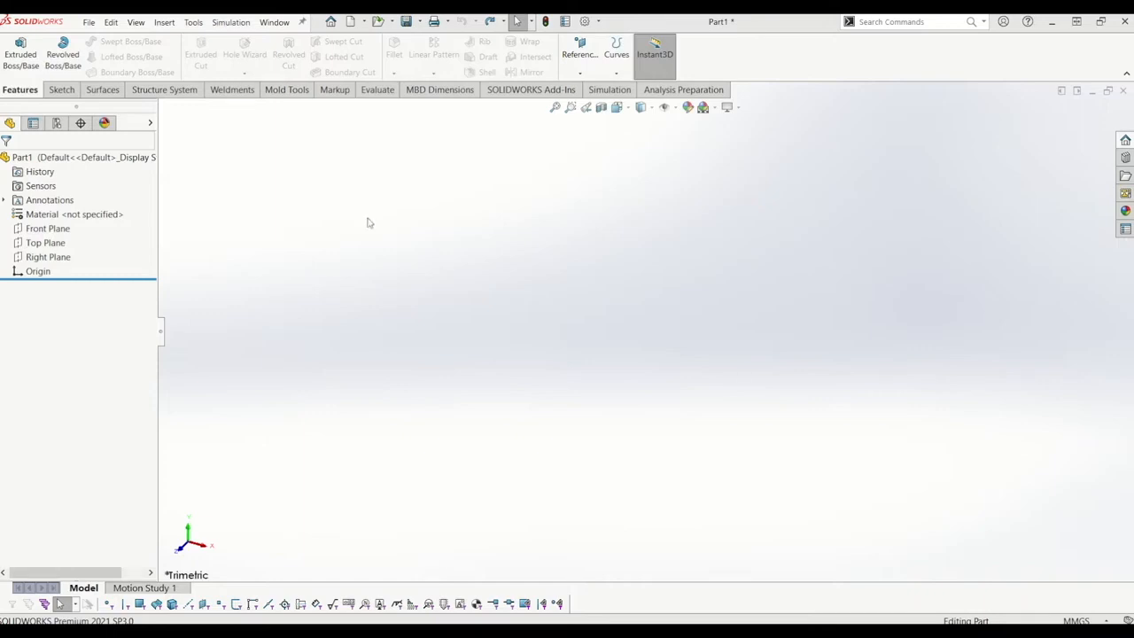
# Step: Sketch a center rectangle about 55 mm wide and 47 mm high on the Front Plane, centred on the origin
pyautogui.click(61, 90)
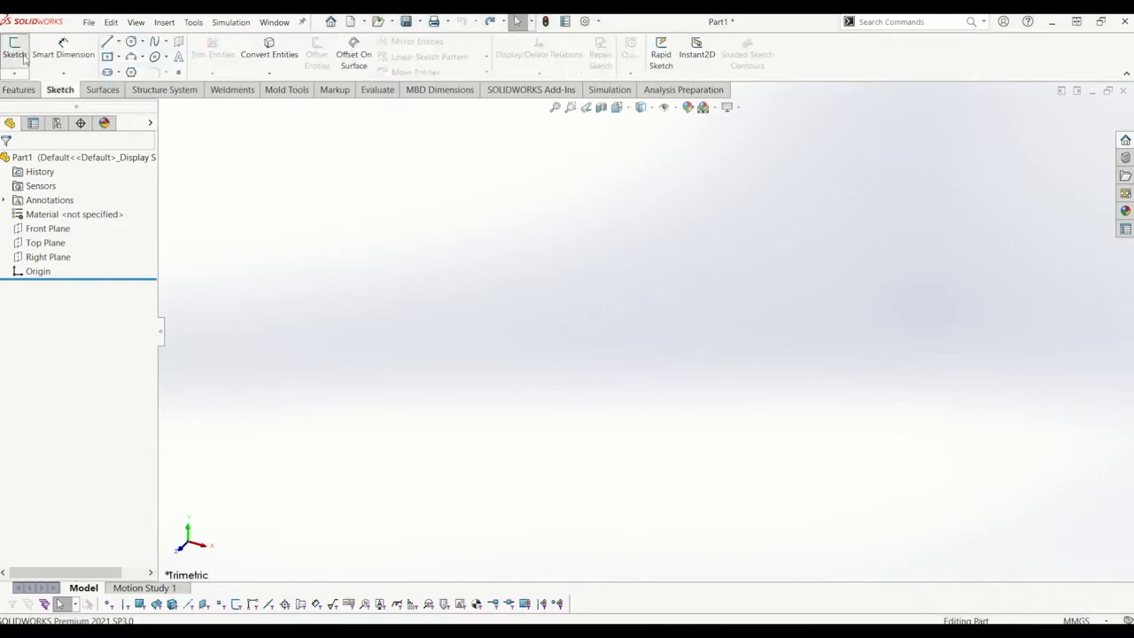
pyautogui.click(24, 56)
pyautogui.click(567, 187)
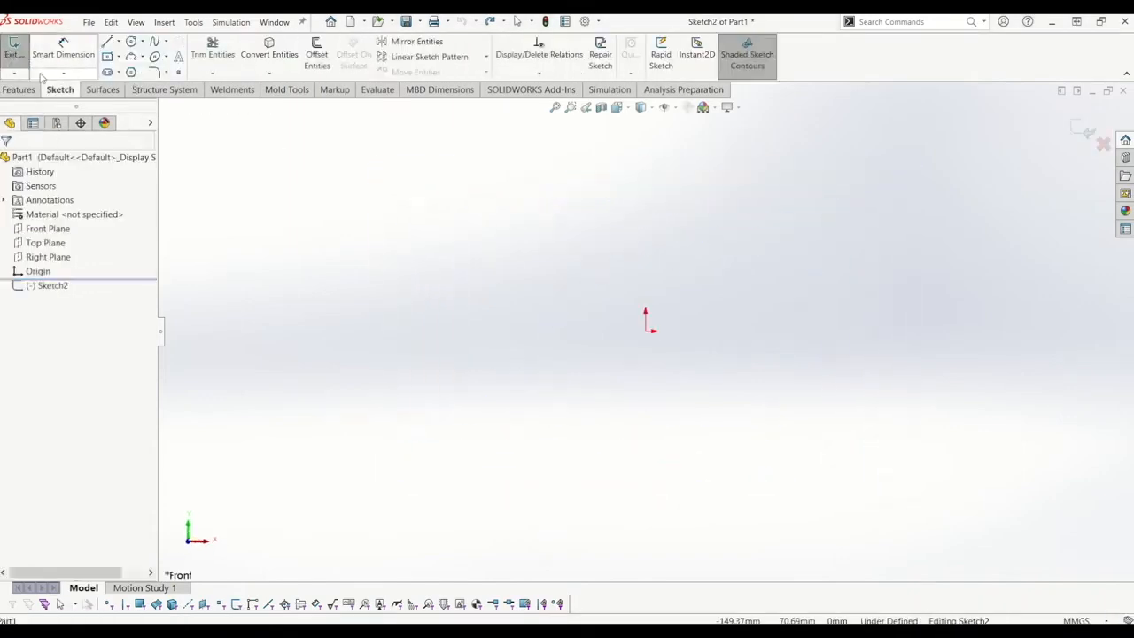
pyautogui.click(107, 56)
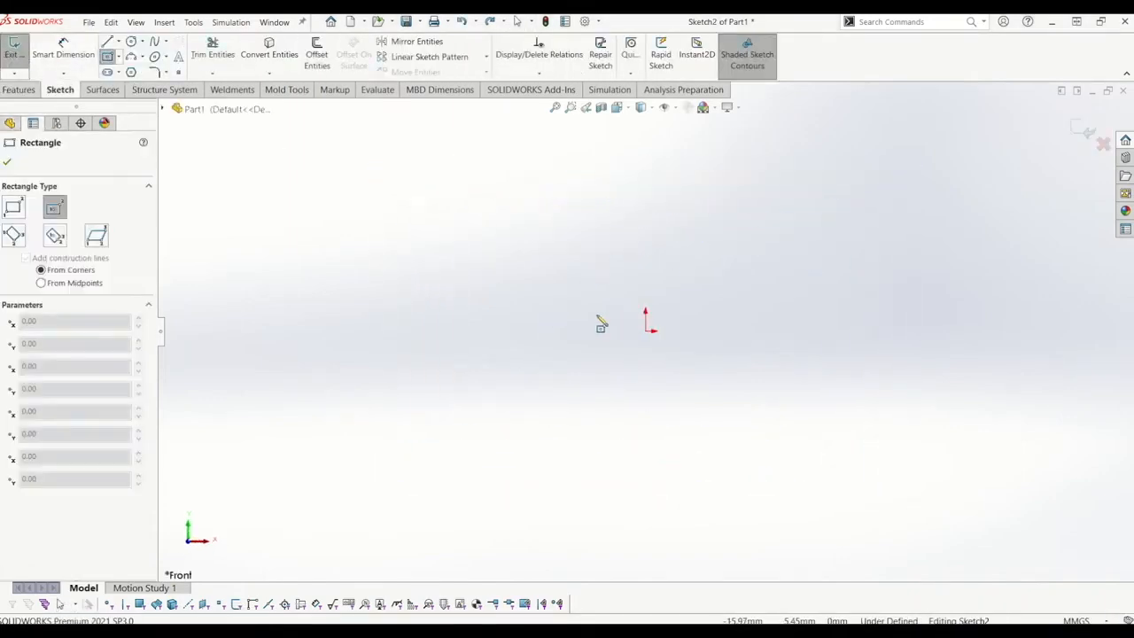
pyautogui.click(645, 330)
pyautogui.click(729, 403)
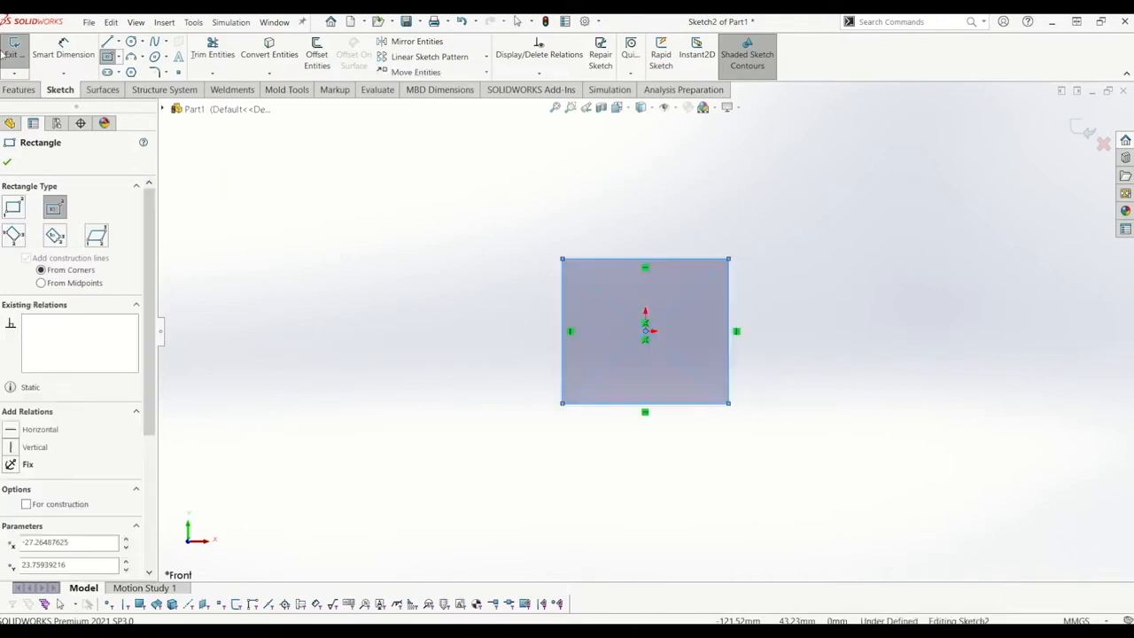
# Step: Dimension the rectangle's vertical side at 50 mm
pyautogui.press('Escape')
pyautogui.click(562, 351)
pyautogui.click(528, 343)
pyautogui.write('50')
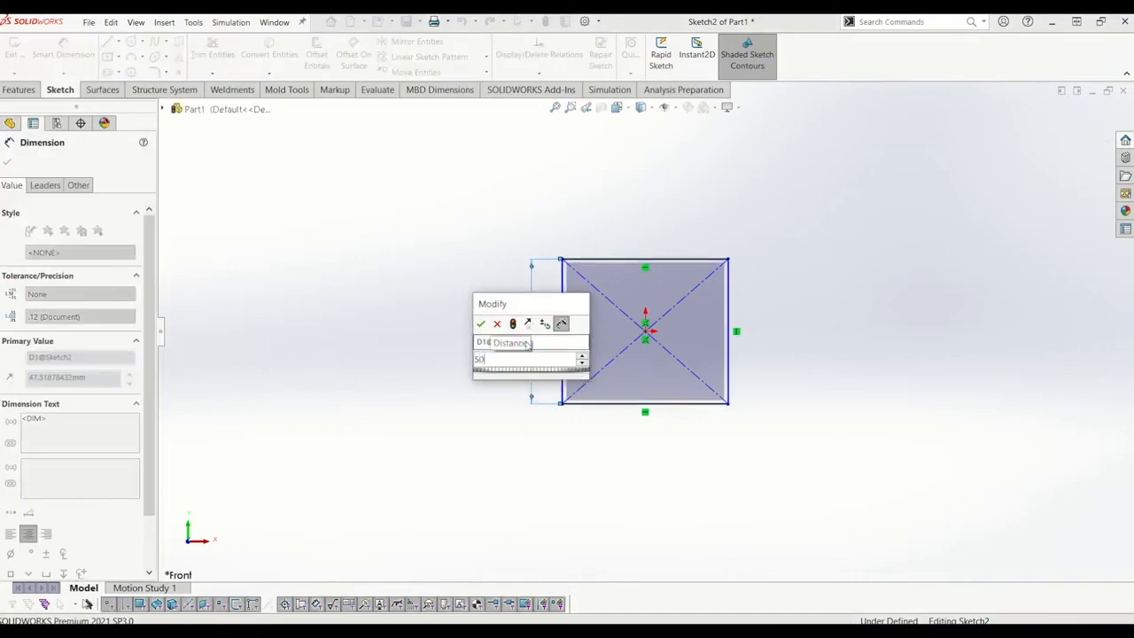
pyautogui.press('Return')
pyautogui.press('Escape')
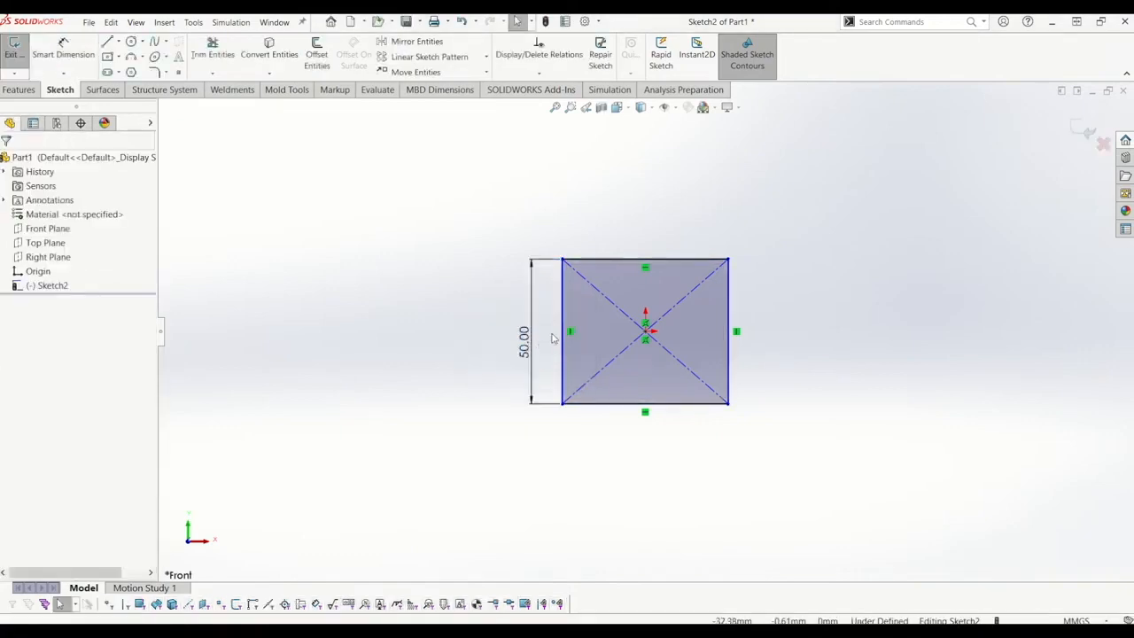
# Step: Make the rectangle's vertical and horizontal sides equal to form a square, and exit the sketch
pyautogui.click(562, 338)
pyautogui.keyDown('ctrl'); pyautogui.click(611, 258); pyautogui.keyUp('ctrl')
pyautogui.click(11, 460)
pyautogui.click(936, 484)
pyautogui.press('z')
pyautogui.press('z')
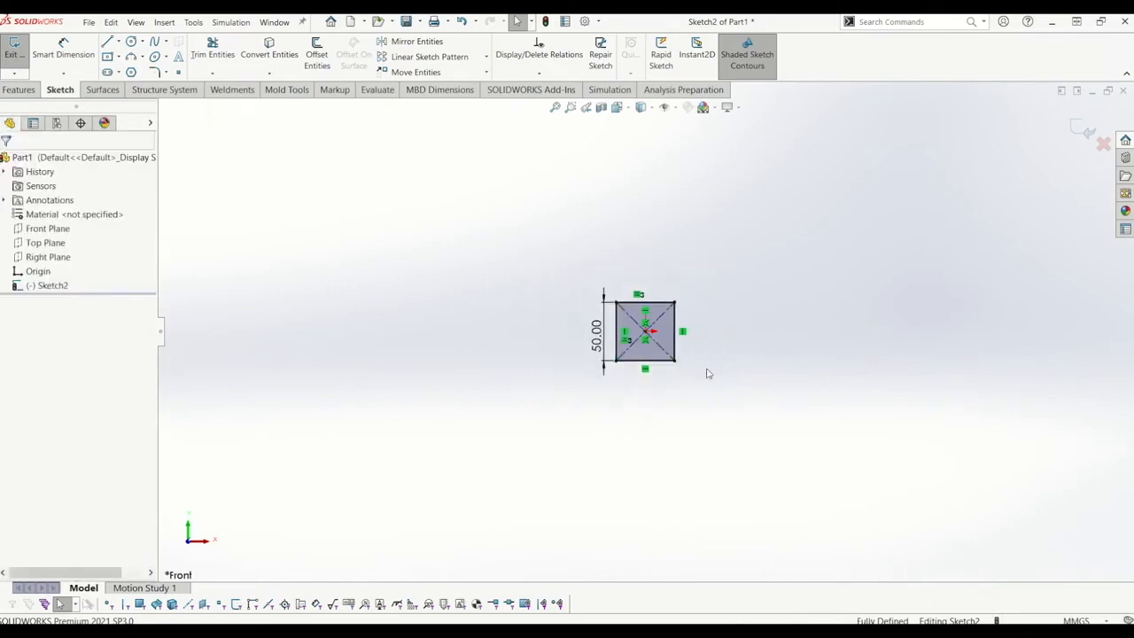
pyautogui.click(1083, 130)
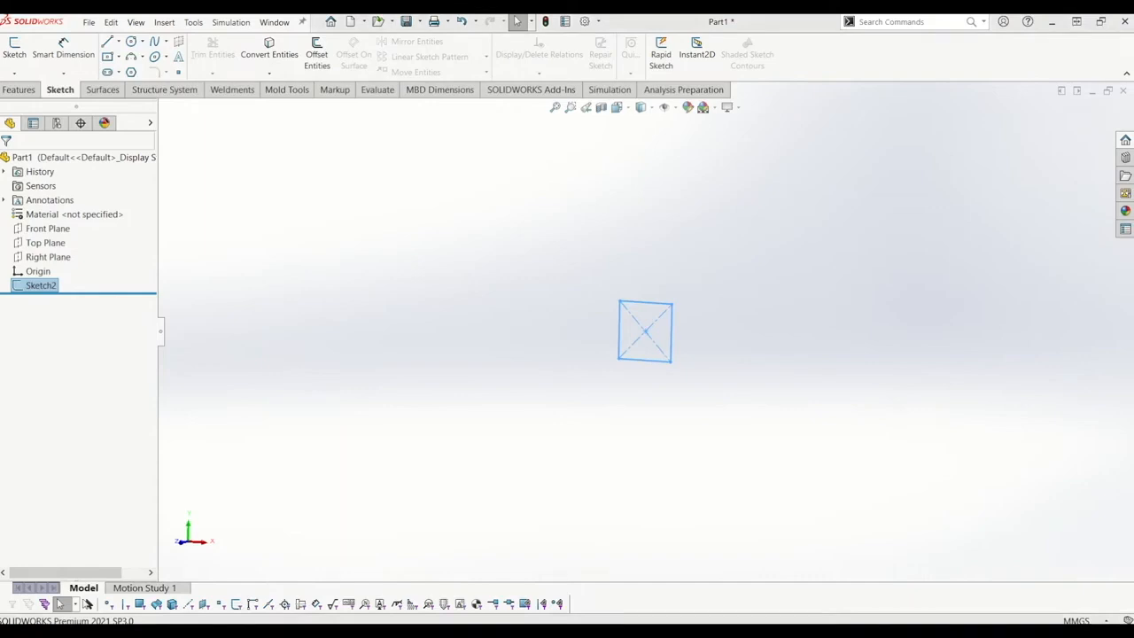
# Step: Start an Extruded Boss/Base from the square sketch and set its depth to 1150 mm
pyautogui.click(18, 89)
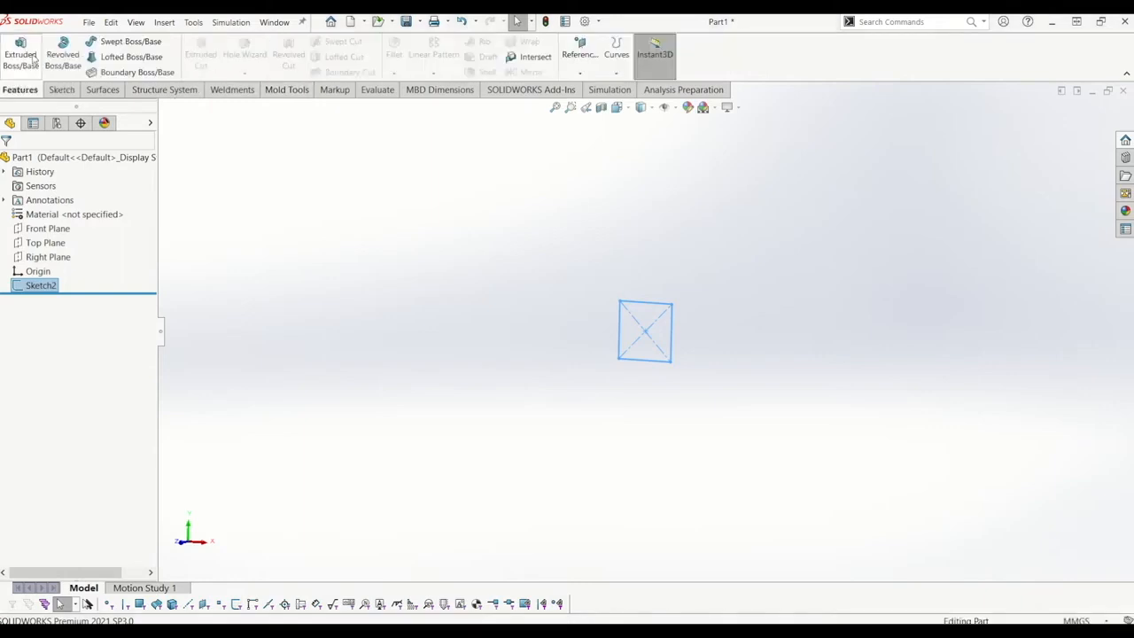
pyautogui.click(21, 53)
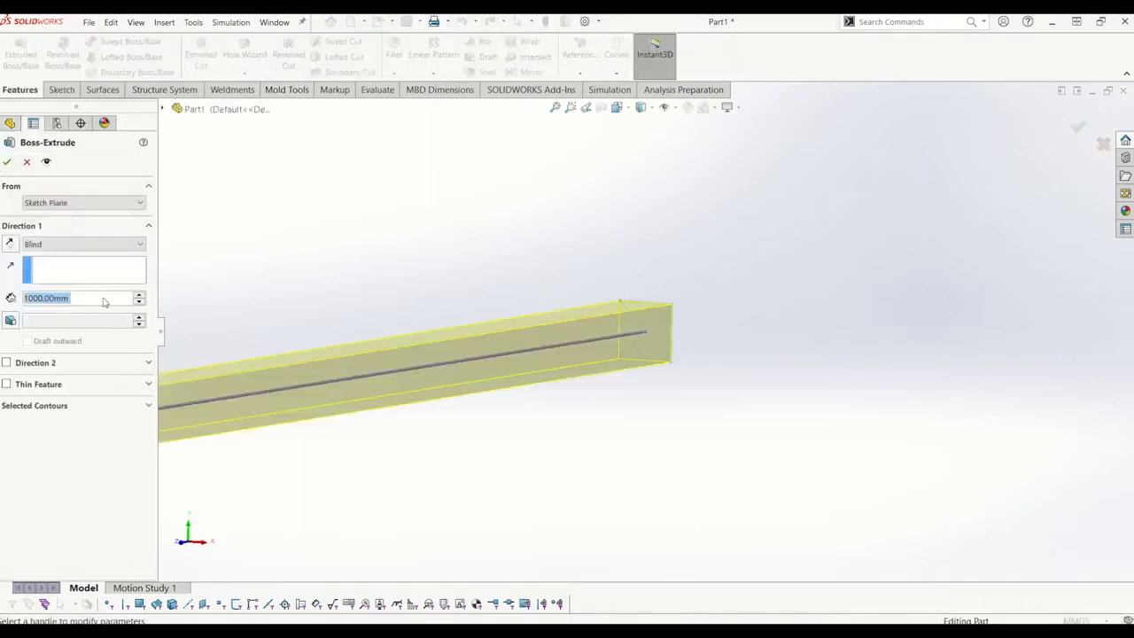
pyautogui.scroll(3, 602, 382)
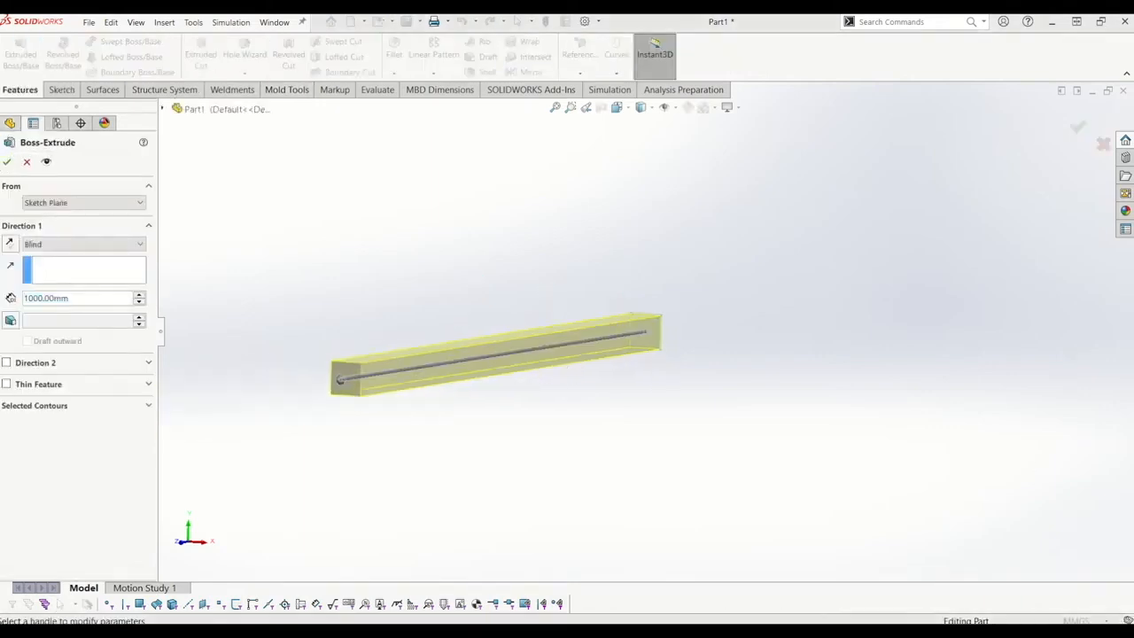
pyautogui.moveTo(565, 377); pyautogui.dragTo(354, 380, button='middle')
pyautogui.click(64, 301)
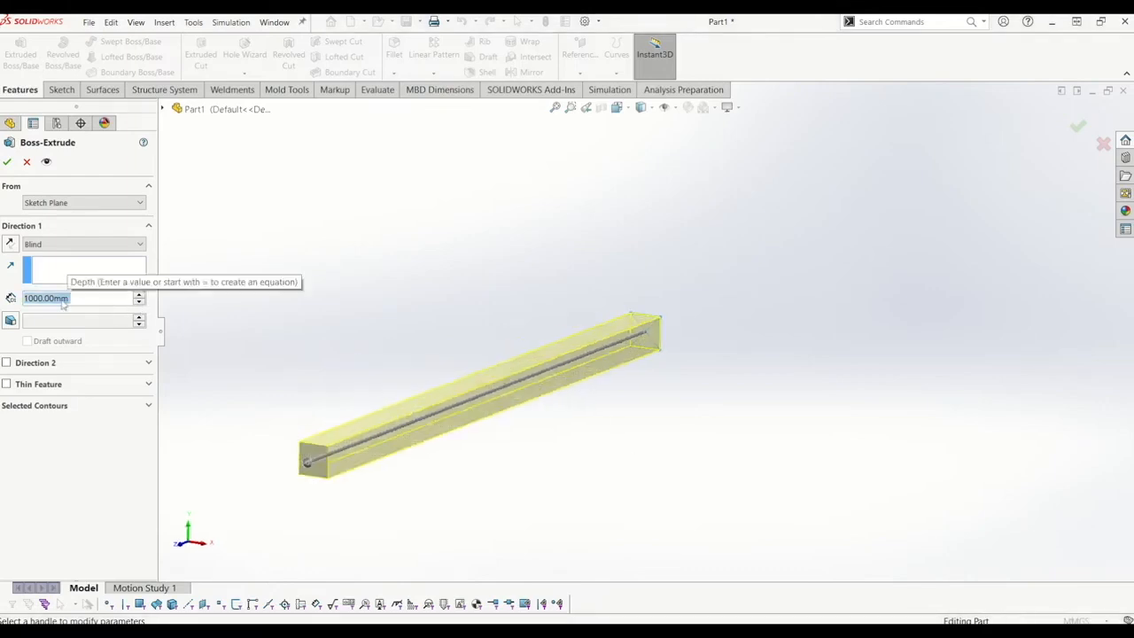
pyautogui.write('1150')
pyautogui.press('Return')
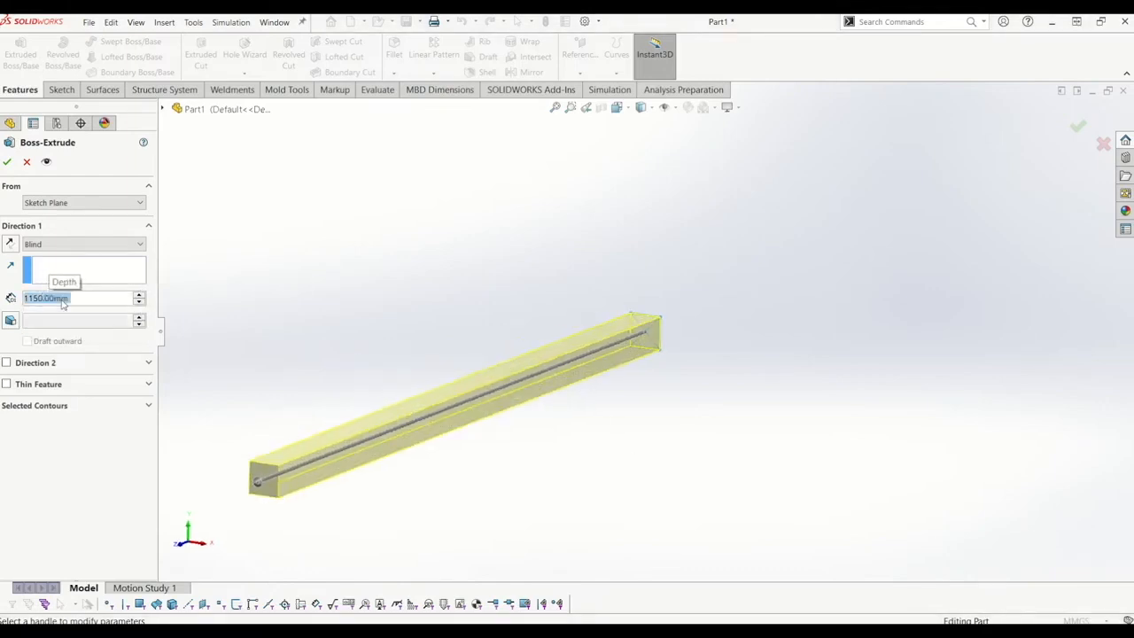
# Step: Set the extrusion's end condition to Mid Plane and complete the bar
pyautogui.click(115, 246)
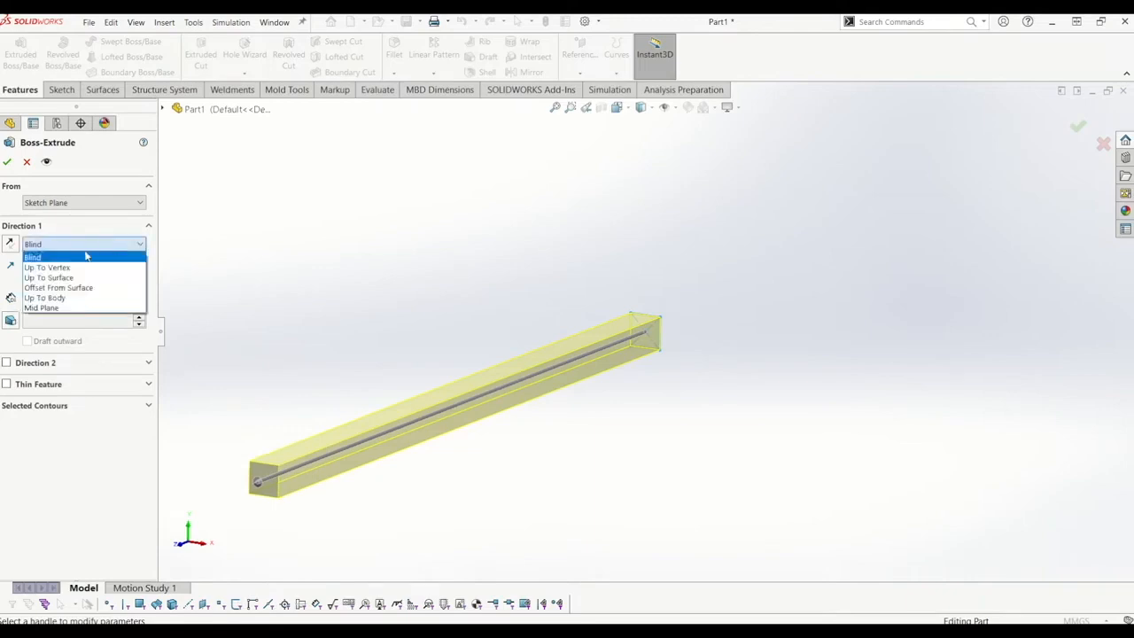
pyautogui.click(84, 307)
pyautogui.moveTo(564, 316); pyautogui.dragTo(619, 444, button='middle')
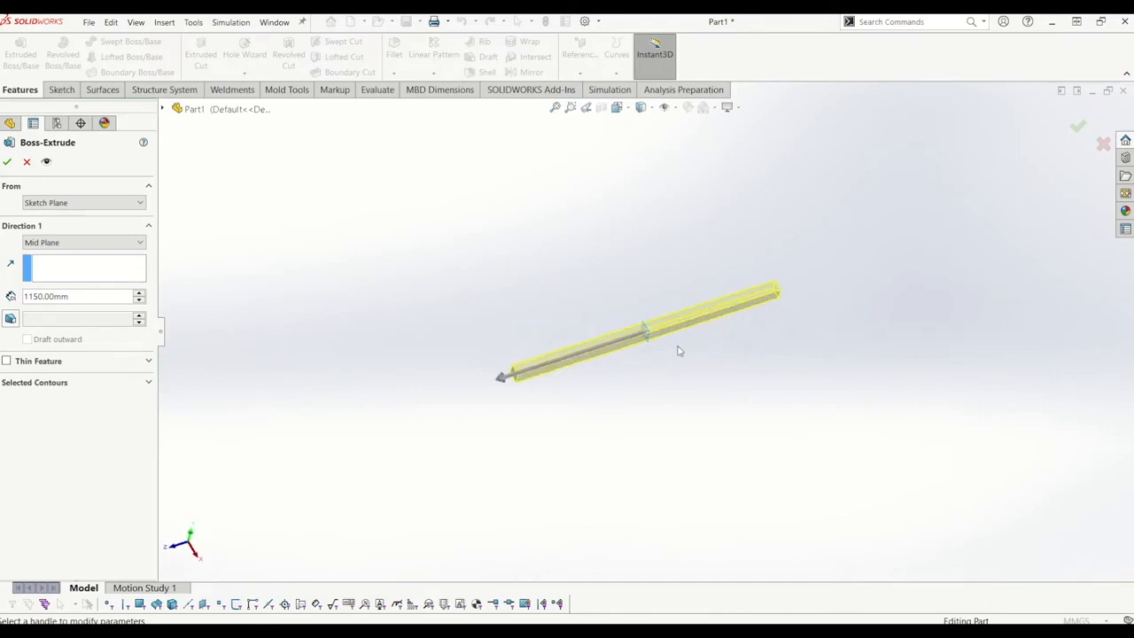
pyautogui.scroll(-2, 678, 351)
pyautogui.moveTo(634, 344); pyautogui.dragTo(625, 306, button='middle')
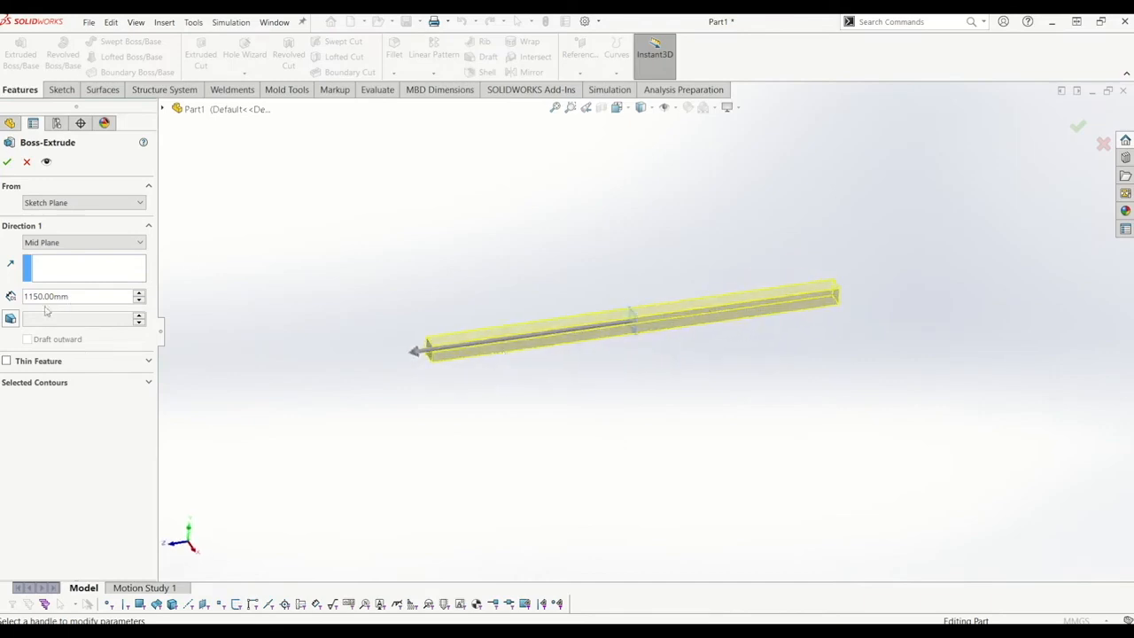
pyautogui.click(7, 162)
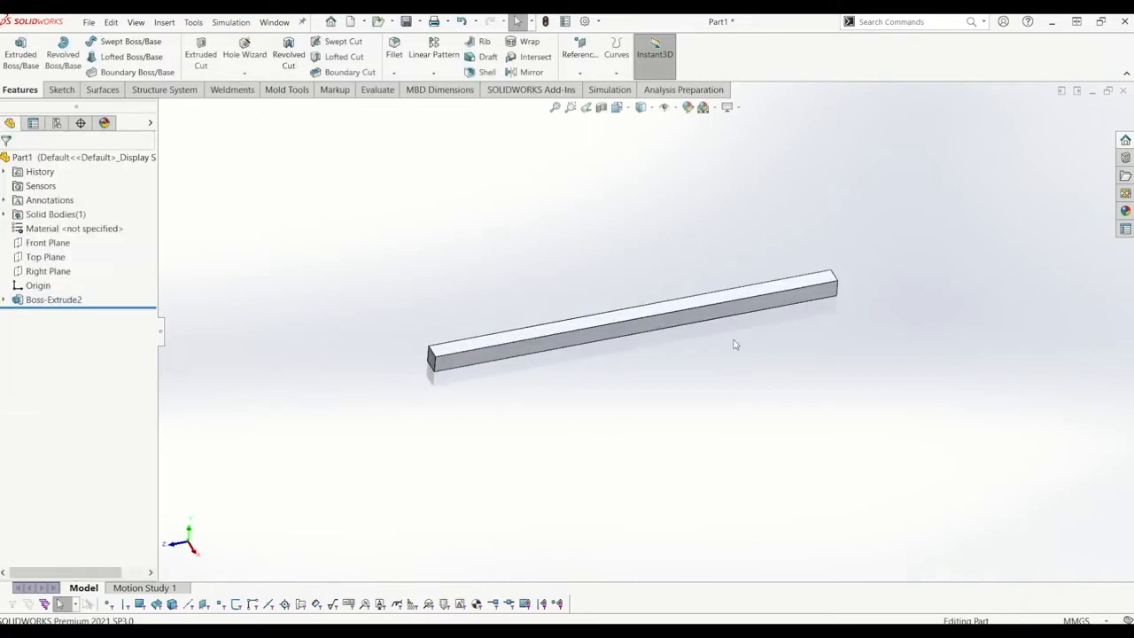
# Step: Apply the Red appearance from the Solid category to only the upper long face of the bar
pyautogui.click(1125, 211)
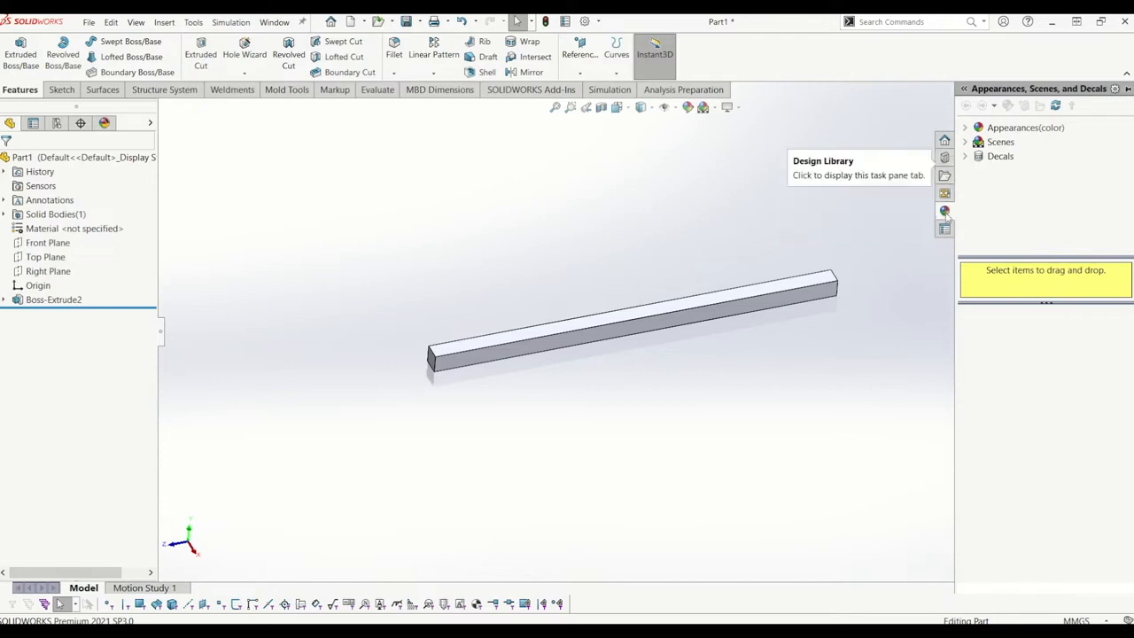
pyautogui.click(978, 129)
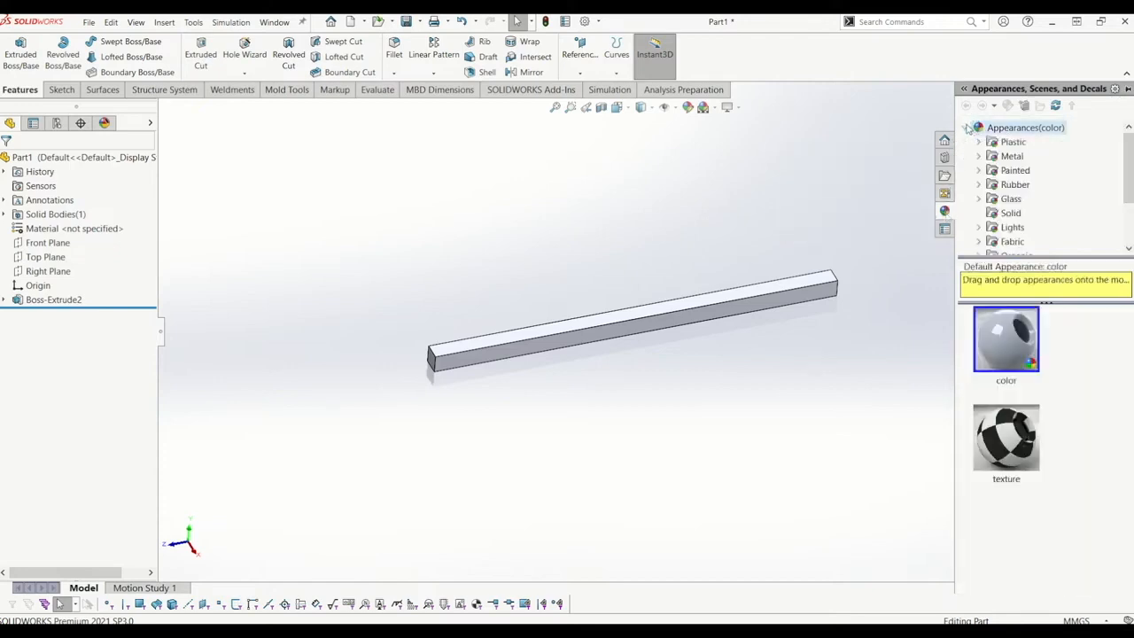
pyautogui.click(1010, 213)
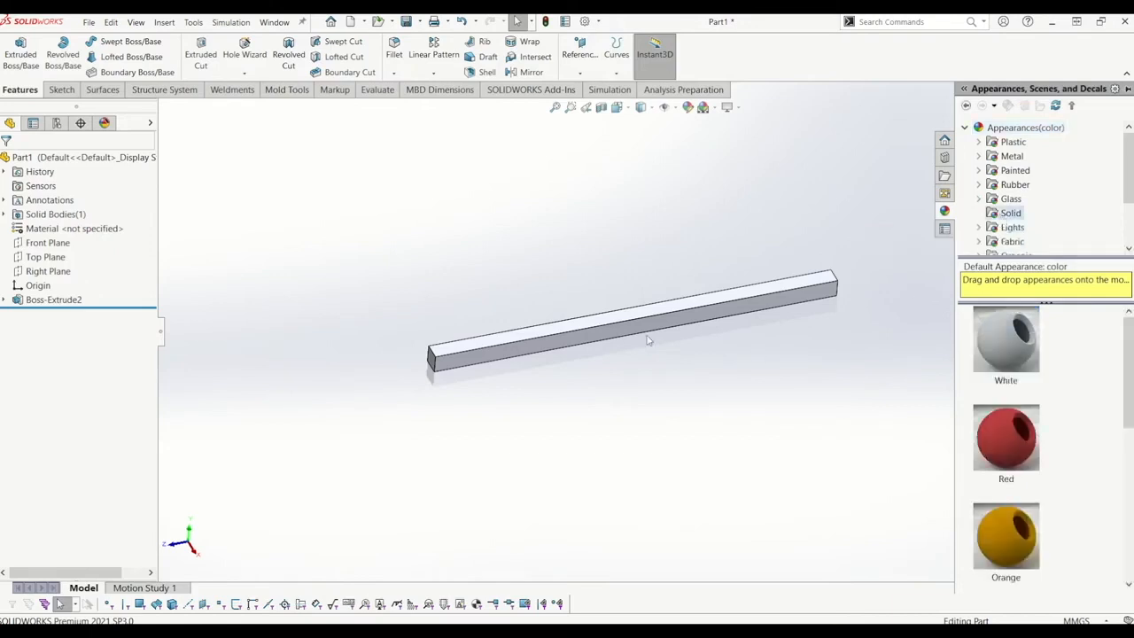
pyautogui.scroll(-3, 674, 324)
pyautogui.moveTo(781, 283)
pyautogui.mouseDown(button='middle')
pyautogui.moveTo(774, 256)
pyautogui.moveTo(797, 271)
pyautogui.moveTo(856, 364)
pyautogui.moveTo(856, 392)
pyautogui.moveTo(784, 253)
pyautogui.moveTo(792, 291)
pyautogui.moveTo(833, 256)
pyautogui.moveTo(819, 269)
pyautogui.moveTo(789, 243)
pyautogui.moveTo(784, 266)
pyautogui.mouseUp(button='middle')
pyautogui.moveTo(1021, 449); pyautogui.dragTo(713, 283)
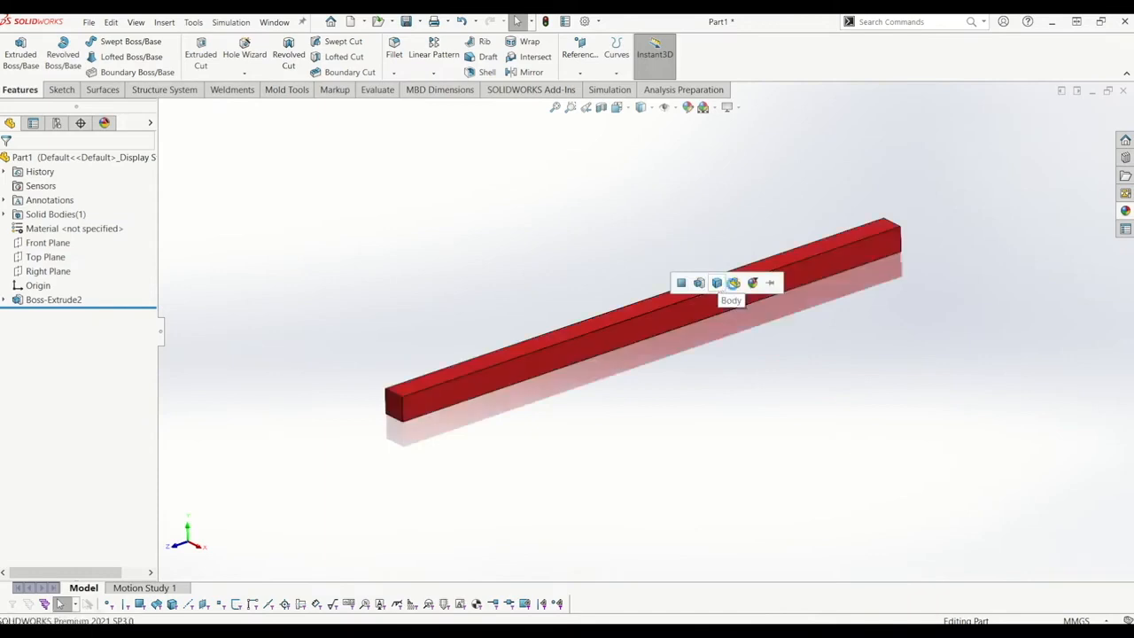
pyautogui.click(680, 283)
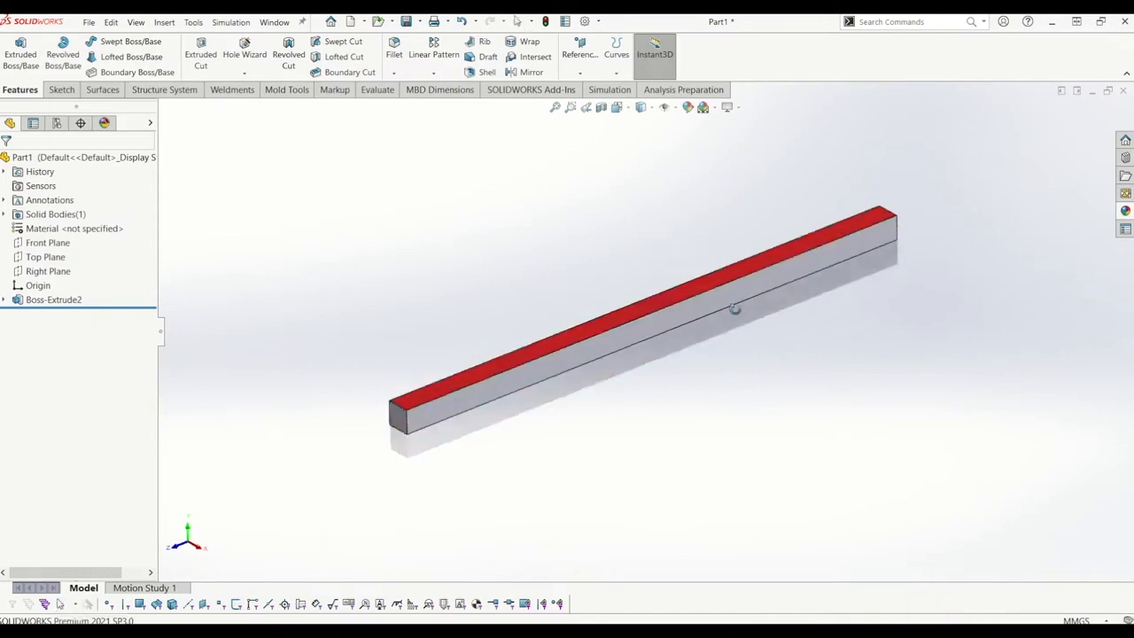
# Step: Apply the Orange appearance to the long side face next to the red one, and yellow to the underside face
pyautogui.click(1125, 210)
pyautogui.moveTo(1001, 531); pyautogui.dragTo(787, 268)
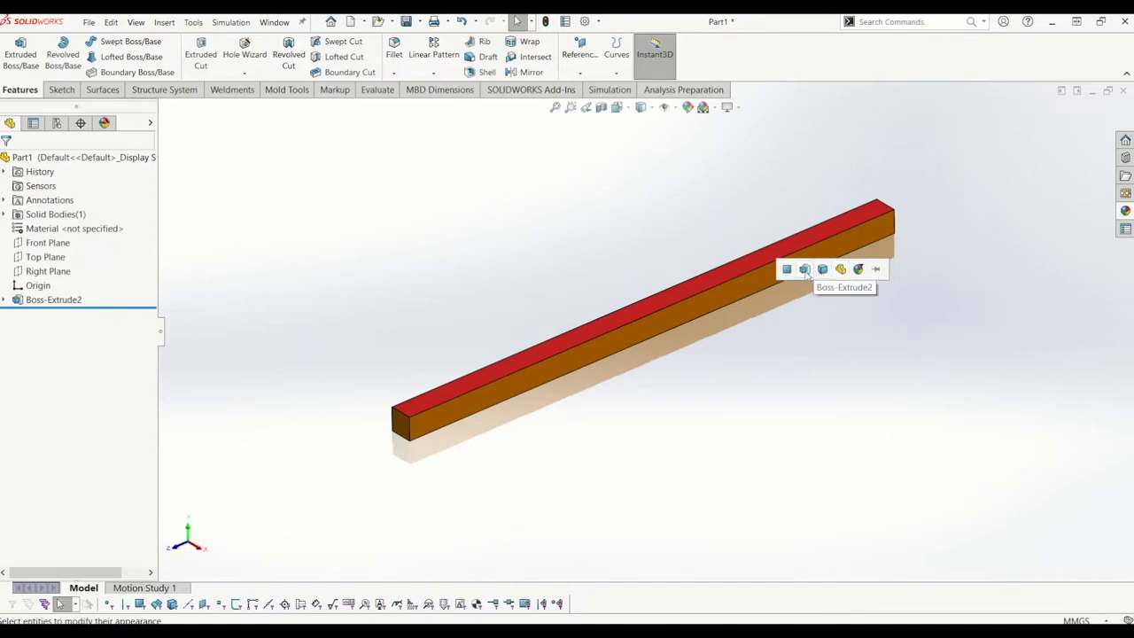
pyautogui.moveTo(673, 351)
pyautogui.mouseDown(button='middle')
pyautogui.moveTo(664, 221)
pyautogui.moveTo(682, 340)
pyautogui.mouseUp(button='middle')
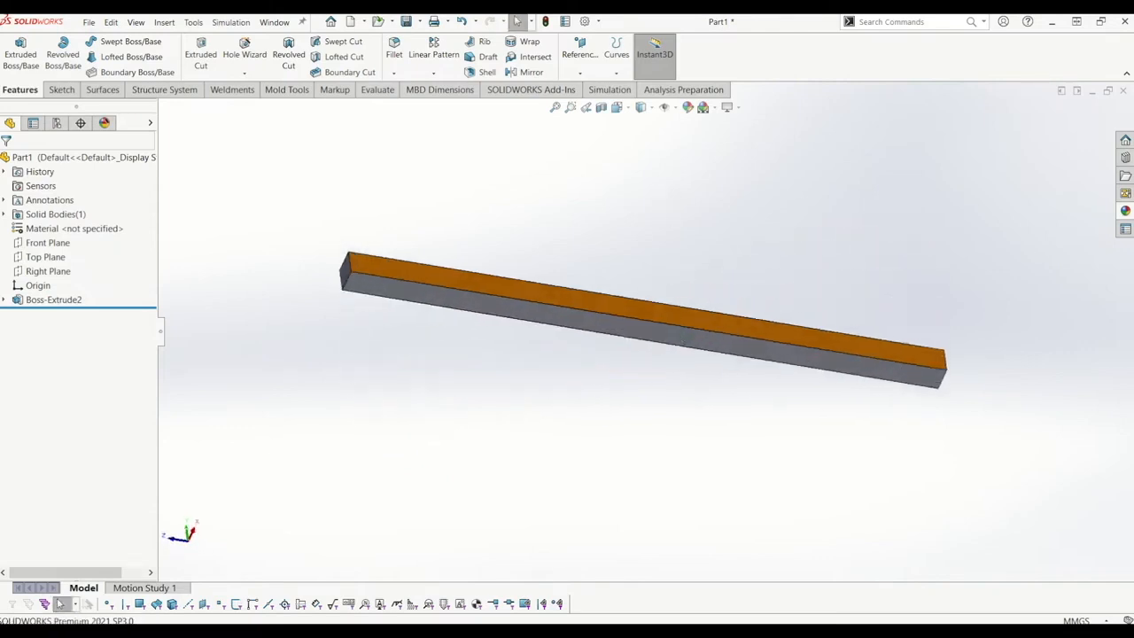
pyautogui.click(1125, 211)
pyautogui.scroll(-1, 1013, 503)
pyautogui.moveTo(1010, 448); pyautogui.dragTo(800, 360)
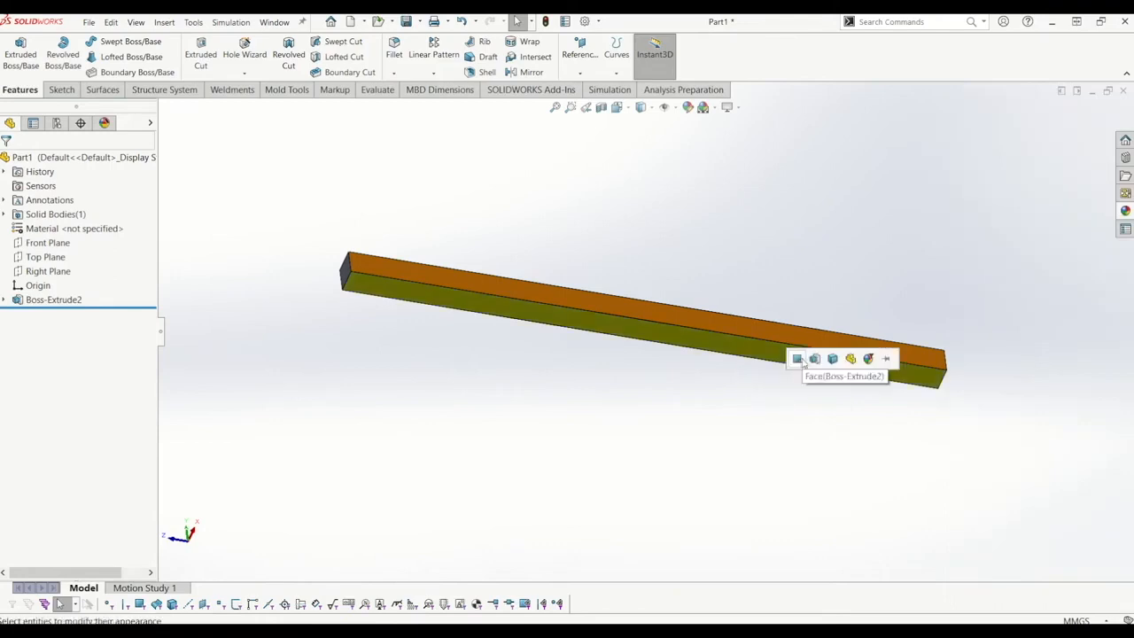
# Step: Apply the green solid appearance to the remaining uncoloured long face of the bar
pyautogui.moveTo(744, 438); pyautogui.dragTo(673, 306, button='middle')
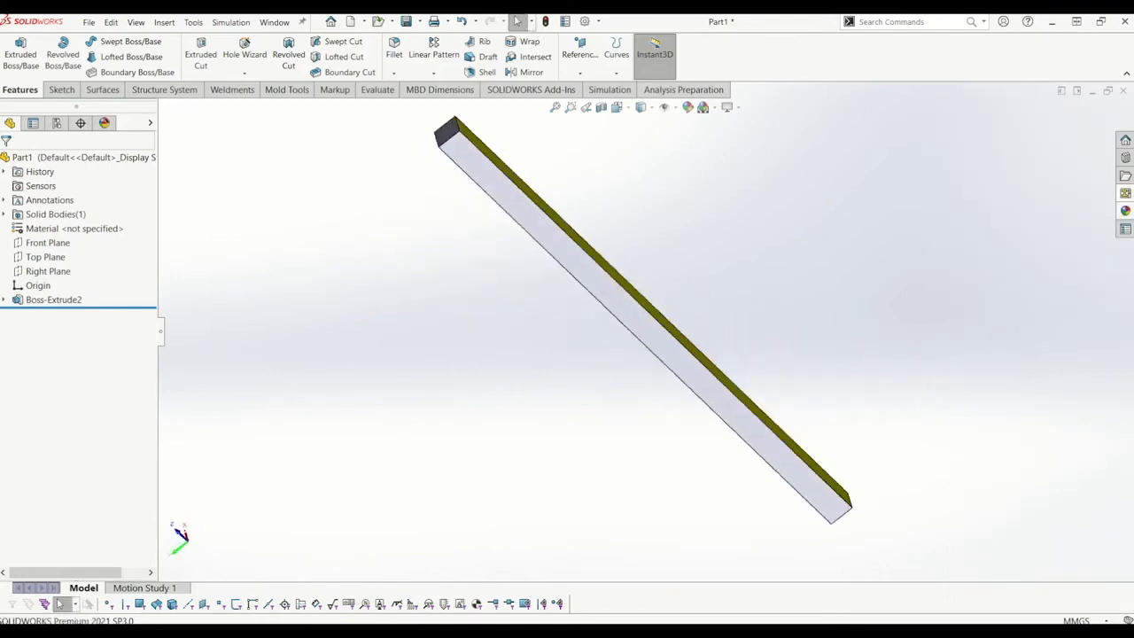
pyautogui.click(1124, 210)
pyautogui.moveTo(1010, 532); pyautogui.dragTo(753, 420)
pyautogui.moveTo(484, 258); pyautogui.dragTo(741, 321, button='middle')
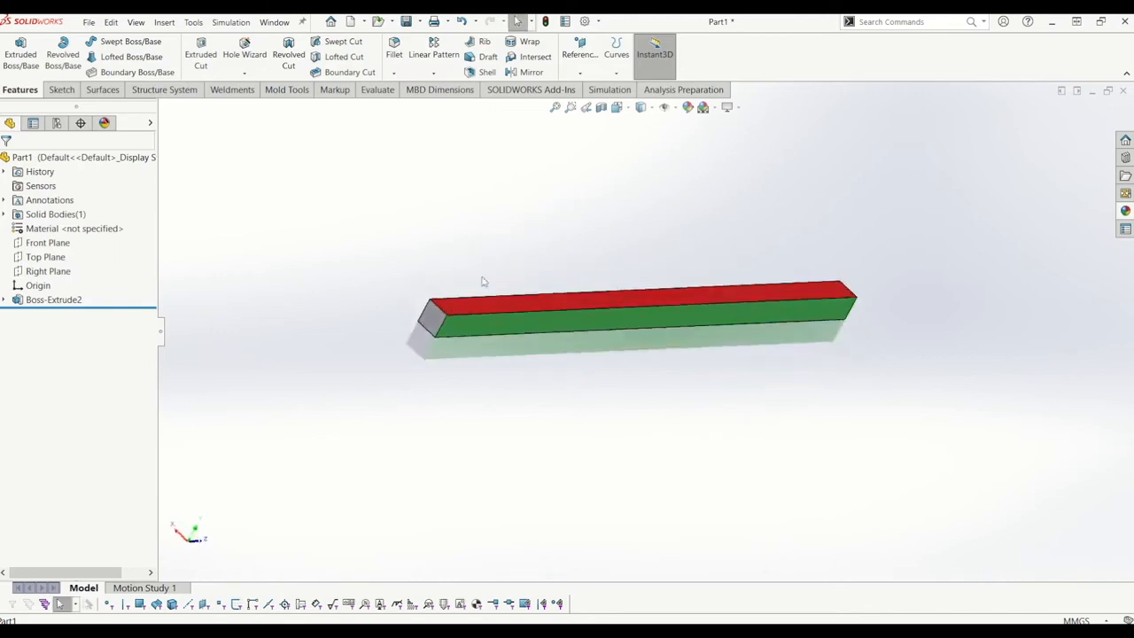
pyautogui.moveTo(658, 263); pyautogui.dragTo(622, 257, button='middle')
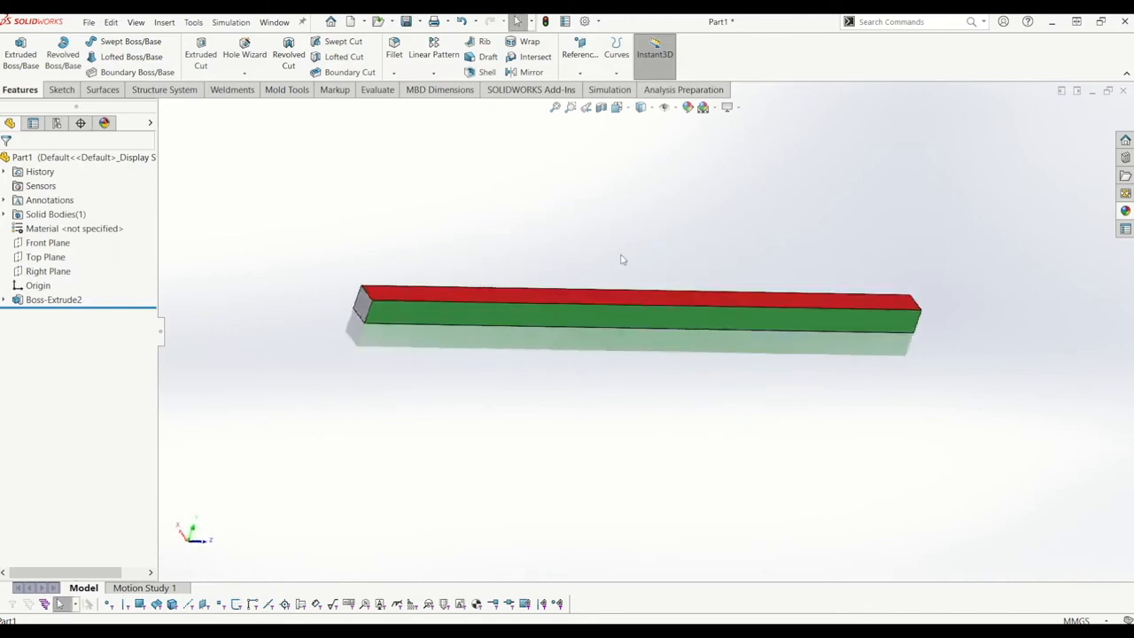
# Step: Twist the whole bar by 720 degrees with a Flex feature set to Twisting
pyautogui.click(163, 23)
pyautogui.moveTo(213, 72)
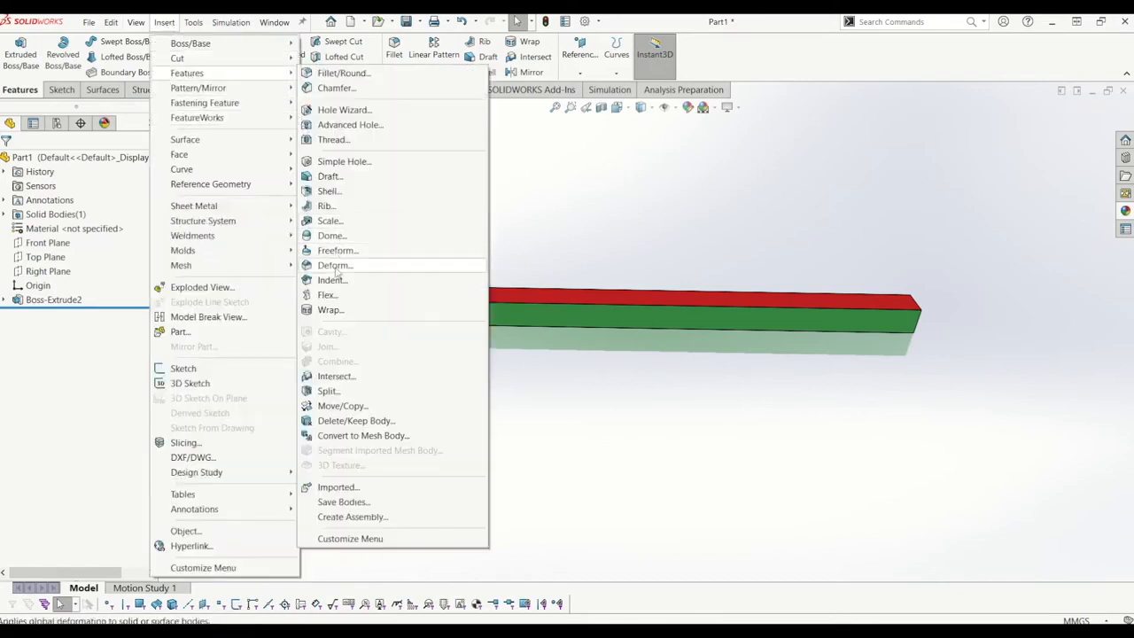
pyautogui.click(329, 294)
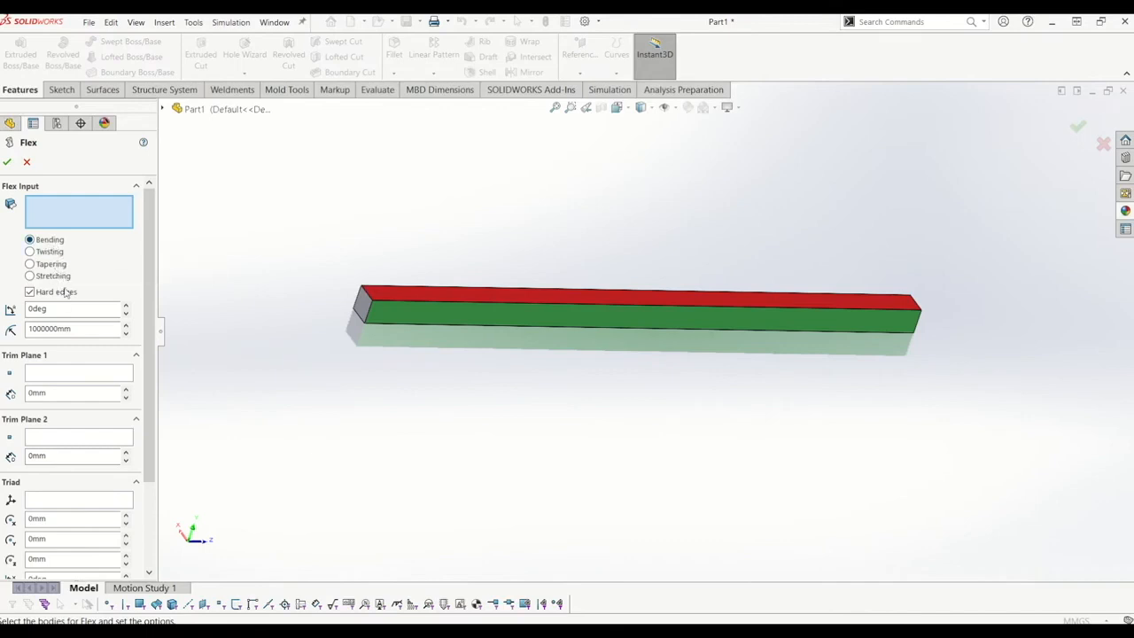
pyautogui.moveTo(576, 293); pyautogui.dragTo(595, 321, button='middle')
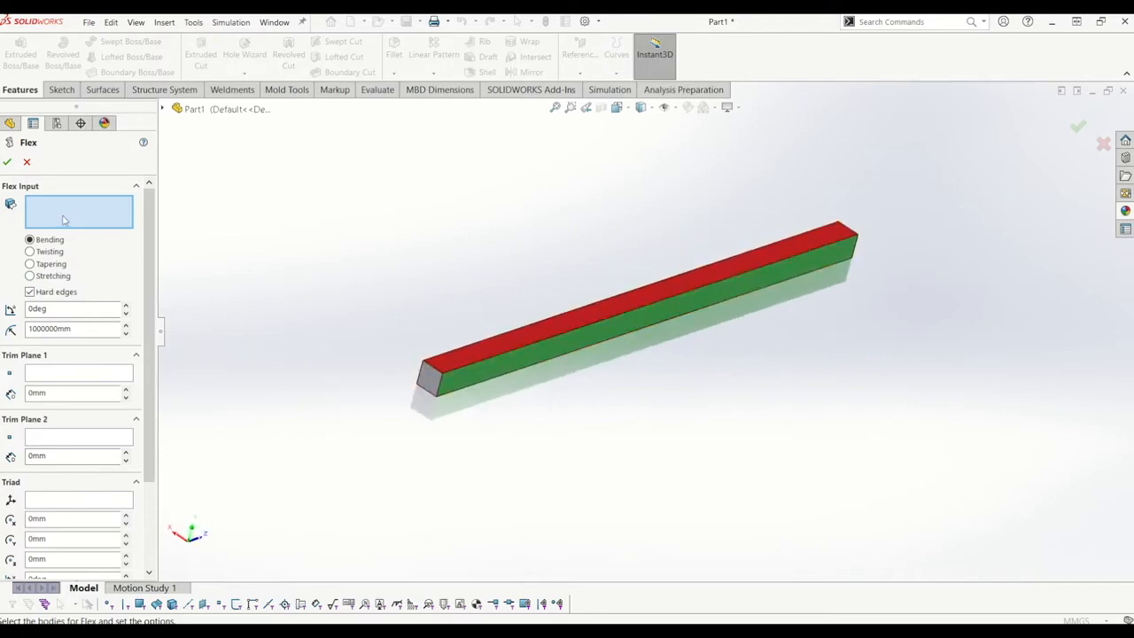
pyautogui.click(479, 351)
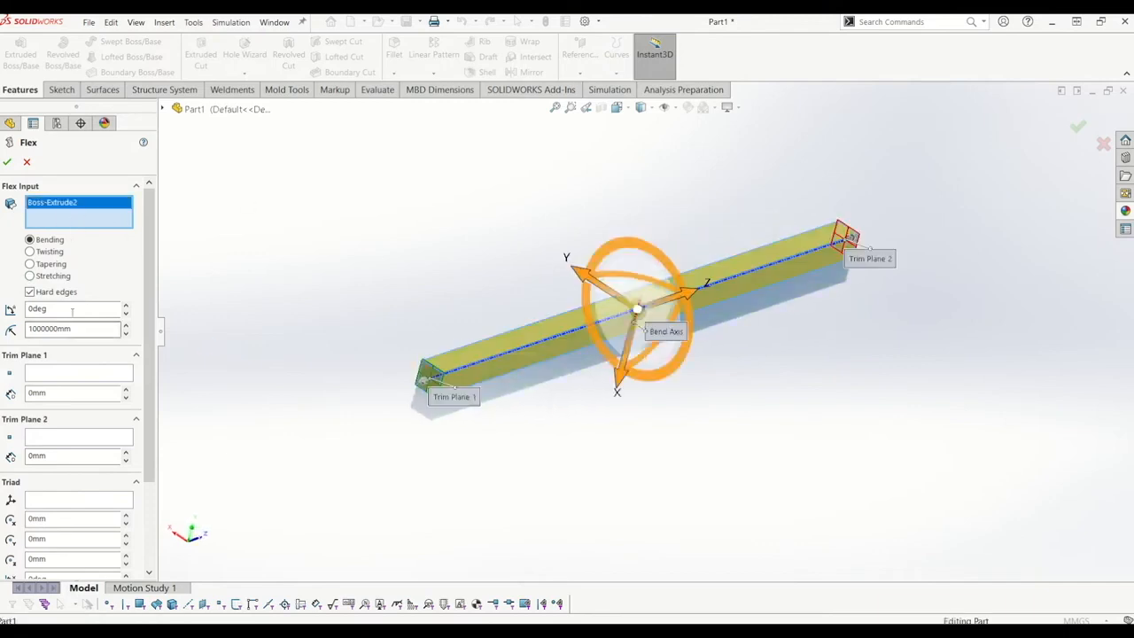
pyautogui.click(52, 252)
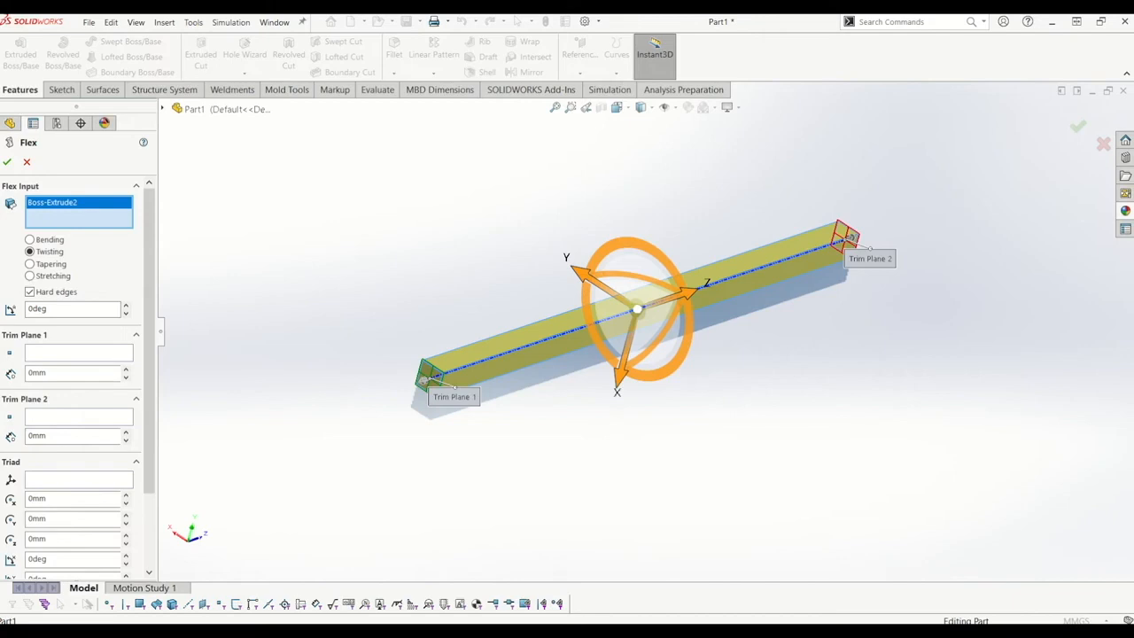
pyautogui.moveTo(63, 310); pyautogui.dragTo(1, 300)
pyautogui.write('720')
pyautogui.press('Return')
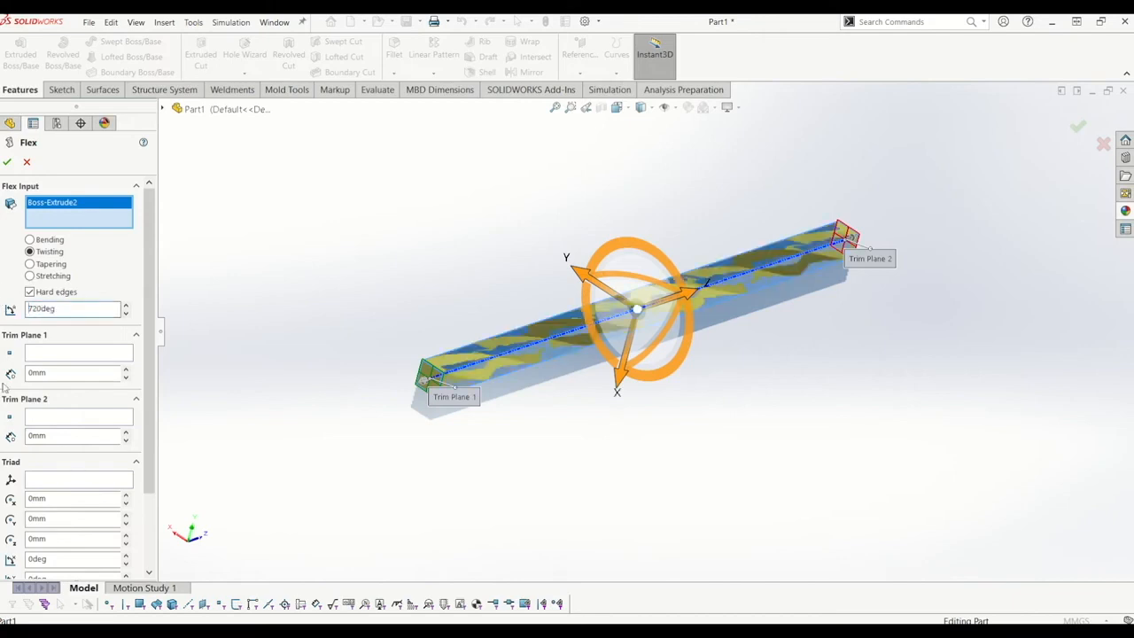
pyautogui.click(7, 162)
# Step: Inspect the twisted bar from several sides and review the settings of its Flex feature
pyautogui.moveTo(353, 314)
pyautogui.mouseDown(button='middle')
pyautogui.moveTo(380, 309)
pyautogui.moveTo(544, 354)
pyautogui.moveTo(529, 288)
pyautogui.moveTo(380, 263)
pyautogui.mouseUp(button='middle')
pyautogui.moveTo(518, 336); pyautogui.dragTo(664, 473, button='middle')
pyautogui.click(341, 272)
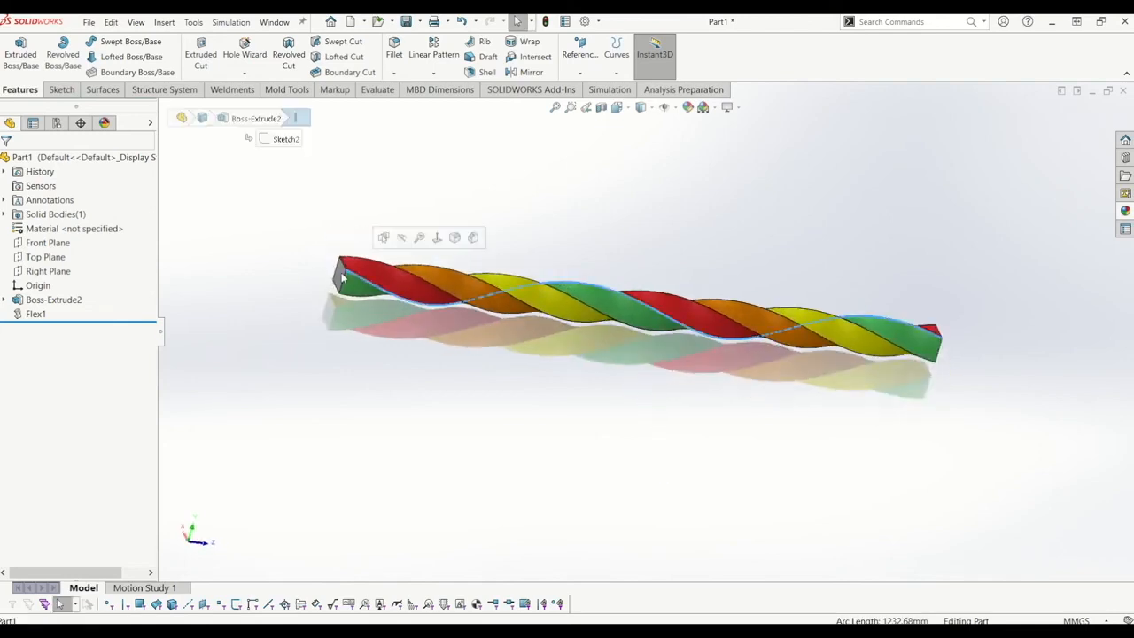
pyautogui.click(341, 272)
pyautogui.moveTo(673, 336); pyautogui.dragTo(630, 330, button='middle')
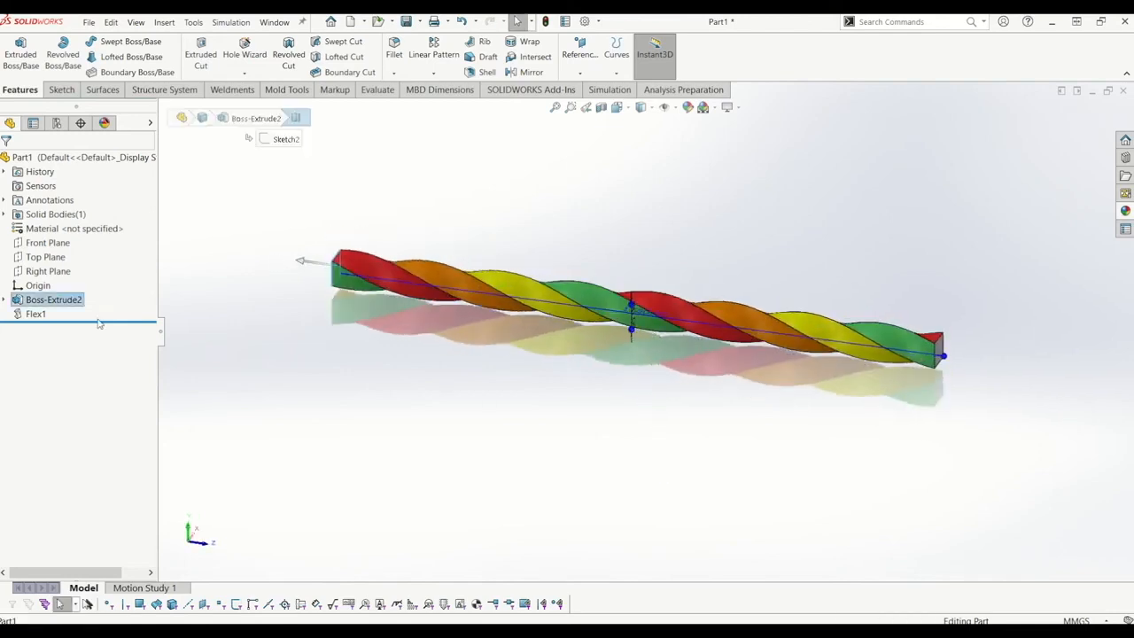
pyautogui.rightClick(31, 315)
pyautogui.click(30, 279)
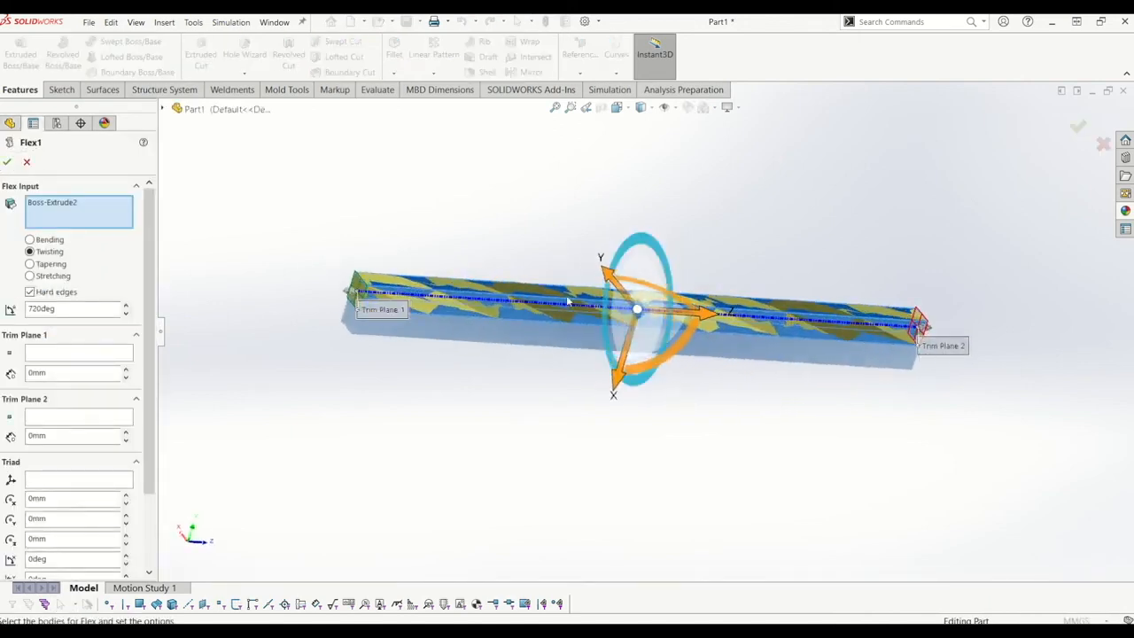
pyautogui.click(7, 161)
pyautogui.moveTo(606, 414); pyautogui.dragTo(667, 517, button='middle')
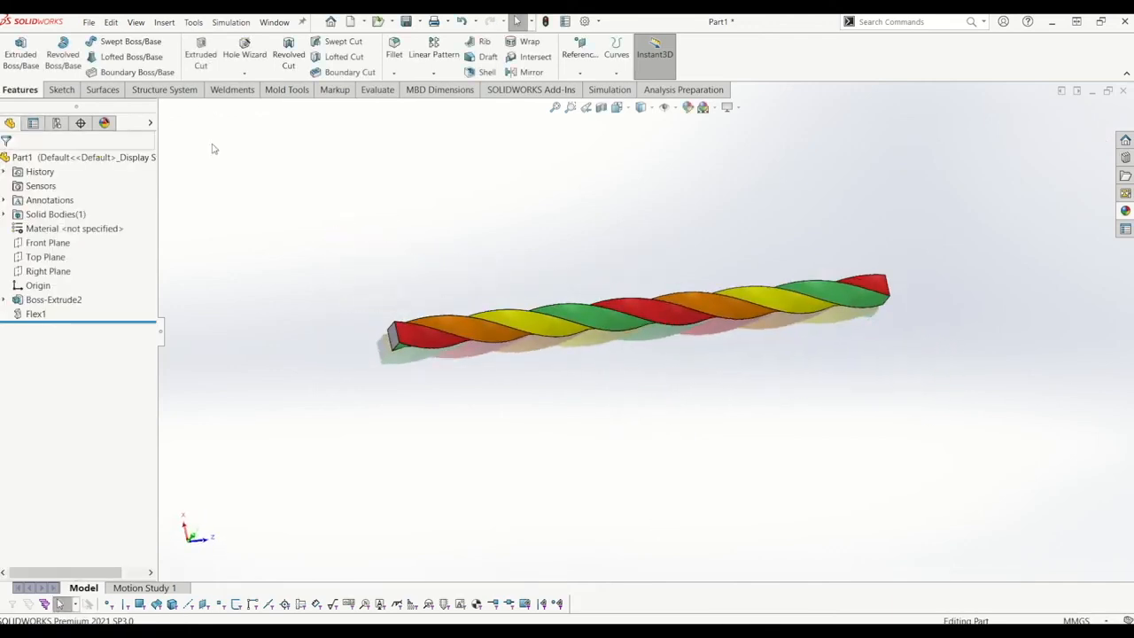
# Step: Bend the twisted bar into a ring with a second Flex feature set to Bending at 359 degrees
pyautogui.click(163, 21)
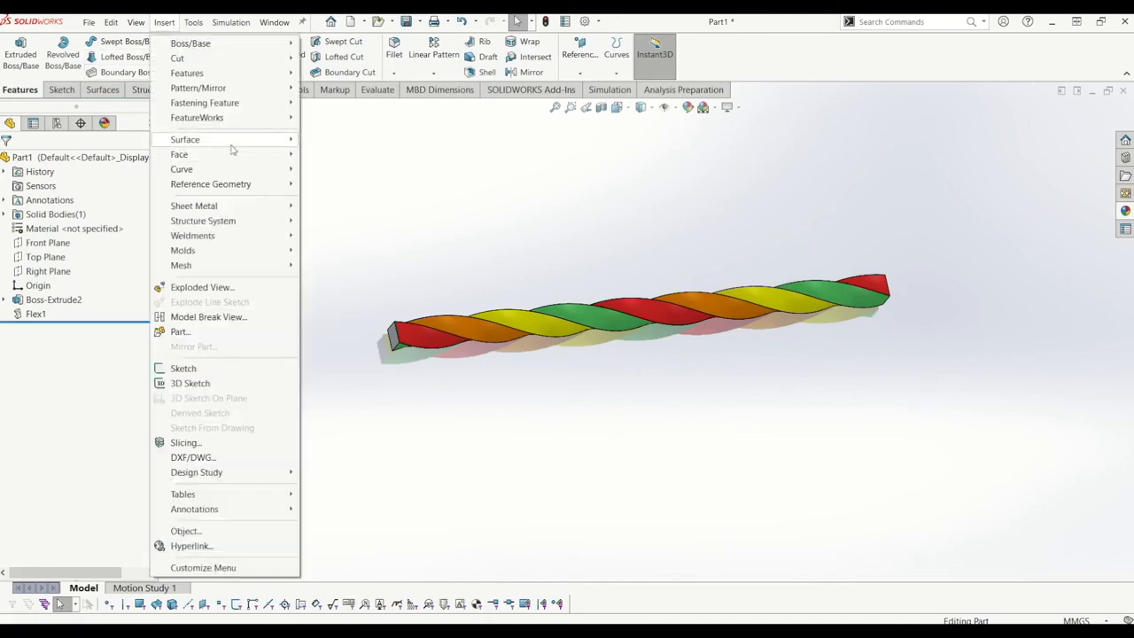
pyautogui.moveTo(232, 73)
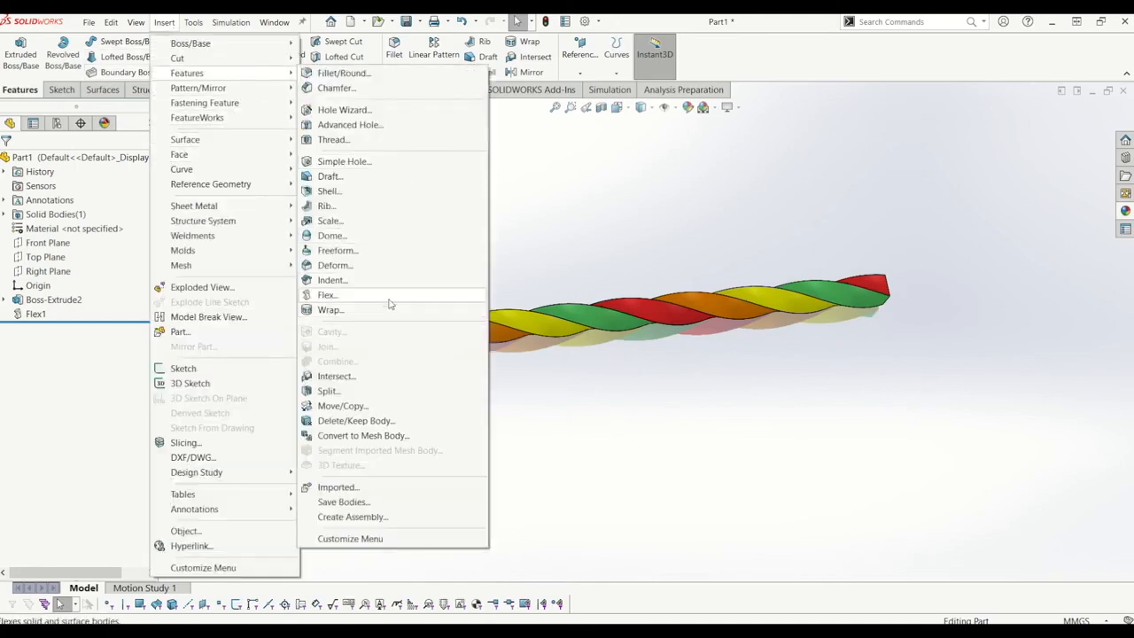
pyautogui.click(312, 295)
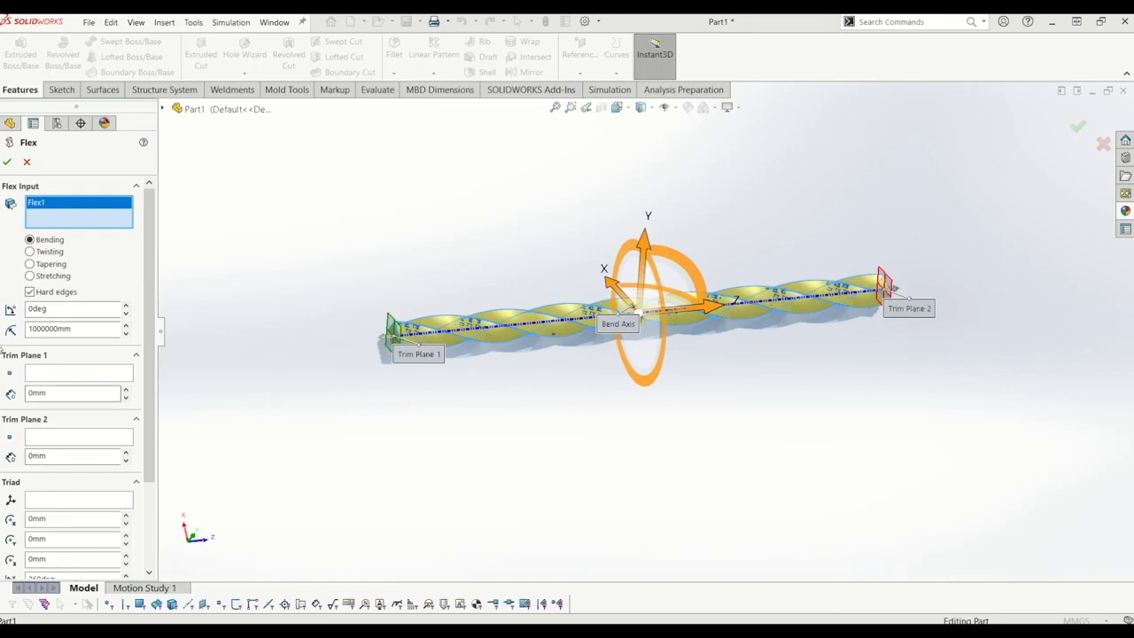
pyautogui.moveTo(641, 306)
pyautogui.mouseDown(button='middle')
pyautogui.moveTo(617, 263)
pyautogui.moveTo(631, 312)
pyautogui.mouseUp(button='middle')
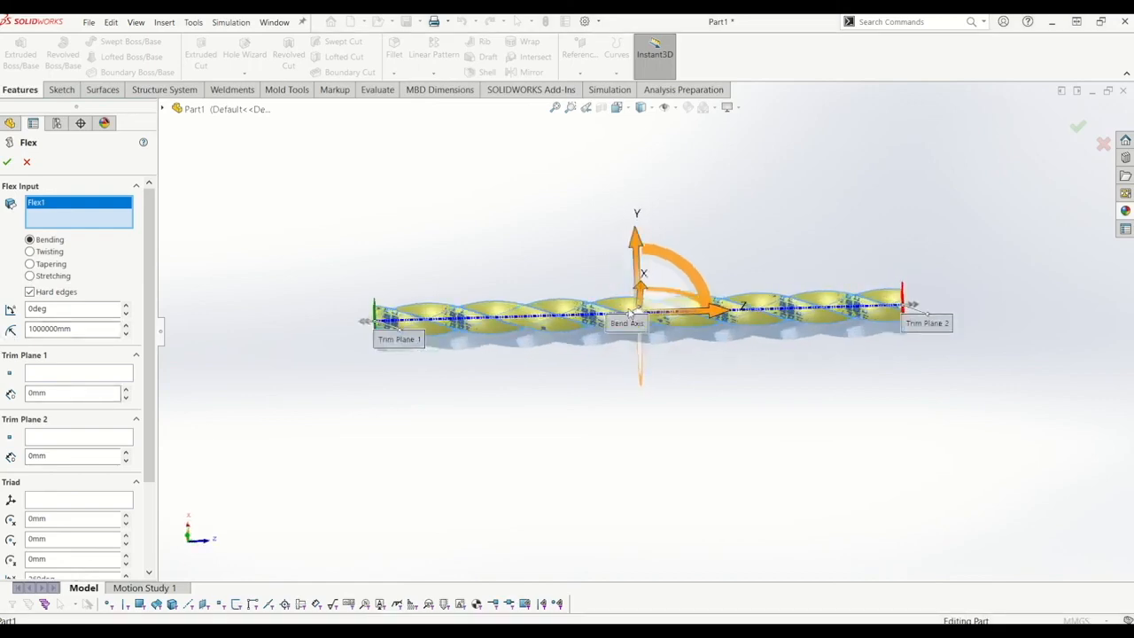
pyautogui.moveTo(643, 324); pyautogui.dragTo(575, 228)
pyautogui.moveTo(420, 339); pyautogui.dragTo(351, 356)
pyautogui.moveTo(923, 328); pyautogui.dragTo(929, 338)
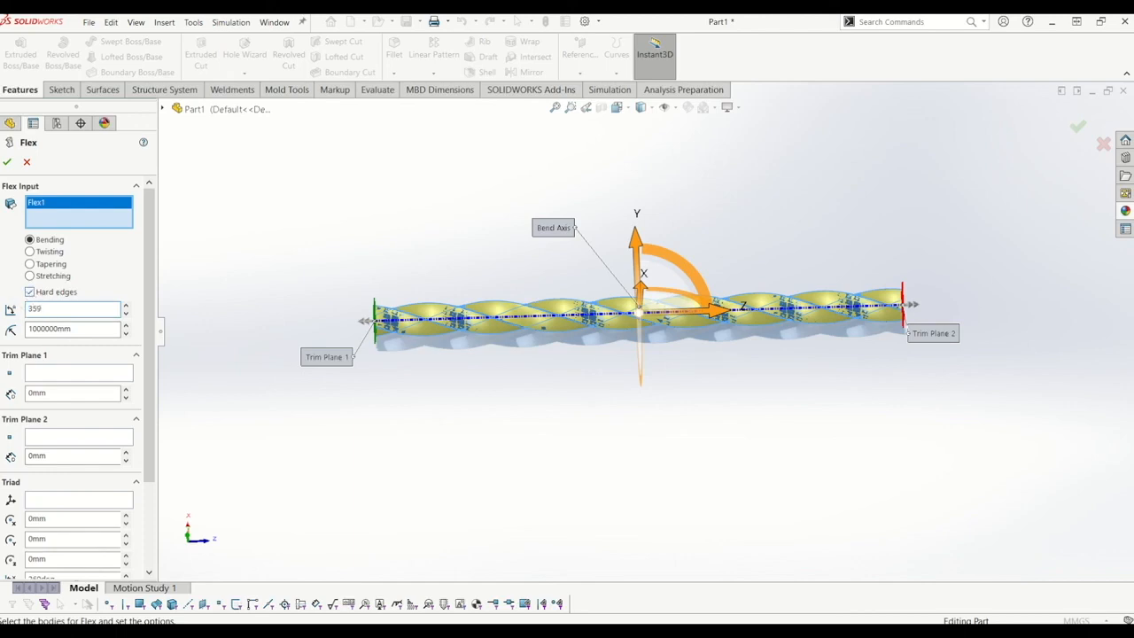
pyautogui.press('Return')
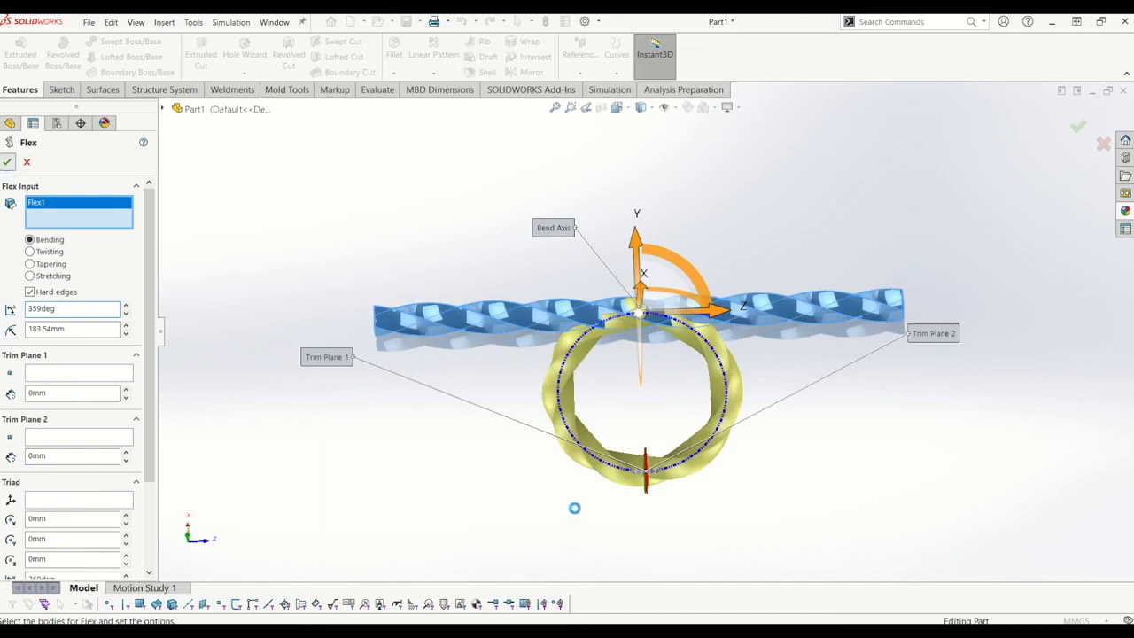
# Step: Examine the bent ring from several sides and up close
pyautogui.scroll(-5, 609, 417)
pyautogui.moveTo(609, 419); pyautogui.dragTo(641, 274, button='middle')
pyautogui.scroll(5, 615, 421)
pyautogui.scroll(-3, 814, 297)
pyautogui.moveTo(833, 313); pyautogui.dragTo(1053, 352, button='middle')
pyautogui.moveTo(403, 362); pyautogui.dragTo(472, 363, button='middle')
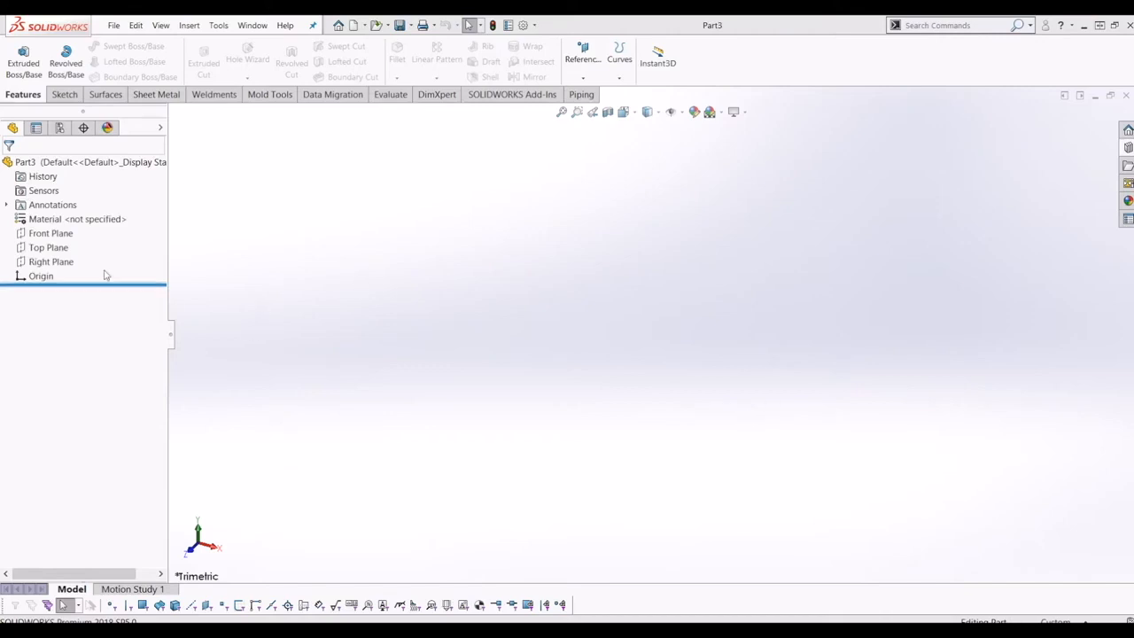
# Step: Sketch a circle about 77 mm in diameter on the Top Plane, centred on the origin
pyautogui.click(52, 248)
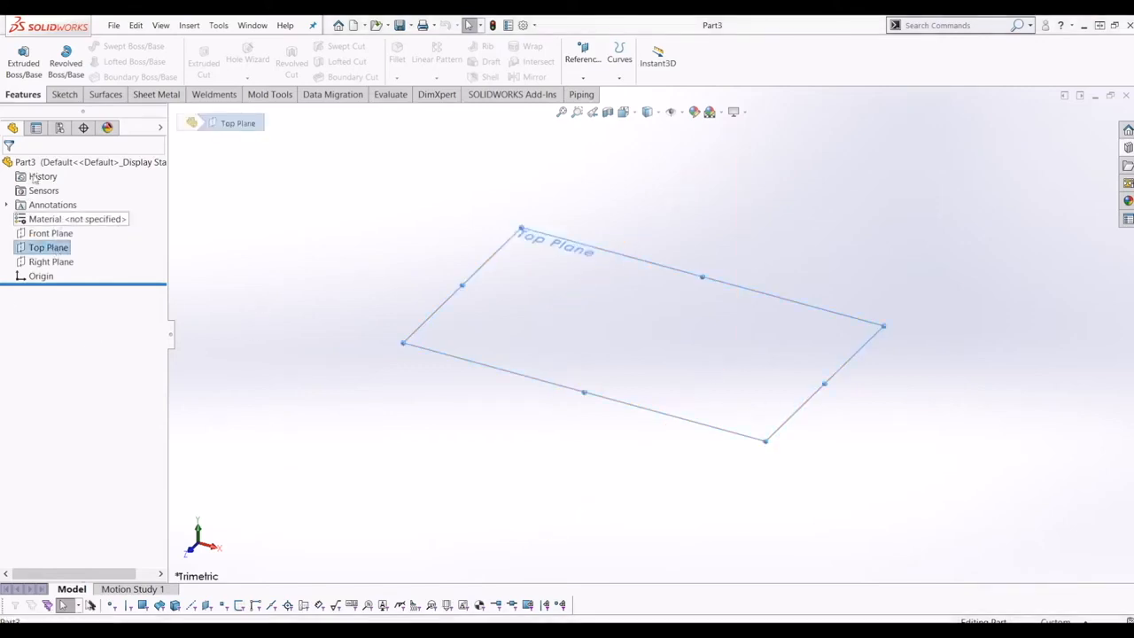
pyautogui.click(64, 94)
pyautogui.click(134, 45)
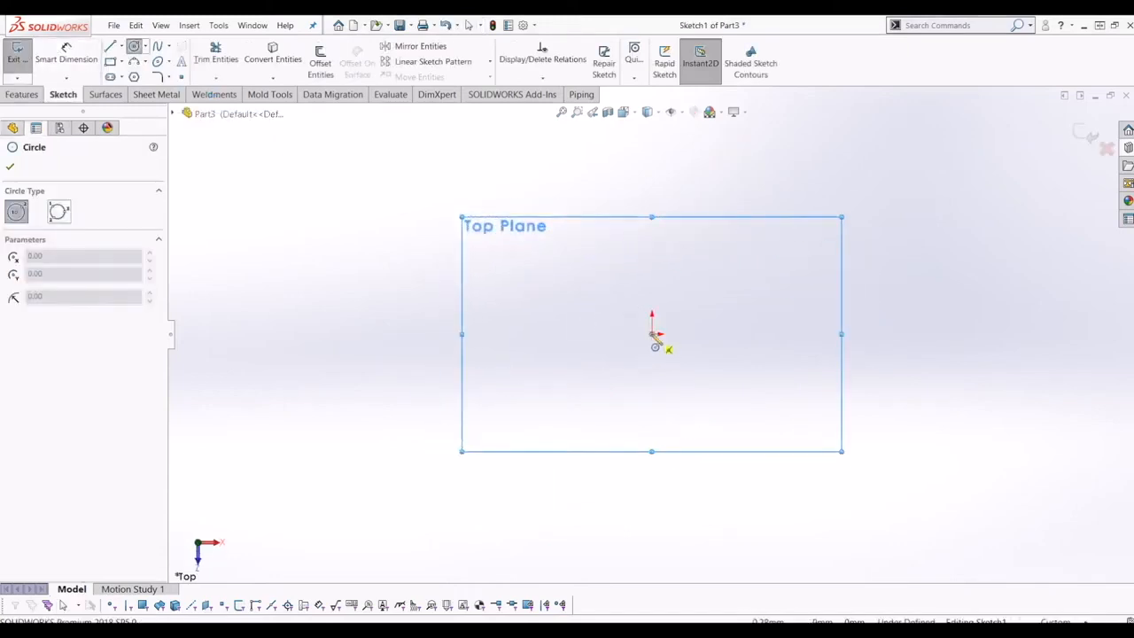
pyautogui.click(652, 333)
pyautogui.click(700, 399)
# Step: Dimension the circle's diameter as 100 mm and close the sketch
pyautogui.click(67, 58)
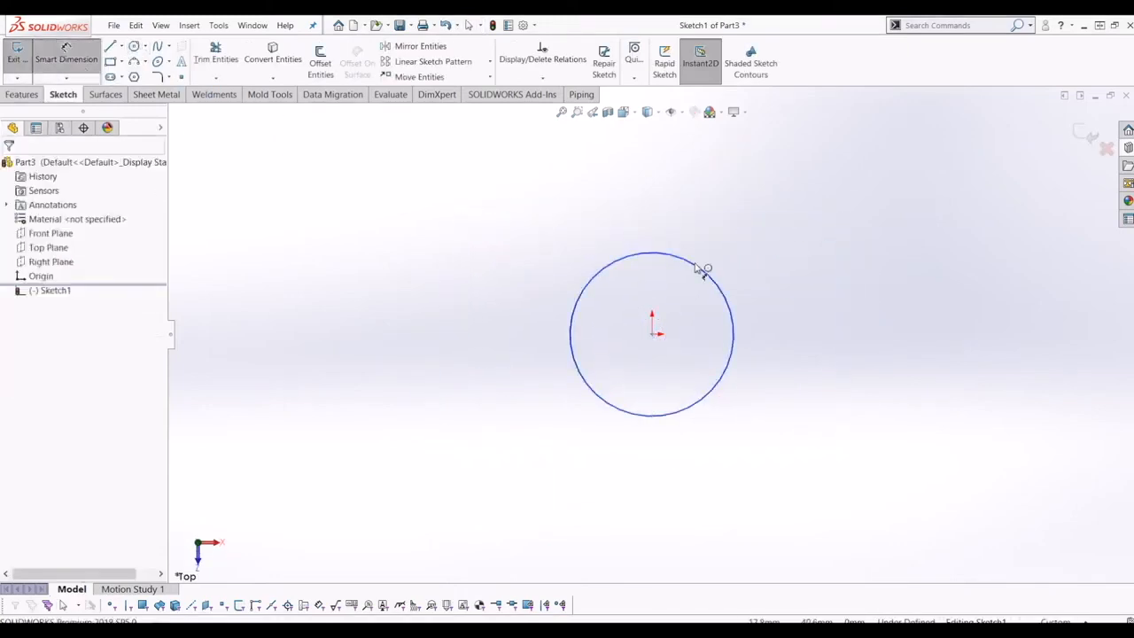
pyautogui.click(721, 284)
pyautogui.click(762, 271)
pyautogui.click(760, 322)
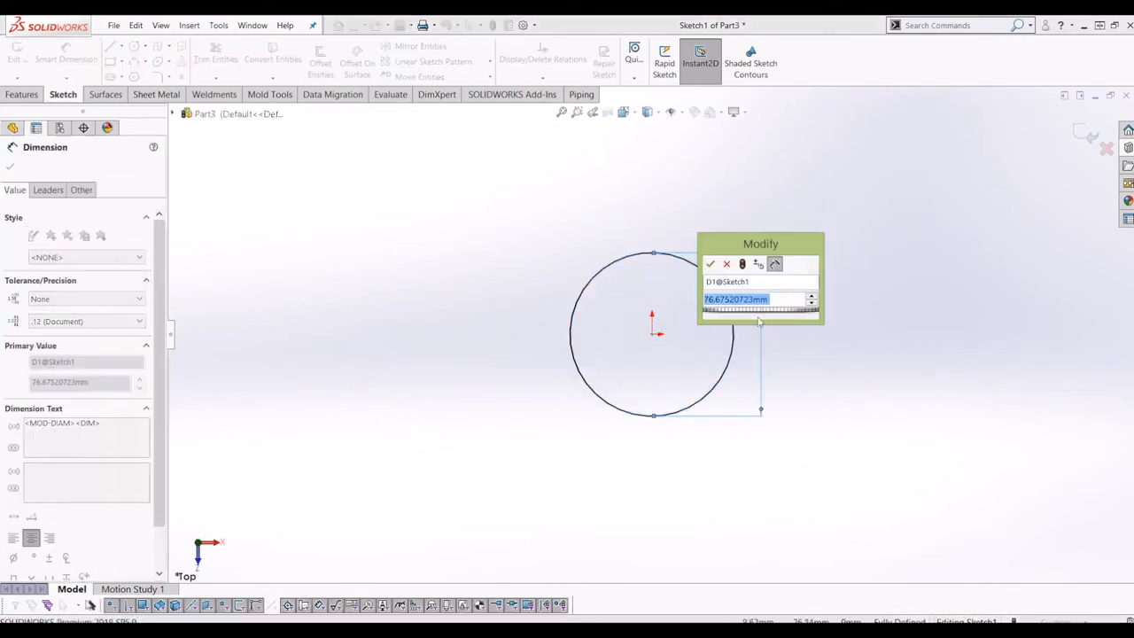
pyautogui.press('End')
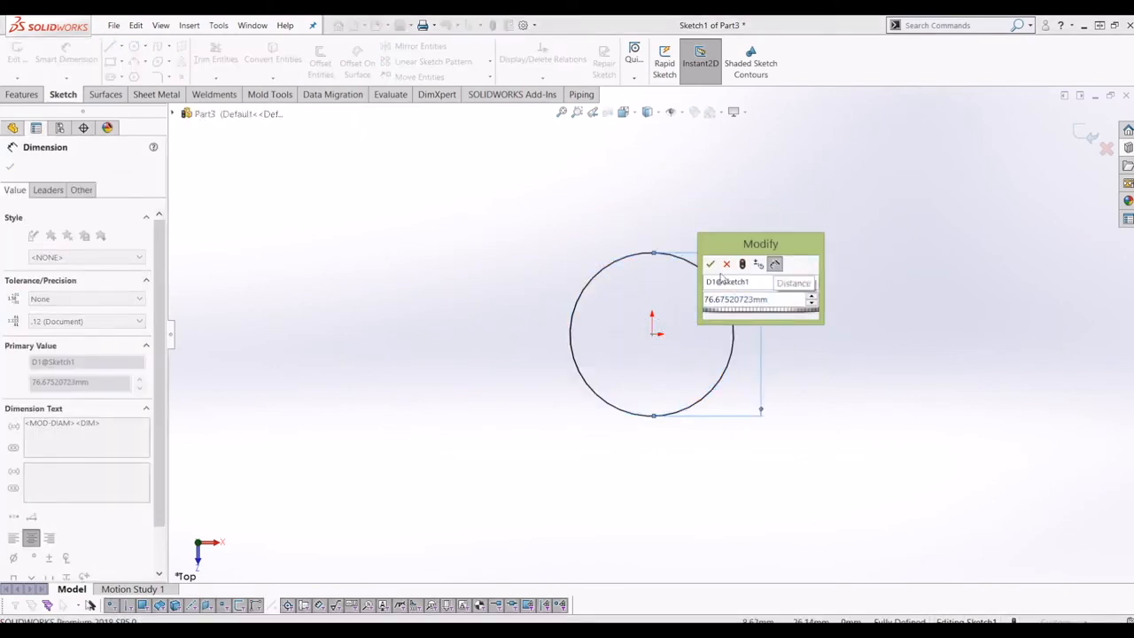
pyautogui.hotkey('shift', 'Home')
pyautogui.press('BackSpace')
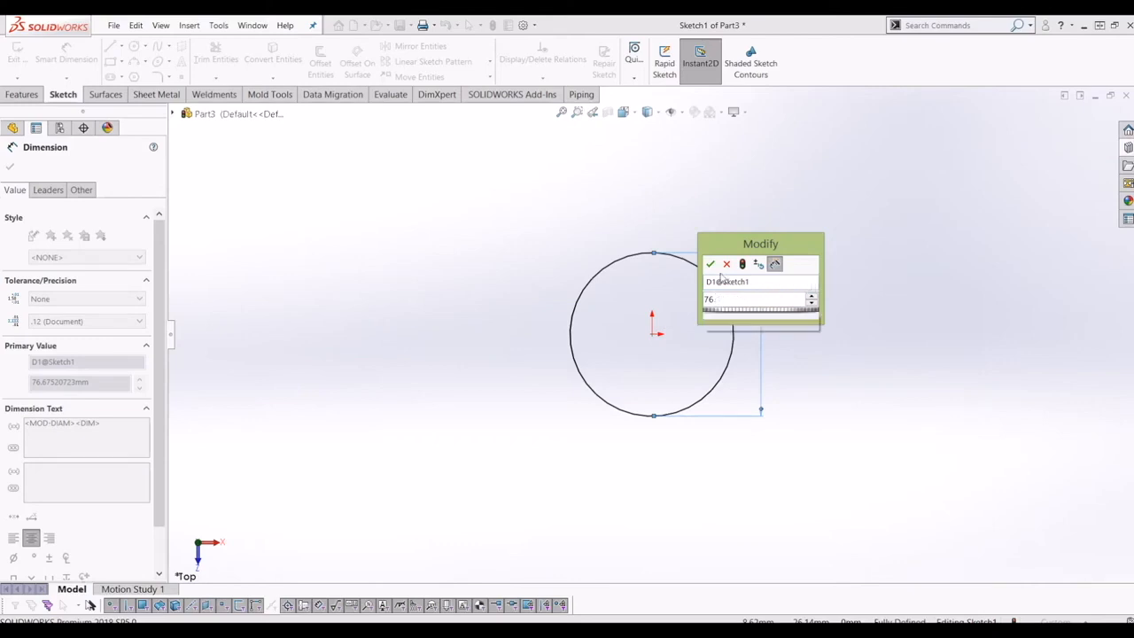
pyautogui.write('100')
pyautogui.press('Return')
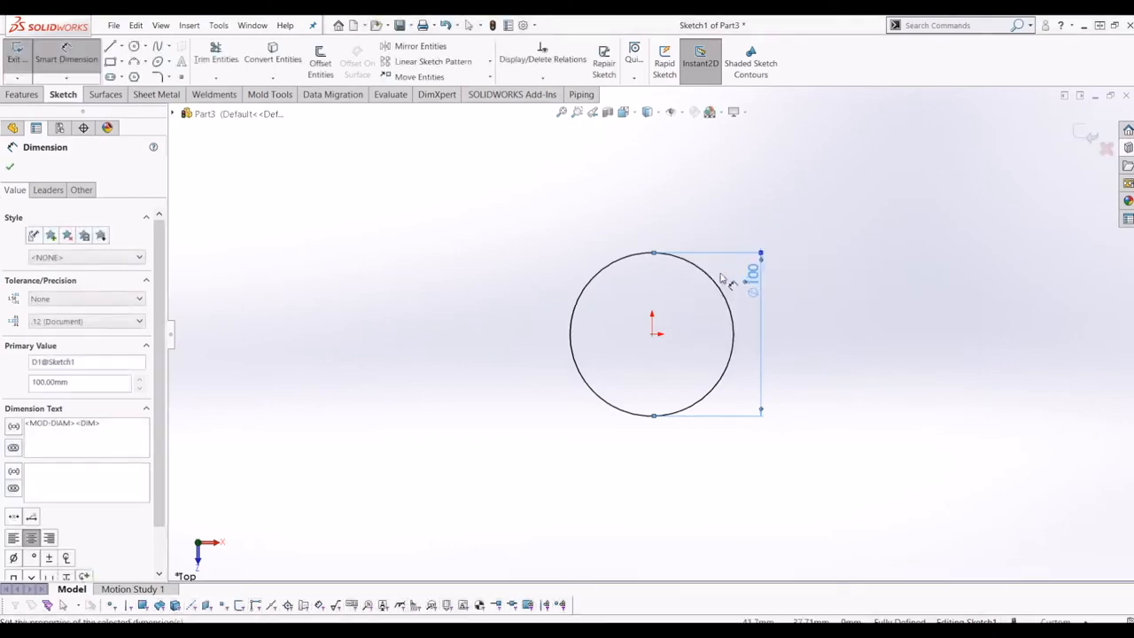
pyautogui.click(549, 175)
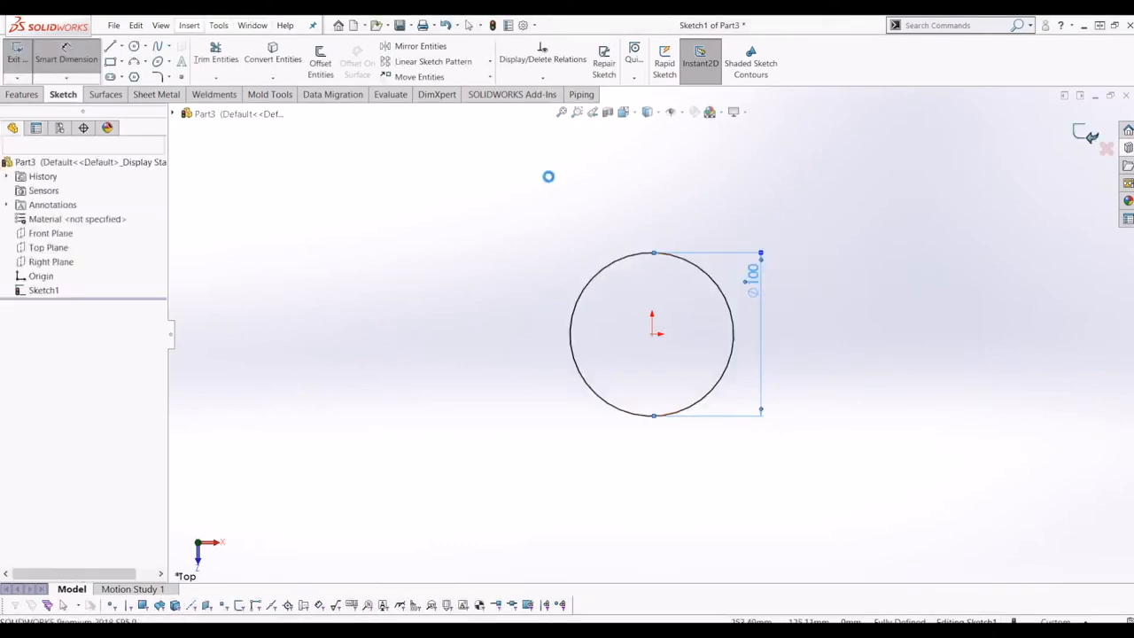
pyautogui.click(17, 54)
# Step: Extrude the circle as a blind boss 10 mm deep to form a disc
pyautogui.click(20, 94)
pyautogui.click(23, 58)
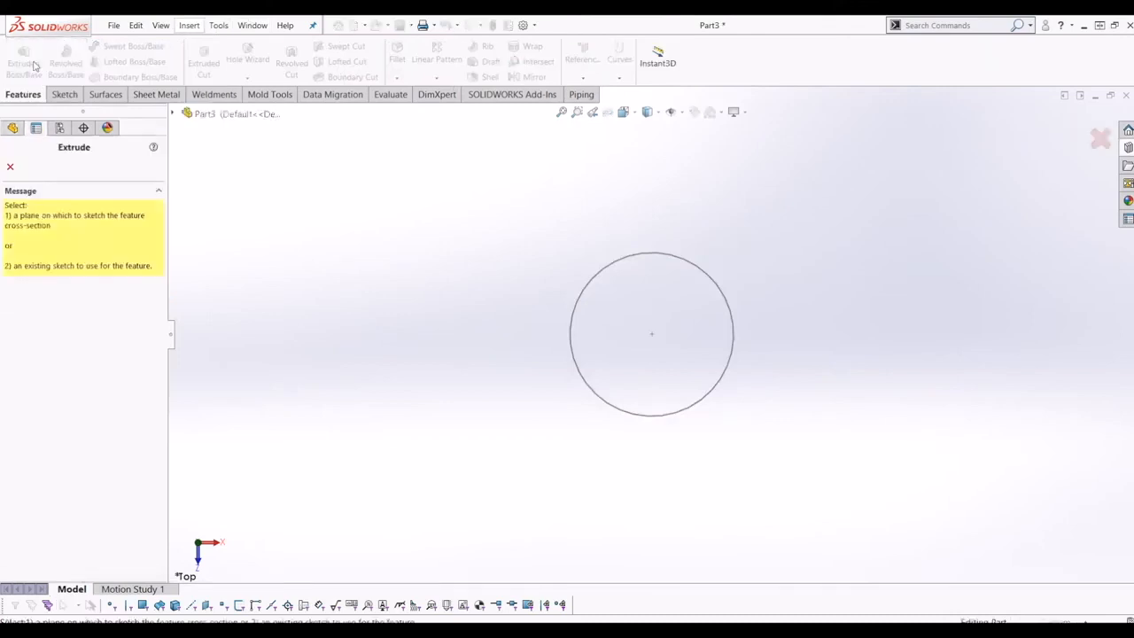
pyautogui.click(601, 278)
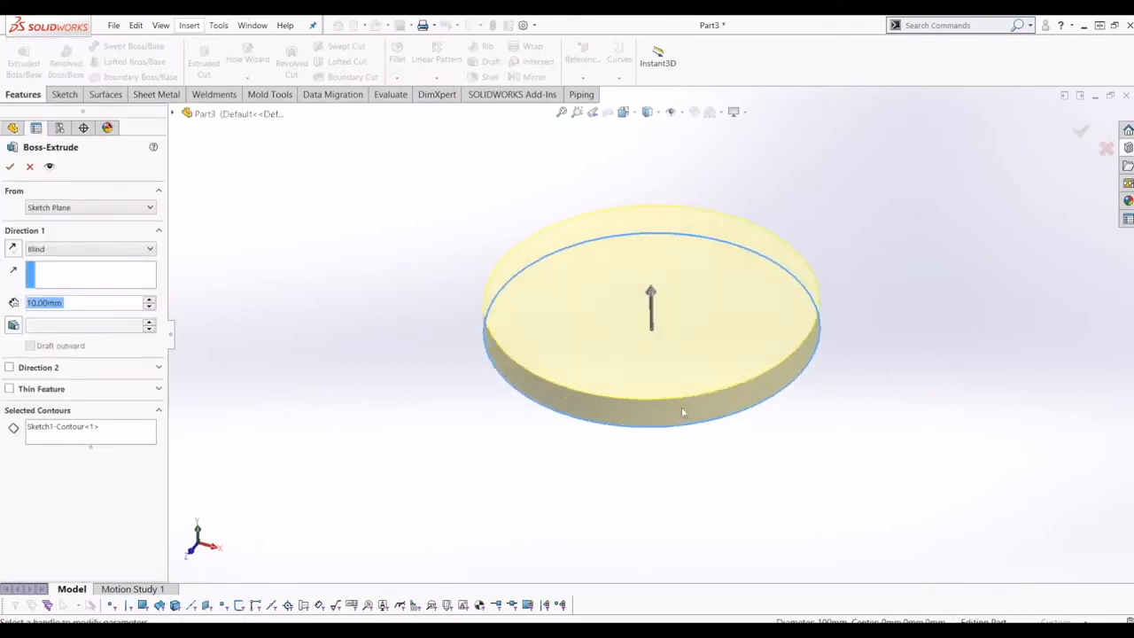
pyautogui.click(9, 167)
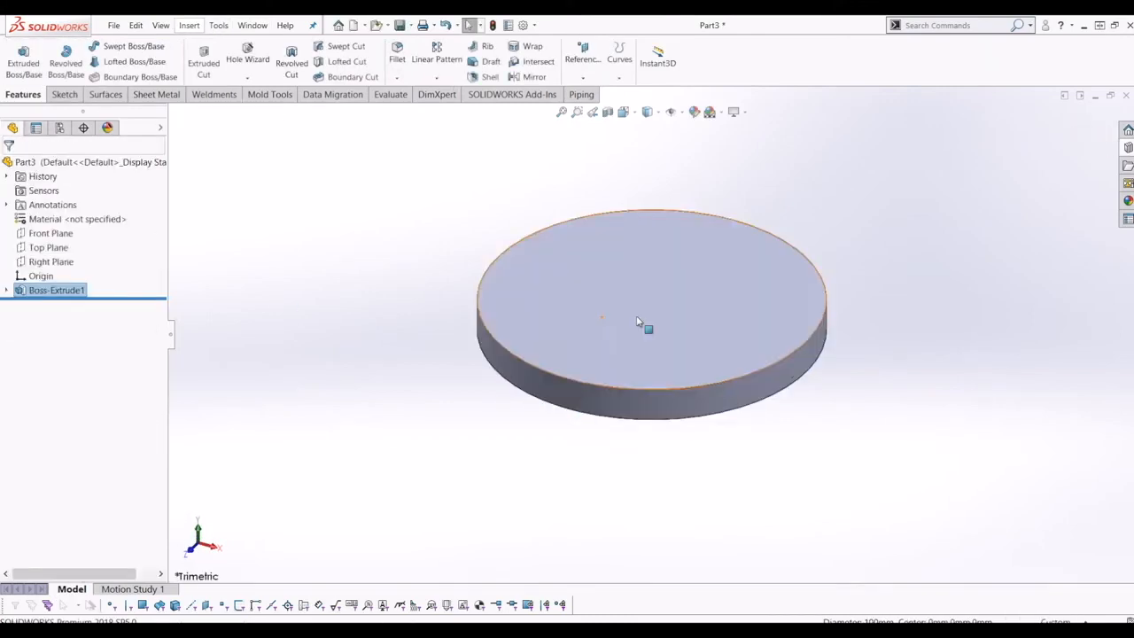
# Step: Sketch a circle about 25 mm in diameter on the disc's upper face, centred on the origin
pyautogui.scroll(3, 673, 315)
pyautogui.click(704, 301)
pyautogui.click(64, 95)
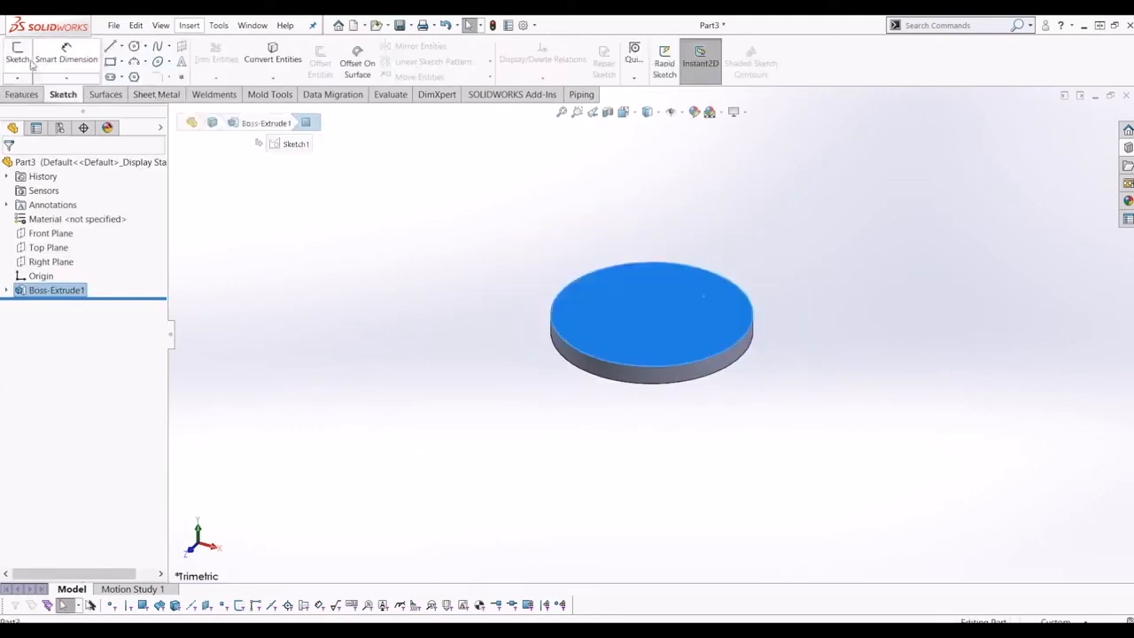
pyautogui.click(17, 55)
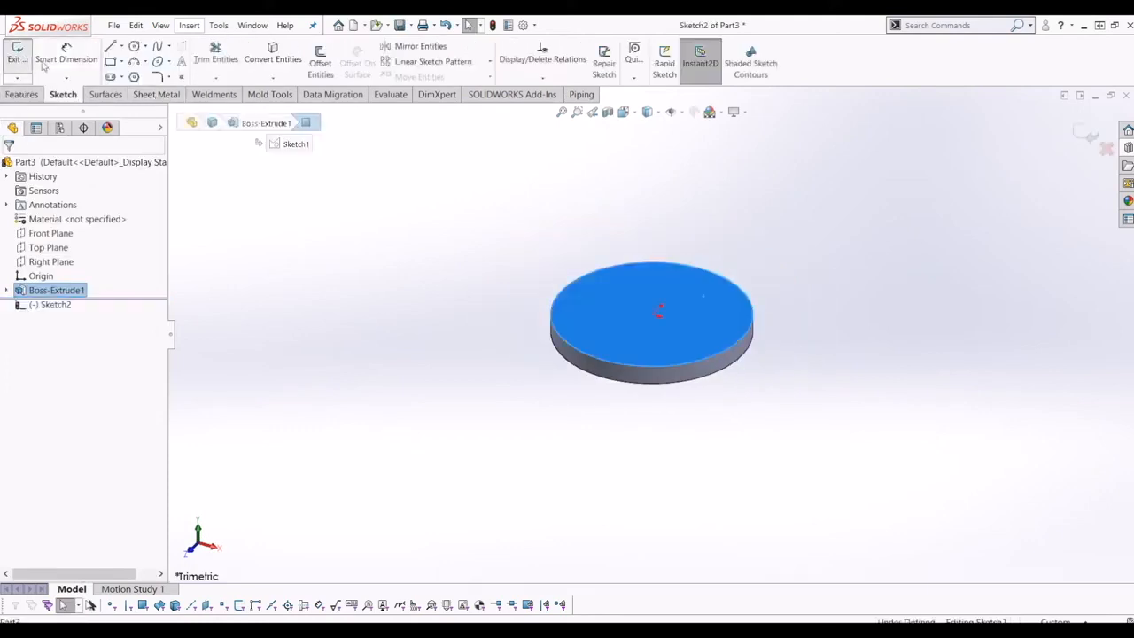
pyautogui.click(134, 47)
pyautogui.moveTo(652, 314); pyautogui.dragTo(664, 326)
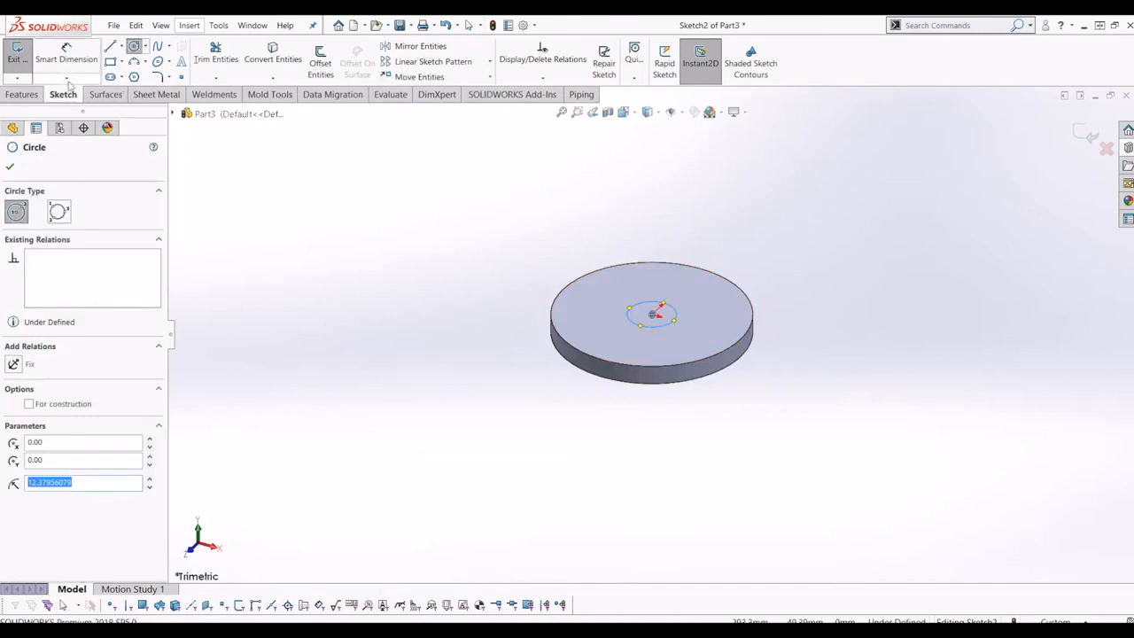
# Step: Dimension the small circle's diameter as 30 mm and close the sketch
pyautogui.click(78, 63)
pyautogui.click(646, 327)
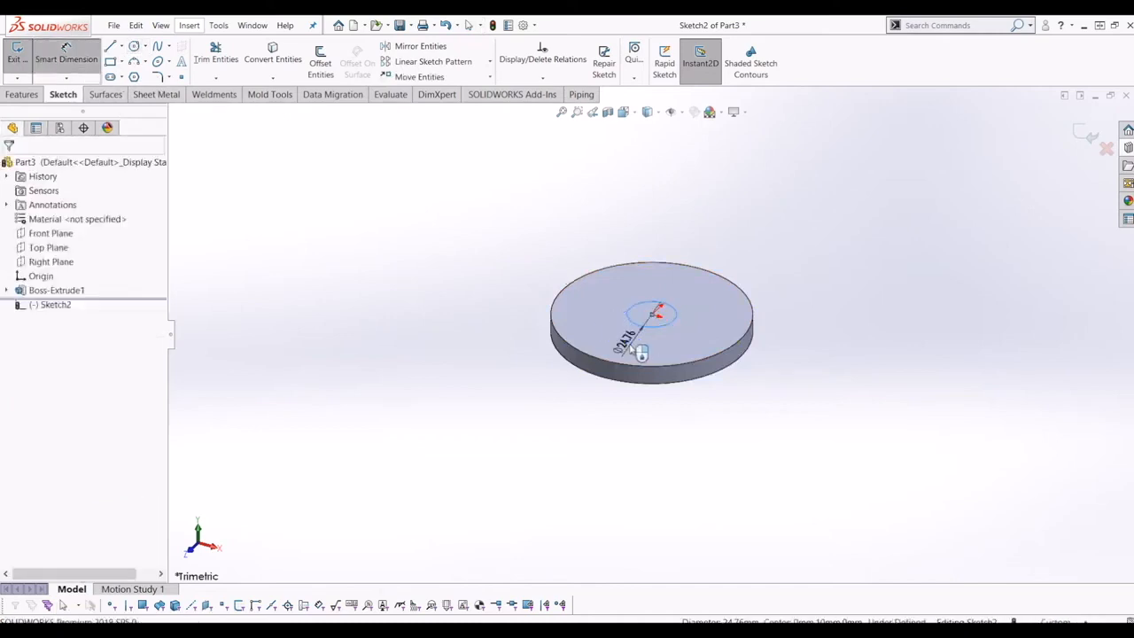
pyautogui.click(622, 329)
pyautogui.write('30')
pyautogui.press('Return')
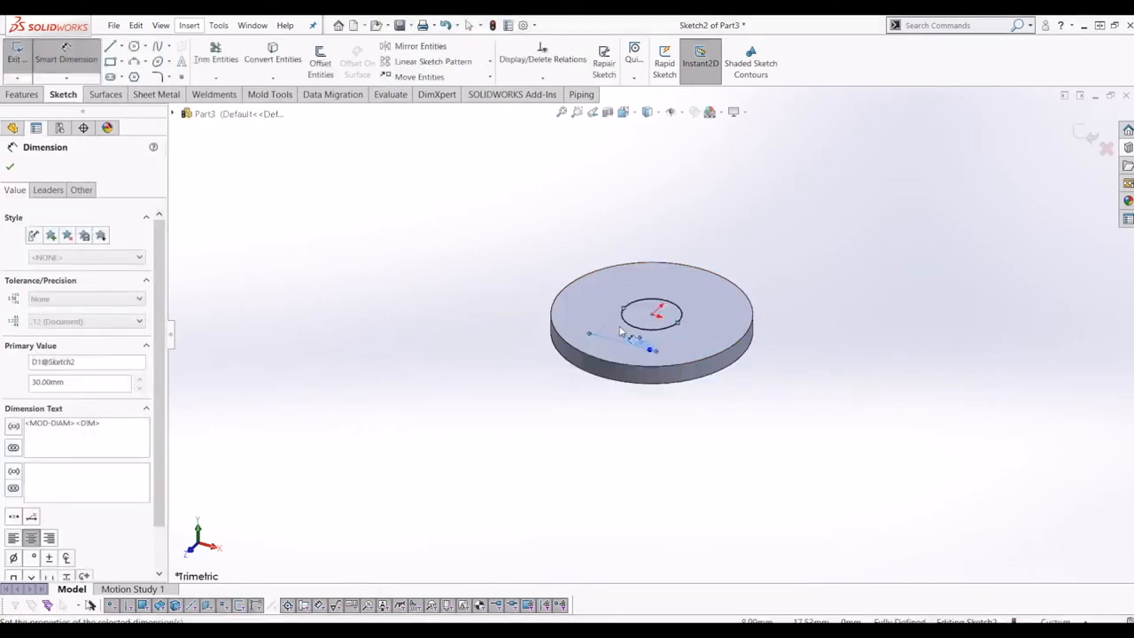
pyautogui.click(16, 55)
# Step: Extrude the 30 mm circle 80 mm upward as a blind boss merged with the disc
pyautogui.click(24, 62)
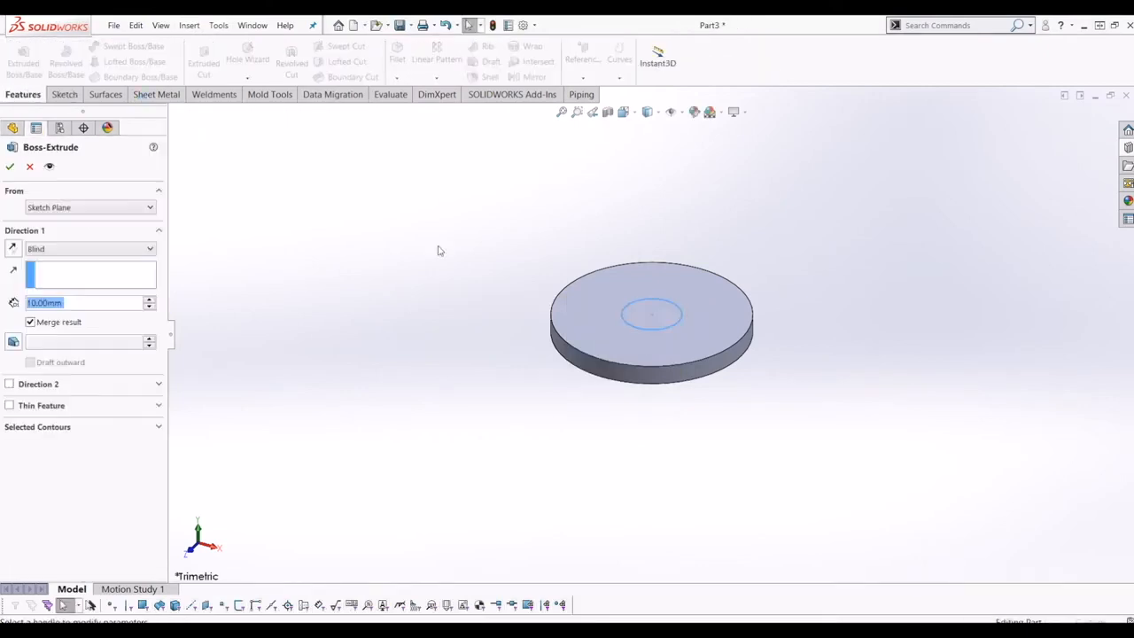
pyautogui.write('80')
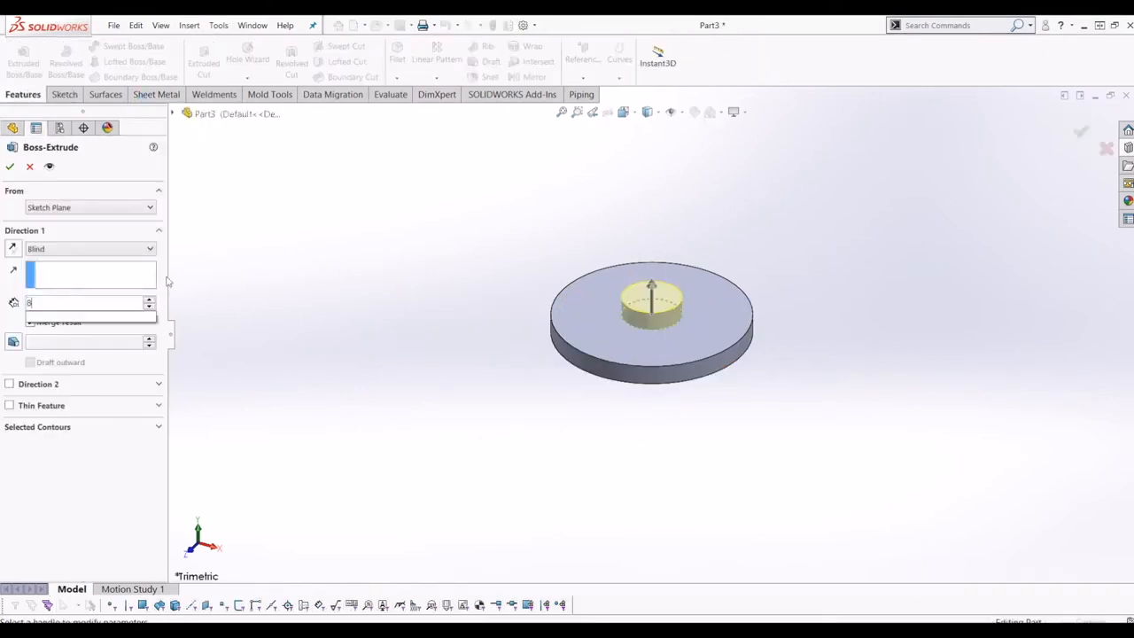
pyautogui.press('Return')
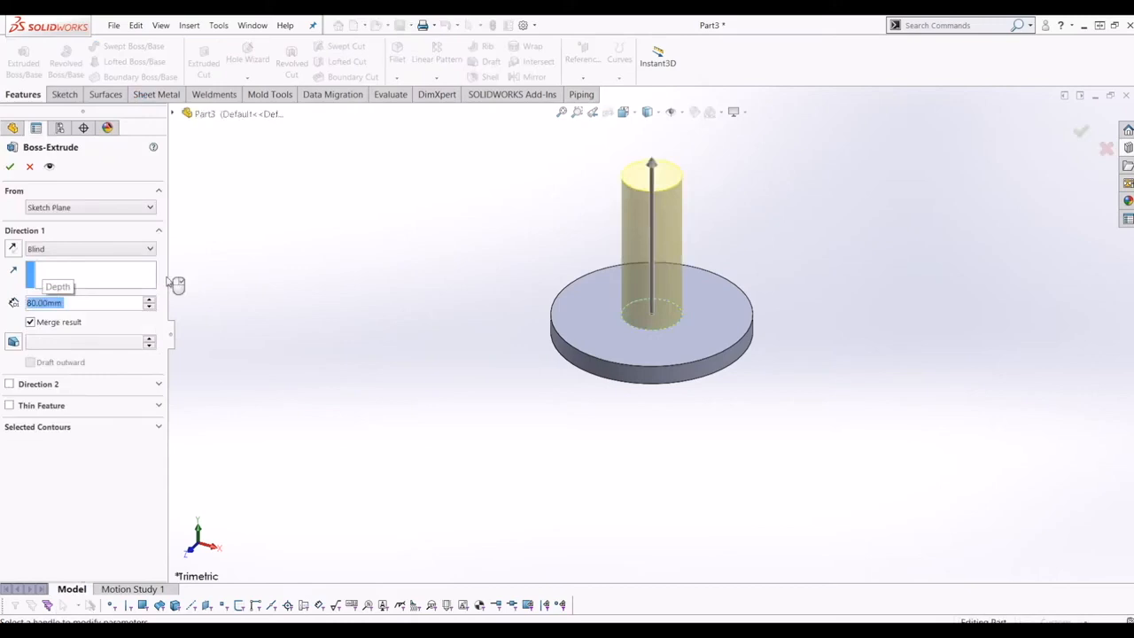
pyautogui.click(10, 166)
# Step: Start a new sketch on the disc's upper face around the shaft
pyautogui.moveTo(656, 478); pyautogui.dragTo(658, 540, button='middle')
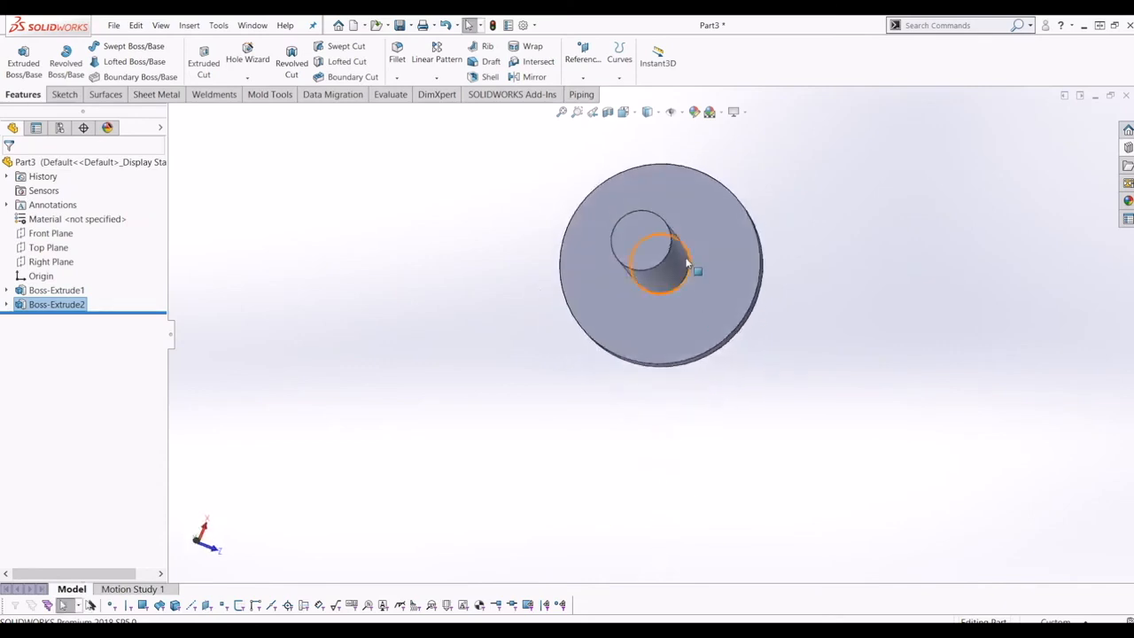
pyautogui.click(696, 279)
pyautogui.moveTo(696, 279); pyautogui.dragTo(749, 199, button='middle')
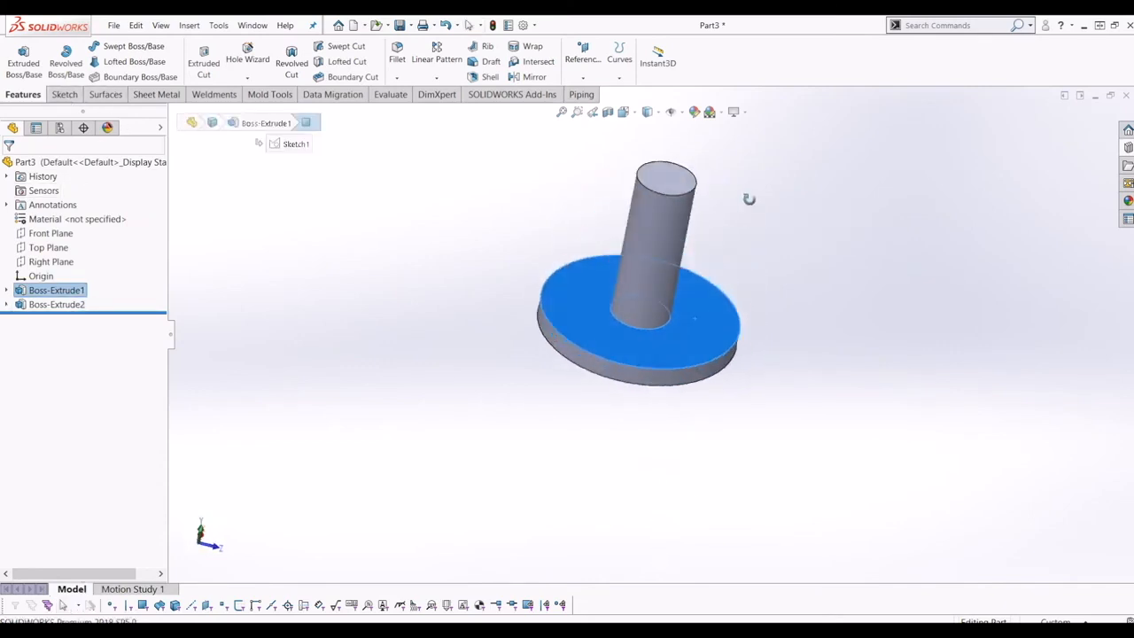
pyautogui.click(748, 199)
pyautogui.click(576, 310)
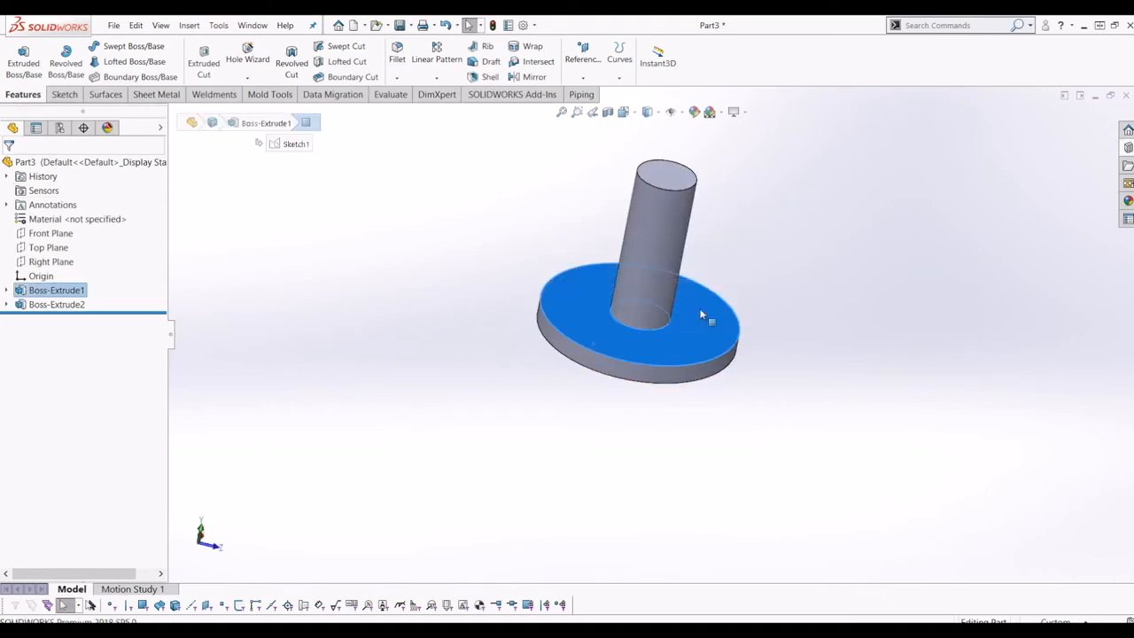
pyautogui.click(64, 94)
pyautogui.click(18, 55)
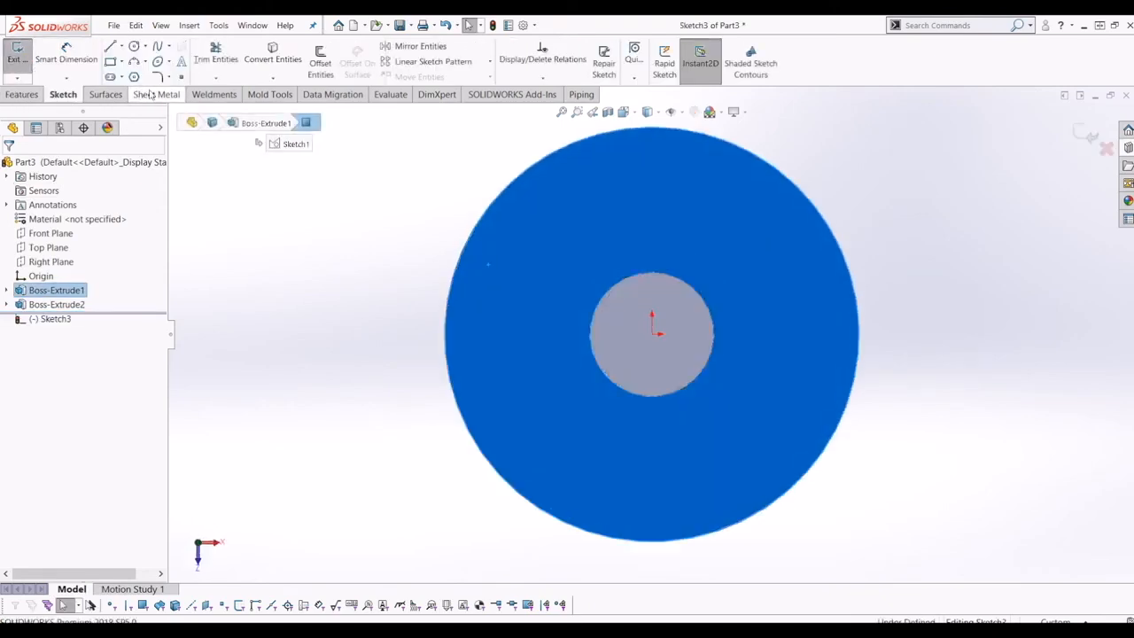
# Step: Sketch a horizontal line about 50 mm long from the origin to the disc's outer edge and make it construction geometry
pyautogui.click(116, 47)
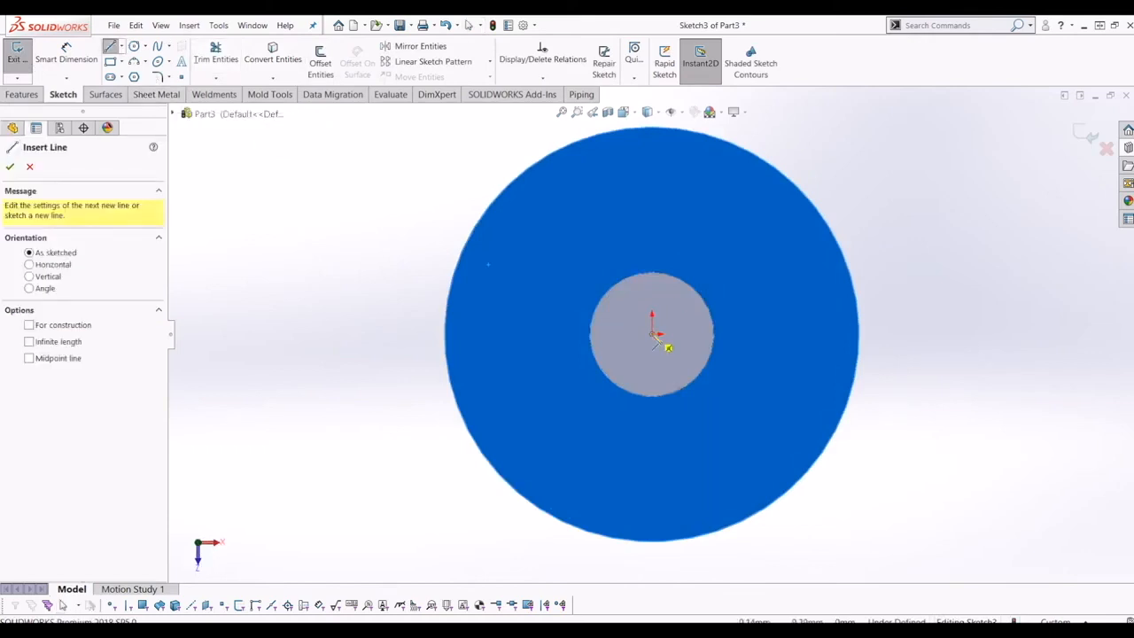
pyautogui.click(653, 334)
pyautogui.click(853, 334)
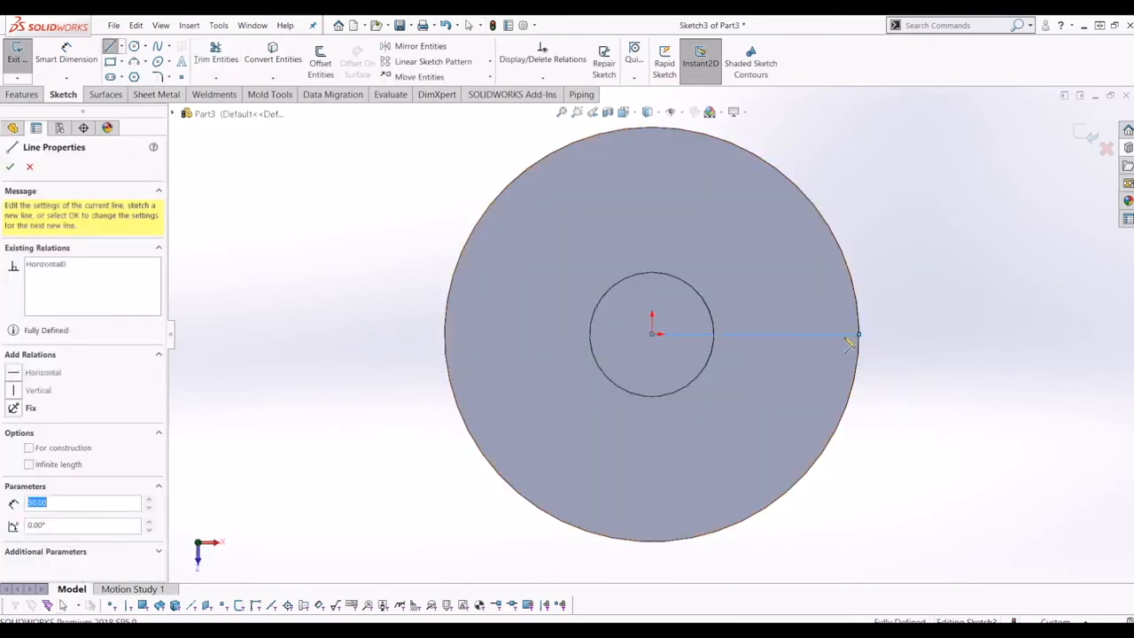
pyautogui.press('Escape')
pyautogui.click(806, 334)
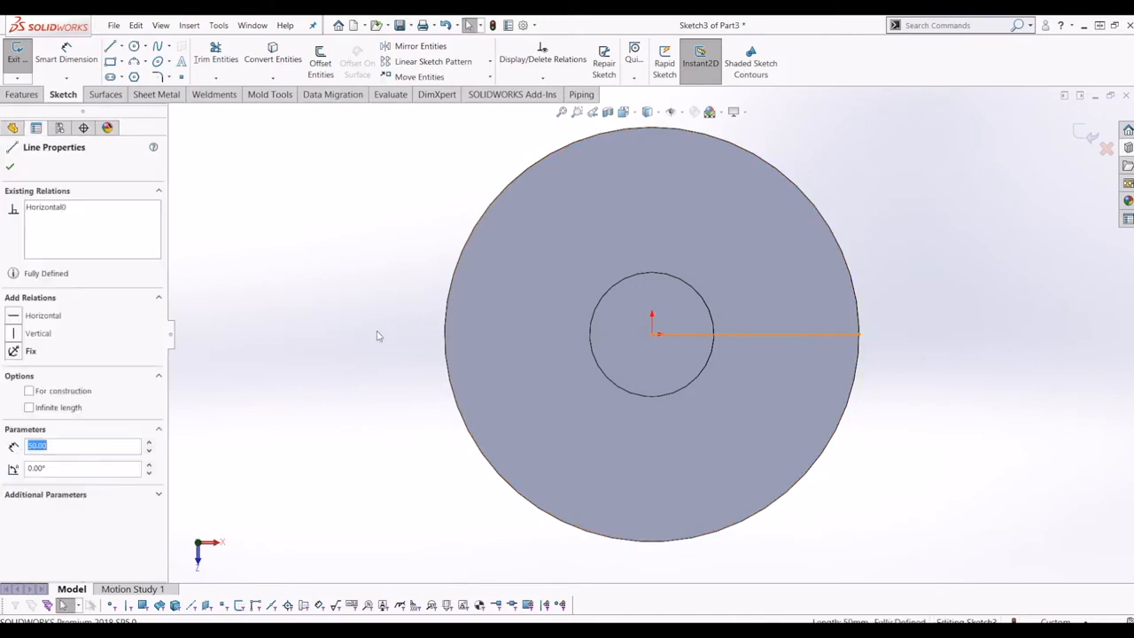
pyautogui.click(30, 391)
pyautogui.press('Escape')
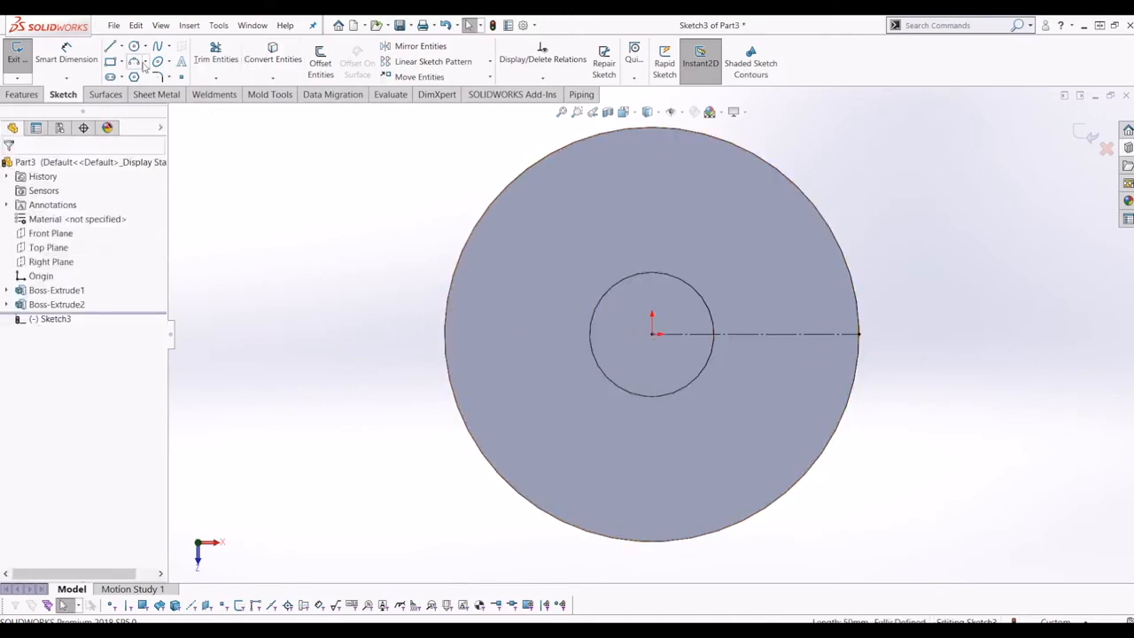
# Step: Sketch a shallow three-point arc of about 64 mm radius above the construction line, joining the origin to the line's outer end
pyautogui.click(133, 62)
pyautogui.click(653, 333)
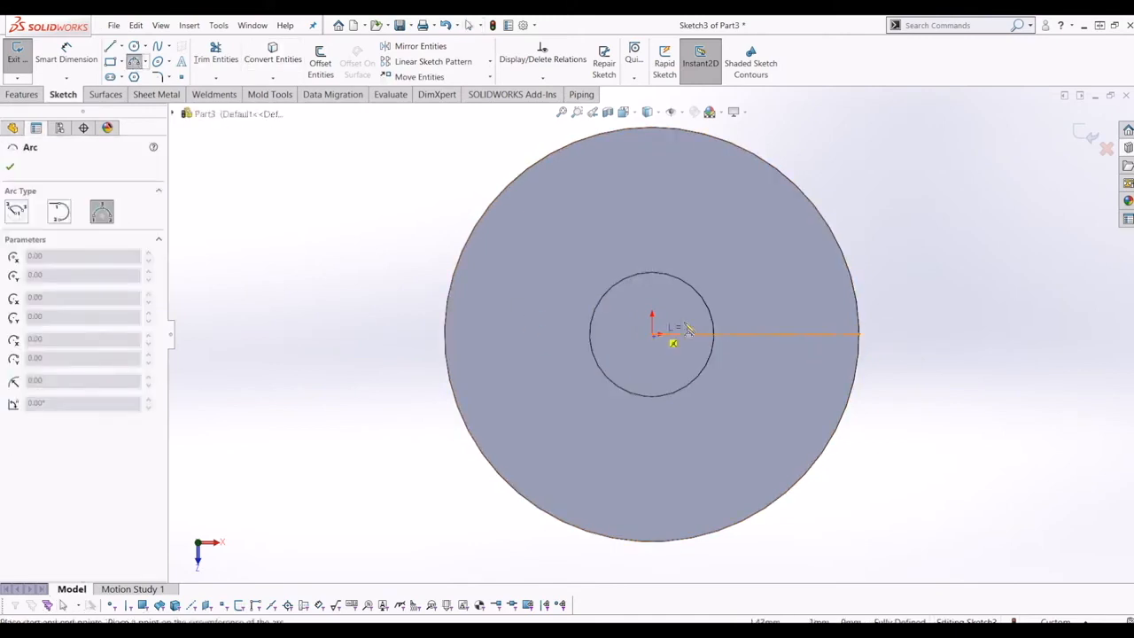
pyautogui.click(858, 333)
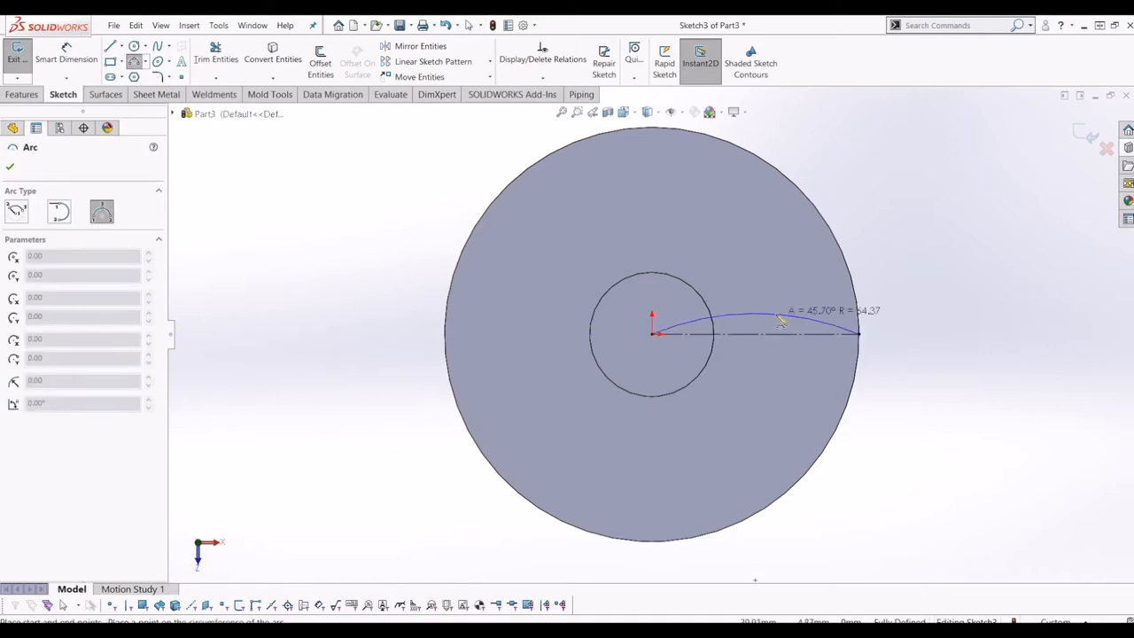
pyautogui.click(781, 321)
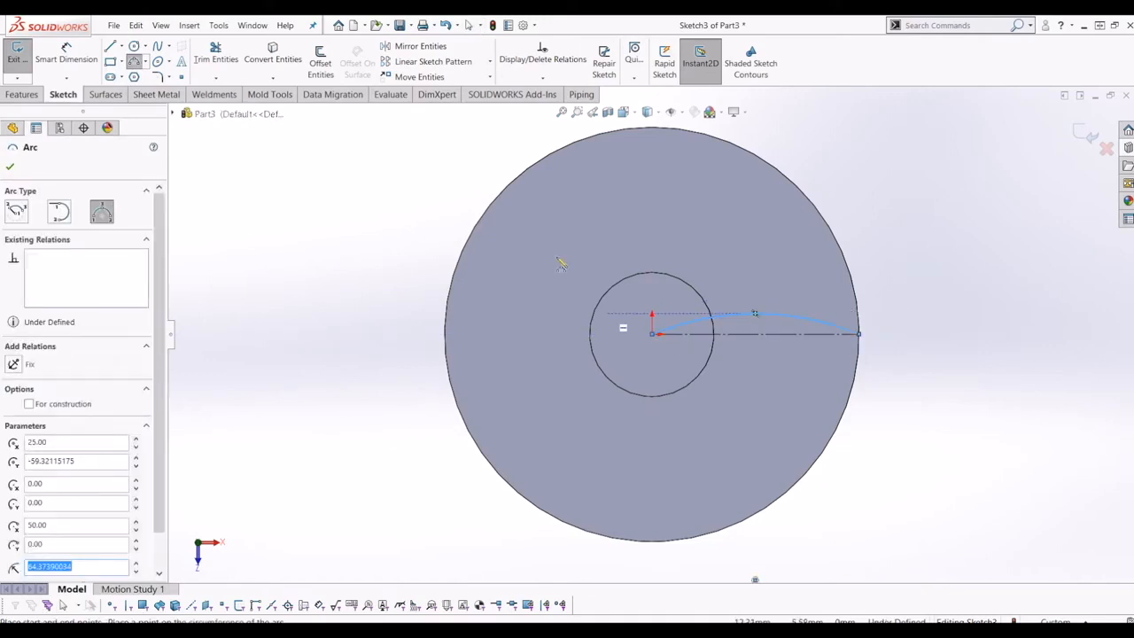
# Step: Dimension the arc's radius as 70 mm
pyautogui.click(68, 59)
pyautogui.click(755, 327)
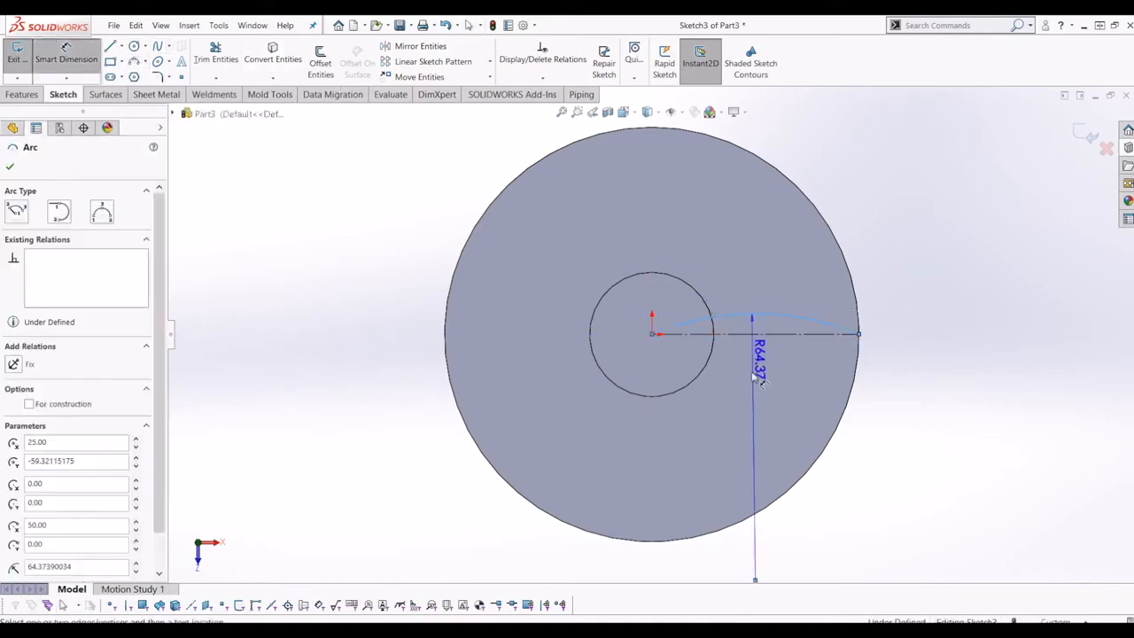
pyautogui.click(755, 578)
pyautogui.write('70')
pyautogui.press('Return')
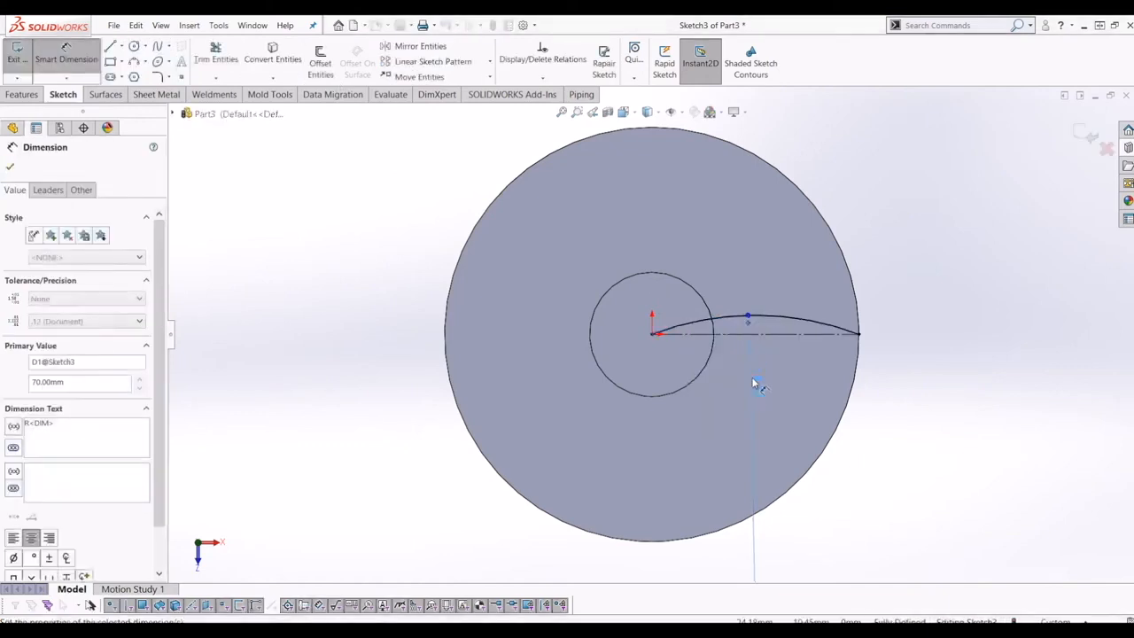
pyautogui.press('Escape')
# Step: Offset the arc by 2 mm in the reversed direction, away from the construction line
pyautogui.click(319, 64)
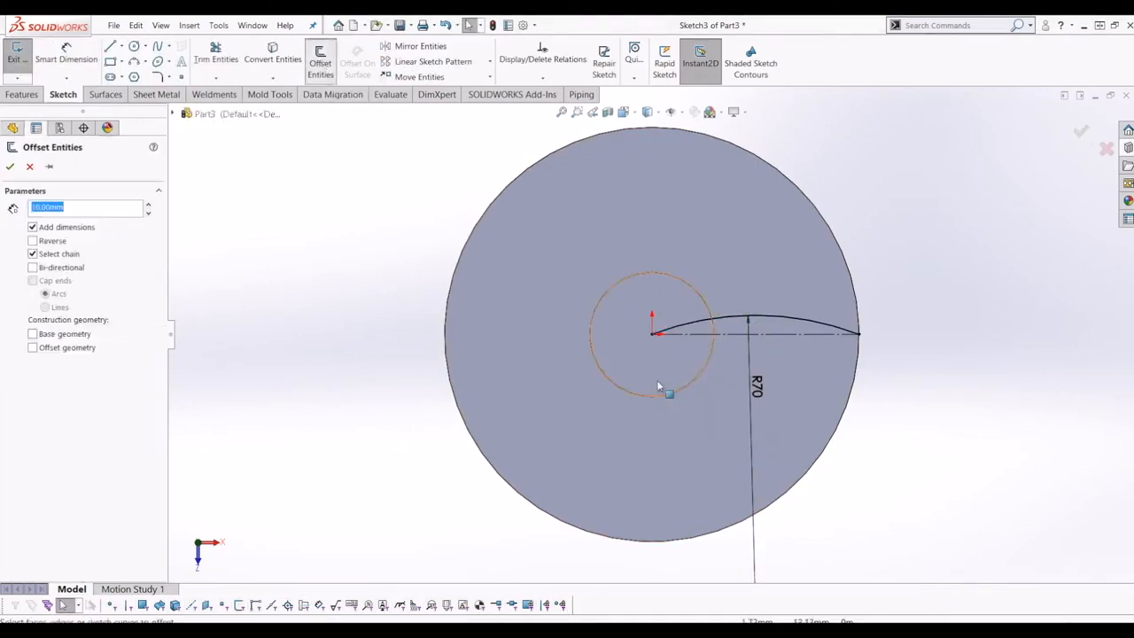
pyautogui.click(773, 321)
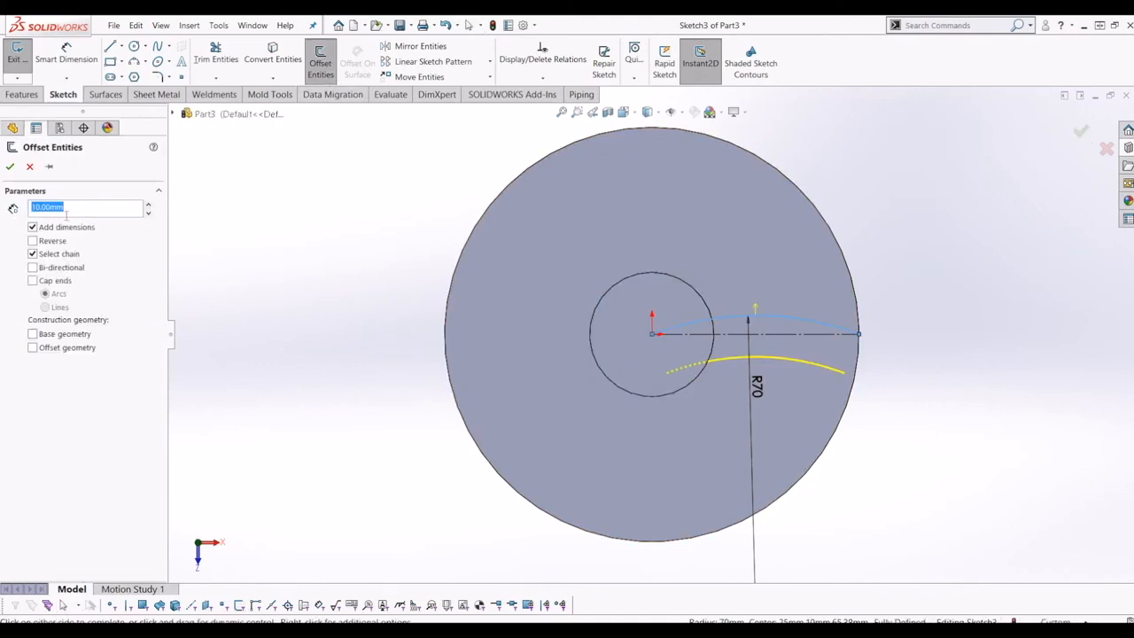
pyautogui.click(33, 241)
pyautogui.write('2')
pyautogui.press('Return')
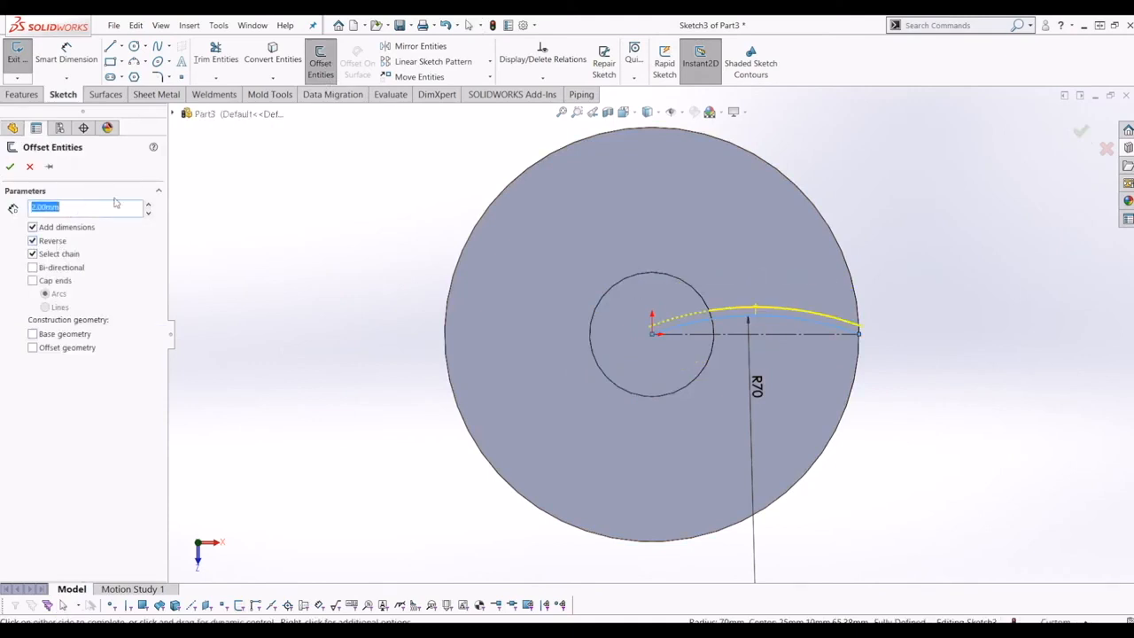
pyautogui.click(707, 292)
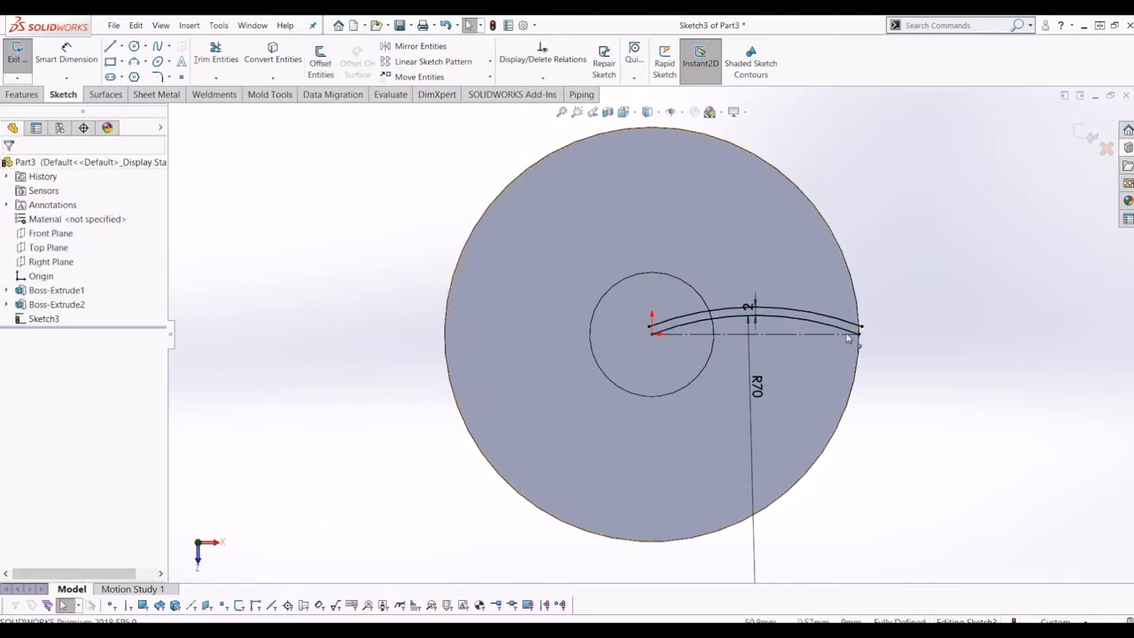
# Step: Convert the shaft's circular edge and the disc's outer edge into sketch entities
pyautogui.scroll(-2, 855, 333)
pyautogui.scroll(2, 633, 319)
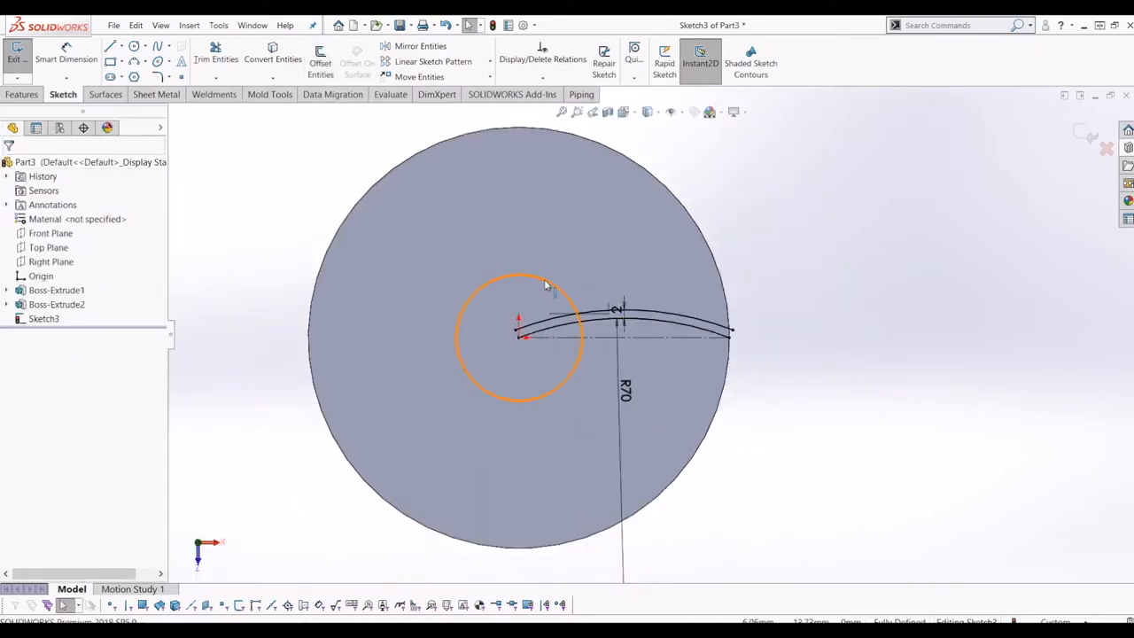
pyautogui.click(250, 51)
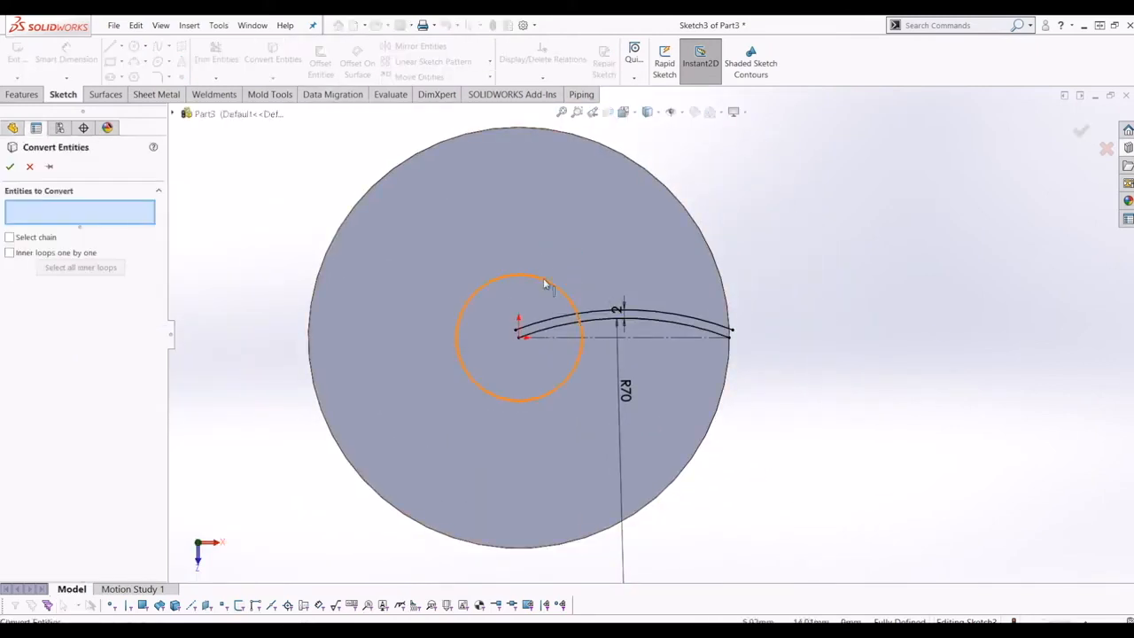
pyautogui.click(543, 278)
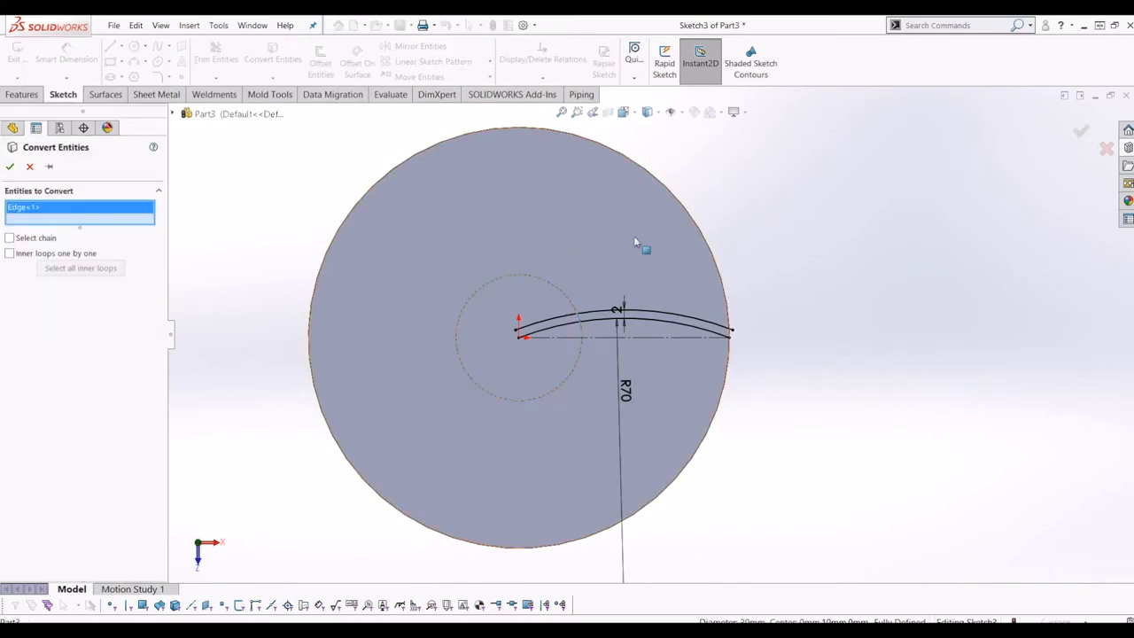
pyautogui.click(682, 205)
pyautogui.click(10, 166)
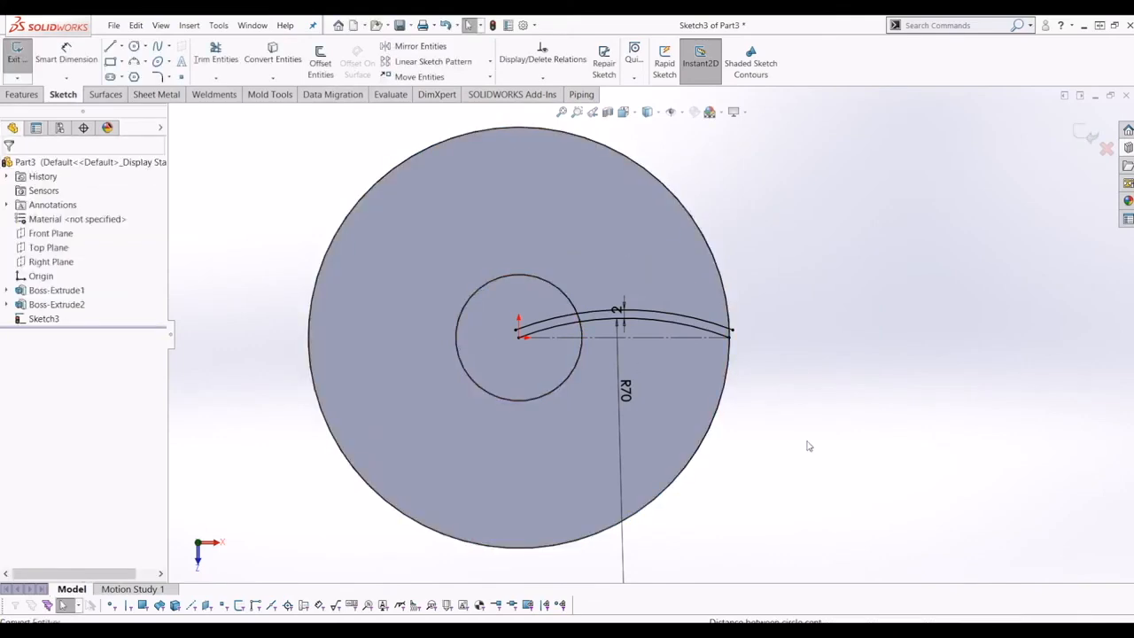
# Step: Trim the arc portions inside the shaft circle and the part of that circle not lying between the two arcs
pyautogui.scroll(-2, 475, 272)
pyautogui.click(215, 54)
pyautogui.scroll(-3, 607, 358)
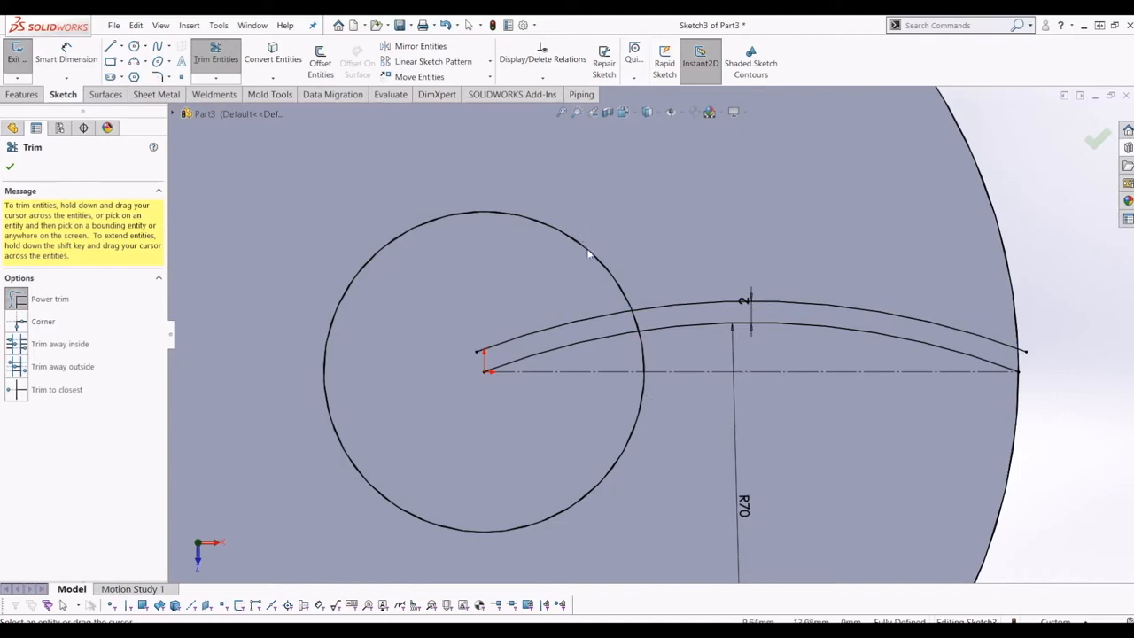
pyautogui.moveTo(582, 309); pyautogui.dragTo(590, 342)
pyautogui.scroll(2, 611, 431)
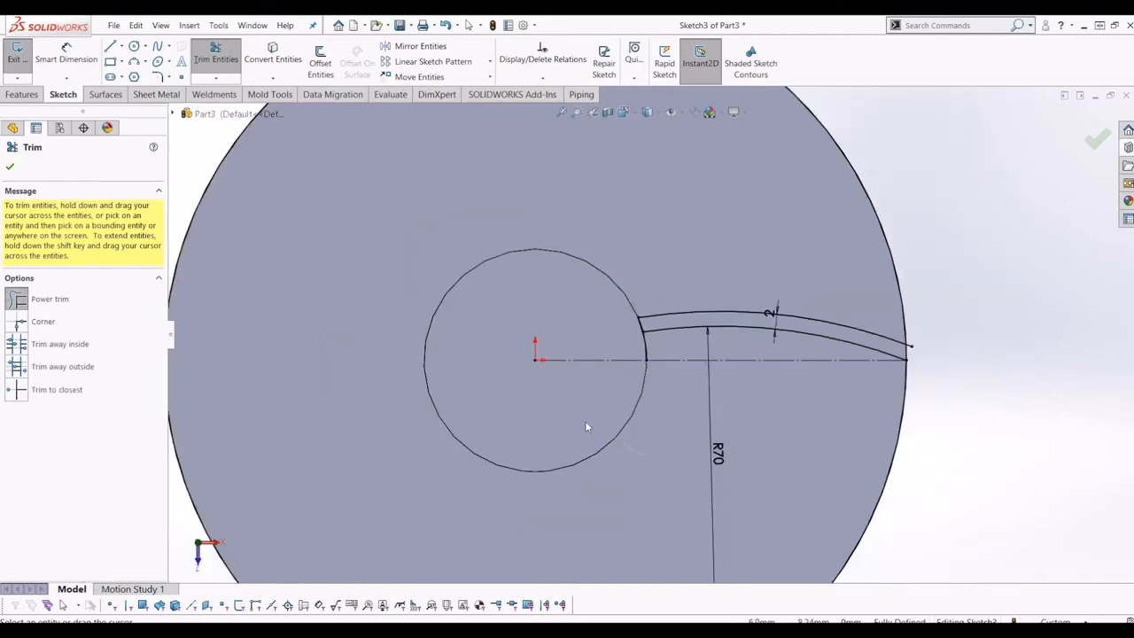
# Step: Trim the outer circle and the offset arc's overhanging end to leave a closed blade profile, and close the sketch
pyautogui.scroll(-3, 641, 353)
pyautogui.scroll(5, 655, 321)
pyautogui.scroll(-3, 862, 364)
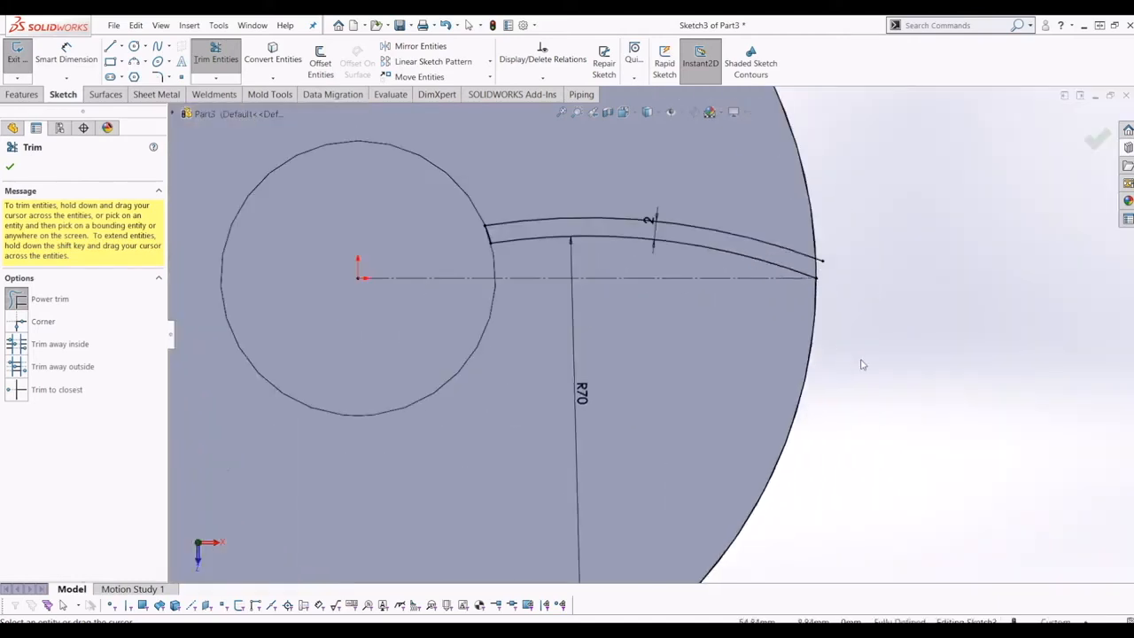
pyautogui.scroll(1, 775, 349)
pyautogui.scroll(-3, 771, 283)
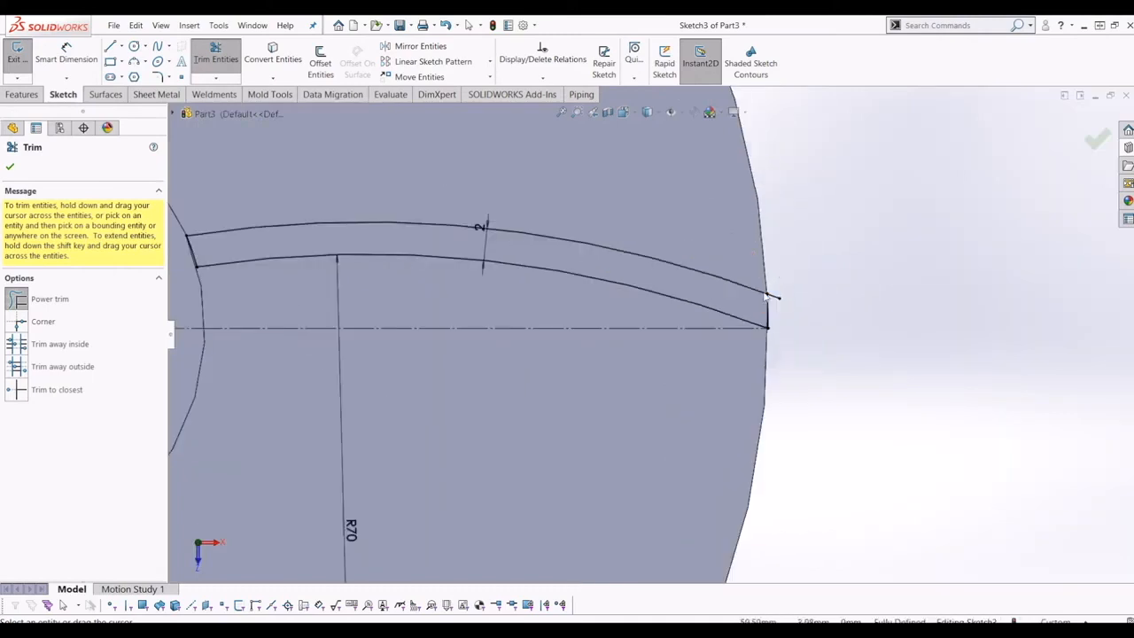
pyautogui.scroll(5, 752, 324)
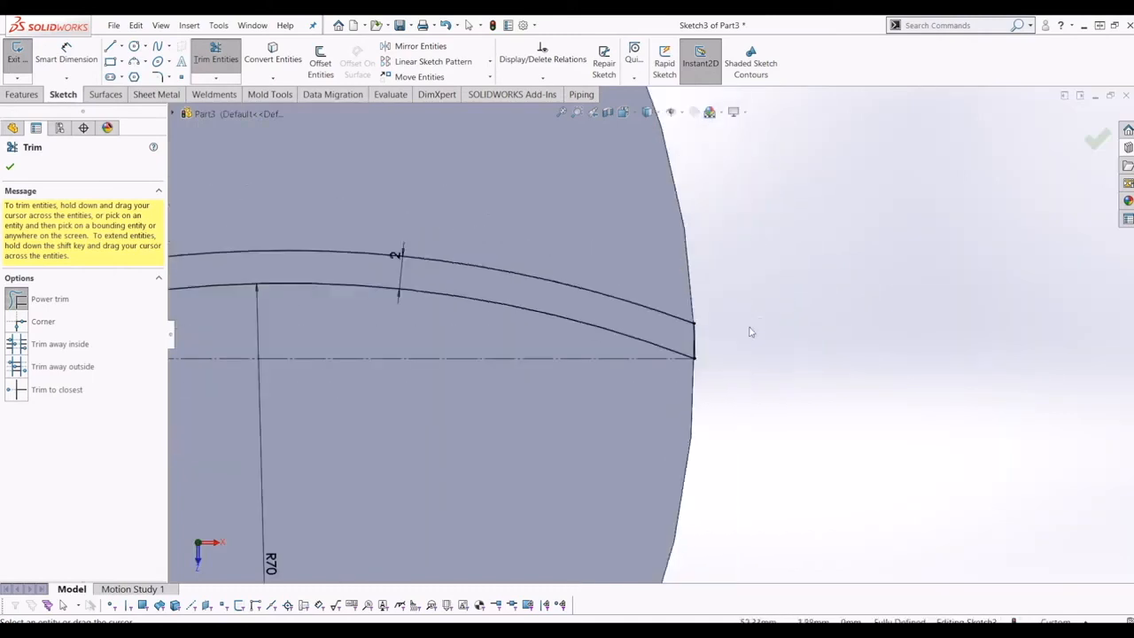
pyautogui.press('Escape')
pyautogui.click(1086, 135)
# Step: Extrude the curved blade profile 40 mm upward as a blind boss merged with the part
pyautogui.moveTo(629, 323)
pyautogui.mouseDown(button='middle')
pyautogui.moveTo(630, 261)
pyautogui.moveTo(589, 273)
pyautogui.moveTo(620, 265)
pyautogui.mouseUp(button='middle')
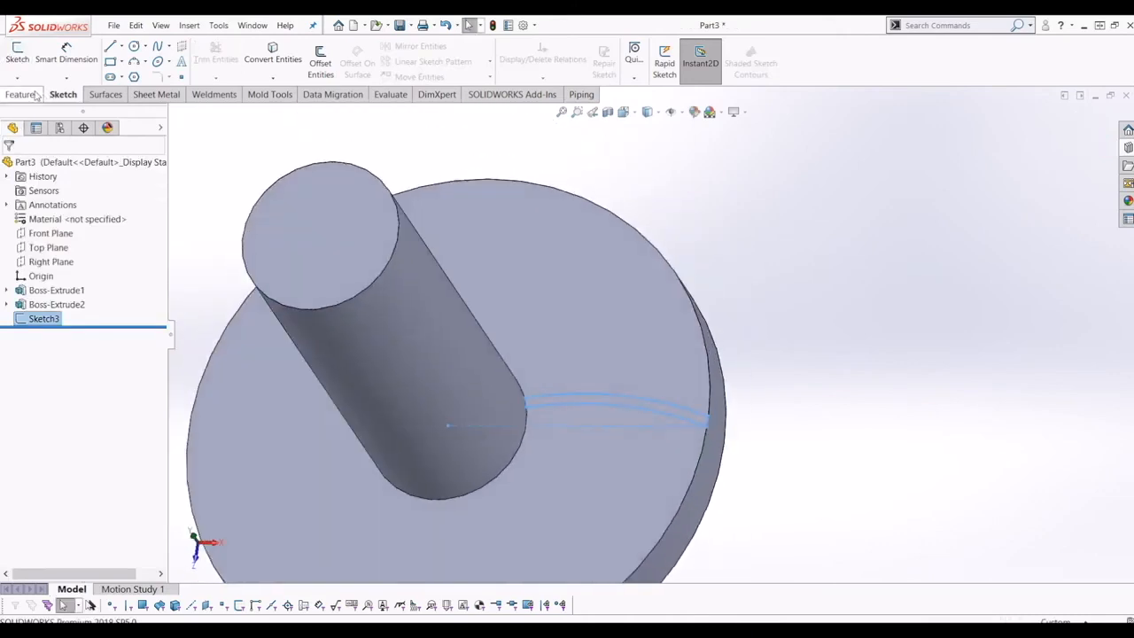
pyautogui.click(22, 94)
pyautogui.click(24, 63)
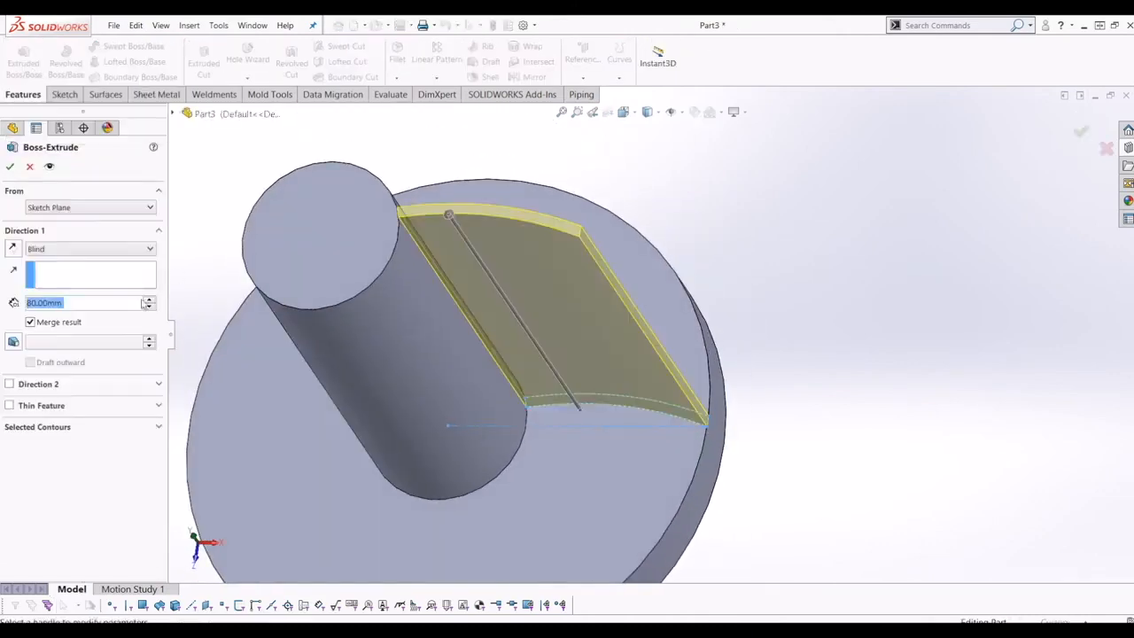
pyautogui.write('40')
pyautogui.press('Return')
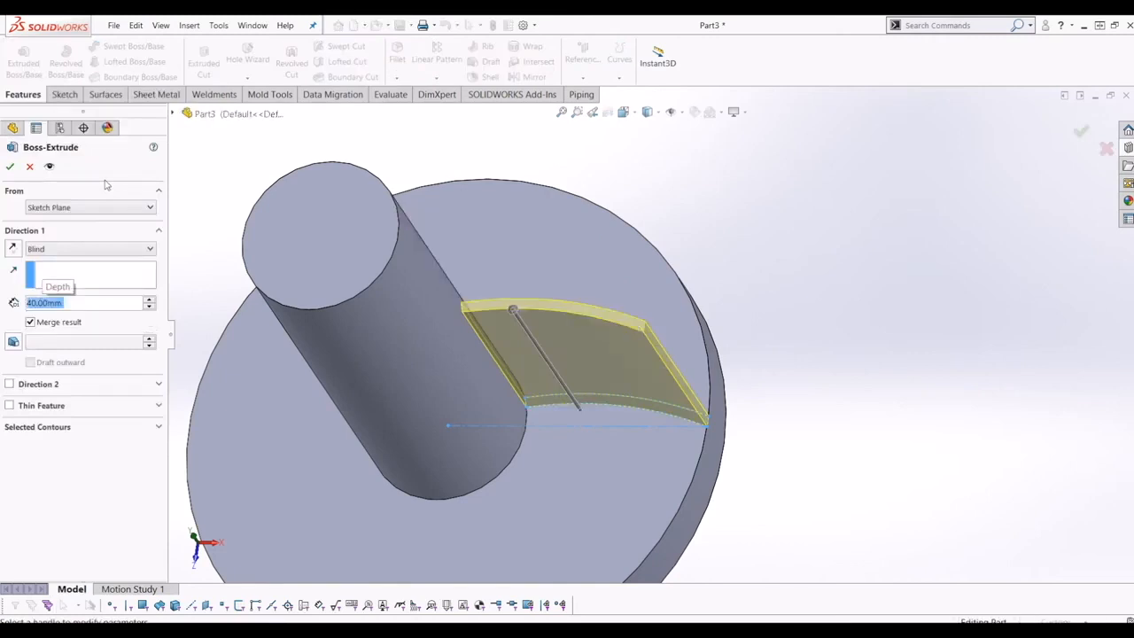
pyautogui.click(9, 166)
# Step: Examine the extruded blade and its upper edge beside the shaft from several angles
pyautogui.moveTo(532, 221); pyautogui.dragTo(422, 274, button='middle')
pyautogui.scroll(4, 622, 370)
pyautogui.click(718, 463)
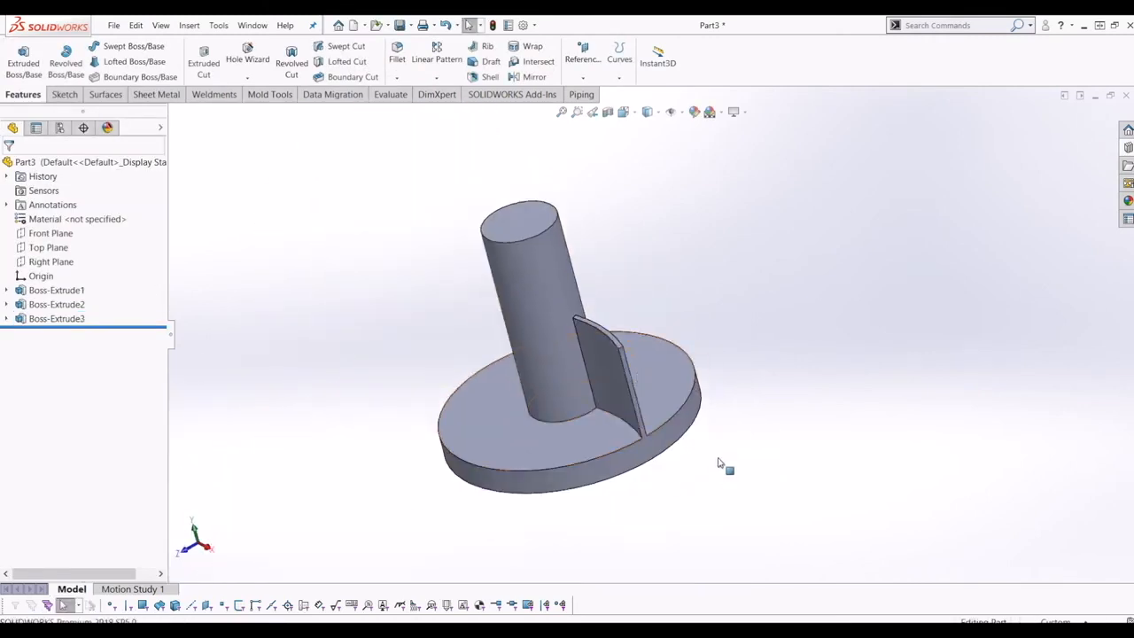
pyautogui.moveTo(719, 463); pyautogui.dragTo(731, 489, button='middle')
pyautogui.scroll(-1, 727, 487)
pyautogui.moveTo(600, 340); pyautogui.dragTo(608, 317, button='middle')
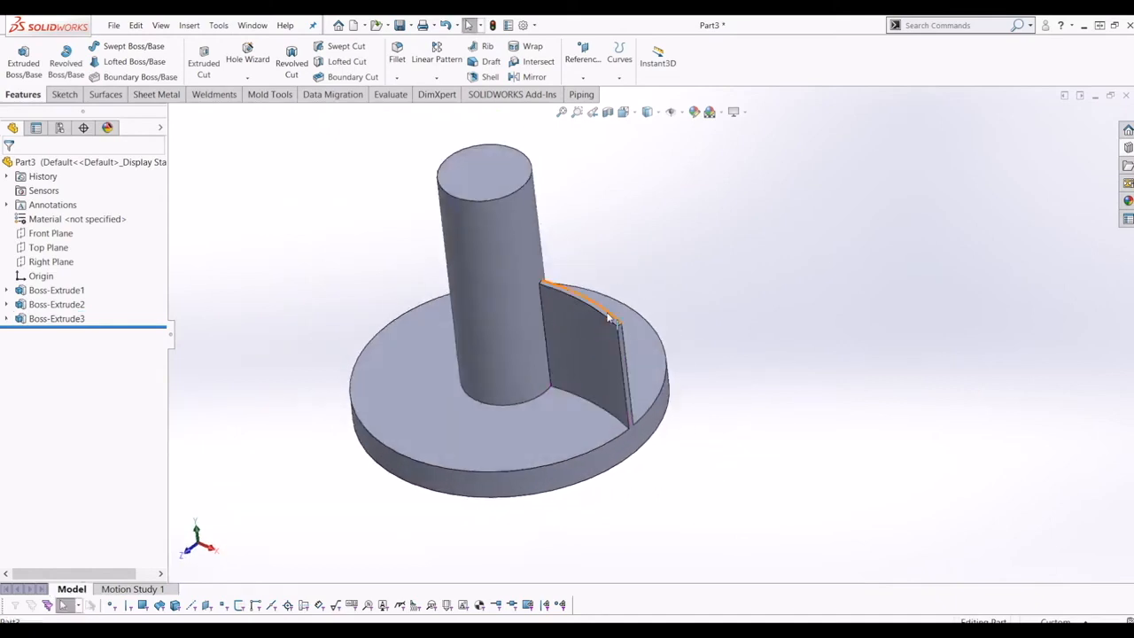
pyautogui.click(518, 161)
pyautogui.scroll(-4, 589, 337)
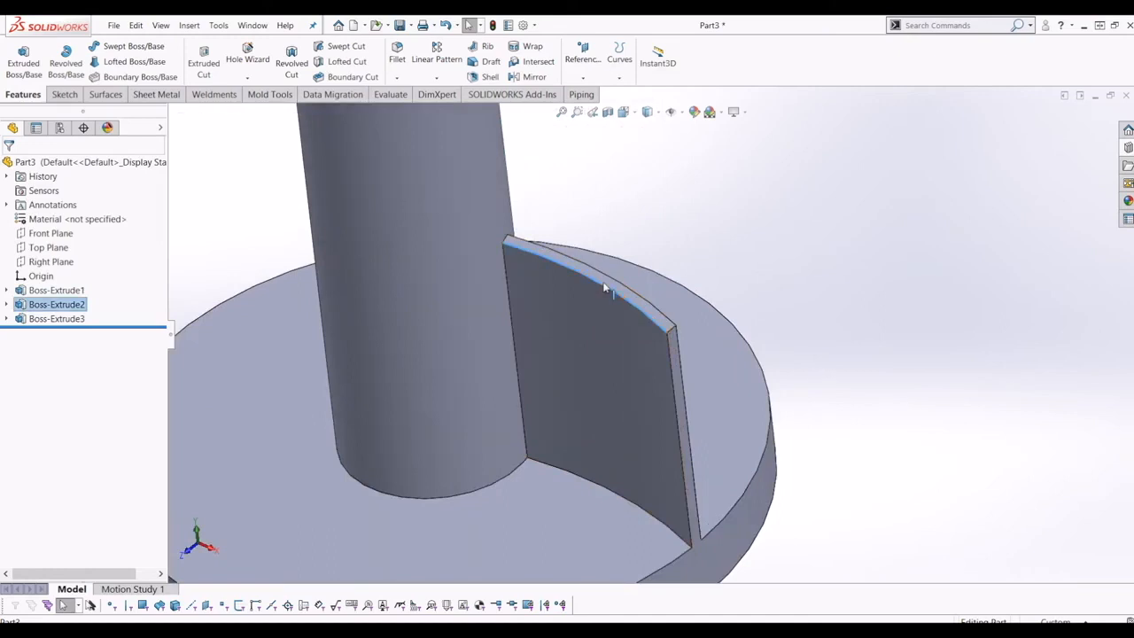
pyautogui.click(605, 288)
pyautogui.click(989, 456)
pyautogui.scroll(5, 735, 357)
pyautogui.scroll(-5, 282, 174)
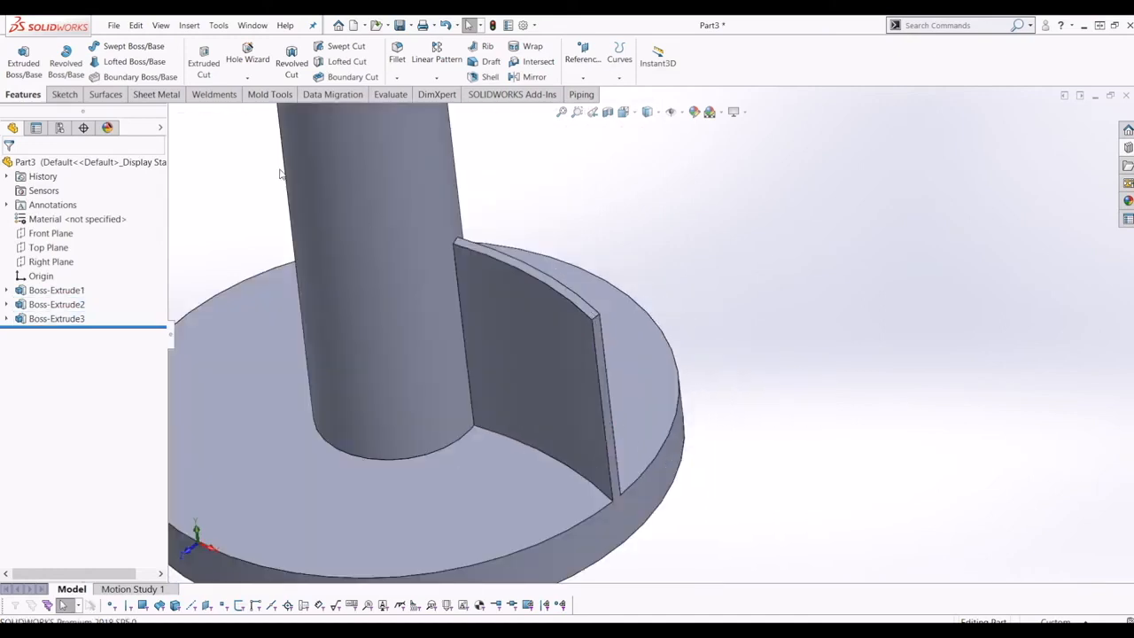
# Step: Start a sketch on the top face of the curved blade
pyautogui.click(64, 94)
pyautogui.click(18, 55)
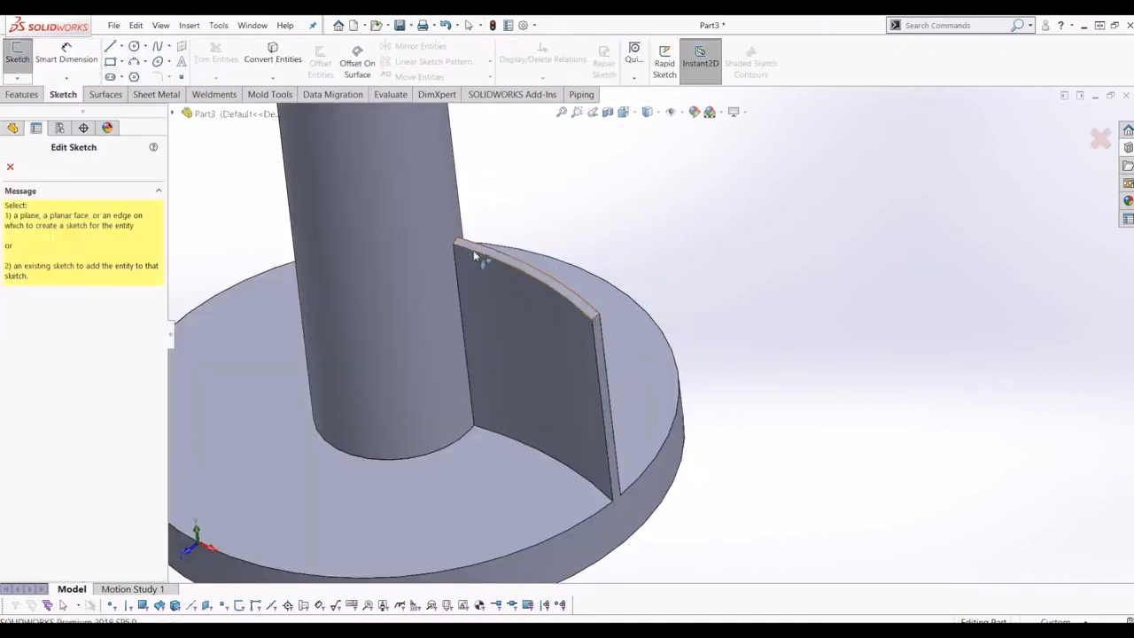
pyautogui.scroll(5, 531, 292)
pyautogui.scroll(-5, 611, 334)
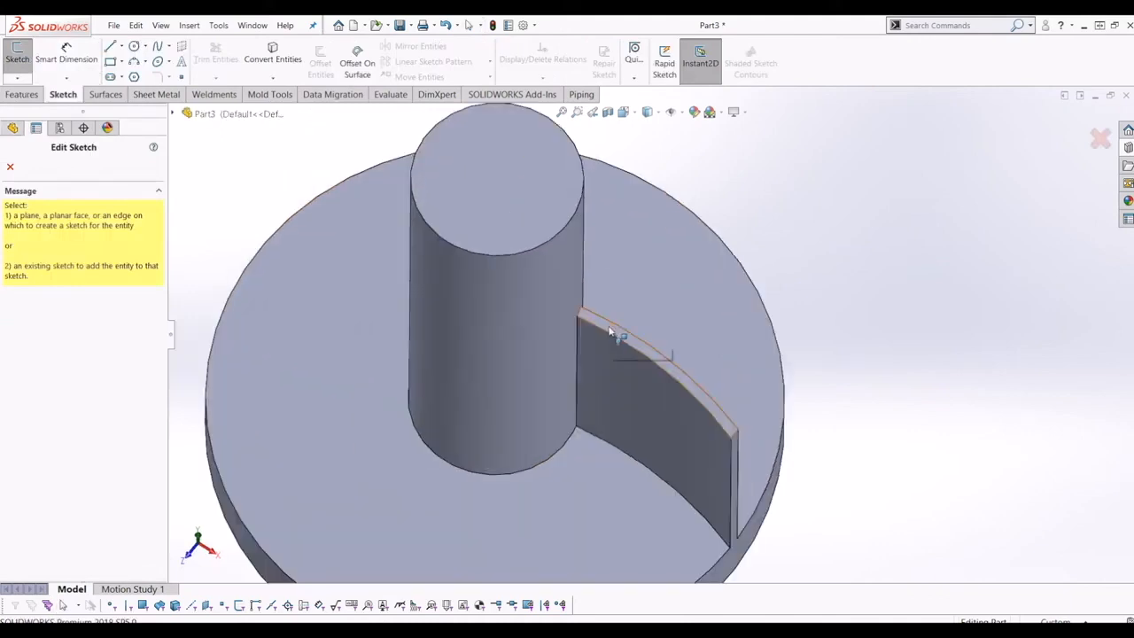
pyautogui.click(611, 335)
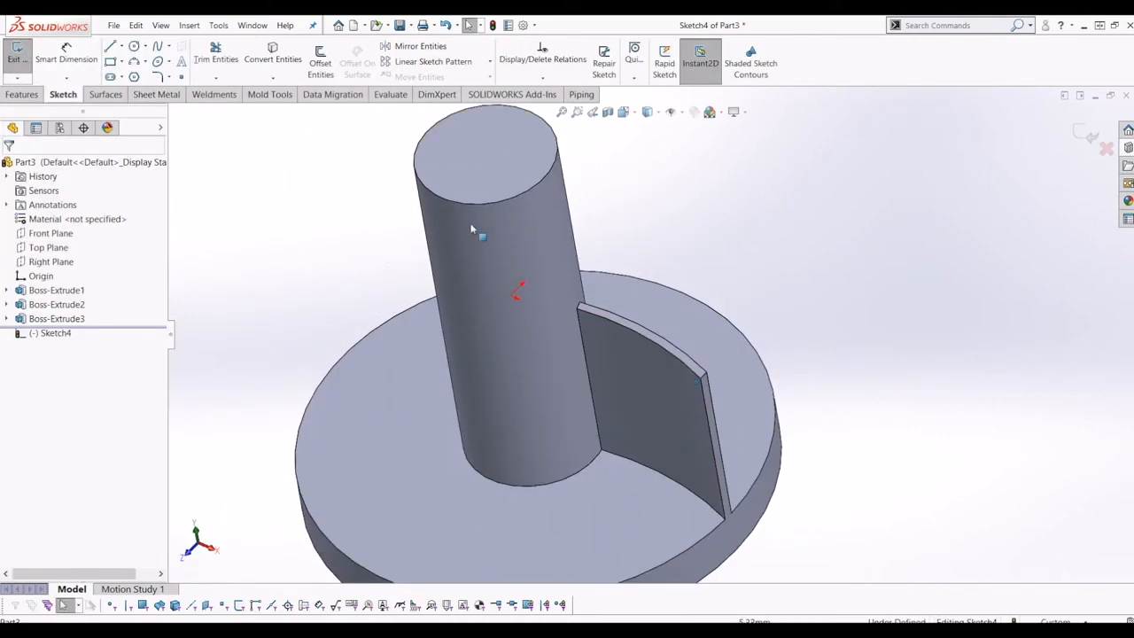
# Step: Convert the outline of the blade's top face into sketch entities and close the sketch
pyautogui.click(272, 55)
pyautogui.scroll(-5, 546, 235)
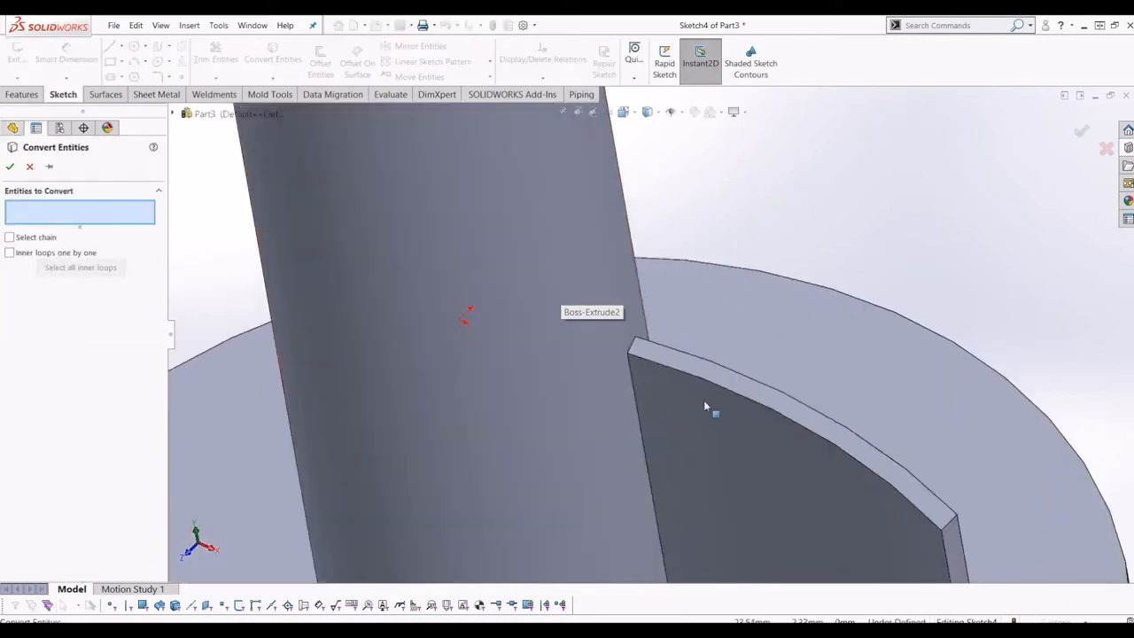
pyautogui.click(706, 375)
pyautogui.scroll(5, 773, 441)
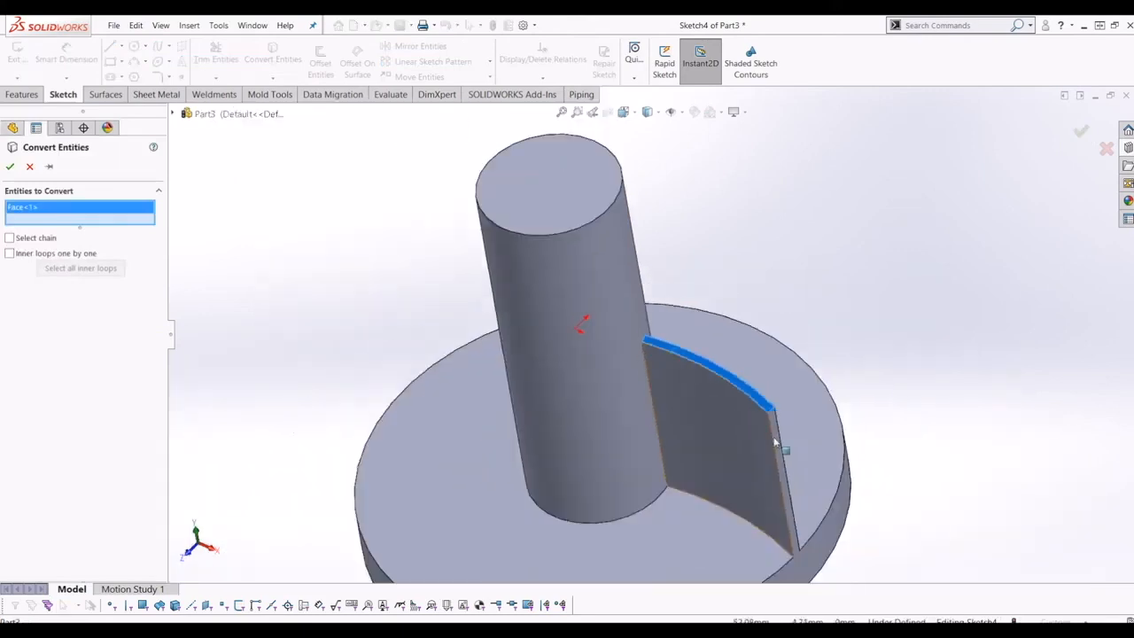
pyautogui.click(11, 166)
pyautogui.moveTo(731, 430)
pyautogui.mouseDown(button='middle')
pyautogui.moveTo(768, 398)
pyautogui.moveTo(755, 447)
pyautogui.moveTo(696, 529)
pyautogui.moveTo(709, 517)
pyautogui.mouseUp(button='middle')
pyautogui.scroll(4, 714, 410)
pyautogui.moveTo(714, 409); pyautogui.dragTo(740, 372, button='middle')
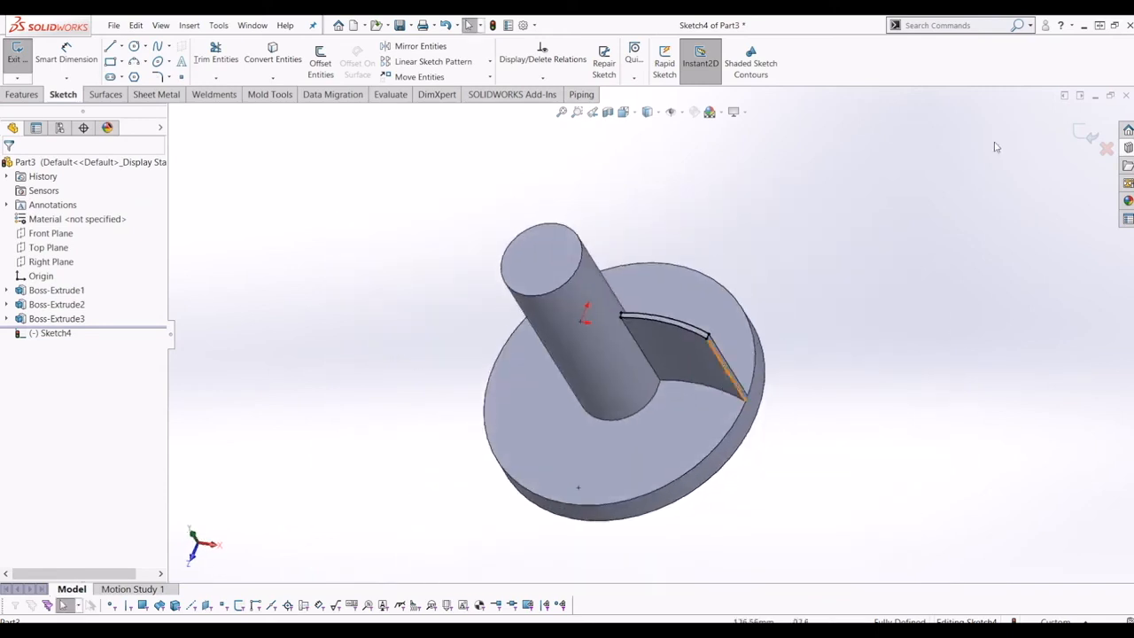
pyautogui.click(1086, 132)
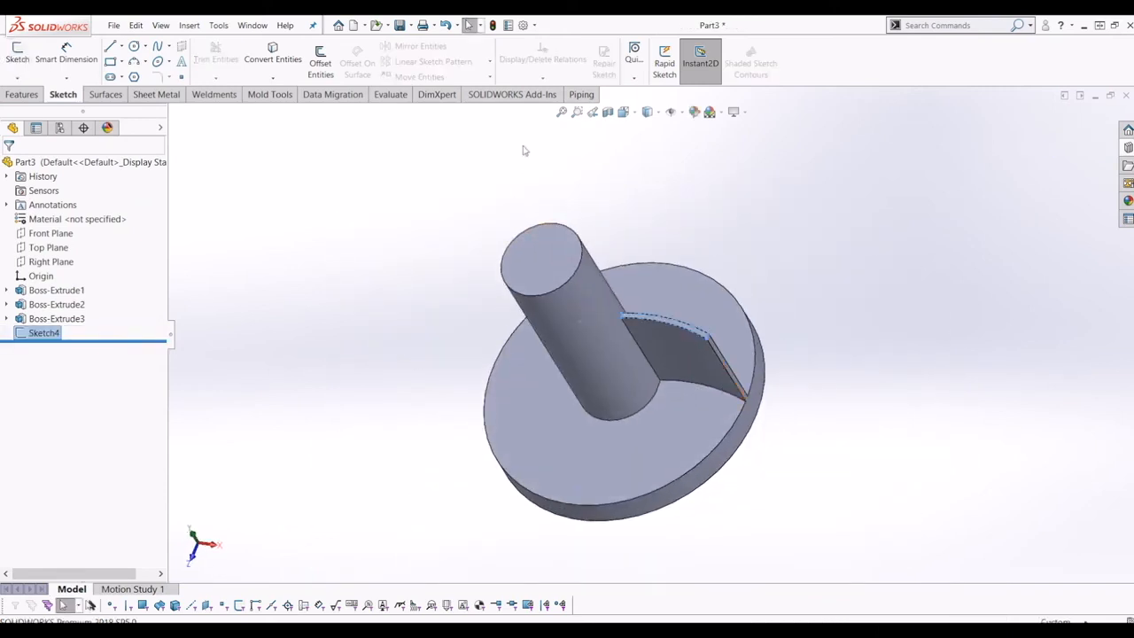
# Step: Create a reference plane offset 20 mm above the blade's top face
pyautogui.click(22, 93)
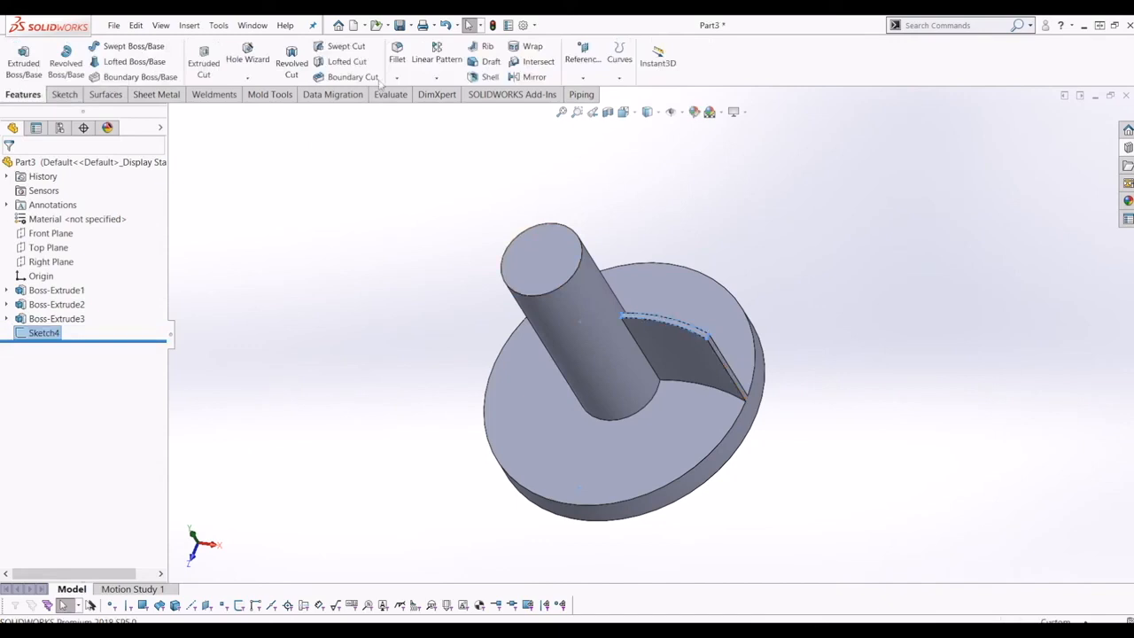
pyautogui.click(588, 62)
pyautogui.click(589, 92)
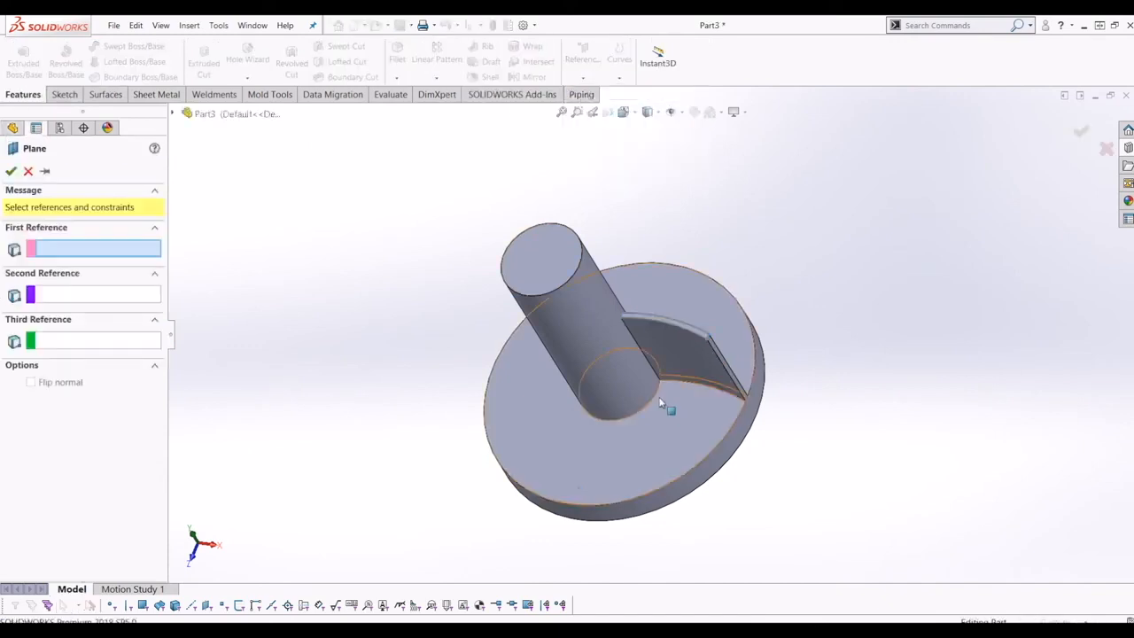
pyautogui.moveTo(665, 404); pyautogui.dragTo(677, 341, button='middle')
pyautogui.scroll(-3, 677, 341)
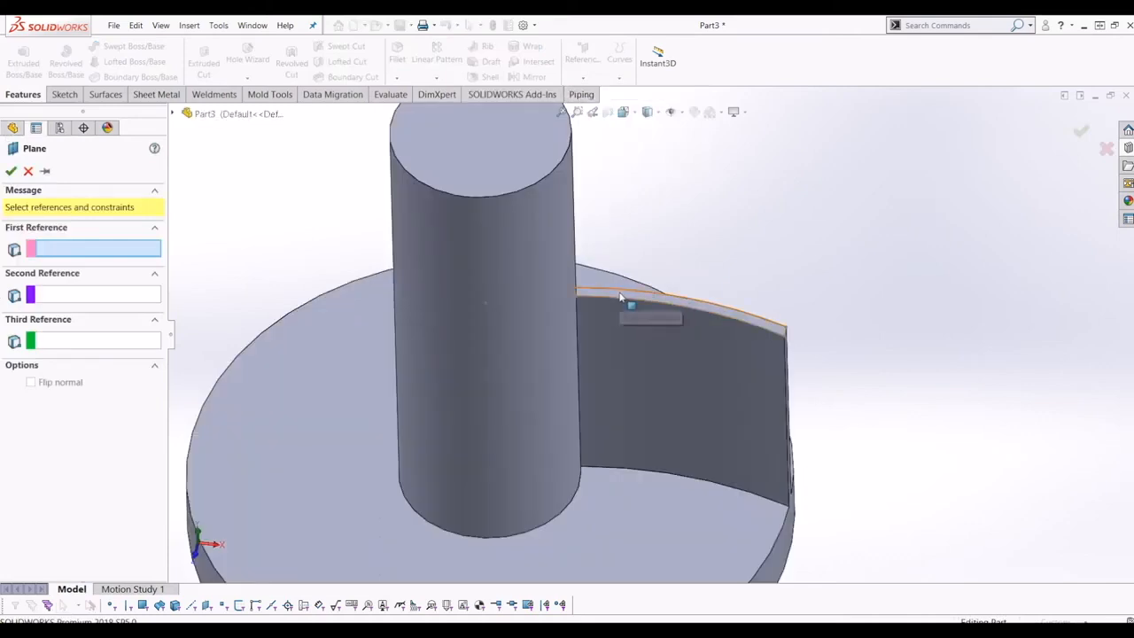
pyautogui.click(627, 299)
pyautogui.moveTo(629, 301); pyautogui.dragTo(576, 269, button='middle')
pyautogui.scroll(3, 576, 270)
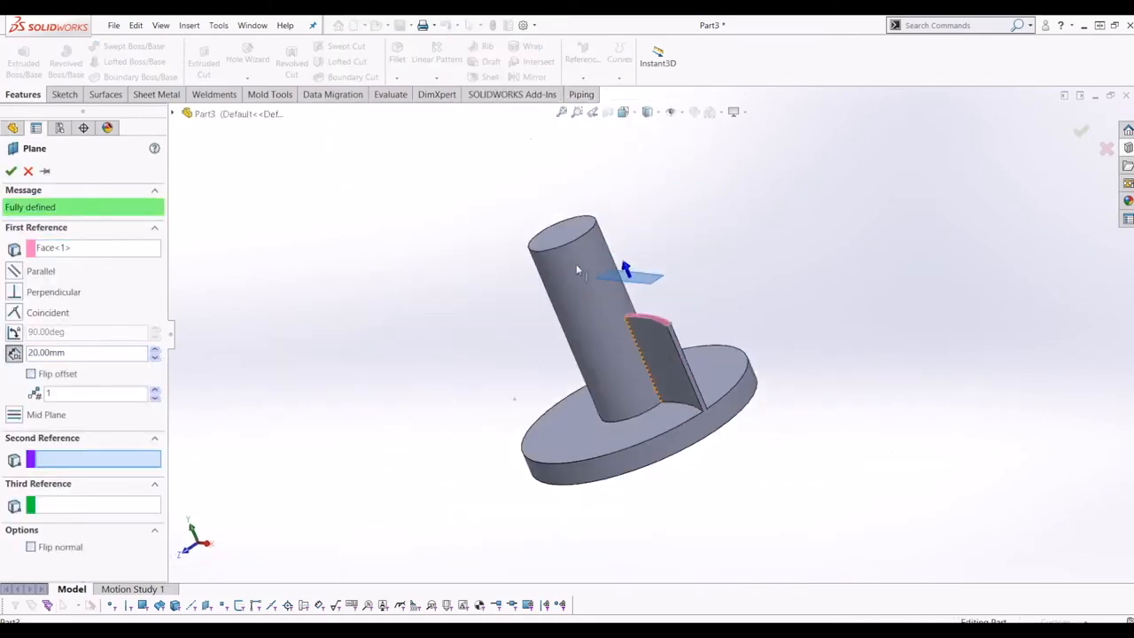
pyautogui.moveTo(605, 299); pyautogui.dragTo(620, 310, button='middle')
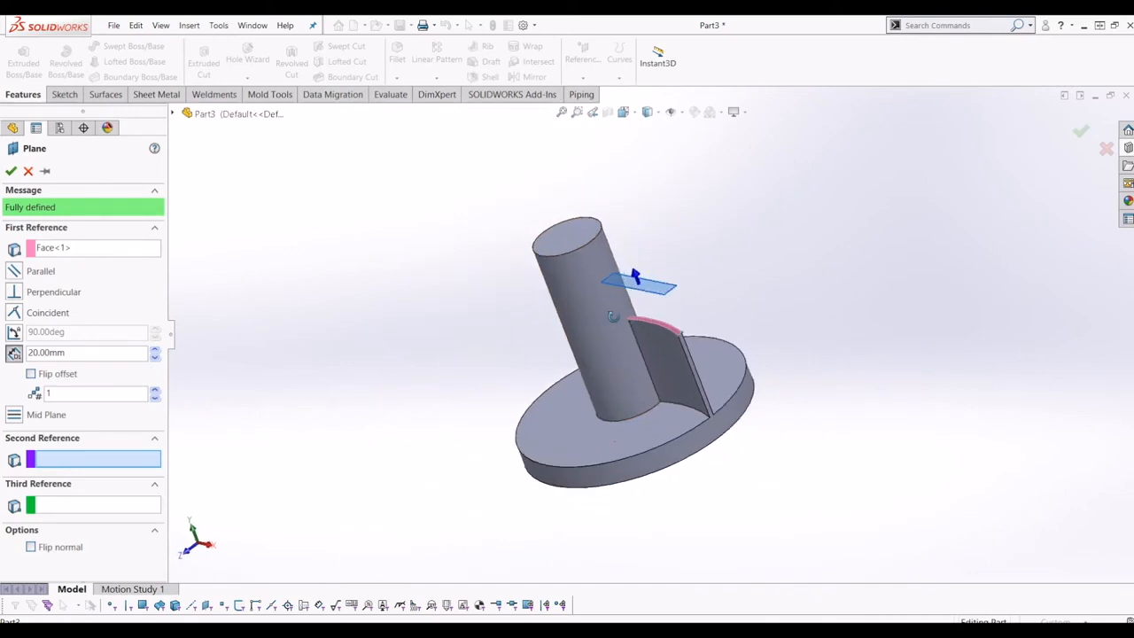
pyautogui.scroll(-2, 620, 310)
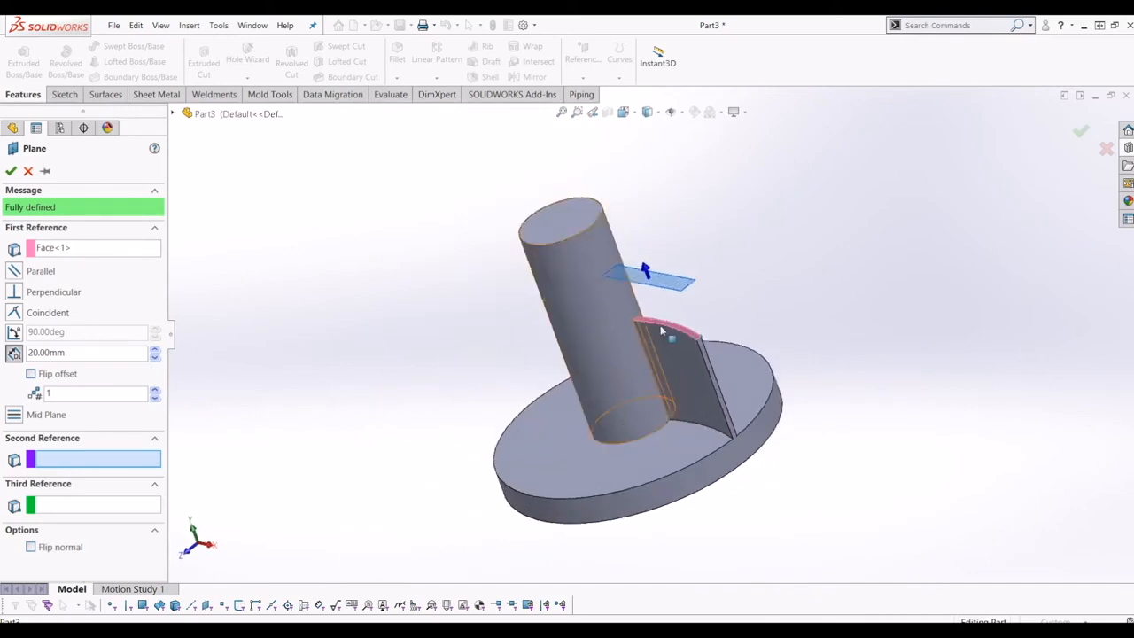
pyautogui.click(11, 171)
pyautogui.moveTo(450, 334); pyautogui.dragTo(483, 372, button='middle')
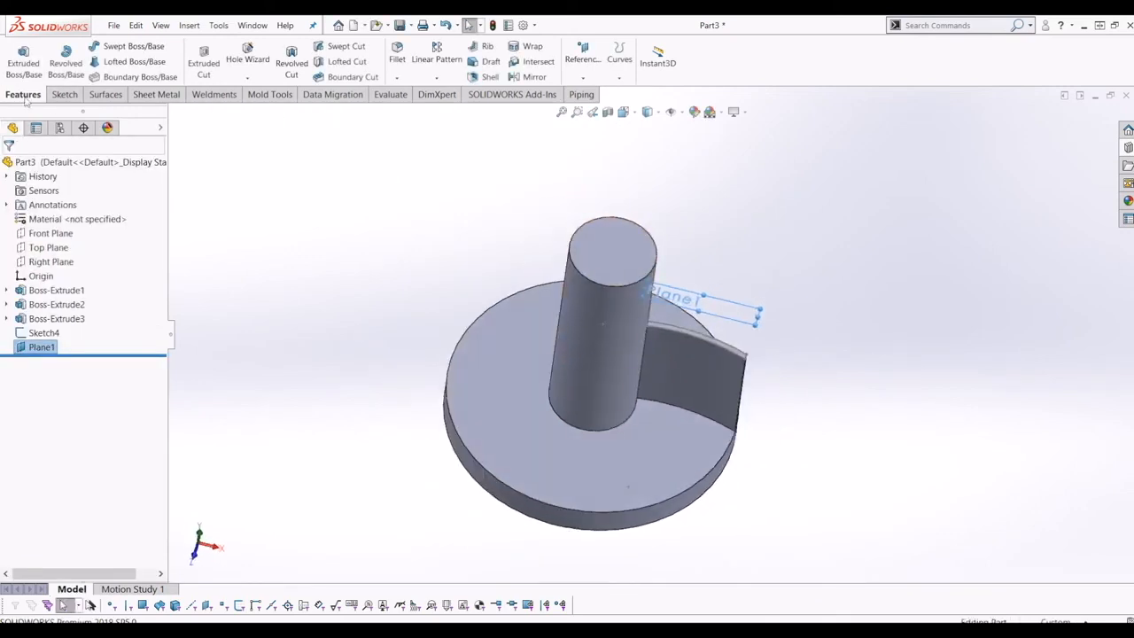
# Step: Start a sketch on the new plane above the blade and orient the view to face it
pyautogui.click(62, 93)
pyautogui.click(18, 58)
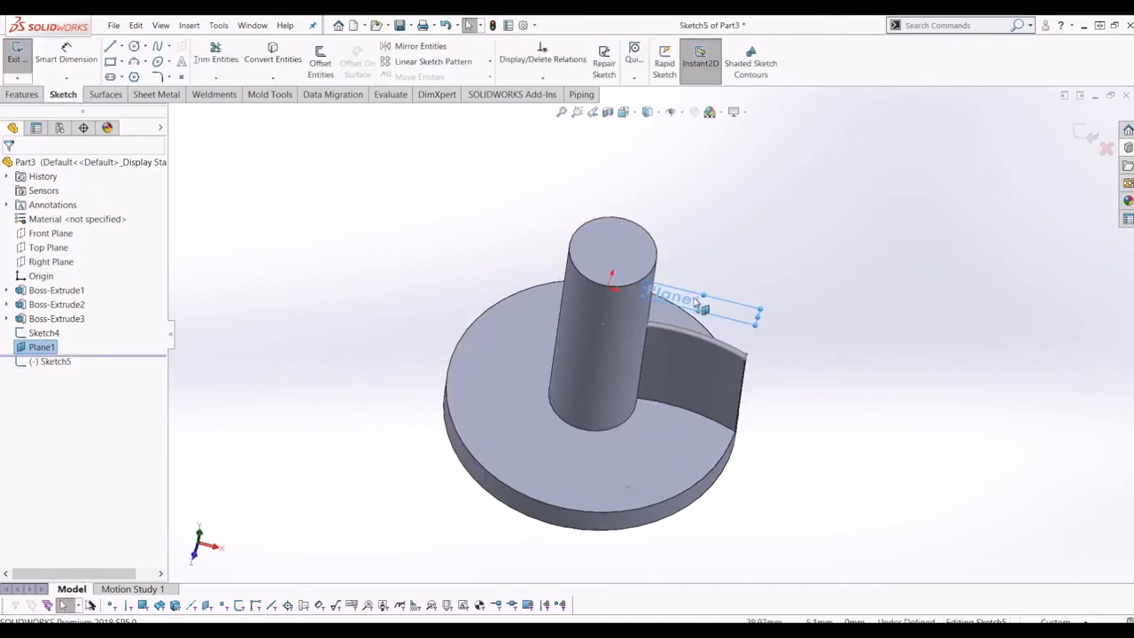
pyautogui.hotkey('ctrl', '8')
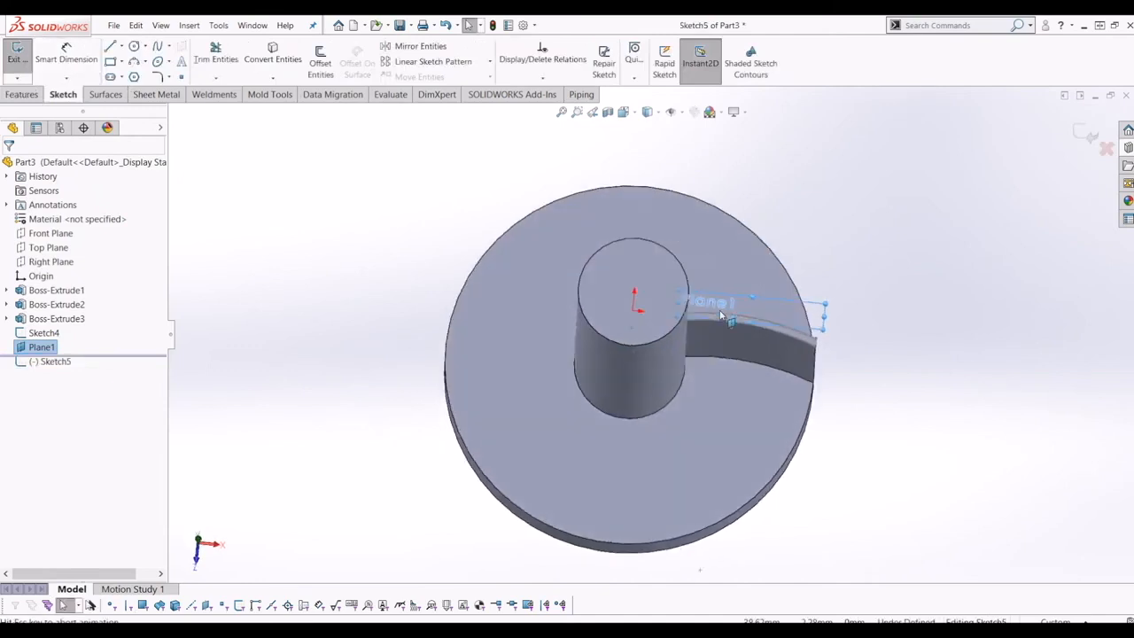
pyautogui.scroll(2, 822, 452)
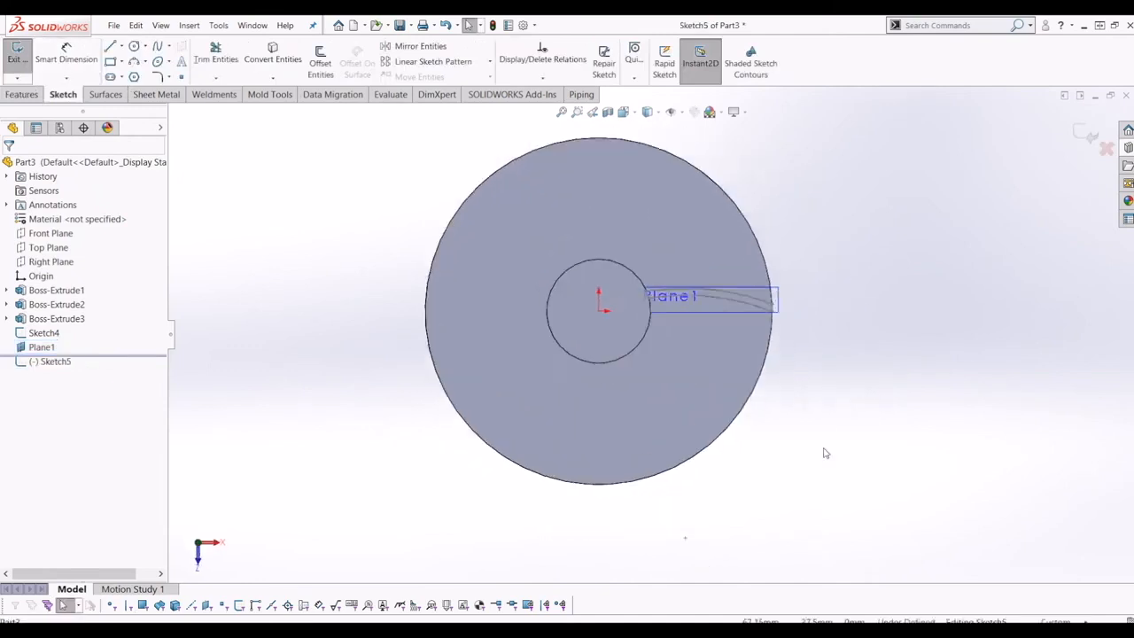
pyautogui.scroll(-2, 678, 313)
pyautogui.scroll(3, 628, 301)
pyautogui.scroll(-3, 713, 317)
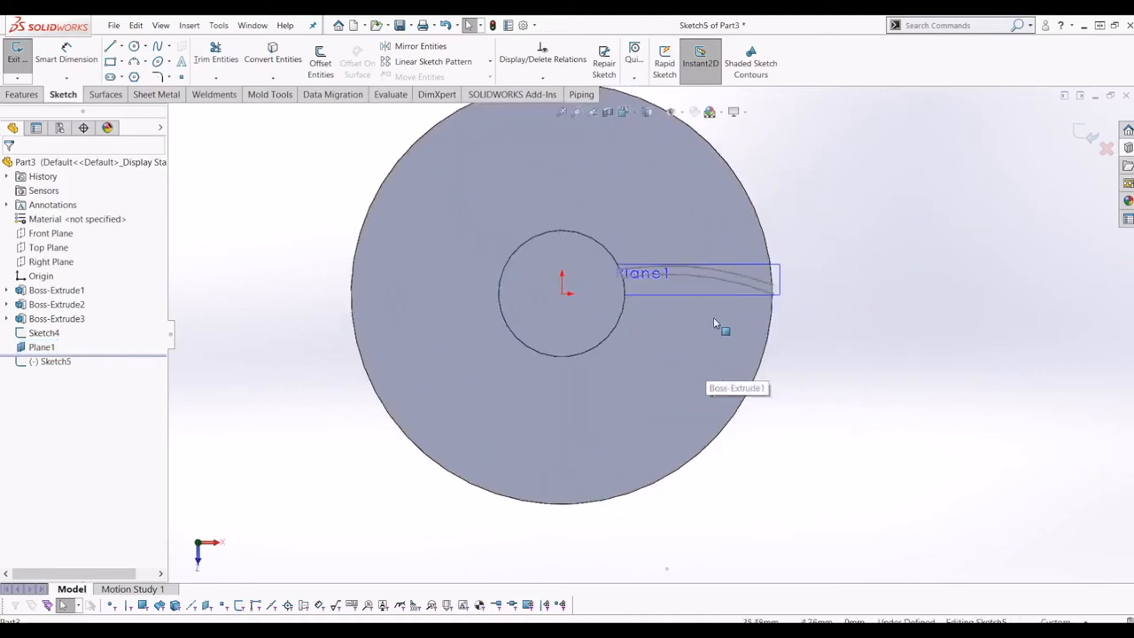
pyautogui.scroll(1, 838, 361)
pyautogui.scroll(-1, 608, 284)
pyautogui.scroll(-1, 609, 285)
pyautogui.click(582, 240)
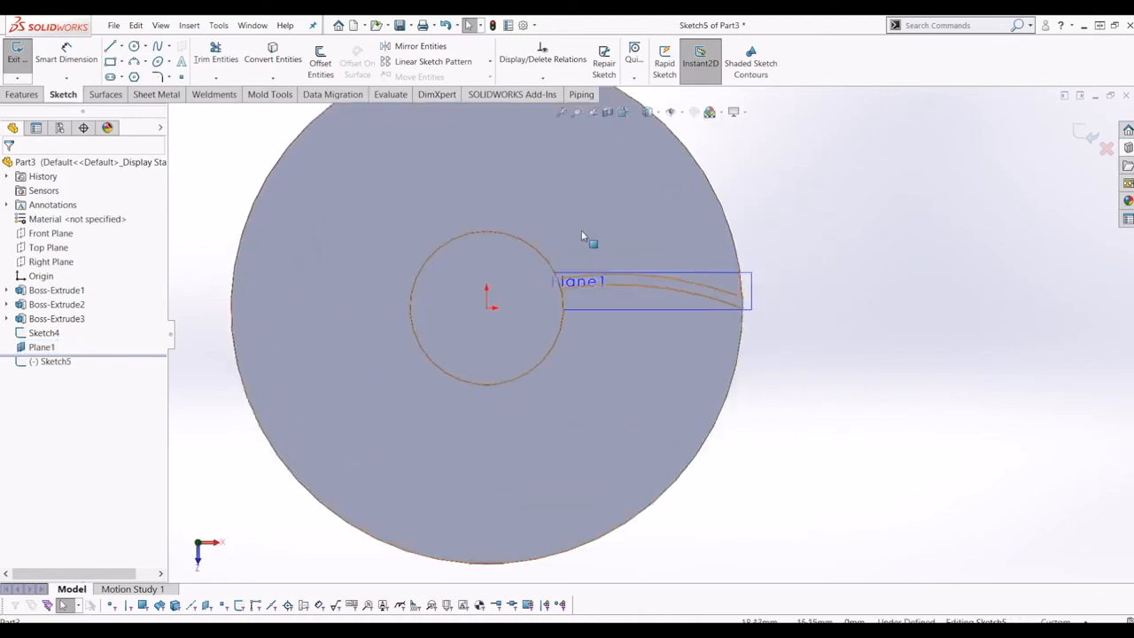
# Step: Convert the outline of the blade's top face into entities in the offset plane's sketch
pyautogui.click(274, 68)
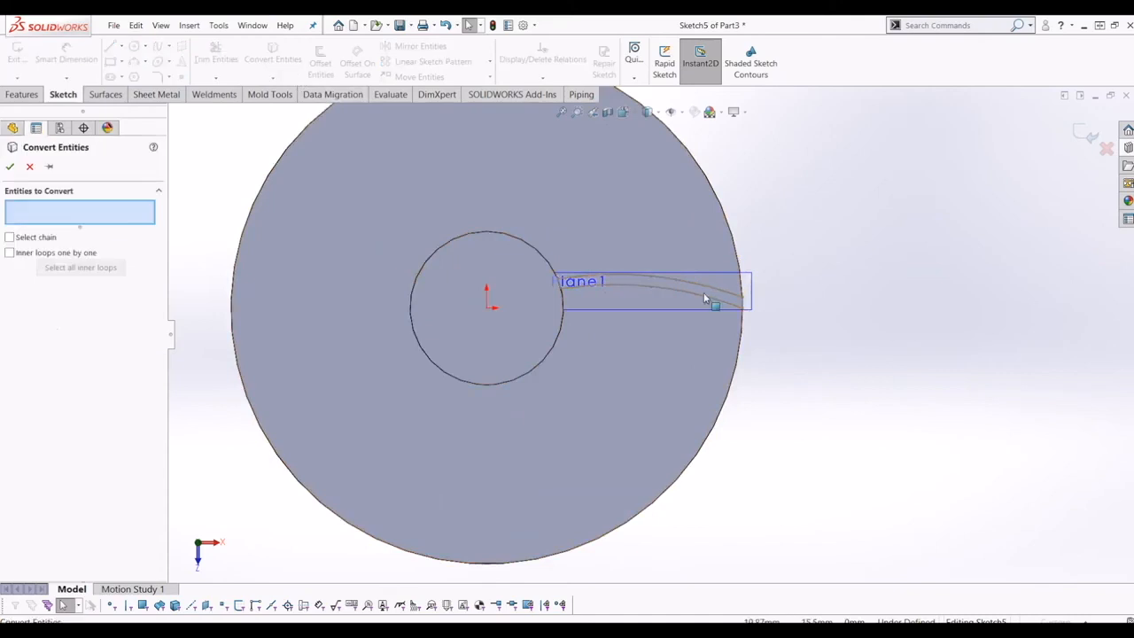
pyautogui.scroll(-1, 692, 290)
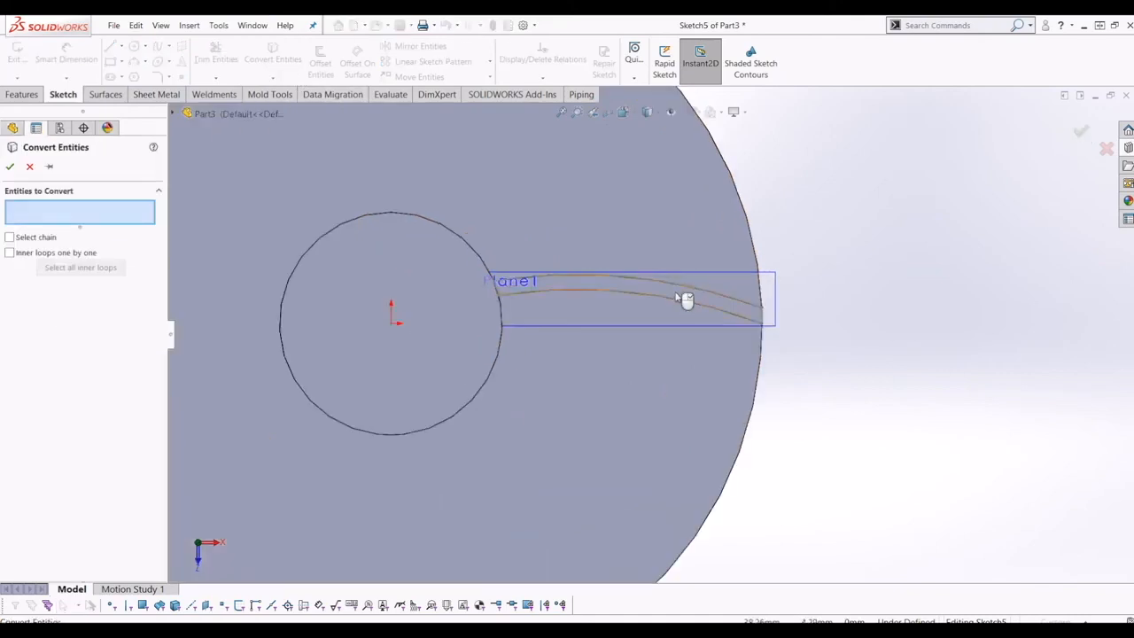
pyautogui.click(683, 297)
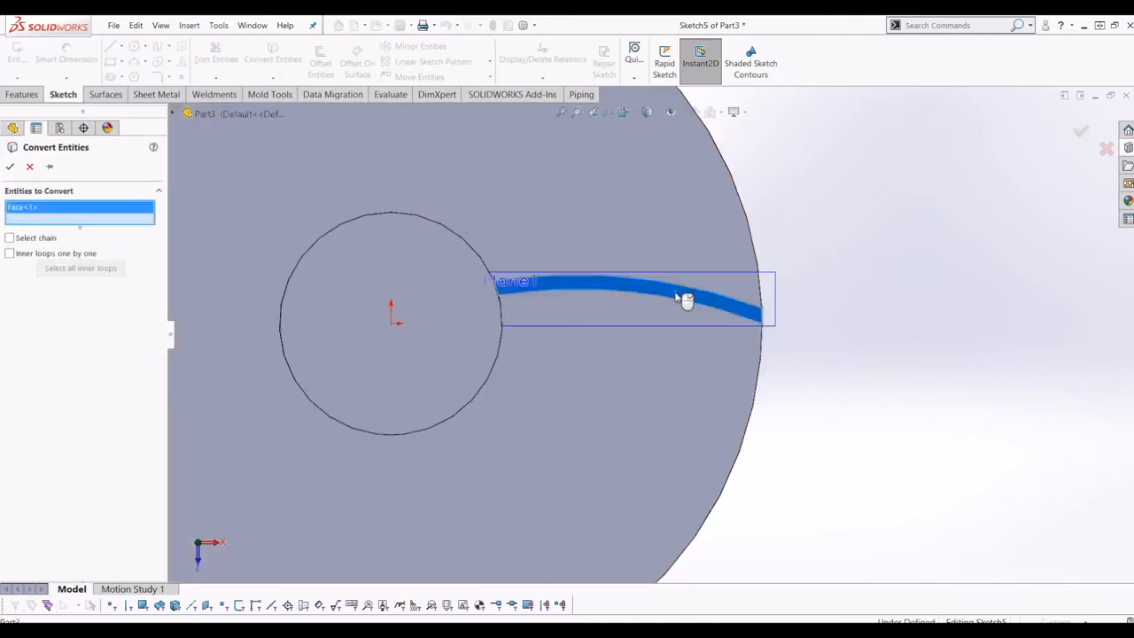
pyautogui.click(11, 167)
pyautogui.scroll(3, 672, 331)
pyautogui.scroll(-1, 576, 264)
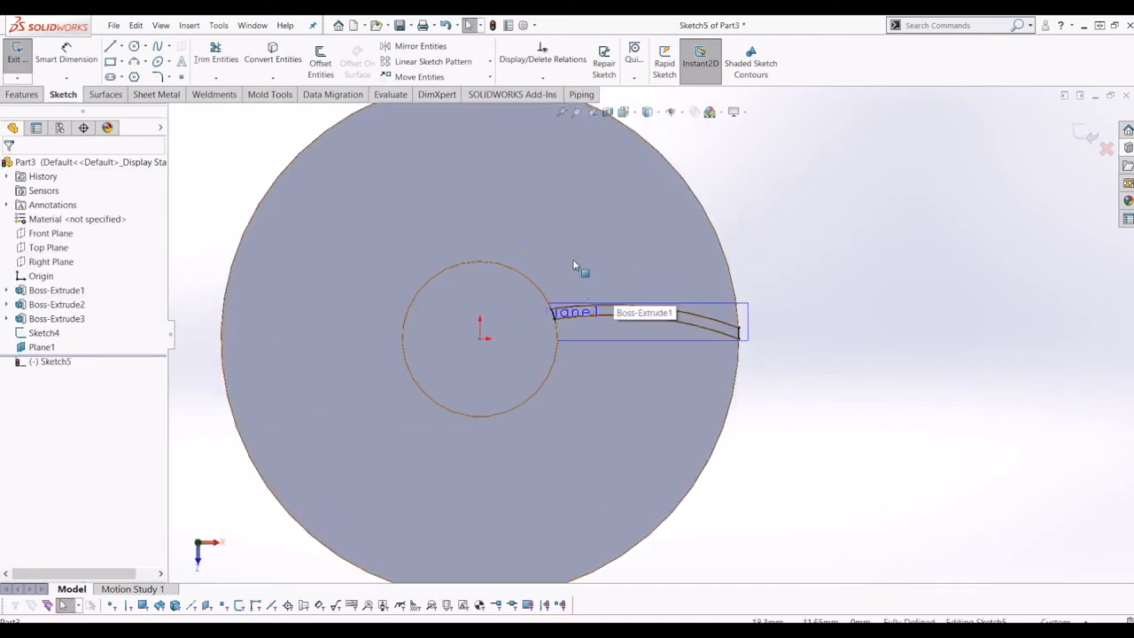
# Step: Delete On Edge relations from the four converted arcs of the blade outline using Display/Delete Relations
pyautogui.click(714, 326)
pyautogui.keyDown('ctrl'); pyautogui.click(719, 333); pyautogui.keyUp('ctrl')
pyautogui.scroll(-1, 726, 339)
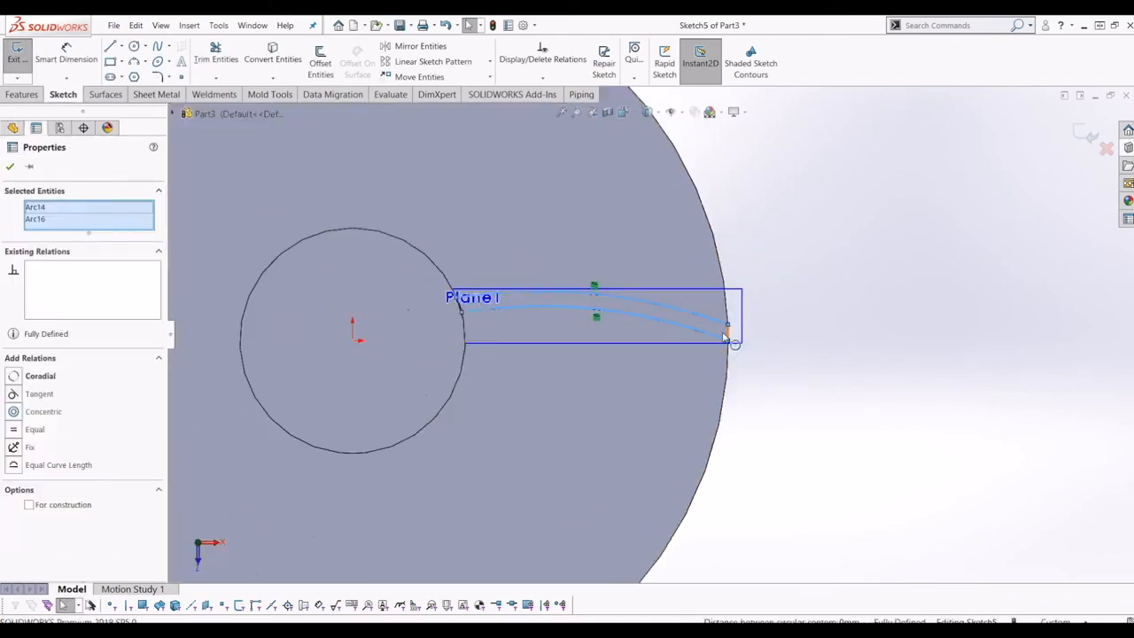
pyautogui.keyDown('ctrl'); pyautogui.click(562, 308); pyautogui.keyUp('ctrl')
pyautogui.scroll(-3, 494, 316)
pyautogui.keyDown('ctrl'); pyautogui.click(548, 312); pyautogui.keyUp('ctrl')
pyautogui.scroll(5, 551, 319)
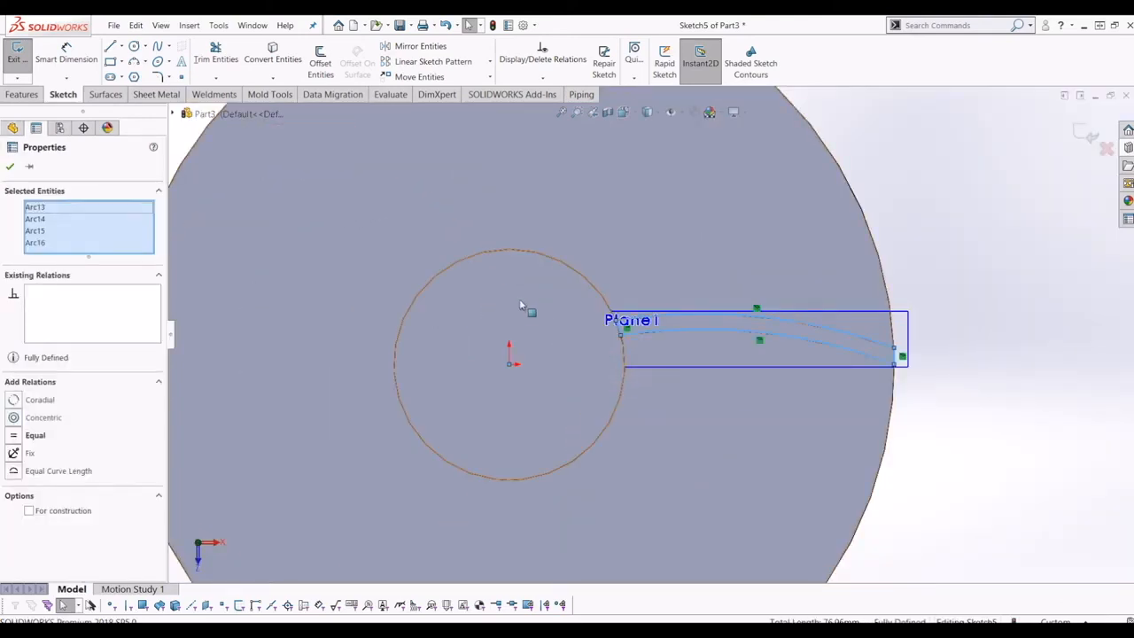
pyautogui.click(543, 77)
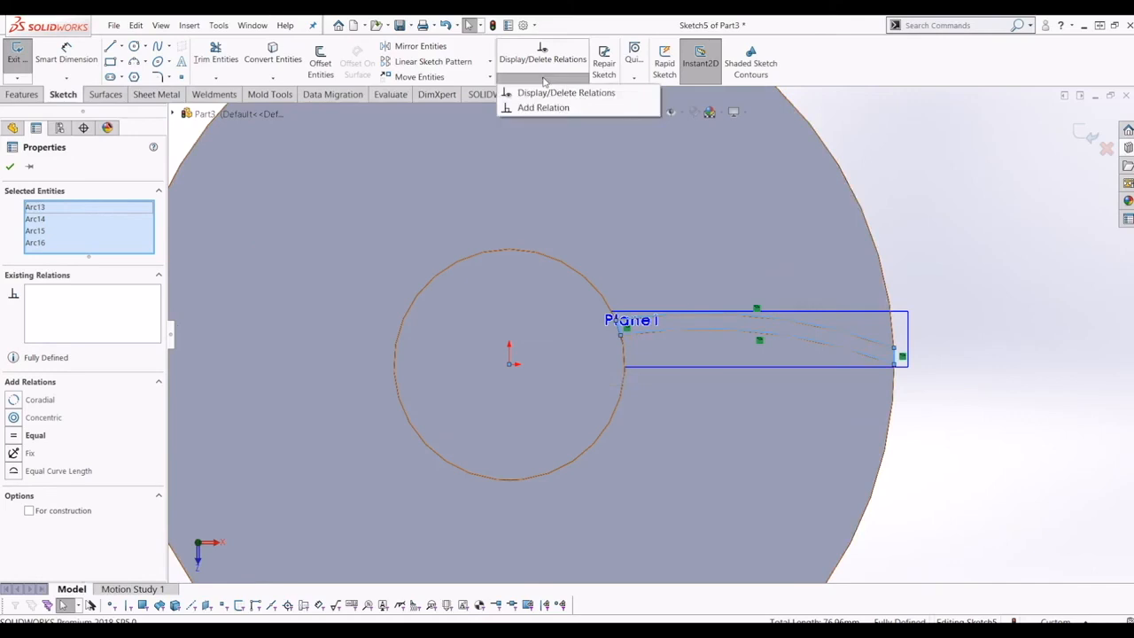
pyautogui.click(537, 92)
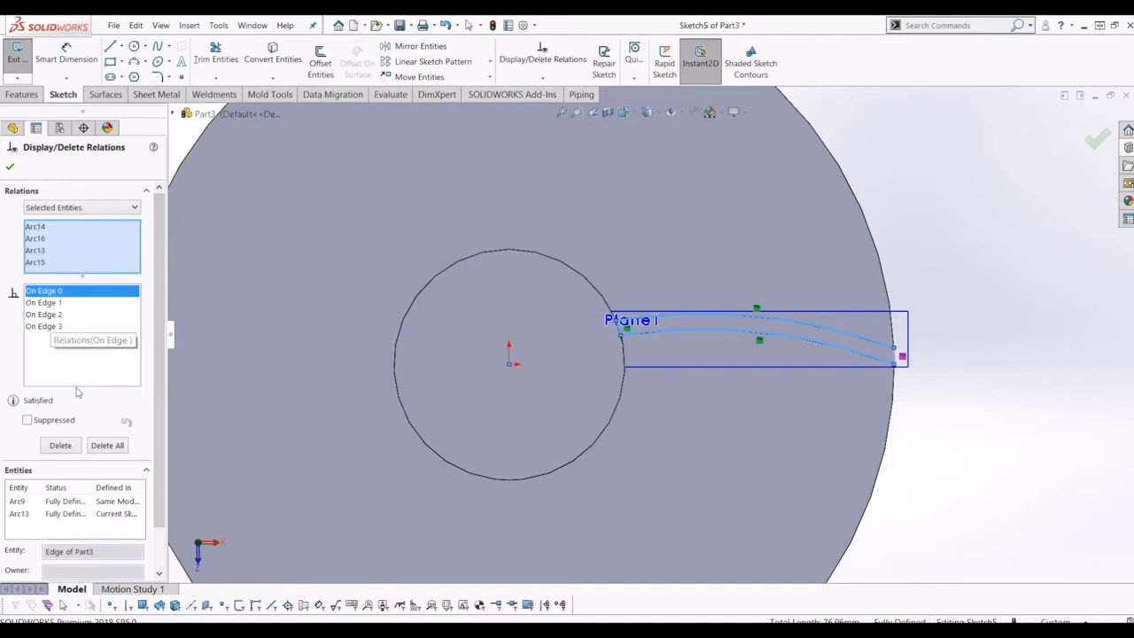
pyautogui.click(56, 326)
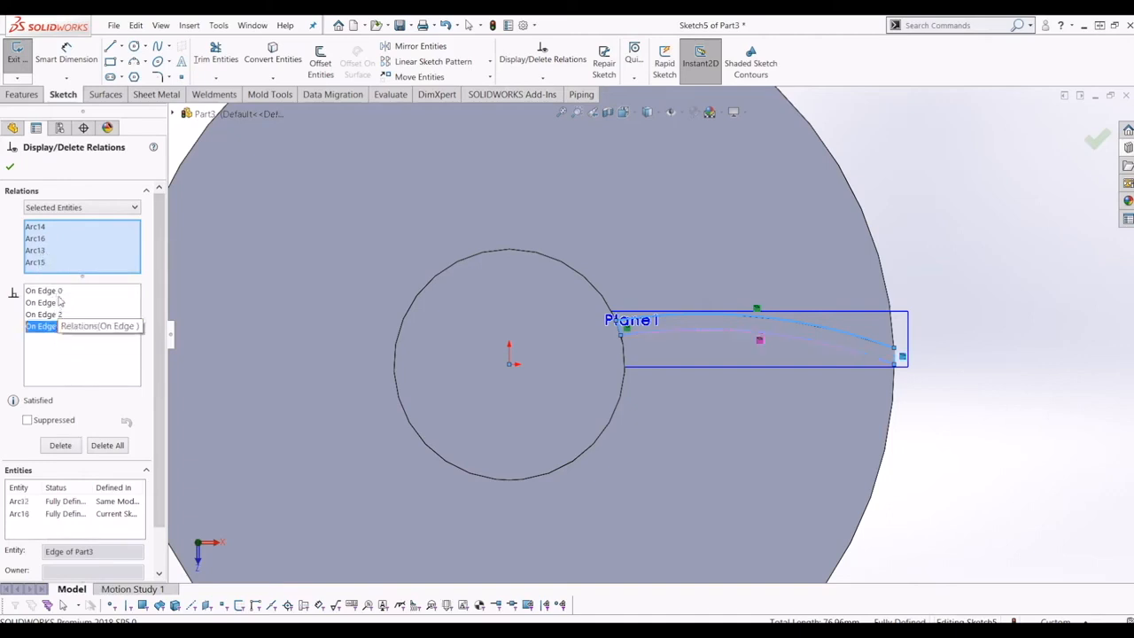
pyautogui.click(58, 292)
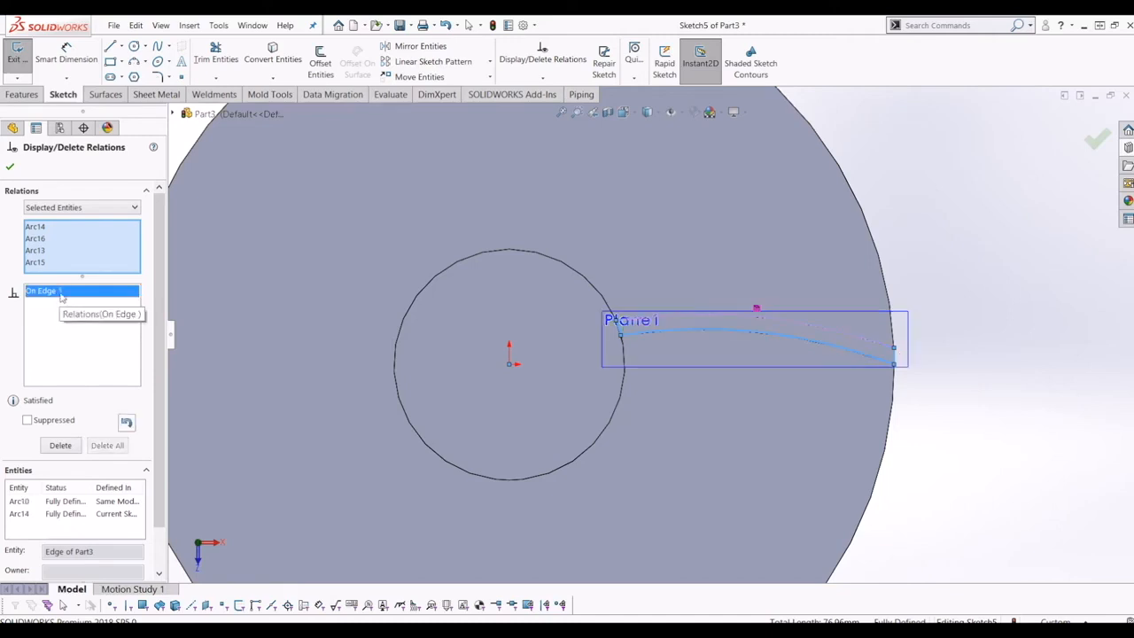
pyautogui.press('Delete')
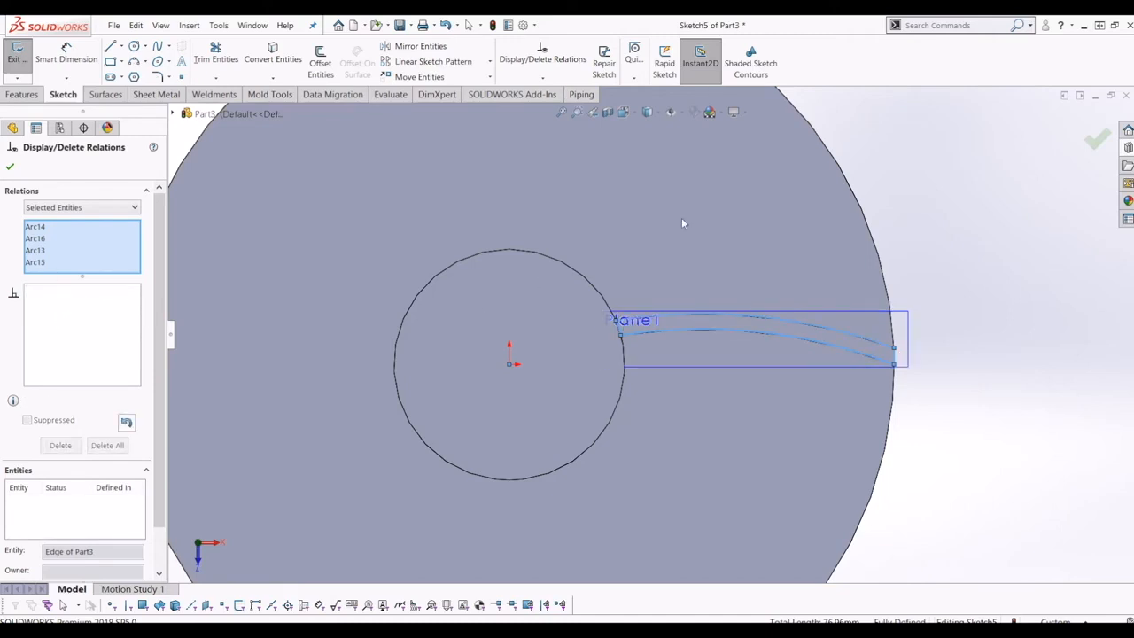
pyautogui.press('Escape')
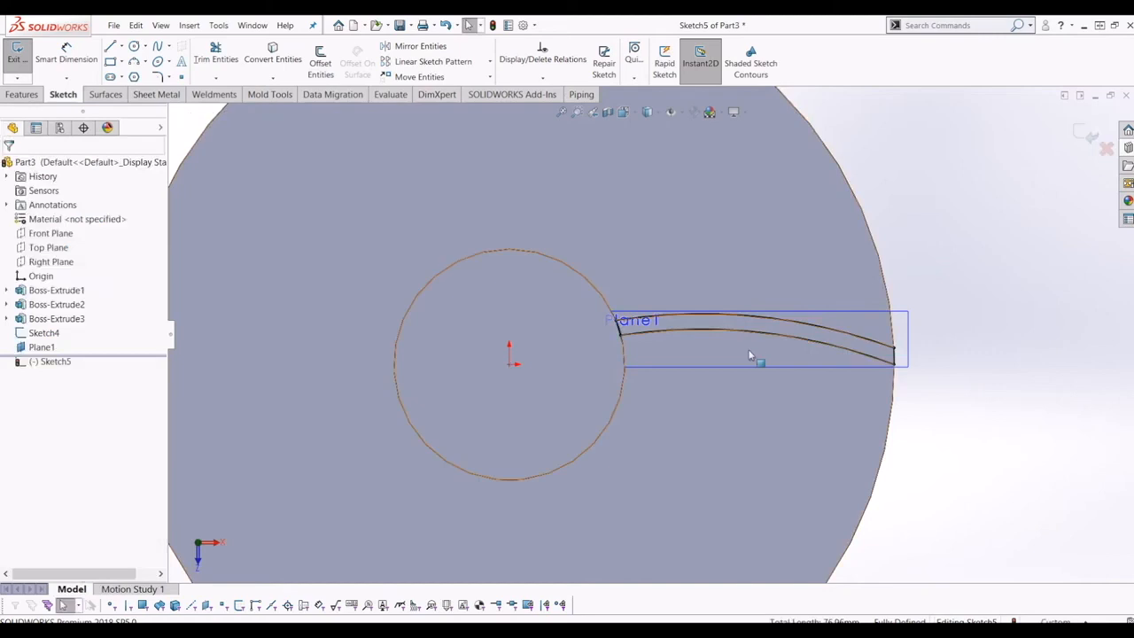
# Step: Delete all remaining On Edge relations from the blade outline's four arcs in the offset plane's sketch
pyautogui.click(777, 335)
pyautogui.keyDown('ctrl'); pyautogui.click(775, 322); pyautogui.keyUp('ctrl')
pyautogui.scroll(2, 762, 339)
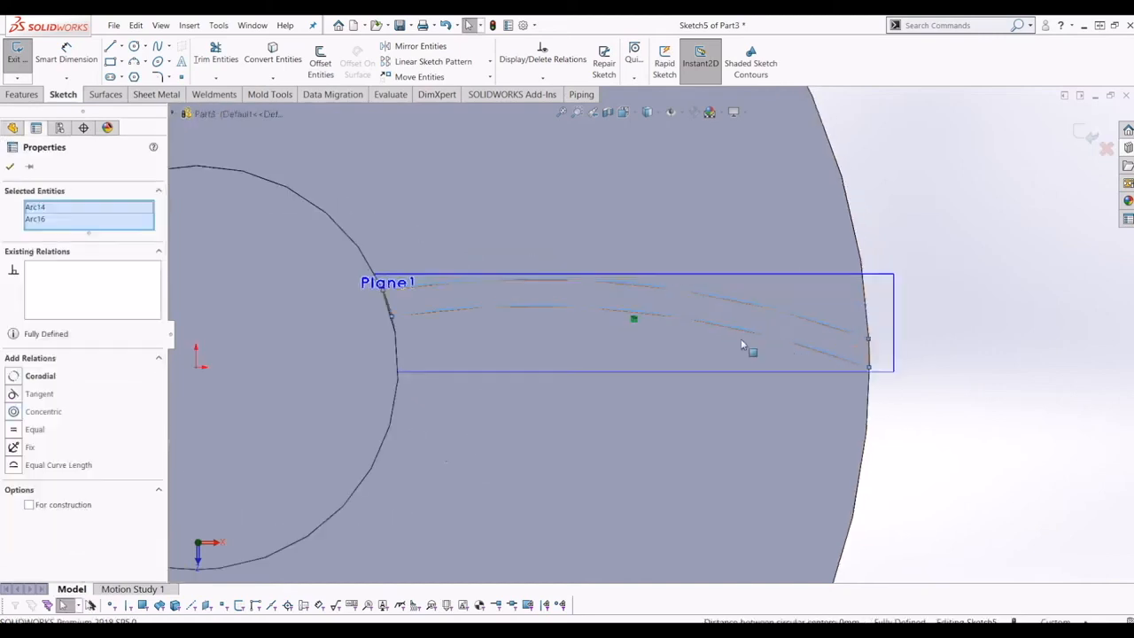
pyautogui.keyDown('ctrl'); pyautogui.click(870, 354); pyautogui.keyUp('ctrl')
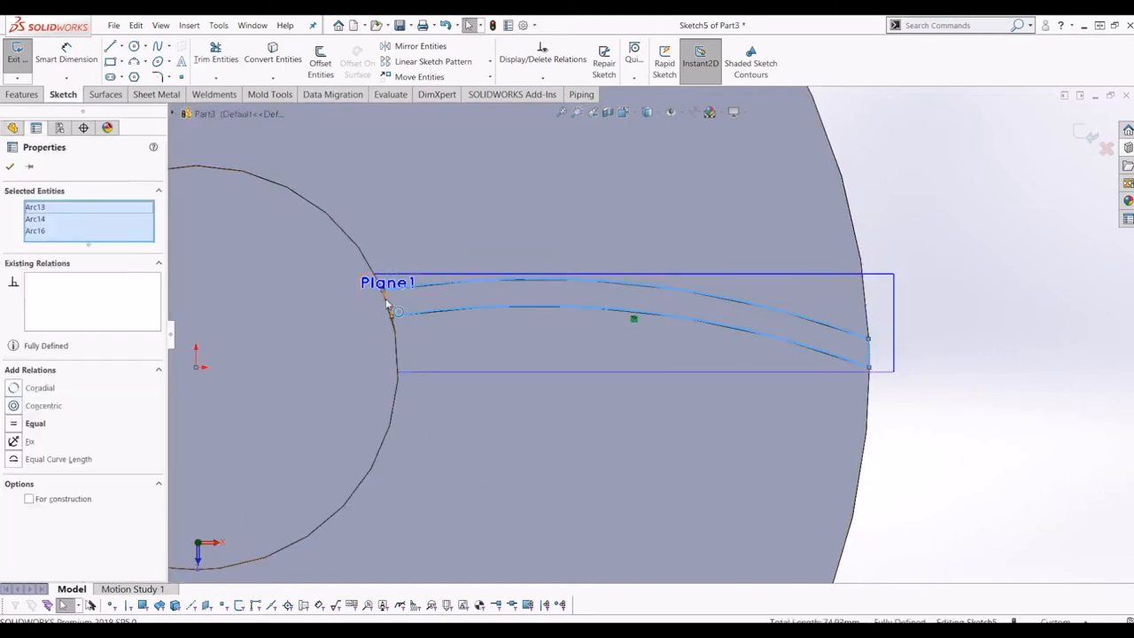
pyautogui.keyDown('ctrl'); pyautogui.click(388, 306); pyautogui.keyUp('ctrl')
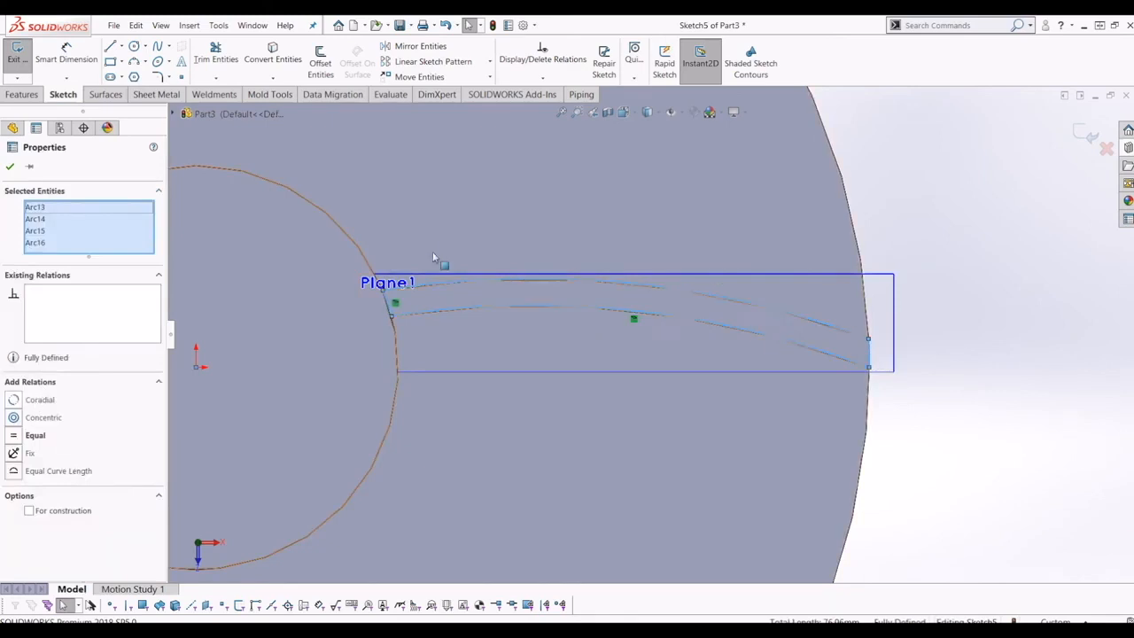
pyautogui.click(549, 65)
pyautogui.click(532, 92)
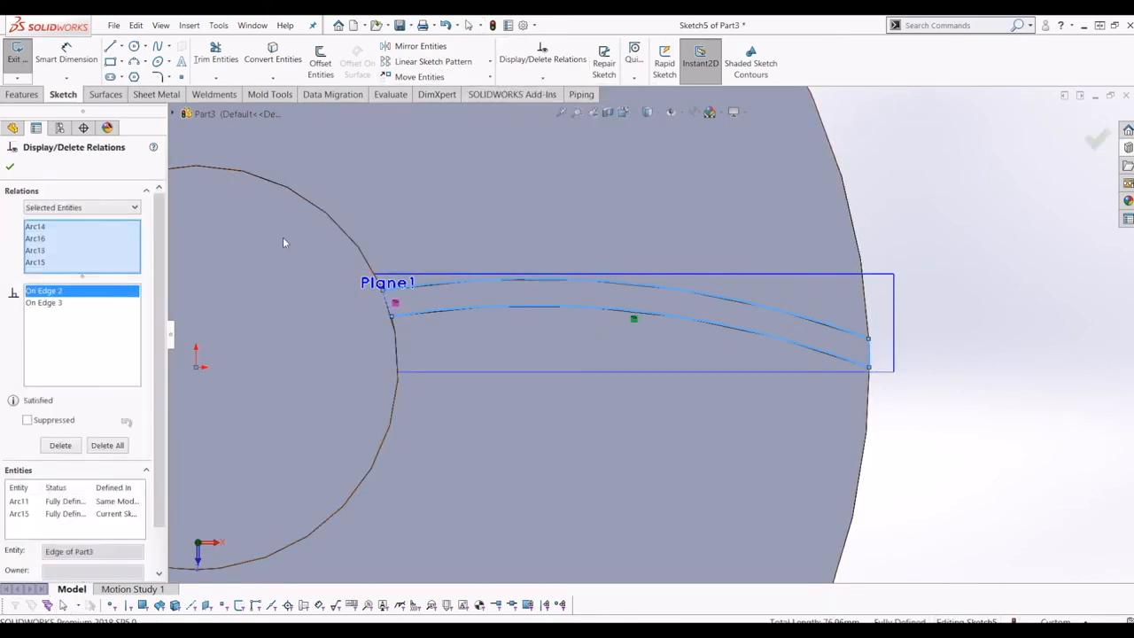
pyautogui.click(101, 444)
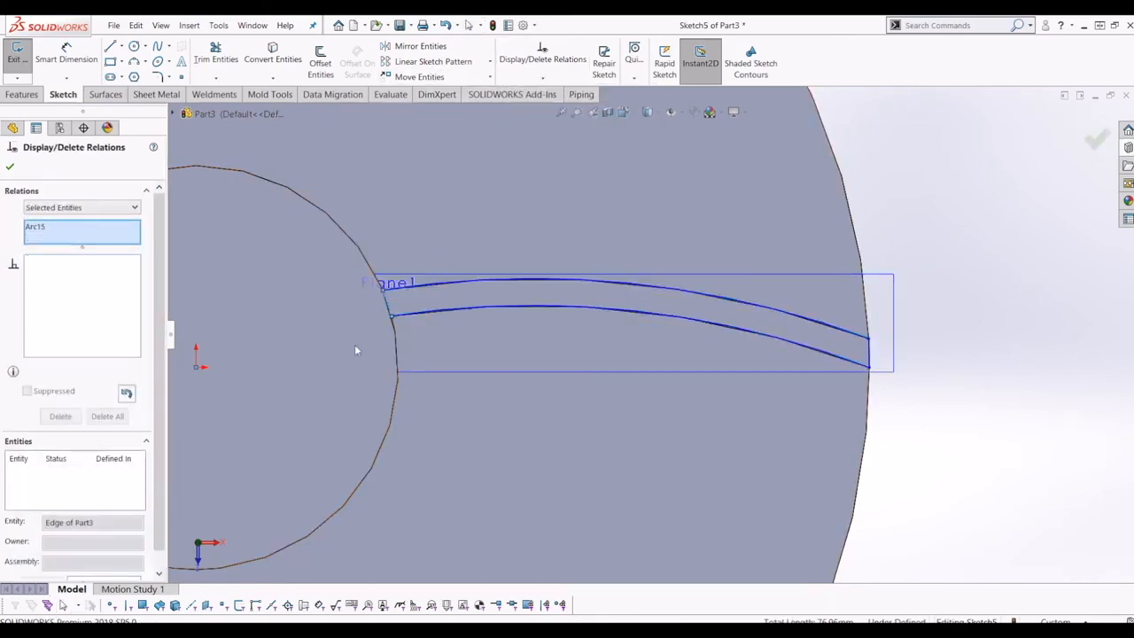
pyautogui.press('Escape')
# Step: Examine the detached profile against the blade from tilted views, then restore the view normal to the sketch plane
pyautogui.scroll(1, 662, 350)
pyautogui.scroll(2, 658, 389)
pyautogui.scroll(-1, 656, 389)
pyautogui.moveTo(640, 384); pyautogui.dragTo(635, 329, button='middle')
pyautogui.hotkey('ctrl', '8')
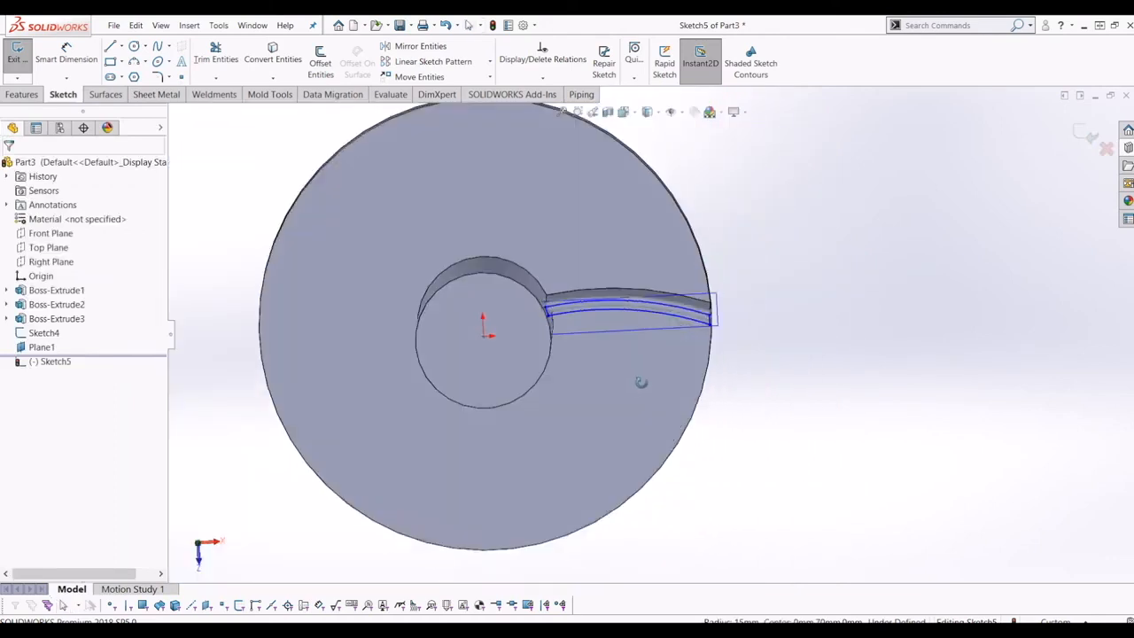
pyautogui.moveTo(640, 382); pyautogui.dragTo(644, 373, button='middle')
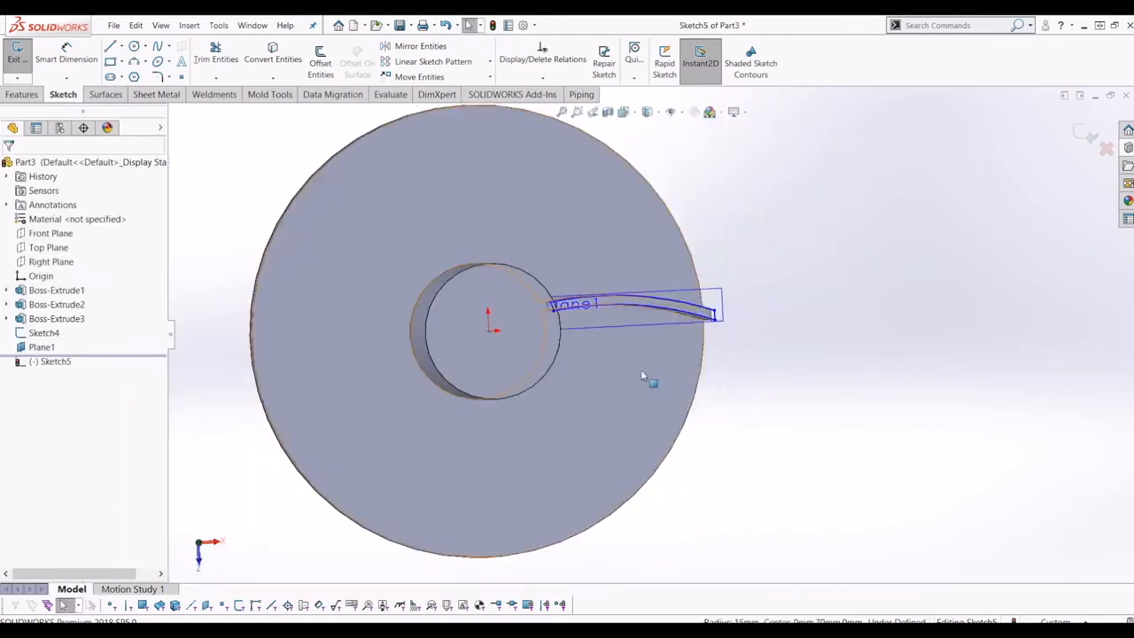
pyautogui.moveTo(661, 250); pyautogui.dragTo(651, 246, button='middle')
pyautogui.click(648, 238)
pyautogui.hotkey('ctrl', '8')
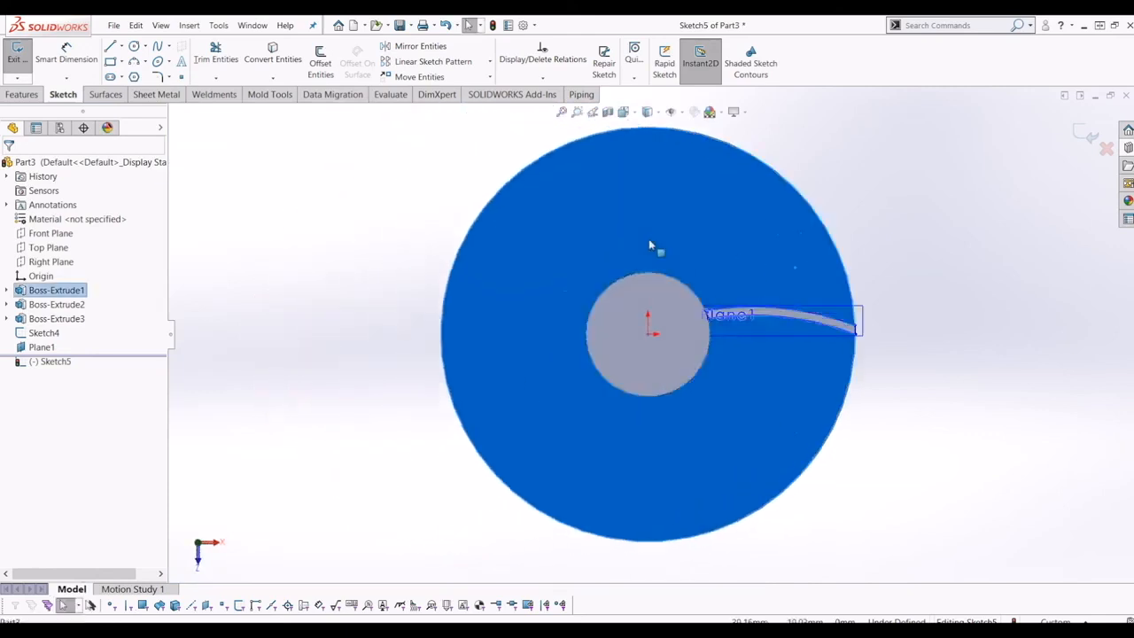
pyautogui.click(963, 246)
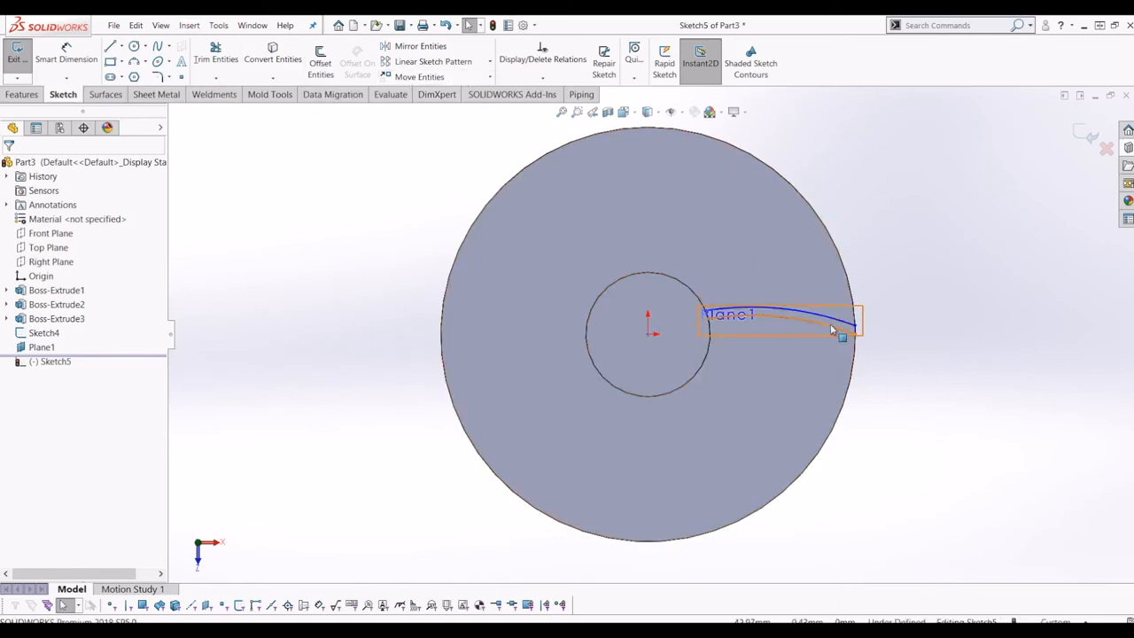
# Step: Rotate the profile's four arcs by 15° about the origin with relations kept, and exit the sketch
pyautogui.click(490, 78)
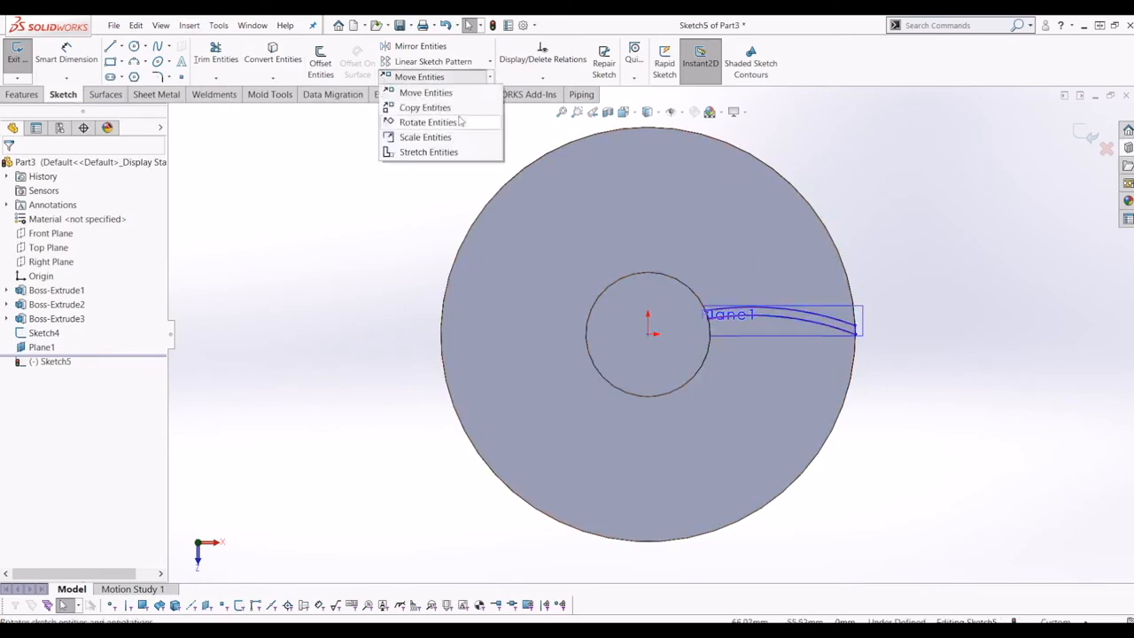
pyautogui.click(428, 122)
pyautogui.scroll(-2, 630, 238)
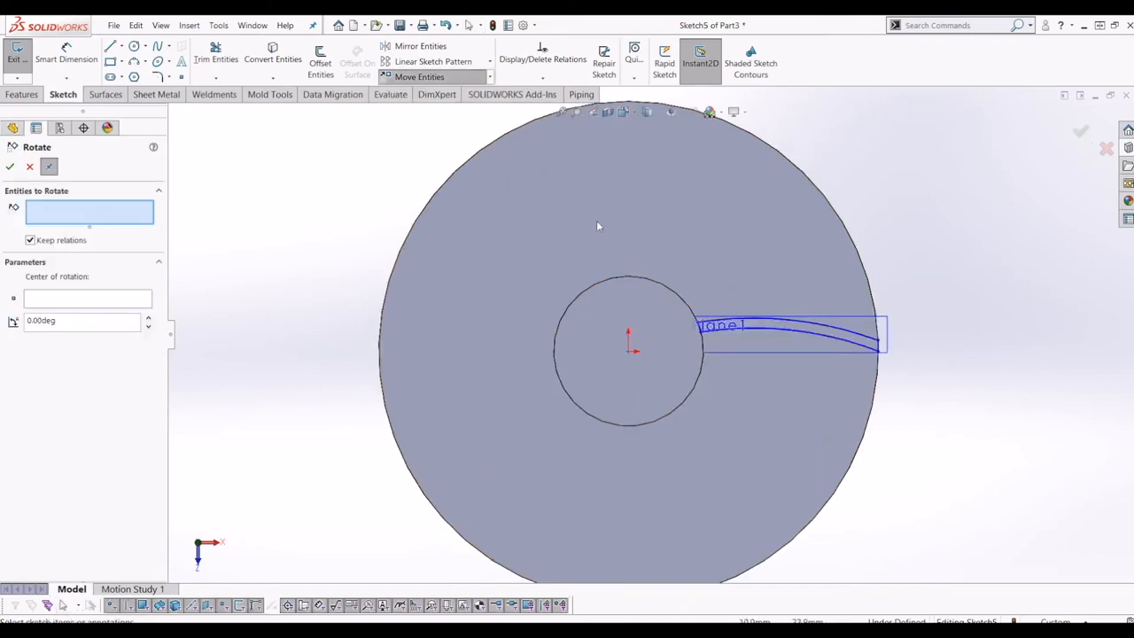
pyautogui.moveTo(682, 254)
pyautogui.mouseDown()
pyautogui.moveTo(931, 398)
pyautogui.moveTo(921, 384)
pyautogui.mouseUp()
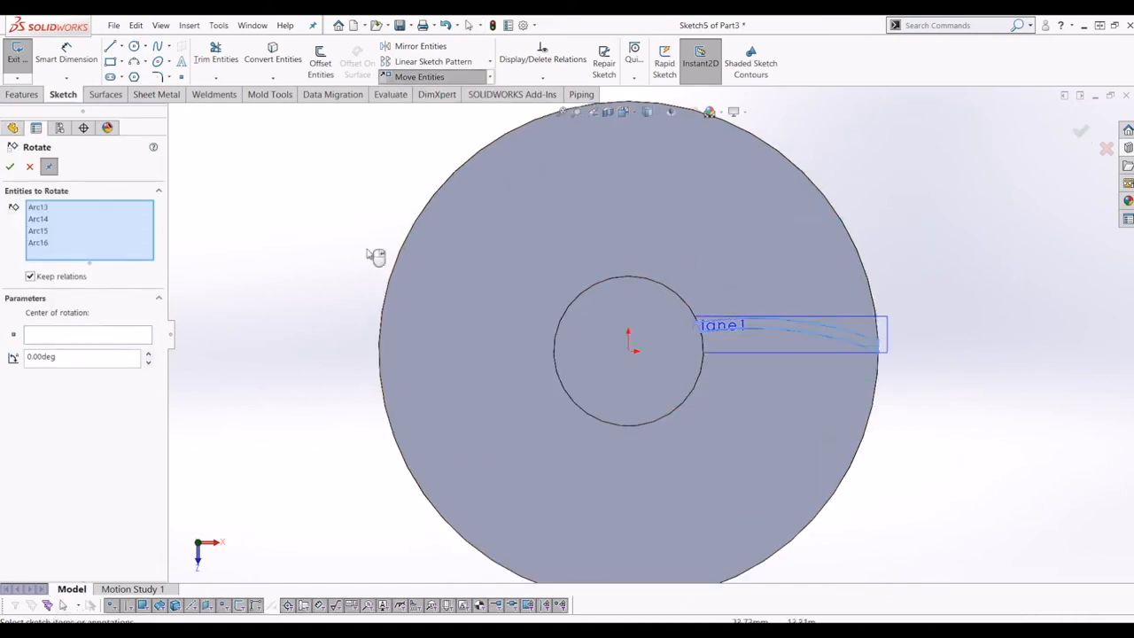
pyautogui.click(88, 335)
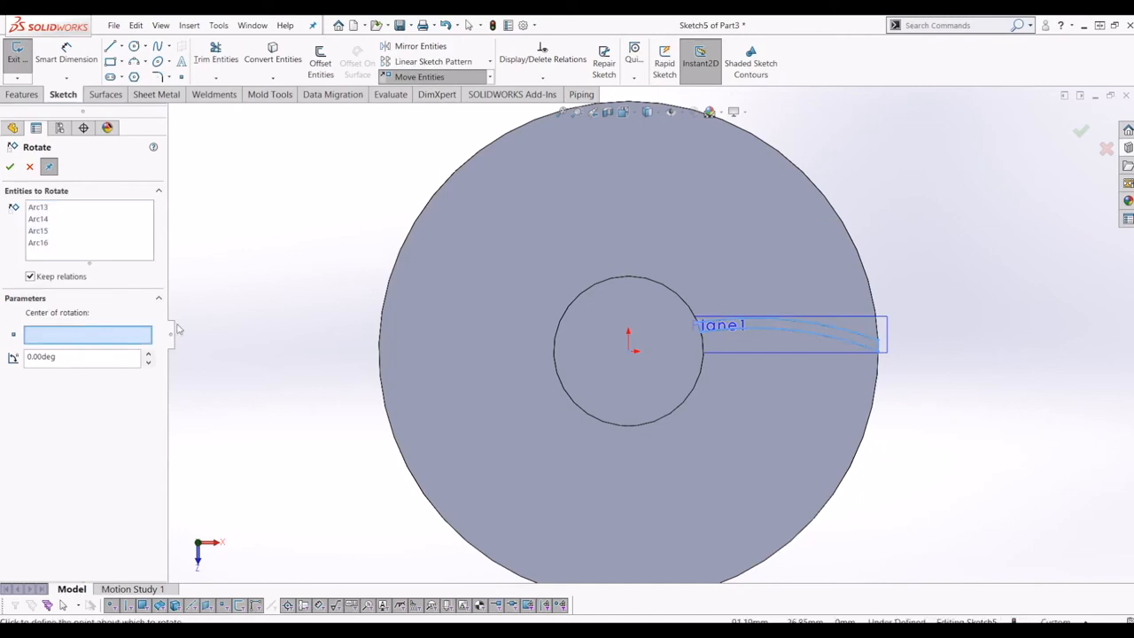
pyautogui.click(629, 351)
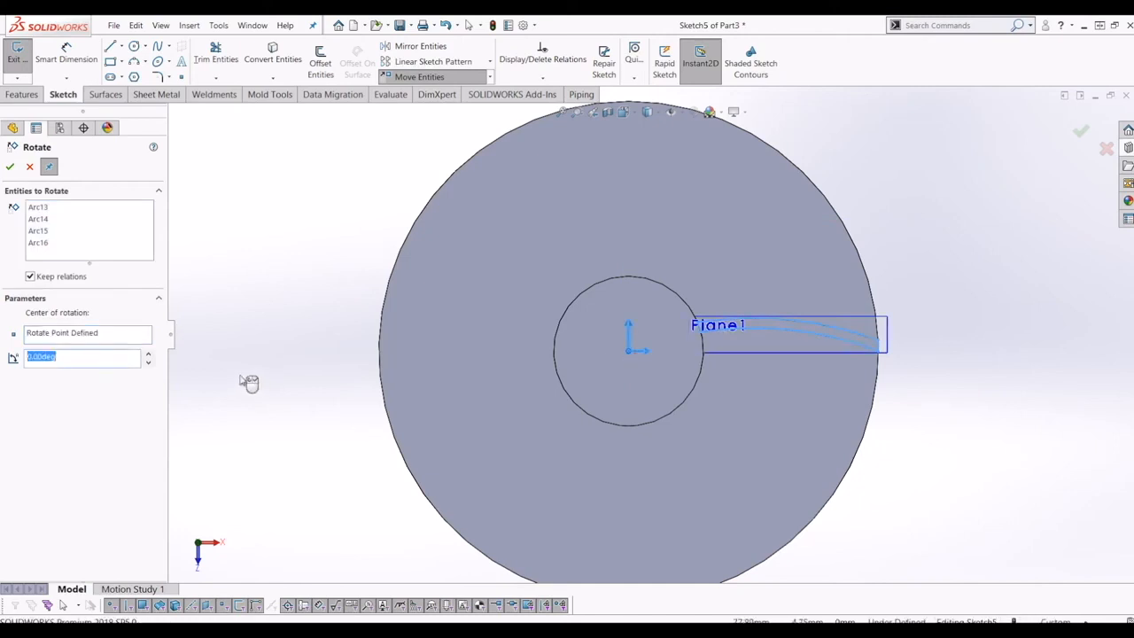
pyautogui.press('Return')
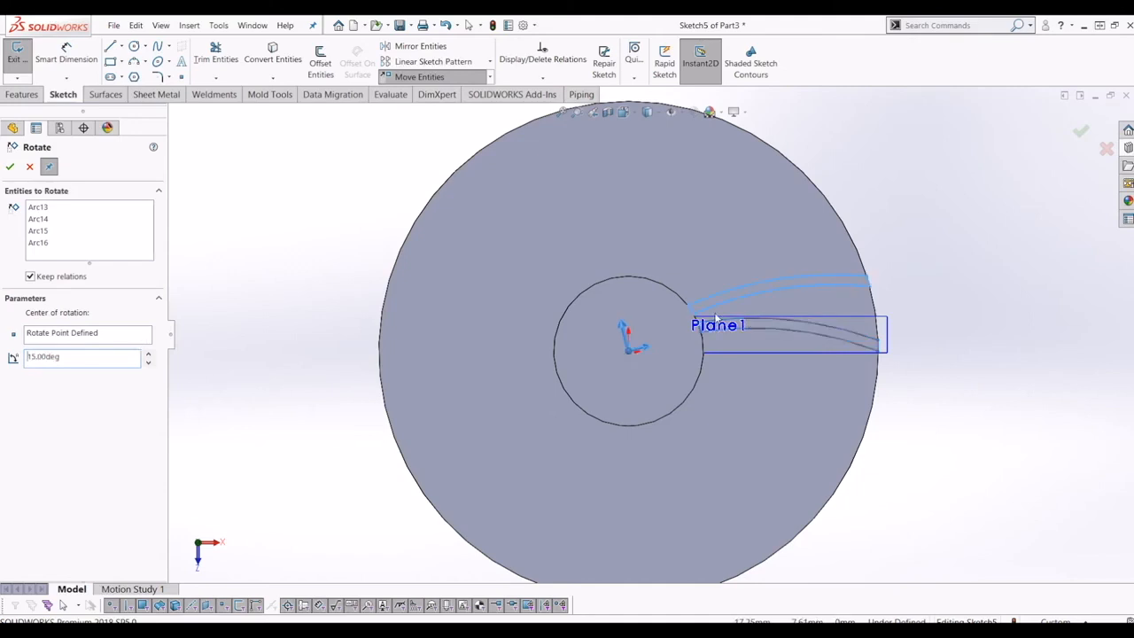
pyautogui.click(1084, 131)
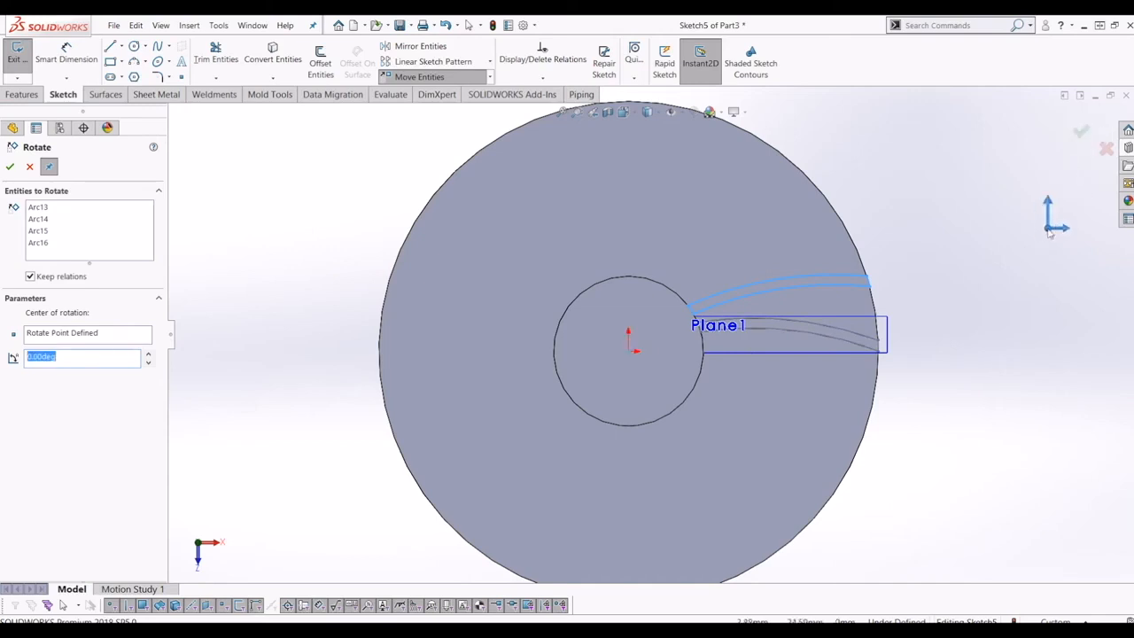
pyautogui.press('Escape')
pyautogui.click(1077, 152)
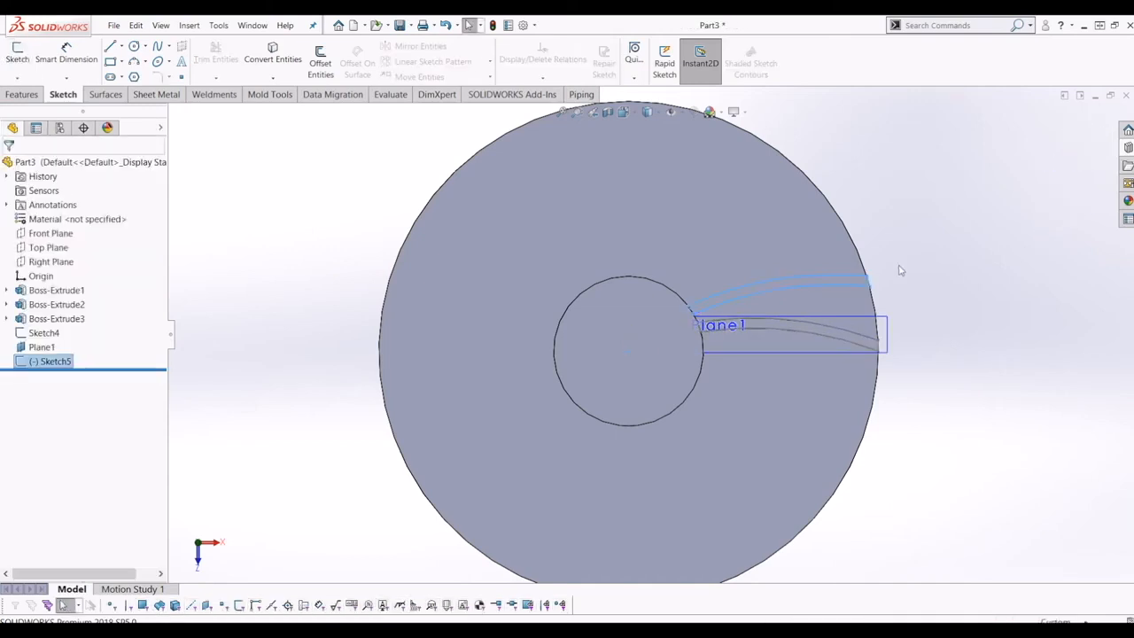
# Step: Start a new sketch on the top end face of the central shaft
pyautogui.moveTo(843, 319); pyautogui.dragTo(781, 337, button='middle')
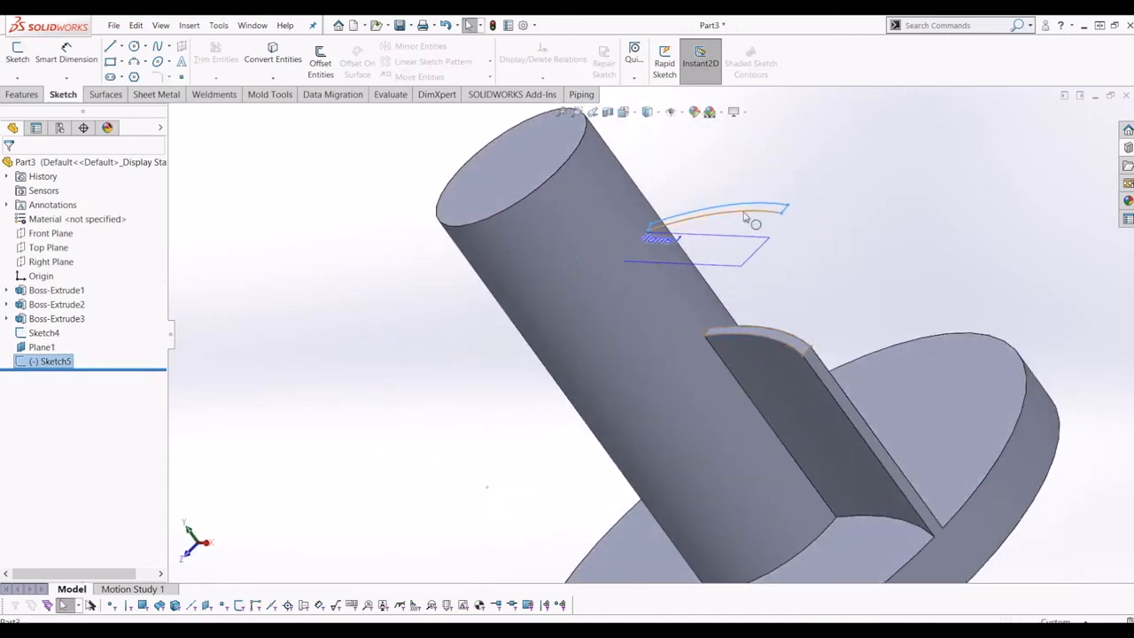
pyautogui.moveTo(735, 238); pyautogui.dragTo(810, 343, button='middle')
pyautogui.scroll(6, 804, 287)
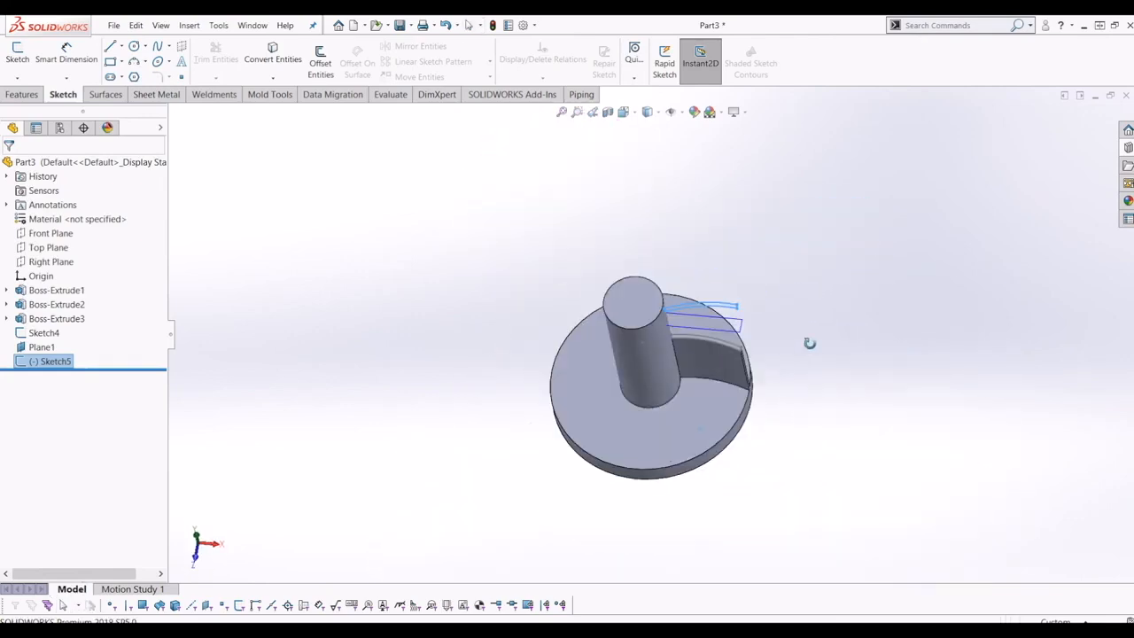
pyautogui.press('space')
pyautogui.click(504, 376)
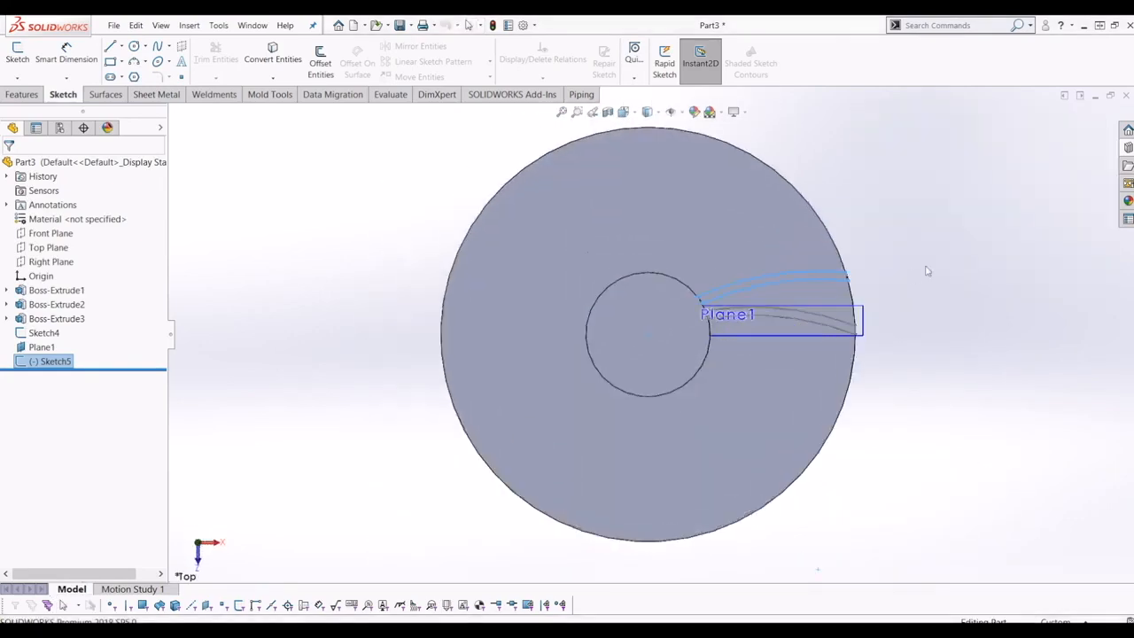
pyautogui.moveTo(646, 325); pyautogui.dragTo(643, 162, button='middle')
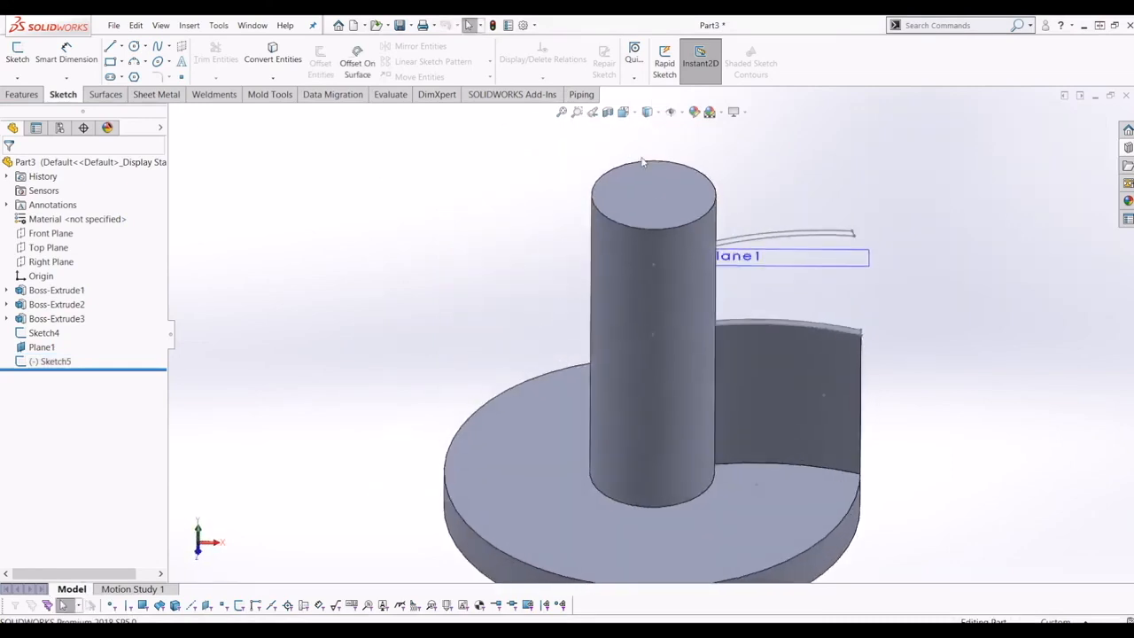
pyautogui.click(663, 168)
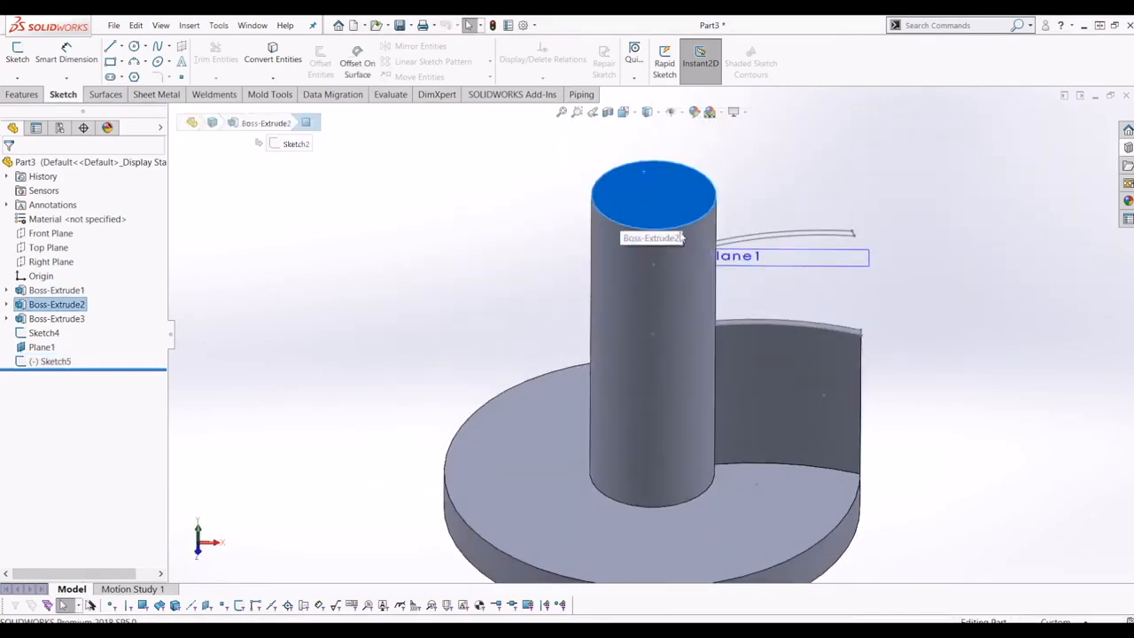
pyautogui.click(32, 98)
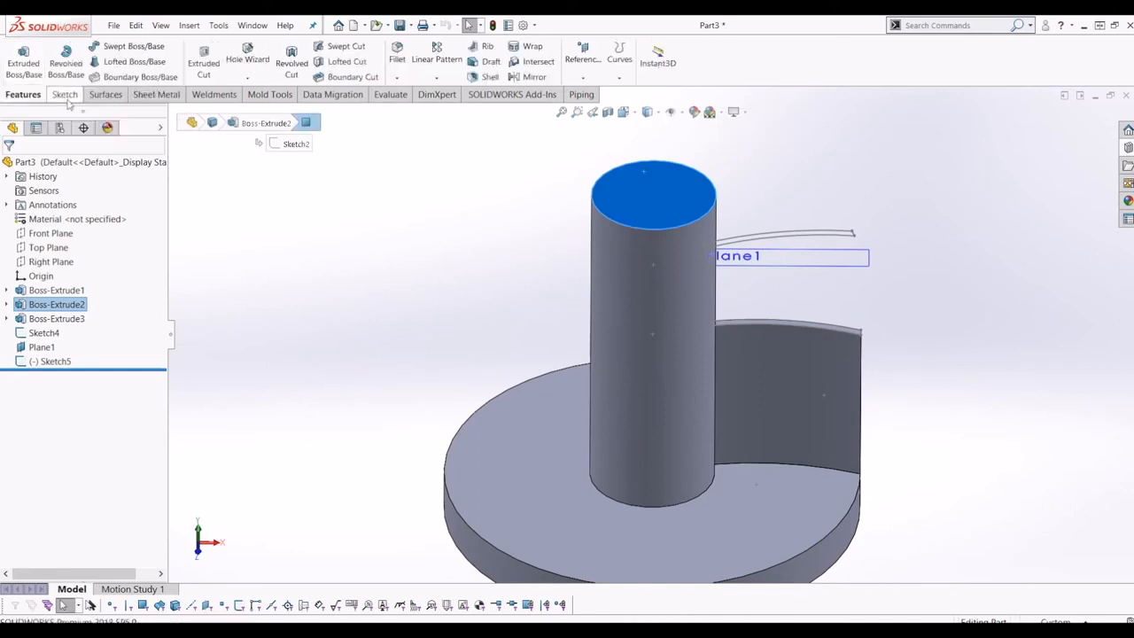
pyautogui.click(63, 95)
pyautogui.click(18, 55)
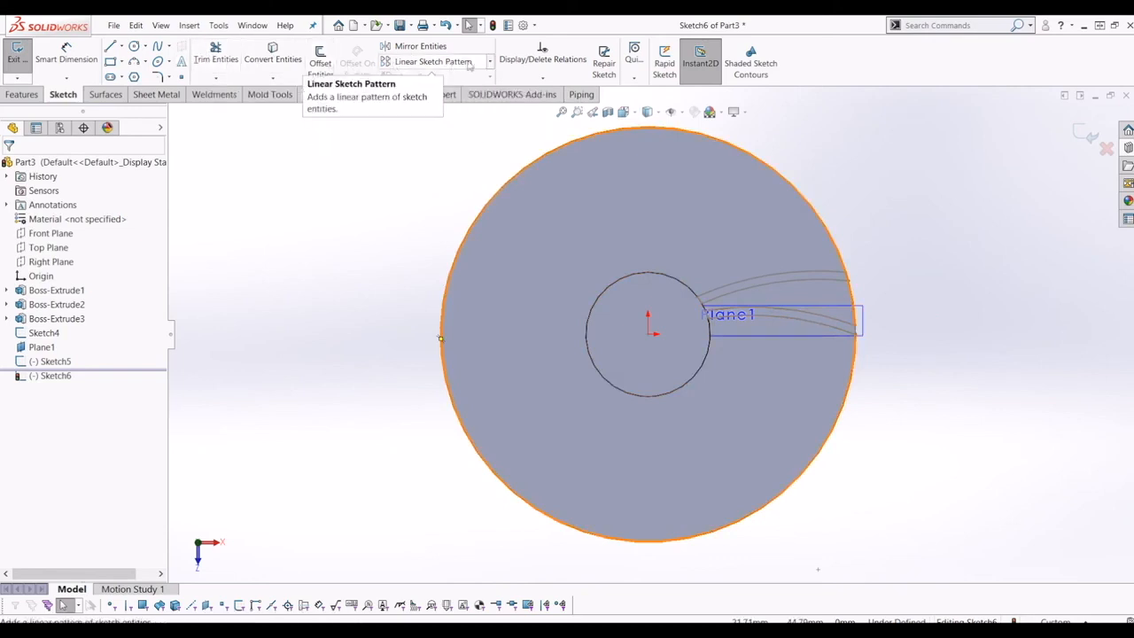
# Step: Convert the outline of the blade's top face into entities in the shaft-end sketch
pyautogui.click(273, 55)
pyautogui.scroll(-3, 824, 328)
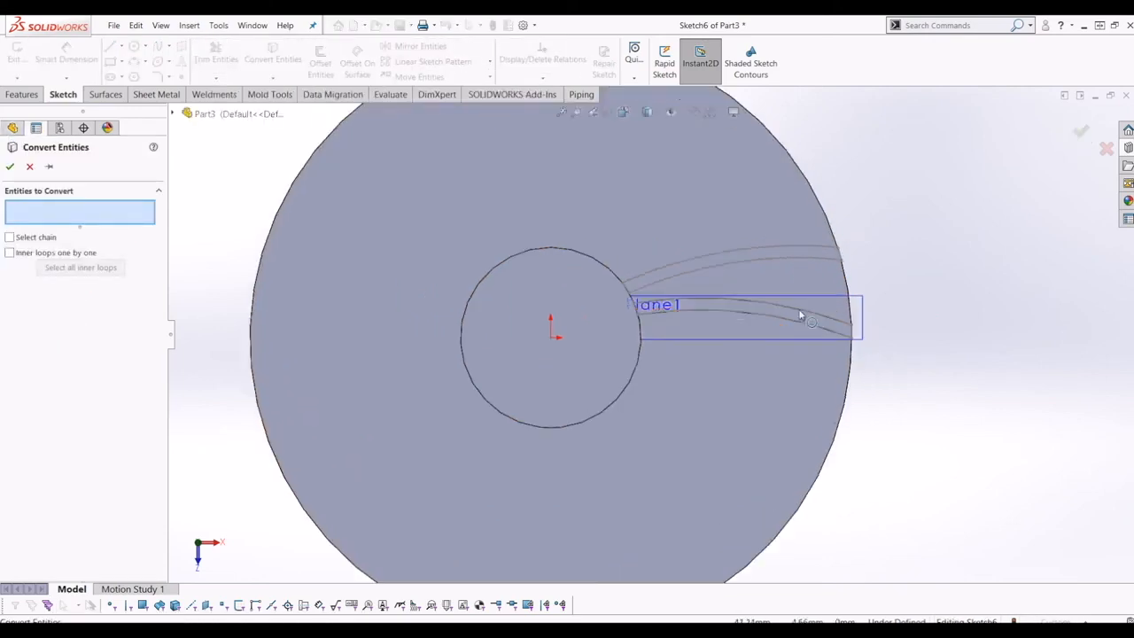
pyautogui.scroll(-3, 792, 310)
pyautogui.click(752, 328)
pyautogui.scroll(2, 640, 327)
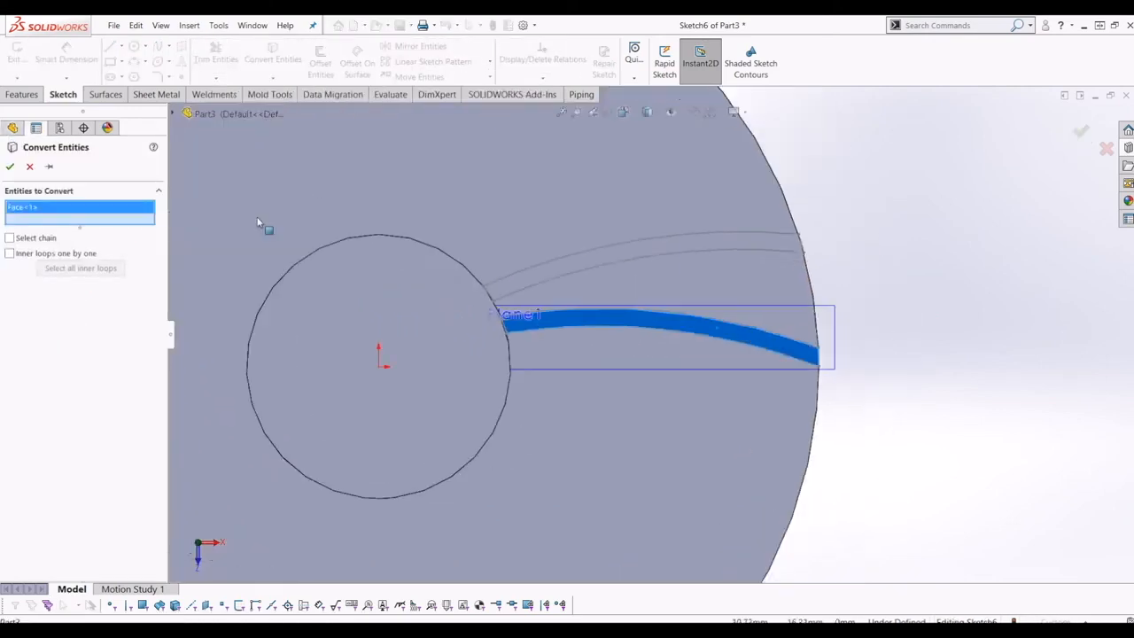
pyautogui.click(9, 167)
pyautogui.scroll(2, 653, 358)
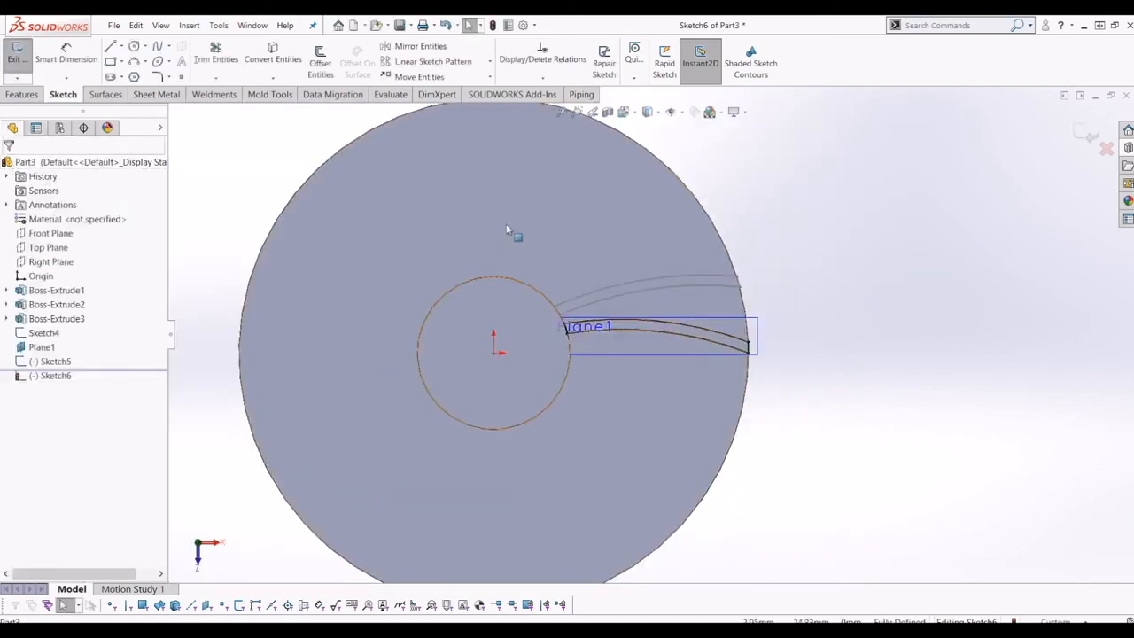
# Step: Delete the four On Edge relations from the converted blade arcs in the shaft-end sketch
pyautogui.moveTo(506, 213); pyautogui.dragTo(813, 414)
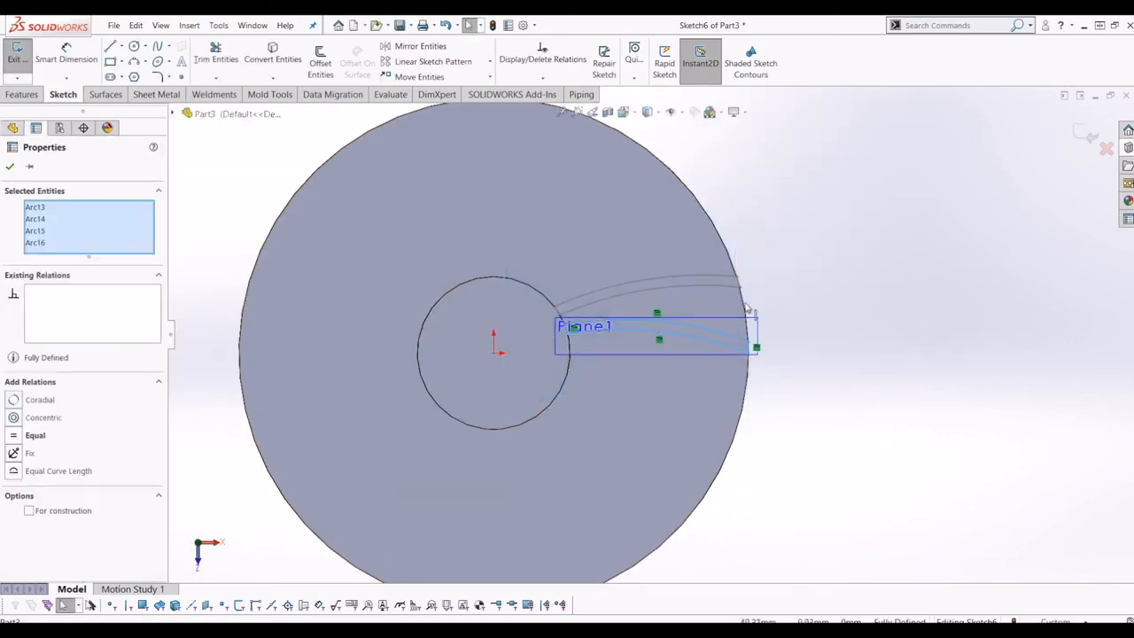
pyautogui.click(541, 65)
pyautogui.keyDown('shift'); pyautogui.click(75, 327); pyautogui.keyUp('shift')
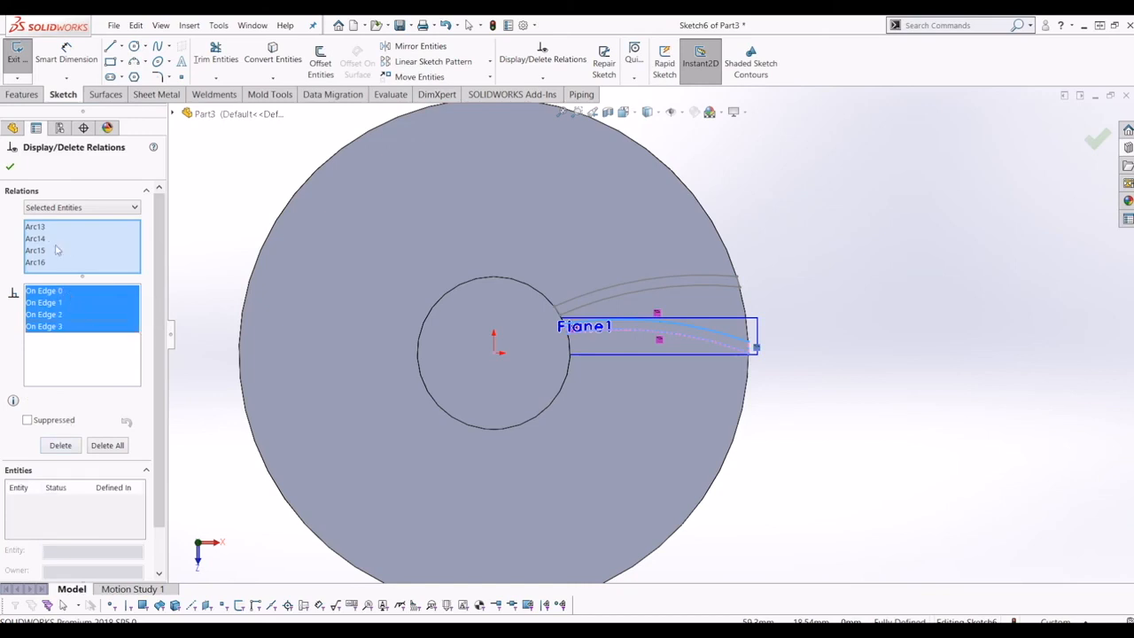
pyautogui.click(60, 446)
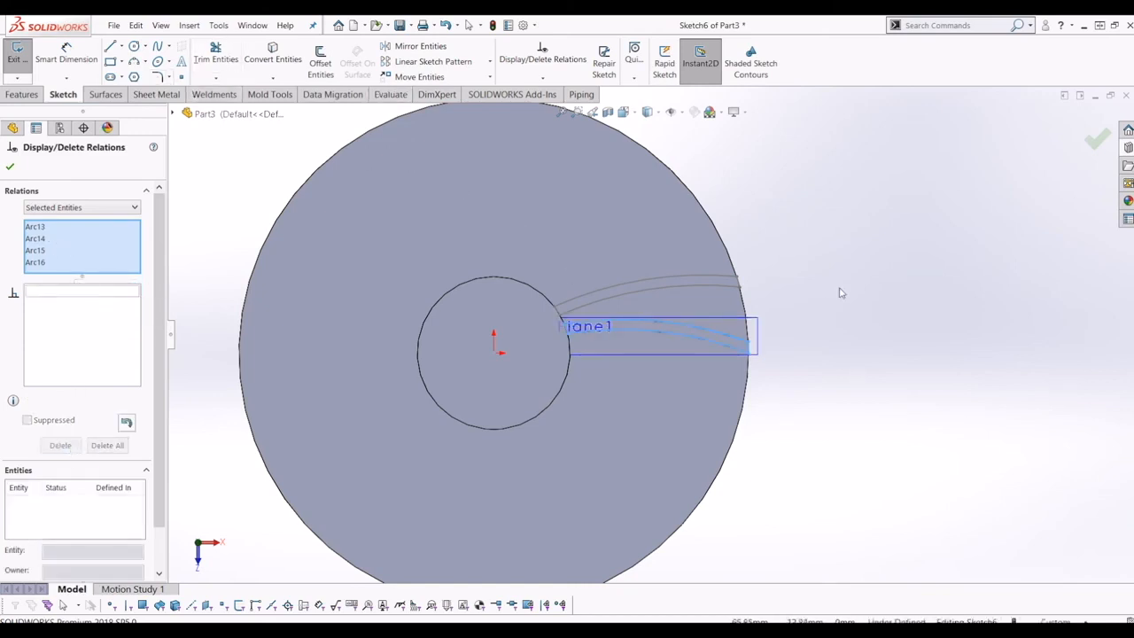
pyautogui.click(1097, 141)
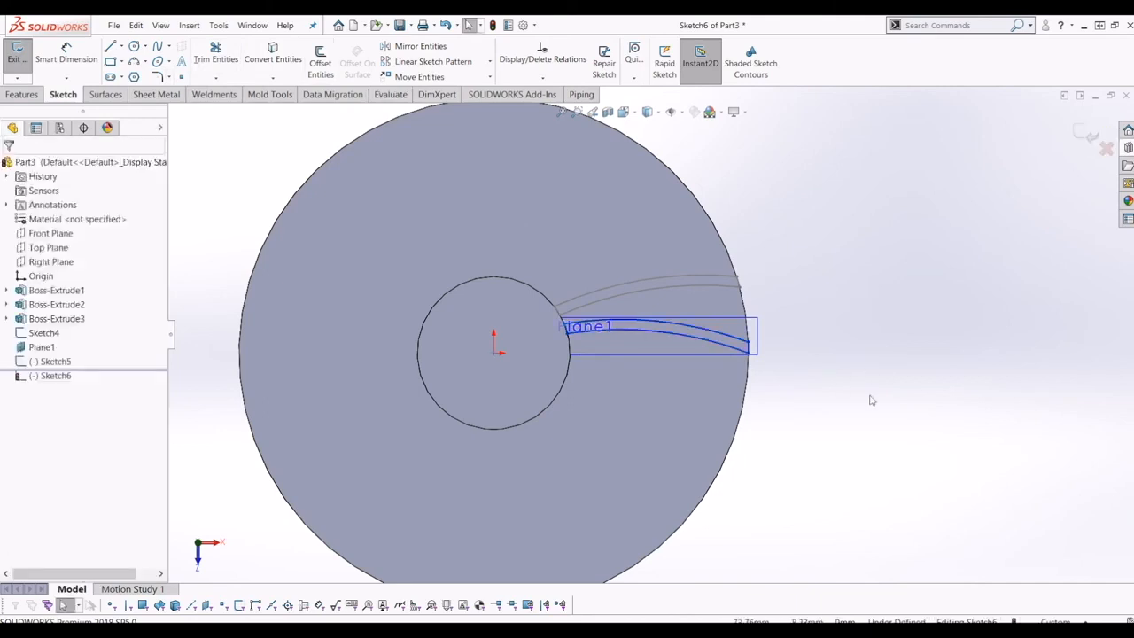
# Step: Rotate the four arcs of the shaft-end blade profile by 30° about the origin with relations kept, and exit the sketch
pyautogui.moveTo(508, 226); pyautogui.dragTo(770, 374)
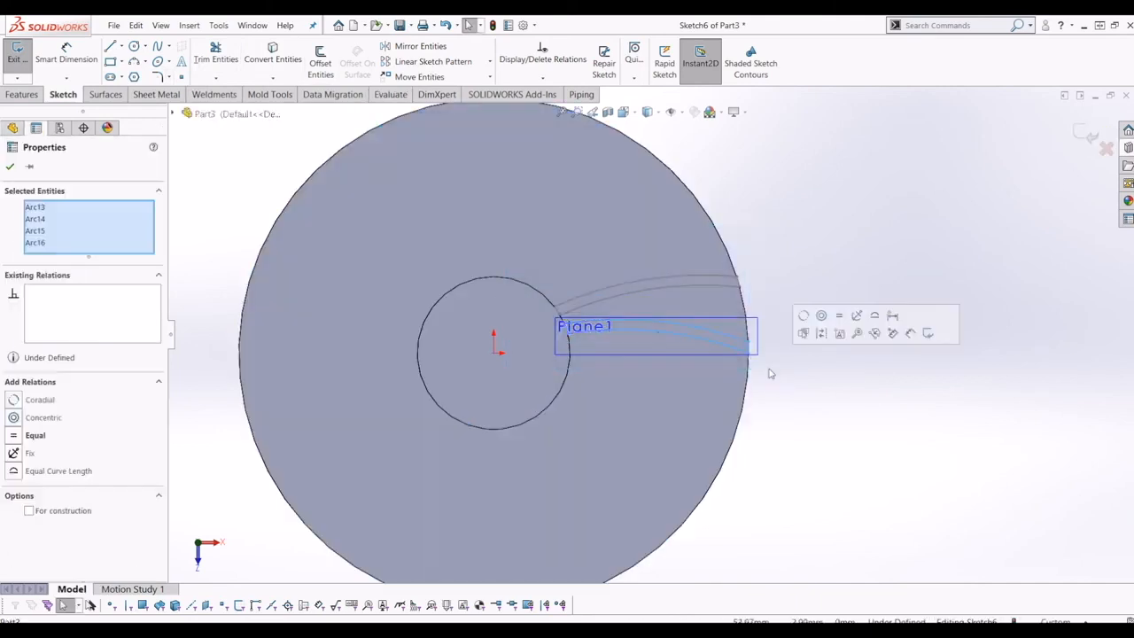
pyautogui.click(492, 77)
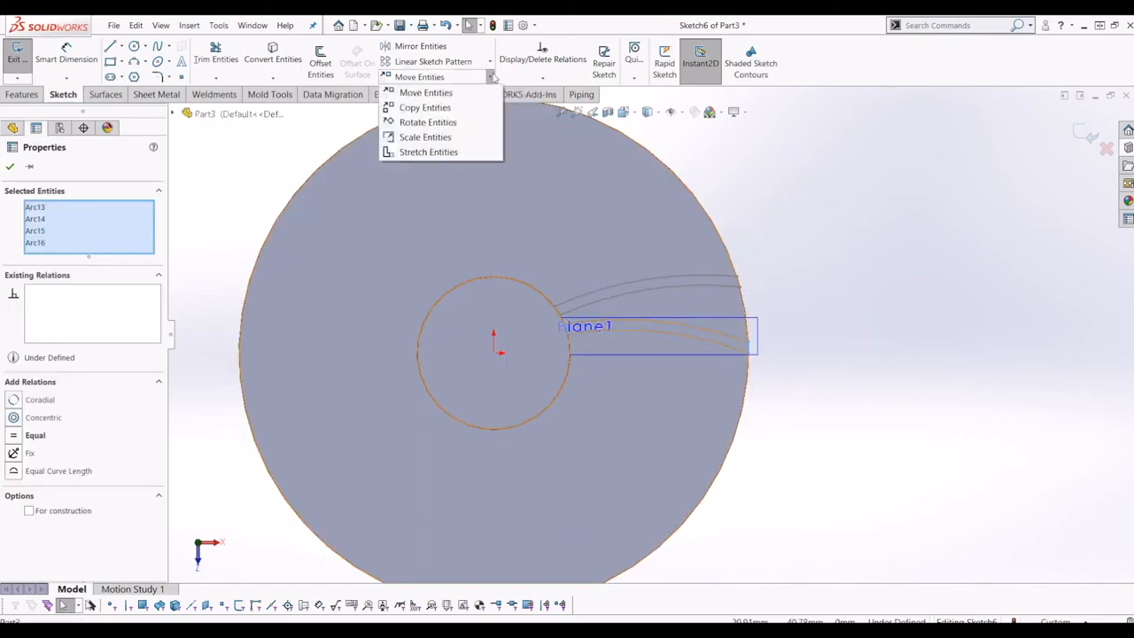
pyautogui.click(461, 123)
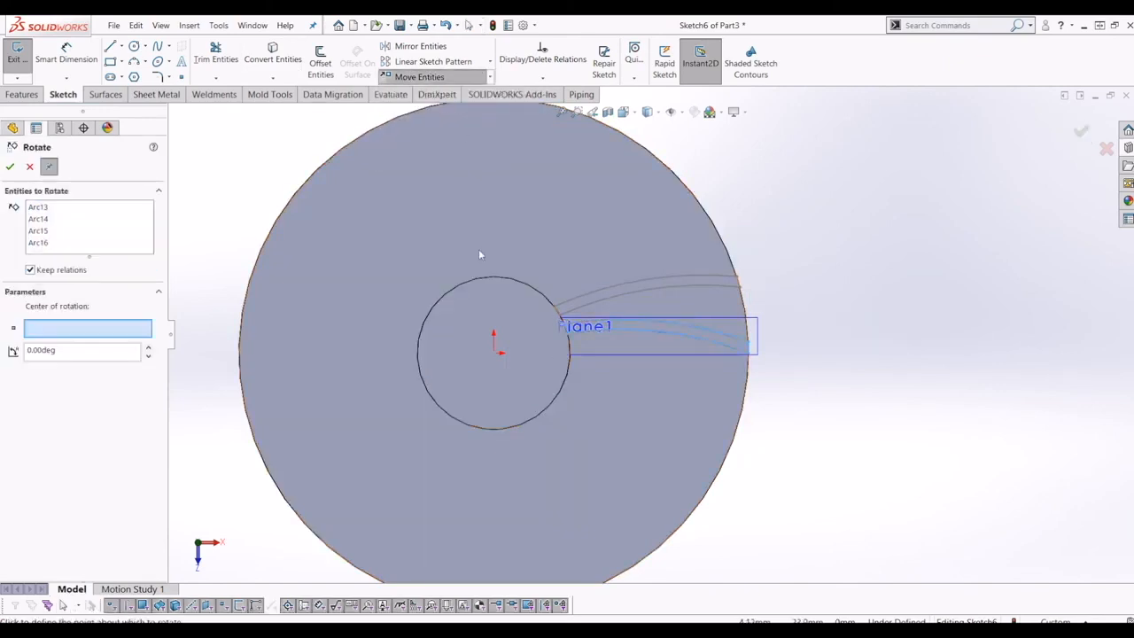
pyautogui.click(496, 354)
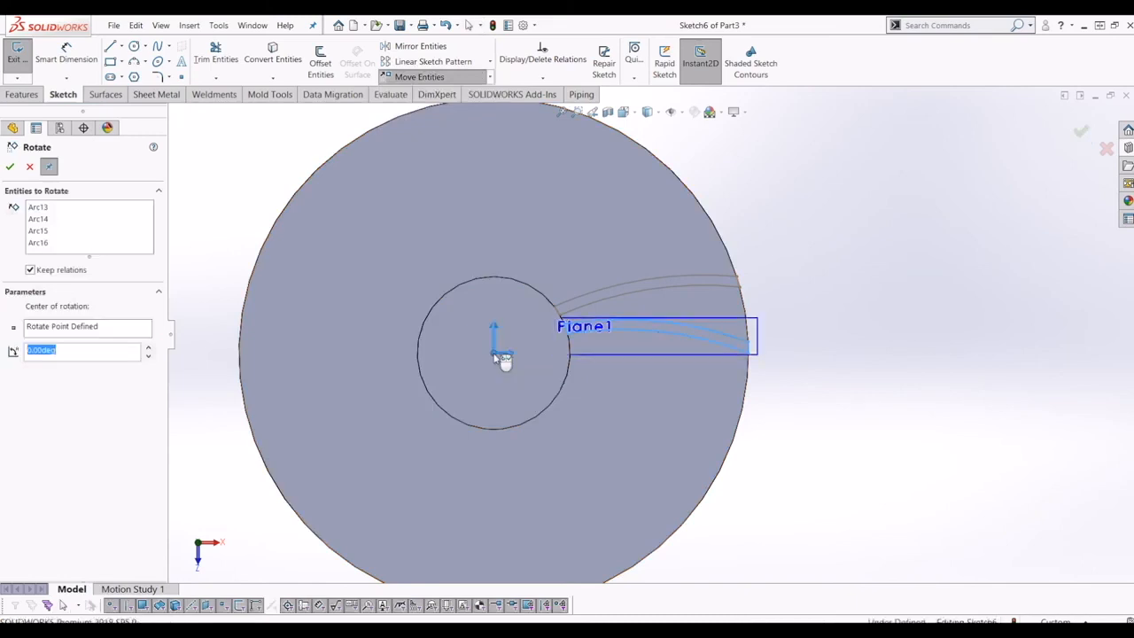
pyautogui.write('30')
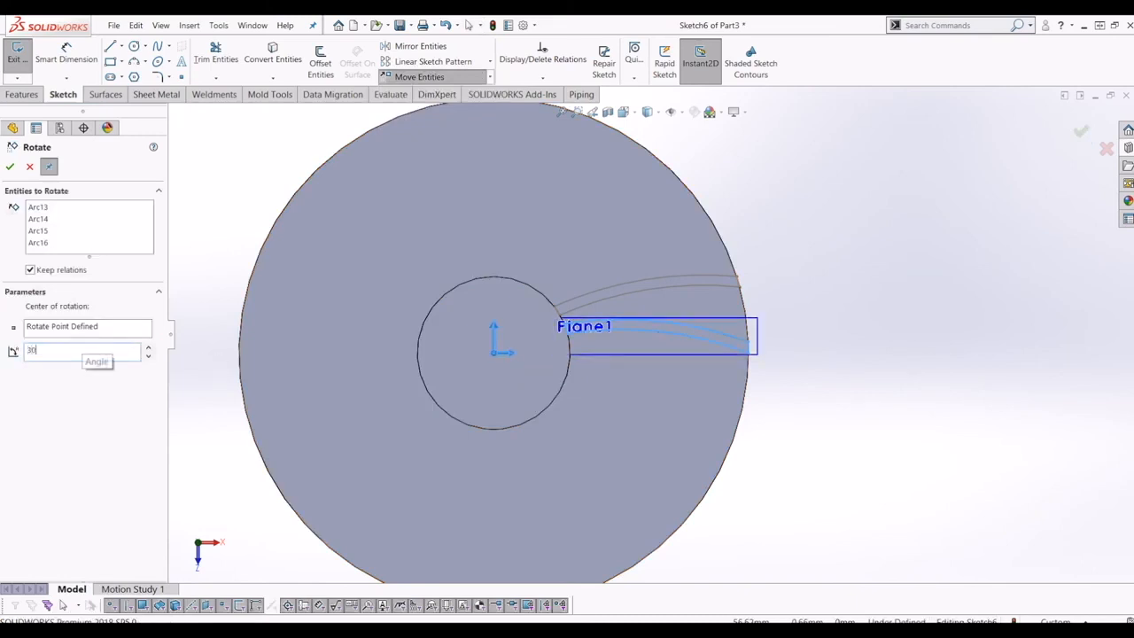
pyautogui.press('Return')
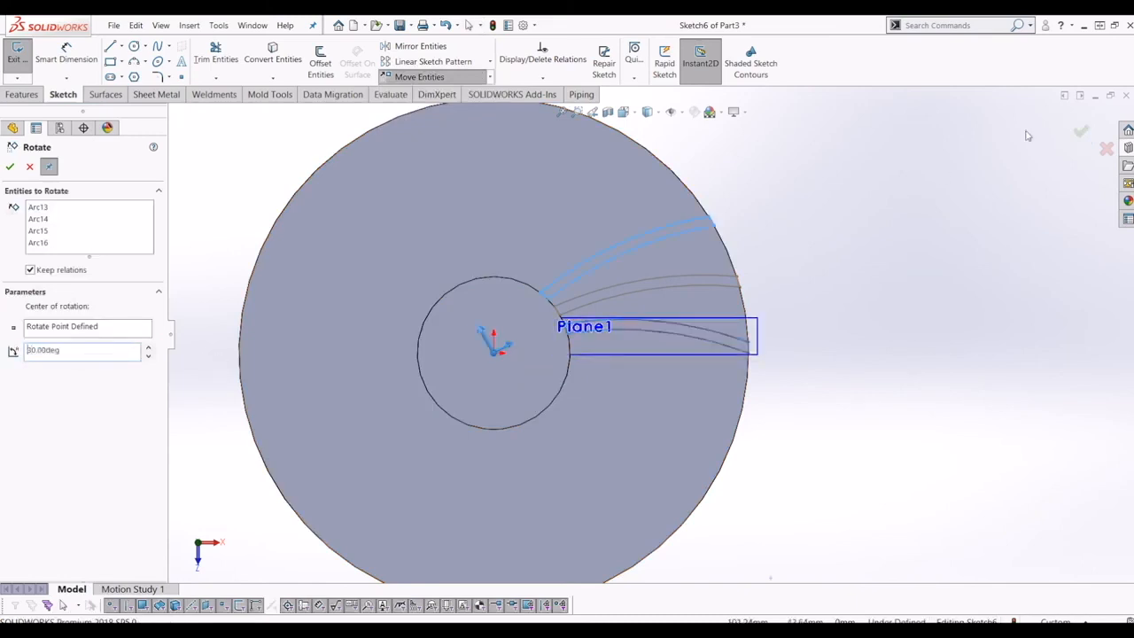
pyautogui.click(1082, 131)
pyautogui.click(1105, 147)
pyautogui.click(1092, 138)
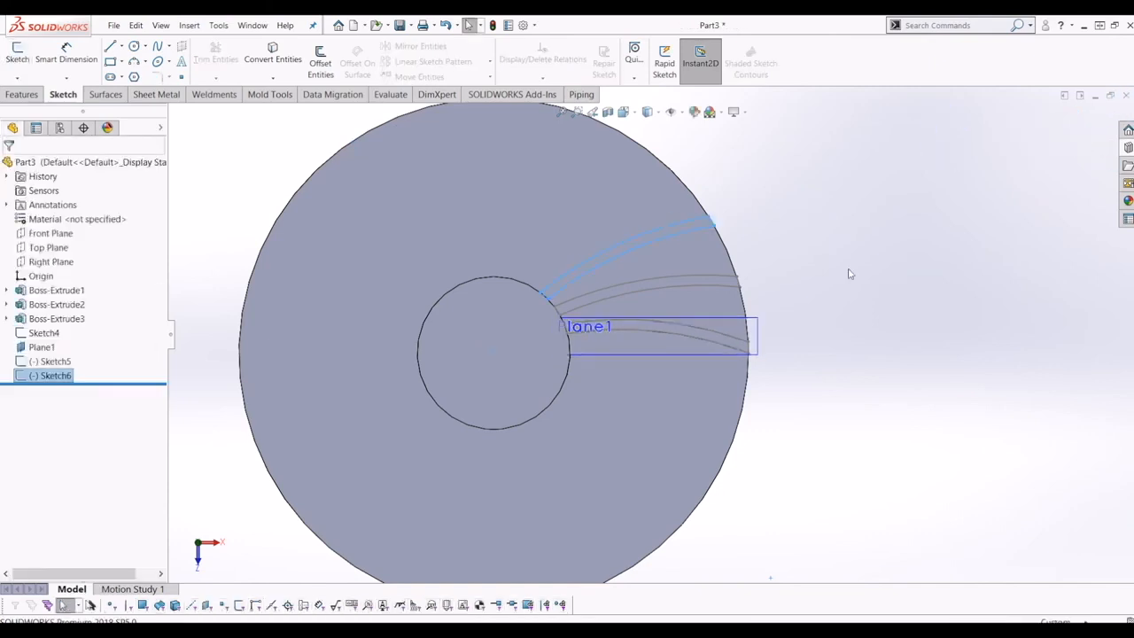
# Step: Loft a twisted blade through the profile on the lower blade's top, the Plane1 profile and the shaft-end profile
pyautogui.moveTo(710, 333); pyautogui.dragTo(572, 340, button='middle')
pyautogui.scroll(5, 604, 349)
pyautogui.scroll(-3, 638, 336)
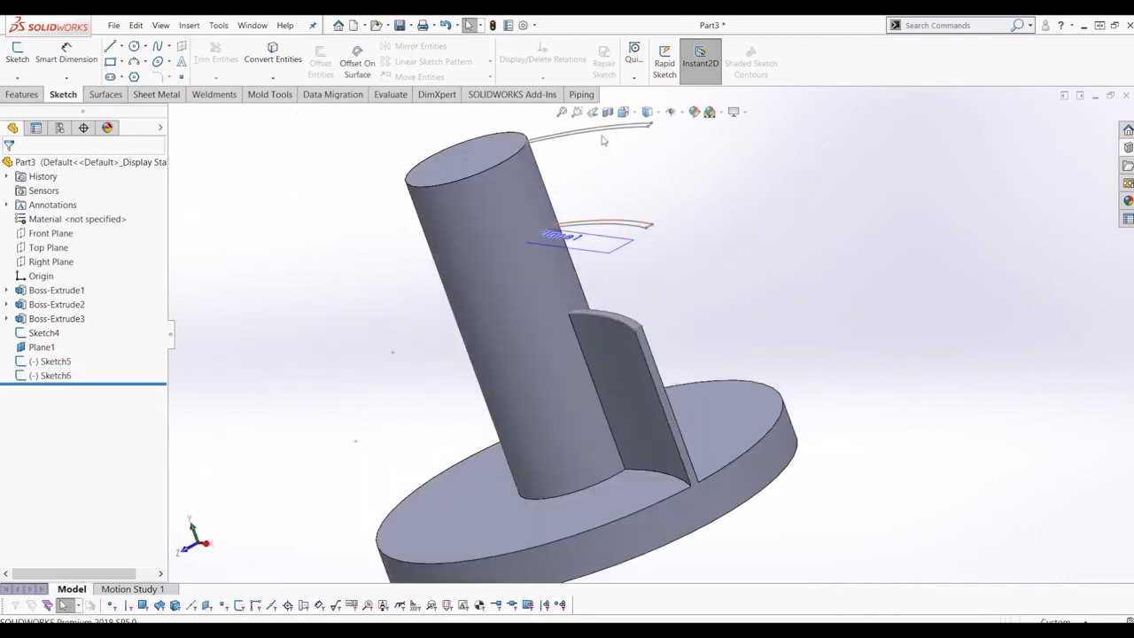
pyautogui.moveTo(604, 132); pyautogui.dragTo(582, 310, button='middle')
pyautogui.moveTo(625, 250)
pyautogui.mouseDown(button='middle')
pyautogui.moveTo(676, 221)
pyautogui.moveTo(754, 221)
pyautogui.moveTo(716, 210)
pyautogui.moveTo(608, 220)
pyautogui.moveTo(664, 221)
pyautogui.mouseUp(button='middle')
pyautogui.click(23, 95)
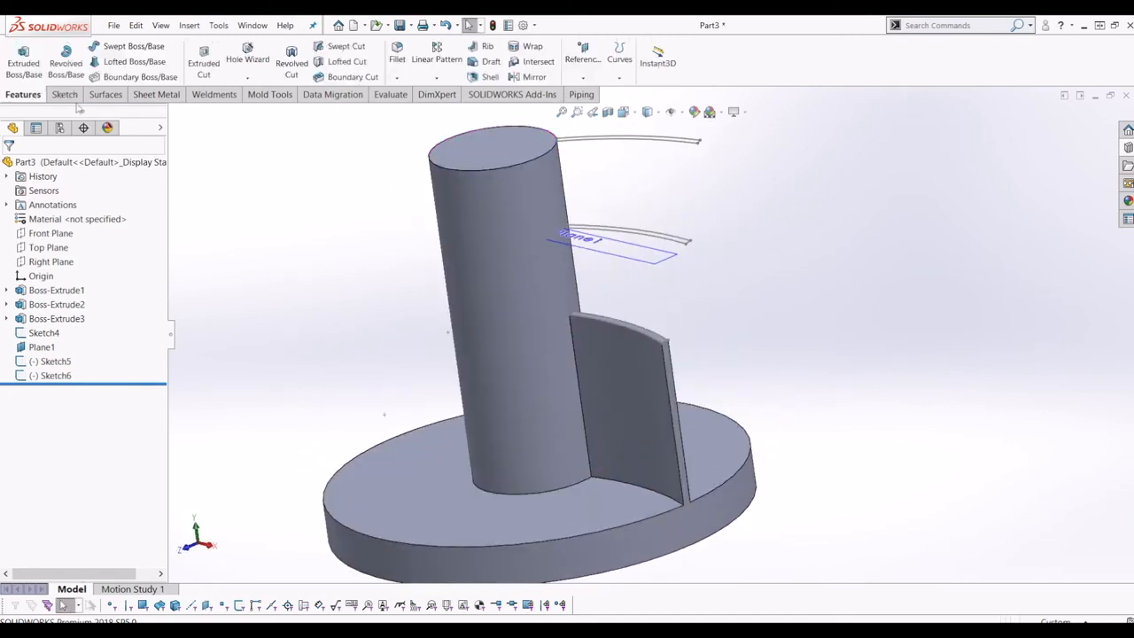
pyautogui.click(133, 61)
pyautogui.click(632, 329)
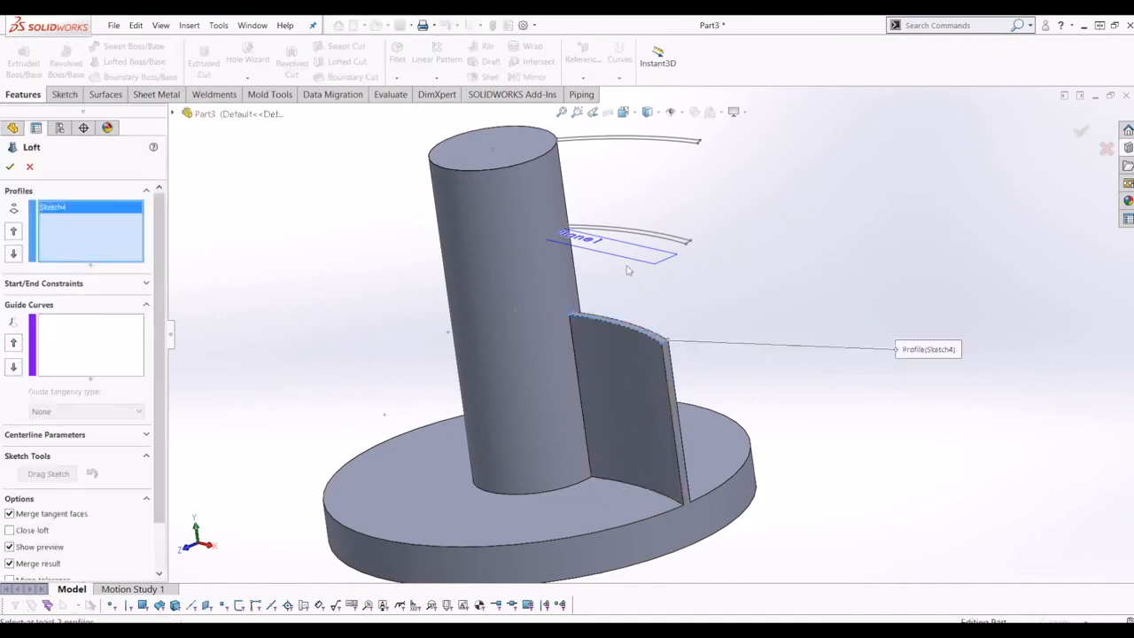
pyautogui.click(654, 237)
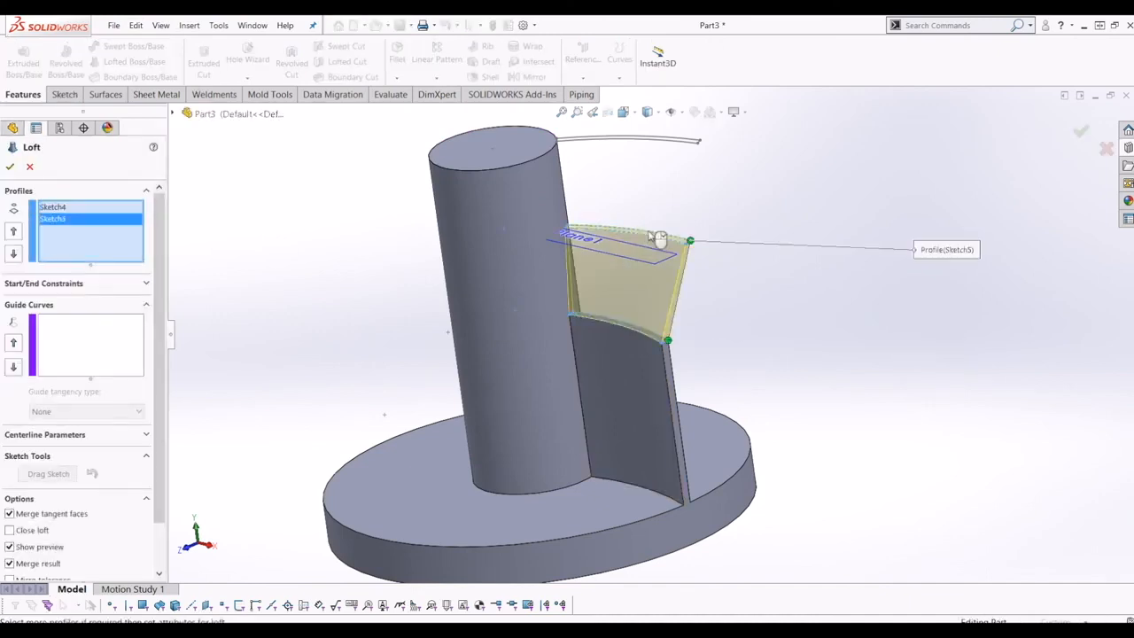
pyautogui.click(666, 142)
pyautogui.moveTo(666, 141)
pyautogui.mouseDown(button='middle')
pyautogui.moveTo(588, 271)
pyautogui.moveTo(641, 309)
pyautogui.mouseUp(button='middle')
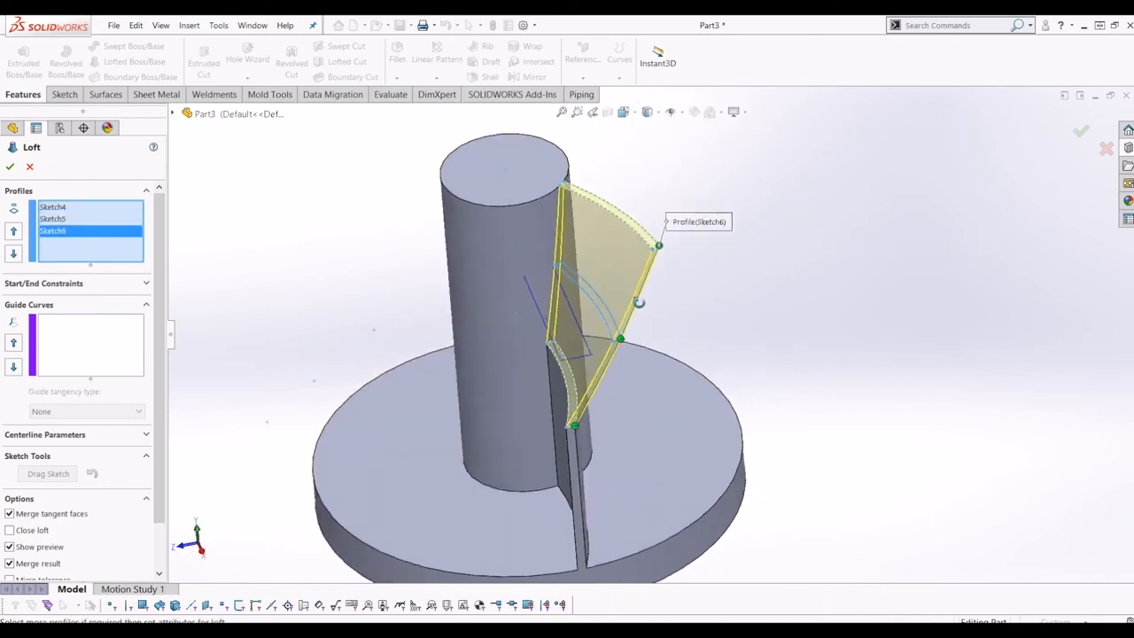
pyautogui.click(11, 167)
# Step: Set up a circular pattern with the lofted blade and the lower blade extrusion as the features to repeat
pyautogui.moveTo(435, 299); pyautogui.dragTo(617, 388, button='middle')
pyautogui.scroll(5, 580, 316)
pyautogui.moveTo(576, 310); pyautogui.dragTo(748, 428, button='middle')
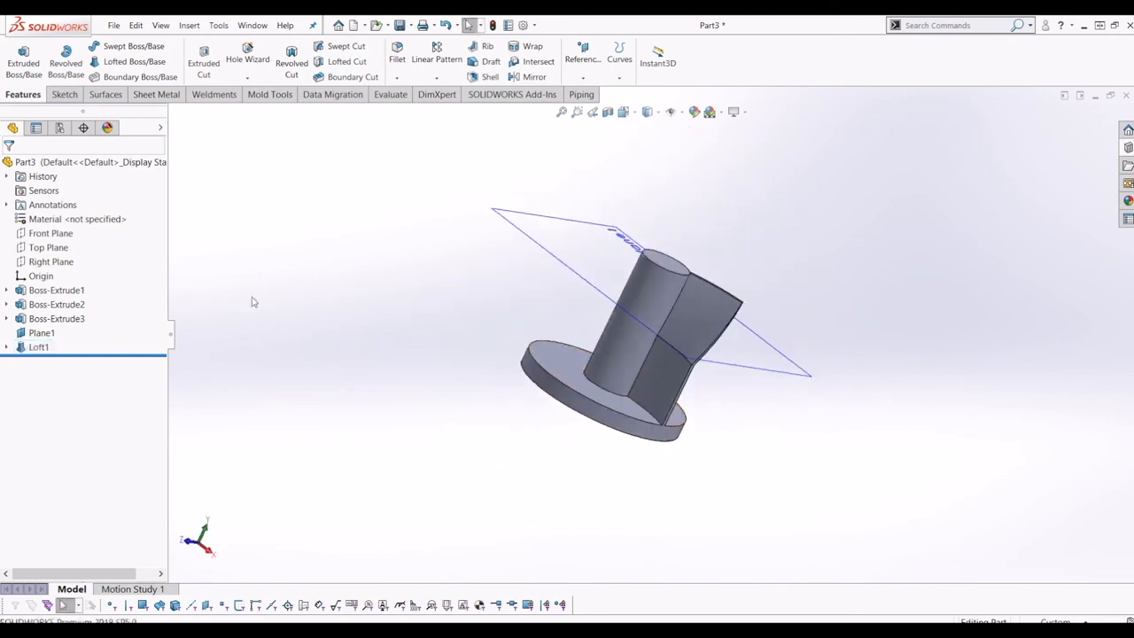
pyautogui.click(39, 346)
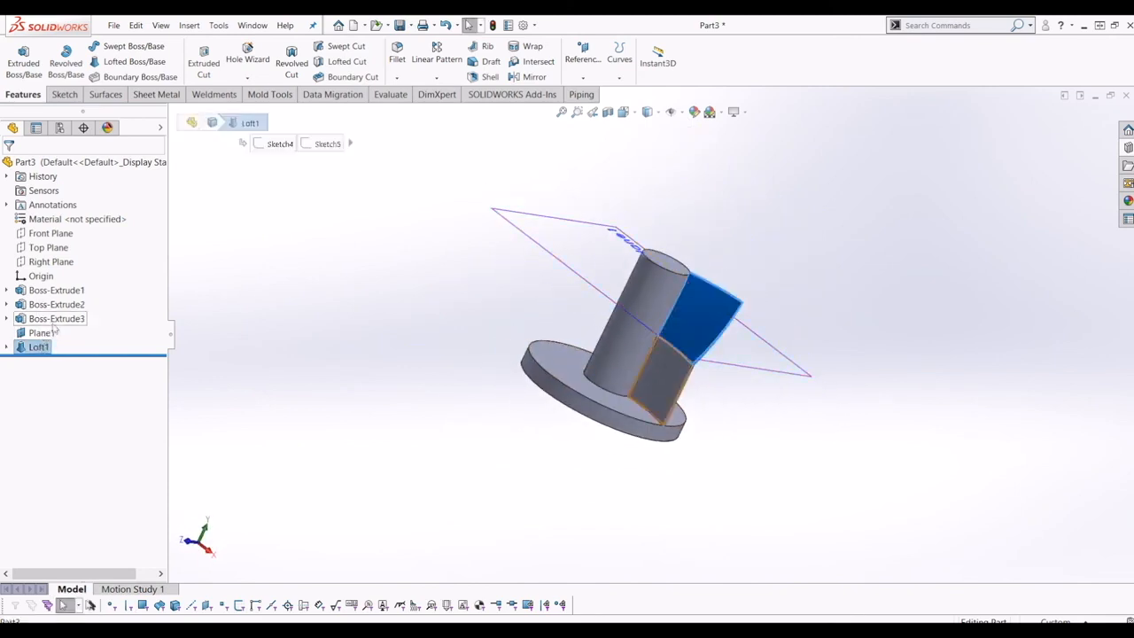
pyautogui.keyDown('ctrl'); pyautogui.click(55, 318); pyautogui.keyUp('ctrl')
pyautogui.moveTo(363, 345); pyautogui.dragTo(435, 271, button='middle')
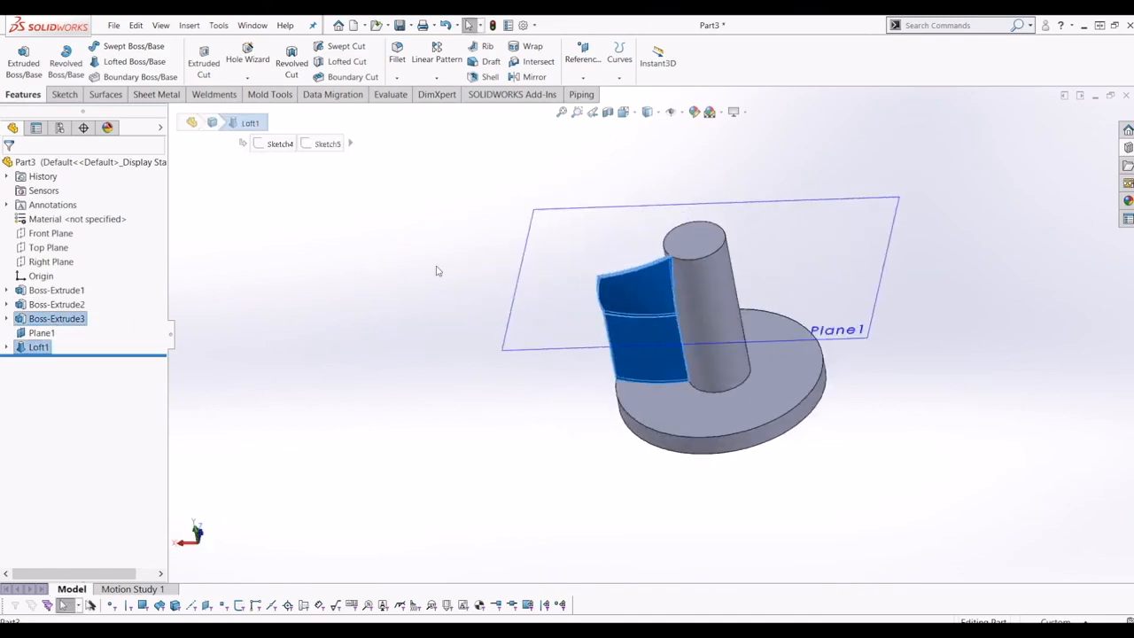
pyautogui.click(439, 79)
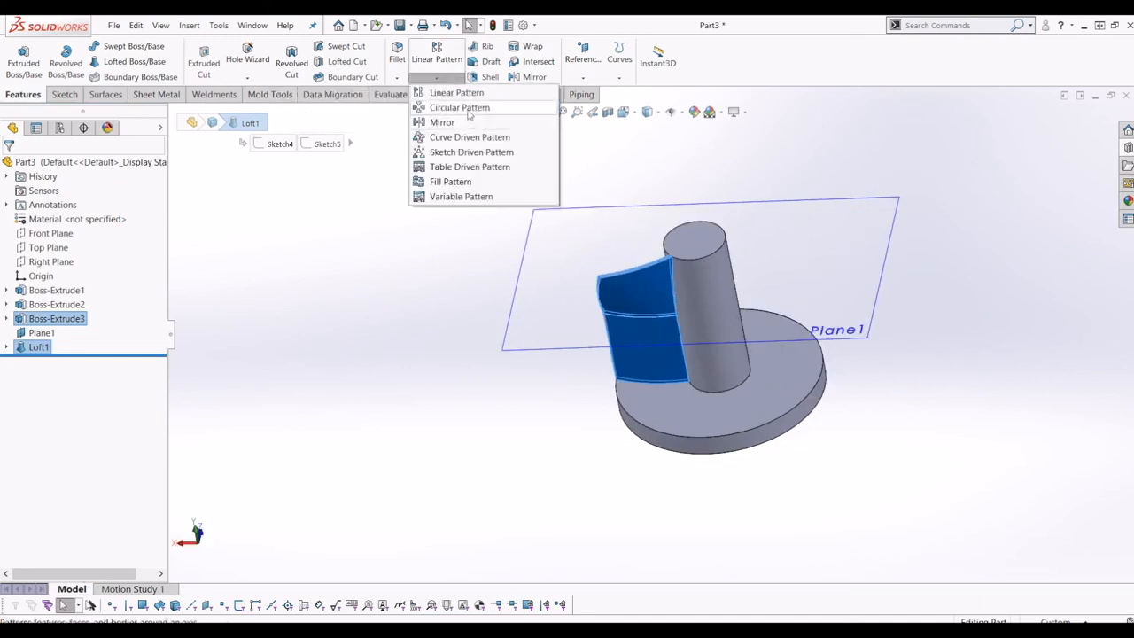
pyautogui.click(460, 108)
pyautogui.moveTo(623, 456); pyautogui.dragTo(658, 473, button='middle')
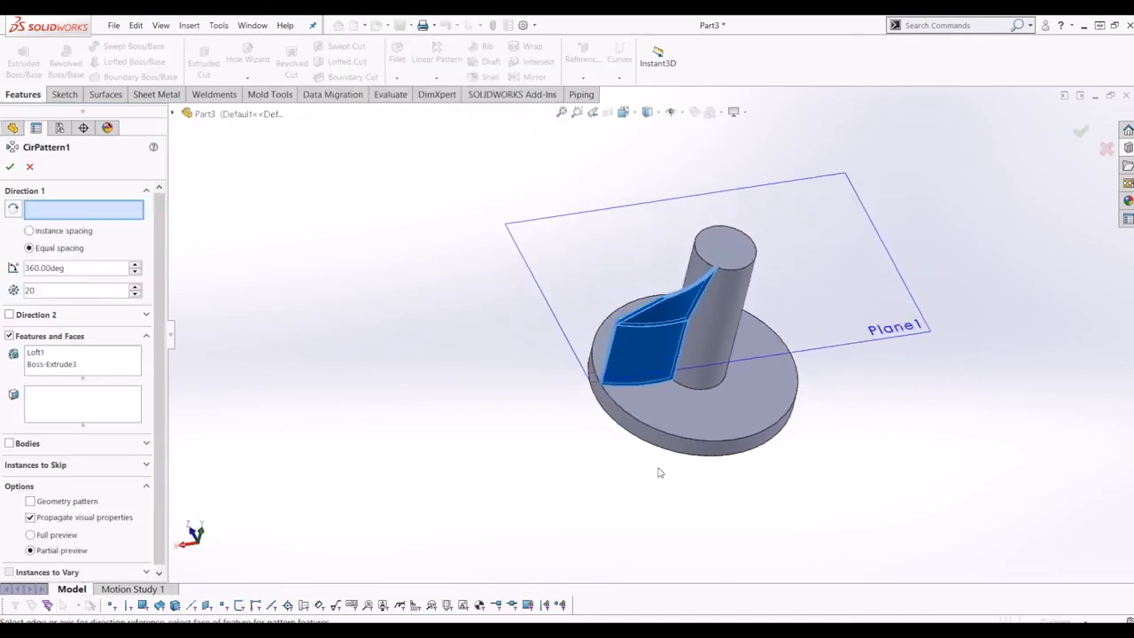
# Step: Display temporary axes and pattern the blade around the shaft's axis with 20 equally spaced instances over 360°
pyautogui.click(169, 27)
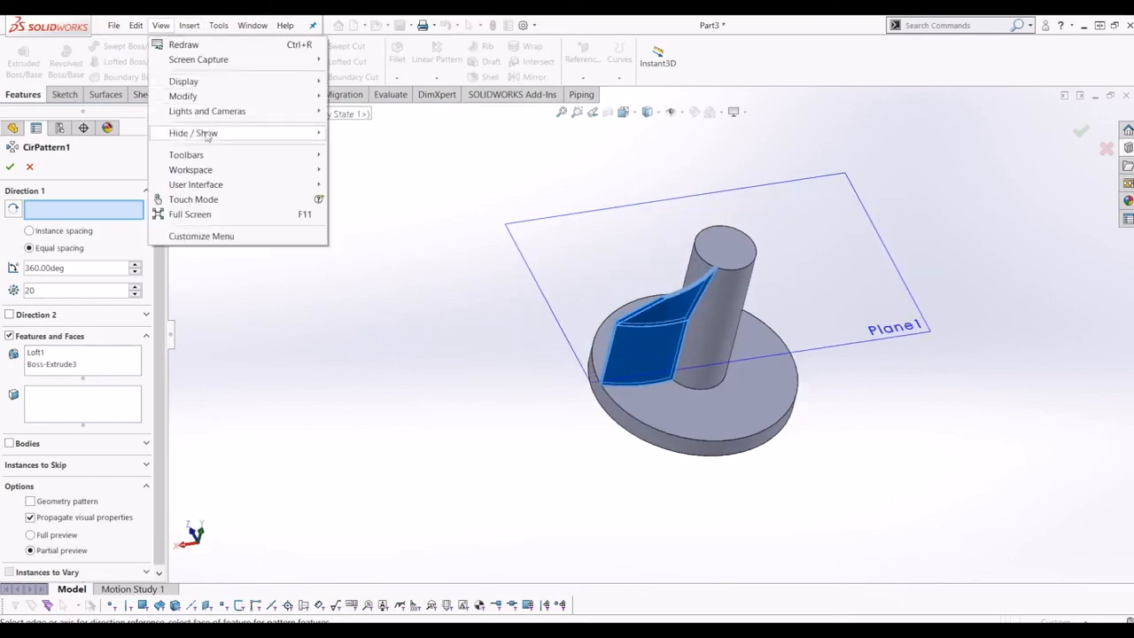
pyautogui.moveTo(207, 135)
pyautogui.click(373, 178)
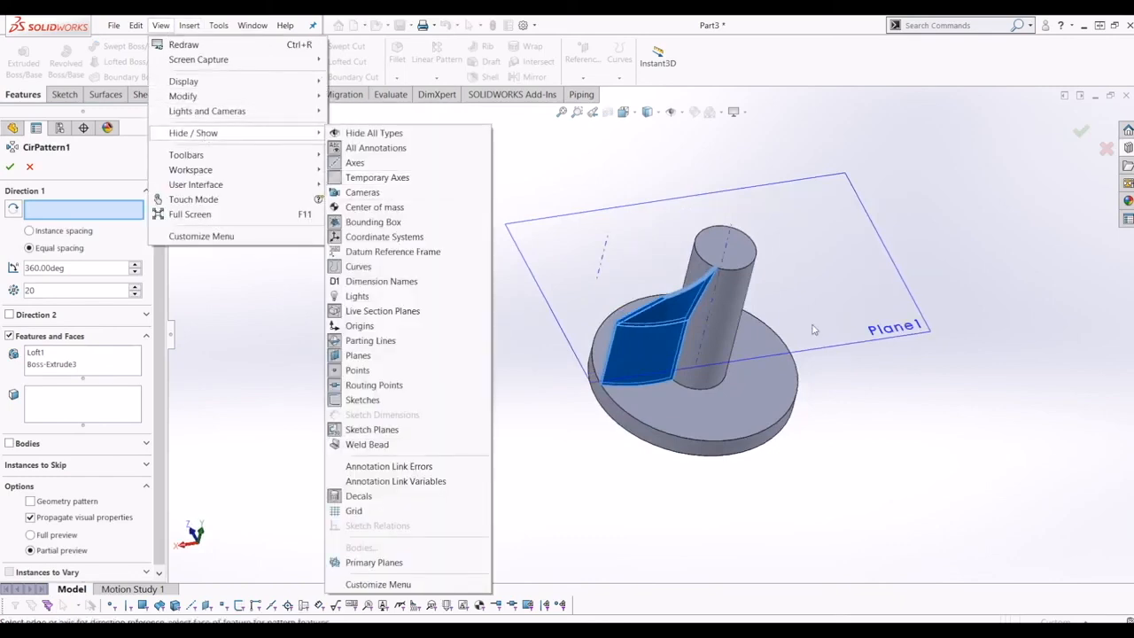
pyautogui.click(731, 245)
pyautogui.click(731, 244)
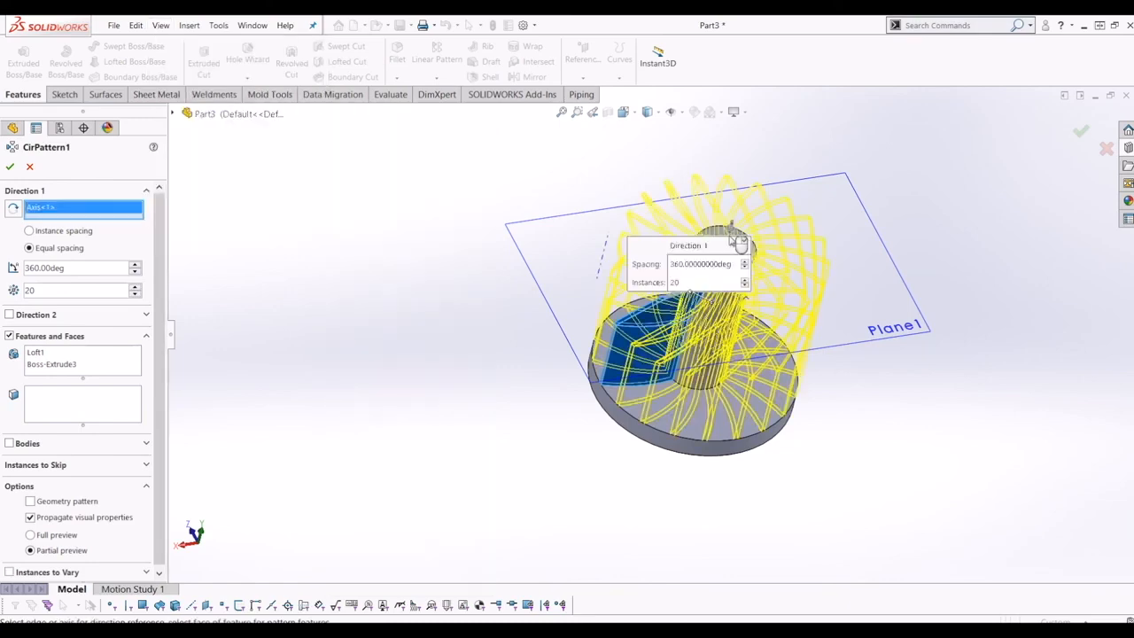
pyautogui.moveTo(715, 294); pyautogui.dragTo(750, 443, button='middle')
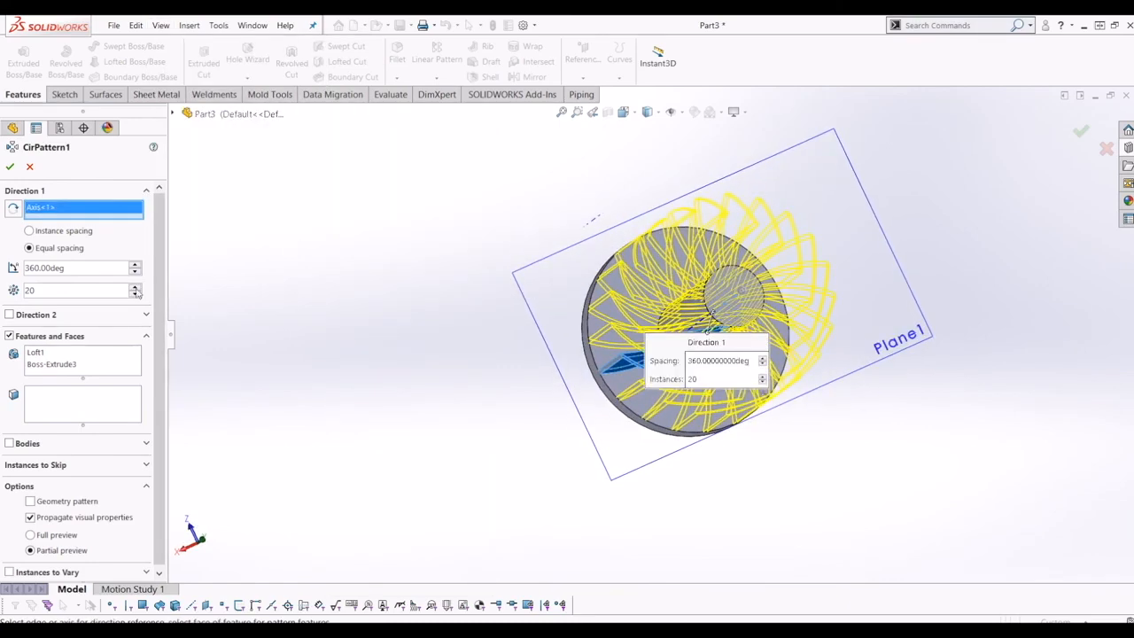
pyautogui.moveTo(850, 381); pyautogui.dragTo(742, 321, button='middle')
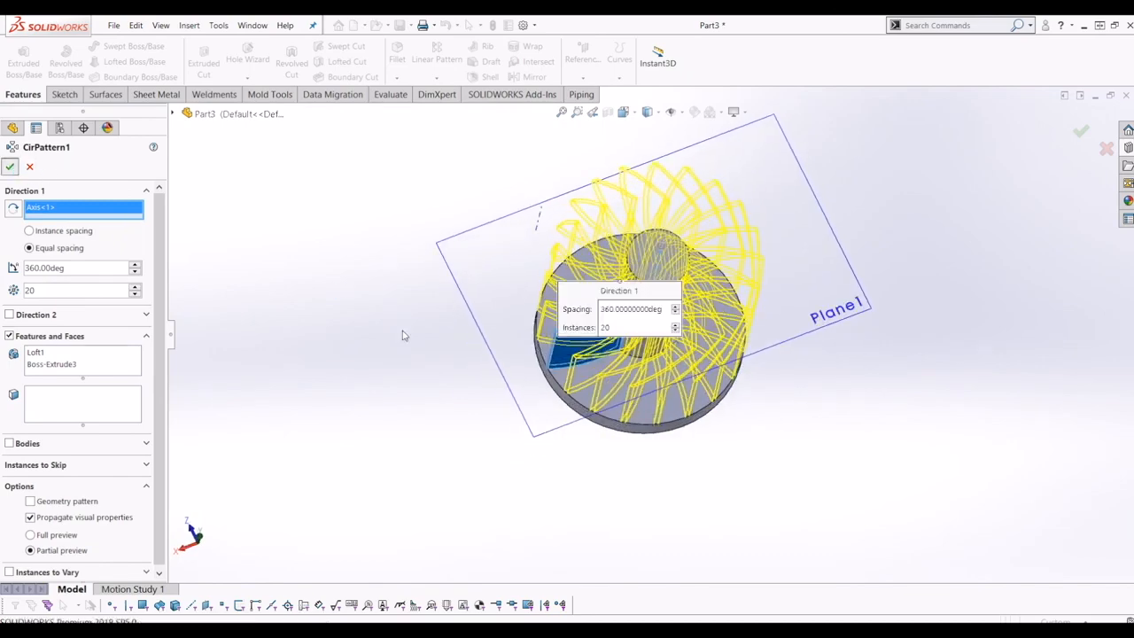
pyautogui.moveTo(400, 331); pyautogui.dragTo(689, 377, button='middle')
pyautogui.scroll(-3, 709, 293)
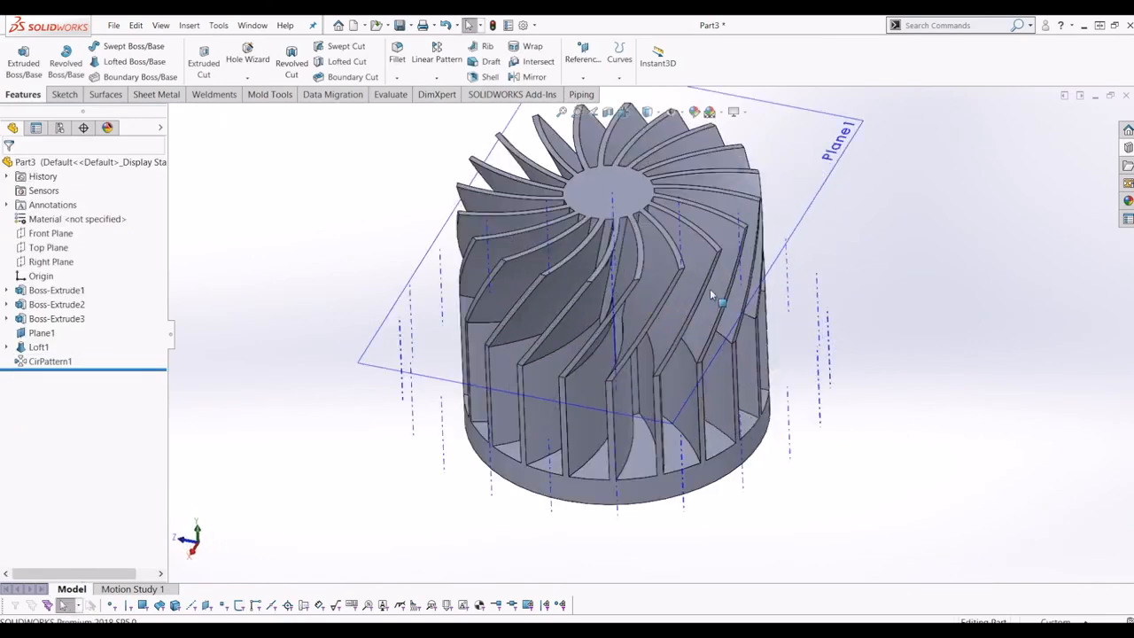
# Step: Edit the circular blade pattern and set its number of instances to 15
pyautogui.moveTo(708, 222); pyautogui.dragTo(612, 309, button='middle')
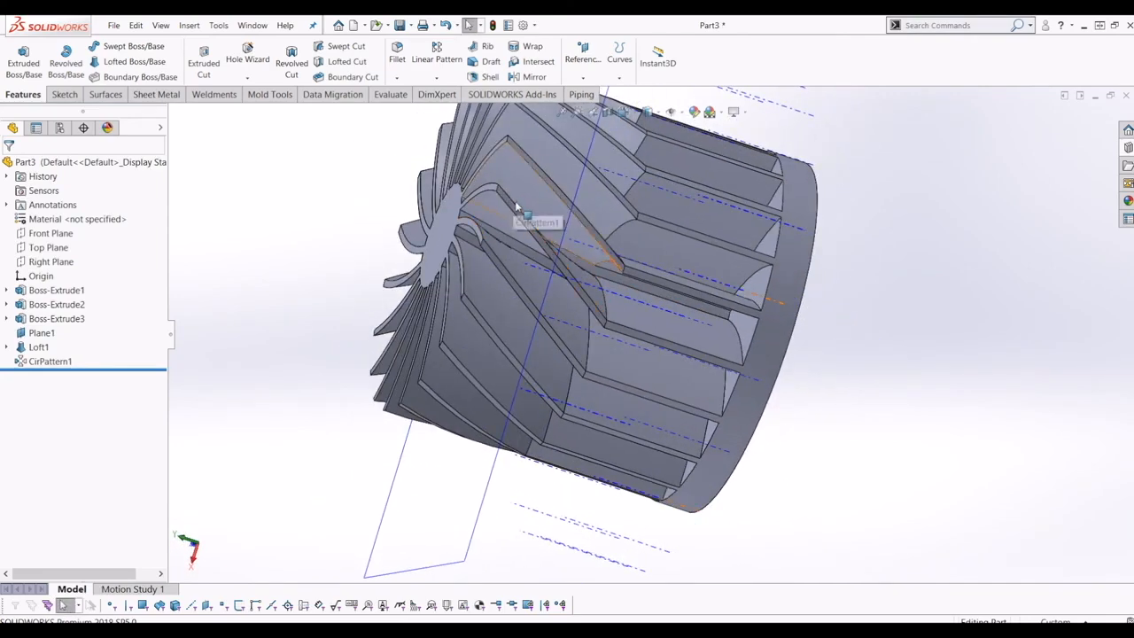
pyautogui.moveTo(554, 280); pyautogui.dragTo(566, 319, button='middle')
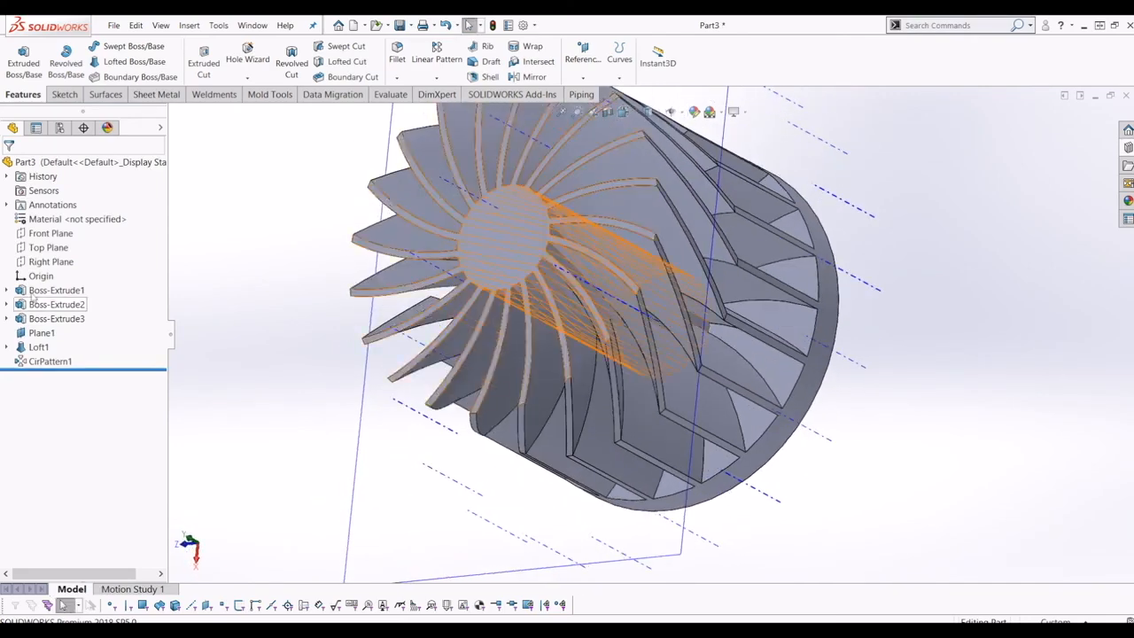
pyautogui.rightClick(50, 361)
pyautogui.click(59, 339)
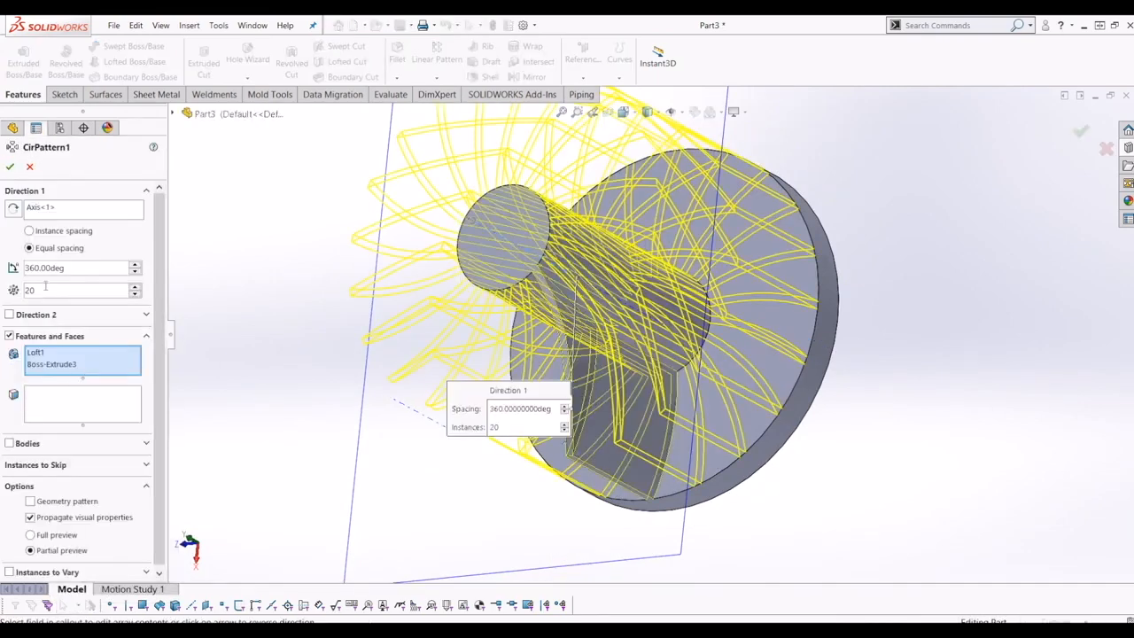
pyautogui.write('15')
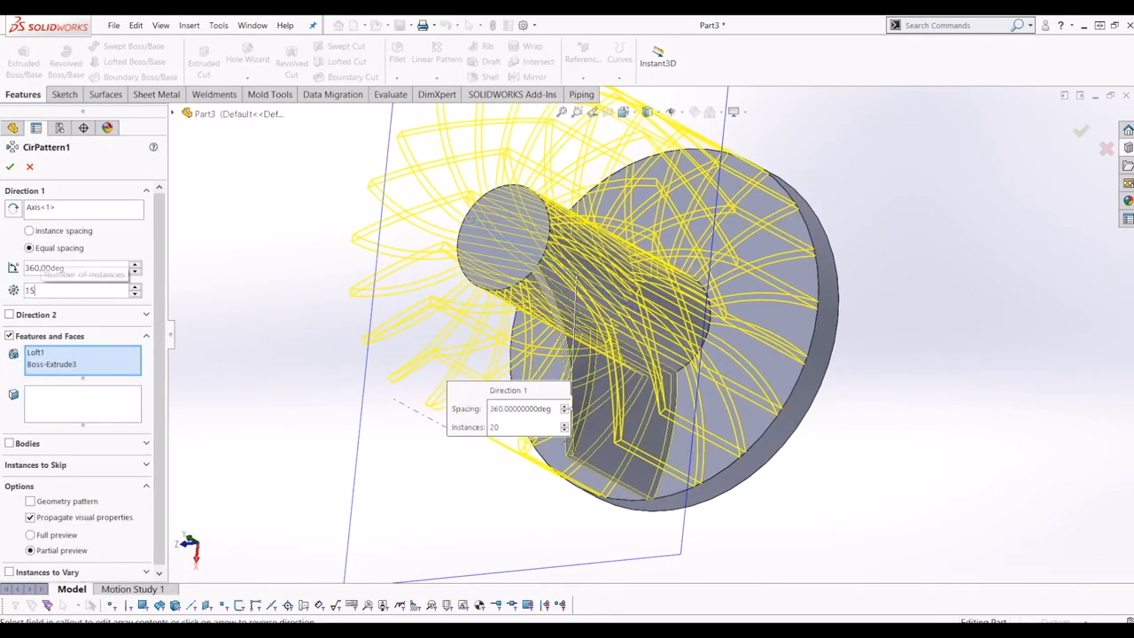
pyautogui.click(10, 166)
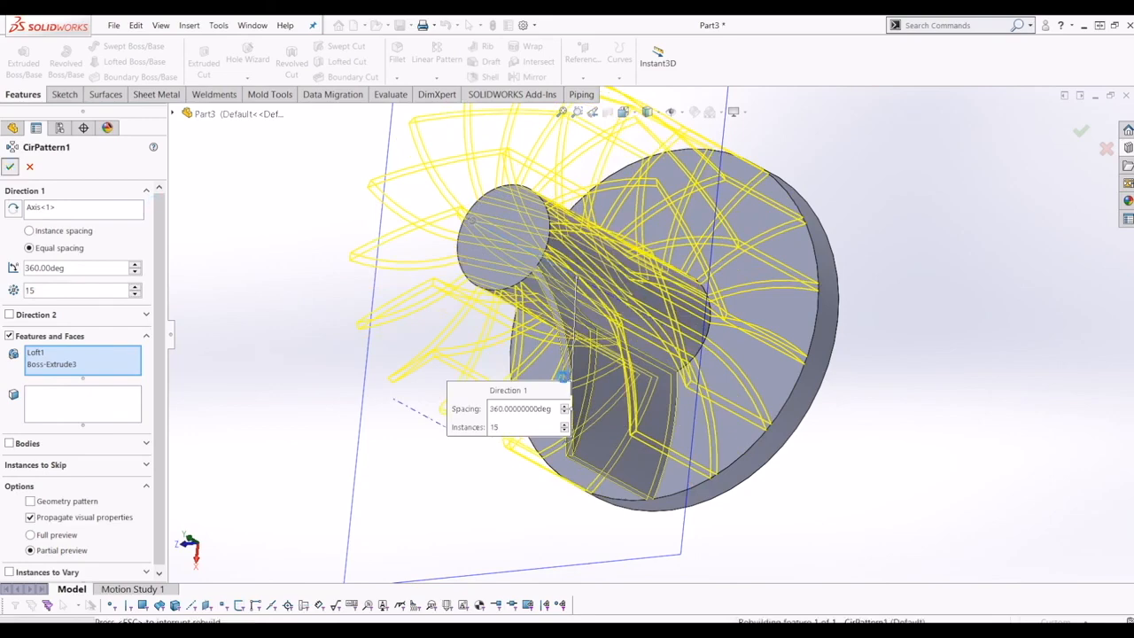
# Step: Inspect the patterned impeller blades and shaft end from several directions, near and far
pyautogui.moveTo(585, 221); pyautogui.dragTo(656, 266, button='middle')
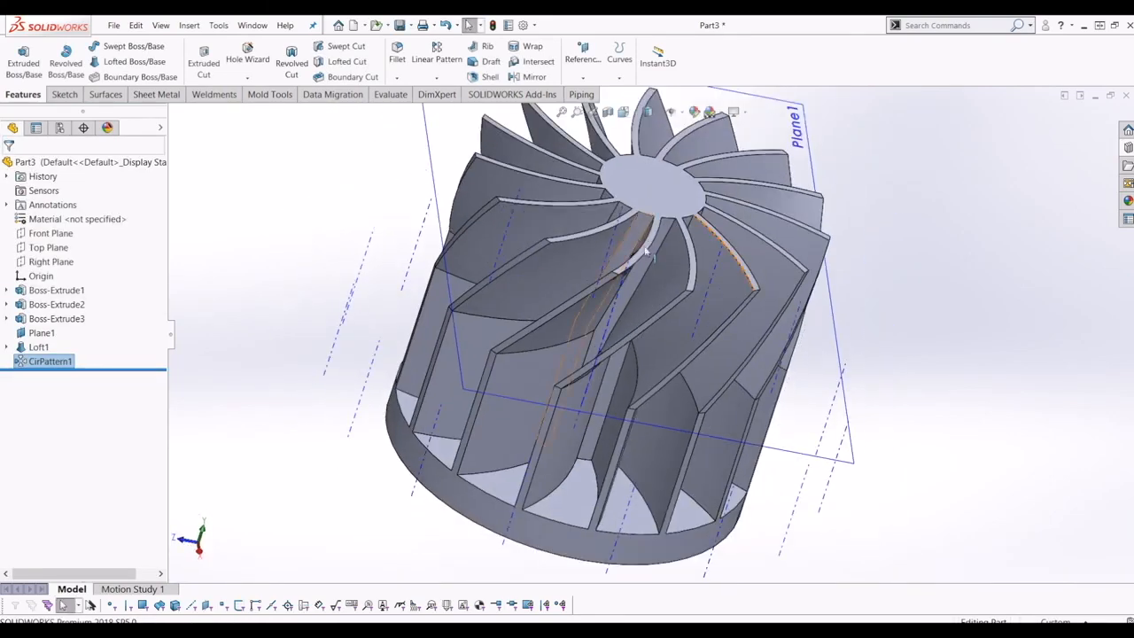
pyautogui.scroll(4, 699, 345)
pyautogui.moveTo(700, 345)
pyautogui.mouseDown(button='middle')
pyautogui.moveTo(519, 327)
pyautogui.moveTo(422, 390)
pyautogui.moveTo(243, 446)
pyautogui.moveTo(517, 398)
pyautogui.moveTo(610, 422)
pyautogui.moveTo(700, 522)
pyautogui.moveTo(558, 256)
pyautogui.moveTo(579, 144)
pyautogui.moveTo(703, 329)
pyautogui.mouseUp(button='middle')
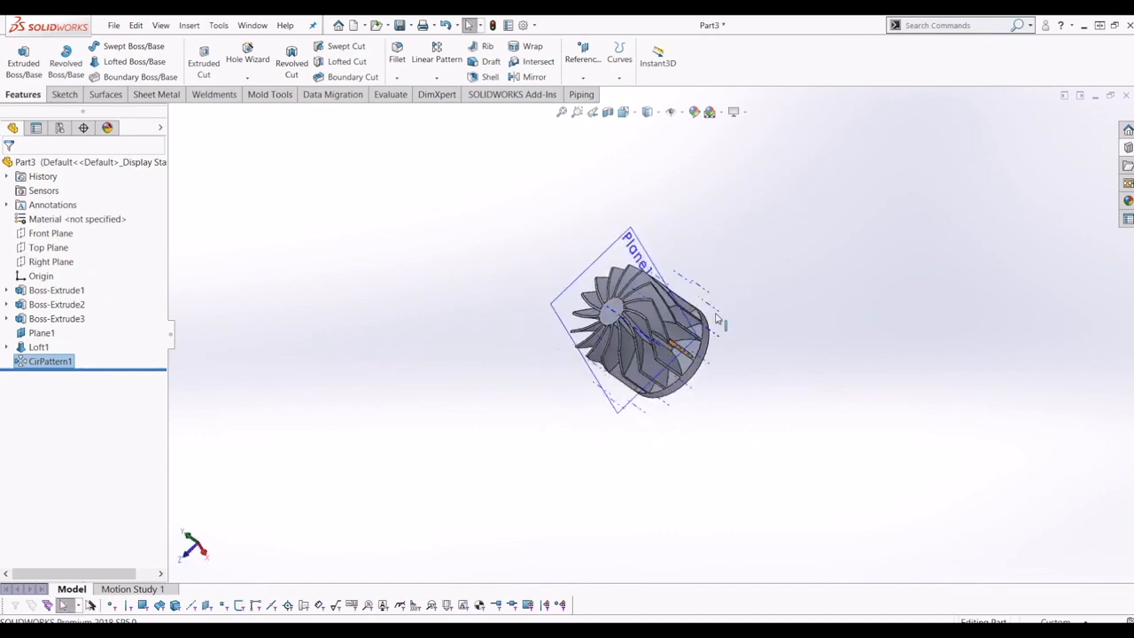
pyautogui.press('f')
pyautogui.scroll(-2, 800, 389)
pyautogui.moveTo(800, 388); pyautogui.dragTo(848, 304, button='middle')
pyautogui.moveTo(731, 405); pyautogui.dragTo(678, 278, button='middle')
pyautogui.scroll(4, 613, 454)
pyautogui.scroll(-5, 731, 330)
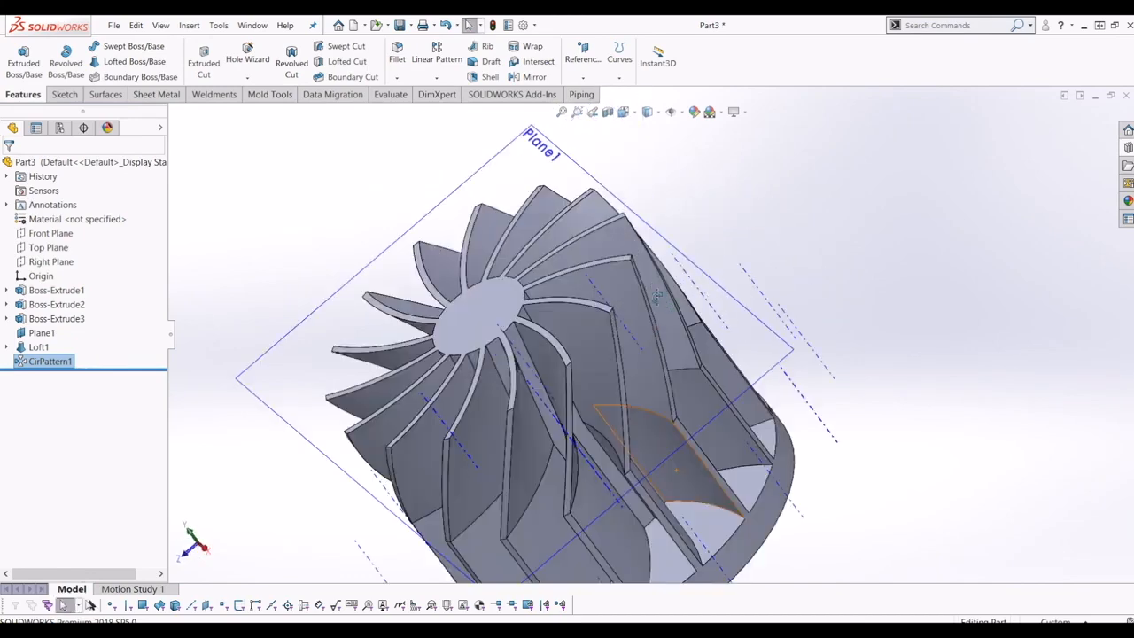
pyautogui.moveTo(613, 345); pyautogui.dragTo(569, 319, button='middle')
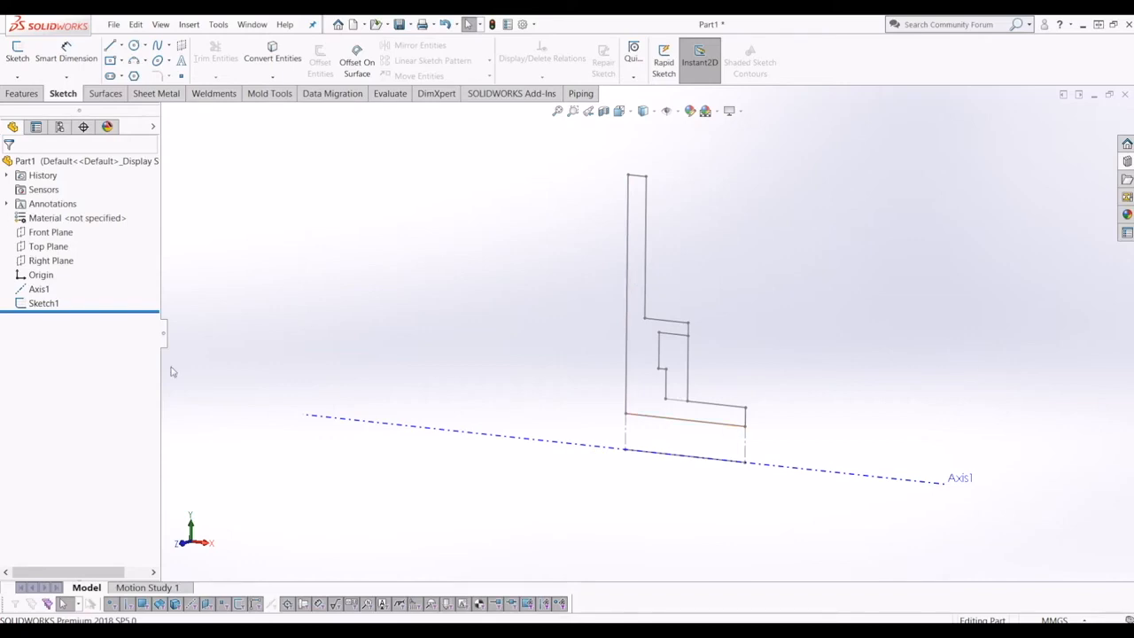
# Step: In Part1, examine Axis1 with the Front Plane and Top Plane, and open Sketch1
pyautogui.click(40, 289)
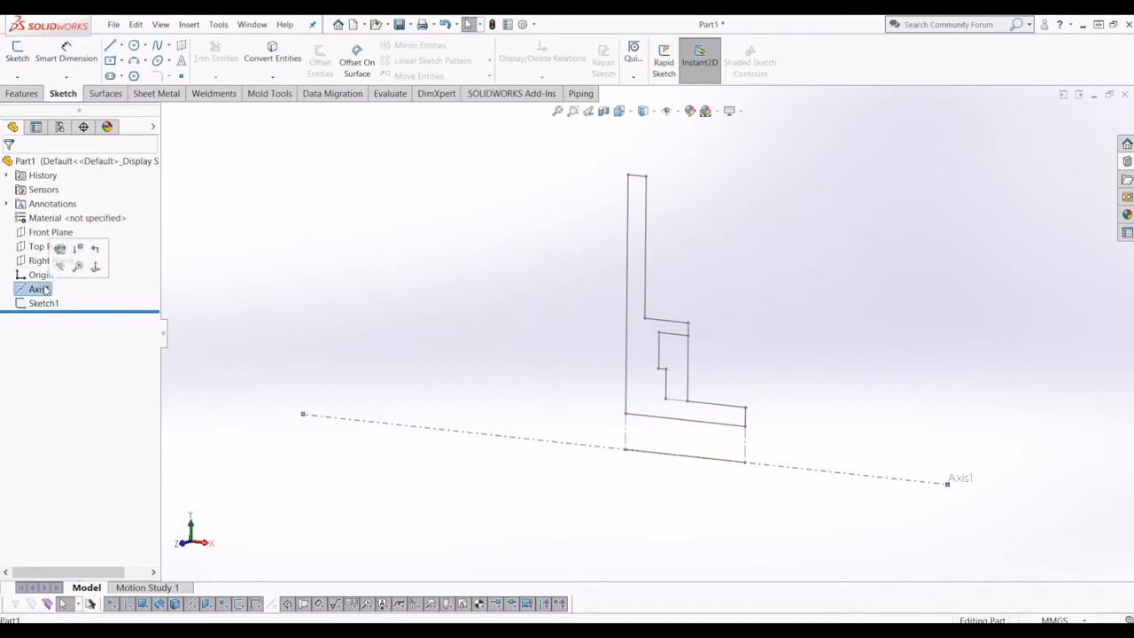
pyautogui.click(51, 232)
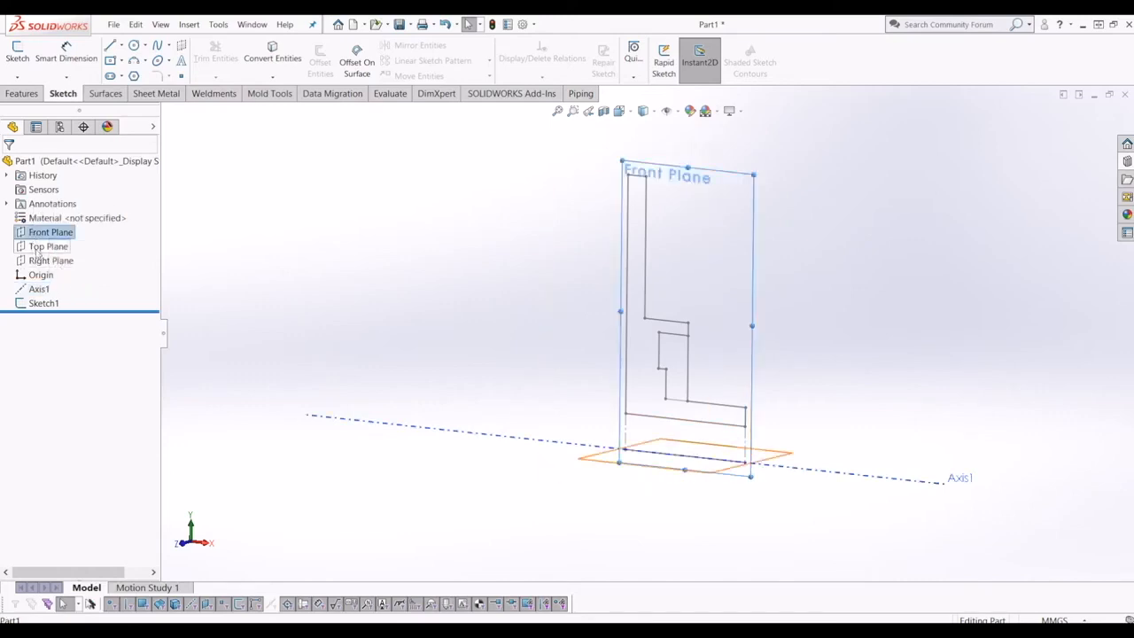
pyautogui.keyDown('ctrl'); pyautogui.click(49, 247); pyautogui.keyUp('ctrl')
pyautogui.moveTo(704, 455)
pyautogui.mouseDown(button='middle')
pyautogui.moveTo(623, 464)
pyautogui.moveTo(663, 457)
pyautogui.moveTo(704, 474)
pyautogui.mouseUp(button='middle')
pyautogui.doubleClick(48, 303)
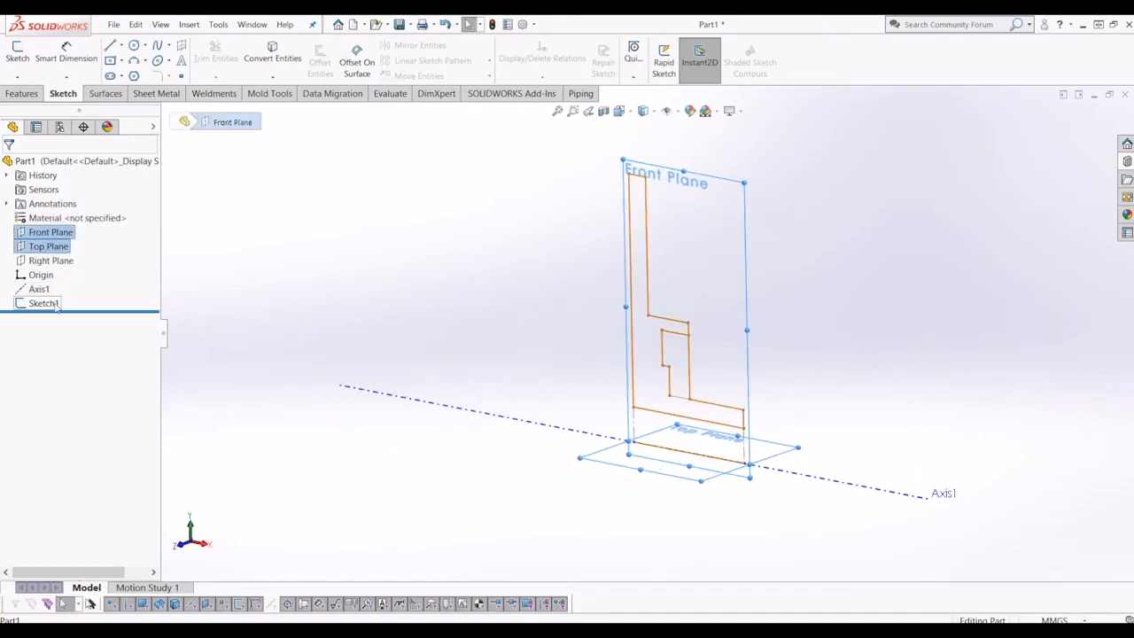
# Step: Open Sketch1 for editing and view the profile straight on from the front
pyautogui.click(226, 240)
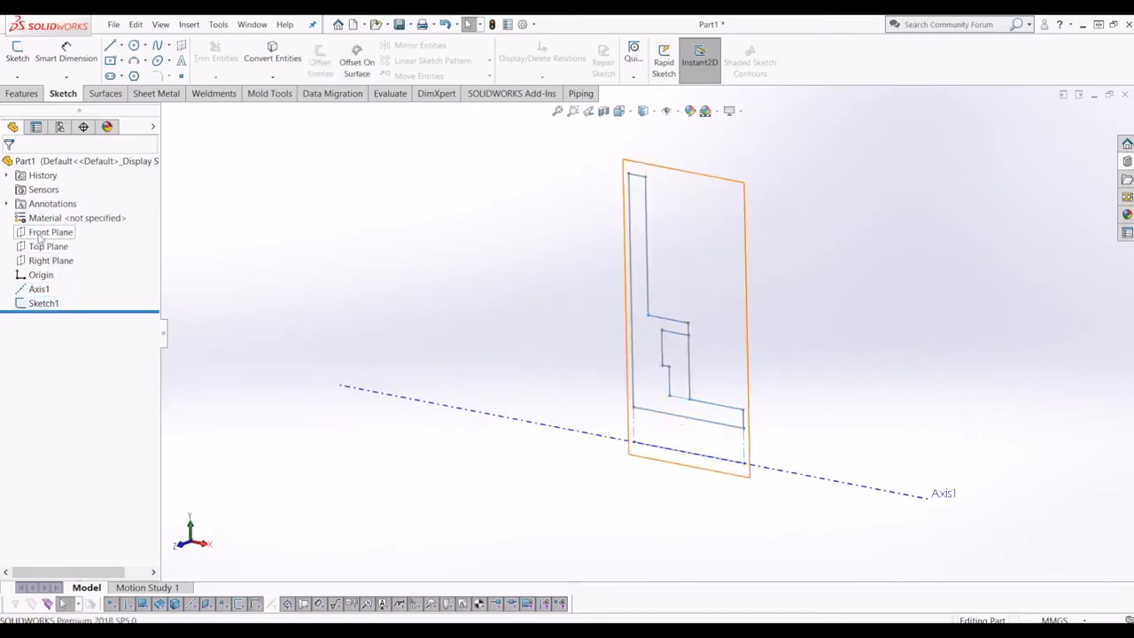
pyautogui.rightClick(20, 306)
pyautogui.click(30, 263)
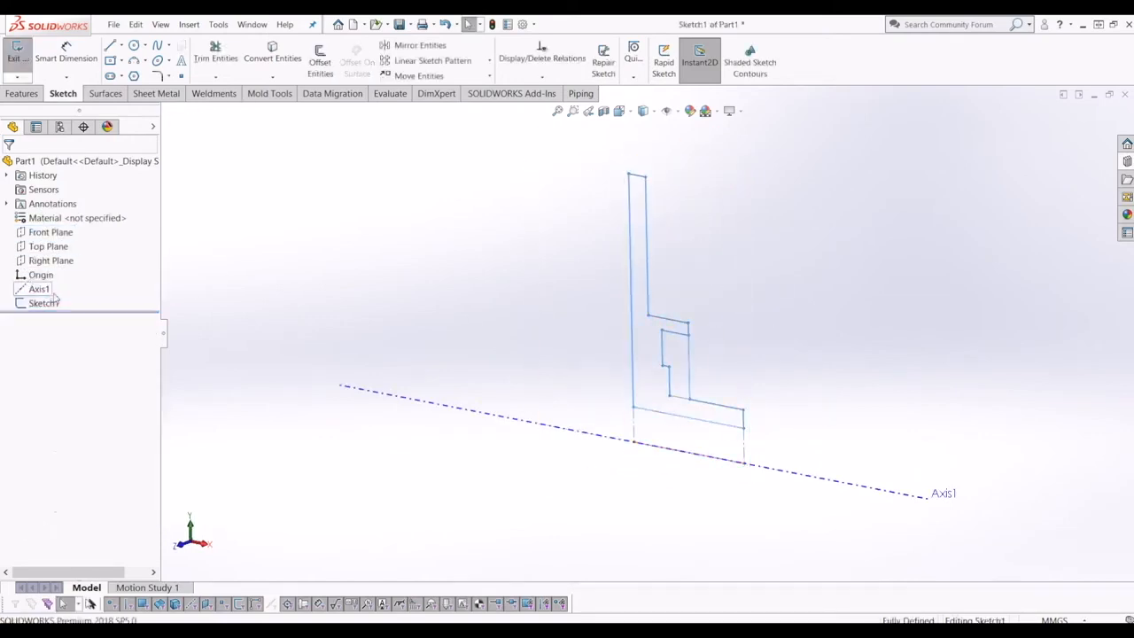
pyautogui.press('space')
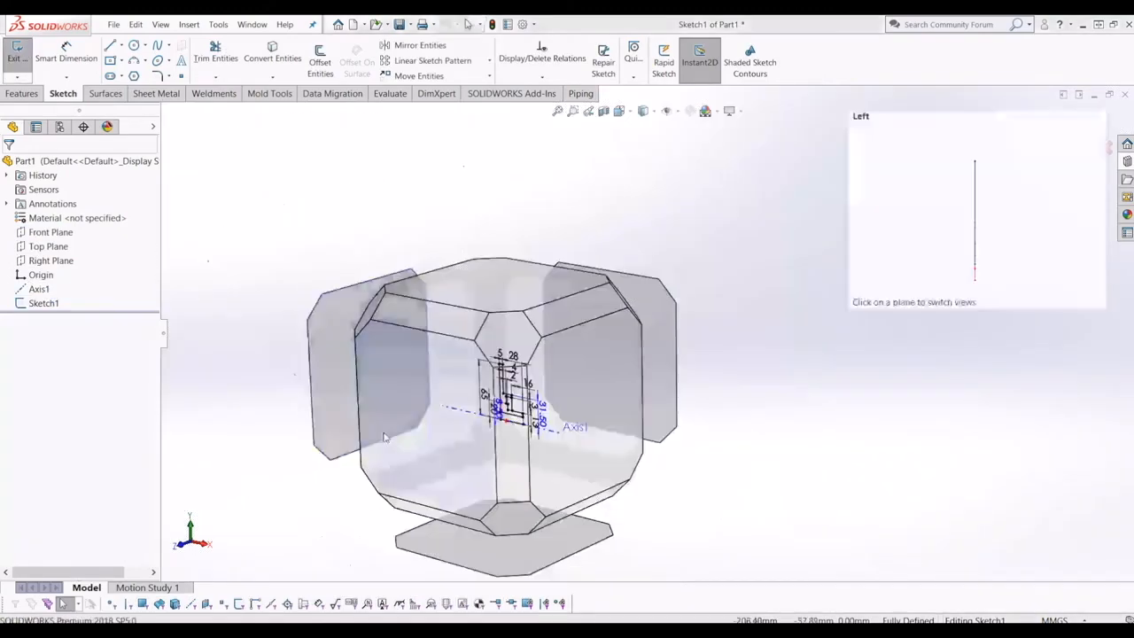
pyautogui.click(508, 354)
pyautogui.scroll(-3, 773, 346)
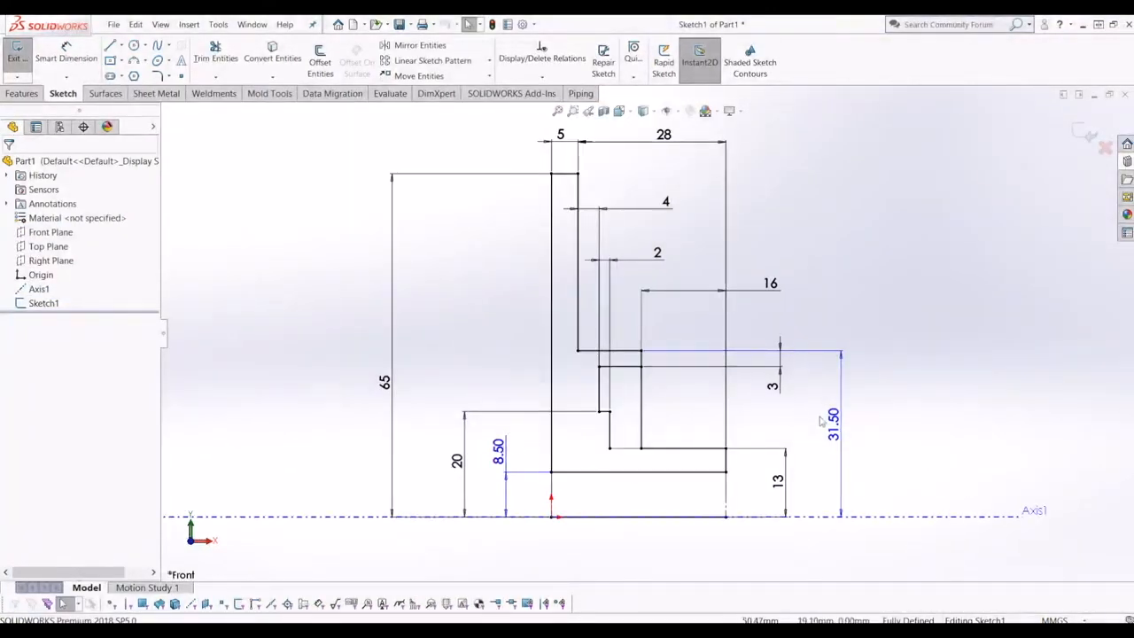
# Step: Reposition the 31.50, 16 and 20 dimensions around the profile, check the sketch, and close it
pyautogui.moveTo(841, 423); pyautogui.dragTo(863, 425)
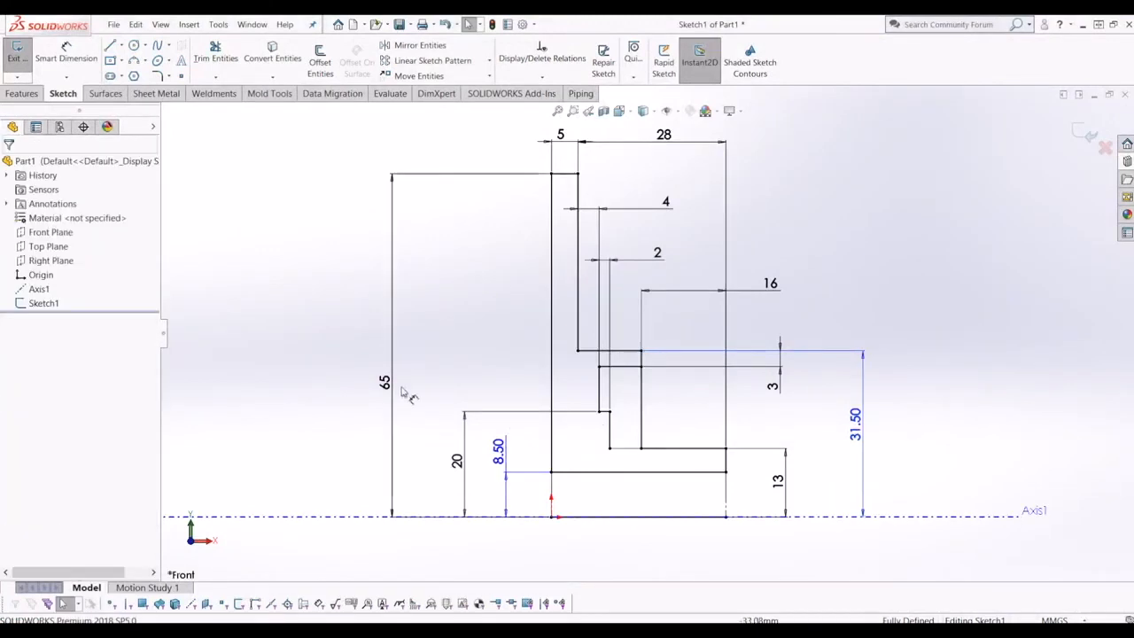
pyautogui.click(552, 492)
pyautogui.keyDown('ctrl'); pyautogui.click(730, 491); pyautogui.keyUp('ctrl')
pyautogui.click(580, 493)
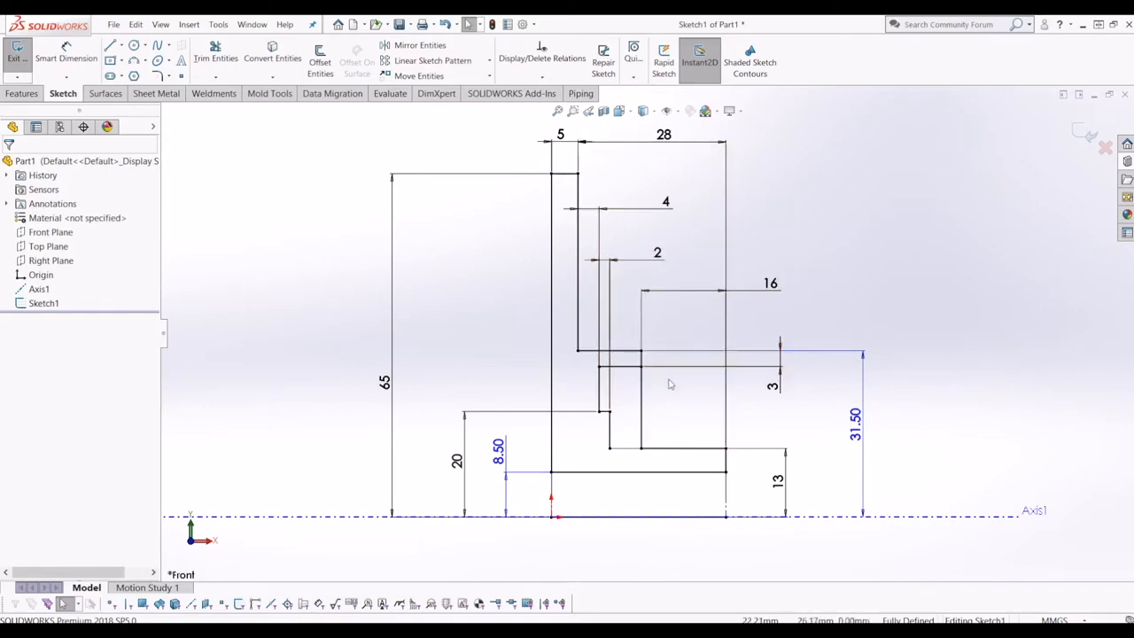
pyautogui.moveTo(770, 282)
pyautogui.mouseDown()
pyautogui.moveTo(732, 296)
pyautogui.moveTo(694, 405)
pyautogui.moveTo(682, 399)
pyautogui.mouseUp()
pyautogui.click(784, 287)
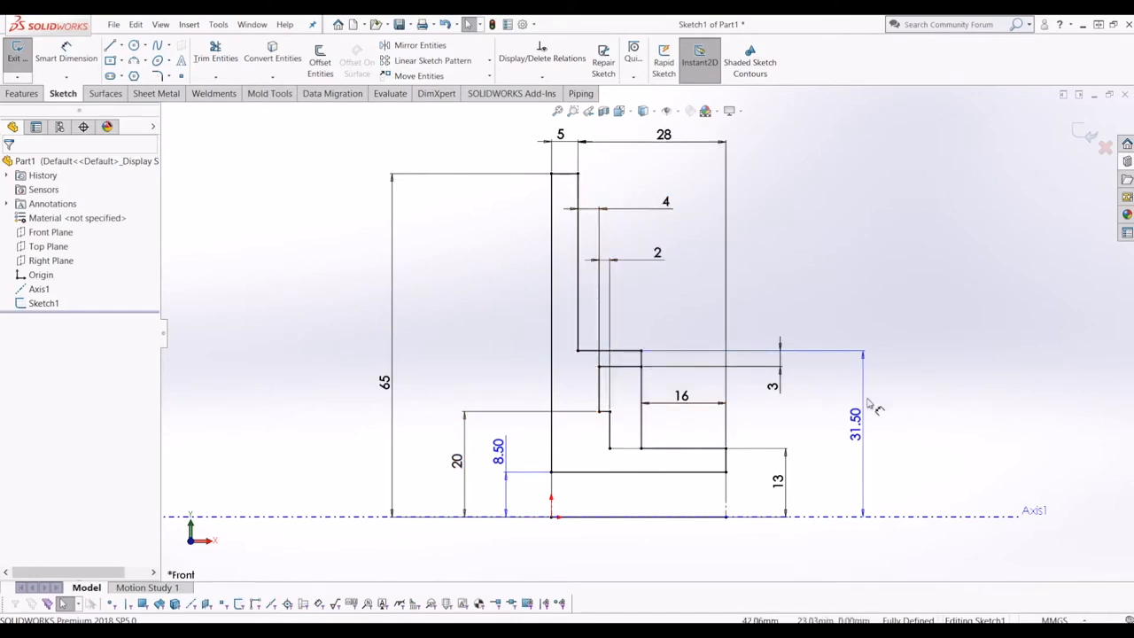
pyautogui.click(861, 439)
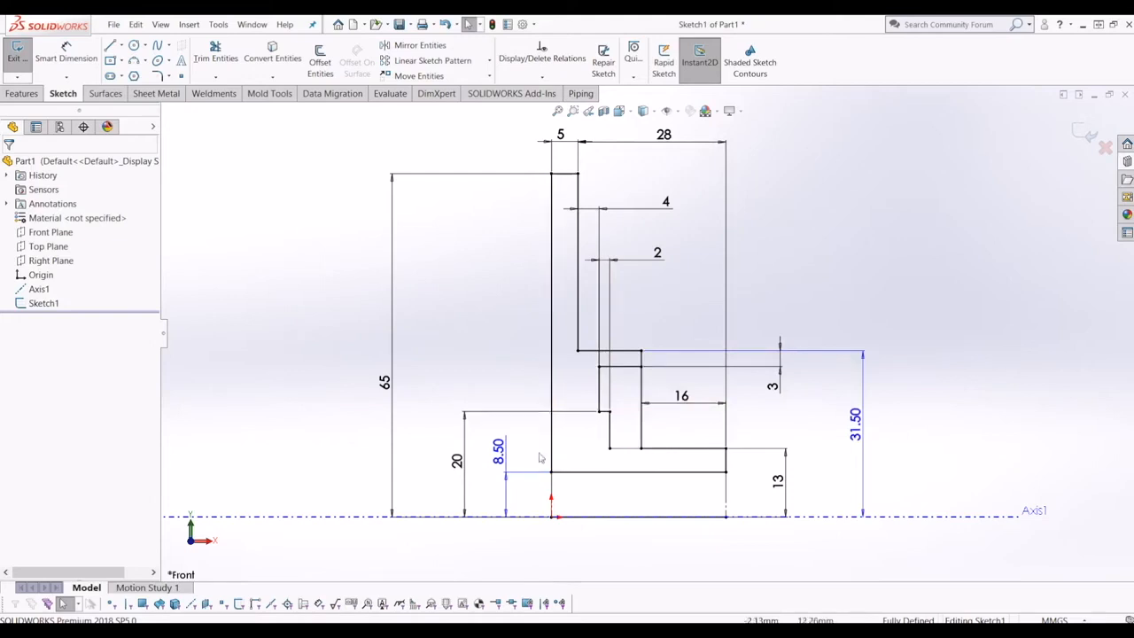
pyautogui.click(457, 451)
pyautogui.click(471, 339)
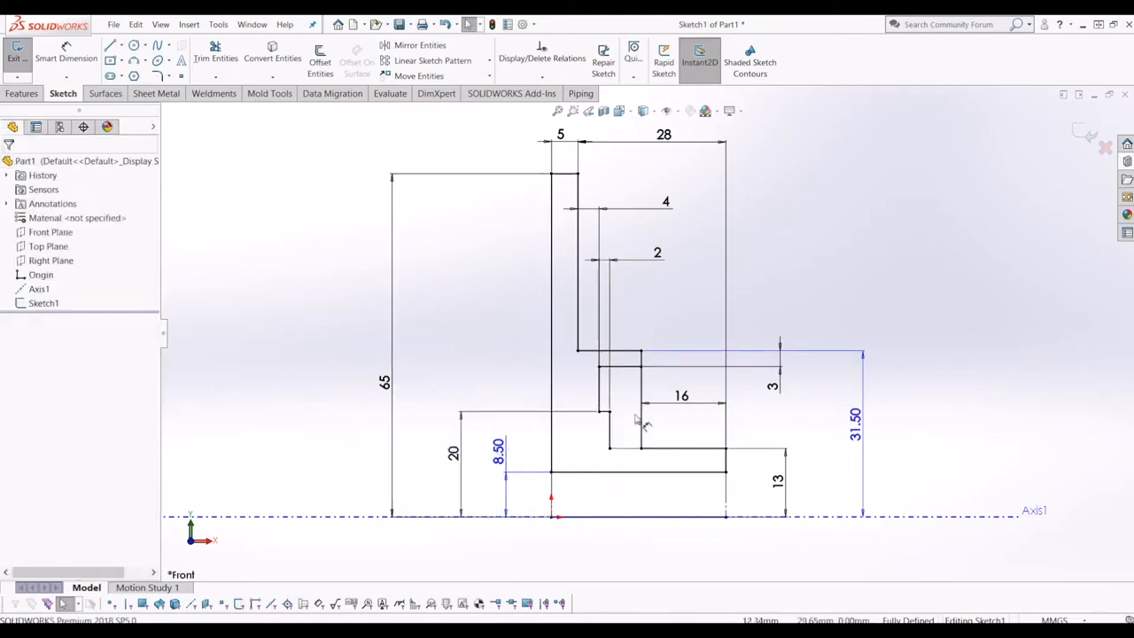
pyautogui.press('f')
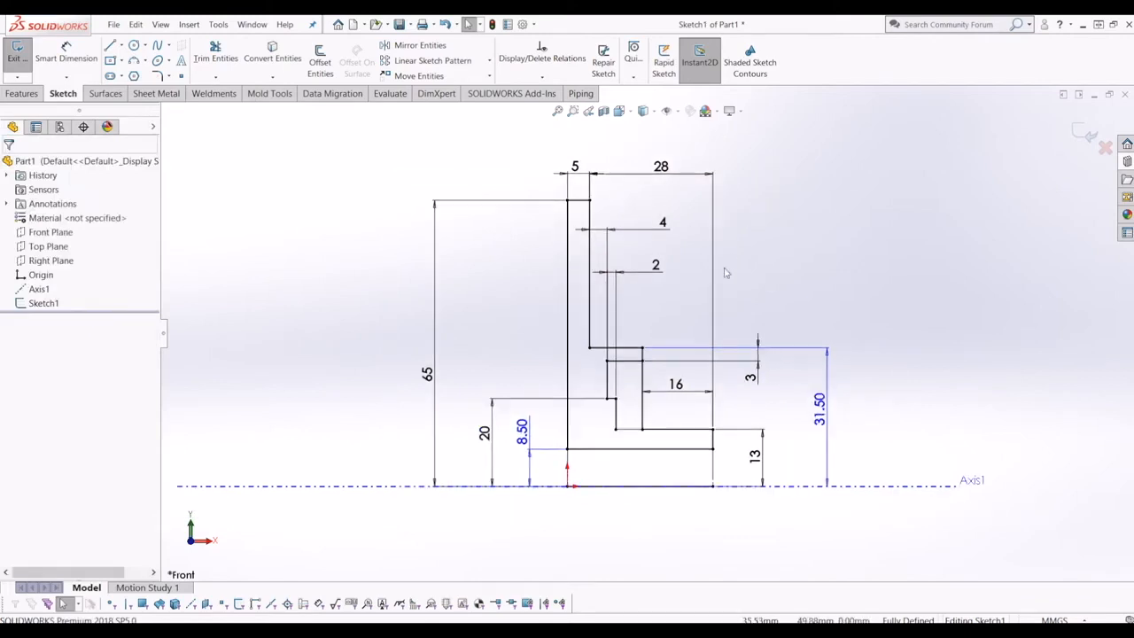
pyautogui.scroll(-1, 721, 275)
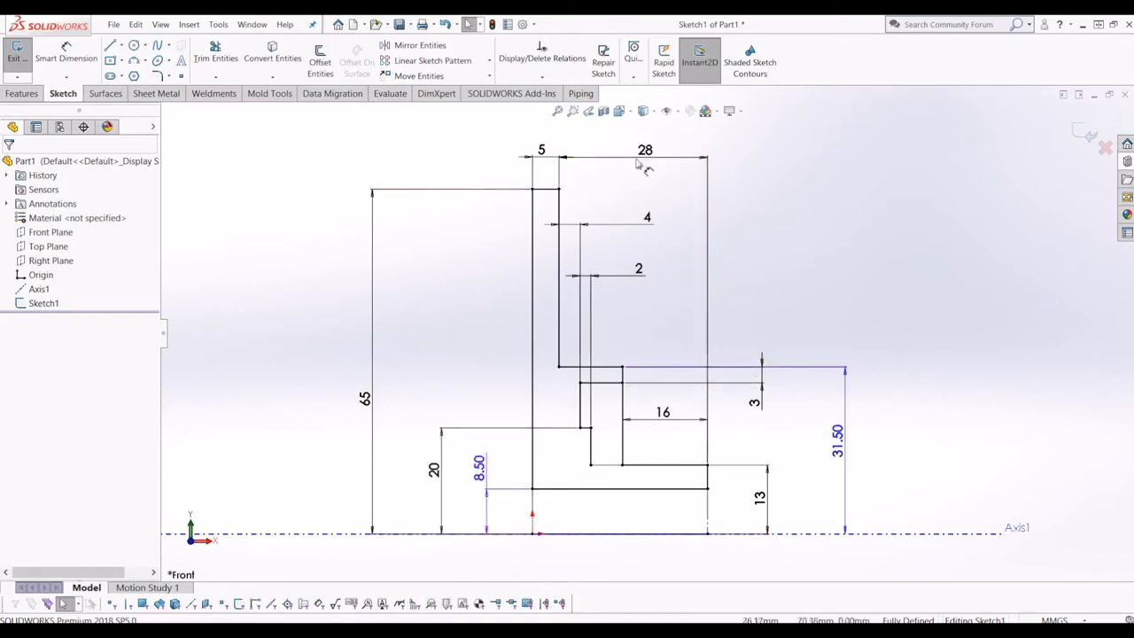
pyautogui.click(1083, 133)
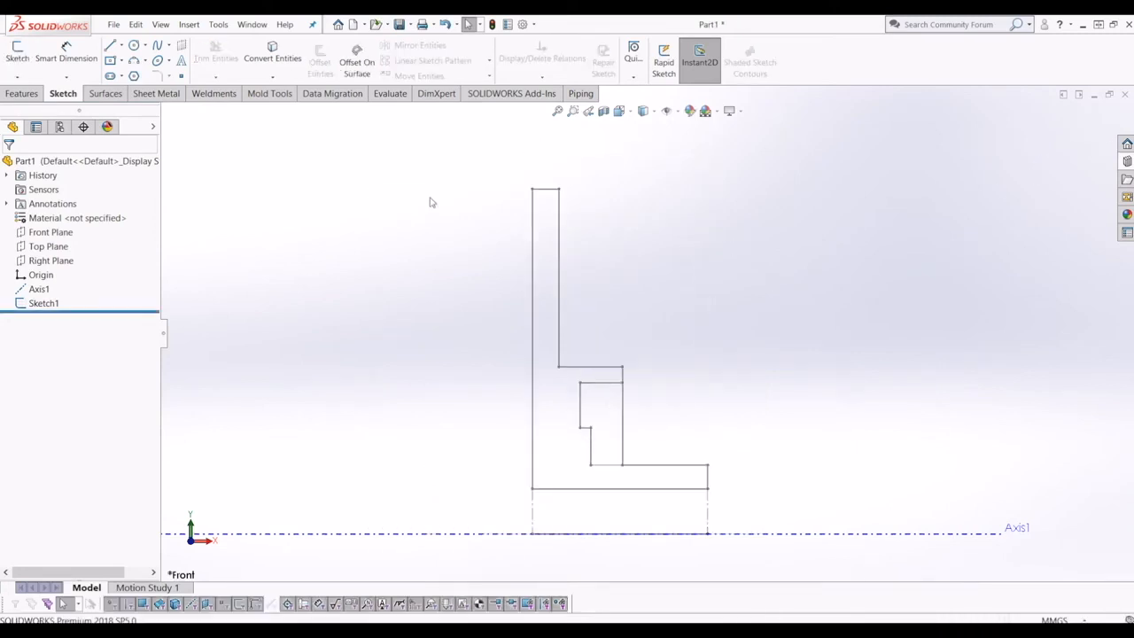
# Step: Start a revolved boss from the profile sketch and replace the picked profile line with Axis1 as axis of revolution
pyautogui.click(22, 93)
pyautogui.click(66, 55)
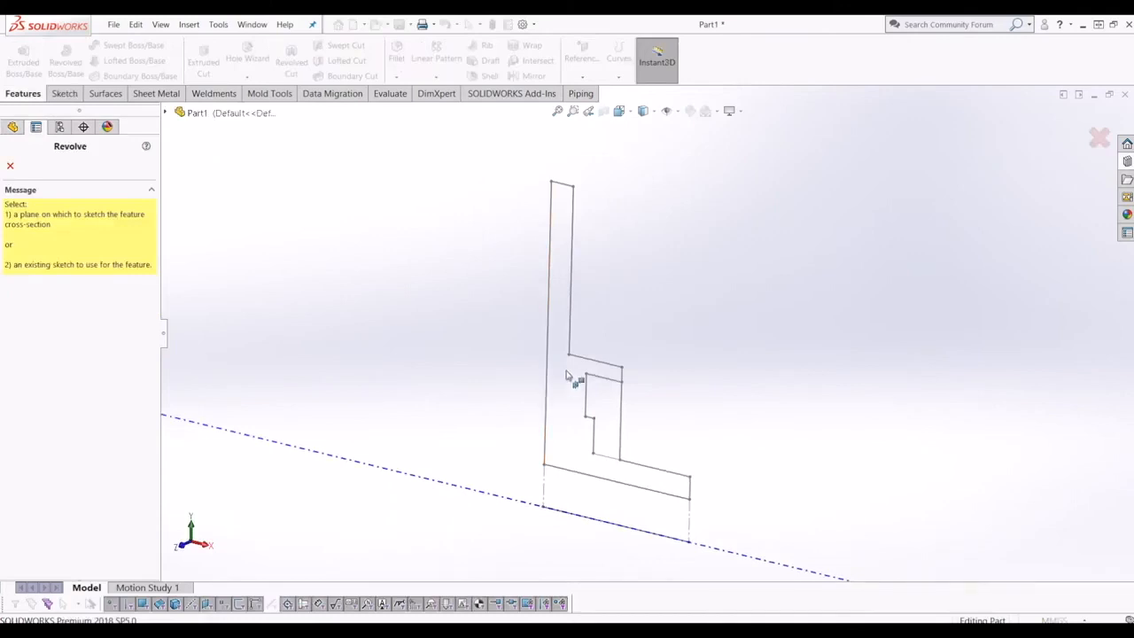
pyautogui.click(546, 379)
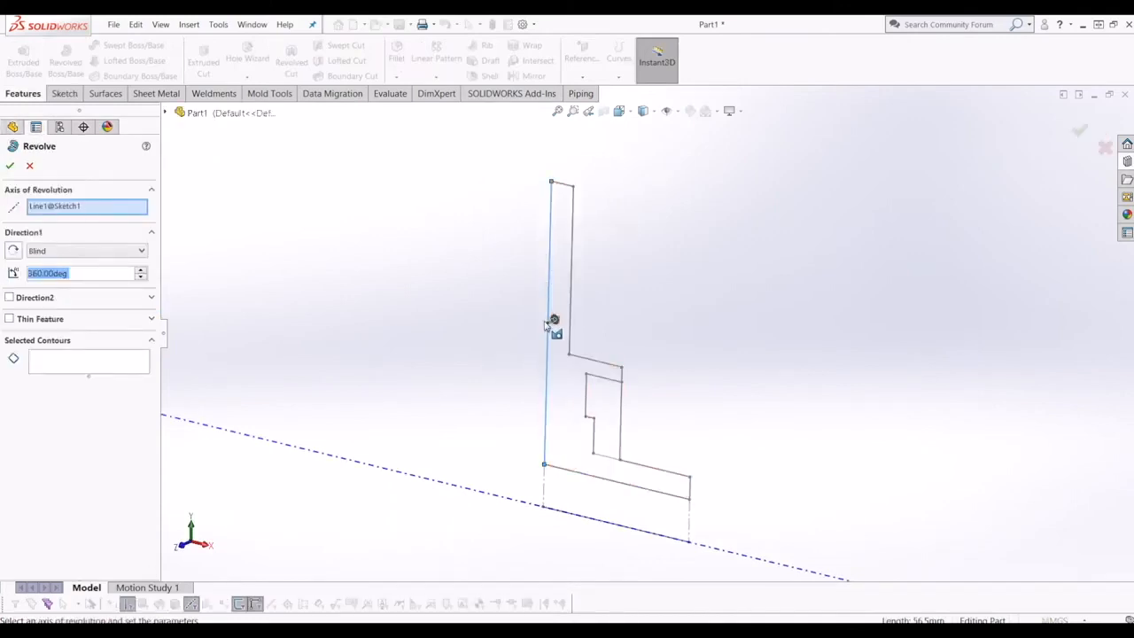
pyautogui.rightClick(64, 206)
pyautogui.click(98, 213)
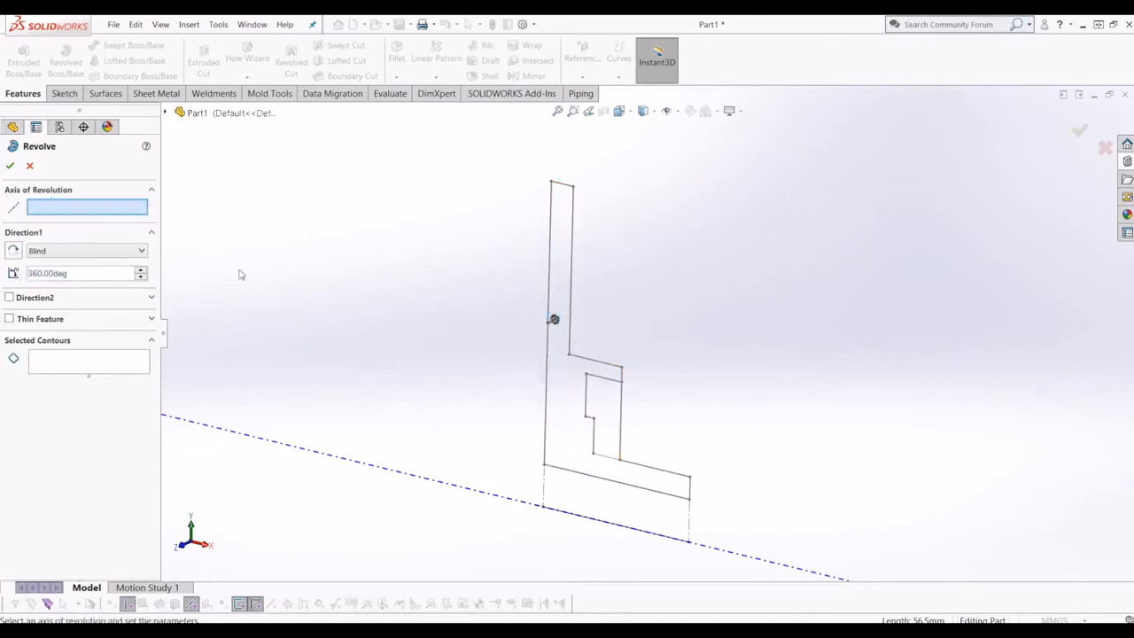
pyautogui.scroll(3, 643, 504)
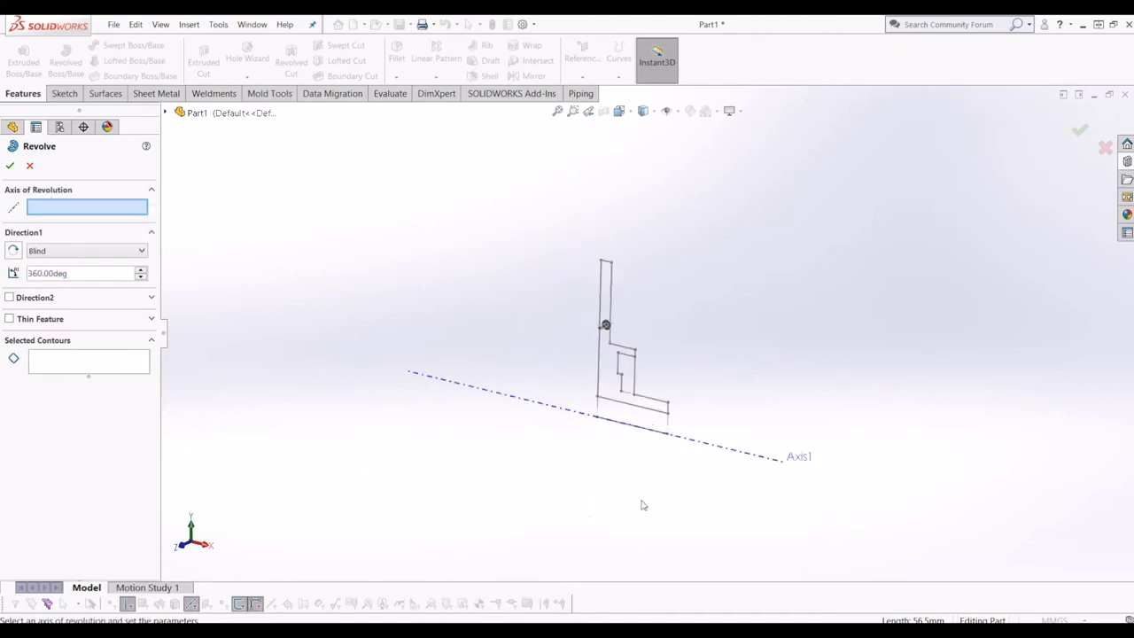
pyautogui.click(744, 456)
pyautogui.scroll(-2, 744, 318)
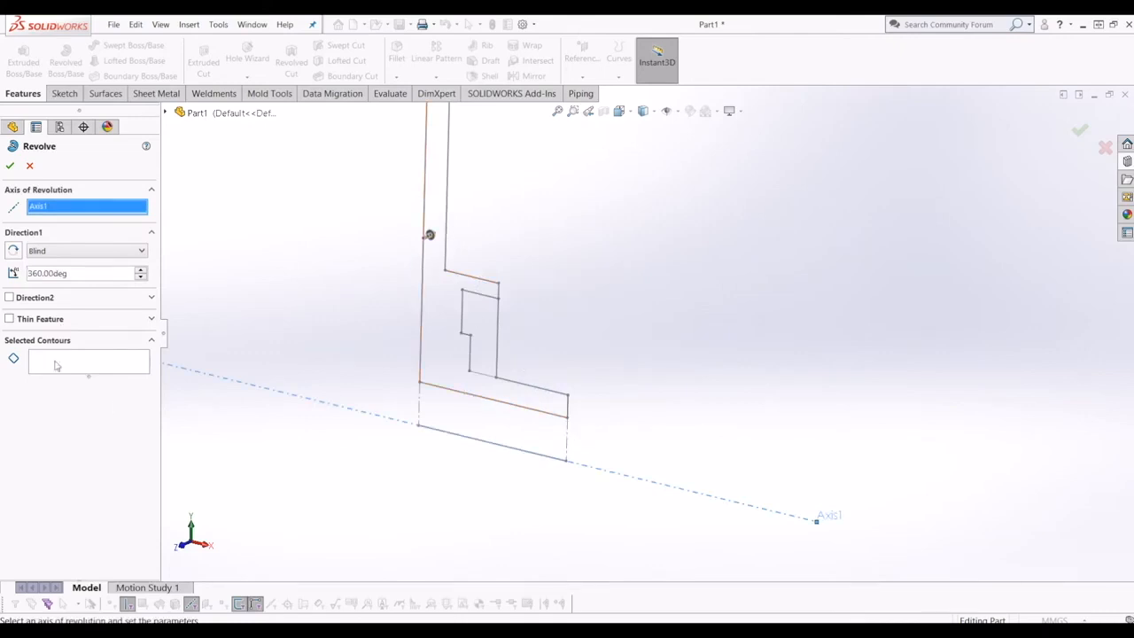
# Step: Choose the L-shaped outer region of the profile as the contour and revolve it 360° around Axis1
pyautogui.scroll(2, 493, 257)
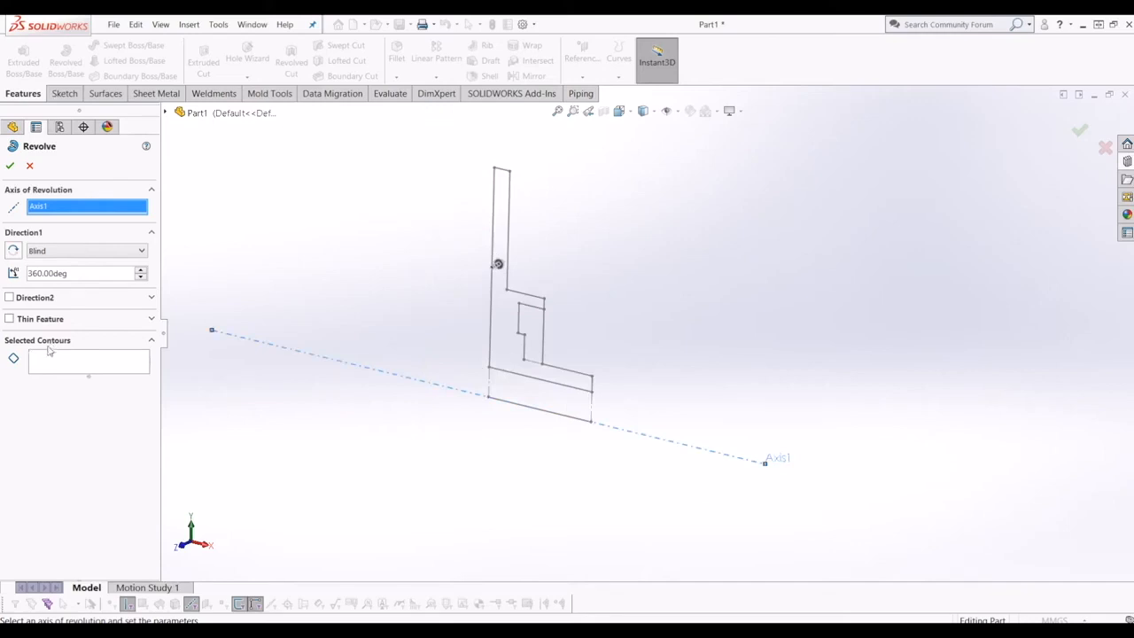
pyautogui.click(71, 366)
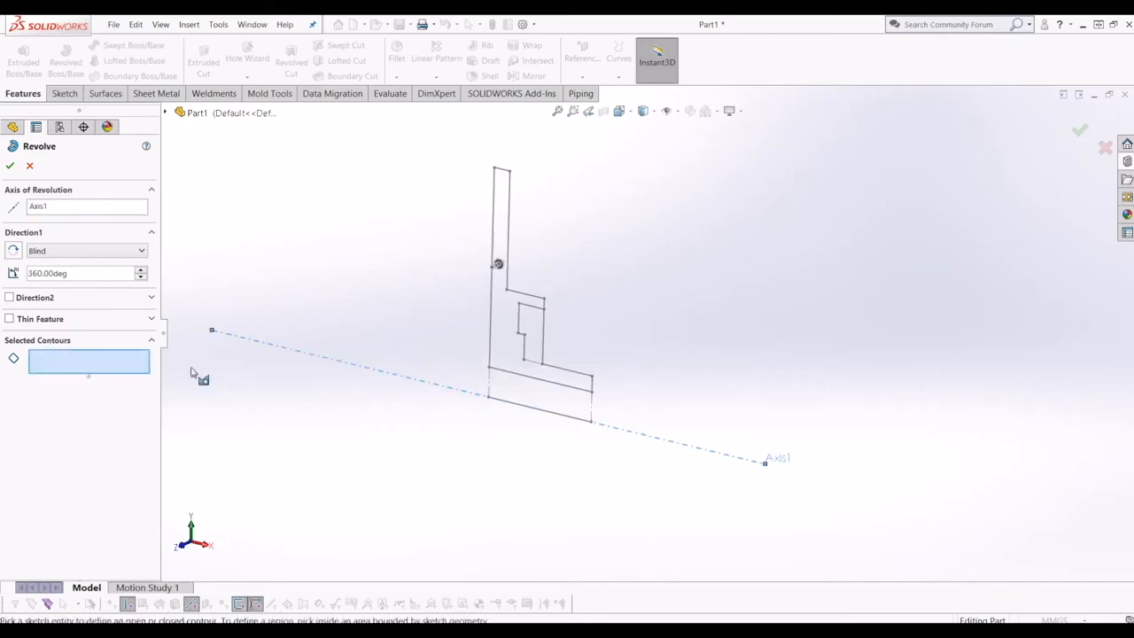
pyautogui.click(503, 321)
pyautogui.moveTo(475, 378)
pyautogui.mouseDown(button='middle')
pyautogui.moveTo(378, 405)
pyautogui.moveTo(321, 405)
pyautogui.moveTo(544, 362)
pyautogui.moveTo(621, 370)
pyautogui.moveTo(623, 431)
pyautogui.mouseUp(button='middle')
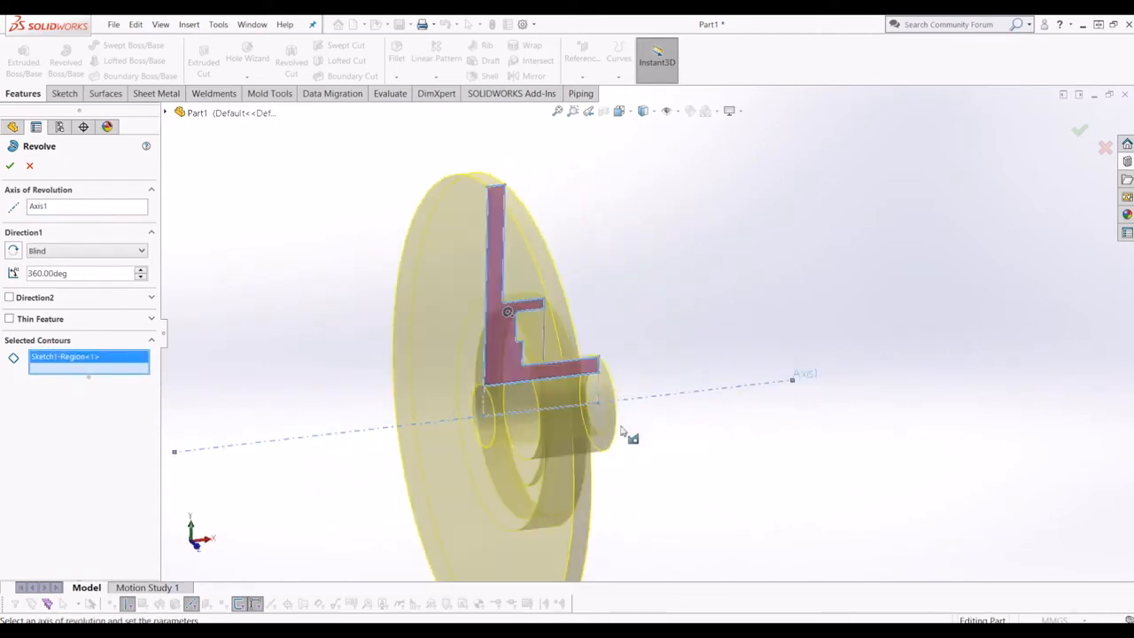
pyautogui.press('Return')
# Step: Start a new sketch on the large flat face of the revolved disc, viewed from the left
pyautogui.moveTo(744, 286); pyautogui.dragTo(579, 296, button='middle')
pyautogui.click(687, 344)
pyautogui.hotkey('ctrl', '3')
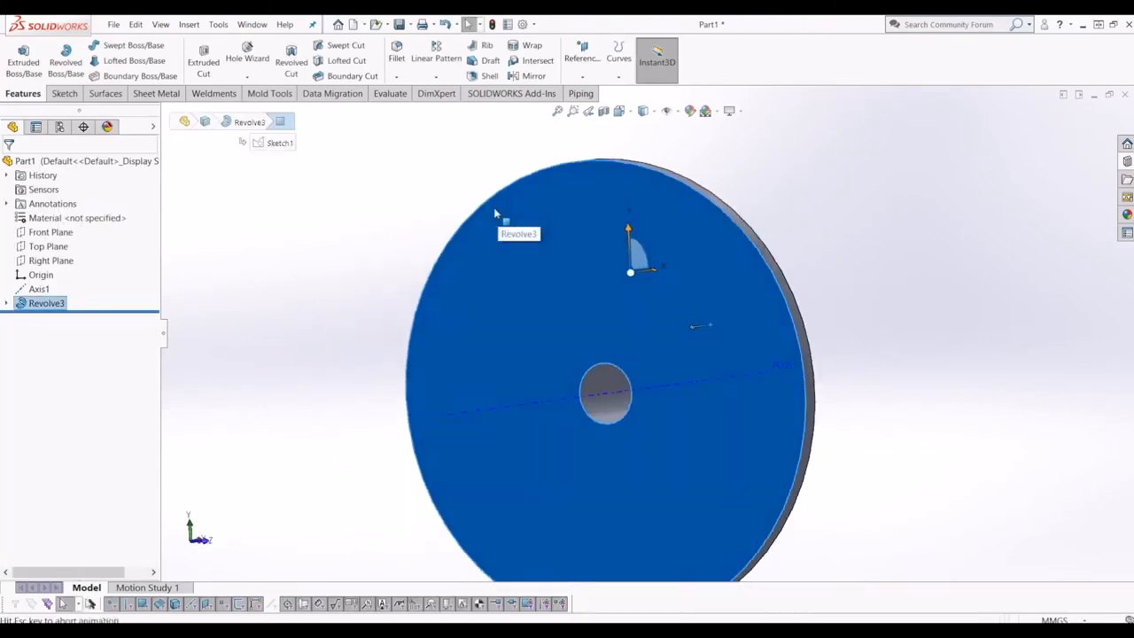
pyautogui.click(63, 93)
pyautogui.click(18, 53)
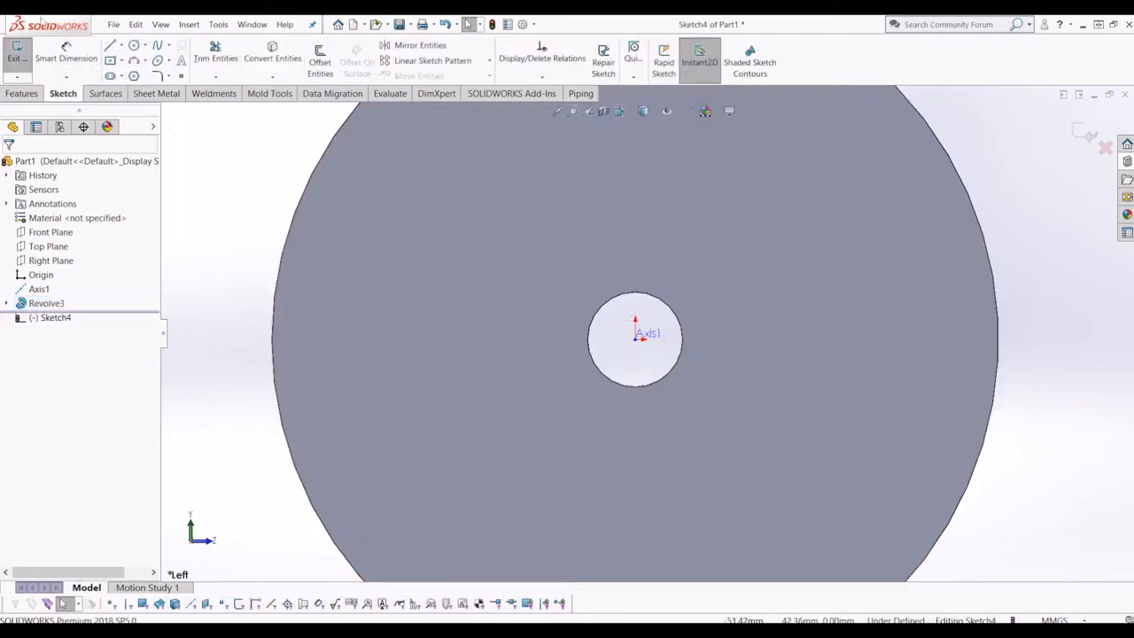
# Step: Draw a center rectangle about 3.4 by 7.3 mm, centred on the topmost point of the bore's edge
pyautogui.click(121, 60)
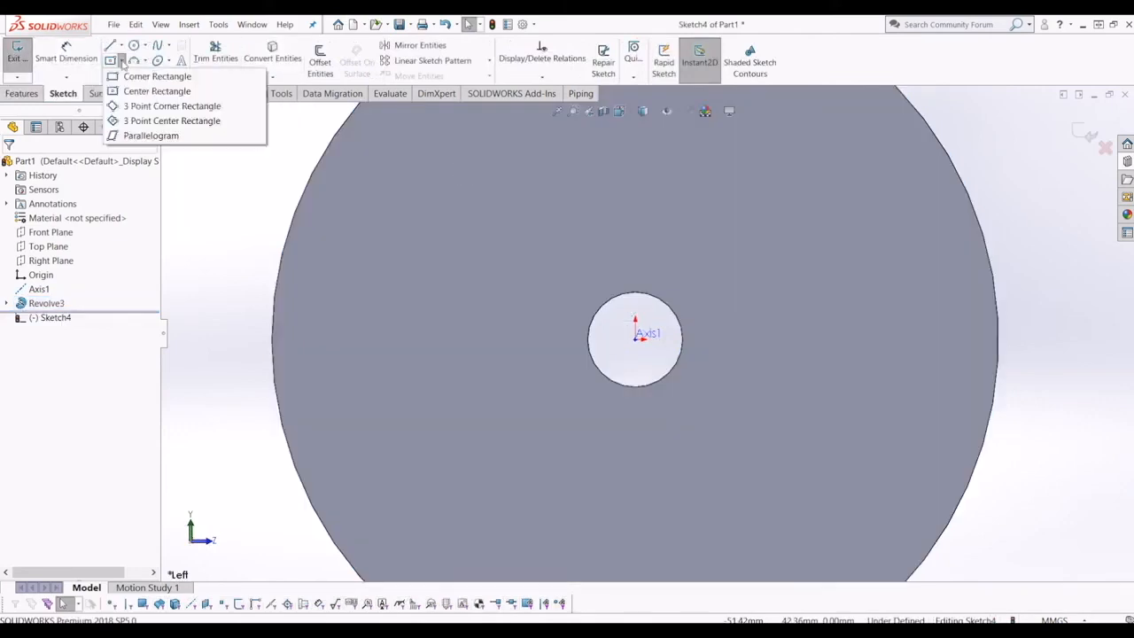
pyautogui.click(151, 91)
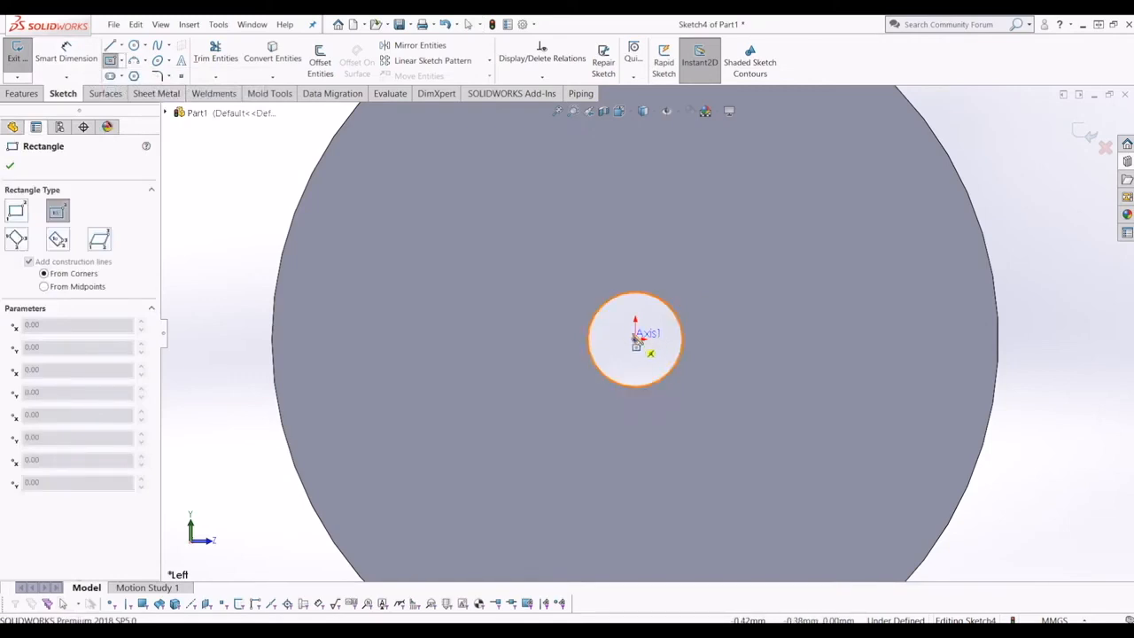
pyautogui.click(634, 293)
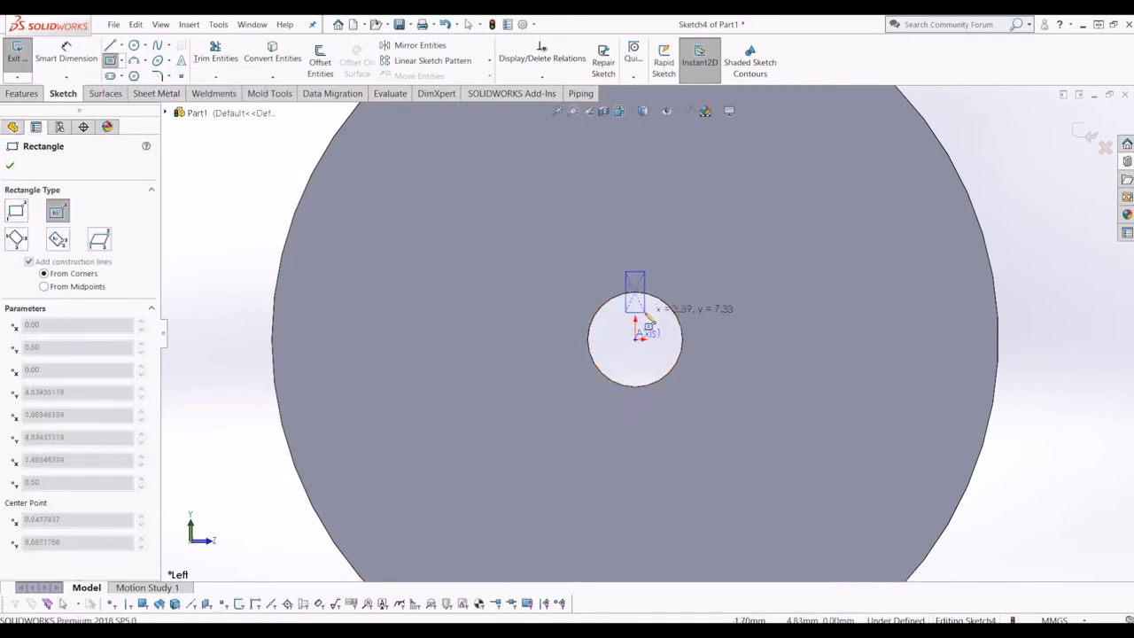
pyautogui.click(648, 314)
pyautogui.scroll(-2, 647, 315)
pyautogui.scroll(1, 649, 310)
pyautogui.press('Escape')
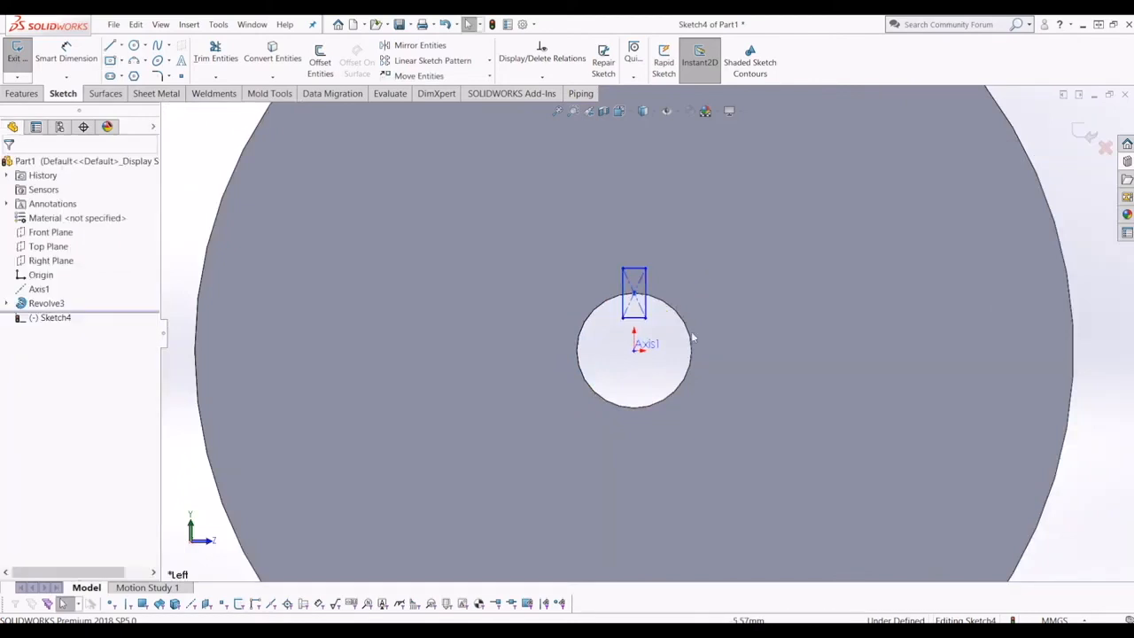
# Step: Dimension the rectangle's width and set it to 6 mm
pyautogui.click(83, 58)
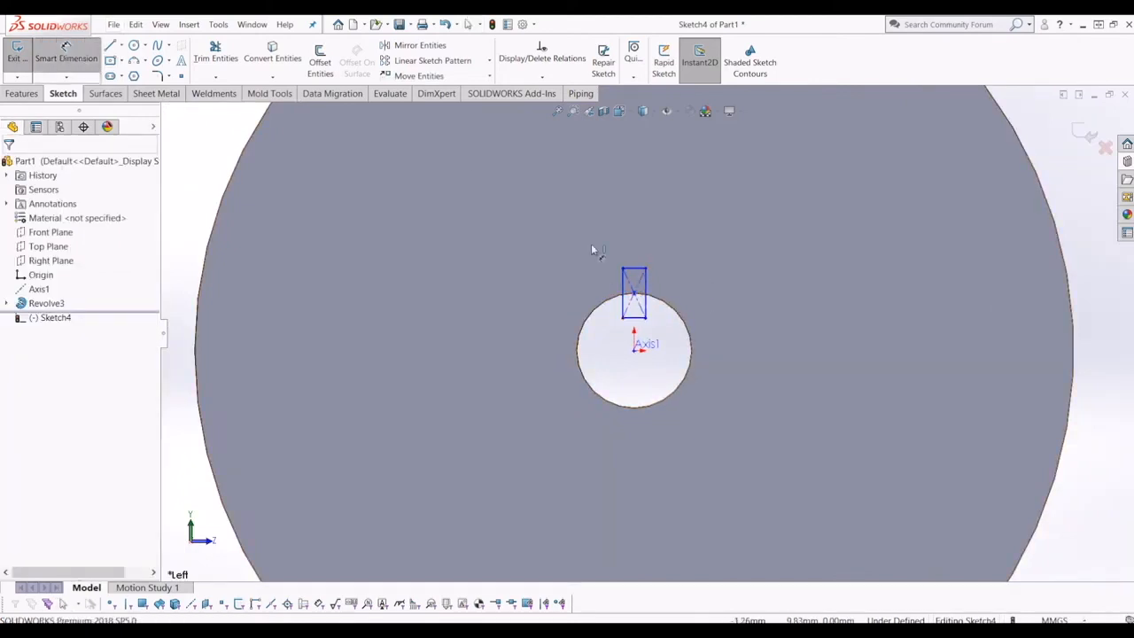
pyautogui.click(638, 273)
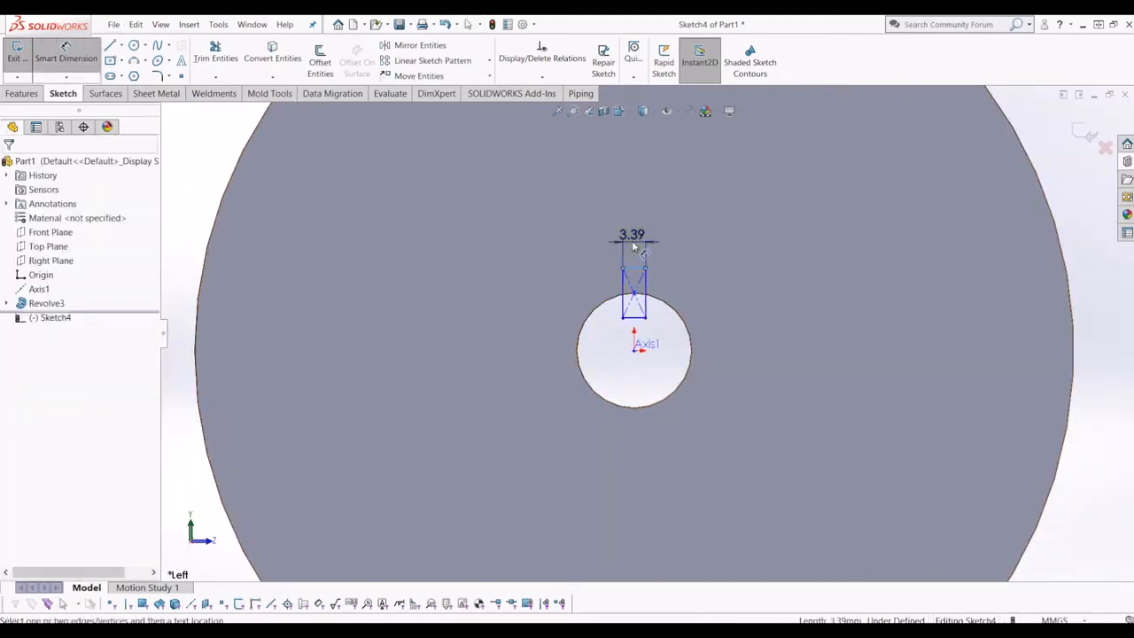
pyautogui.click(632, 241)
pyautogui.write('6')
pyautogui.press('Return')
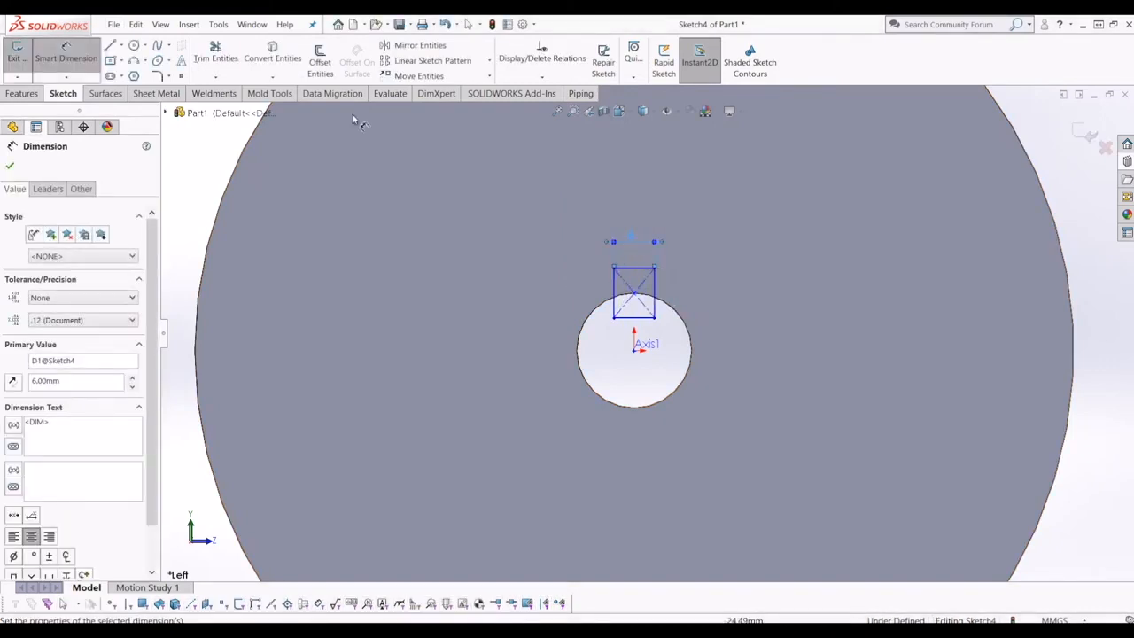
pyautogui.press('Escape')
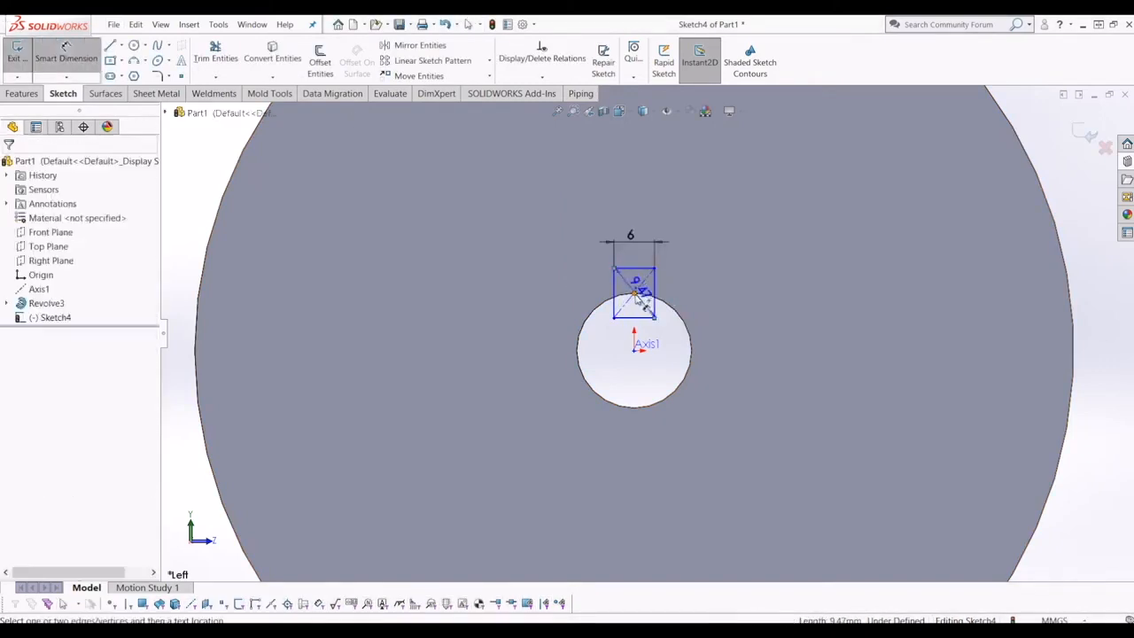
# Step: Dimension the vertical distance from the origin to the rectangle's upper edge and set it to 1 mm
pyautogui.click(626, 272)
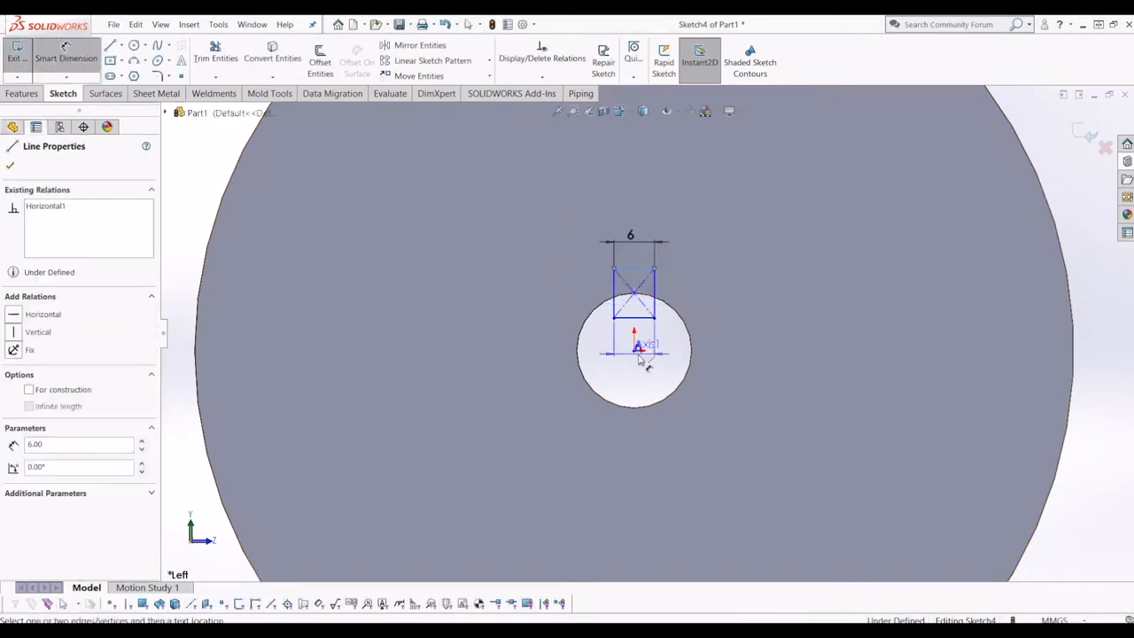
pyautogui.click(639, 351)
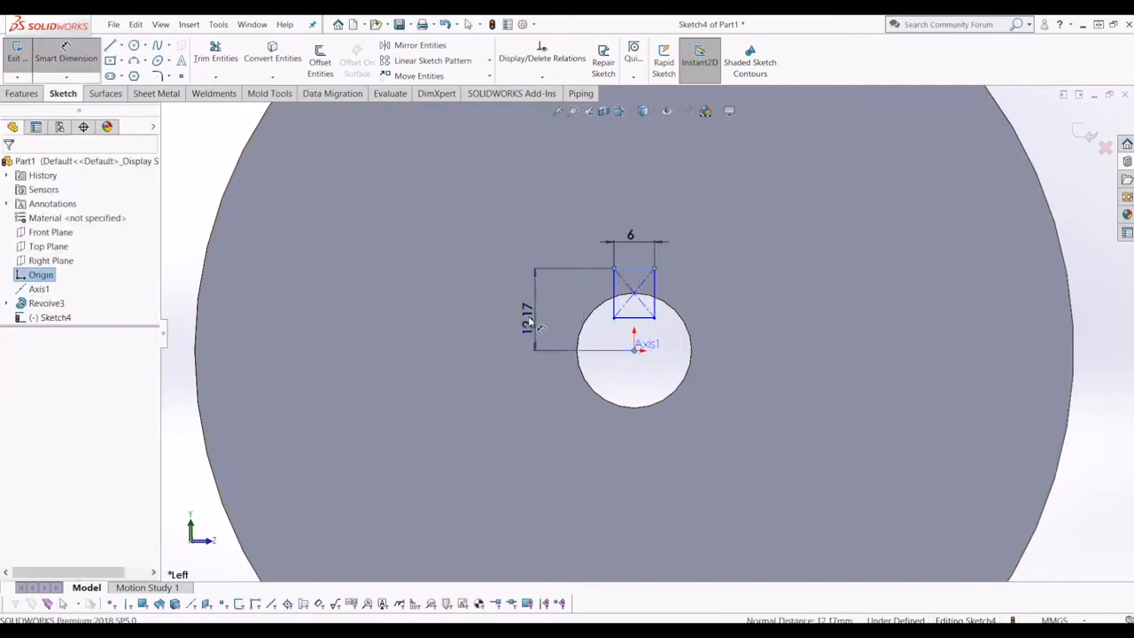
pyautogui.click(528, 310)
pyautogui.write('1')
pyautogui.press('Return')
pyautogui.press('Escape')
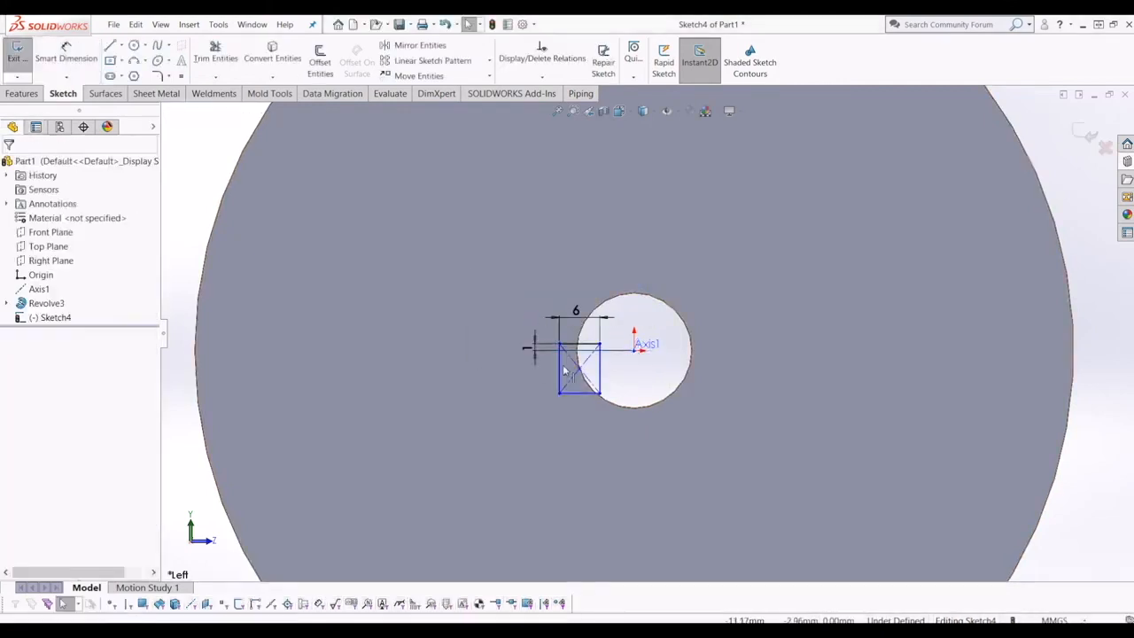
# Step: Move the rectangle so its centre sits on the bore's edge directly above the origin
pyautogui.moveTo(584, 376); pyautogui.dragTo(647, 293)
pyautogui.press('Escape')
pyautogui.press('Escape')
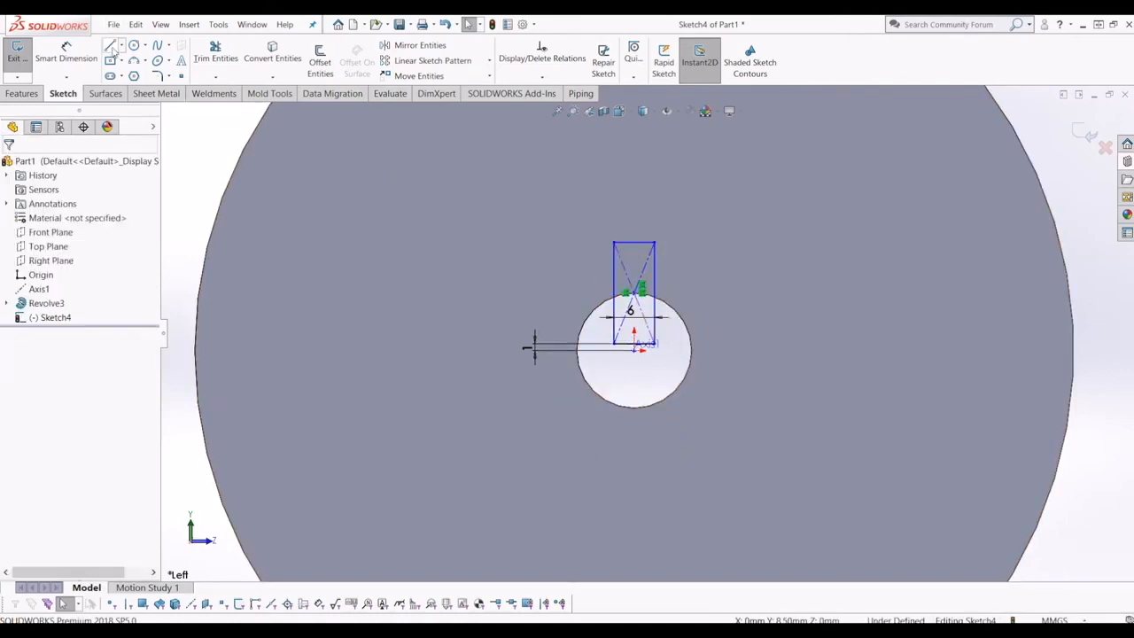
# Step: Draw a vertical construction line 8.5 mm long from the origin to the rectangle's centre on the bore's edge
pyautogui.click(110, 47)
pyautogui.moveTo(634, 351); pyautogui.dragTo(634, 295)
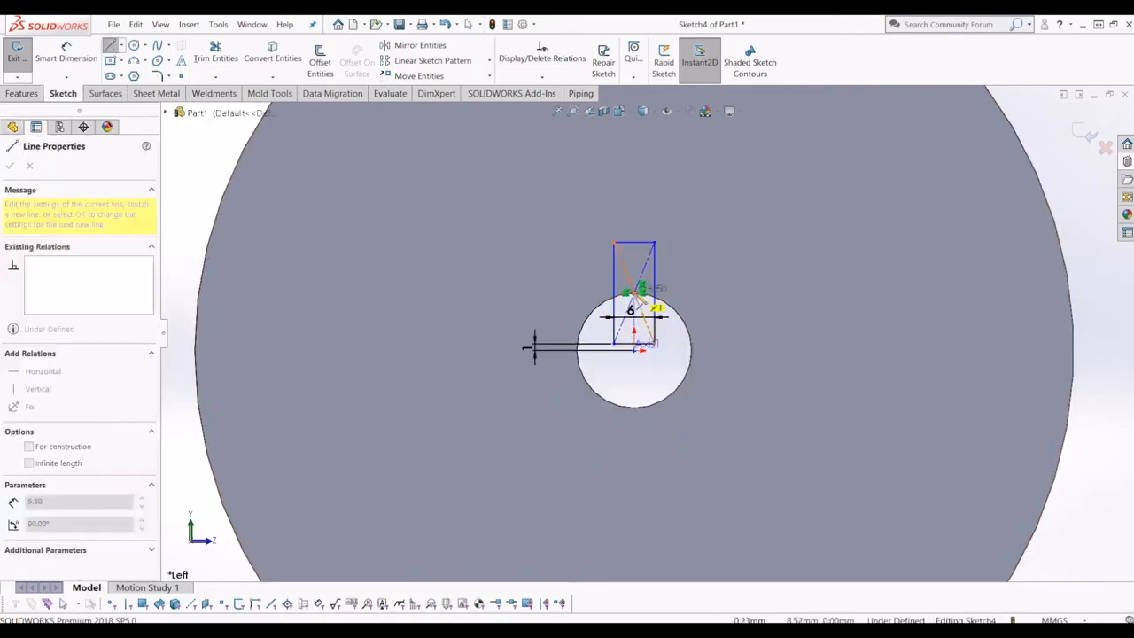
pyautogui.press('Escape')
pyautogui.scroll(-3, 634, 326)
pyautogui.click(635, 328)
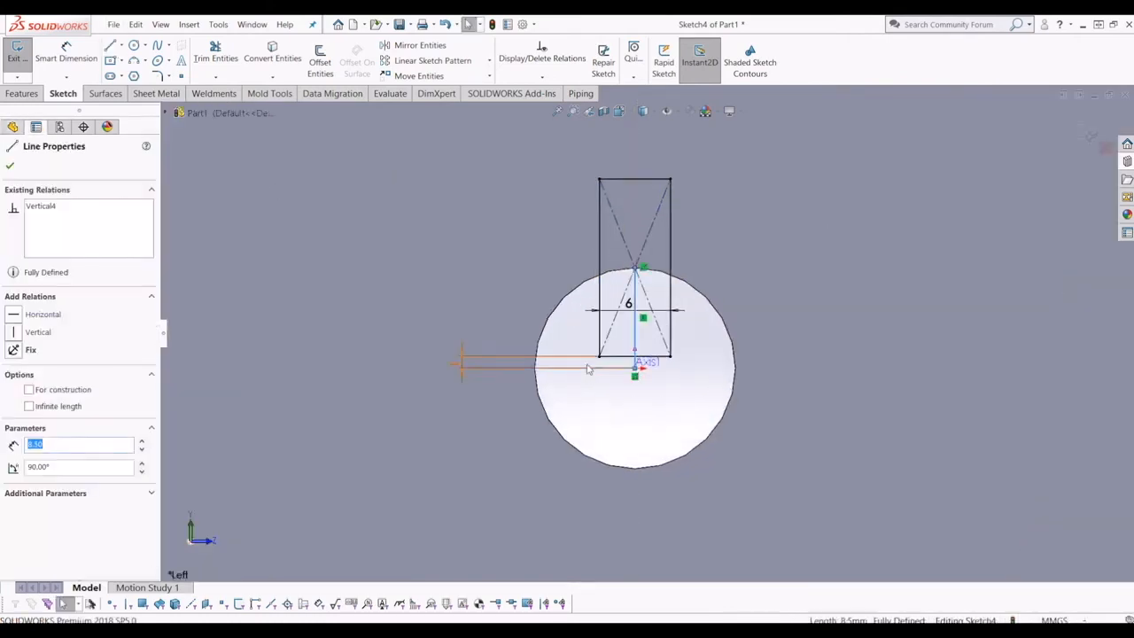
pyautogui.press('Escape')
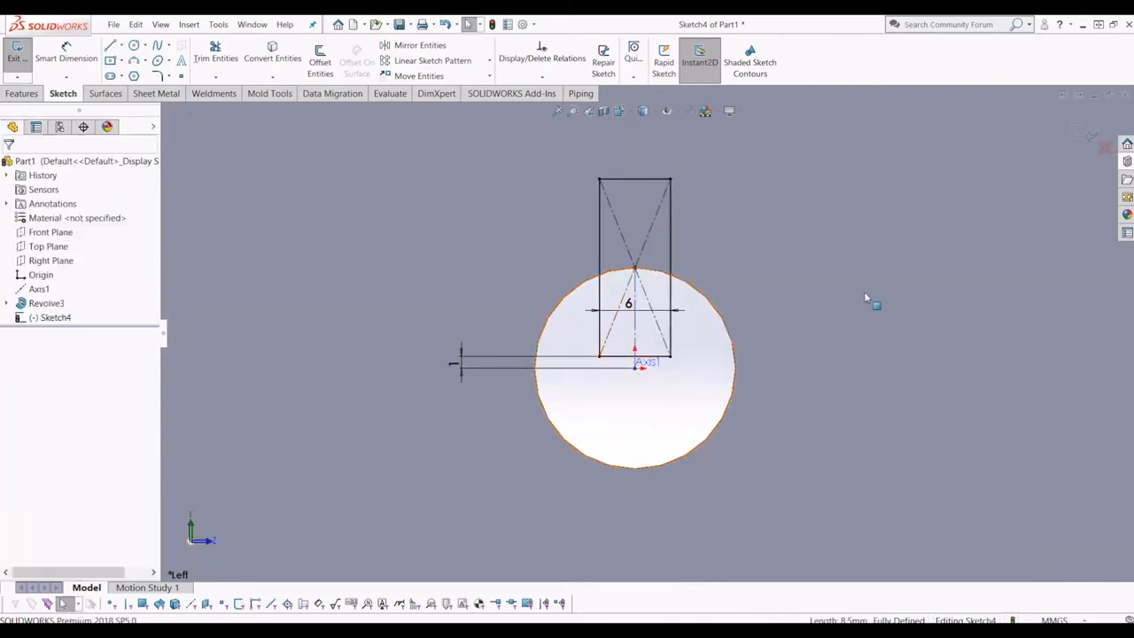
# Step: Close the keyway sketch and extrude-cut the rectangle Through All
pyautogui.scroll(3, 722, 266)
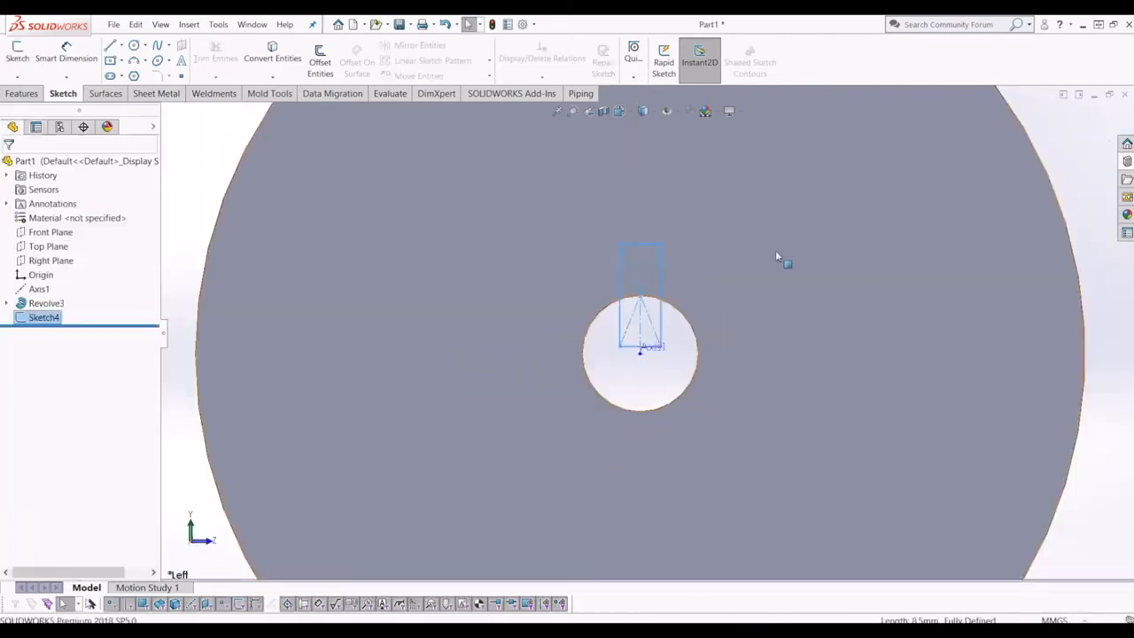
pyautogui.scroll(5, 775, 250)
pyautogui.moveTo(747, 260); pyautogui.dragTo(705, 286, button='middle')
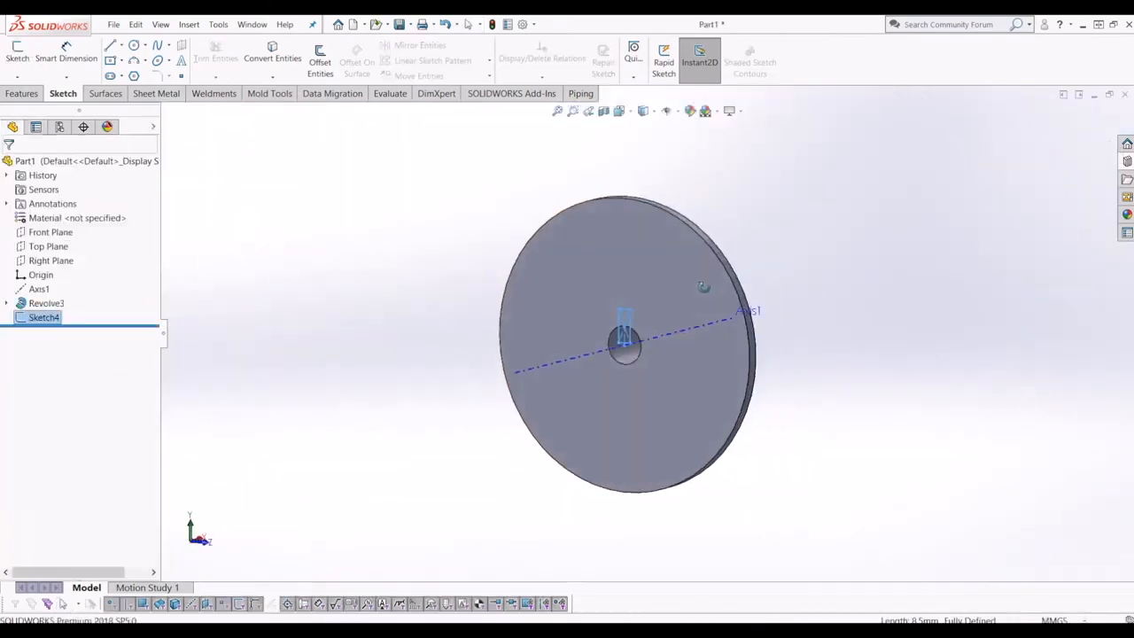
pyautogui.click(32, 95)
pyautogui.click(192, 60)
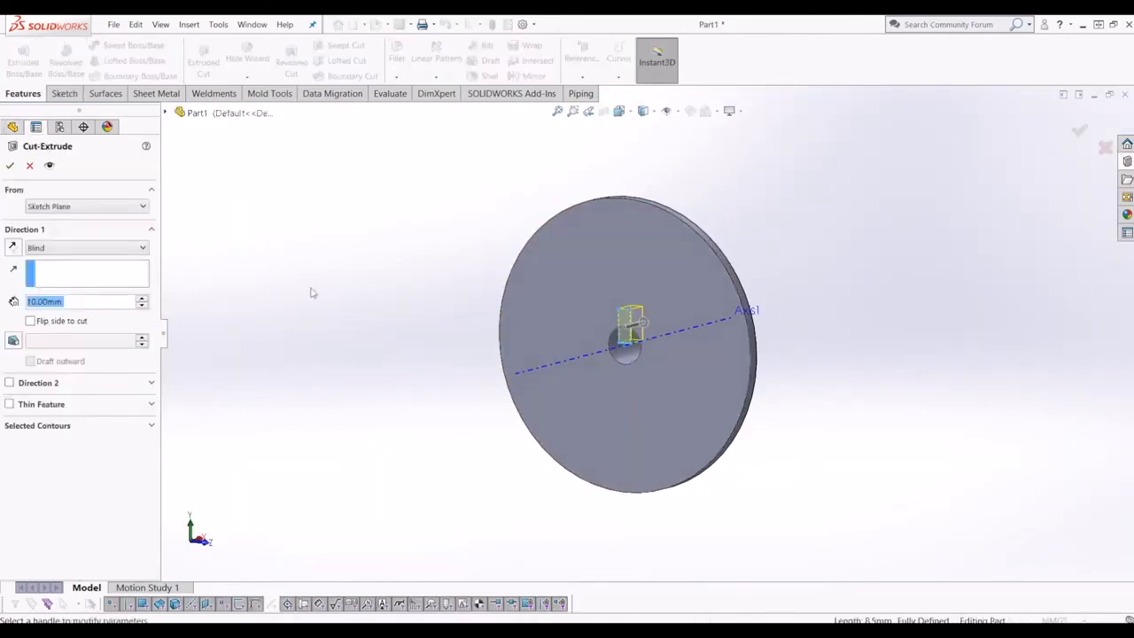
pyautogui.click(80, 266)
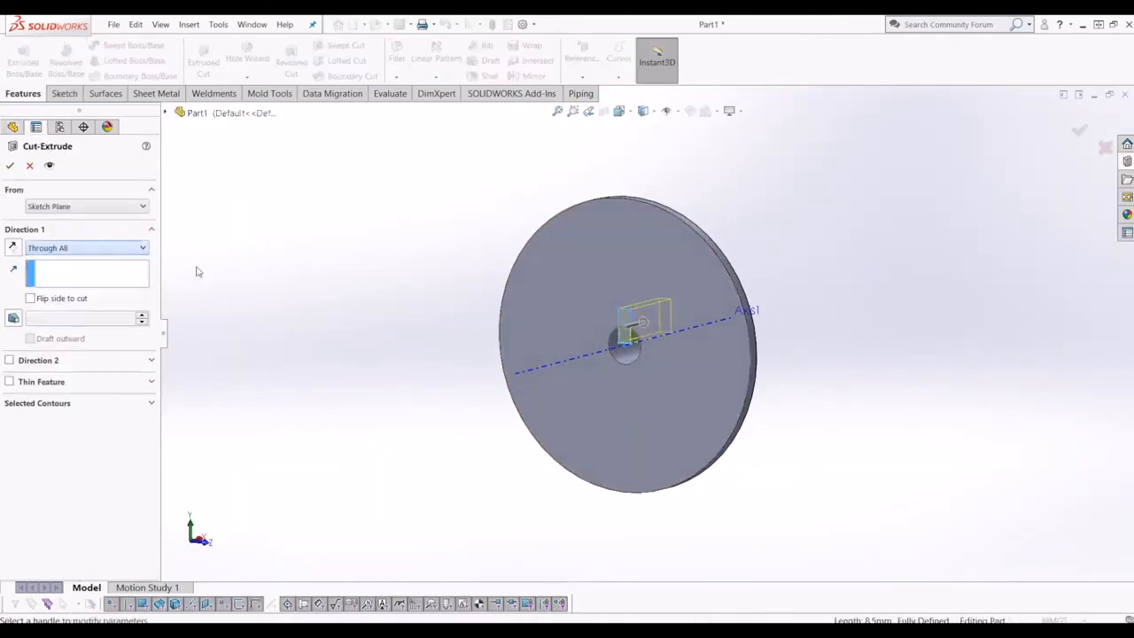
pyautogui.click(9, 164)
# Step: Start a sketch on the disc's flat face around the keyed bore and draw a circle about 48.5 mm in diameter centred on the origin
pyautogui.moveTo(562, 342); pyautogui.dragTo(991, 295, button='middle')
pyautogui.scroll(-3, 651, 333)
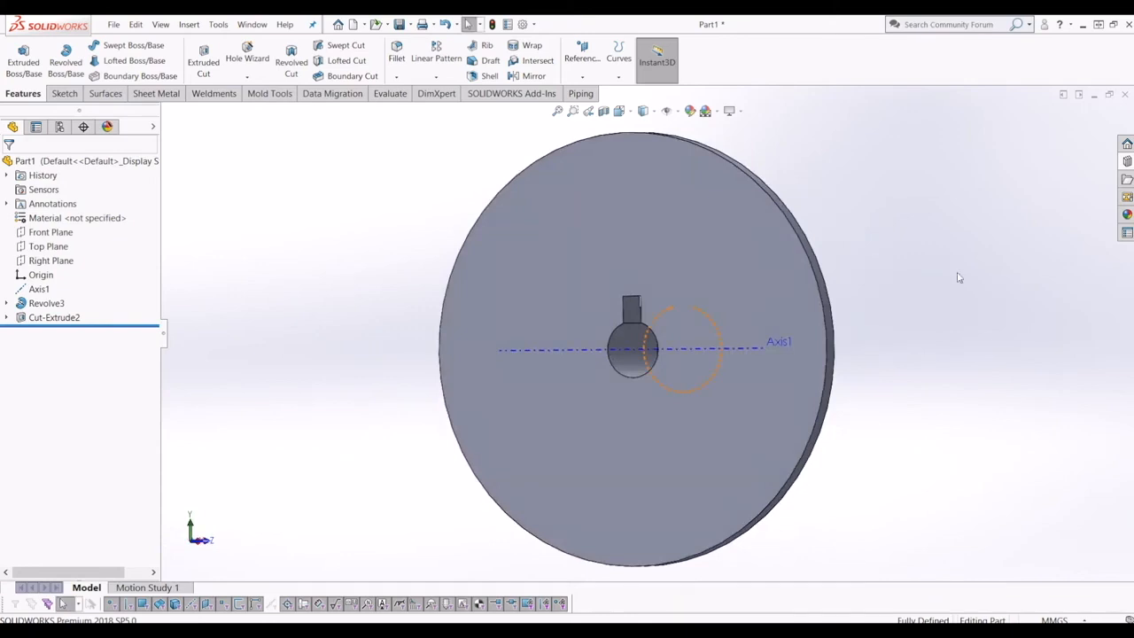
pyautogui.click(623, 247)
pyautogui.click(62, 93)
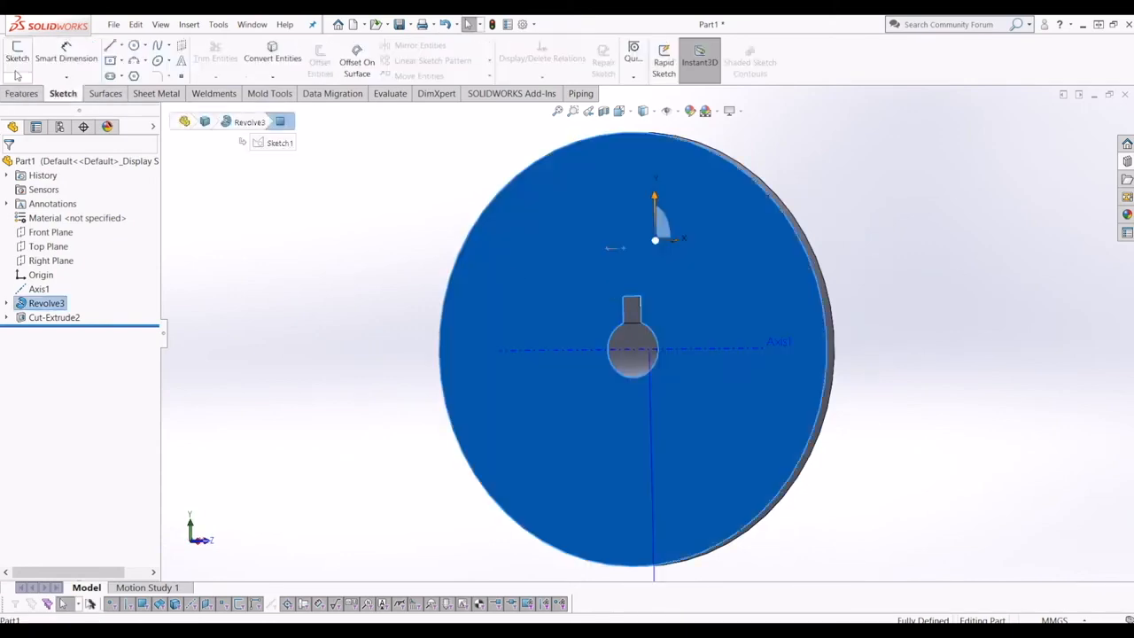
pyautogui.click(19, 64)
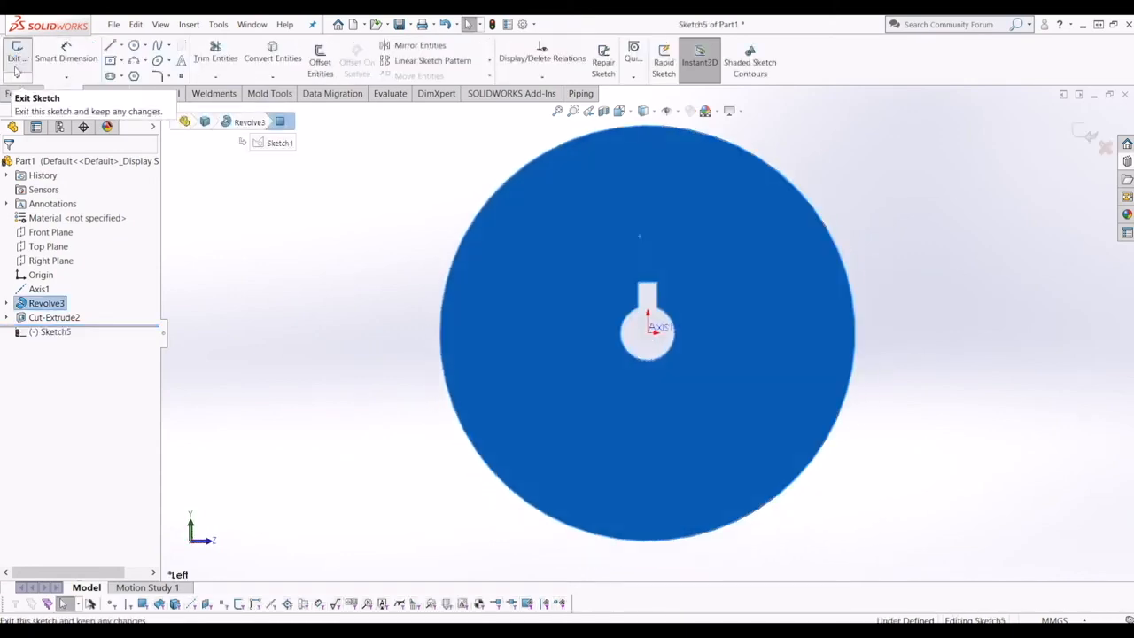
pyautogui.click(133, 46)
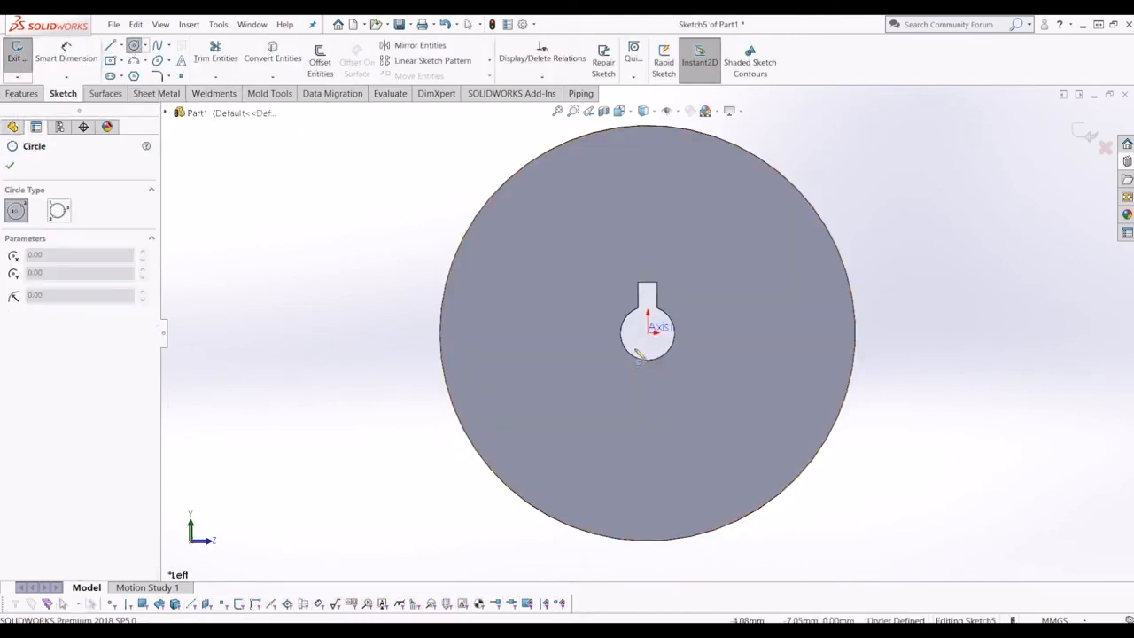
pyautogui.click(647, 331)
pyautogui.click(704, 401)
pyautogui.press('Escape')
# Step: Dimension the circle's diameter as 50 mm and convert the circle to construction geometry
pyautogui.click(66, 53)
pyautogui.click(724, 315)
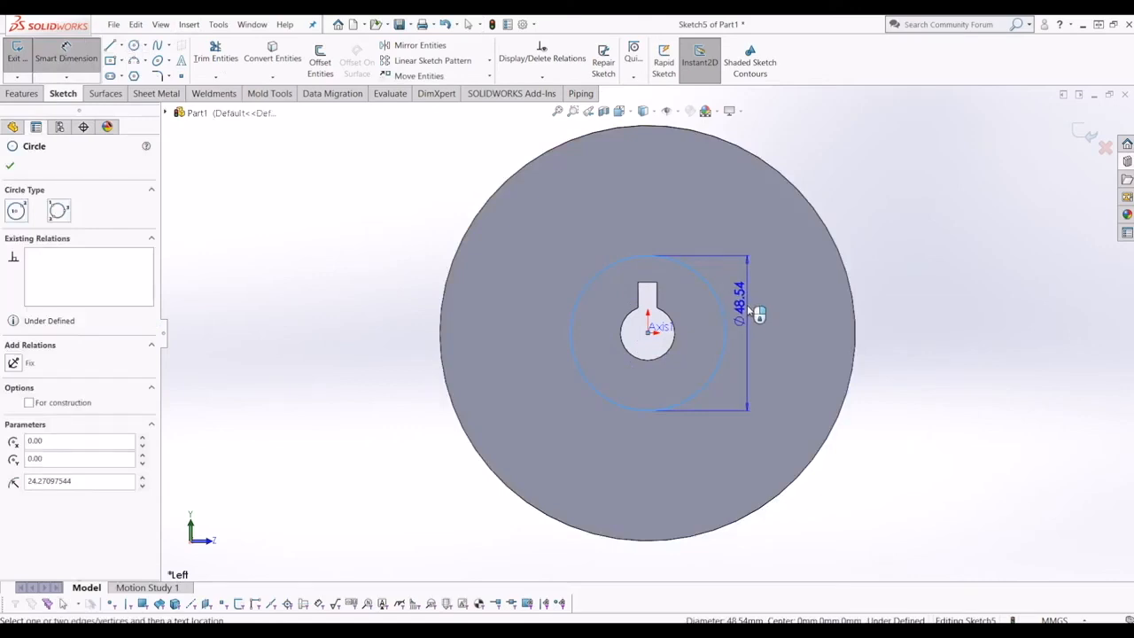
pyautogui.click(757, 301)
pyautogui.write('50')
pyautogui.press('Return')
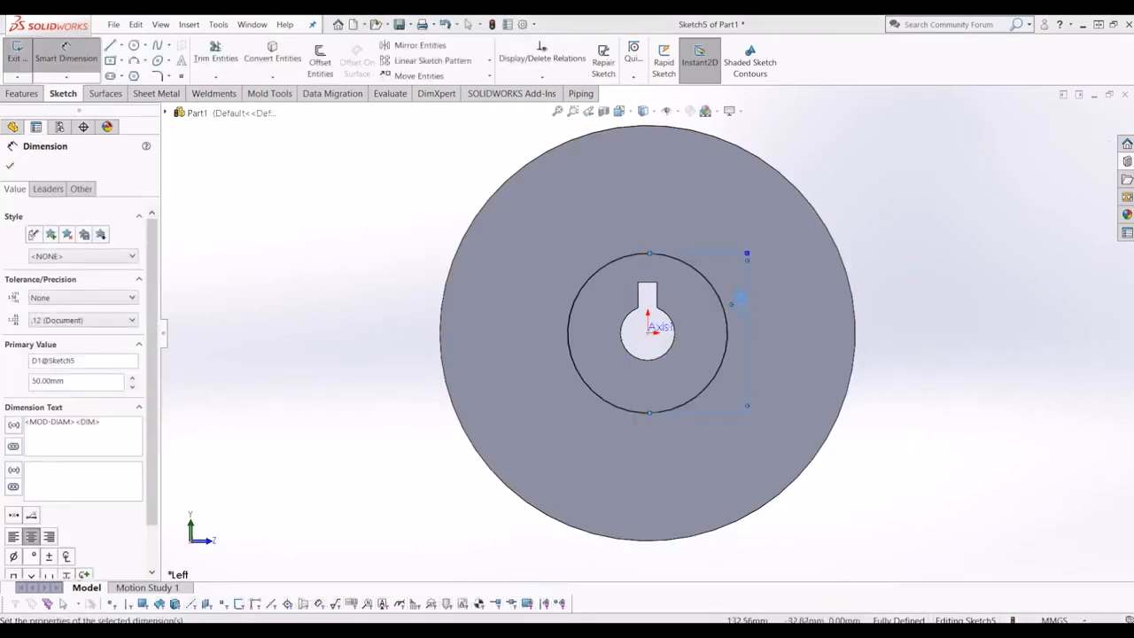
pyautogui.press('Escape')
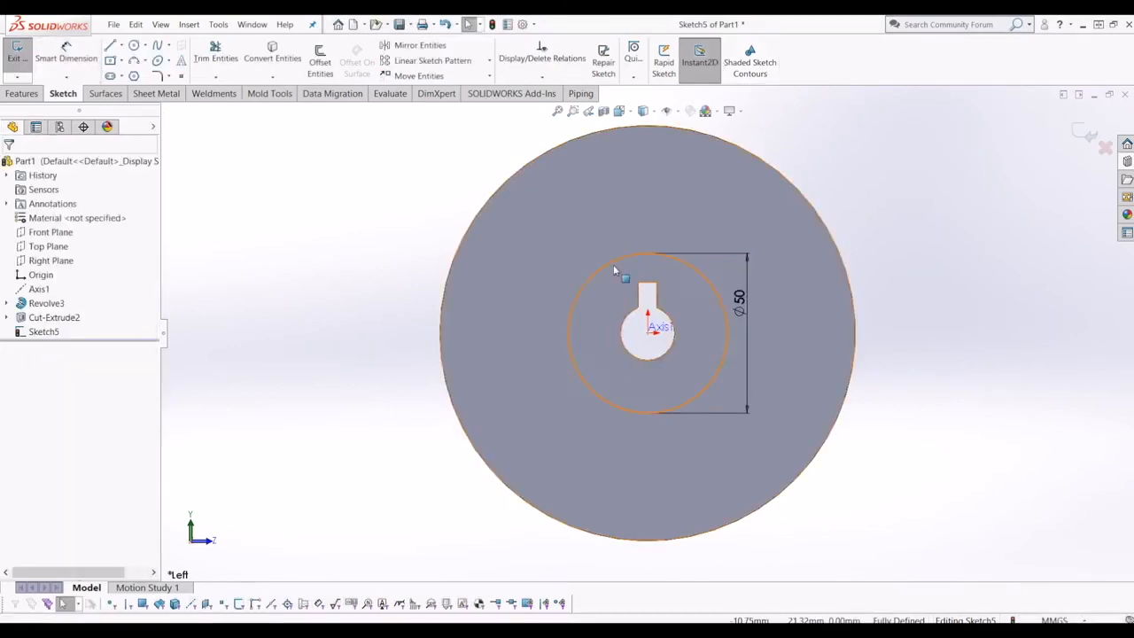
pyautogui.click(569, 321)
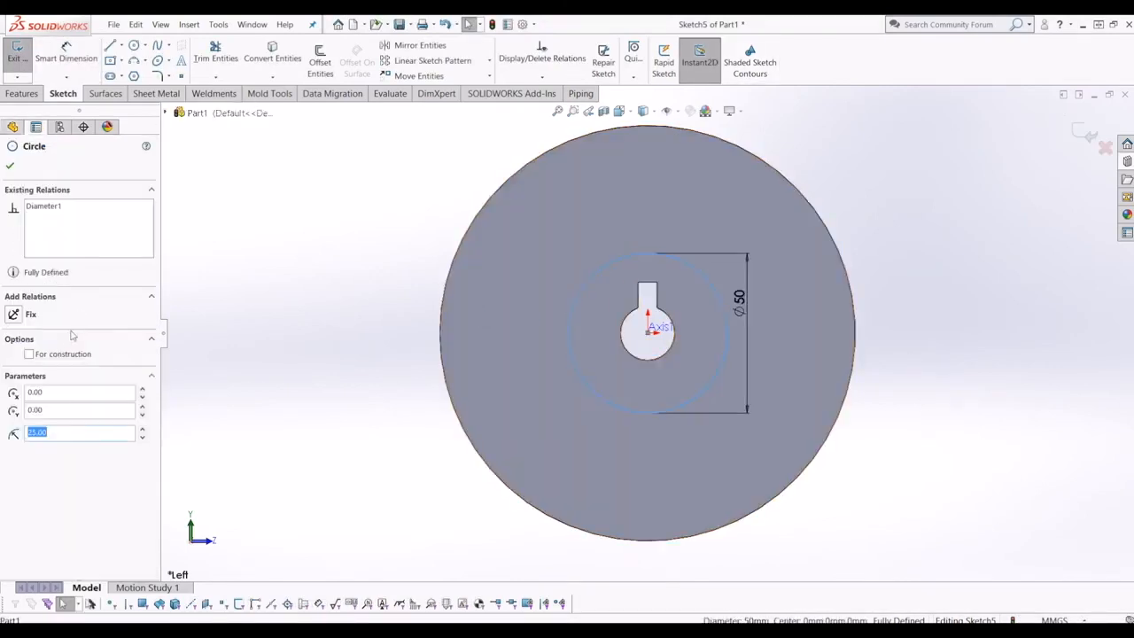
pyautogui.click(951, 258)
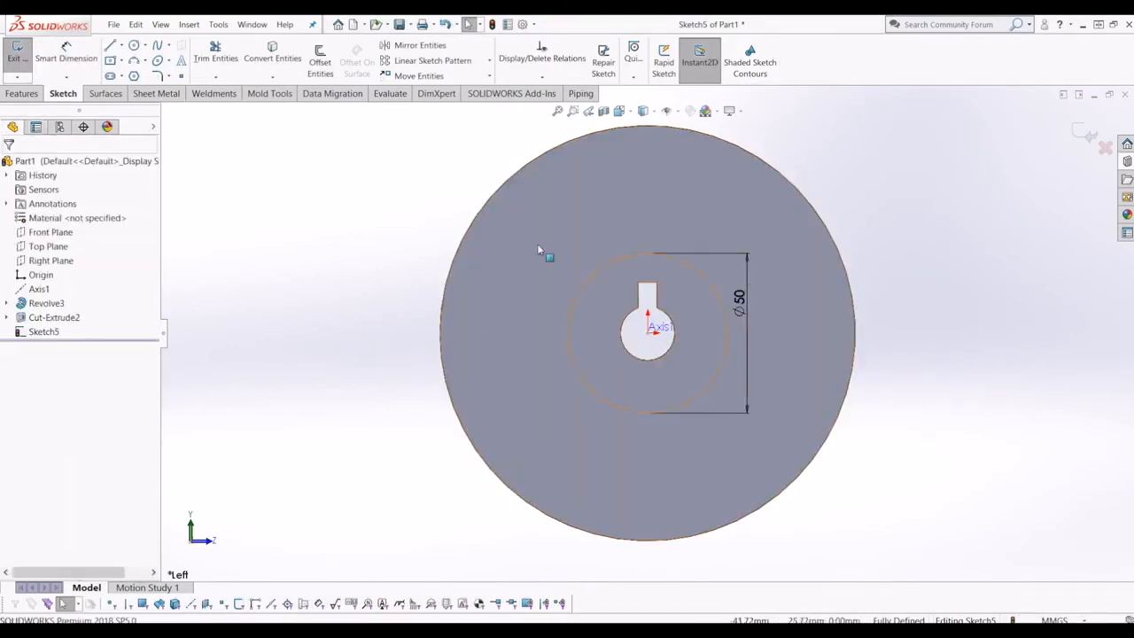
# Step: Draw a horizontal line through the origin across the disc's full 130 mm diameter and make it construction geometry
pyautogui.scroll(-1, 558, 237)
pyautogui.scroll(-1, 558, 237)
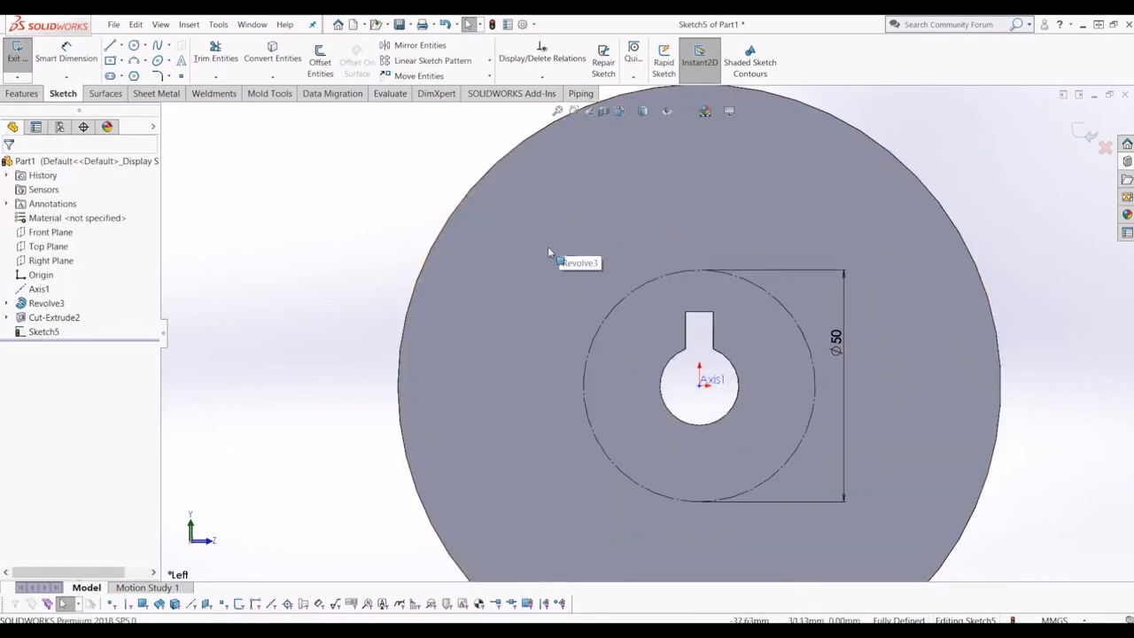
pyautogui.scroll(2, 700, 447)
pyautogui.press('l')
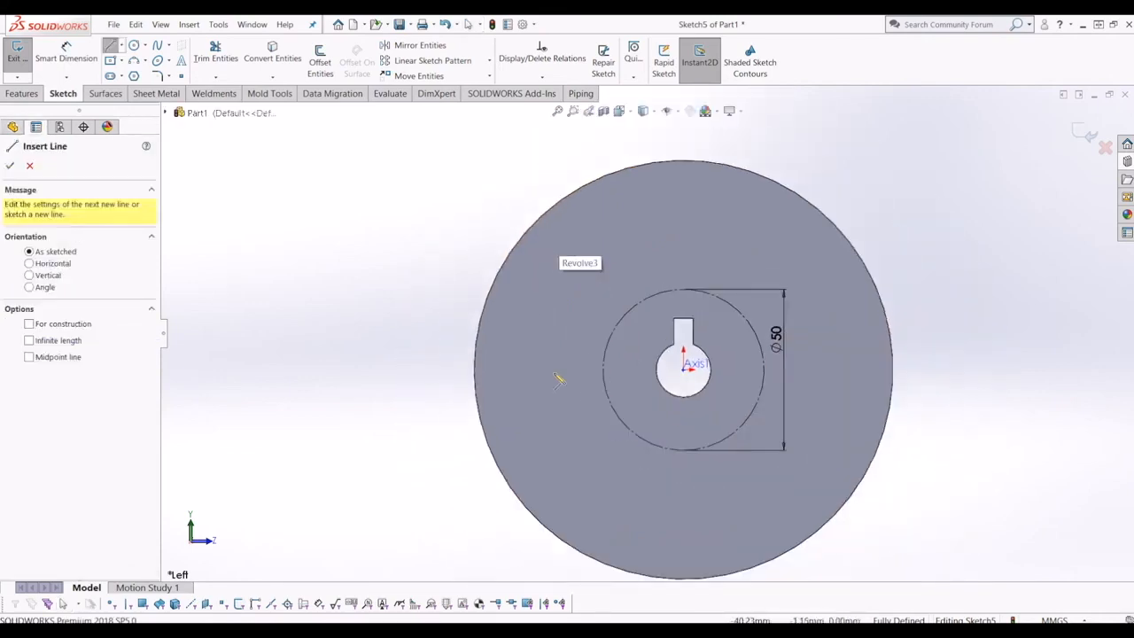
pyautogui.click(475, 369)
pyautogui.click(893, 369)
pyautogui.press('Escape')
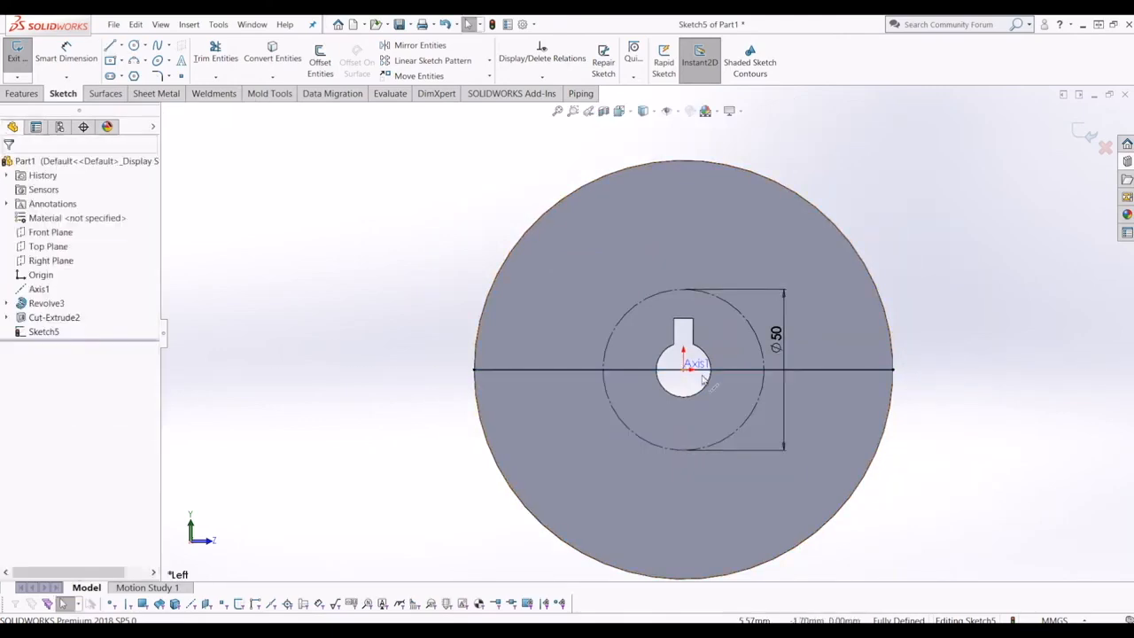
pyautogui.click(690, 387)
pyautogui.click(51, 392)
pyautogui.press('Escape')
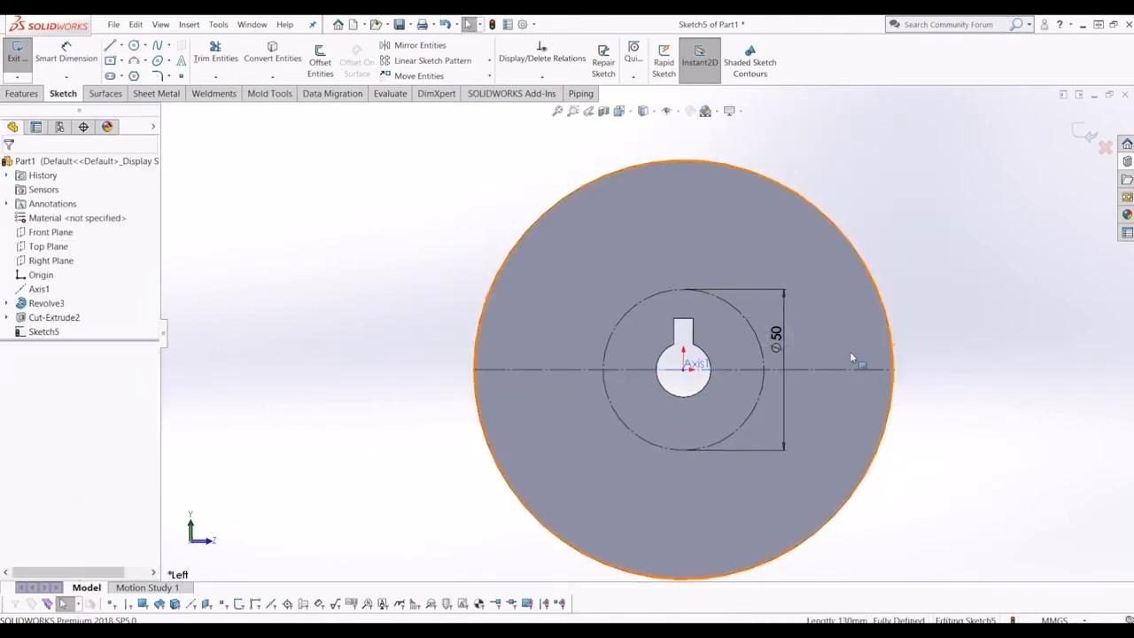
# Step: Draw a circle about 2.5 mm in diameter centred on the 50 mm construction circle, just above the horizontal construction line's left half
pyautogui.scroll(-3, 537, 357)
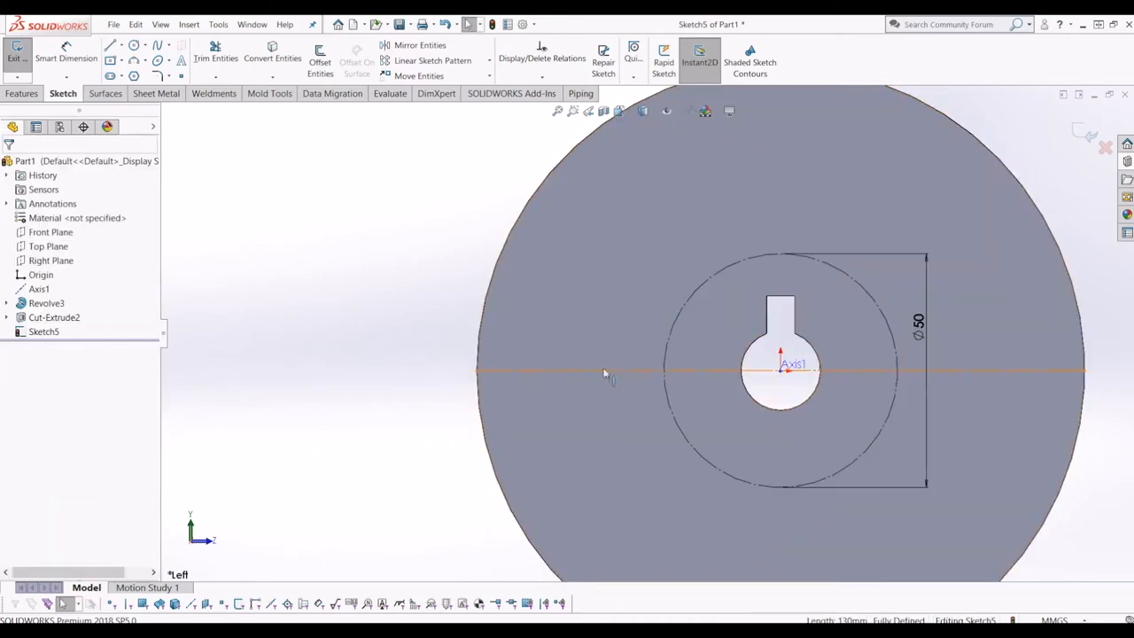
pyautogui.click(134, 45)
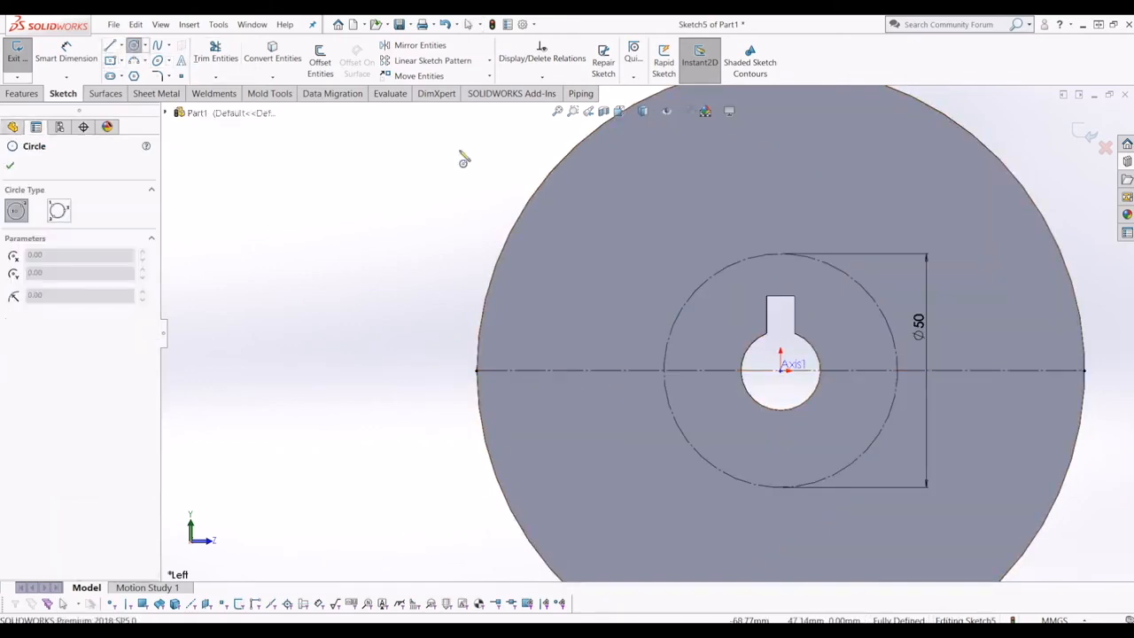
pyautogui.scroll(-1, 540, 261)
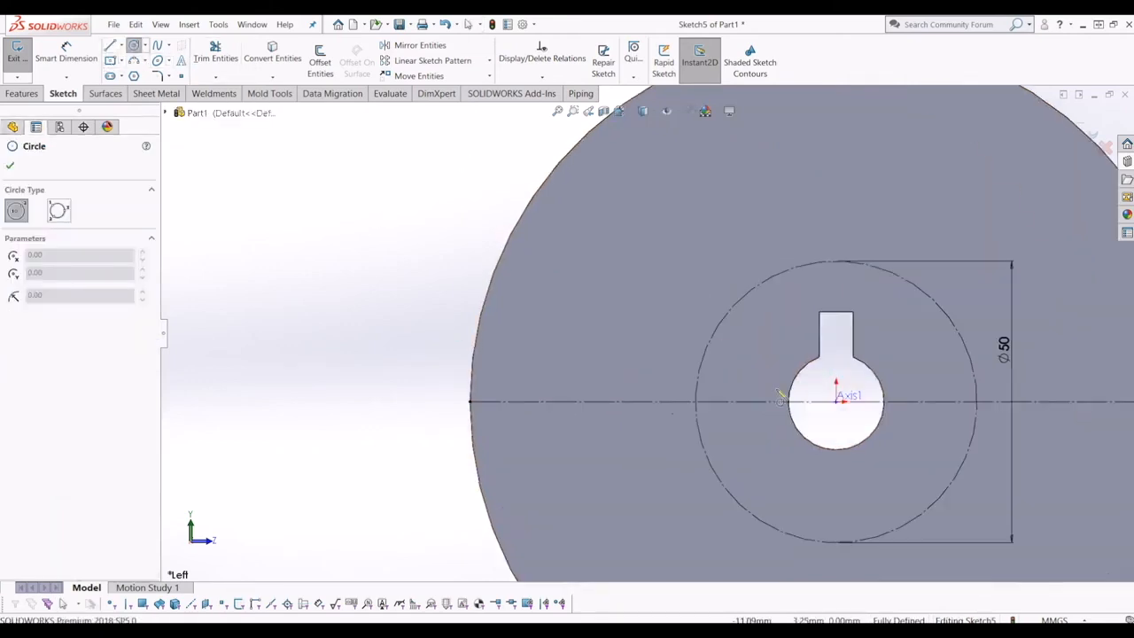
pyautogui.scroll(-3, 709, 395)
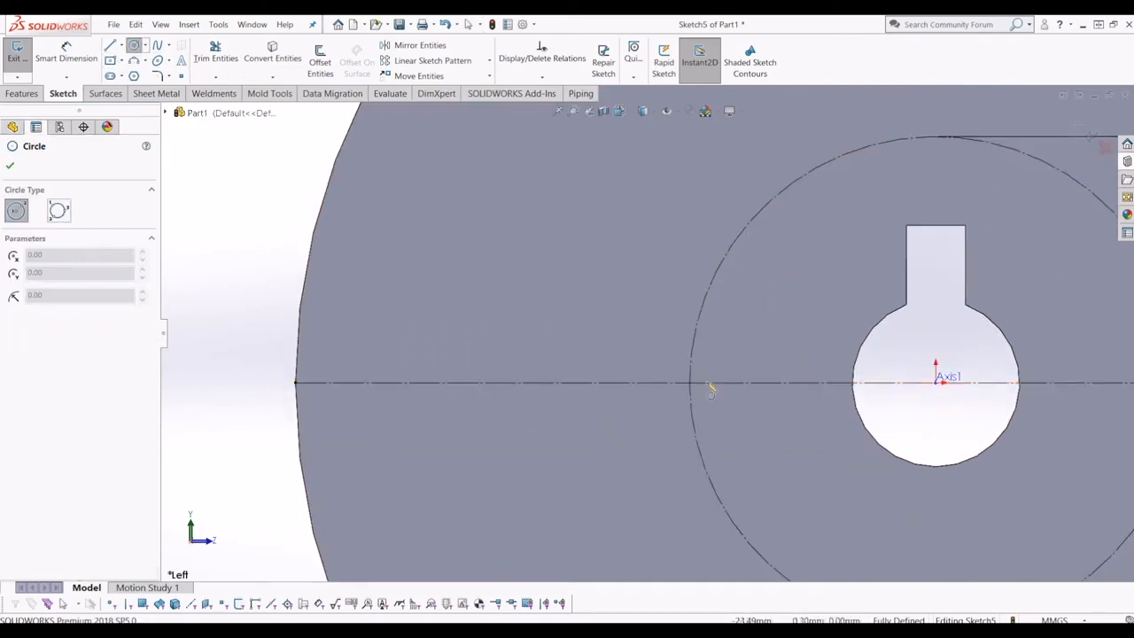
pyautogui.click(703, 366)
pyautogui.press('Escape')
# Step: Make the small circle tangent to the horizontal construction line
pyautogui.click(692, 366)
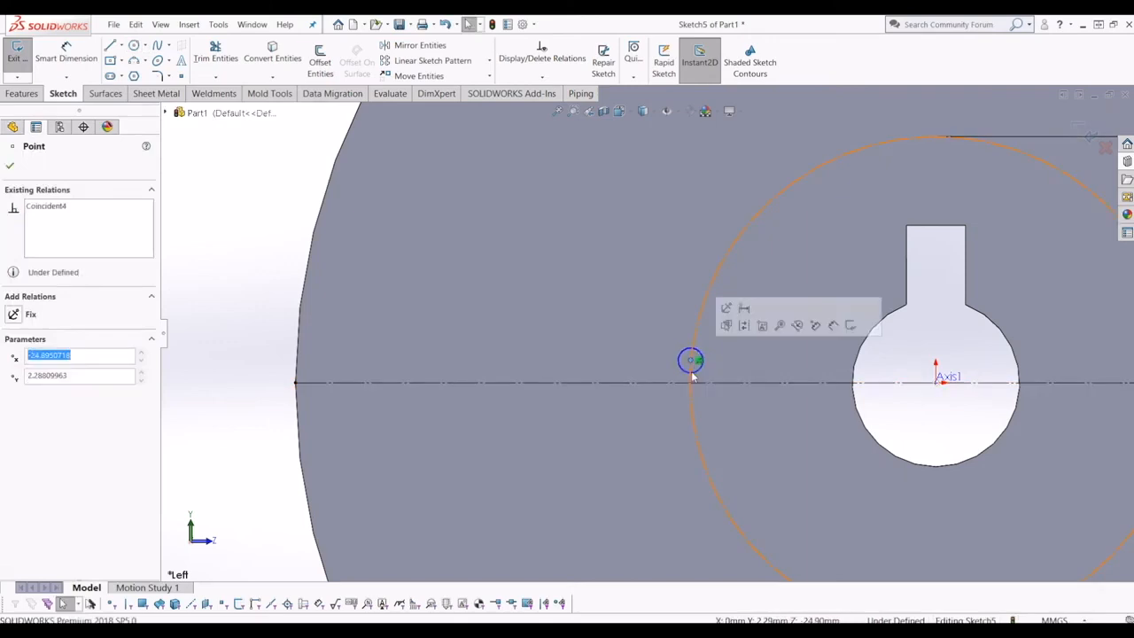
pyautogui.click(702, 384)
pyautogui.keyDown('ctrl'); pyautogui.click(706, 384); pyautogui.keyUp('ctrl')
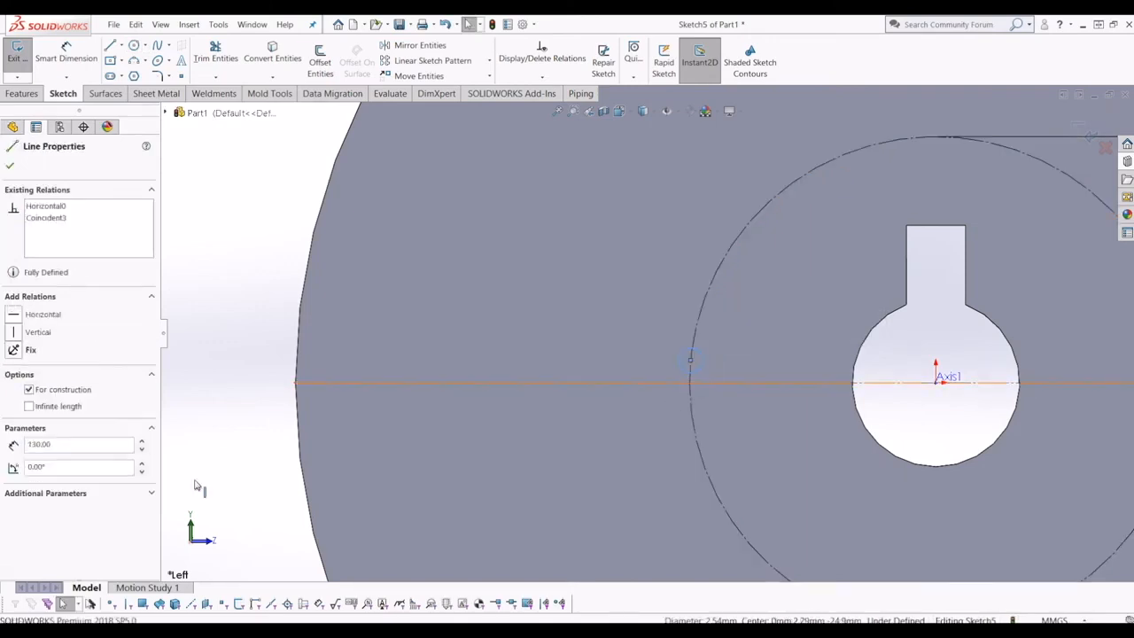
pyautogui.click(15, 379)
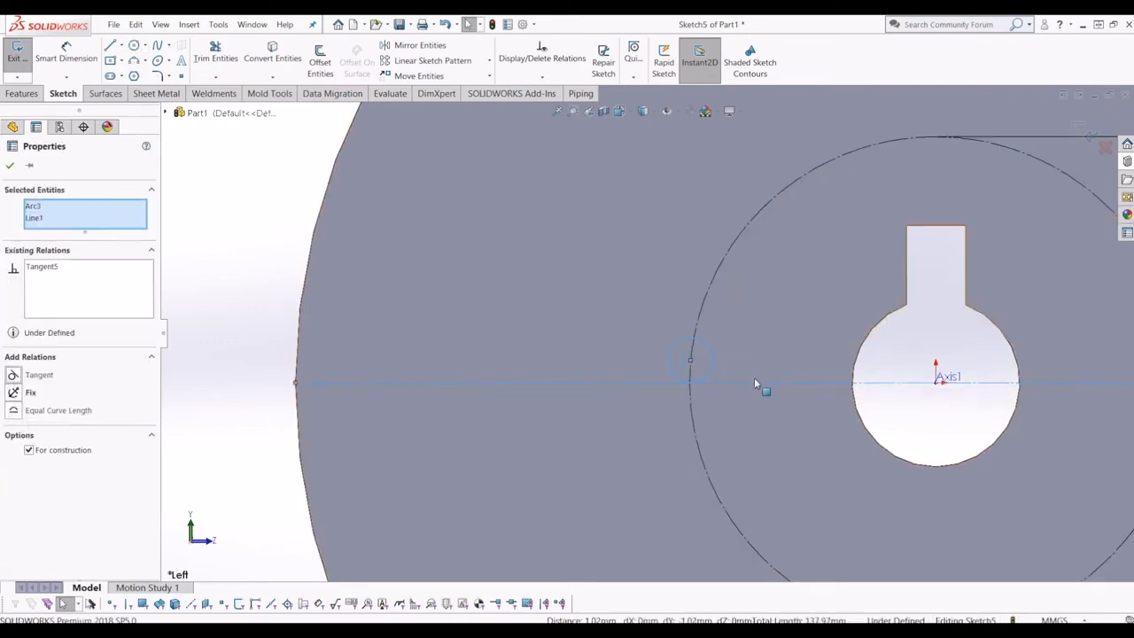
pyautogui.press('Escape')
# Step: Start dimensioning the small circle
pyautogui.scroll(2, 754, 379)
pyautogui.click(67, 55)
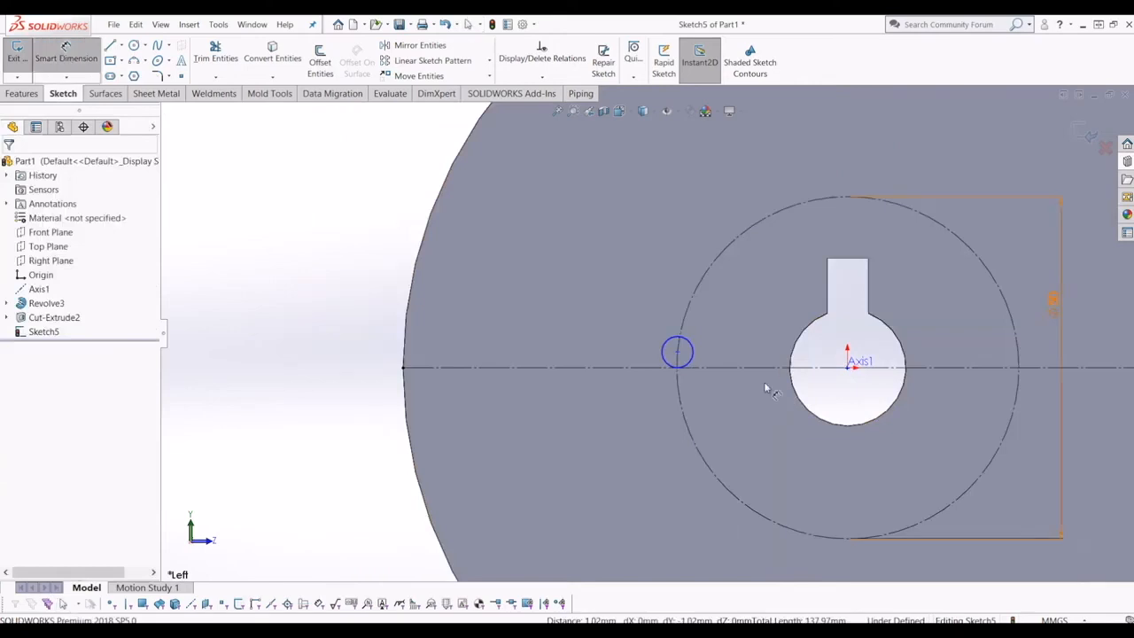
# Step: Dimension the small circle on the 50 mm construction circle with a diameter of 6 mm
pyautogui.click(694, 354)
pyautogui.click(723, 326)
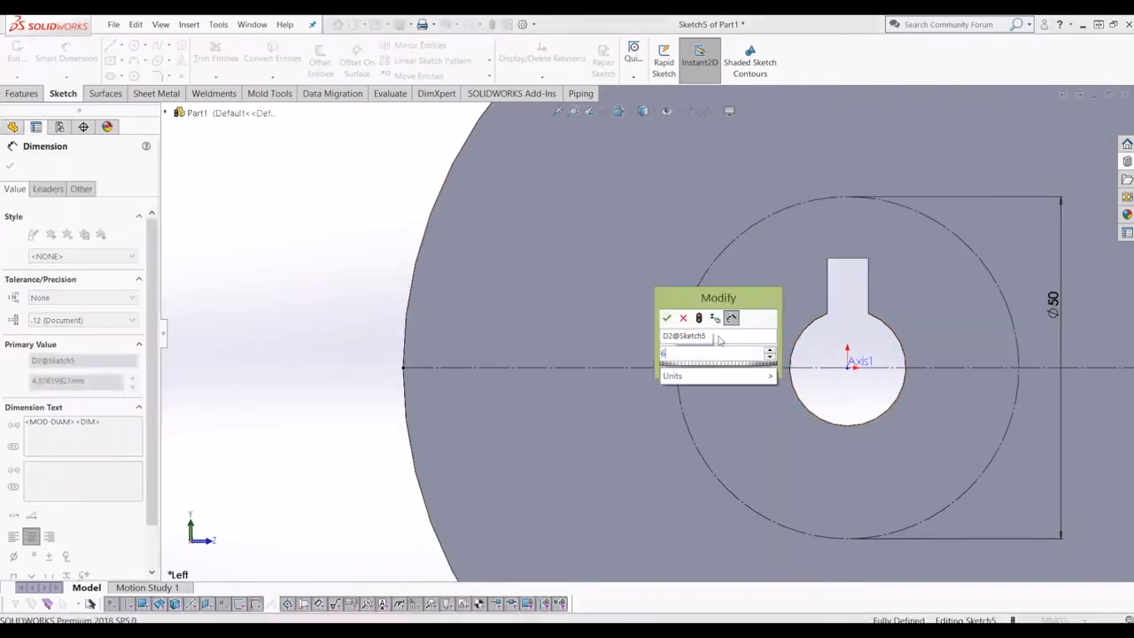
pyautogui.write('6')
pyautogui.press('Return')
pyautogui.press('Escape')
pyautogui.scroll(2, 754, 344)
pyautogui.scroll(-2, 744, 342)
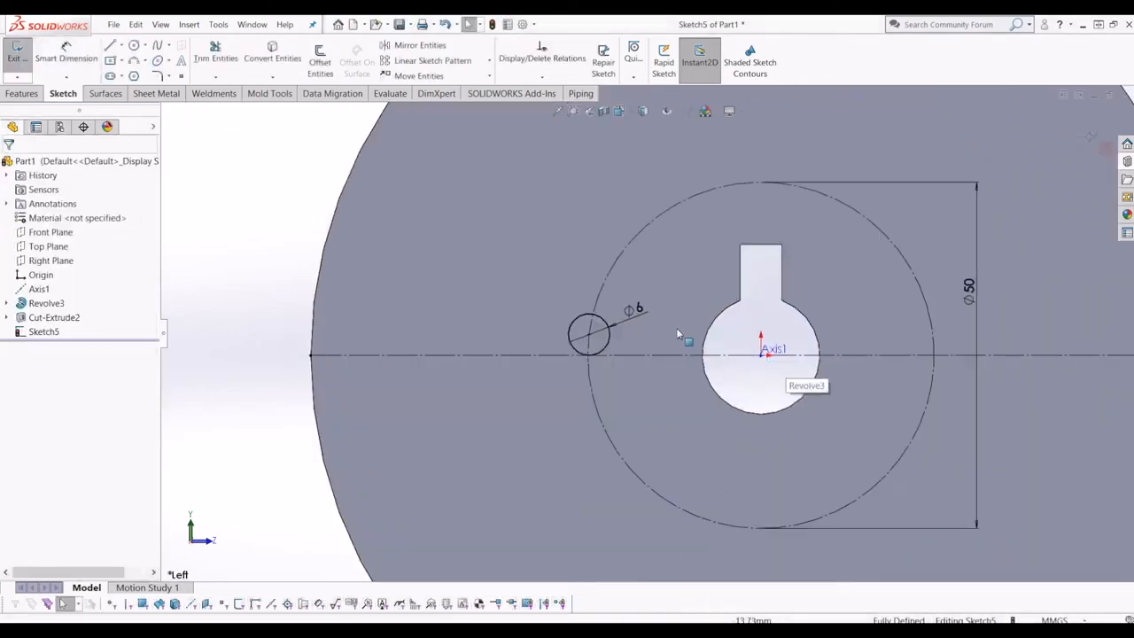
pyautogui.scroll(2, 680, 330)
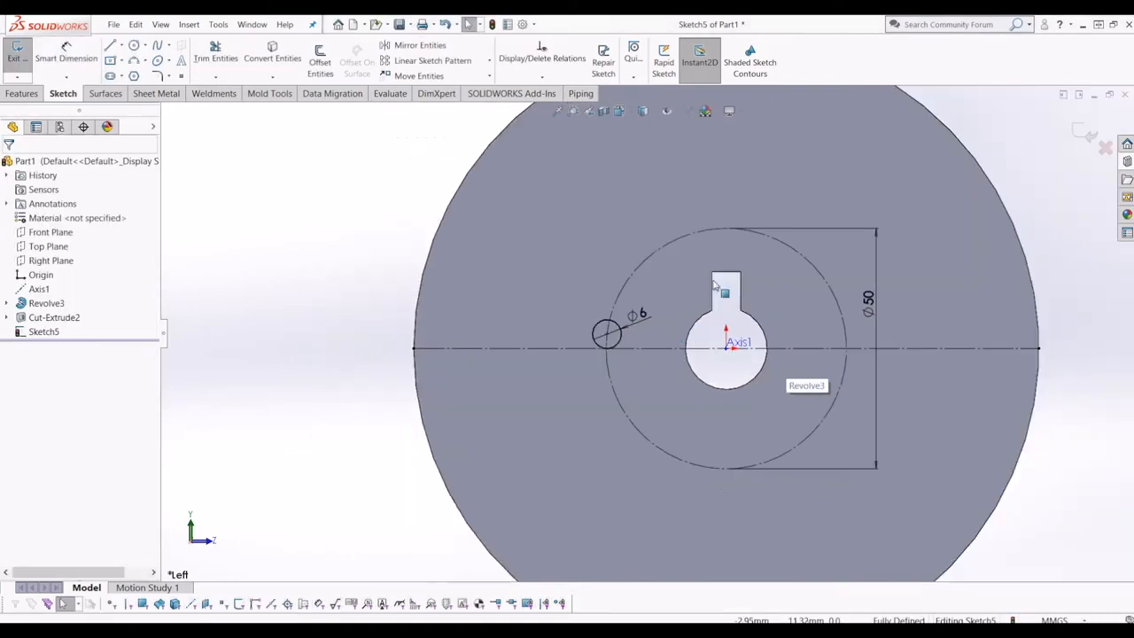
pyautogui.click(490, 61)
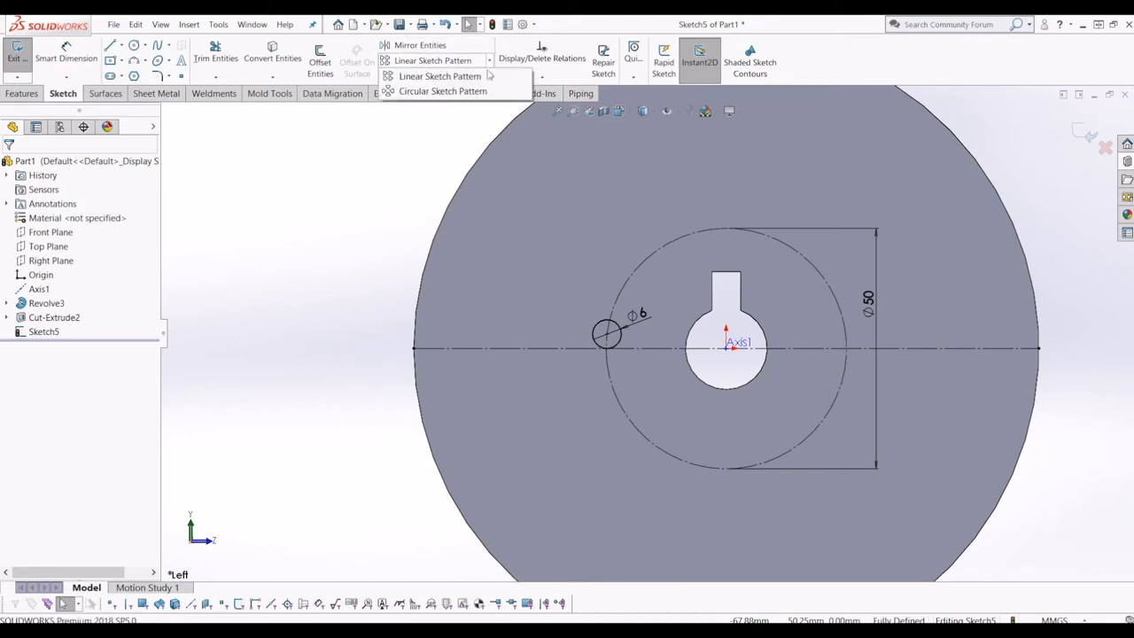
pyautogui.click(481, 94)
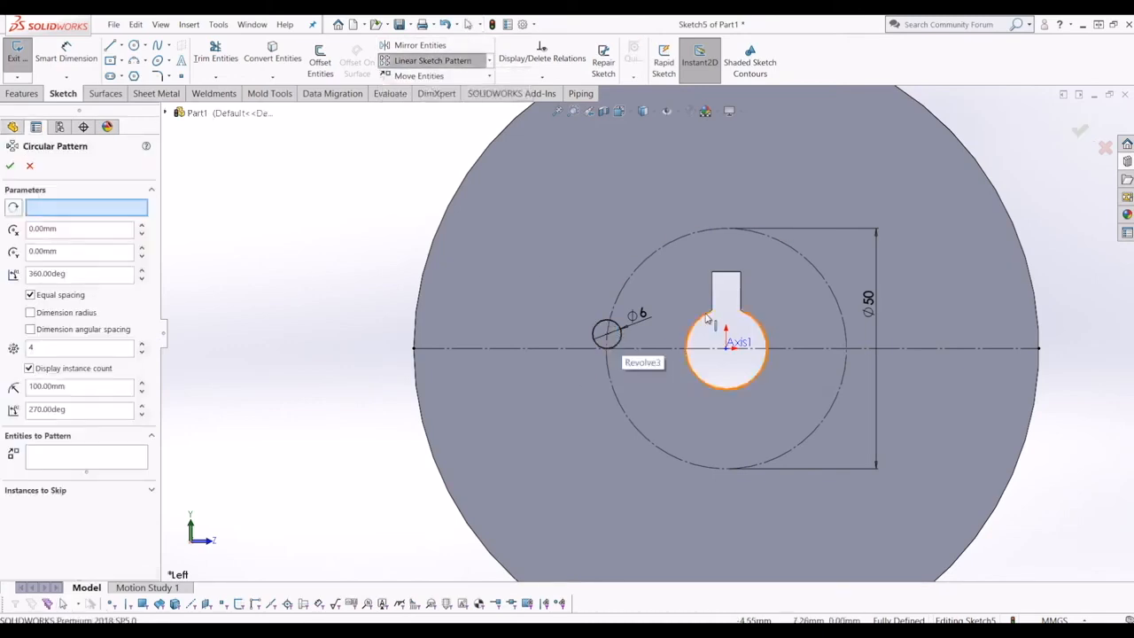
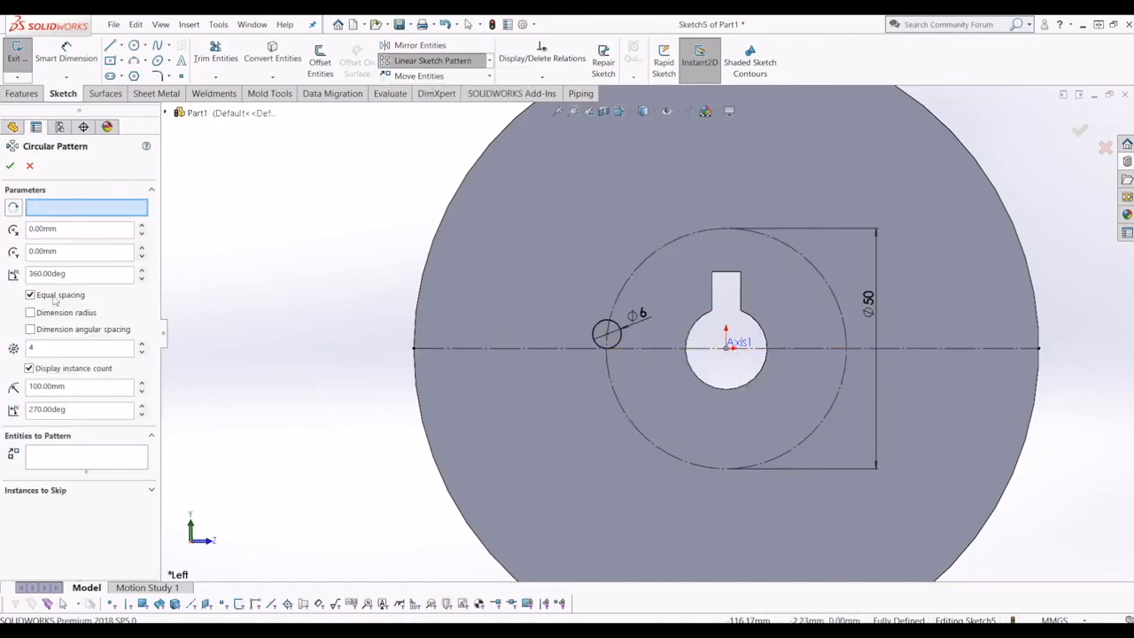
pyautogui.click(64, 212)
pyautogui.moveTo(796, 323); pyautogui.dragTo(622, 368, button='middle')
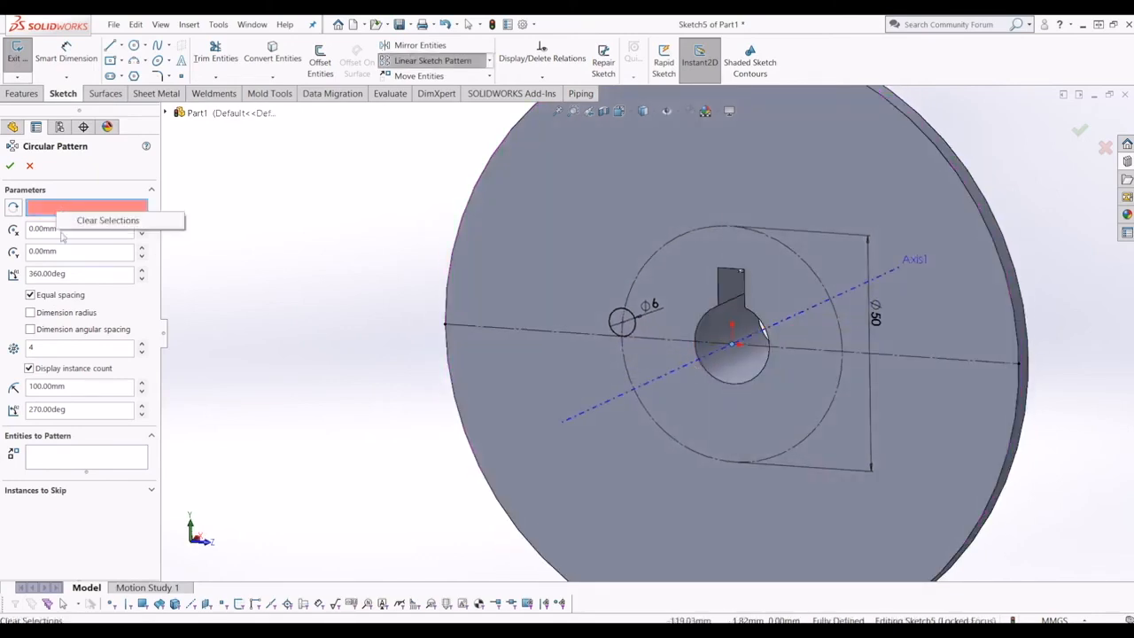
pyautogui.click(732, 344)
pyautogui.moveTo(640, 277); pyautogui.dragTo(664, 268, button='middle')
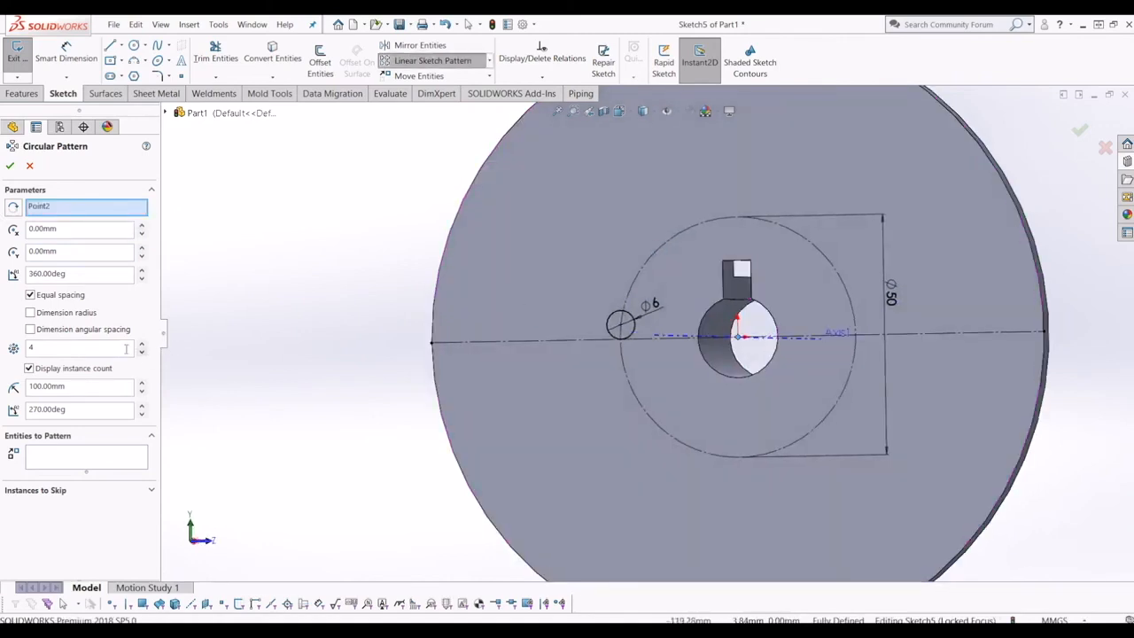
pyautogui.click(606, 341)
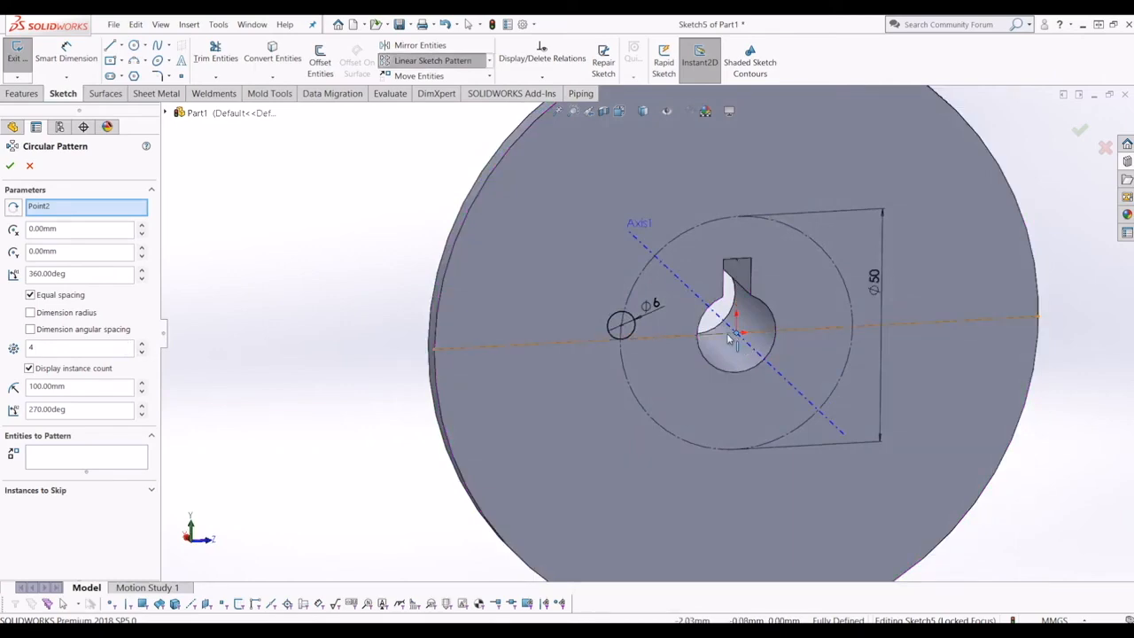
pyautogui.moveTo(729, 337); pyautogui.dragTo(716, 334, button='middle')
pyautogui.click(86, 453)
pyautogui.rightClick(133, 454)
pyautogui.click(199, 460)
pyautogui.click(622, 327)
pyautogui.moveTo(645, 326)
pyautogui.mouseDown(button='middle')
pyautogui.moveTo(708, 334)
pyautogui.moveTo(732, 350)
pyautogui.moveTo(653, 380)
pyautogui.moveTo(851, 301)
pyautogui.mouseUp(button='middle')
pyautogui.press('Escape')
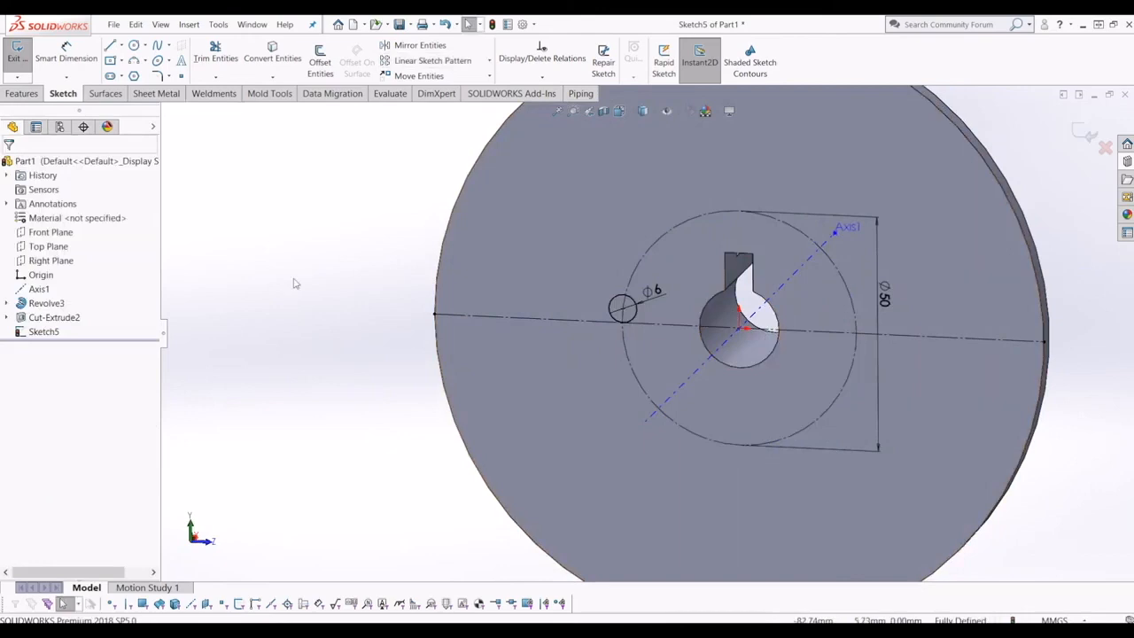
# Step: Set up a circular sketch pattern with 6 instances, using the horizontal centreline to place its centre at the middle of the disc
pyautogui.scroll(-2, 647, 287)
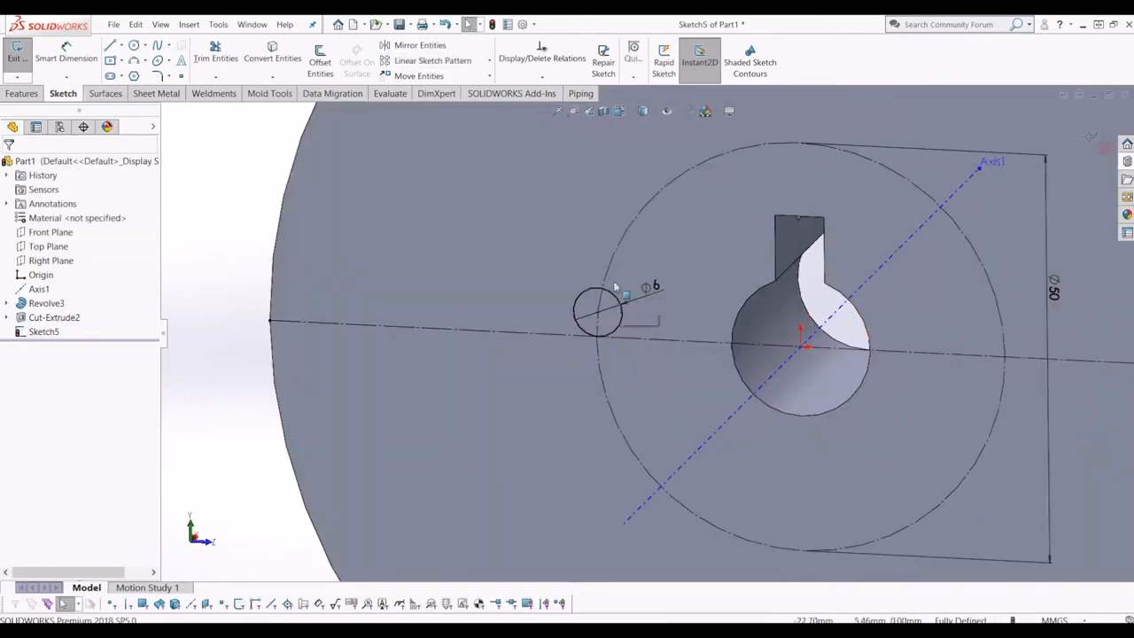
pyautogui.scroll(2, 634, 325)
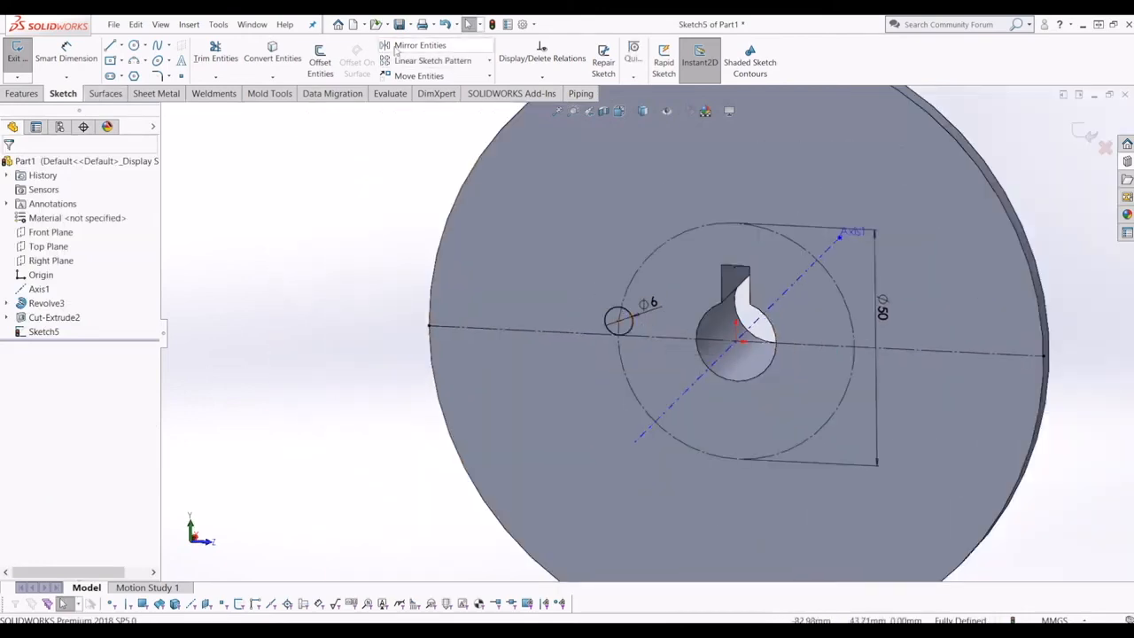
pyautogui.click(488, 61)
pyautogui.click(471, 92)
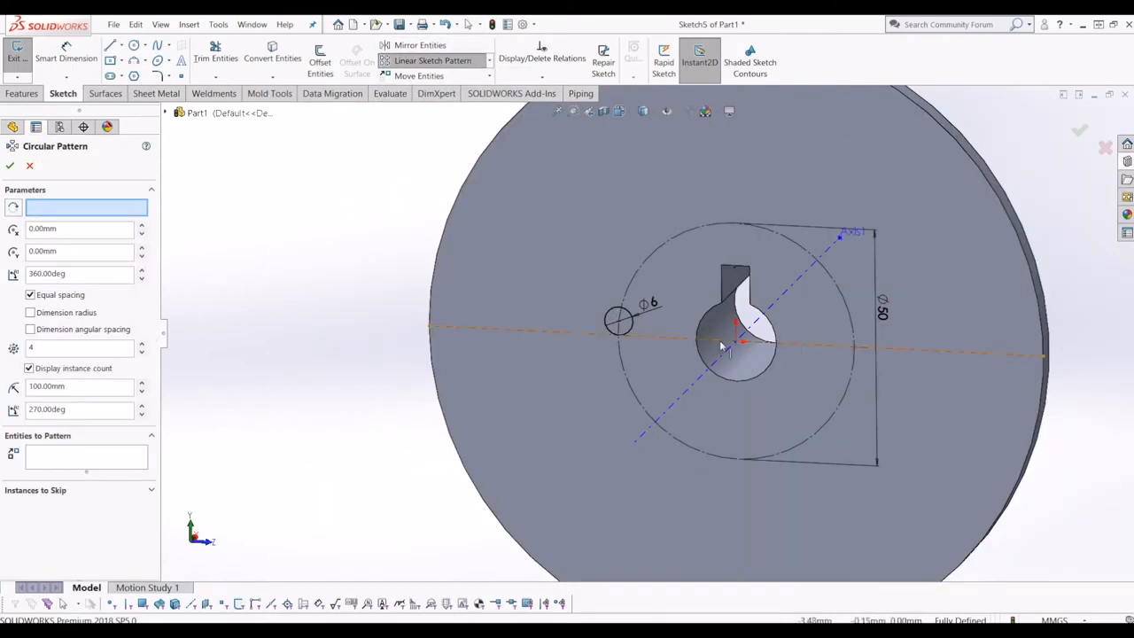
pyautogui.moveTo(692, 339); pyautogui.dragTo(525, 368, button='middle')
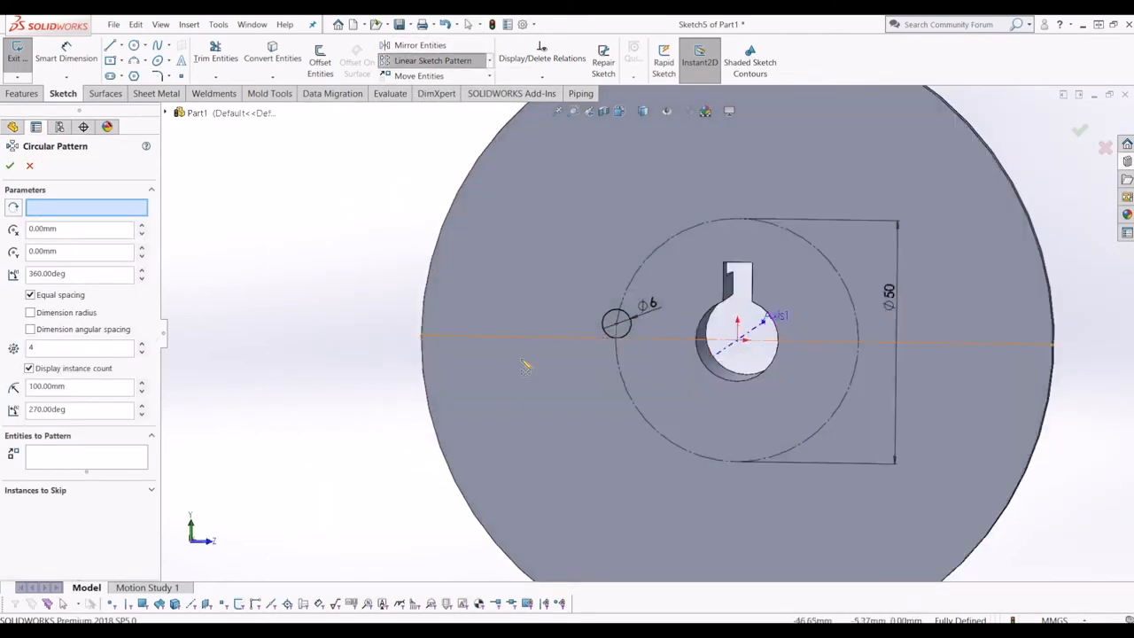
pyautogui.click(537, 337)
pyautogui.moveTo(606, 328); pyautogui.dragTo(663, 297, button='middle')
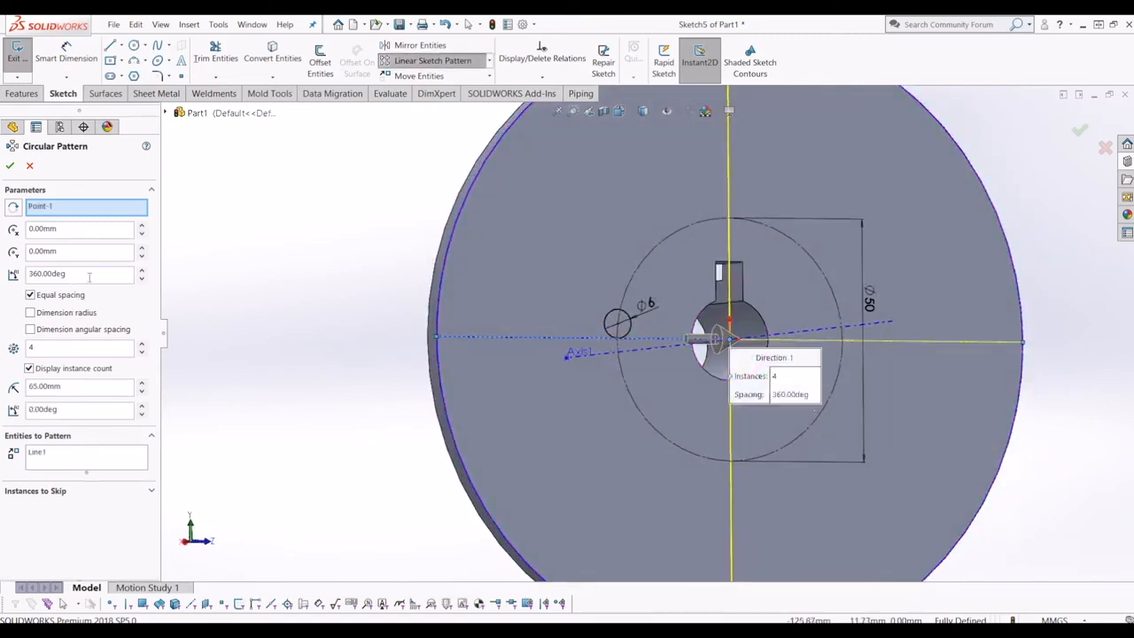
pyautogui.click(36, 348)
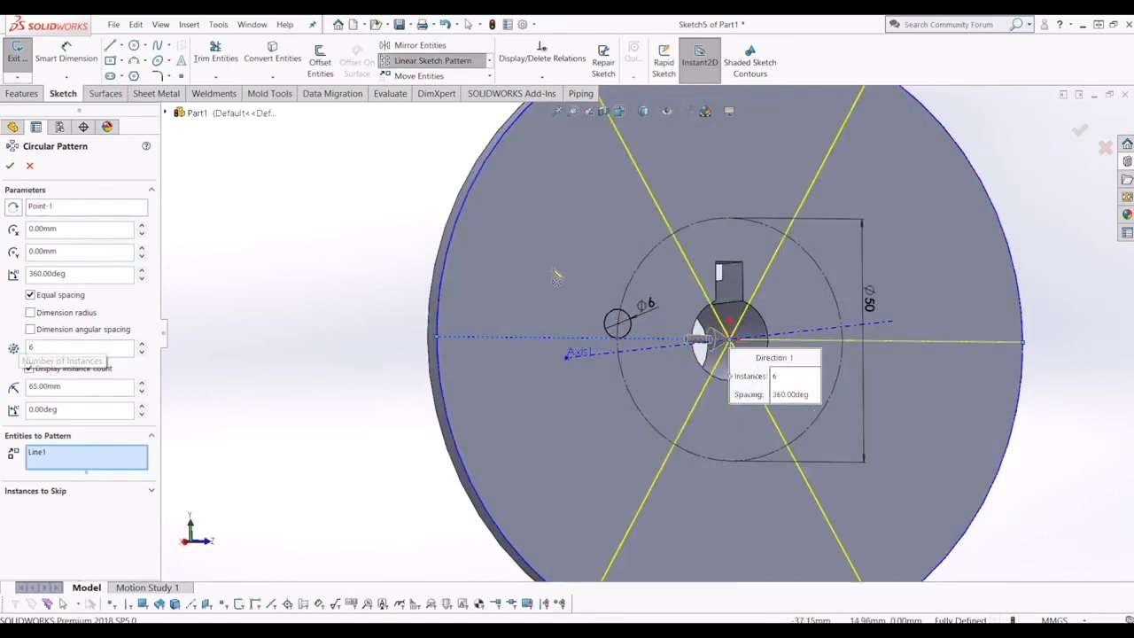
pyautogui.moveTo(557, 273); pyautogui.dragTo(503, 288, button='middle')
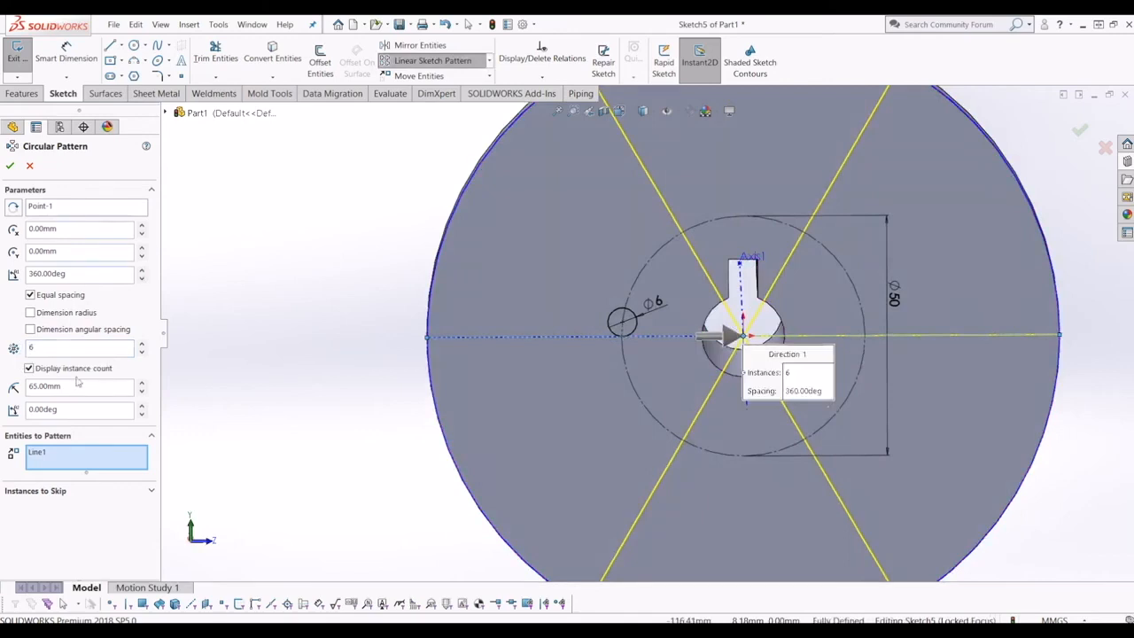
# Step: Replace the centreline with the 6 mm circle as the entity to pattern and apply the circular pattern
pyautogui.rightClick(36, 454)
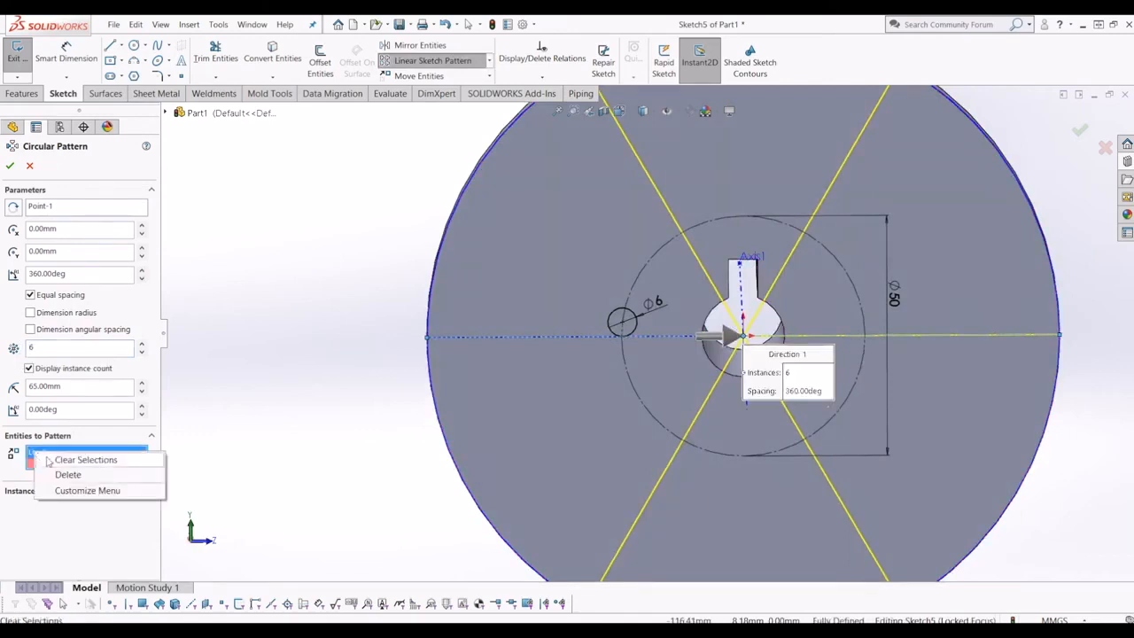
pyautogui.click(71, 459)
pyautogui.scroll(-2, 638, 317)
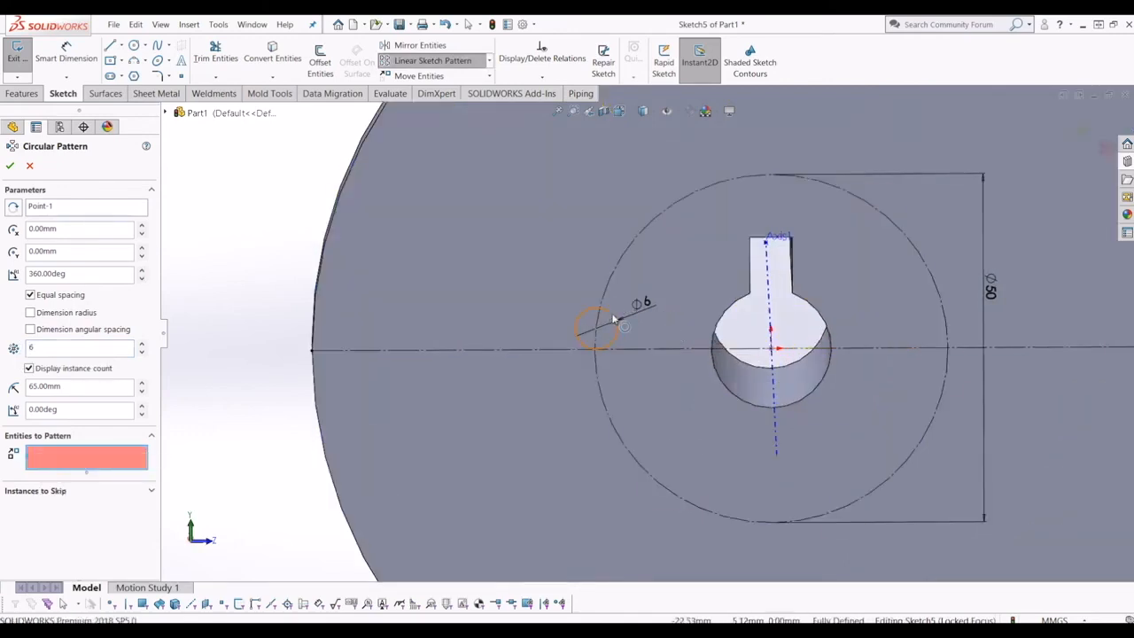
pyautogui.click(611, 320)
pyautogui.moveTo(706, 379); pyautogui.dragTo(642, 358, button='middle')
pyautogui.moveTo(486, 376); pyautogui.dragTo(563, 364, button='middle')
pyautogui.click(10, 165)
# Step: Check the patterned circles around the bore and exit the sketch
pyautogui.moveTo(587, 241)
pyautogui.mouseDown(button='middle')
pyautogui.moveTo(614, 240)
pyautogui.moveTo(612, 269)
pyautogui.moveTo(404, 298)
pyautogui.mouseUp(button='middle')
pyautogui.hotkey('ctrl', '8')
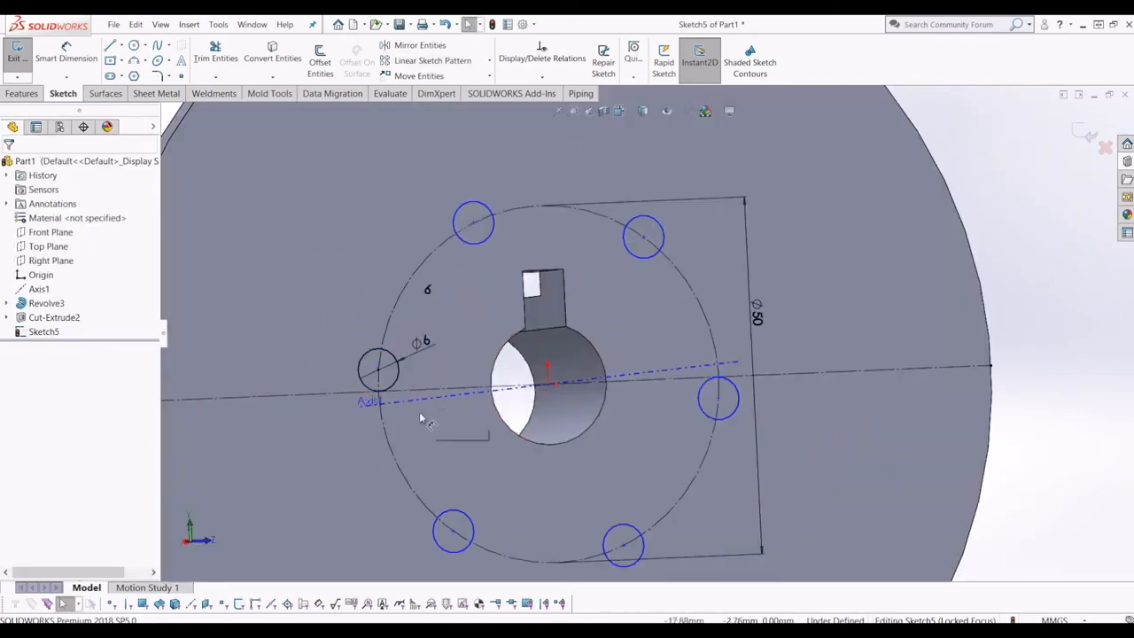
pyautogui.press('f')
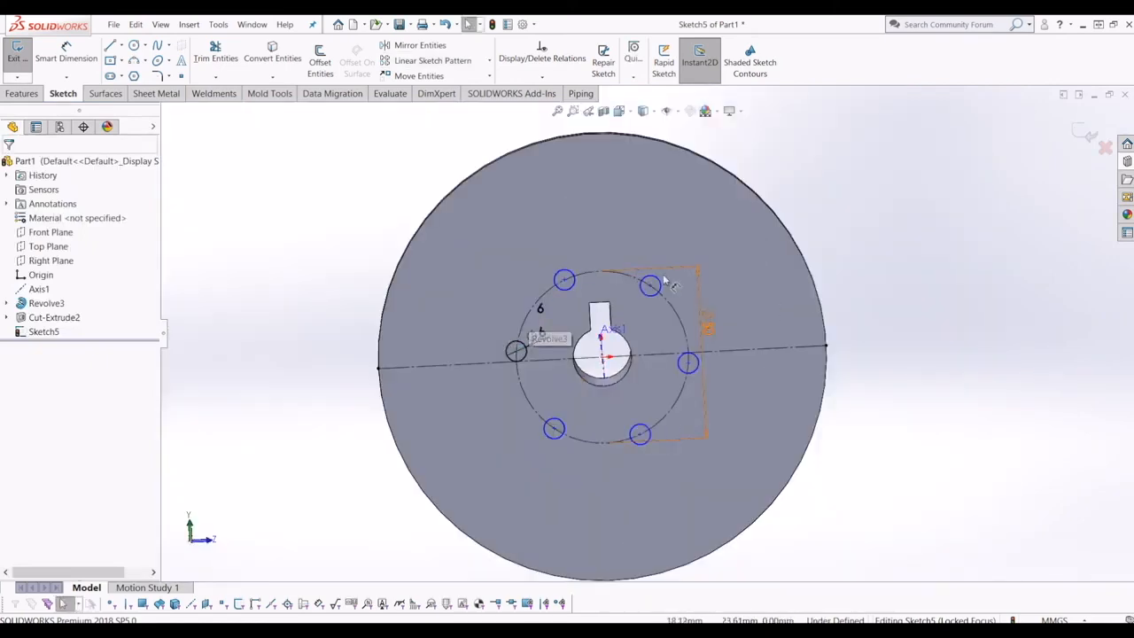
pyautogui.scroll(1, 603, 312)
pyautogui.scroll(1, 602, 312)
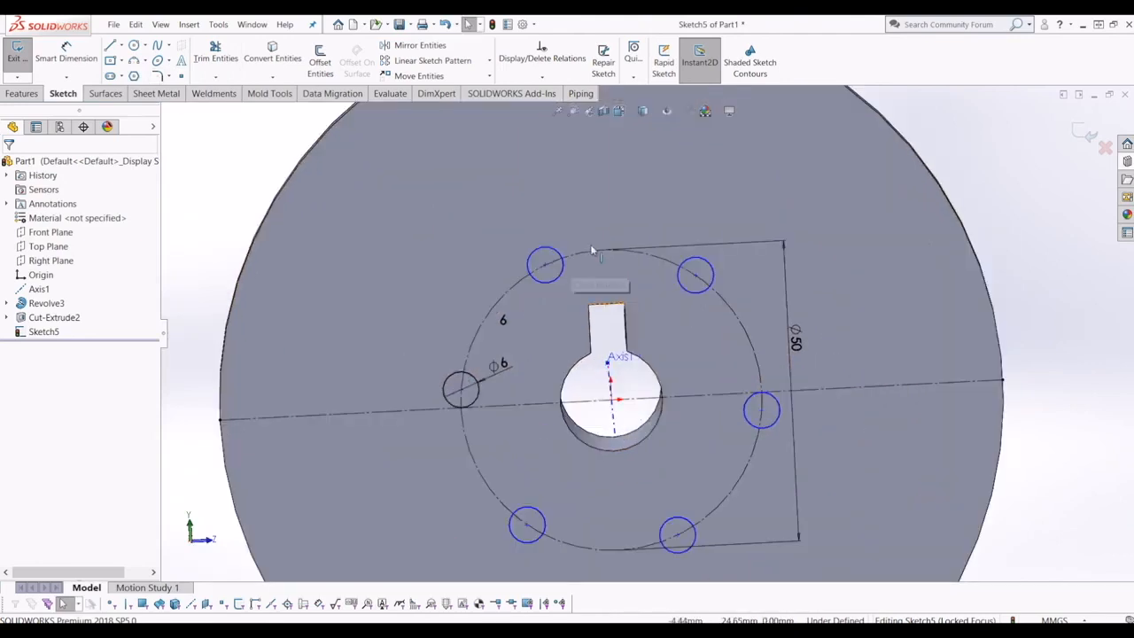
pyautogui.moveTo(566, 266); pyautogui.dragTo(558, 295, button='middle')
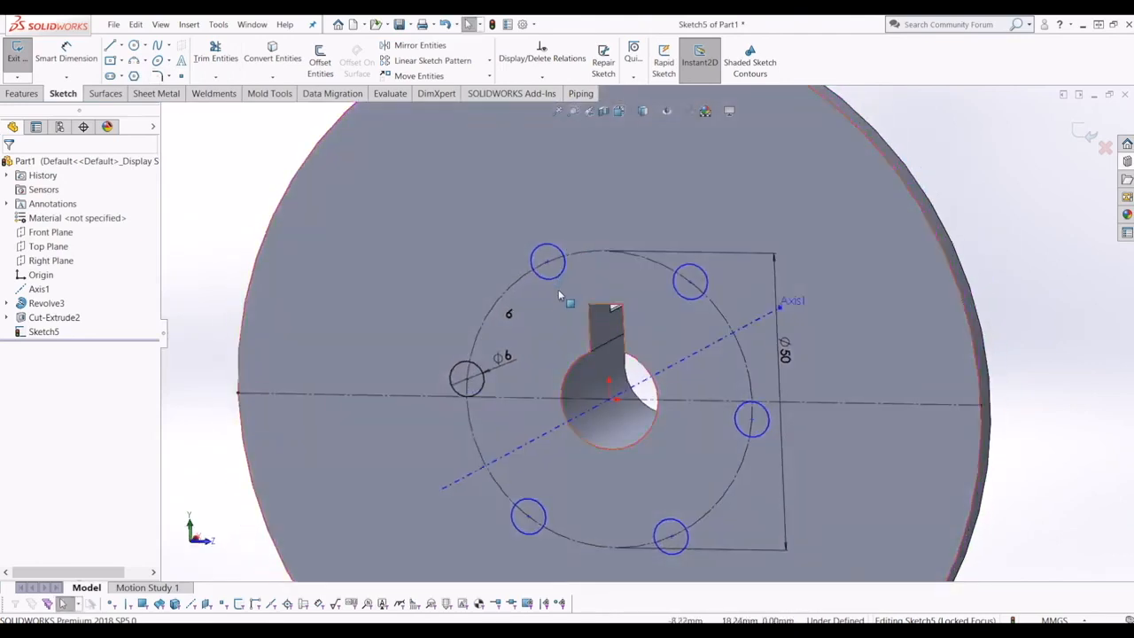
pyautogui.click(1083, 134)
pyautogui.moveTo(860, 239); pyautogui.dragTo(842, 238, button='middle')
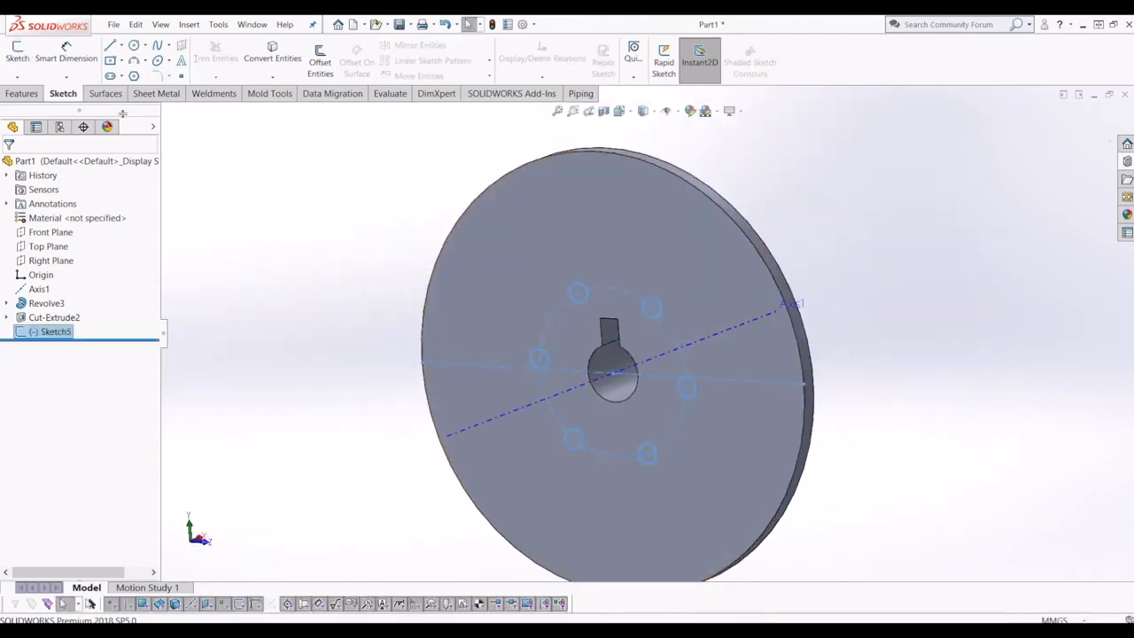
# Step: Make an extruded cut of the six circles with the Through All end condition
pyautogui.click(22, 94)
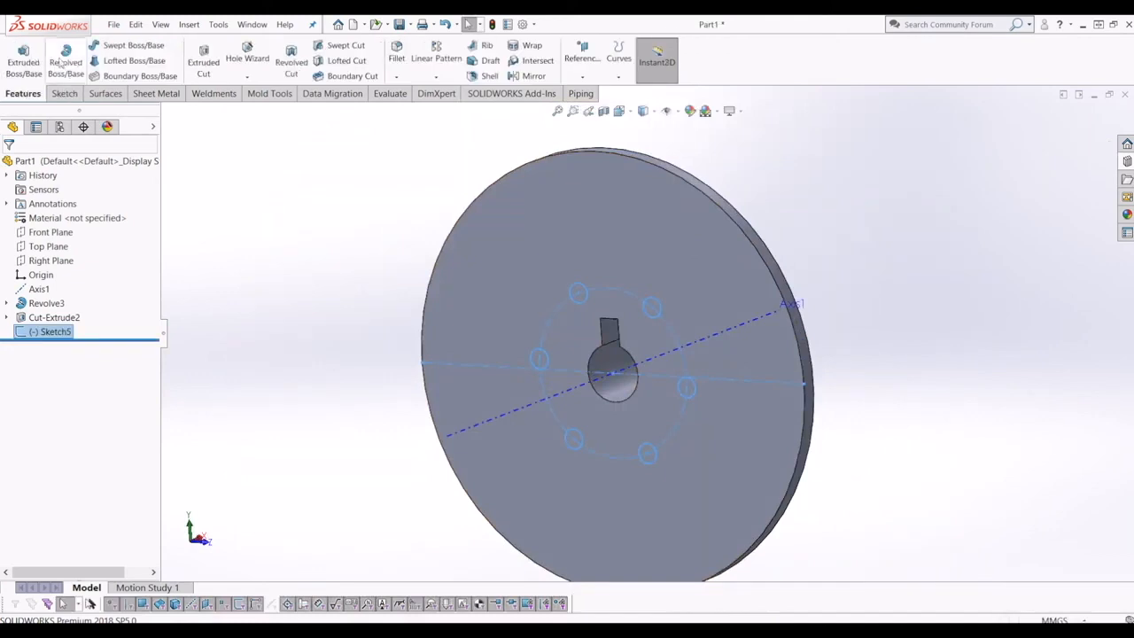
pyautogui.click(203, 62)
pyautogui.click(59, 248)
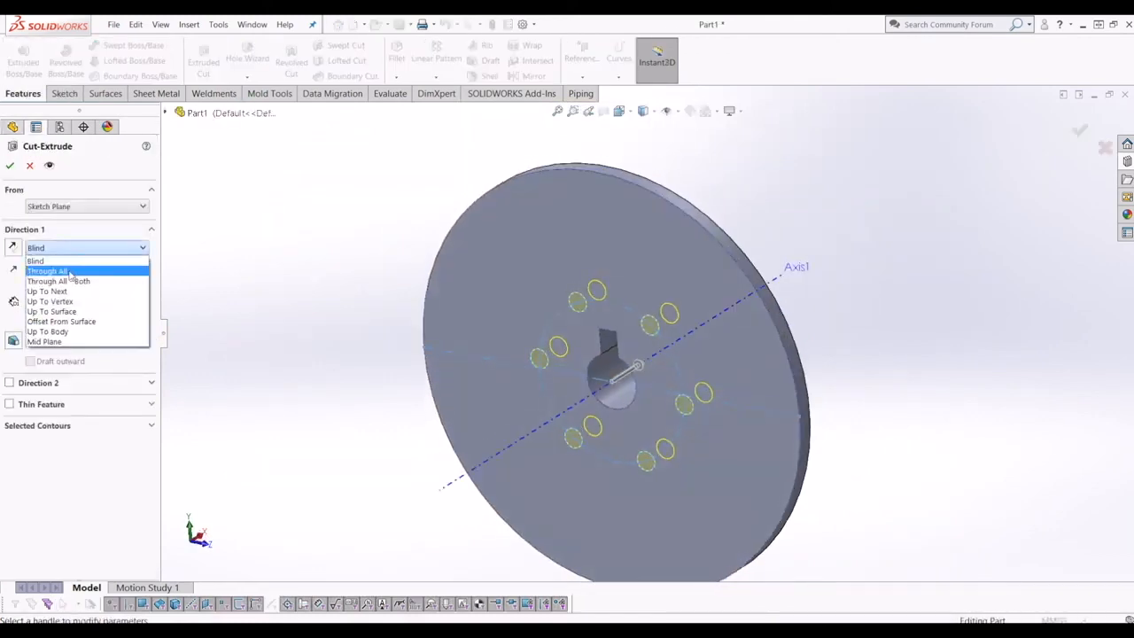
pyautogui.click(49, 269)
pyautogui.press('Return')
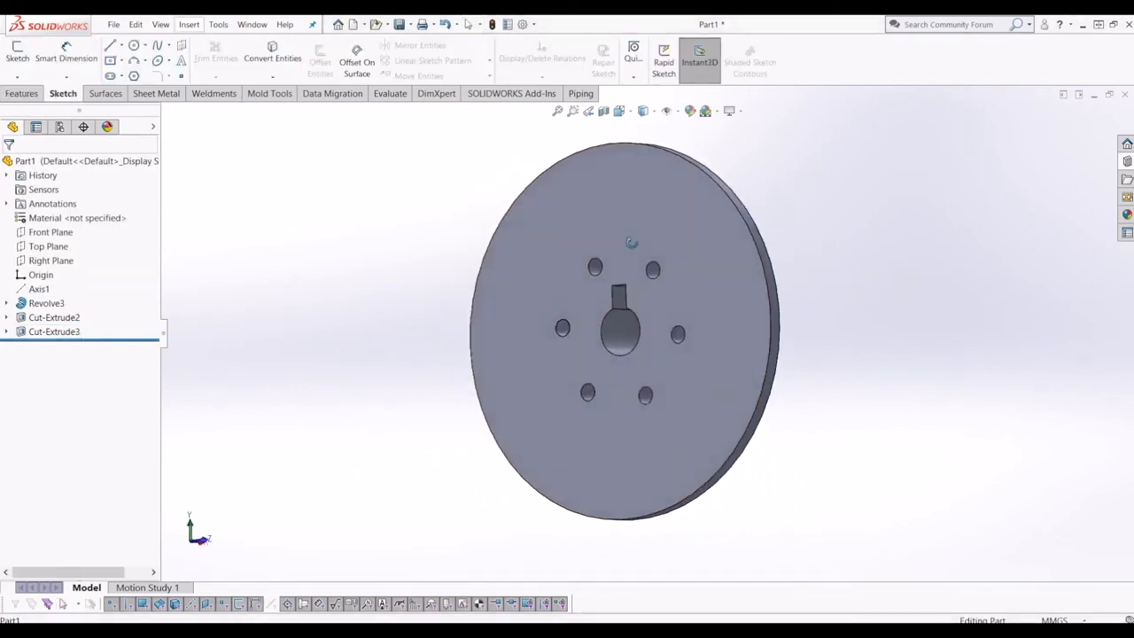
# Step: Start a new sketch on the disc's flat face with the six holes and view it face-on
pyautogui.moveTo(632, 242); pyautogui.dragTo(685, 259, button='middle')
pyautogui.scroll(-3, 685, 260)
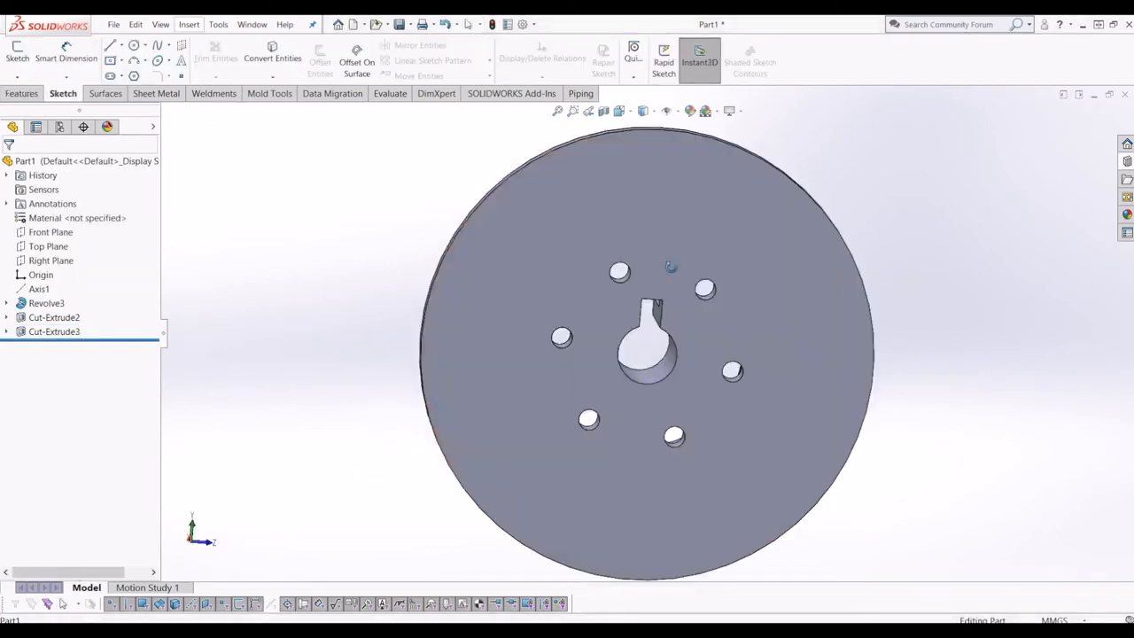
pyautogui.moveTo(679, 298); pyautogui.dragTo(715, 264, button='middle')
pyautogui.scroll(6, 696, 267)
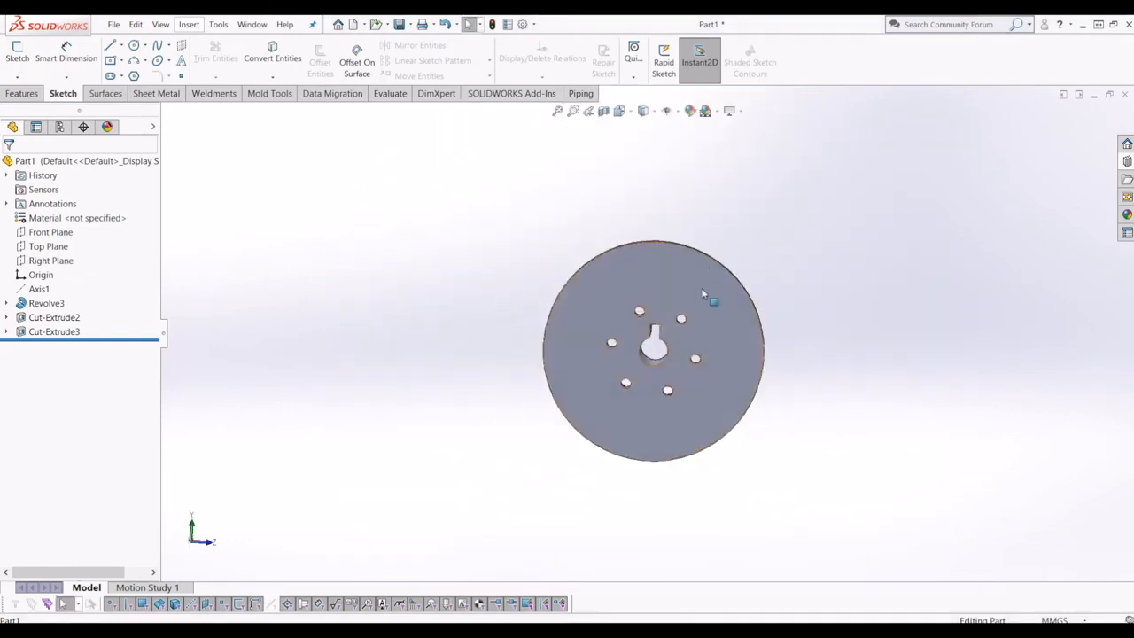
pyautogui.click(709, 292)
pyautogui.click(19, 55)
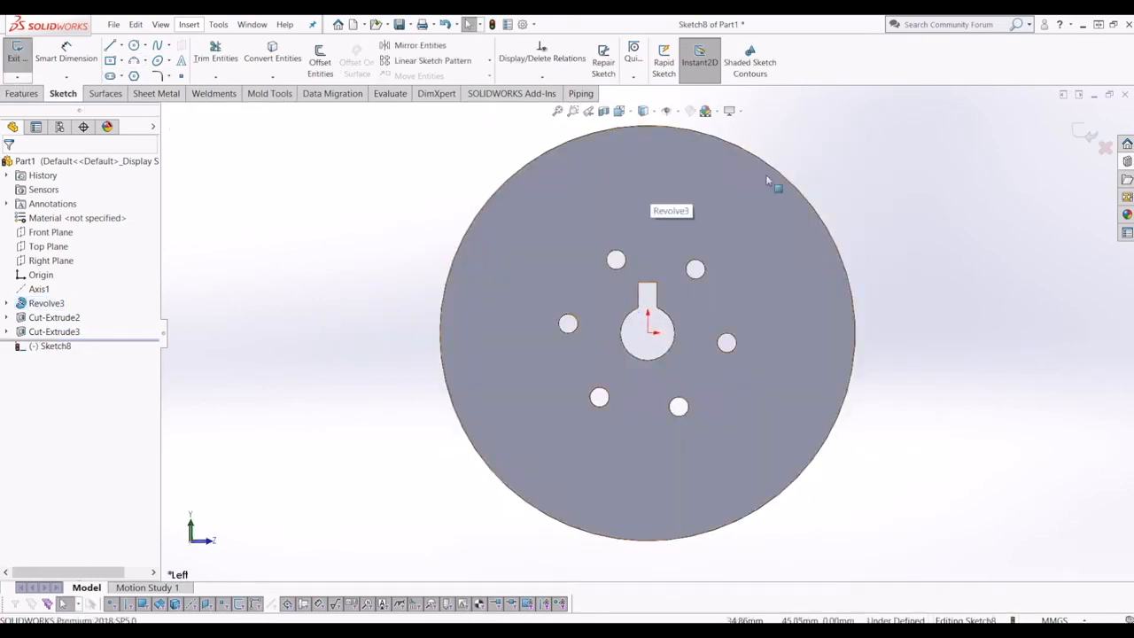
pyautogui.moveTo(687, 400); pyautogui.dragTo(540, 275, button='middle')
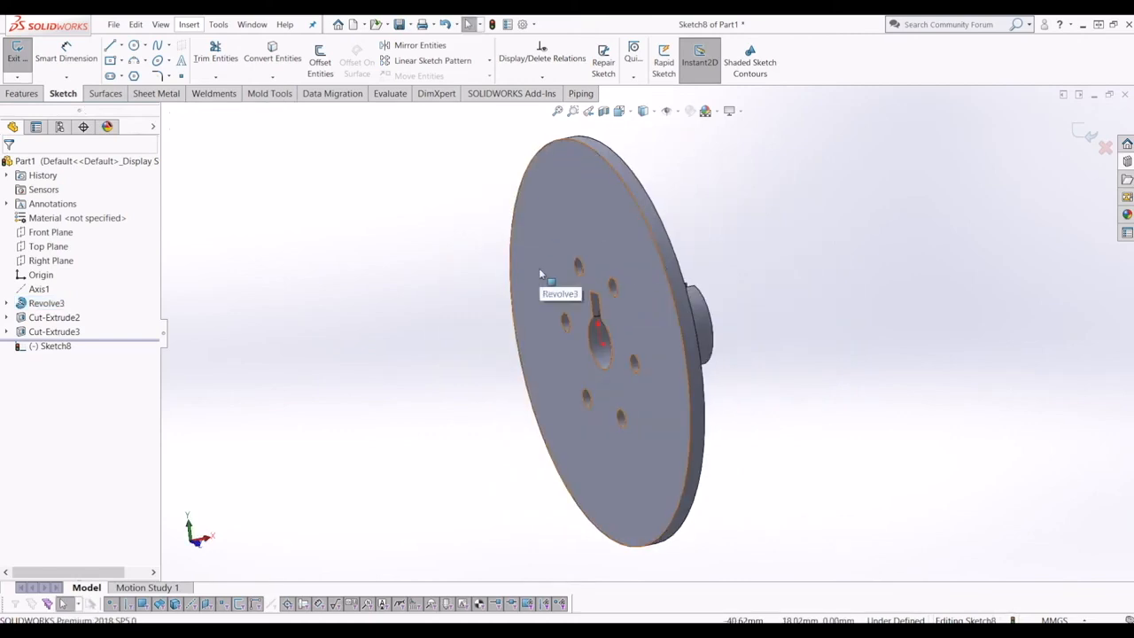
pyautogui.hotkey('ctrl', '8')
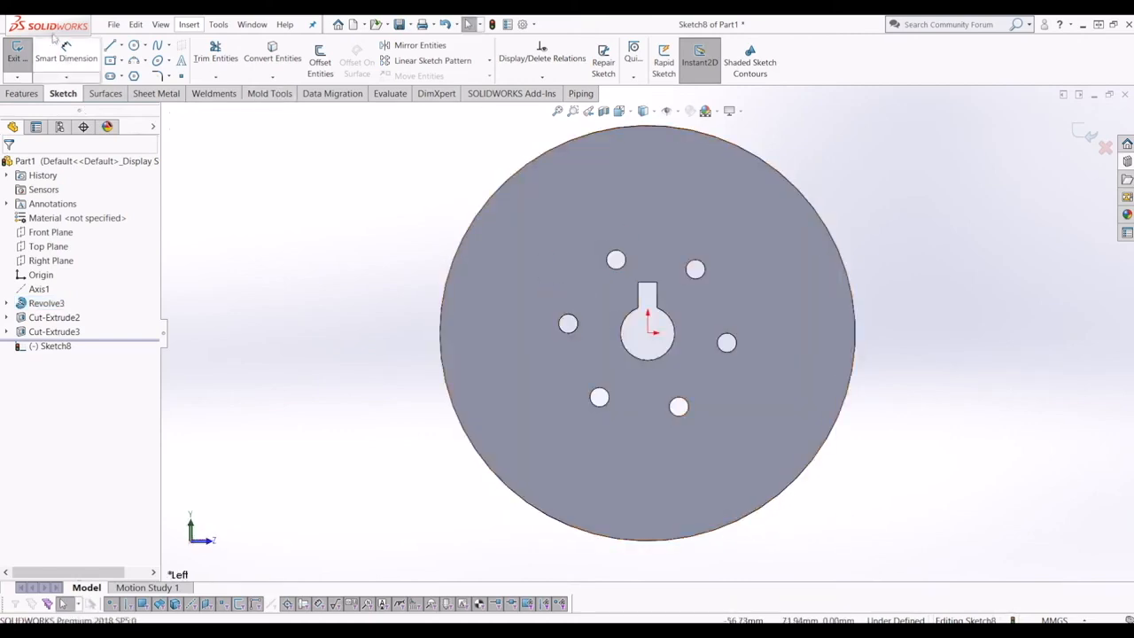
# Step: Sketch a circle centred on the origin, set its diameter to 50 mm and make it construction geometry
pyautogui.click(132, 61)
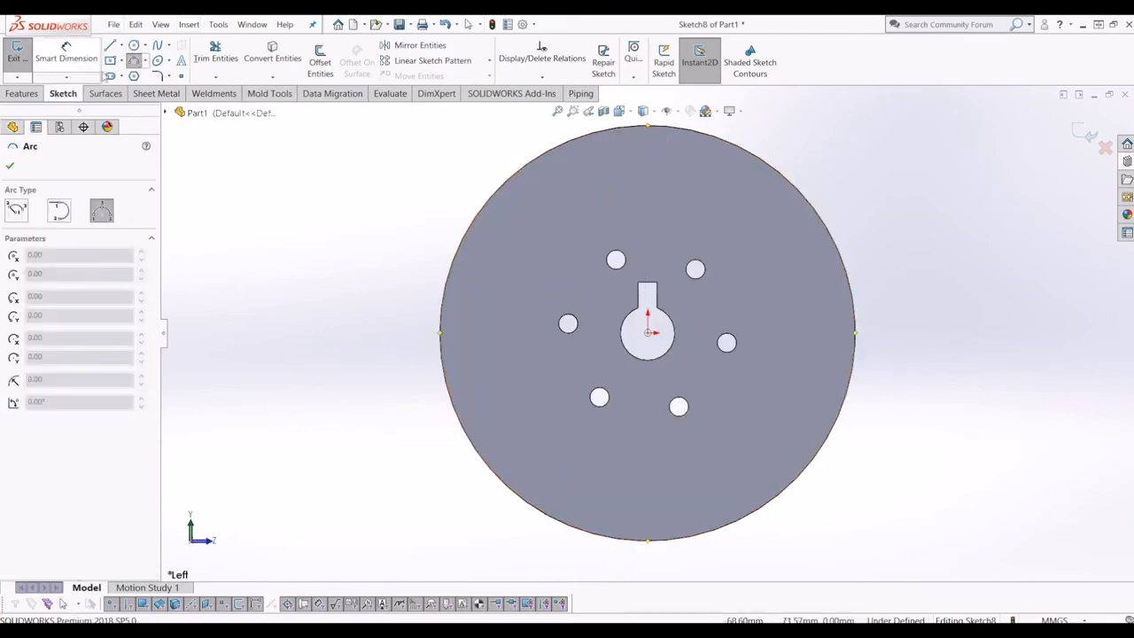
pyautogui.press('Escape')
pyautogui.click(134, 45)
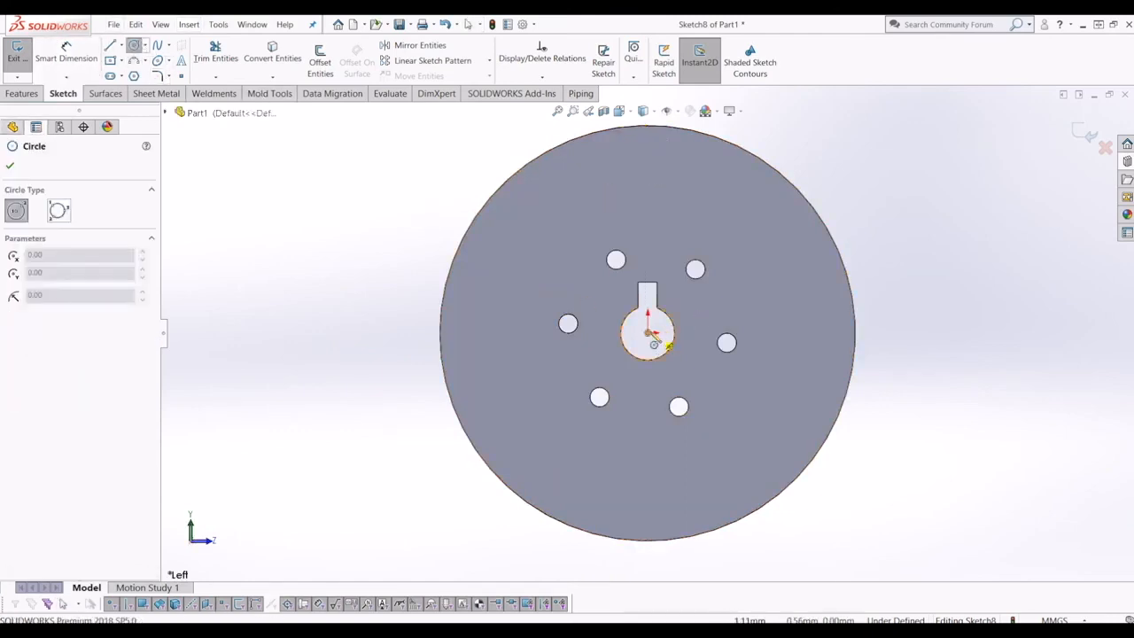
pyautogui.click(656, 338)
pyautogui.click(751, 280)
pyautogui.click(66, 53)
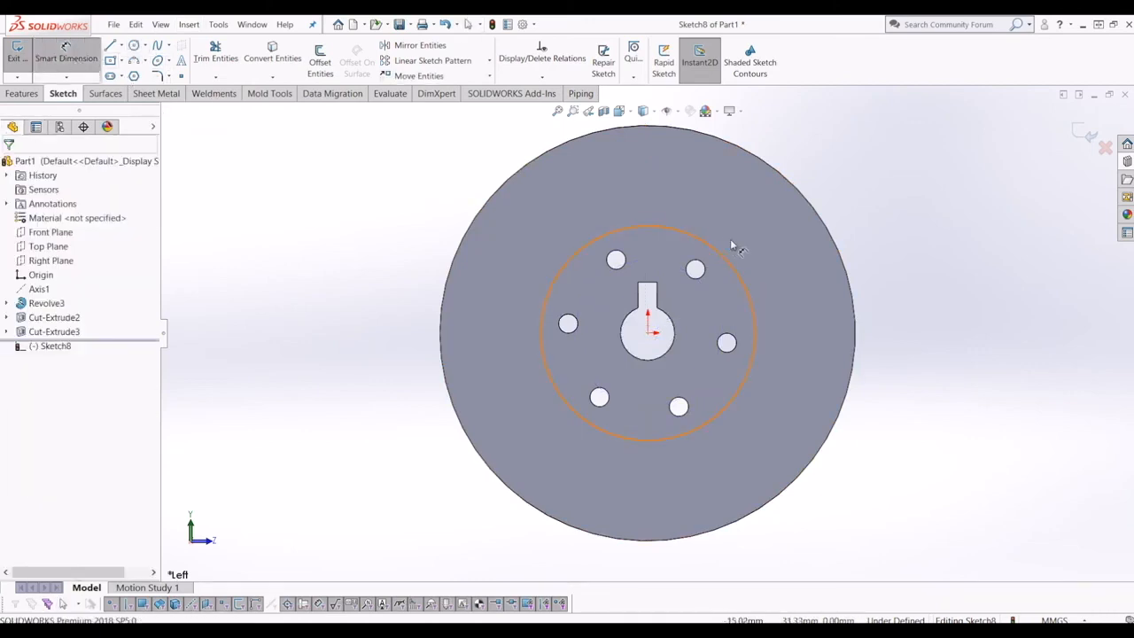
pyautogui.click(751, 287)
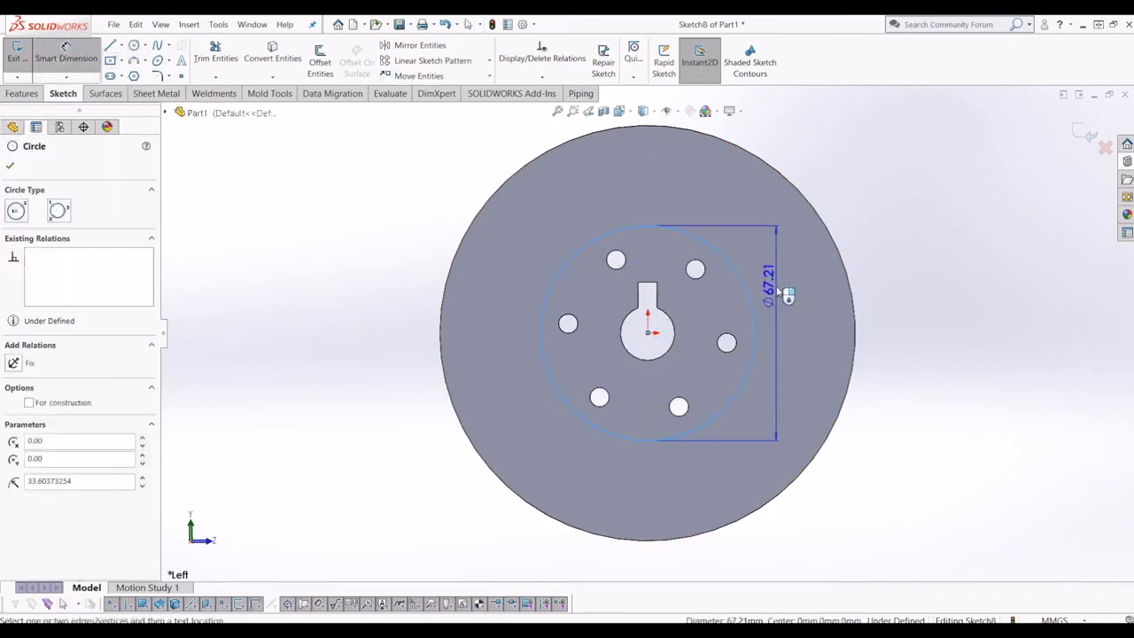
pyautogui.click(783, 285)
pyautogui.write('35')
pyautogui.press('Return')
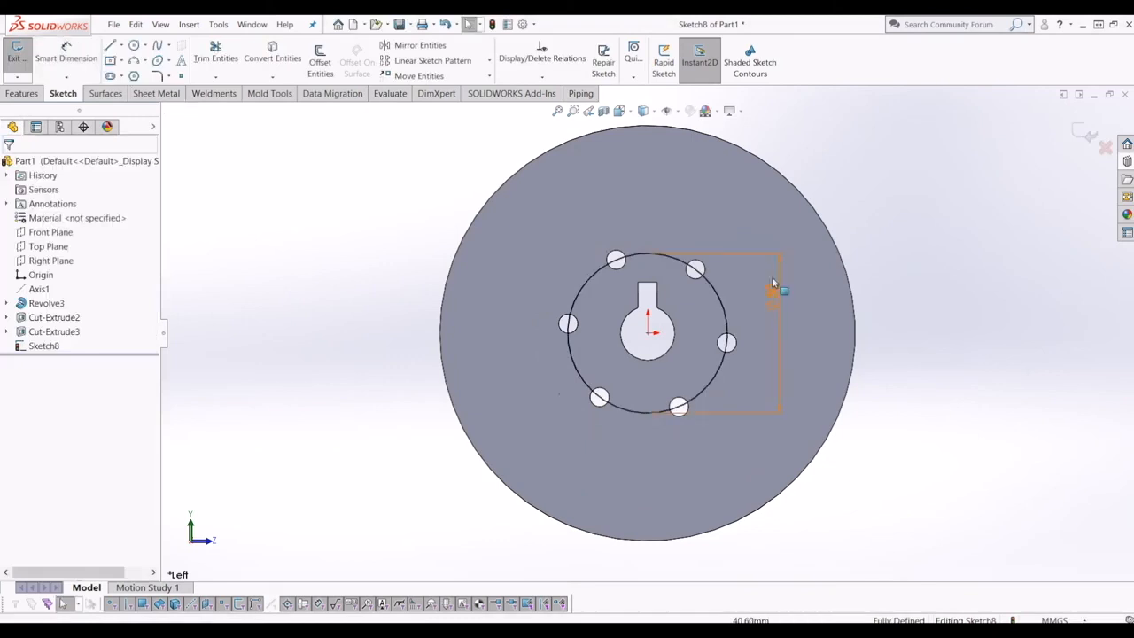
pyautogui.click(722, 316)
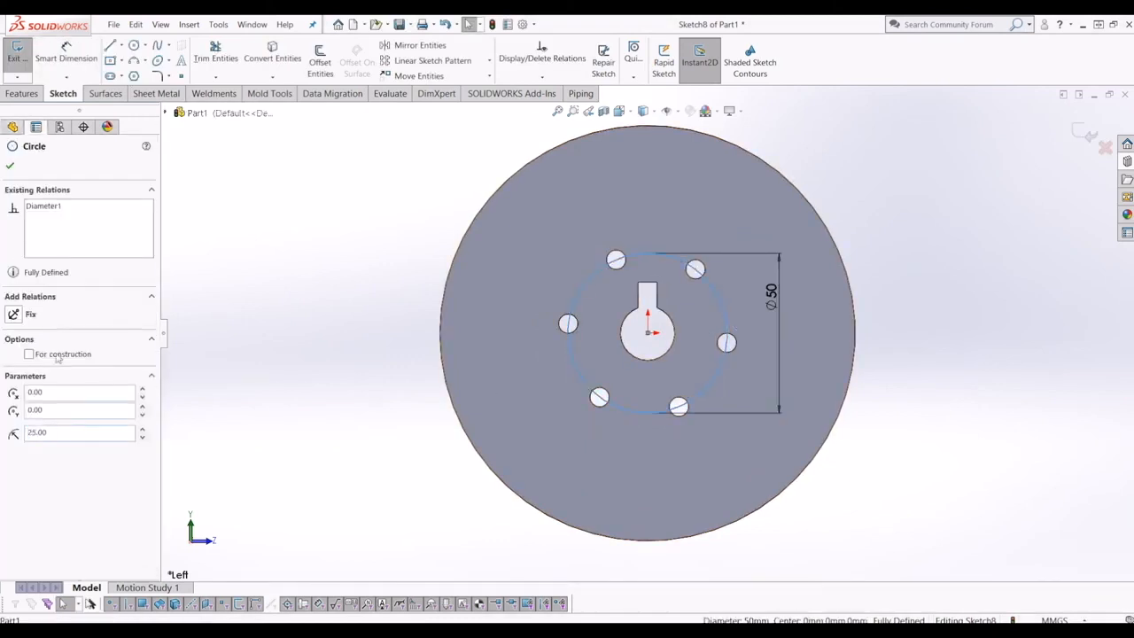
pyautogui.press('Escape')
# Step: Draw a vertical line from the origin up to the disc's outer edge and make it construction geometry
pyautogui.click(110, 45)
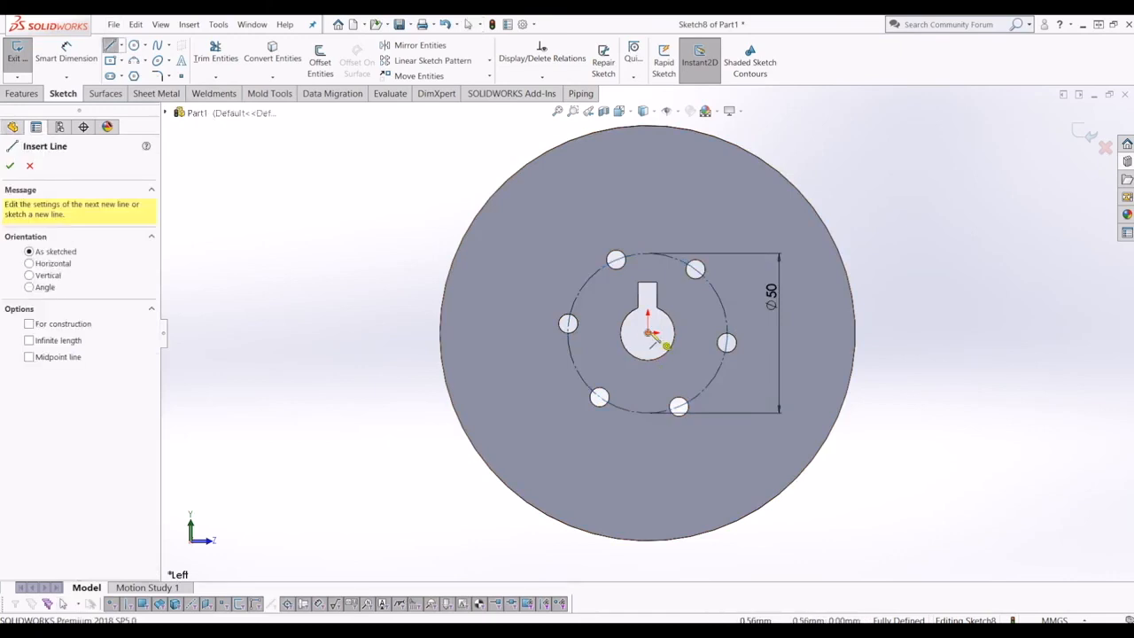
pyautogui.click(654, 254)
pyautogui.click(664, 132)
pyautogui.press('Escape')
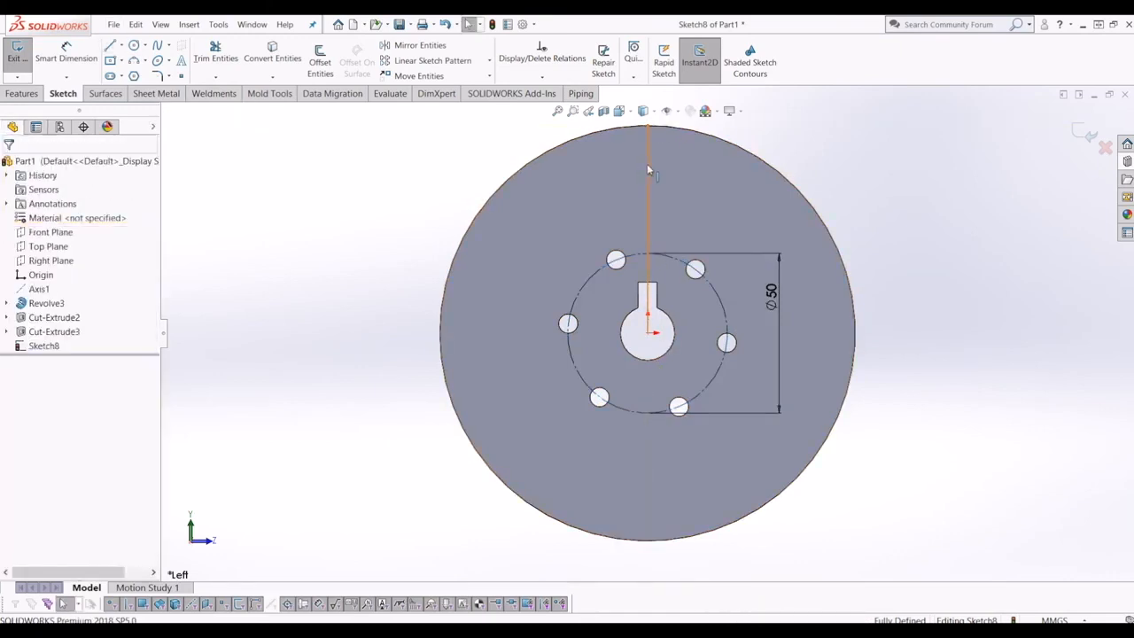
pyautogui.click(653, 163)
pyautogui.click(184, 378)
# Step: Draw a three-point arc of about 41 mm radius from the vertical centreline's upper end to the 50 mm circle, bulging away from the centreline
pyautogui.scroll(2, 400, 551)
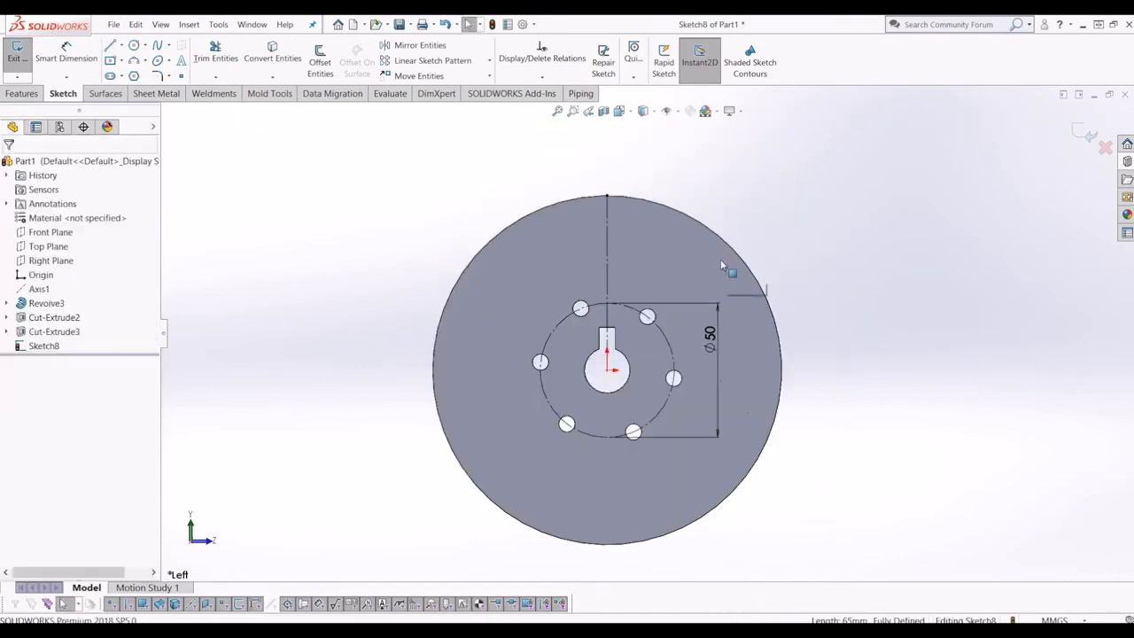
pyautogui.click(134, 60)
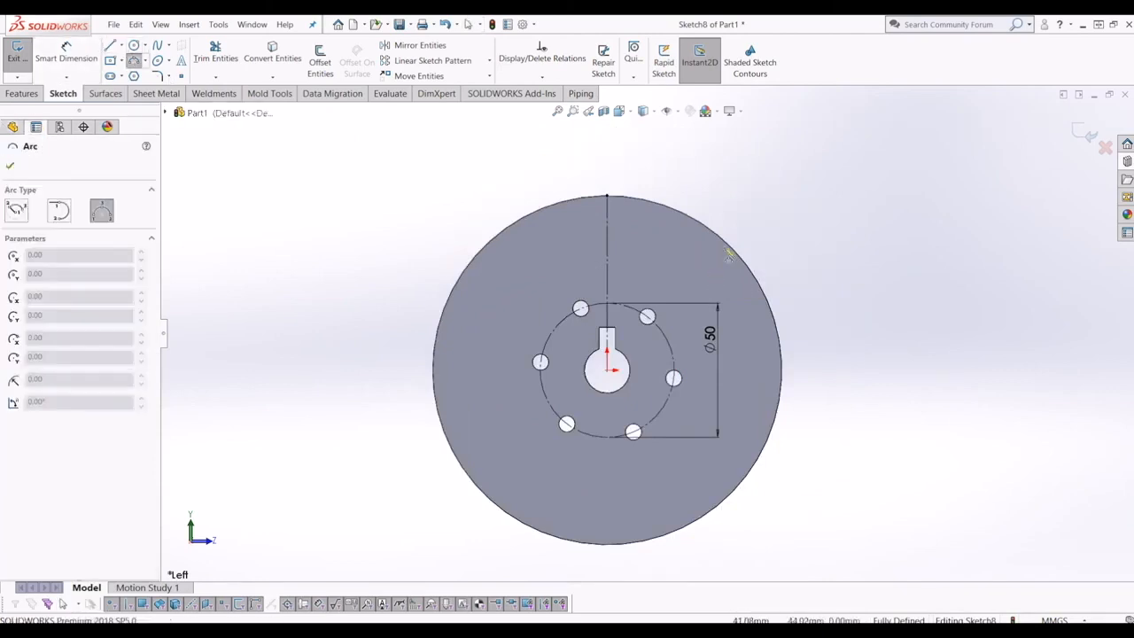
pyautogui.click(607, 196)
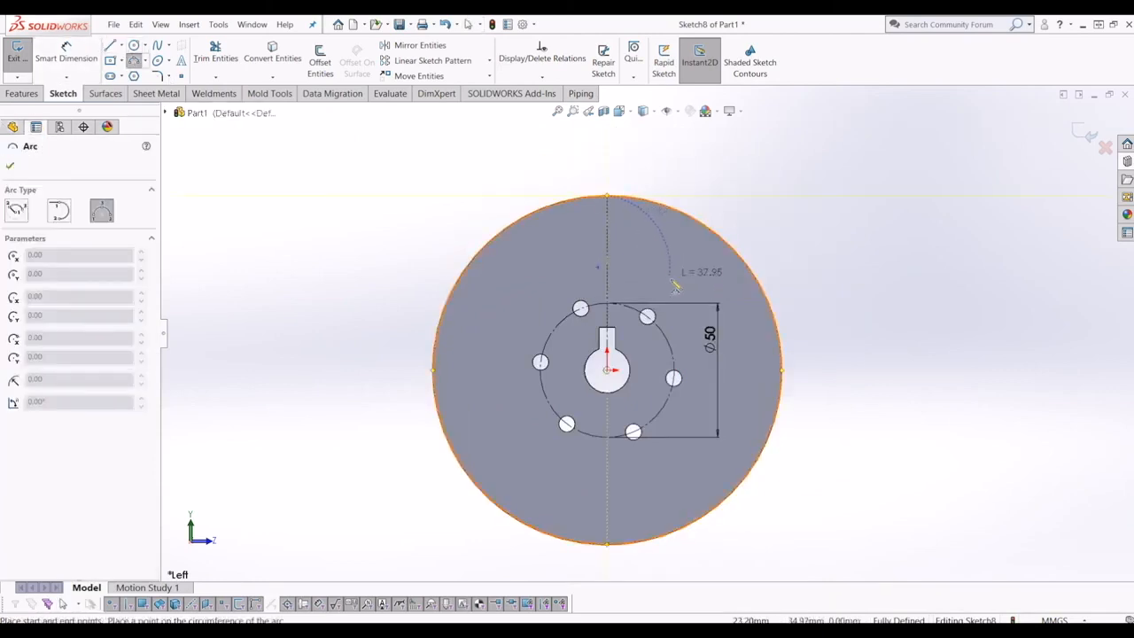
pyautogui.click(678, 356)
pyautogui.click(682, 348)
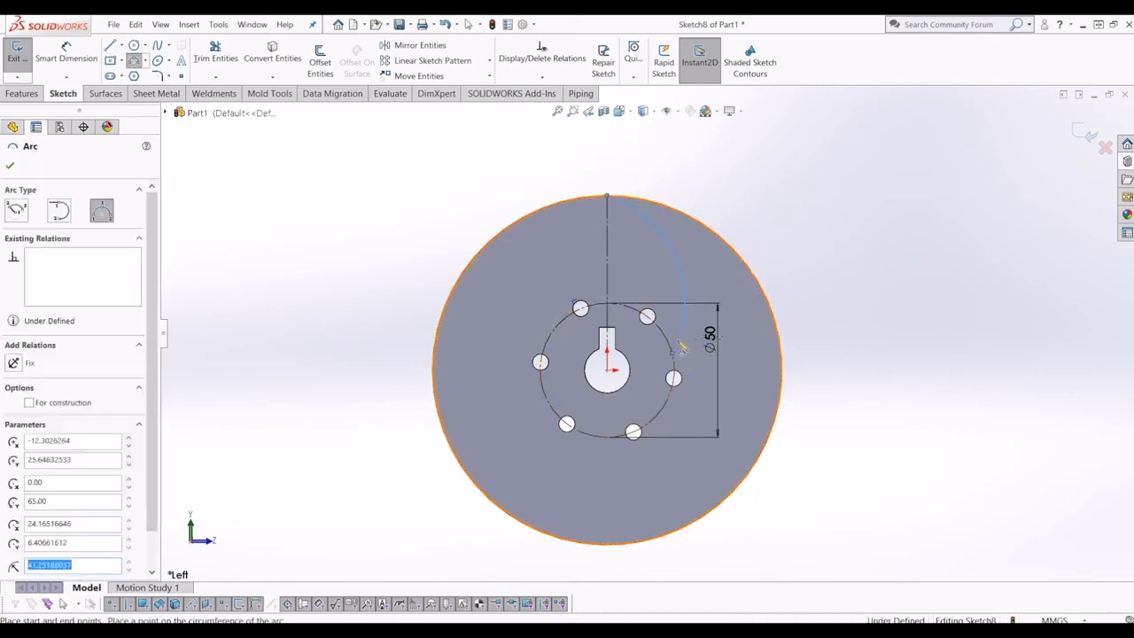
pyautogui.press('Escape')
# Step: Dimension the arc's radius and set it to 44.33 mm
pyautogui.scroll(-1, 687, 218)
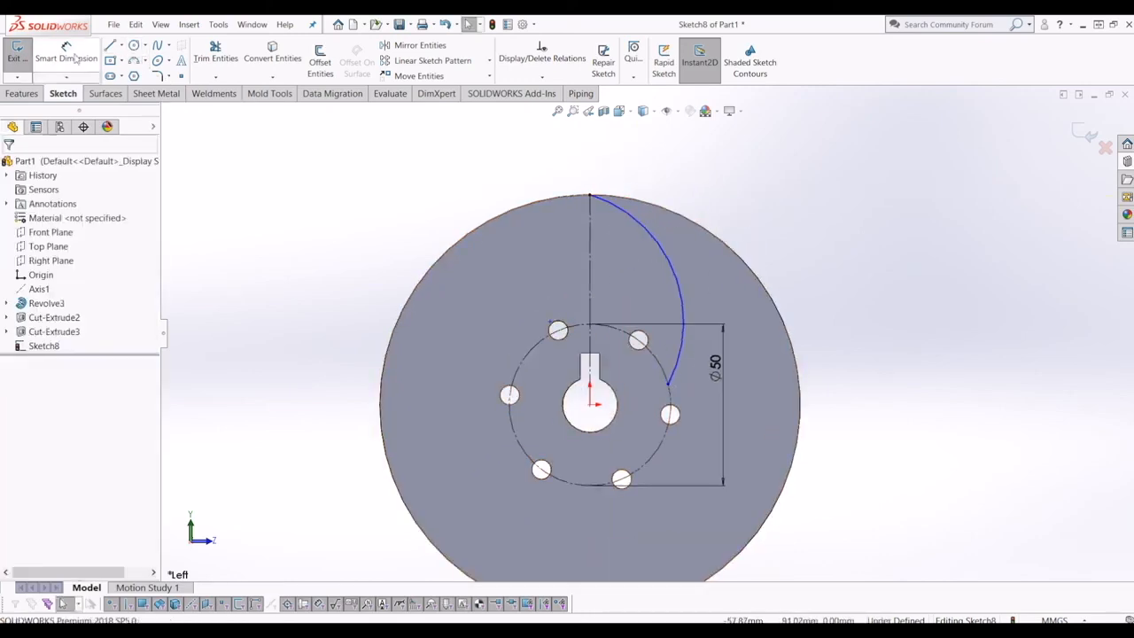
pyautogui.click(74, 57)
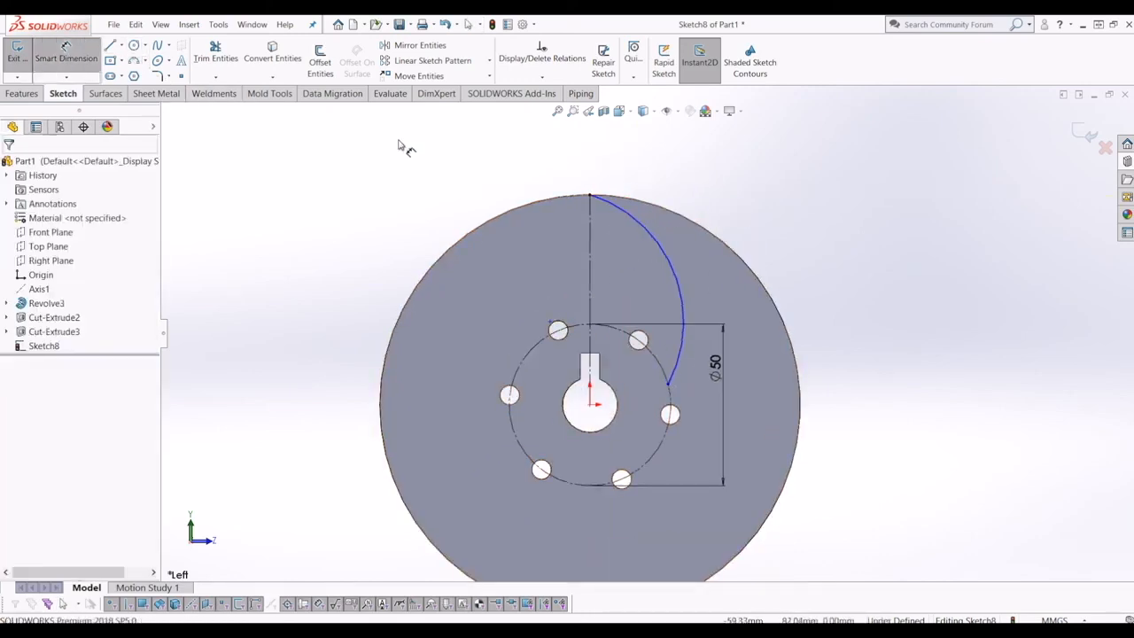
pyautogui.click(658, 247)
pyautogui.click(620, 249)
pyautogui.write('44.33')
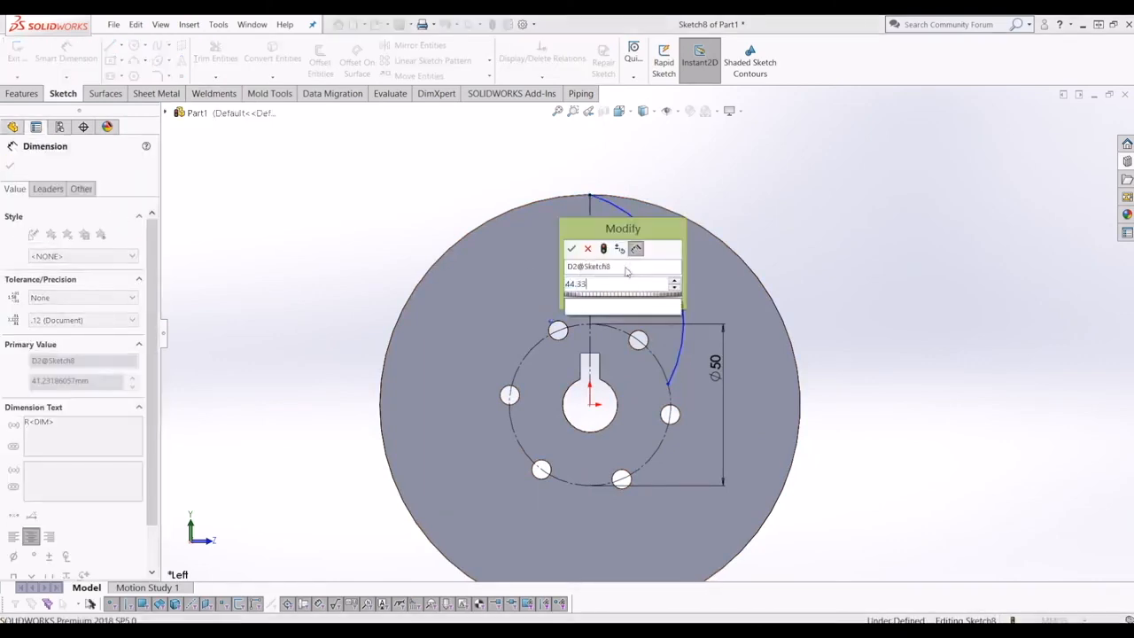
pyautogui.press('Return')
pyautogui.press('Escape')
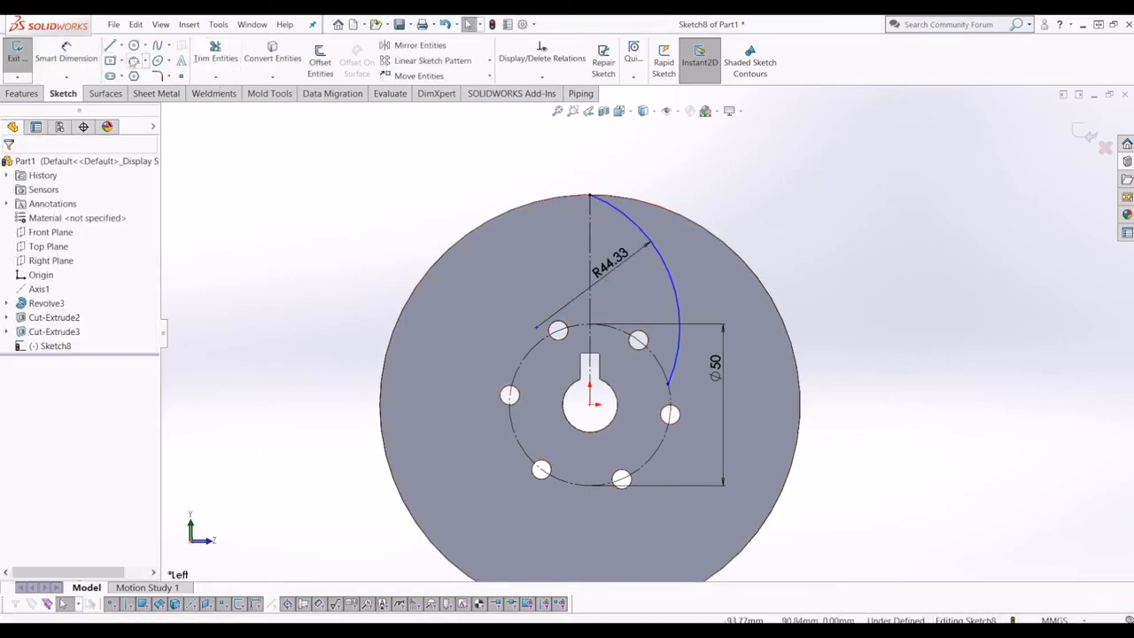
# Step: Offset the arc 2.5 mm towards its centre and extend the offset's upper end to the disc's outer edge
pyautogui.click(321, 59)
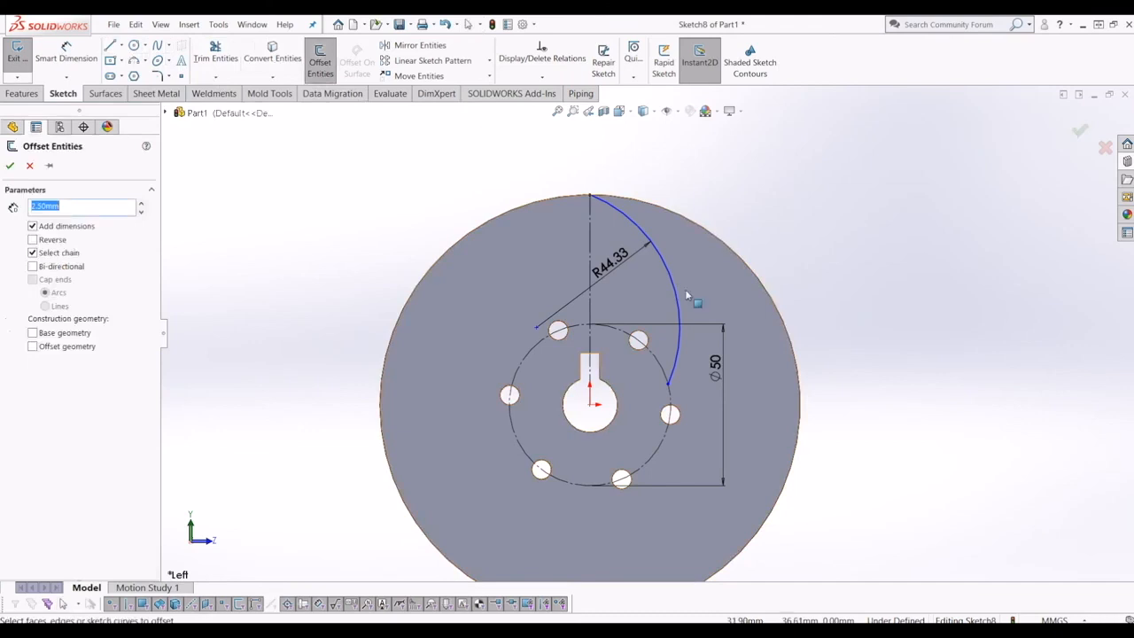
pyautogui.click(676, 294)
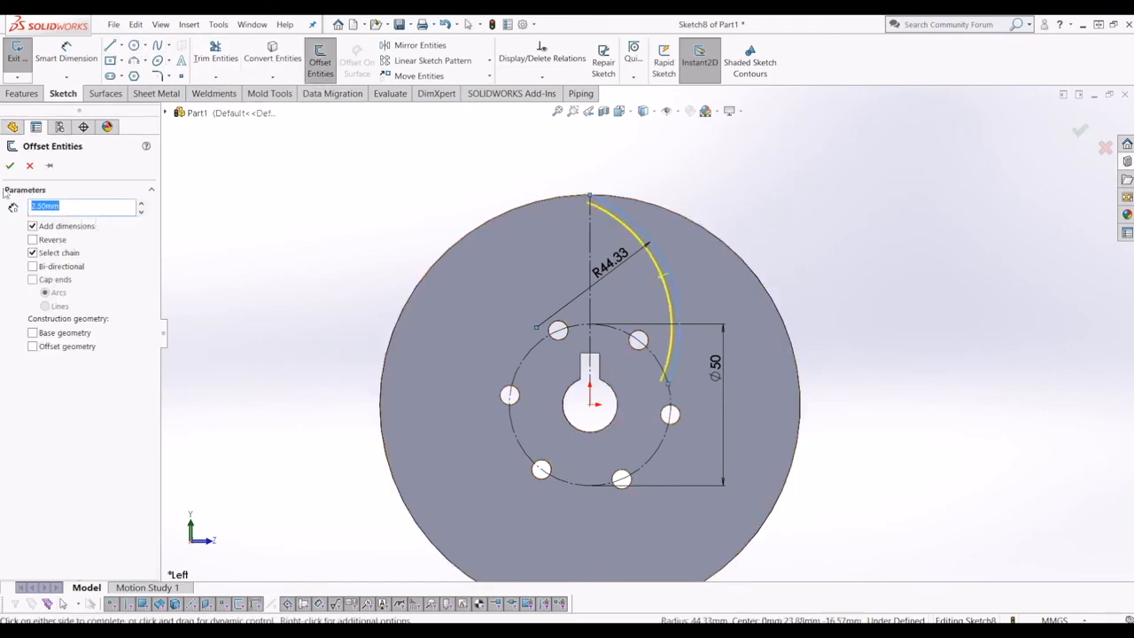
pyautogui.click(9, 167)
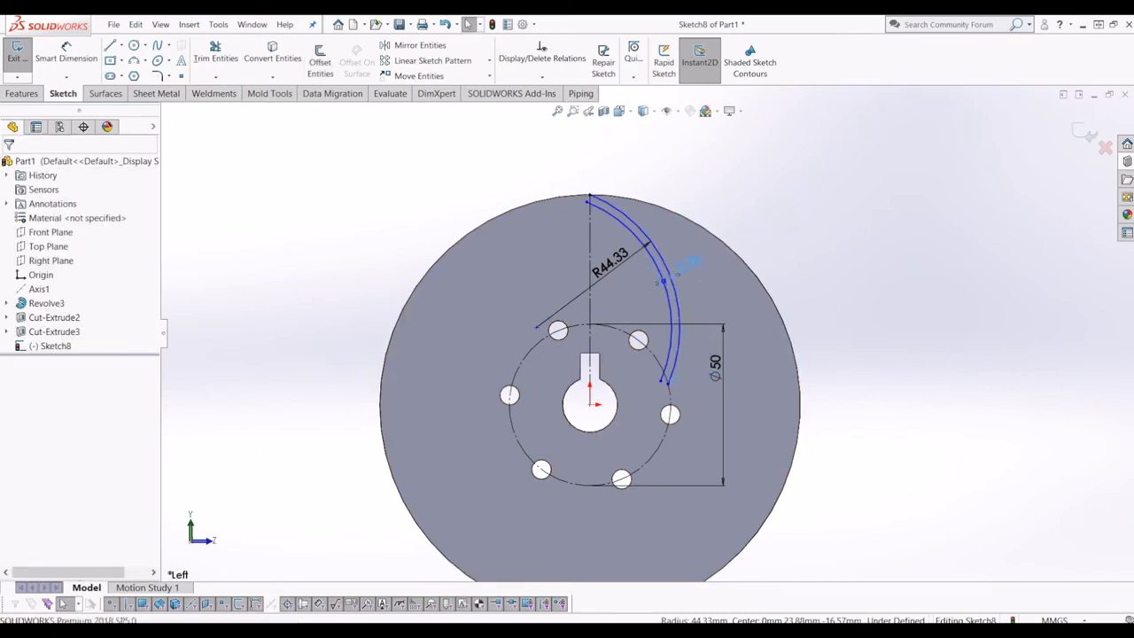
pyautogui.moveTo(587, 204); pyautogui.dragTo(576, 195)
# Step: Delete the coincident relation at the outer arc's lower end and move both arcs' lower ends just inside the 50 mm circle
pyautogui.scroll(-2, 734, 234)
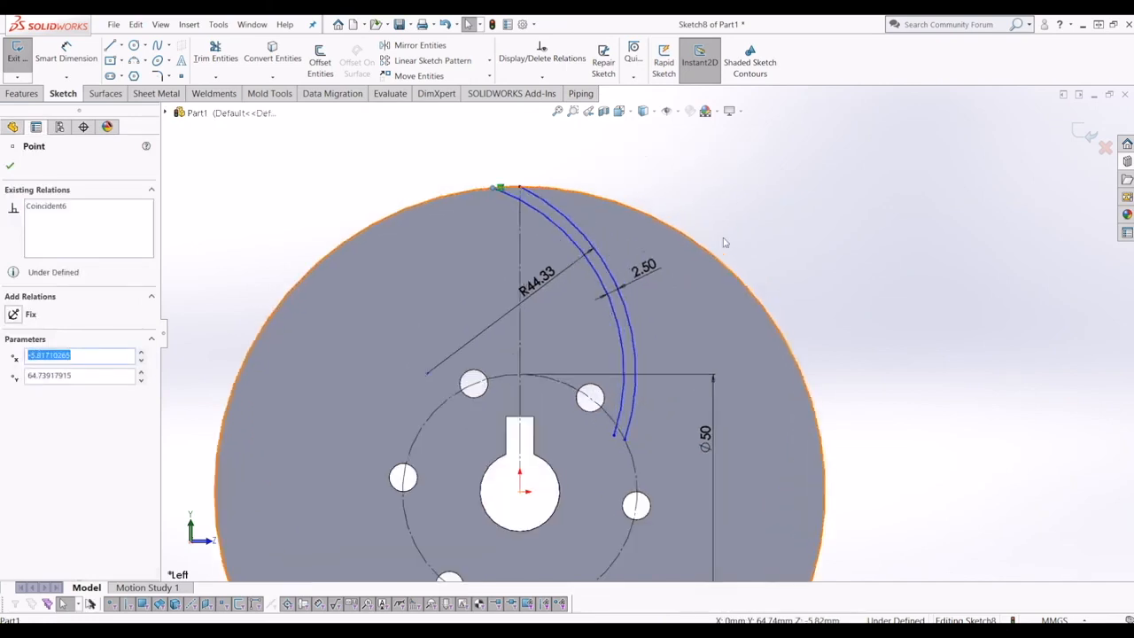
pyautogui.scroll(1, 826, 346)
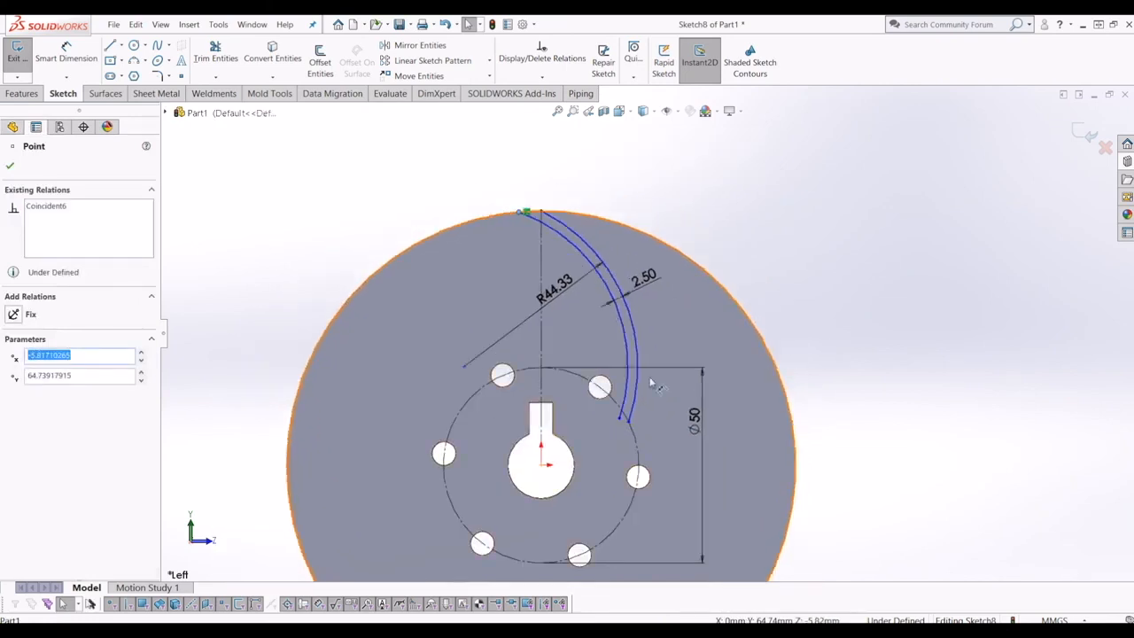
pyautogui.scroll(-2, 626, 431)
pyautogui.scroll(-2, 628, 430)
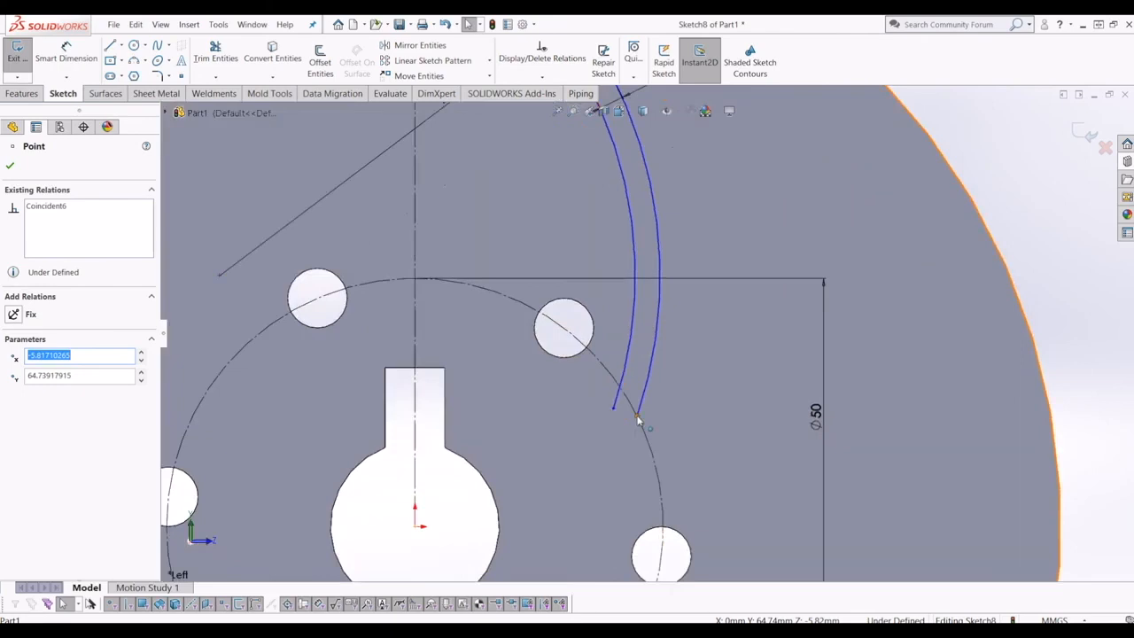
pyautogui.moveTo(616, 411)
pyautogui.mouseDown()
pyautogui.moveTo(619, 400)
pyautogui.moveTo(630, 413)
pyautogui.mouseUp()
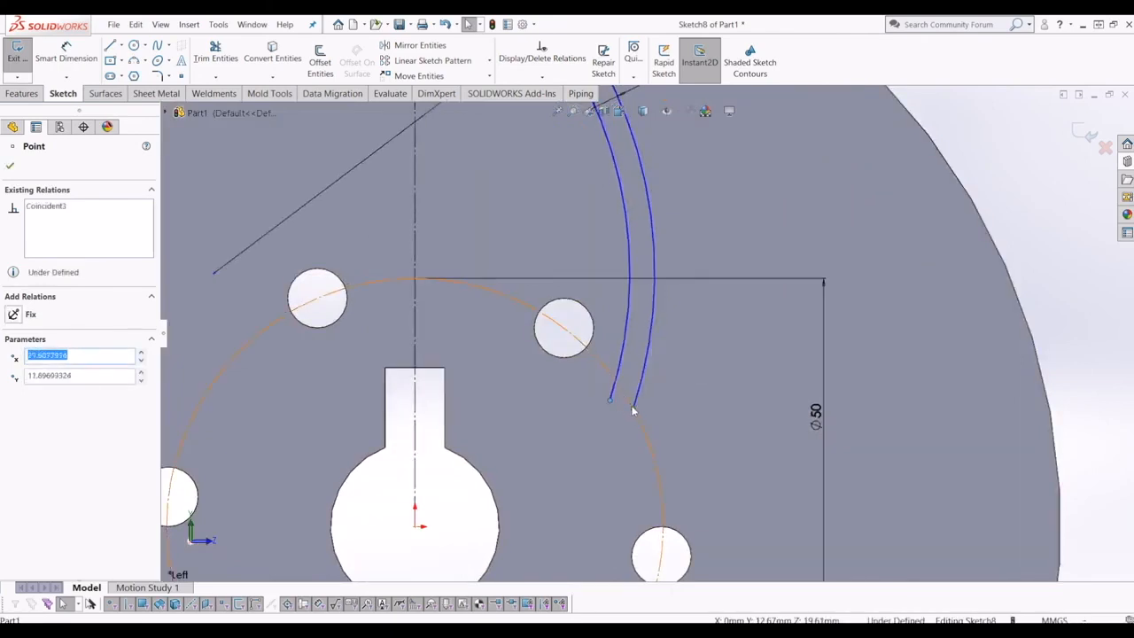
pyautogui.click(659, 392)
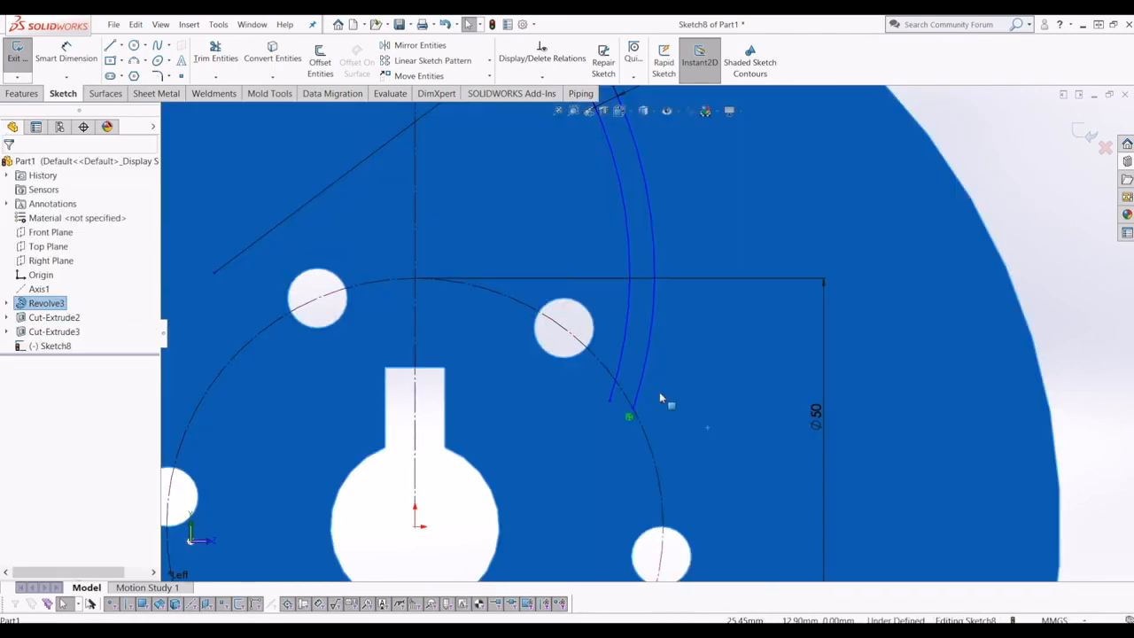
pyautogui.scroll(4, 659, 392)
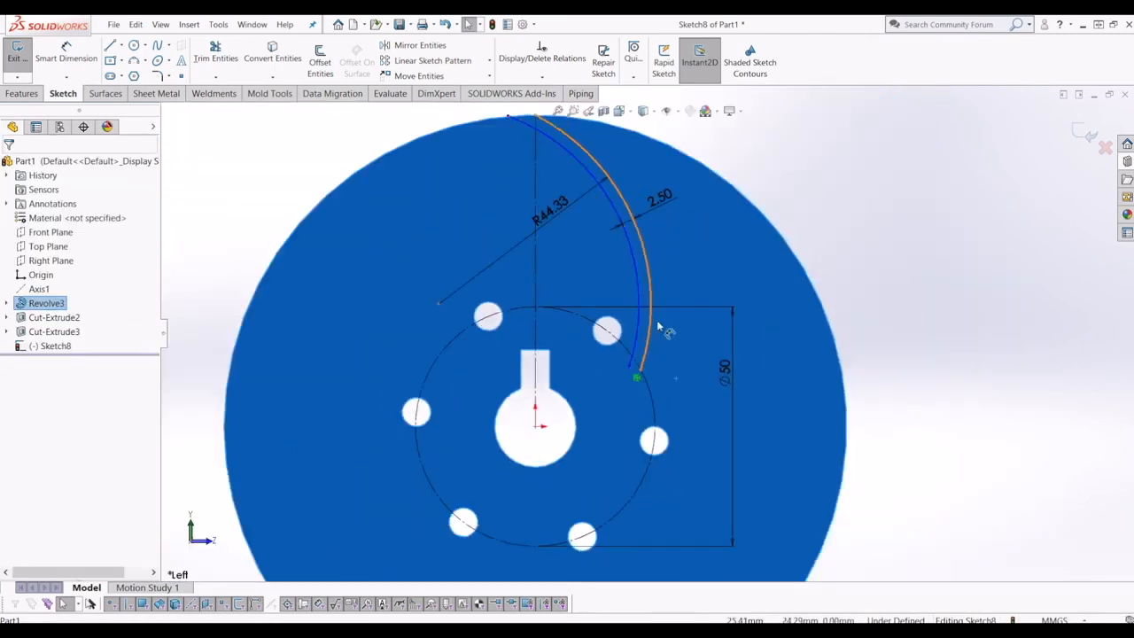
pyautogui.scroll(-3, 638, 387)
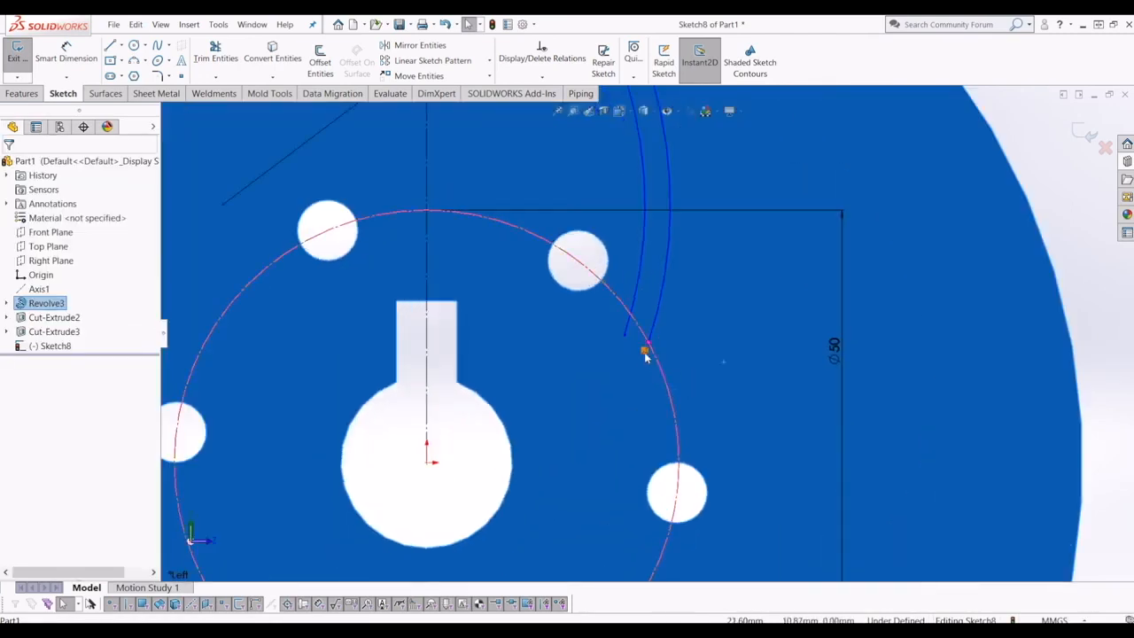
pyautogui.click(646, 356)
pyautogui.moveTo(650, 342); pyautogui.dragTo(613, 350)
# Step: Close the lower ends of the two arcs with a rounded three-point arc of about 1.28 mm radius
pyautogui.click(122, 61)
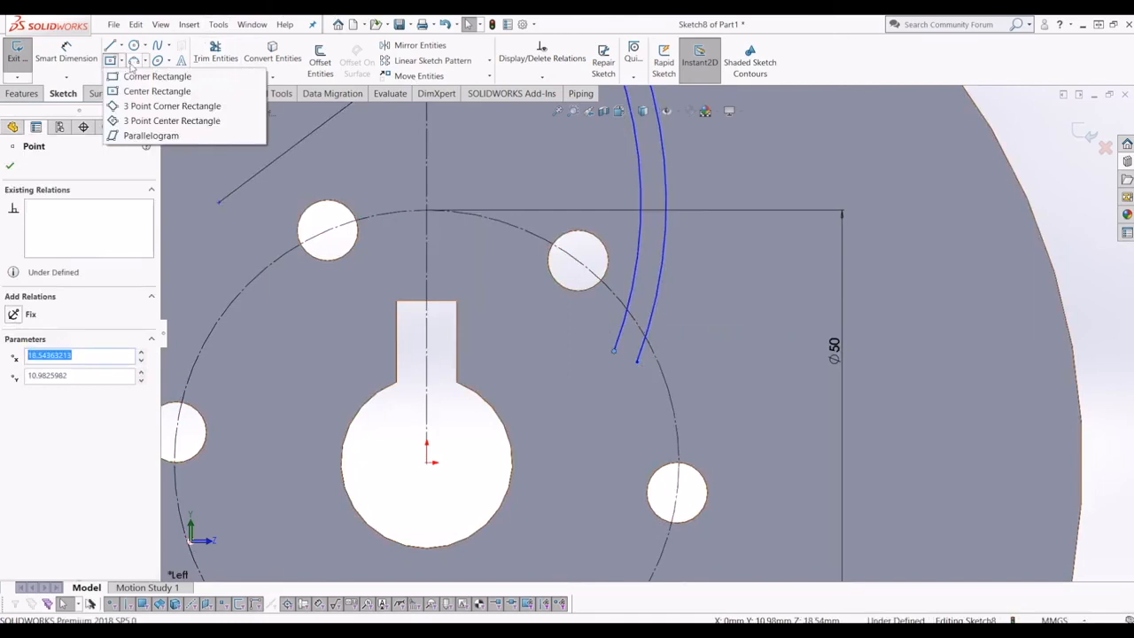
pyautogui.click(135, 61)
pyautogui.click(615, 351)
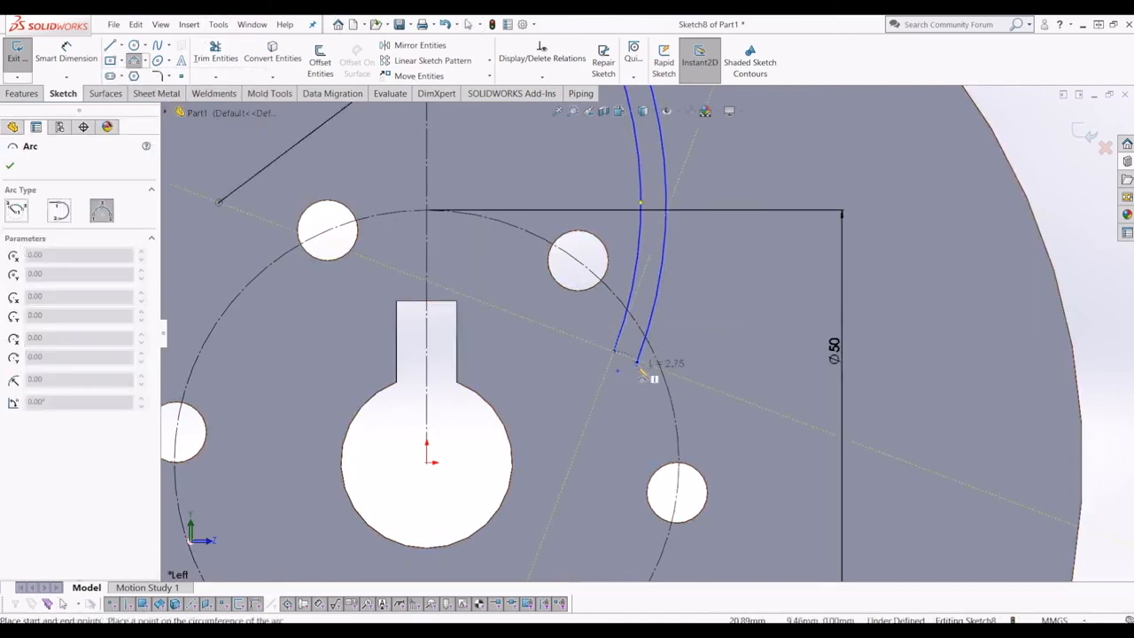
pyautogui.click(636, 364)
pyautogui.click(624, 372)
pyautogui.press('Escape')
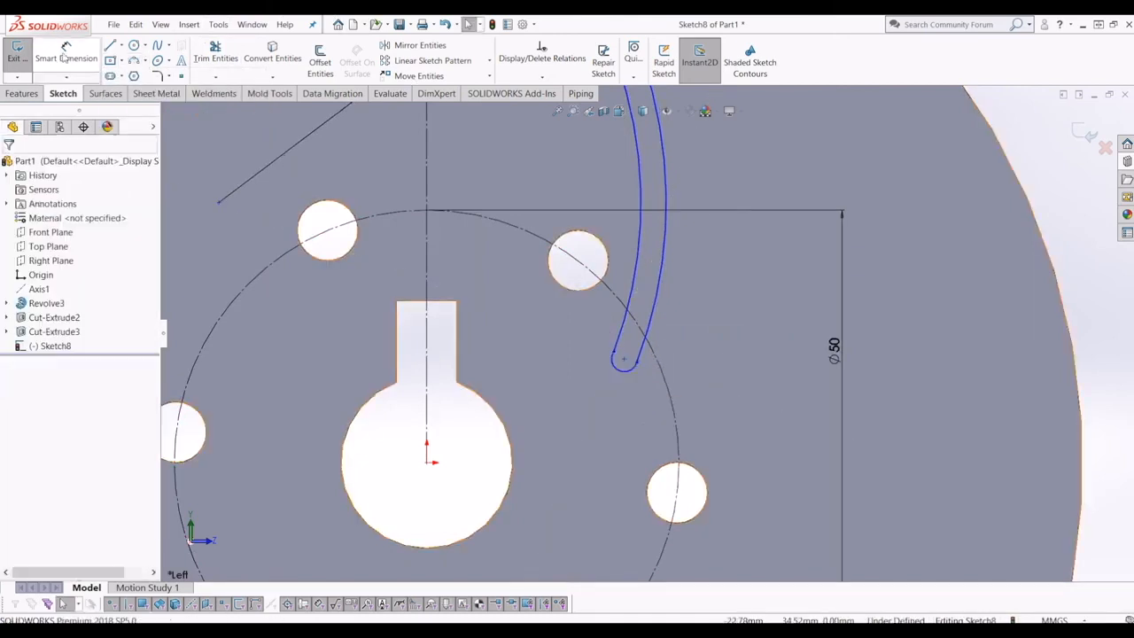
# Step: Dimension the end arc's radius and set it to 1.25 mm
pyautogui.click(615, 373)
pyautogui.click(595, 406)
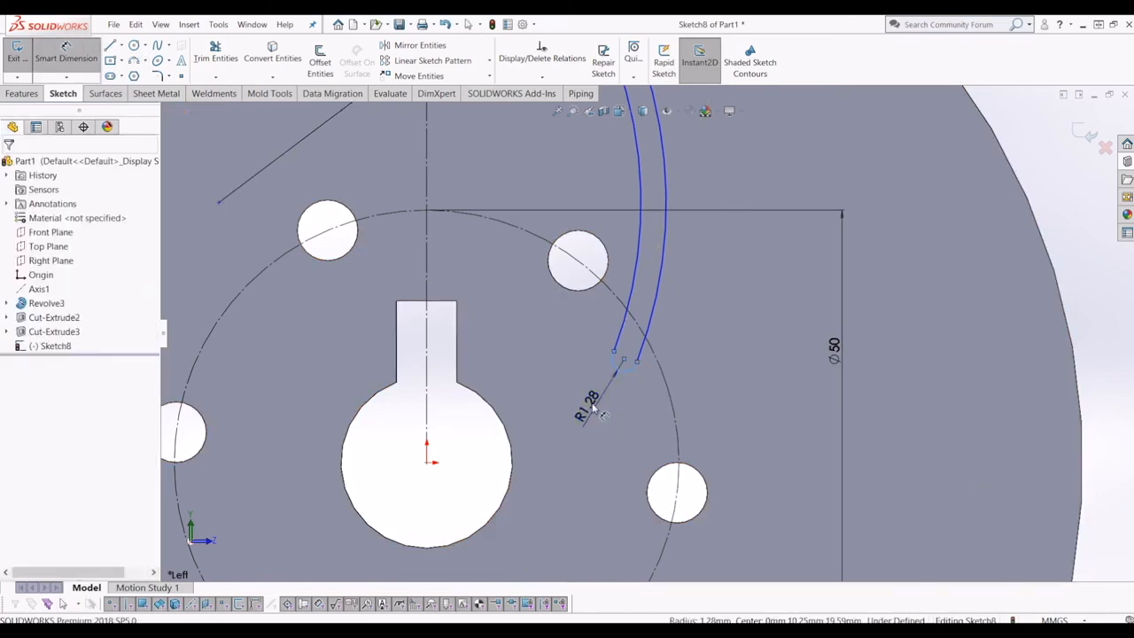
pyautogui.write('1.')
pyautogui.press('Return')
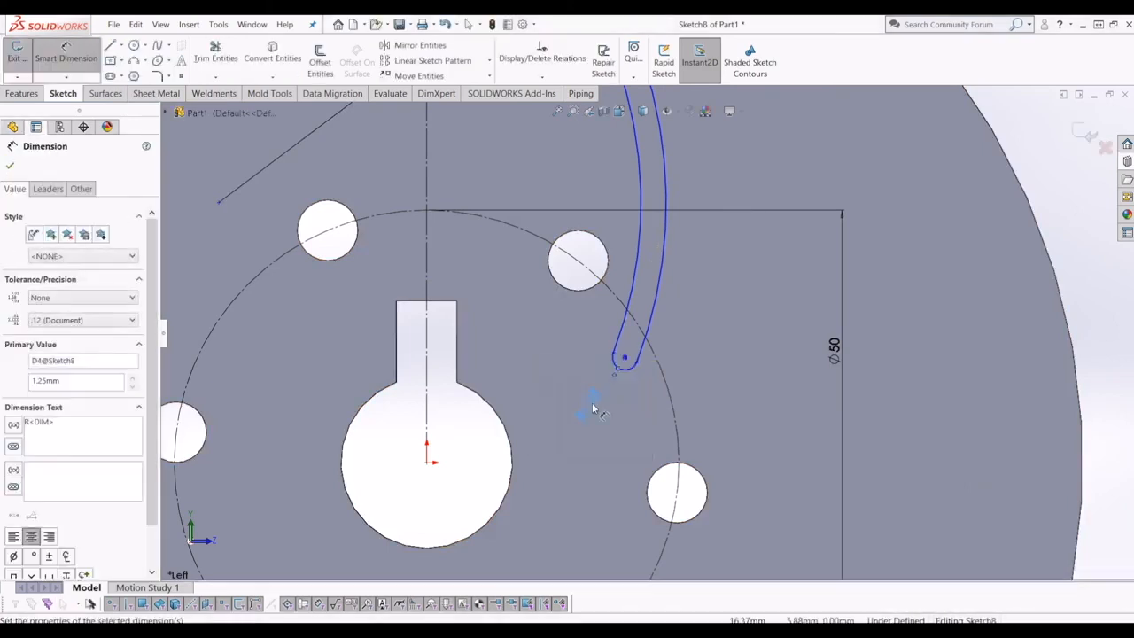
pyautogui.press('Escape')
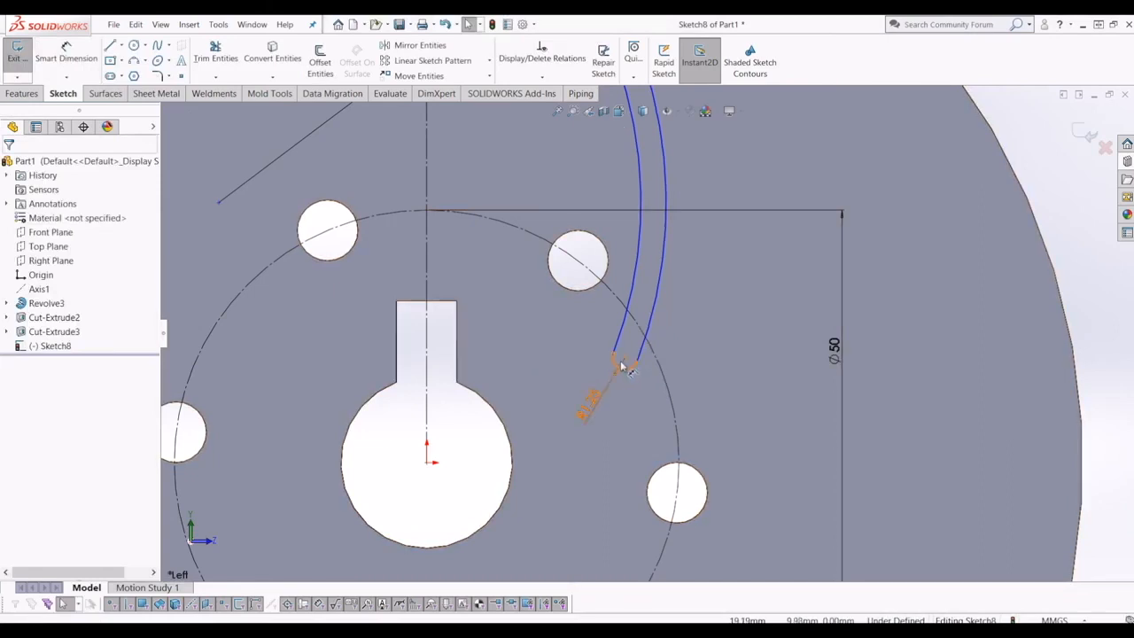
# Step: Make the end arc's centre point coincident with the 50 mm construction circle
pyautogui.click(624, 360)
pyautogui.click(638, 327)
pyautogui.keyDown('ctrl'); pyautogui.click(627, 361); pyautogui.keyUp('ctrl')
pyautogui.click(19, 395)
pyautogui.press('Escape')
# Step: Draw a line from the origin to the 50 mm construction circle, ending just below the rounded slot end
pyautogui.scroll(6, 581, 326)
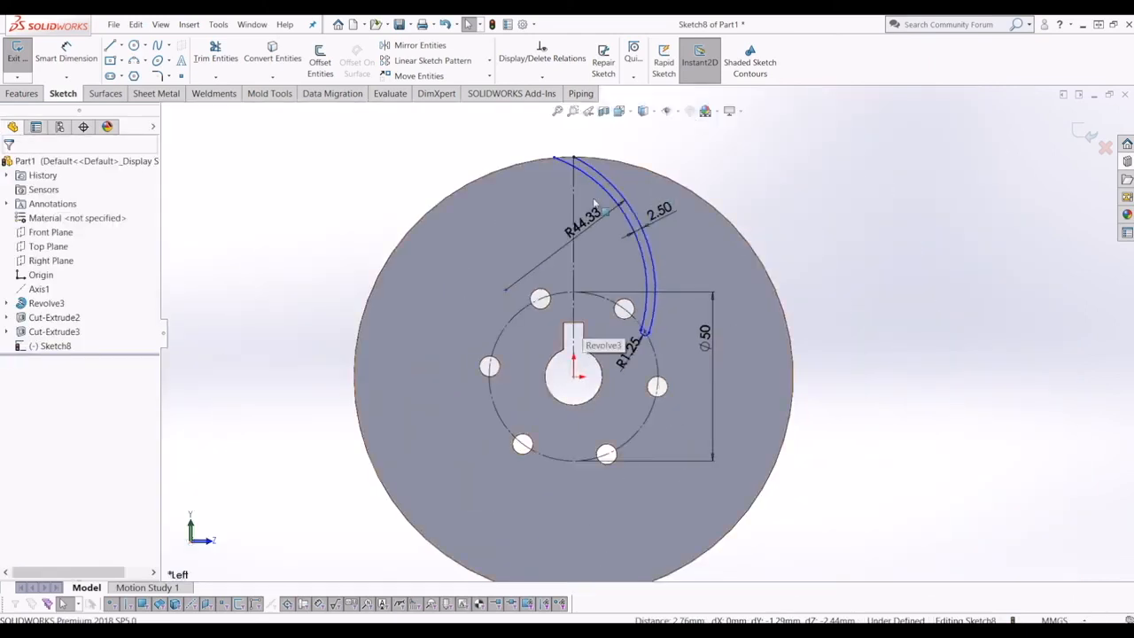
pyautogui.scroll(-3, 594, 204)
pyautogui.scroll(3, 620, 301)
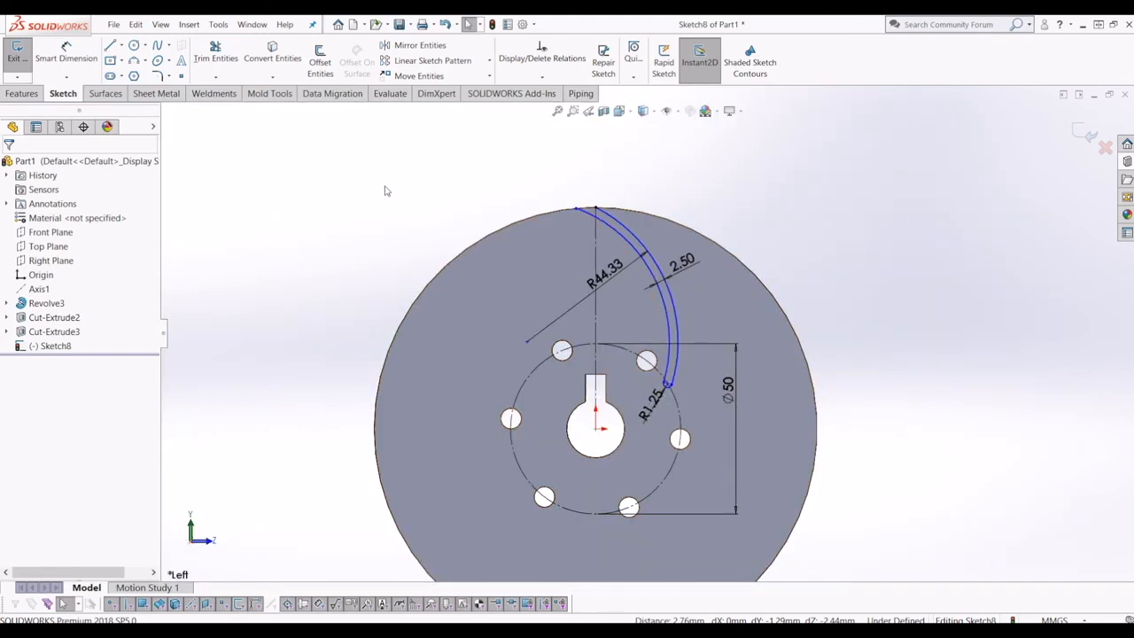
pyautogui.press('l')
pyautogui.click(596, 429)
pyautogui.scroll(-4, 671, 398)
pyautogui.click(684, 401)
pyautogui.press('Escape')
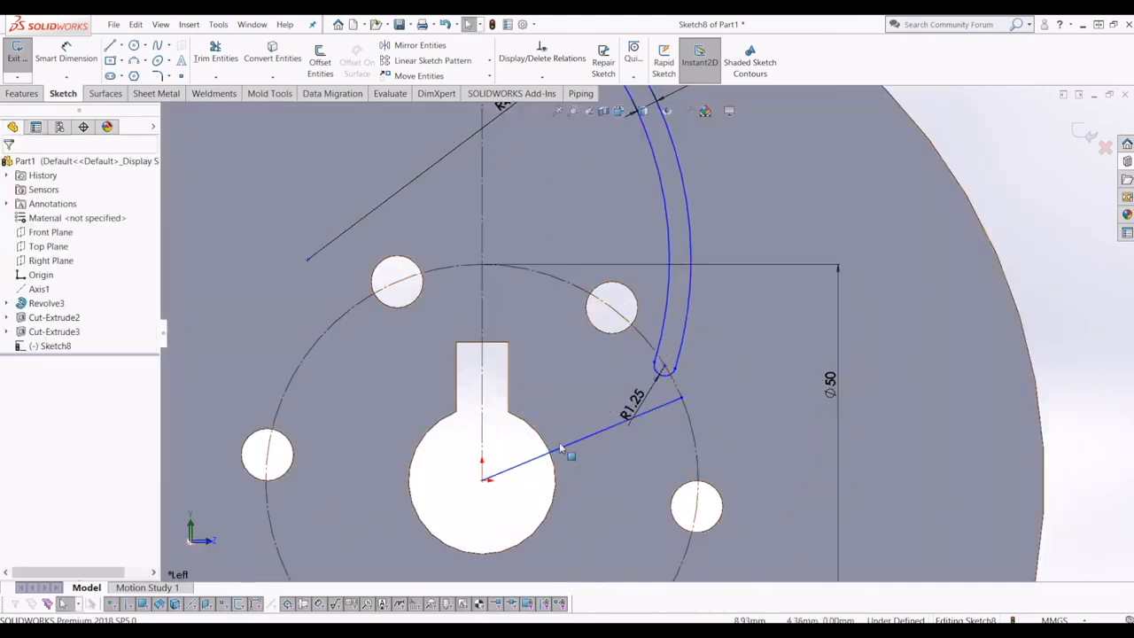
# Step: Convert the line from the origin to the 50 mm circle into construction geometry
pyautogui.click(559, 444)
pyautogui.click(559, 444)
pyautogui.click(560, 450)
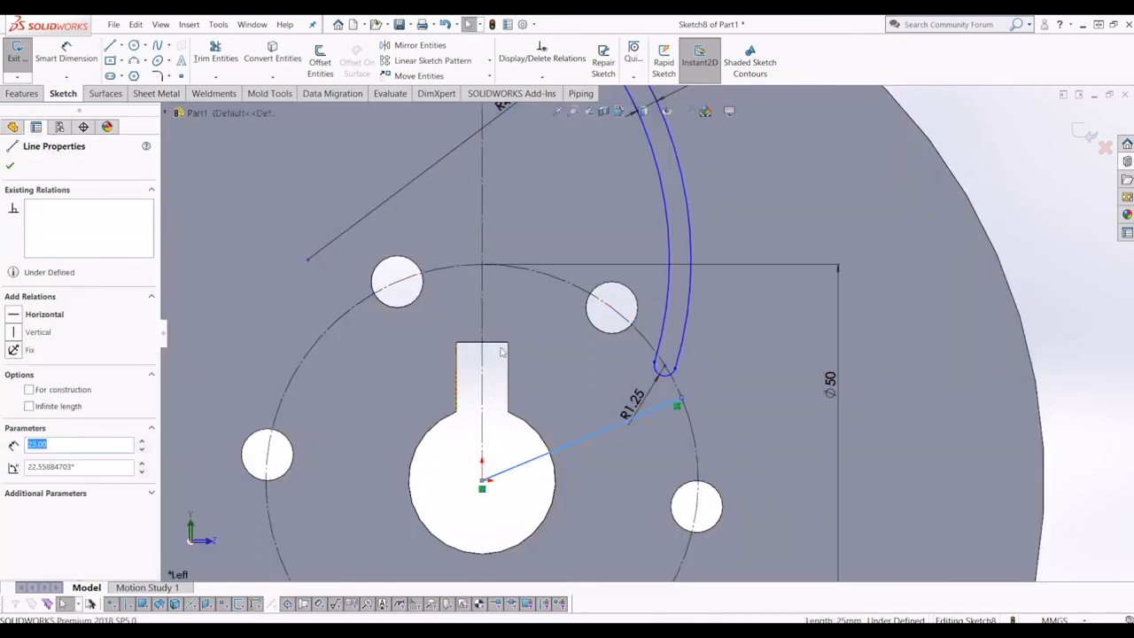
pyautogui.press('Escape')
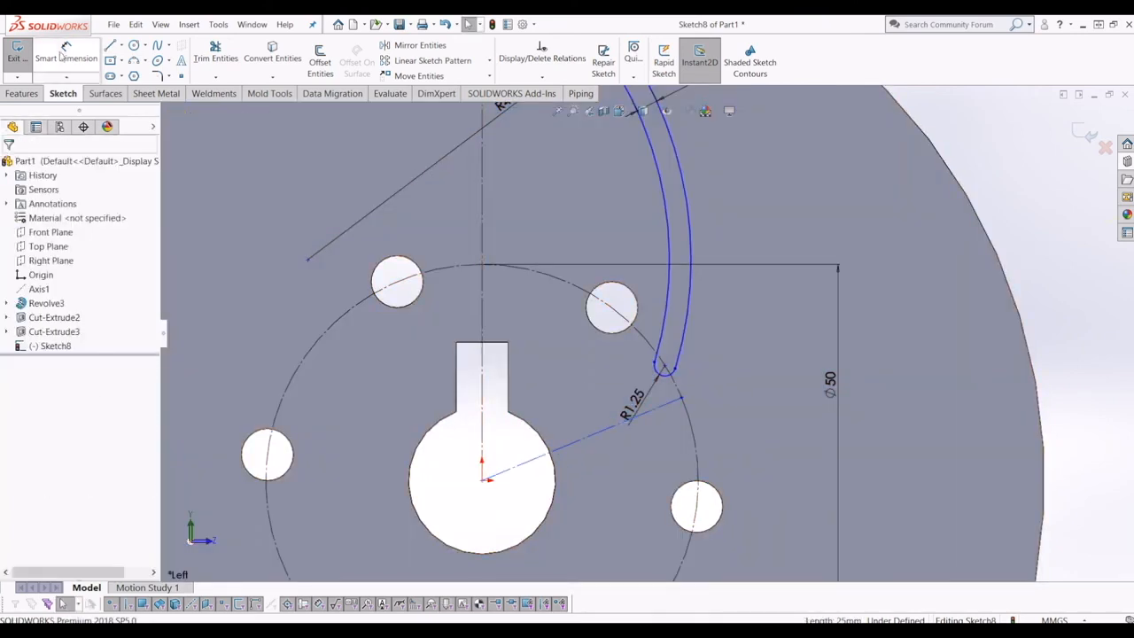
# Step: Dimension the angle between the vertical centreline and the construction line and set it to 70 degrees
pyautogui.click(67, 55)
pyautogui.click(483, 392)
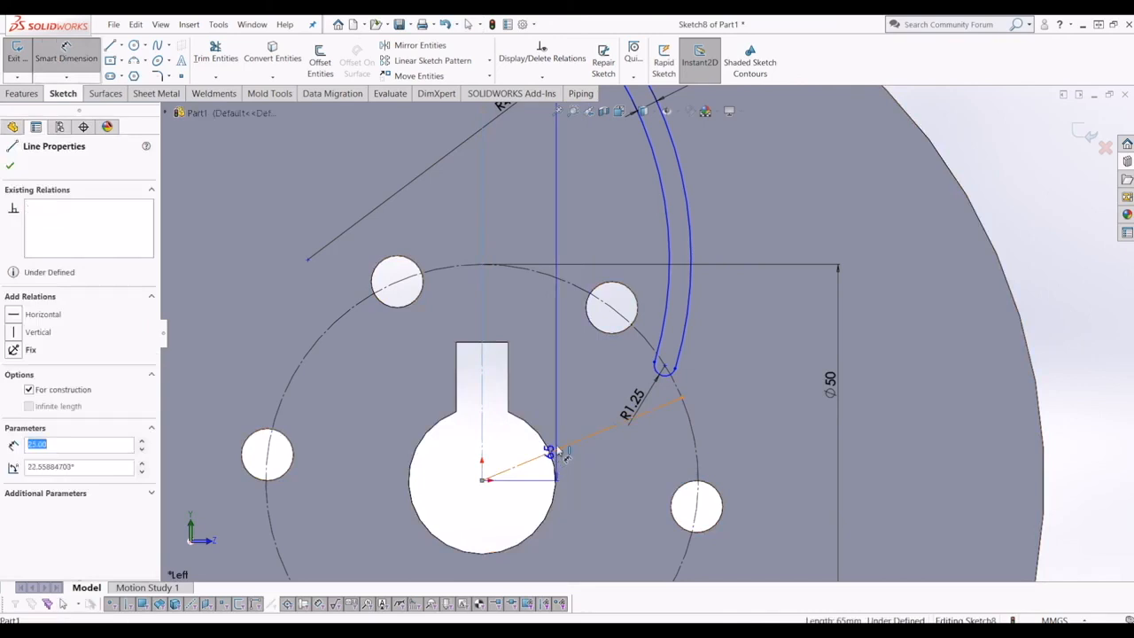
pyautogui.click(558, 391)
pyautogui.write('70')
pyautogui.press('Return')
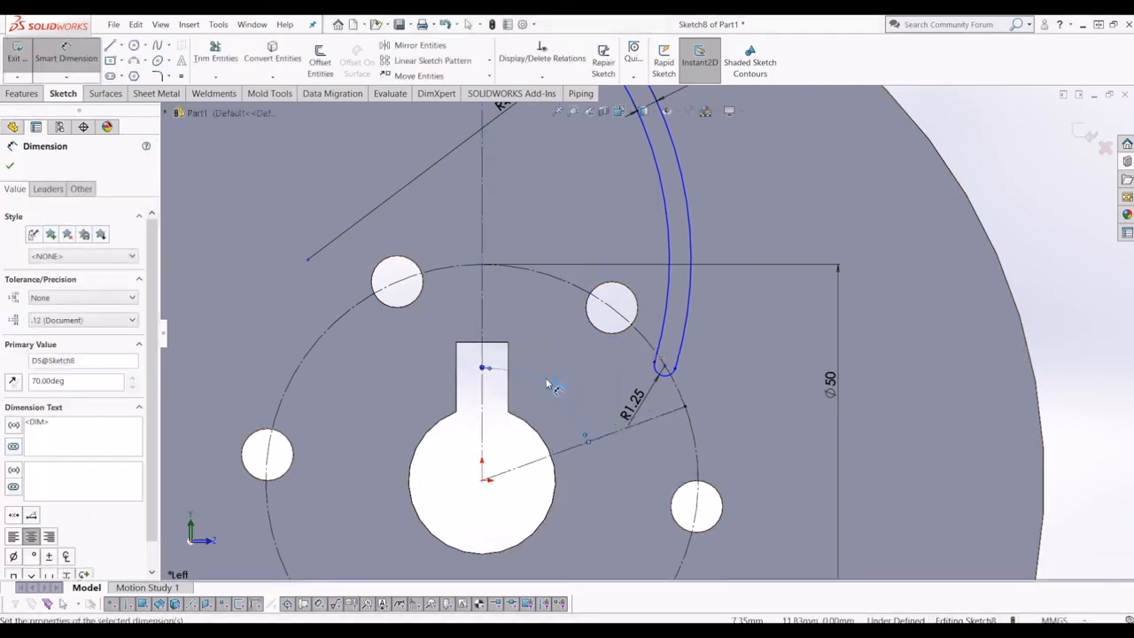
pyautogui.press('Escape')
# Step: Merge the centre point of the rounded end arc with the construction line's outer endpoint
pyautogui.click(682, 379)
pyautogui.moveTo(684, 380); pyautogui.dragTo(686, 386)
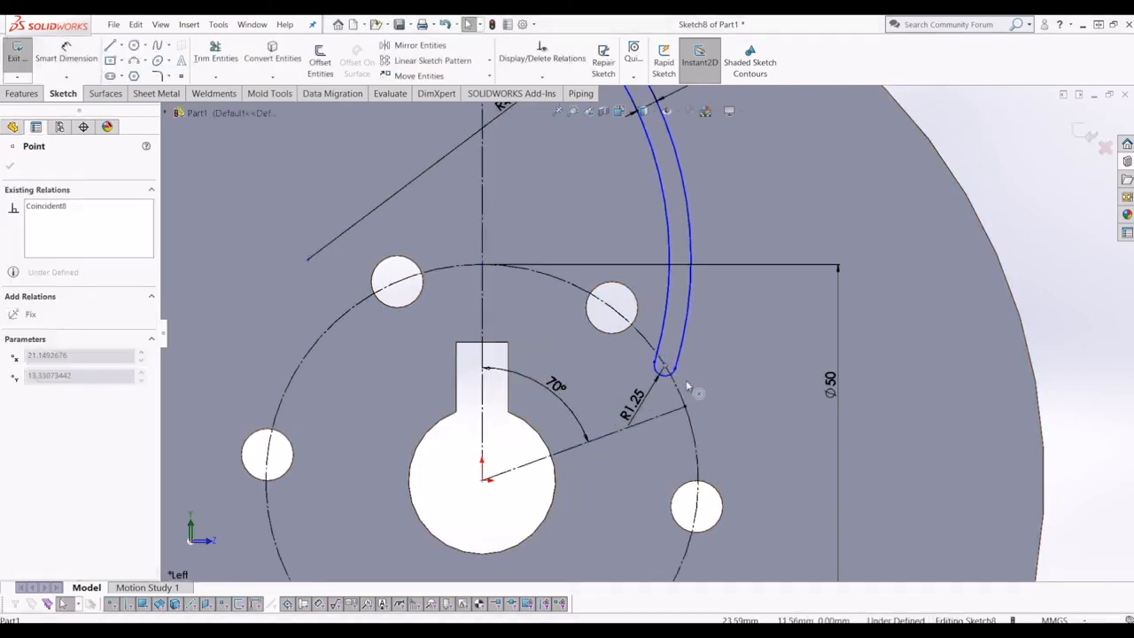
pyautogui.keyDown('ctrl'); pyautogui.click(687, 406); pyautogui.keyUp('ctrl')
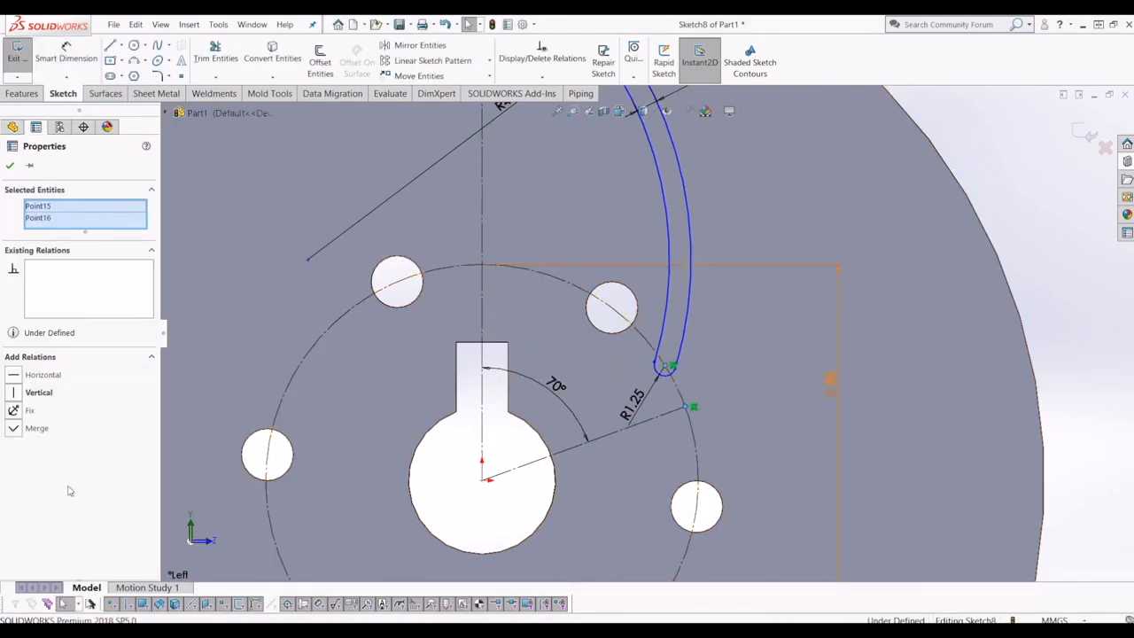
pyautogui.click(14, 429)
# Step: Convert the disc's outer circular edge into a sketch entity to close the upper end of the curved profile
pyautogui.scroll(5, 646, 521)
pyautogui.moveTo(570, 483)
pyautogui.mouseDown(button='middle')
pyautogui.moveTo(592, 278)
pyautogui.moveTo(555, 282)
pyautogui.moveTo(640, 241)
pyautogui.mouseUp(button='middle')
pyautogui.scroll(-3, 564, 152)
pyautogui.scroll(-1, 563, 151)
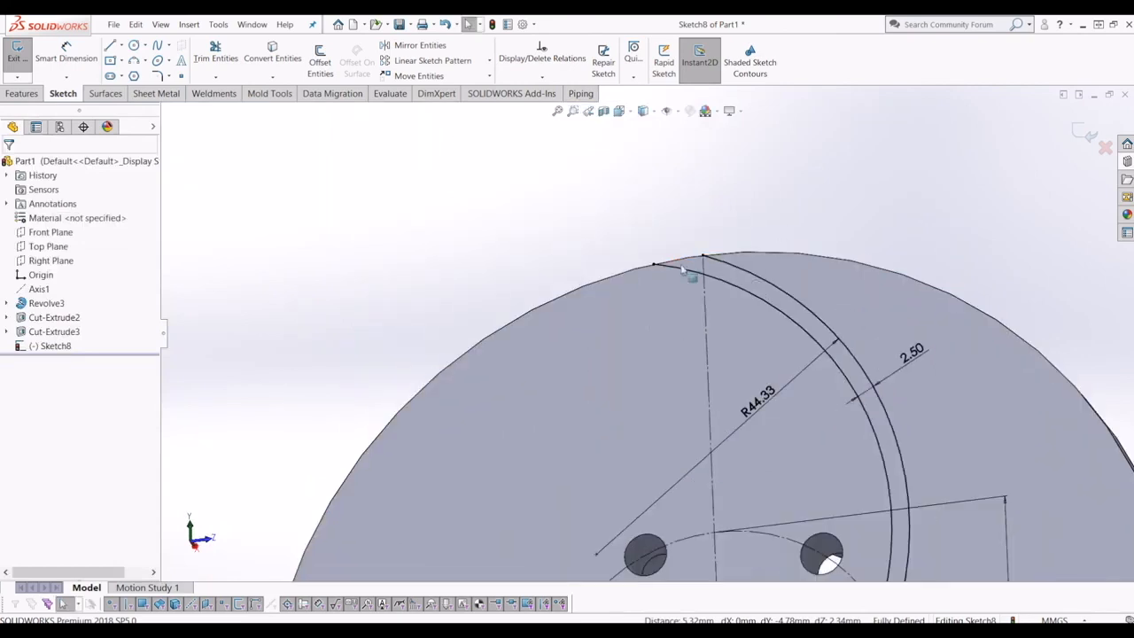
pyautogui.scroll(4, 762, 425)
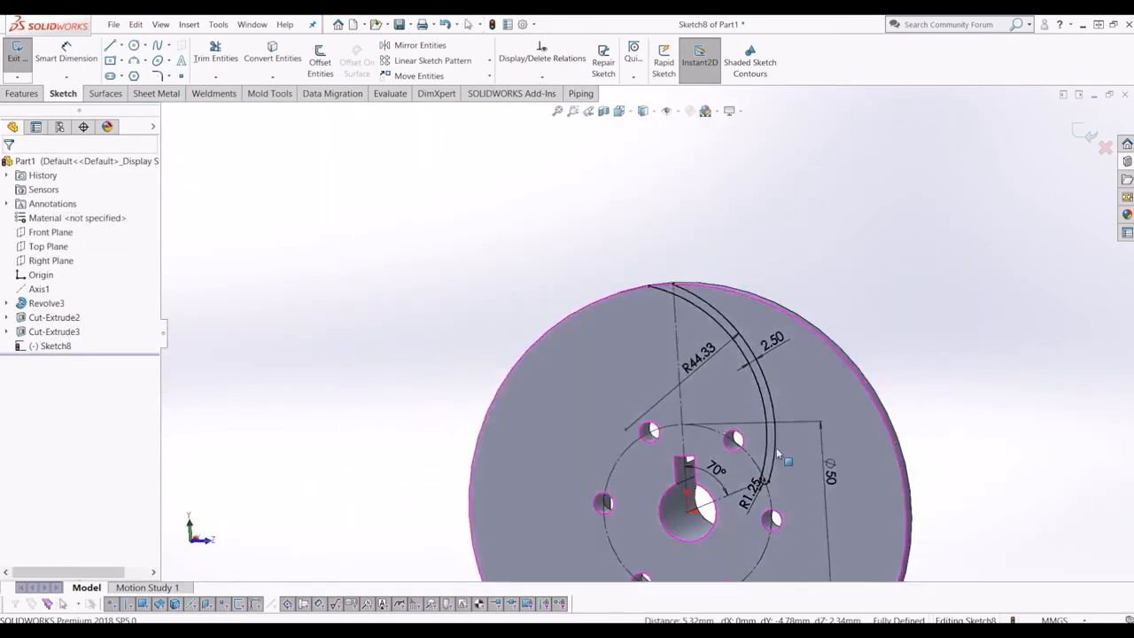
pyautogui.scroll(5, 646, 349)
pyautogui.scroll(-7, 673, 339)
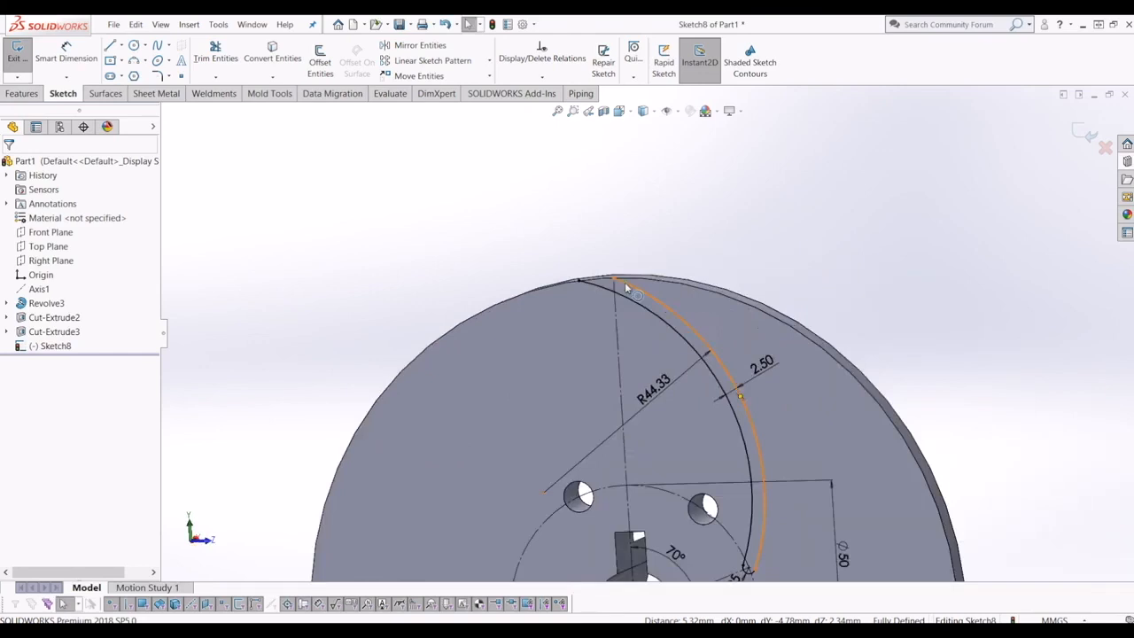
pyautogui.click(627, 281)
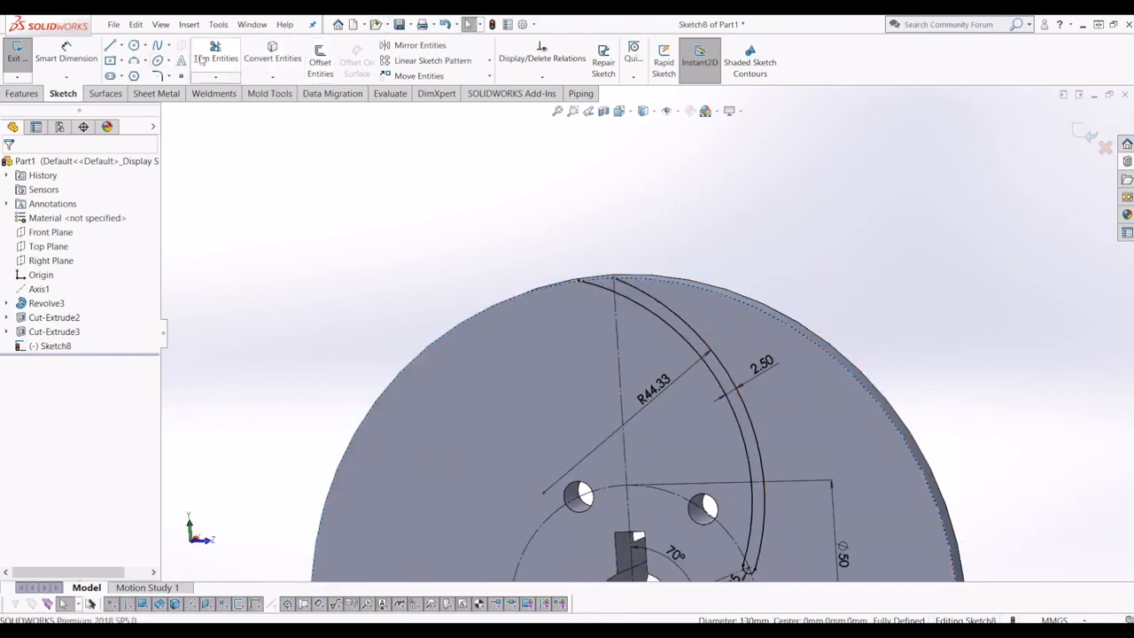
pyautogui.click(303, 69)
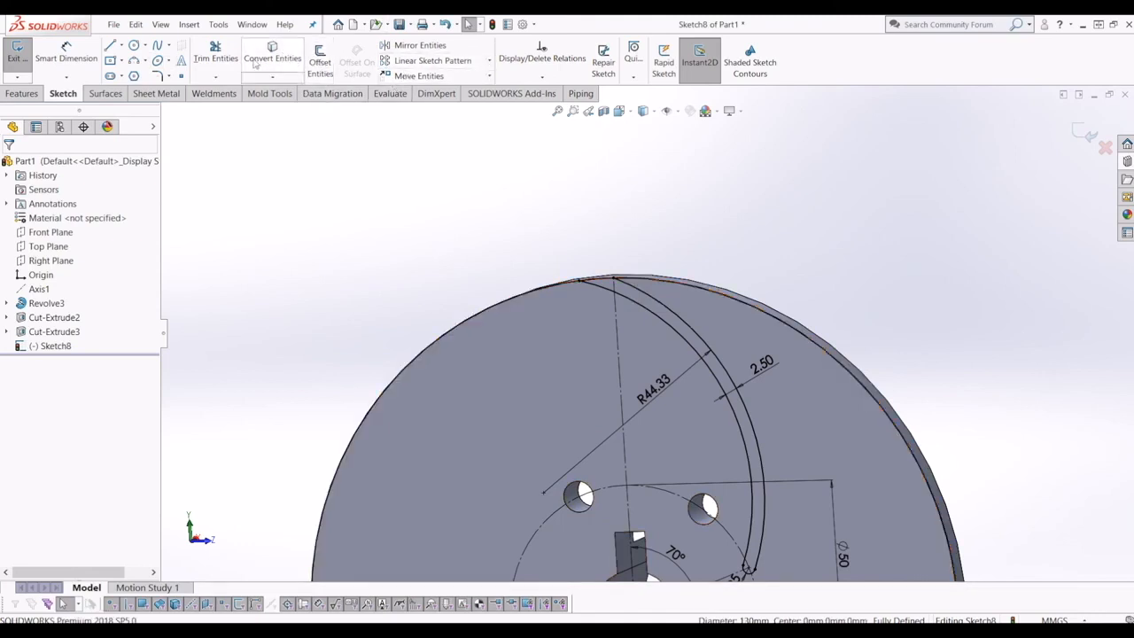
# Step: Trim the converted rim circle to the short piece between the two arcs' upper ends and exit the sketch
pyautogui.click(215, 53)
pyautogui.scroll(-2, 719, 303)
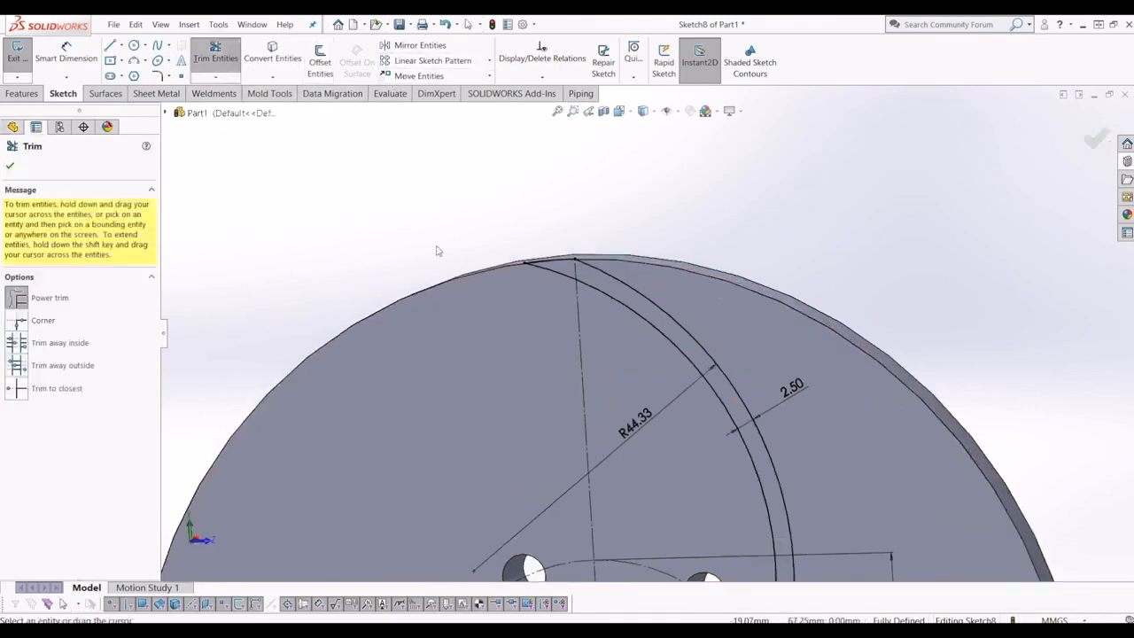
pyautogui.scroll(-3, 577, 269)
pyautogui.scroll(6, 669, 419)
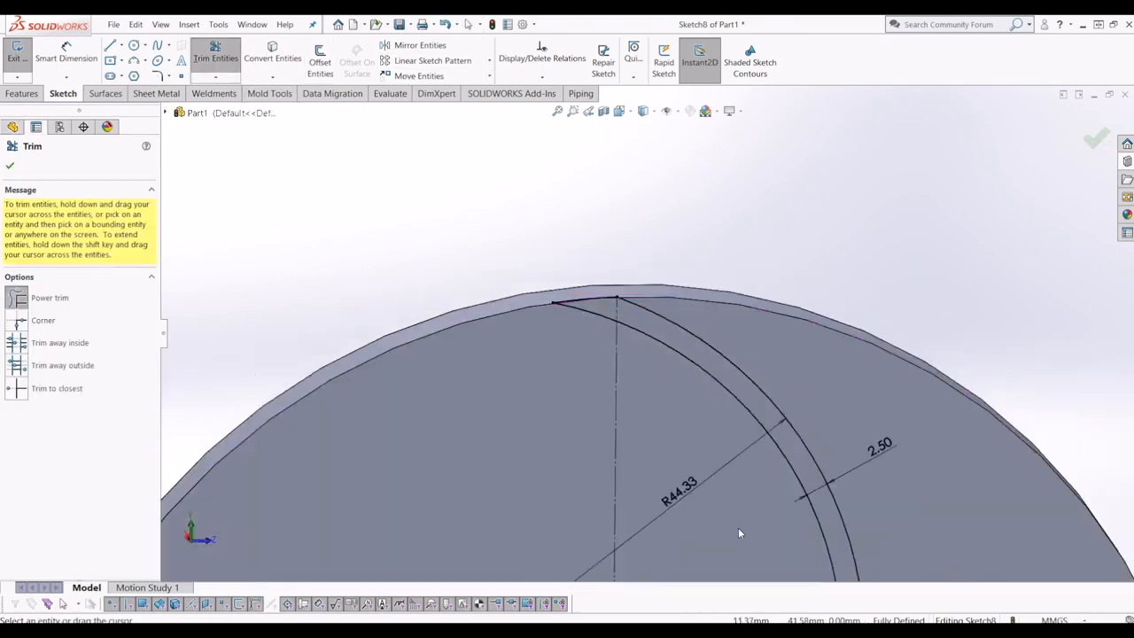
pyautogui.click(1095, 138)
pyautogui.click(1091, 138)
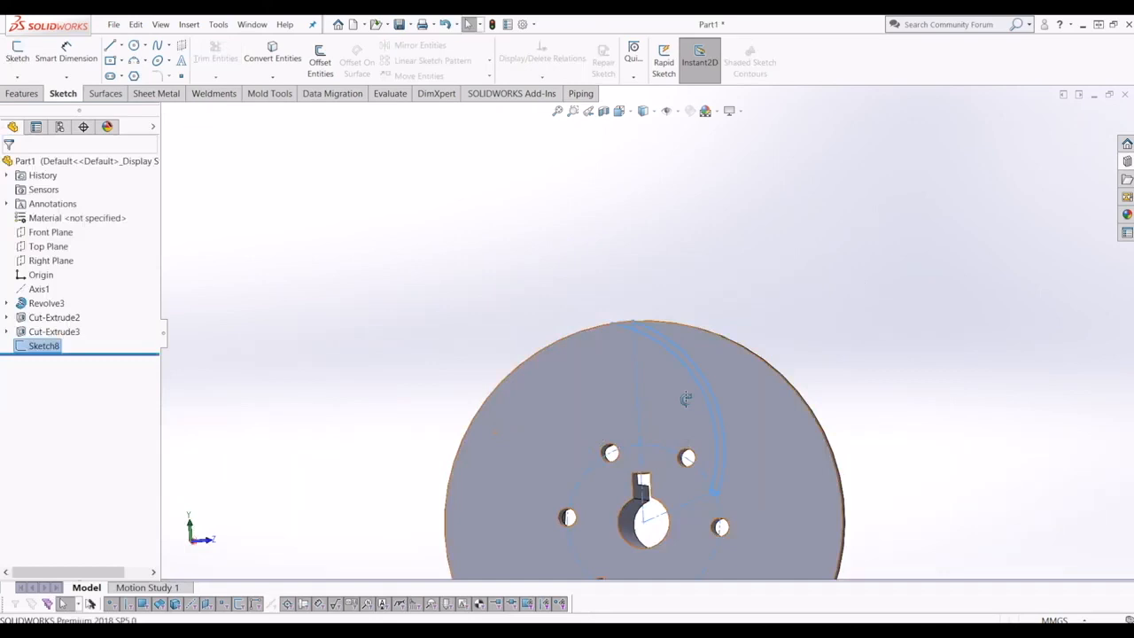
# Step: Extrude the curved profile's contour as a blind boss 15 mm deep, merged with the disc
pyautogui.press('Escape')
pyautogui.click(22, 93)
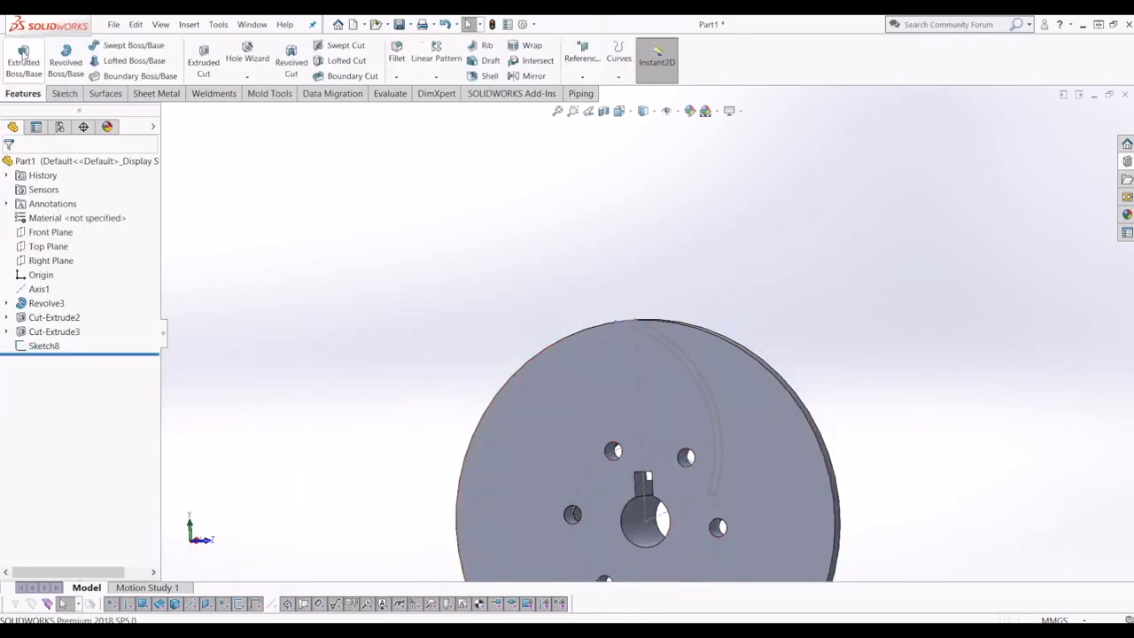
pyautogui.click(707, 389)
pyautogui.moveTo(707, 393); pyautogui.dragTo(687, 419, button='middle')
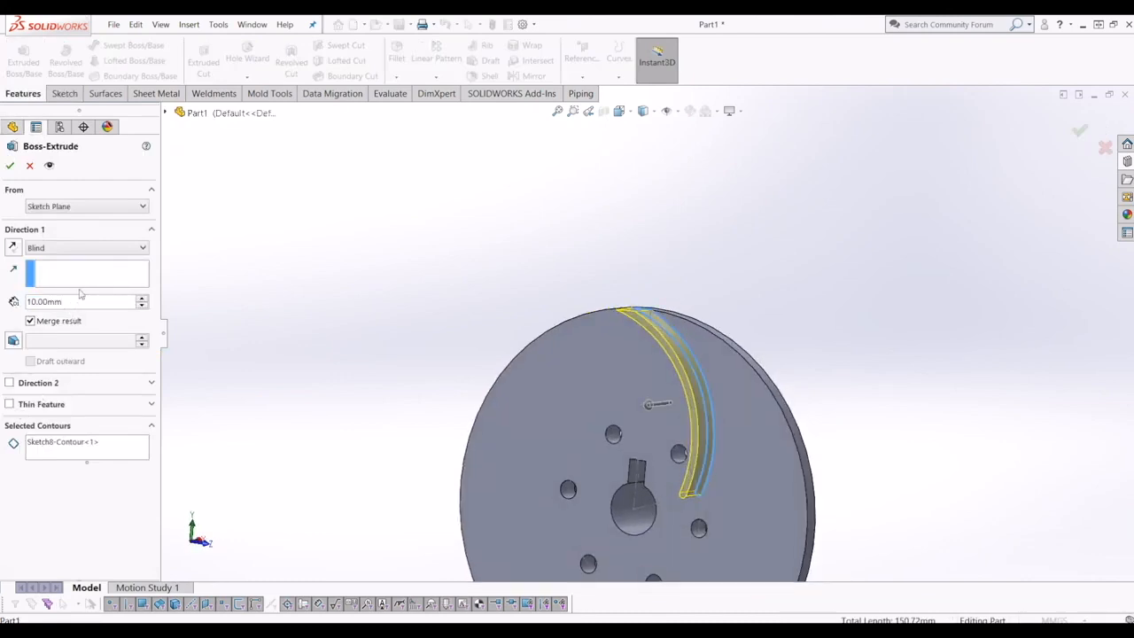
pyautogui.write('15')
pyautogui.press('Return')
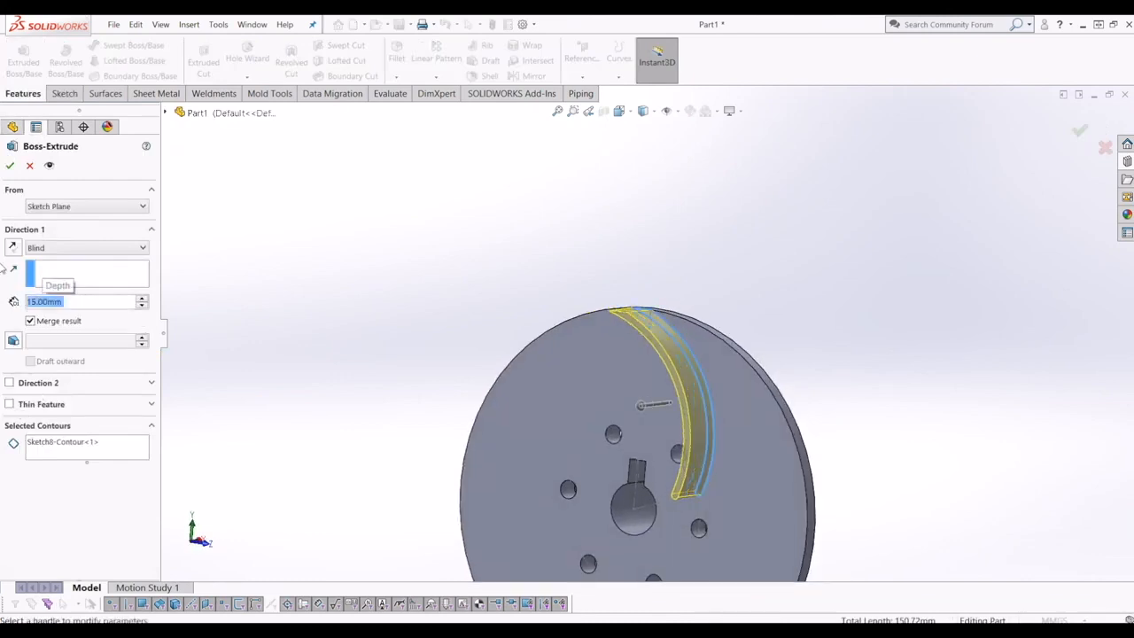
pyautogui.click(10, 166)
# Step: Show Axis1 through the centre of the disc
pyautogui.moveTo(673, 336)
pyautogui.mouseDown(button='middle')
pyautogui.moveTo(741, 336)
pyautogui.moveTo(666, 328)
pyautogui.mouseUp(button='middle')
pyautogui.moveTo(856, 481); pyautogui.dragTo(769, 538, button='middle')
pyautogui.scroll(4, 891, 476)
pyautogui.click(114, 321)
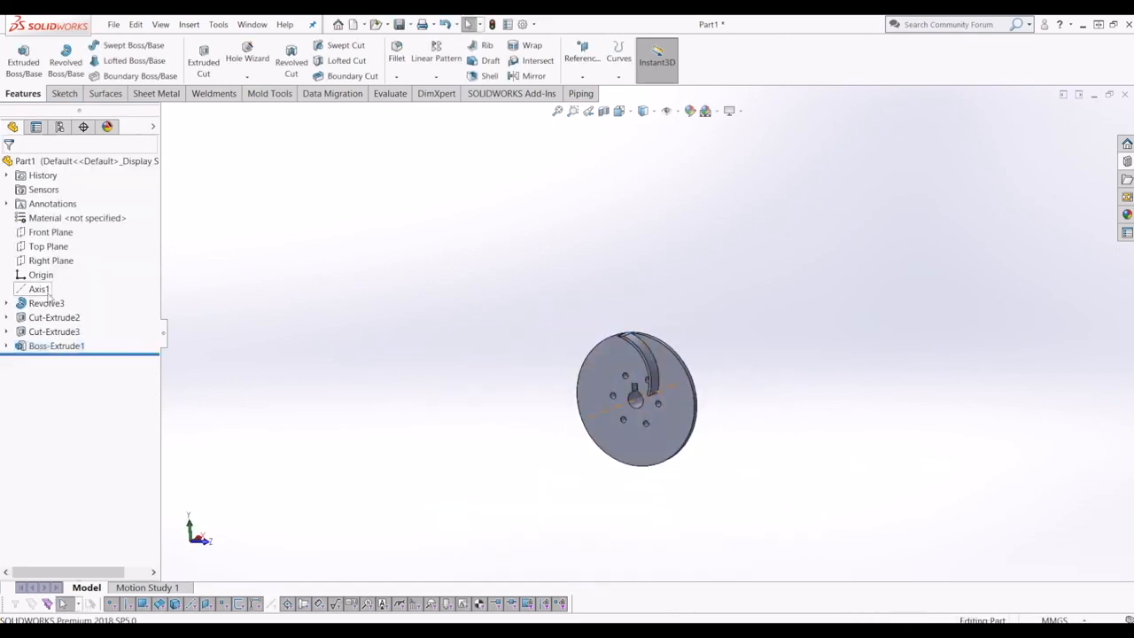
pyautogui.click(41, 293)
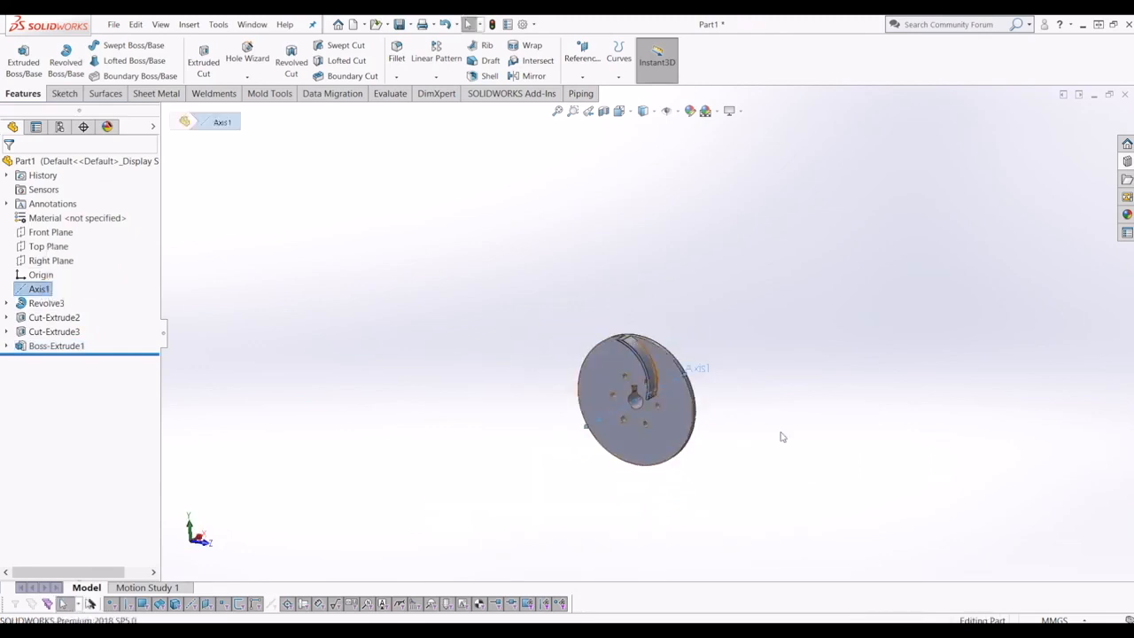
pyautogui.click(708, 414)
pyautogui.scroll(-3, 687, 402)
pyautogui.press('f')
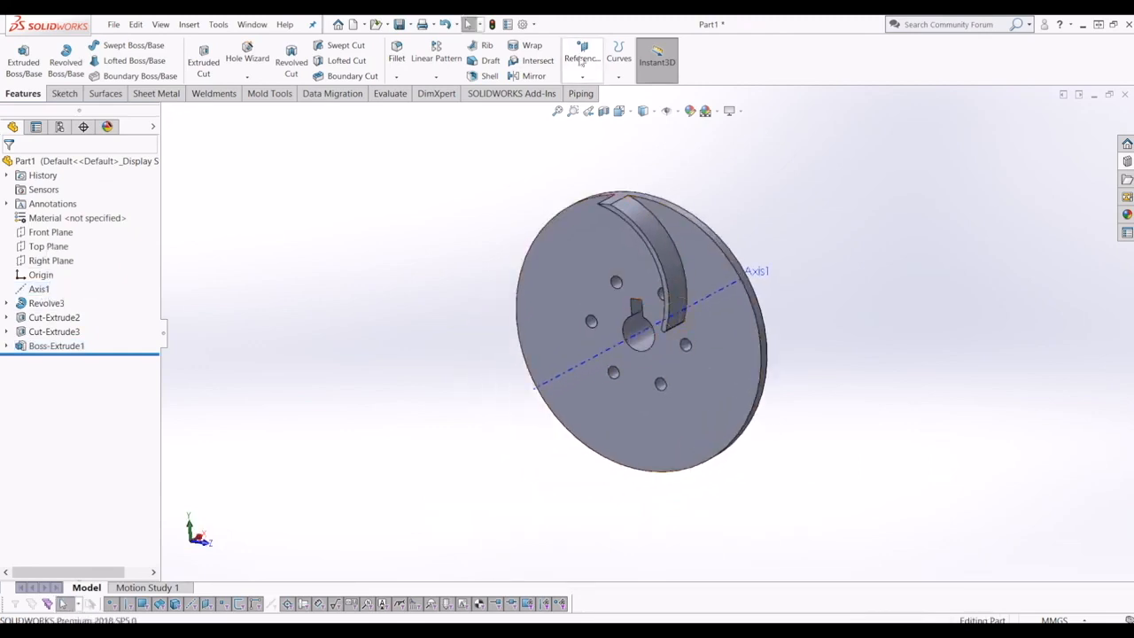
# Step: Create a circular pattern of Boss-Extrude1 about Axis1 with 6 equally spaced instances over 360 degrees
pyautogui.click(433, 78)
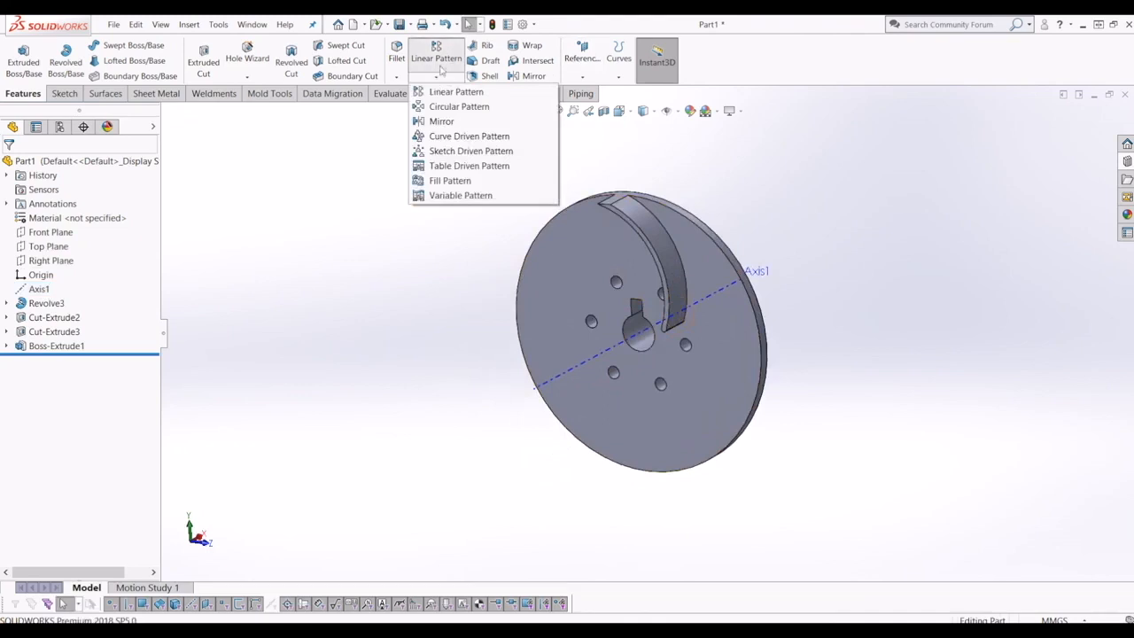
pyautogui.click(448, 106)
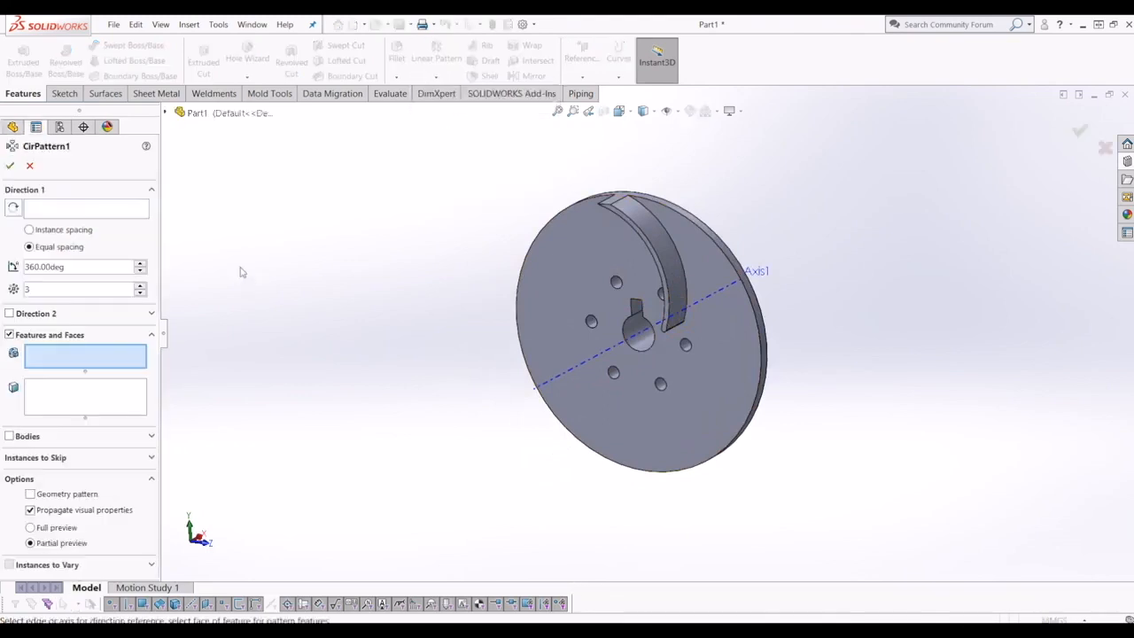
pyautogui.click(88, 209)
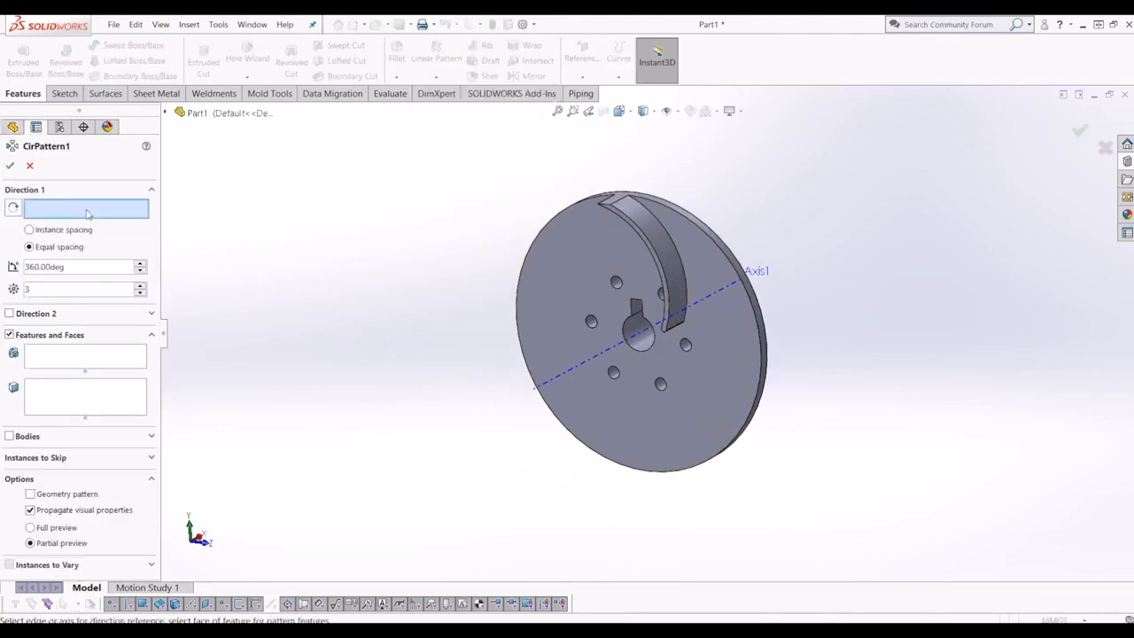
pyautogui.click(556, 383)
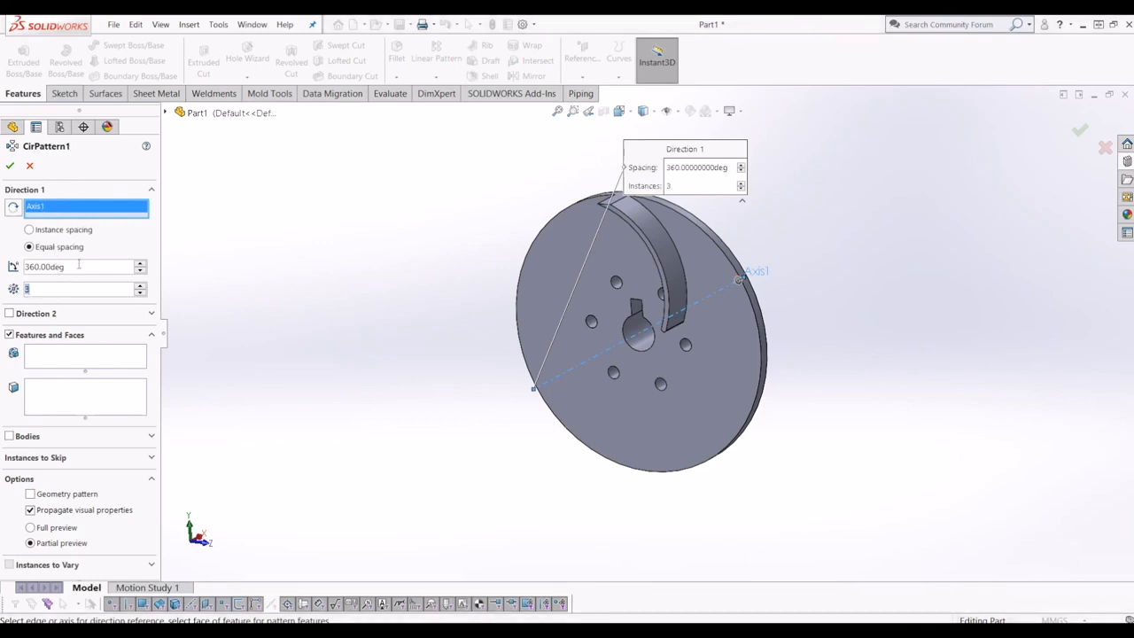
pyautogui.write('6')
pyautogui.click(55, 354)
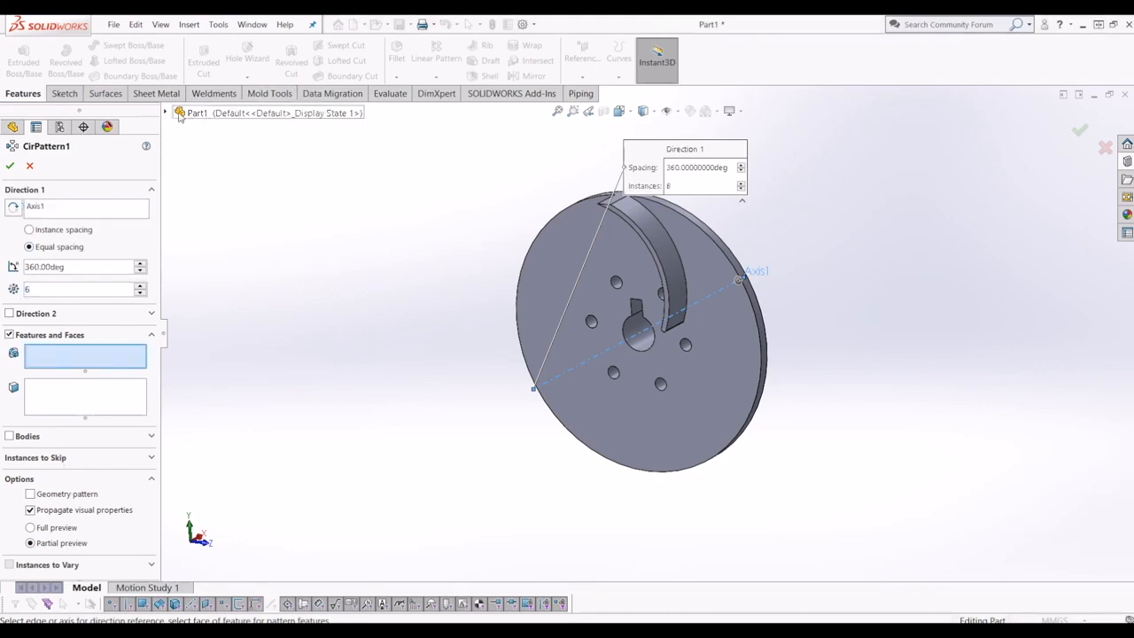
pyautogui.click(166, 113)
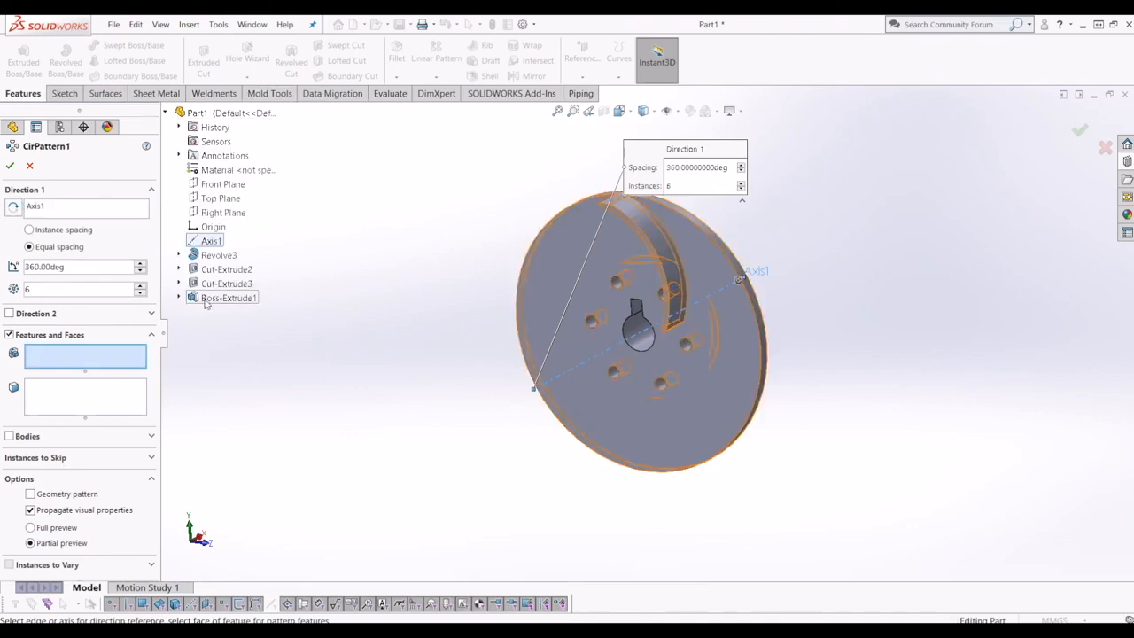
pyautogui.click(206, 301)
pyautogui.click(10, 165)
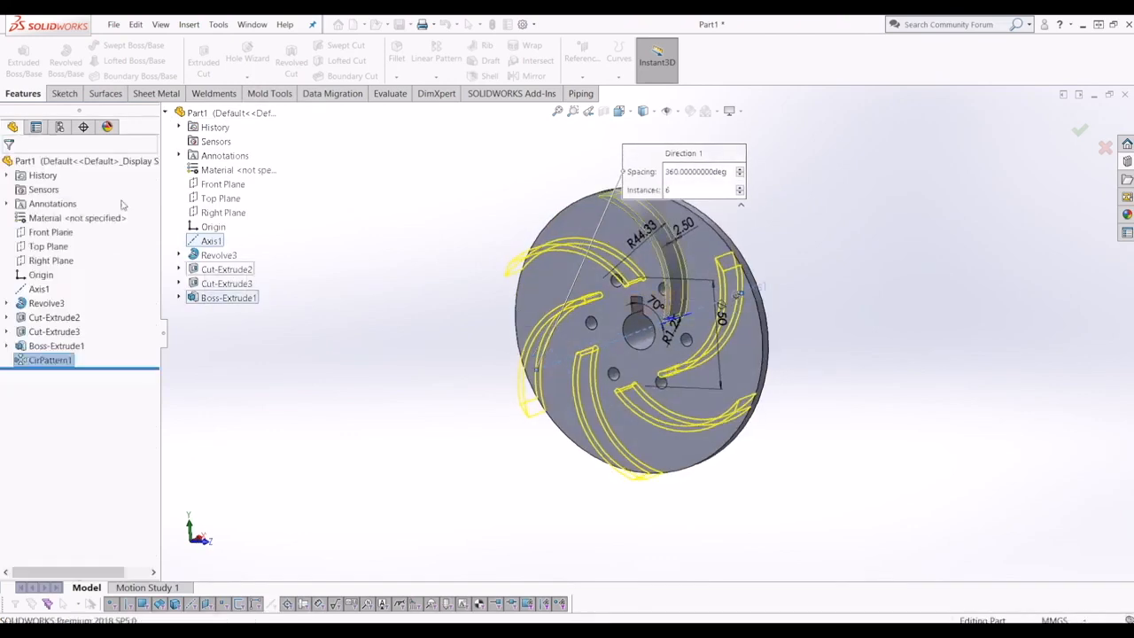
# Step: Examine the patterned curved vanes on the disc from several angles
pyautogui.press('f')
pyautogui.moveTo(728, 340); pyautogui.dragTo(704, 319, button='middle')
pyautogui.scroll(4, 700, 335)
pyautogui.scroll(-1, 722, 326)
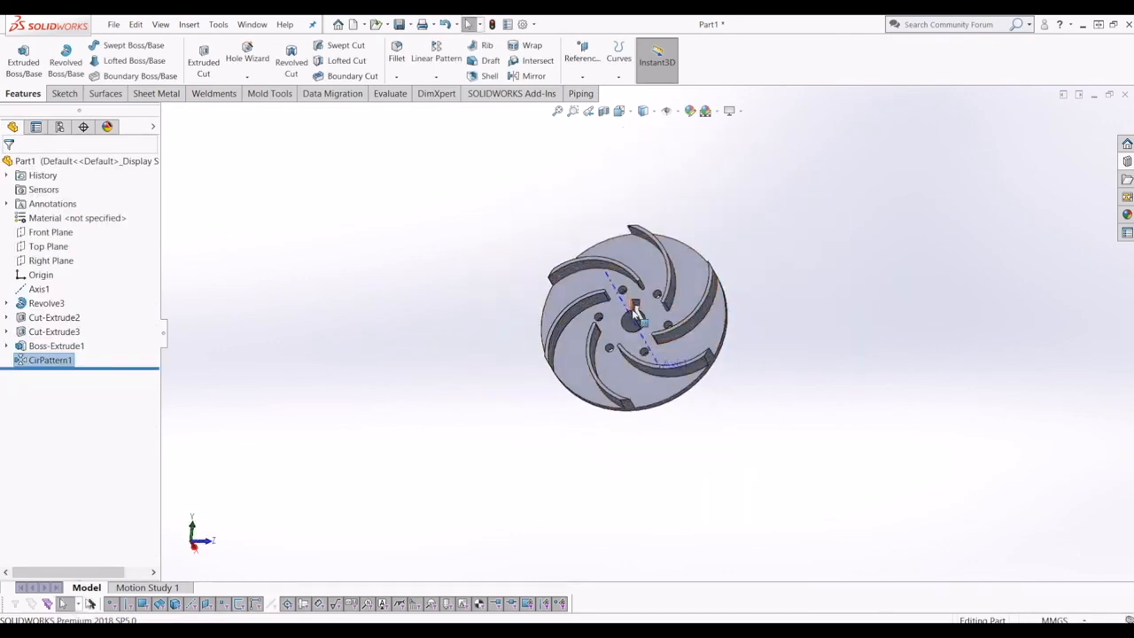
pyautogui.moveTo(634, 311); pyautogui.dragTo(581, 292, button='middle')
pyautogui.scroll(-2, 476, 362)
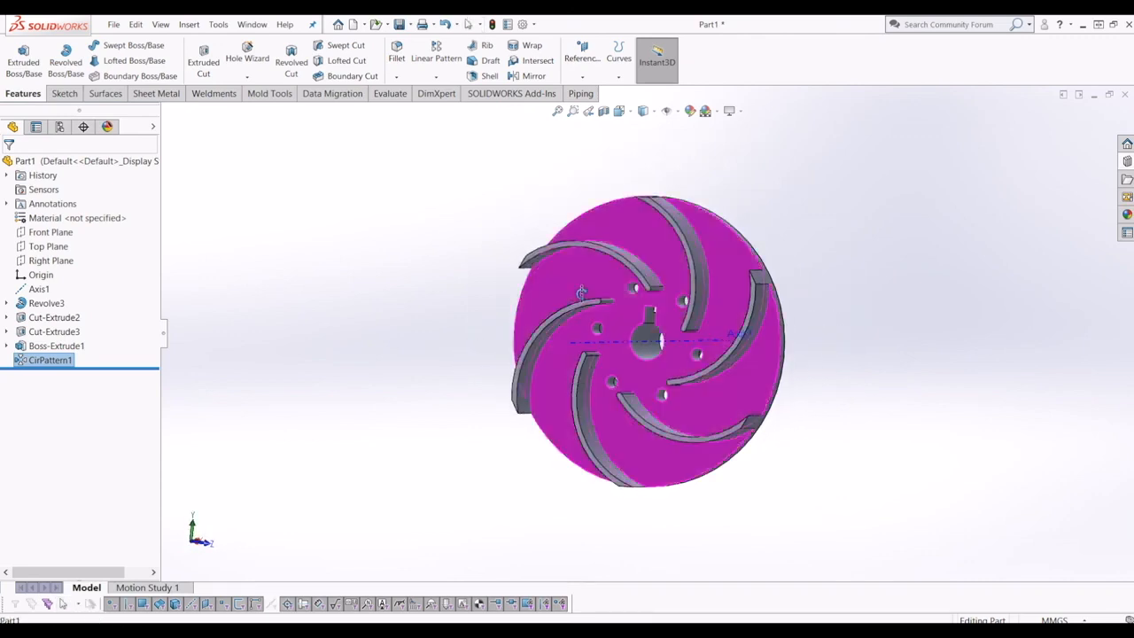
pyautogui.press('Escape')
pyautogui.moveTo(380, 455); pyautogui.dragTo(773, 323, button='middle')
pyautogui.scroll(-3, 966, 270)
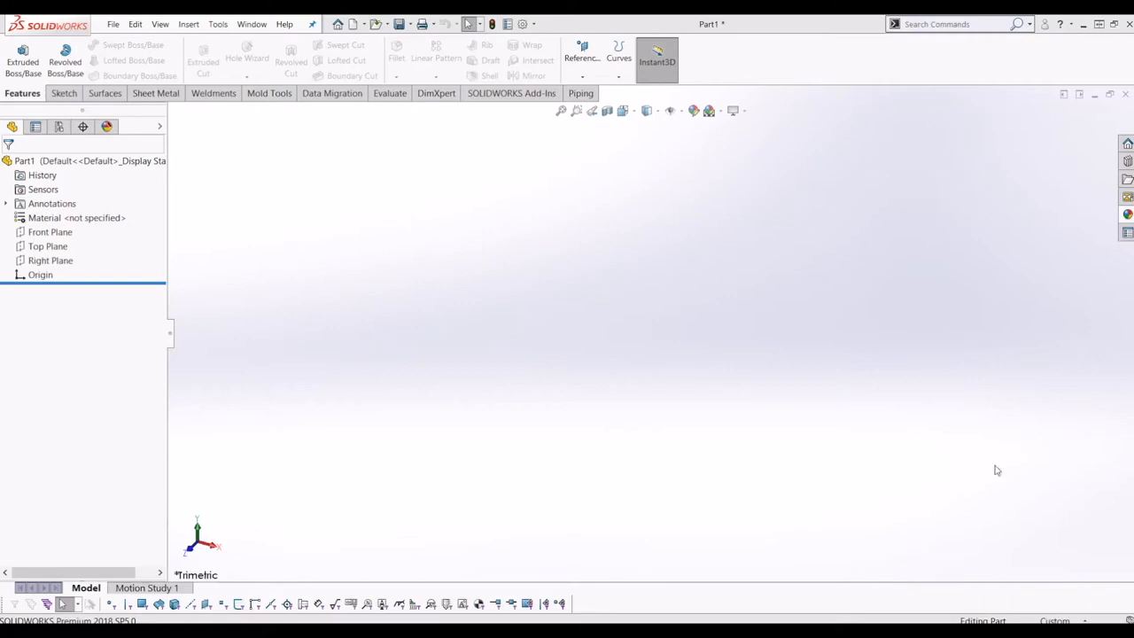
# Step: Start a sketch on the Front Plane and draw a circle about 49 mm in diameter centred on the origin
pyautogui.click(63, 93)
pyautogui.click(35, 58)
pyautogui.click(17, 54)
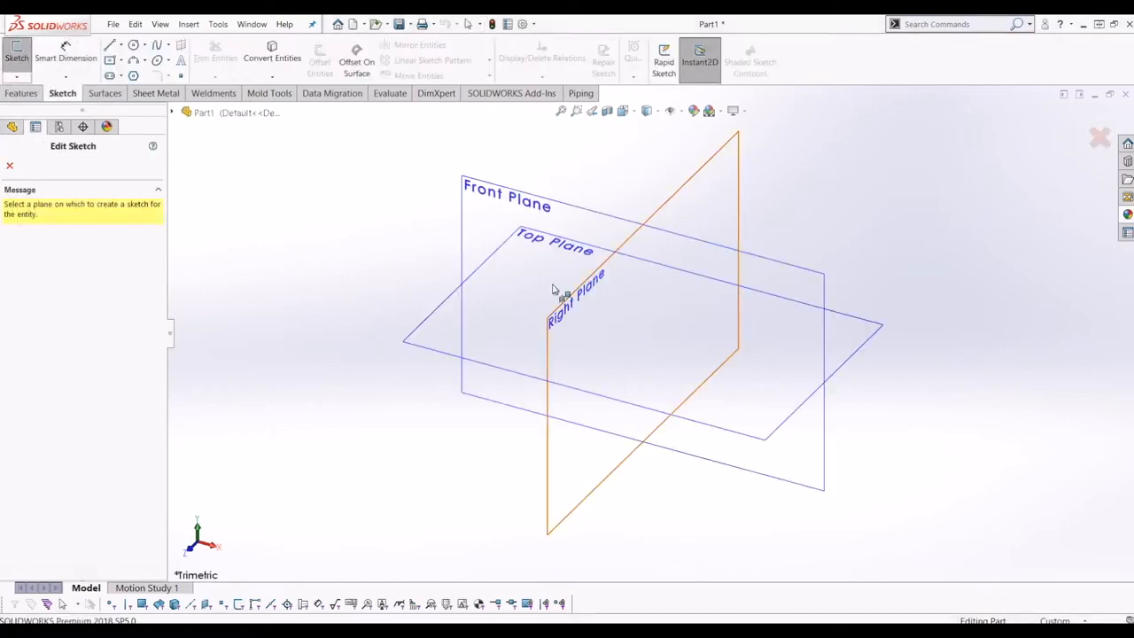
pyautogui.click(484, 223)
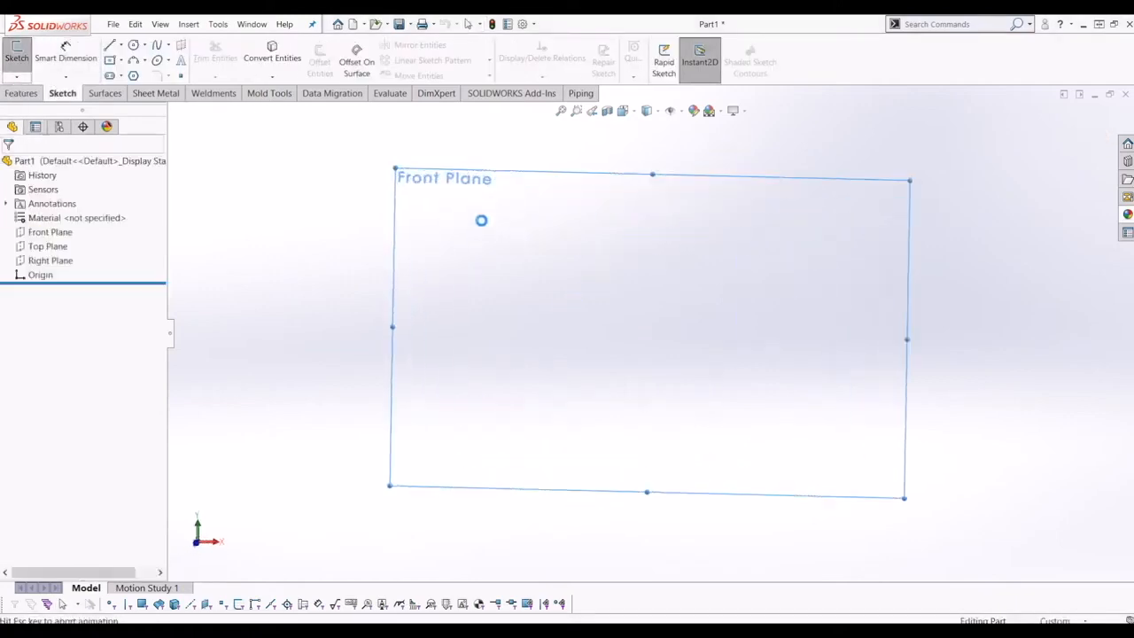
pyautogui.click(134, 45)
pyautogui.click(653, 333)
pyautogui.click(703, 385)
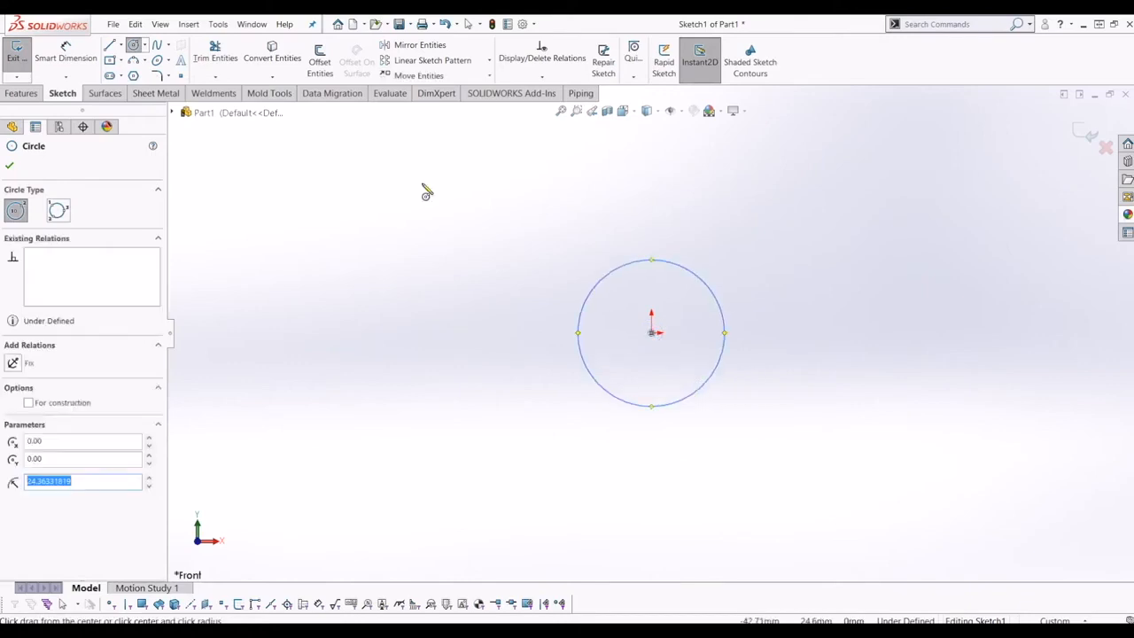
# Step: Dimension the circle's diameter and set it to 40 mm
pyautogui.click(65, 53)
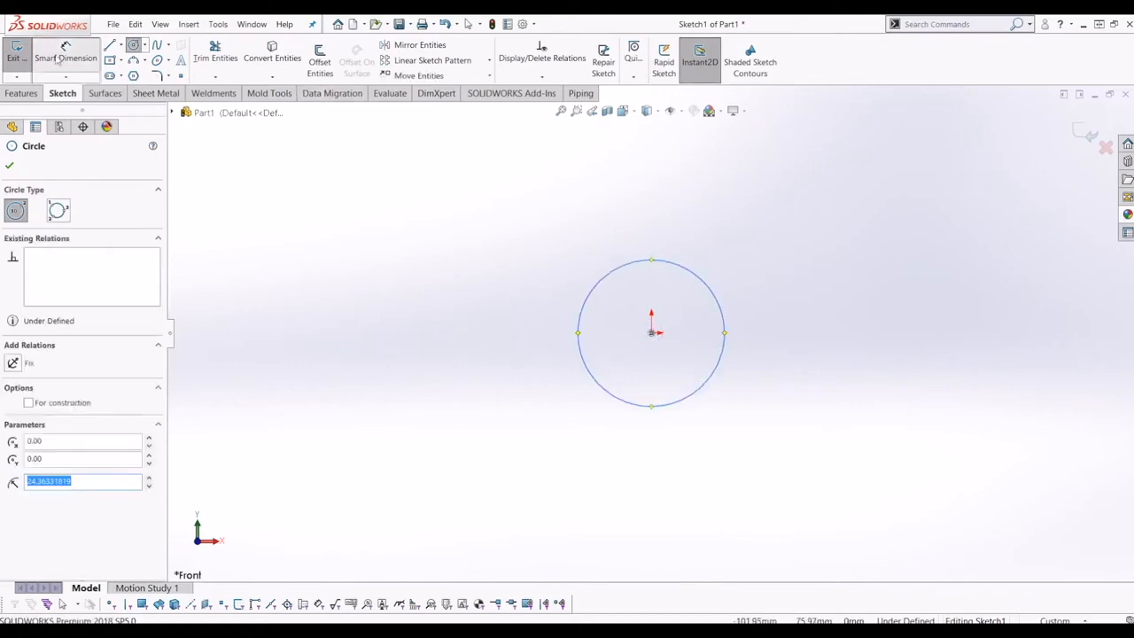
pyautogui.click(713, 292)
pyautogui.click(771, 297)
pyautogui.write('40')
pyautogui.press('Return')
pyautogui.scroll(-2, 785, 266)
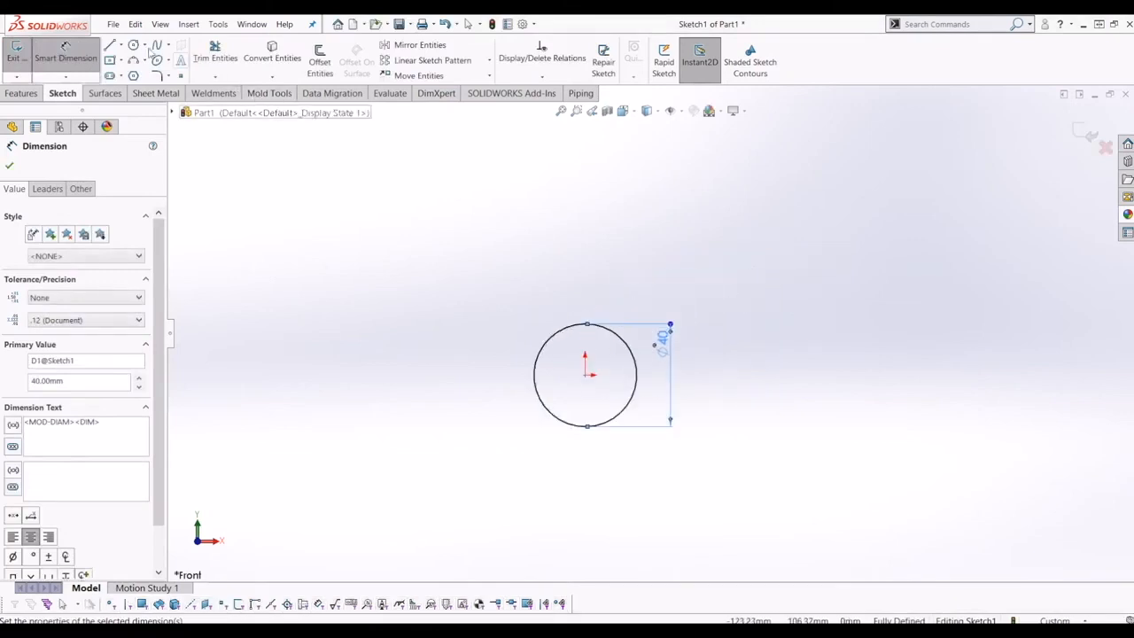
# Step: Draw a vertical line about 86 mm long upward from the origin and a circle about 69 mm in diameter centred on its upper end
pyautogui.click(110, 45)
pyautogui.click(589, 374)
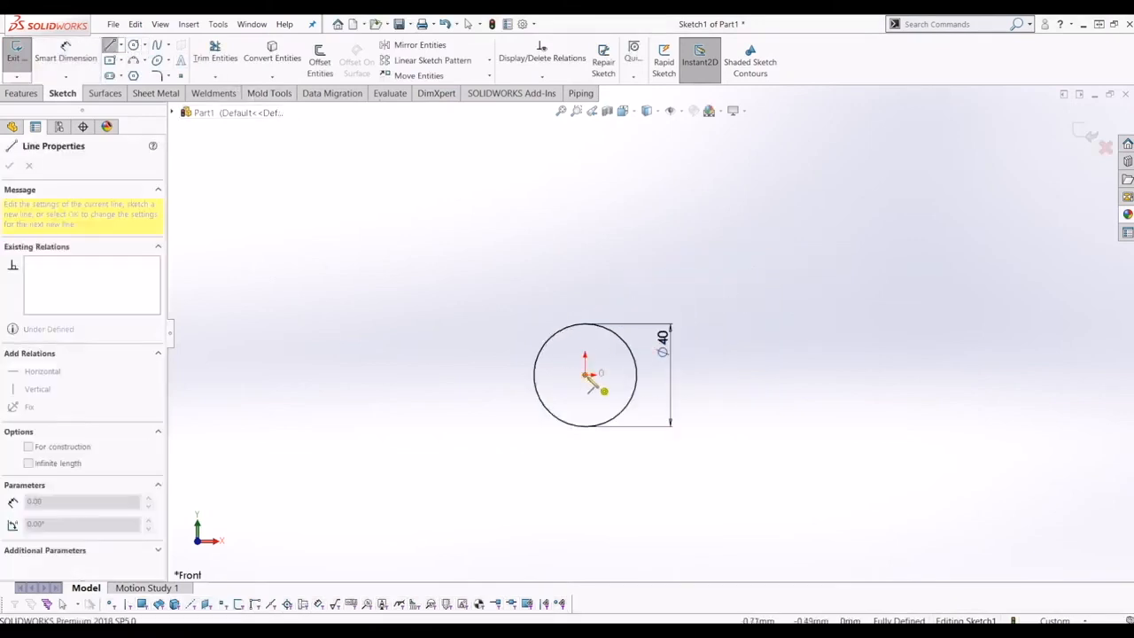
pyautogui.click(584, 154)
pyautogui.press('Escape')
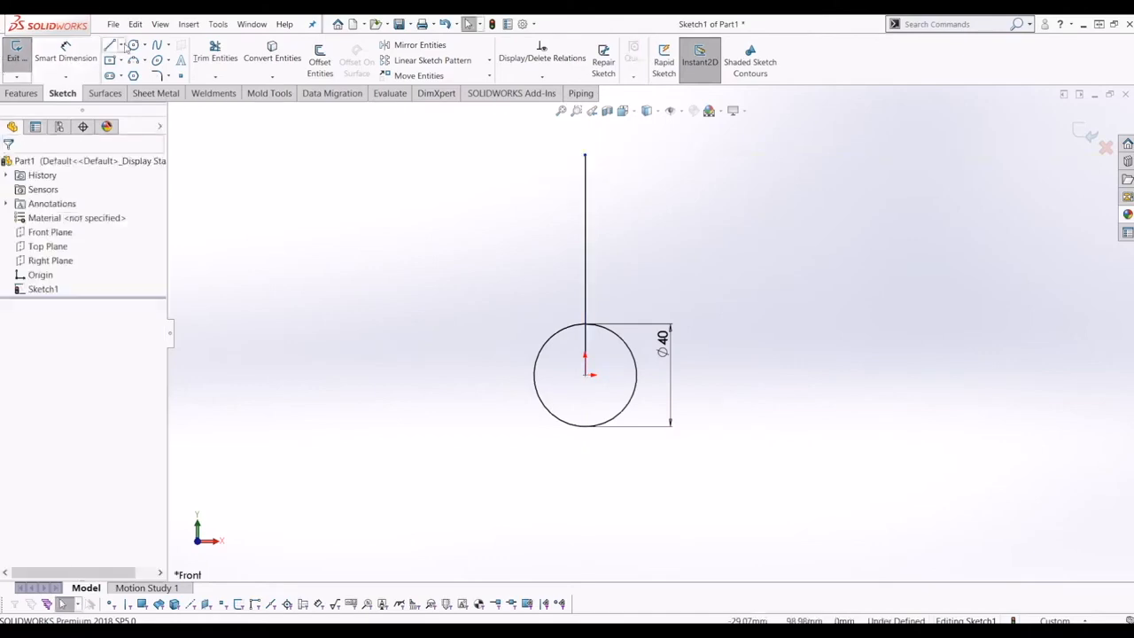
pyautogui.click(133, 45)
pyautogui.click(585, 154)
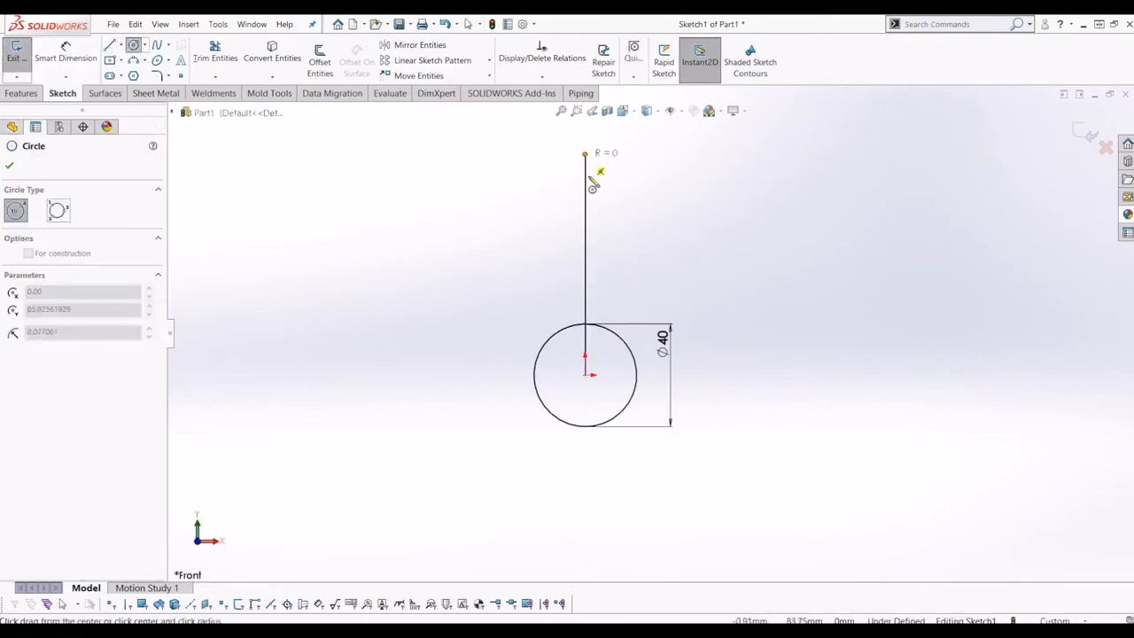
pyautogui.click(585, 243)
pyautogui.press('Escape')
# Step: Dimension the upper circle's diameter and set it to 80 mm
pyautogui.click(66, 55)
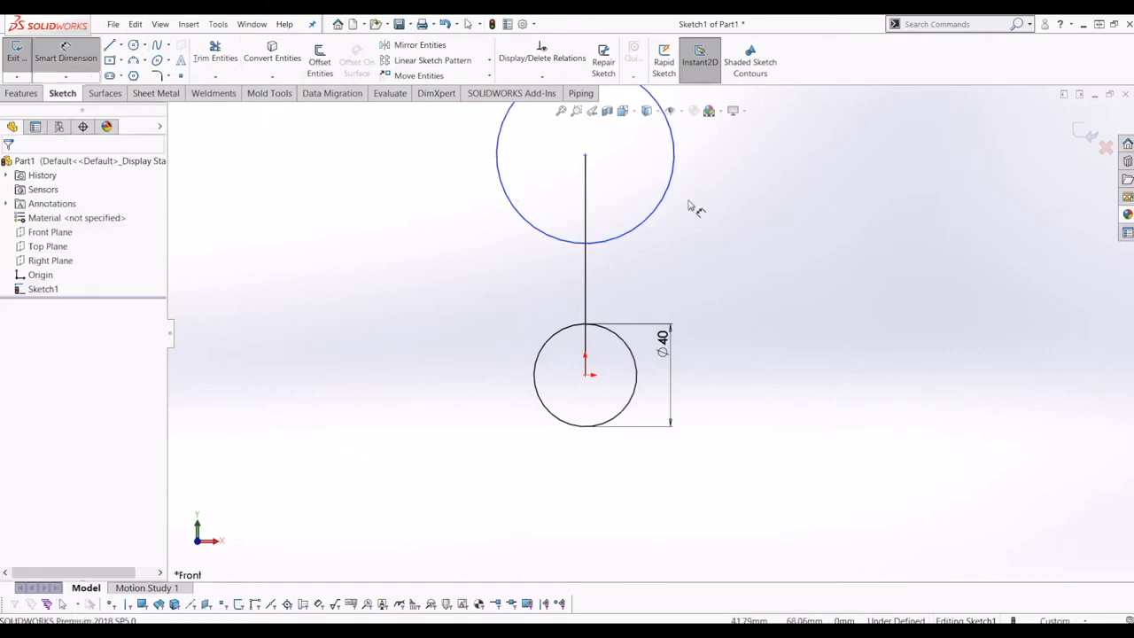
pyautogui.click(664, 193)
pyautogui.scroll(1, 706, 182)
pyautogui.scroll(1, 704, 183)
pyautogui.click(700, 167)
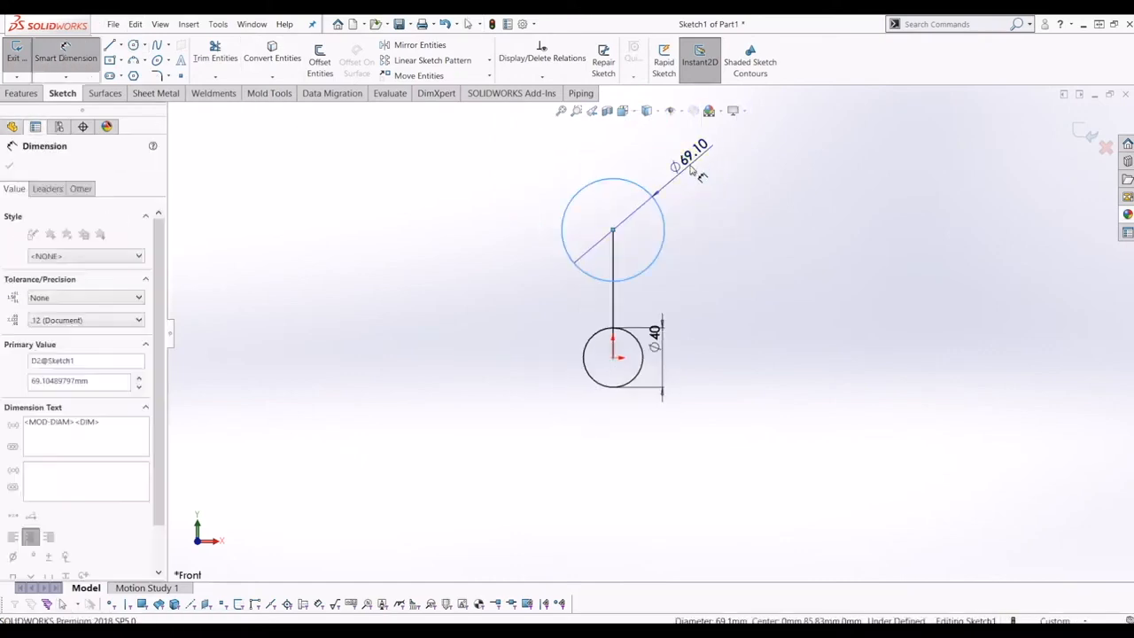
pyautogui.write('80')
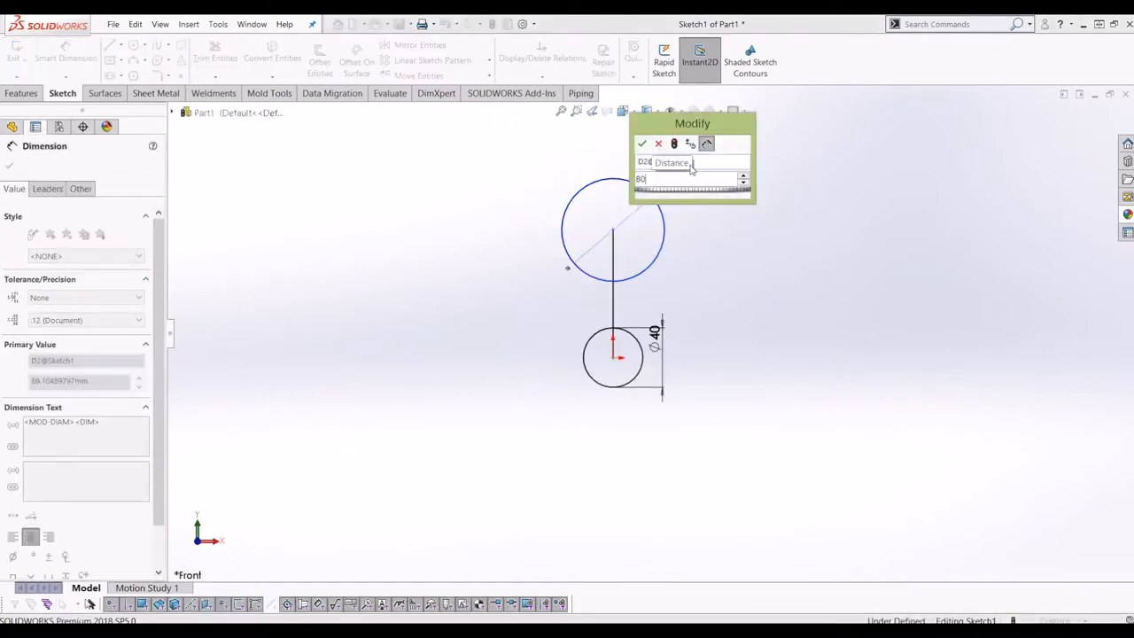
pyautogui.press('Return')
pyautogui.press('Escape')
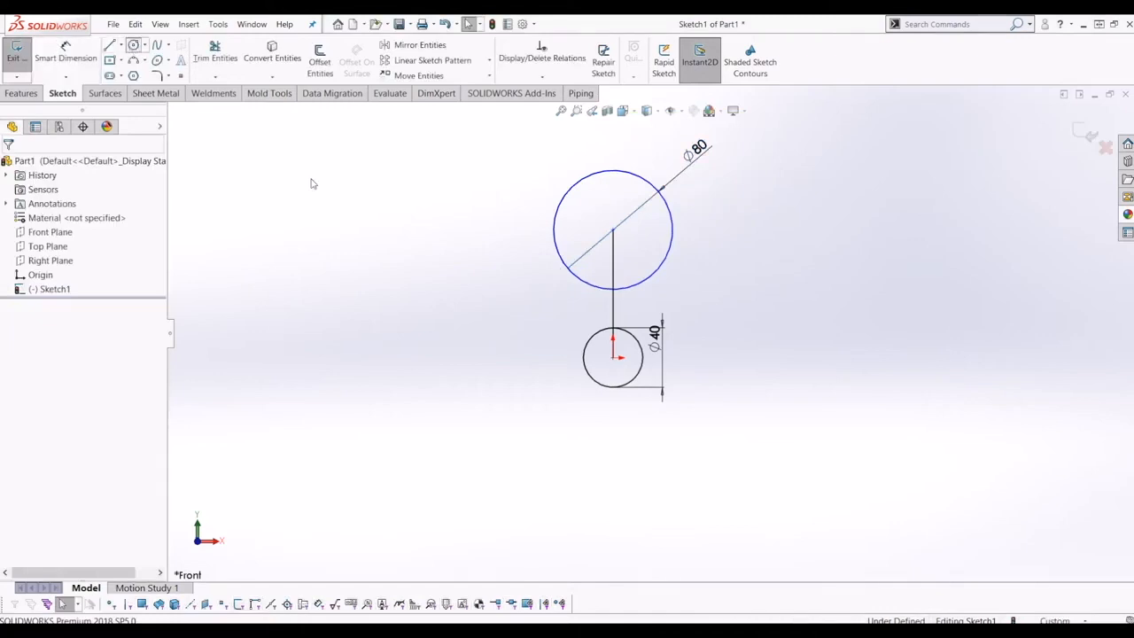
# Step: Draw a large circle about 341 mm in diameter centred on the origin, enclosing both existing circles
pyautogui.click(613, 358)
pyautogui.click(854, 281)
pyautogui.press('Escape')
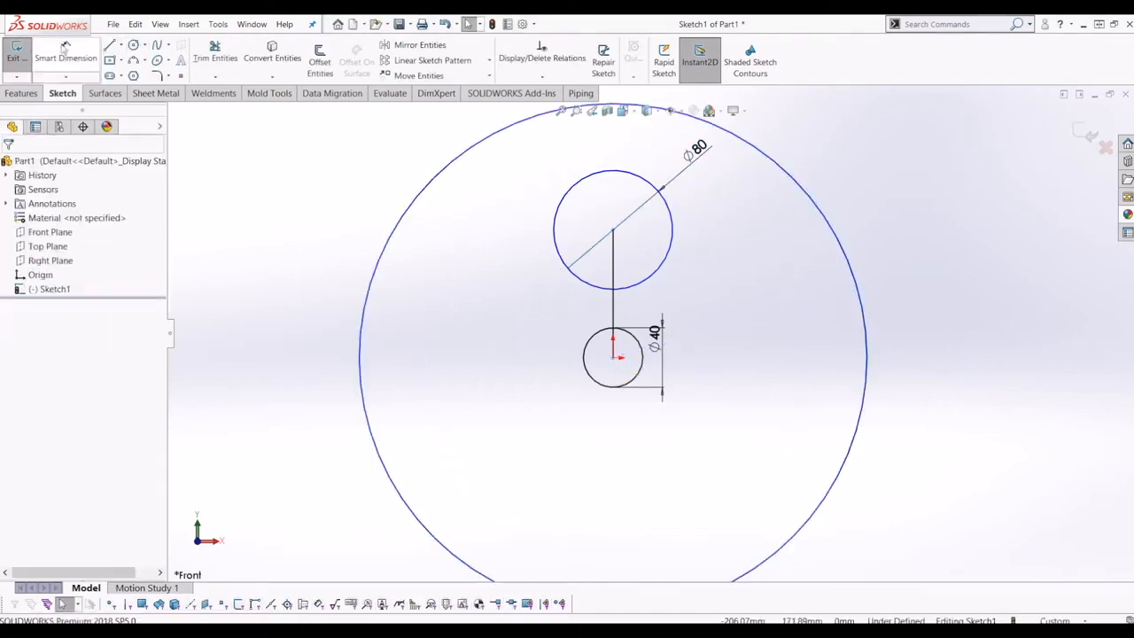
# Step: Dimension the large outer circle's diameter and set it to 240 mm
pyautogui.click(65, 47)
pyautogui.click(868, 361)
pyautogui.click(957, 420)
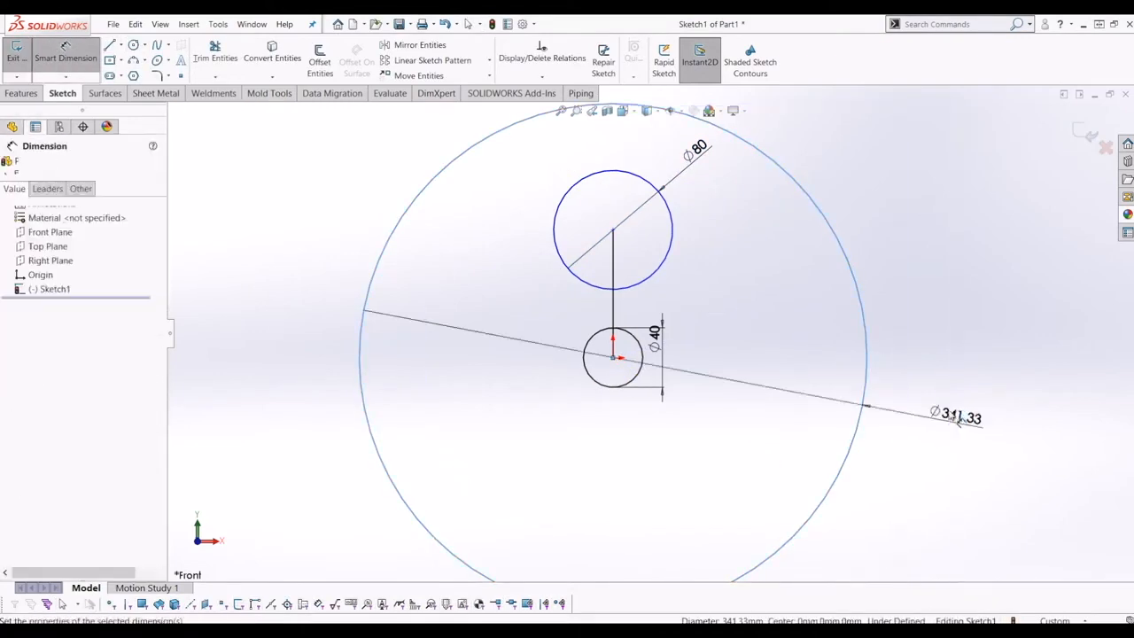
pyautogui.write('240')
pyautogui.press('Return')
pyautogui.press('Escape')
# Step: Convert the 240 mm outer circle to construction geometry
pyautogui.scroll(-2, 620, 199)
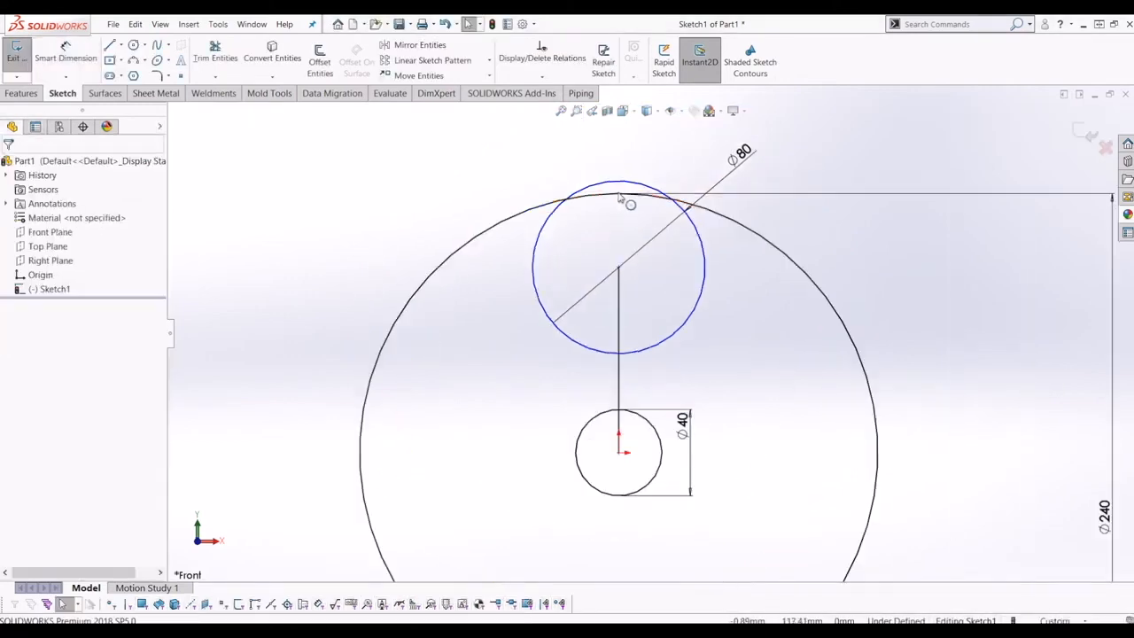
pyautogui.click(777, 246)
pyautogui.press('Escape')
pyautogui.scroll(2, 766, 265)
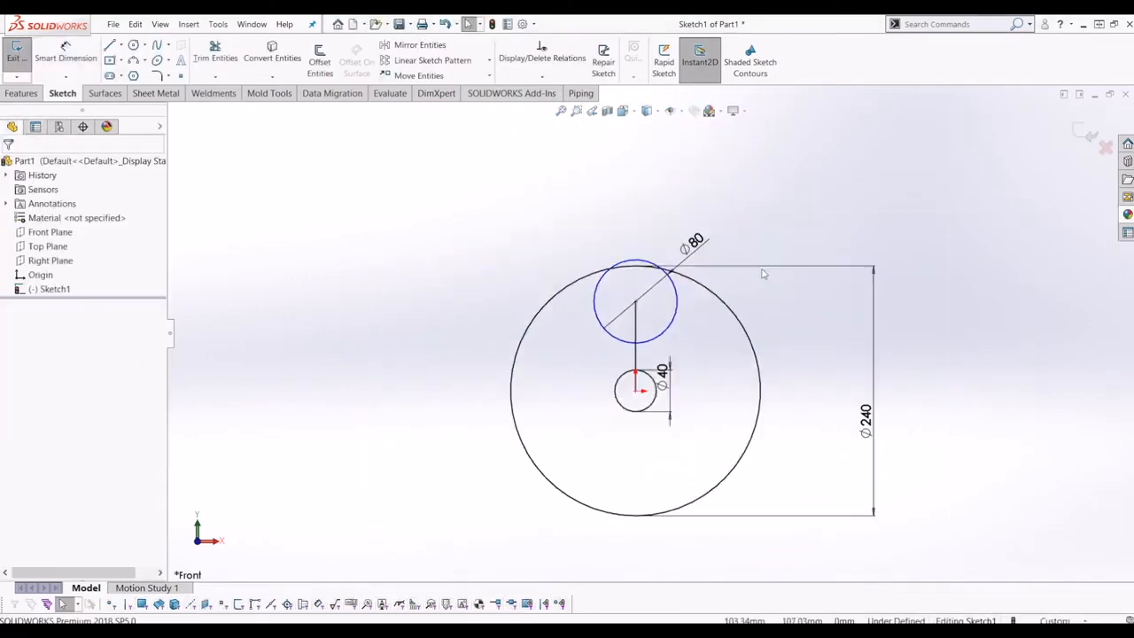
pyautogui.click(759, 363)
pyautogui.click(64, 359)
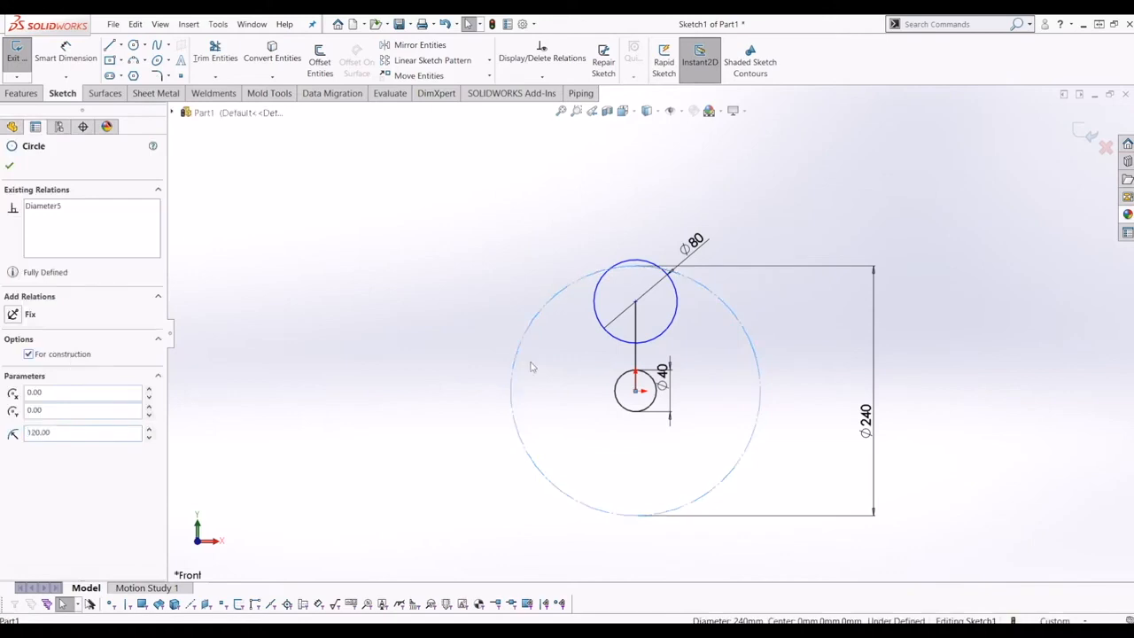
pyautogui.press('Escape')
# Step: Add a tangent relation between the 80 mm circle and the 240 mm construction circle
pyautogui.scroll(-2, 609, 382)
pyautogui.click(665, 208)
pyautogui.keyDown('ctrl'); pyautogui.click(575, 232); pyautogui.keyUp('ctrl')
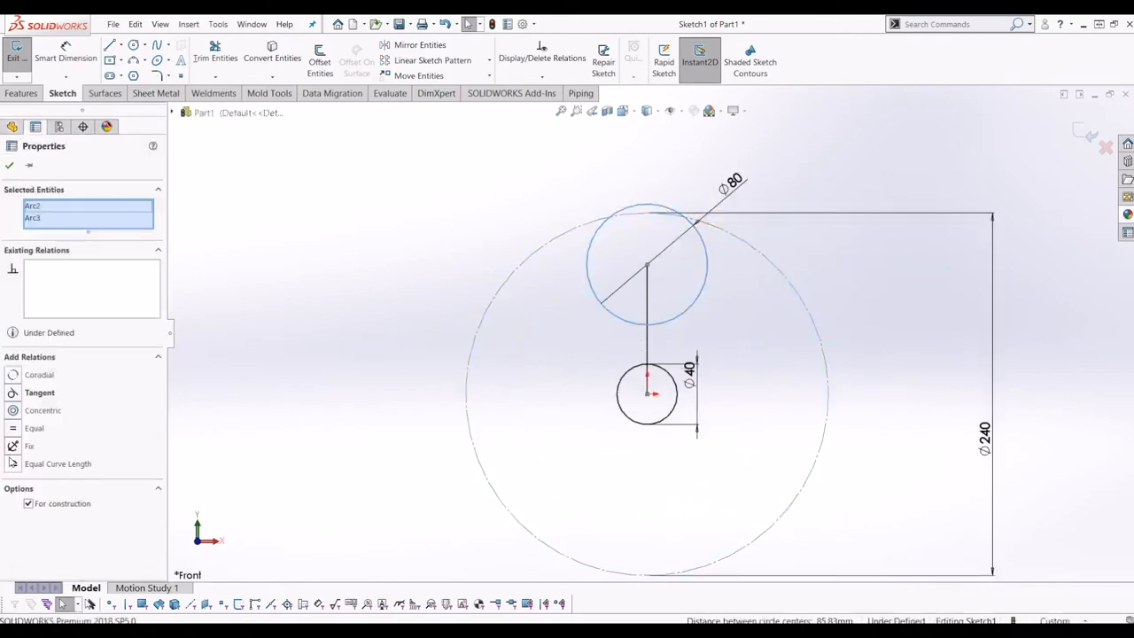
pyautogui.click(12, 393)
pyautogui.press('Escape')
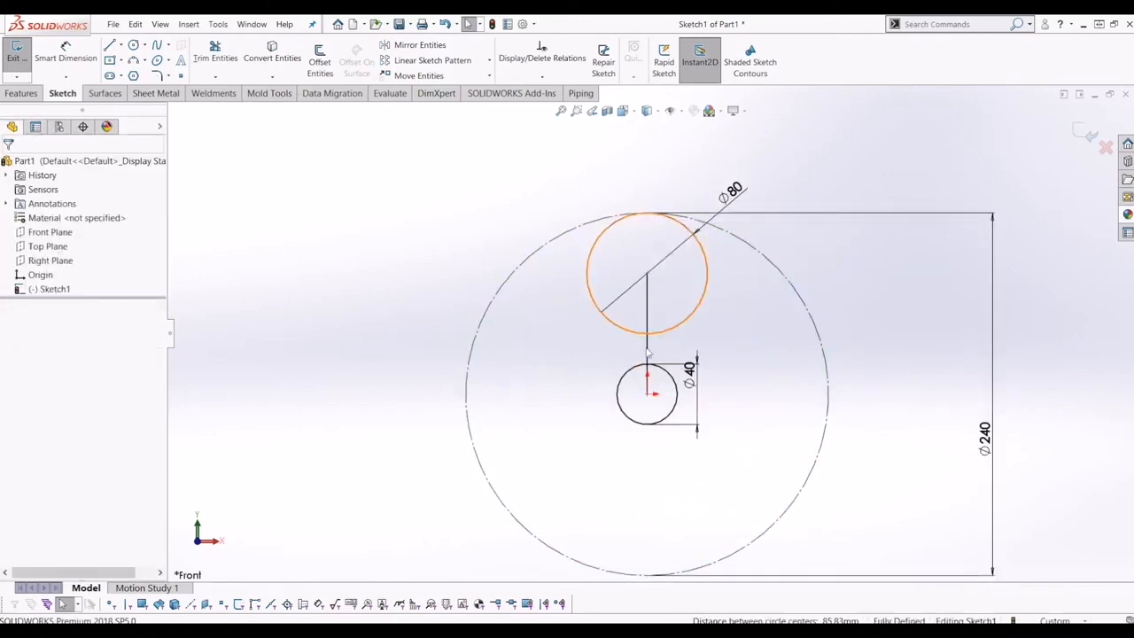
# Step: Convert the vertical line joining the two circle centres to construction geometry
pyautogui.scroll(-2, 651, 349)
pyautogui.click(648, 349)
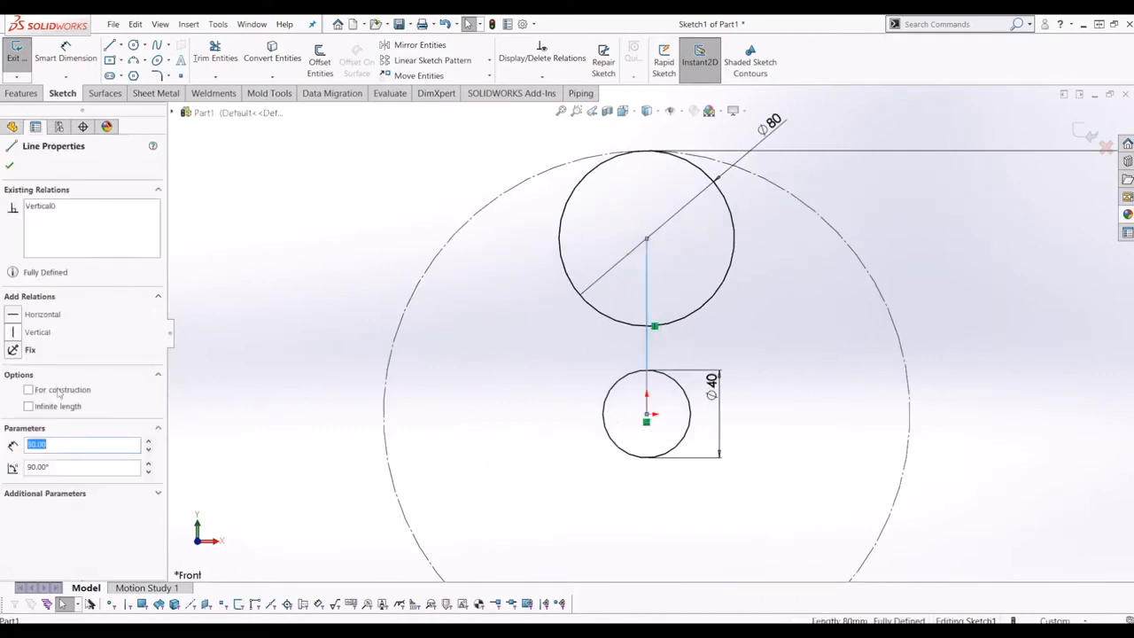
pyautogui.press('Escape')
# Step: Draw two slanted lines converging downward, one on each side of the 80 mm and 40 mm circles, the left one about 104 mm long
pyautogui.click(110, 45)
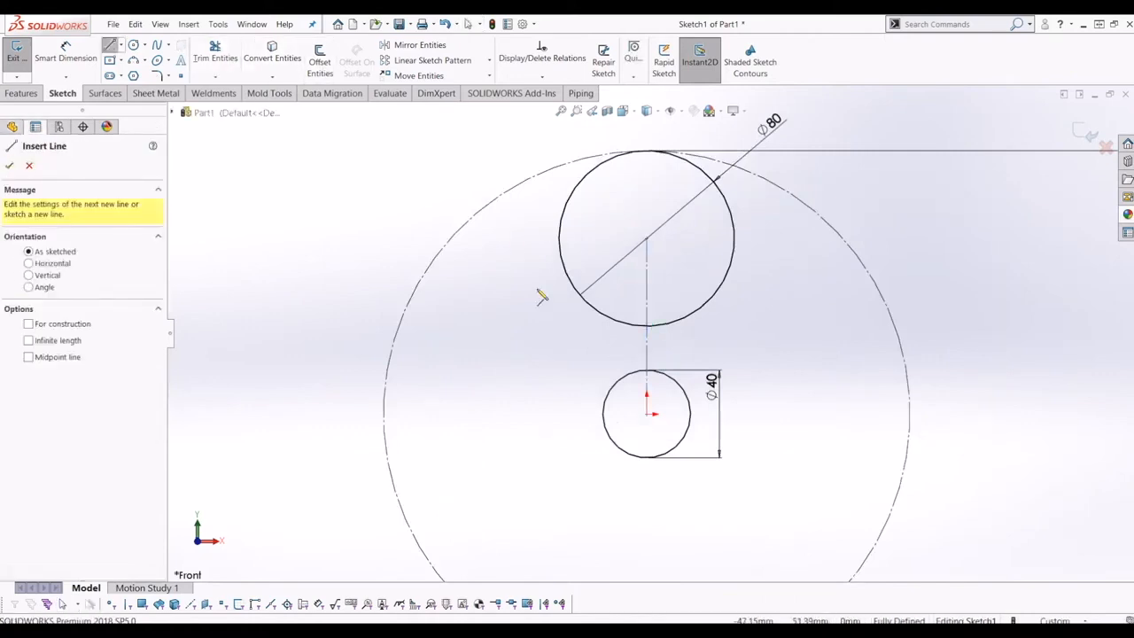
pyautogui.click(508, 229)
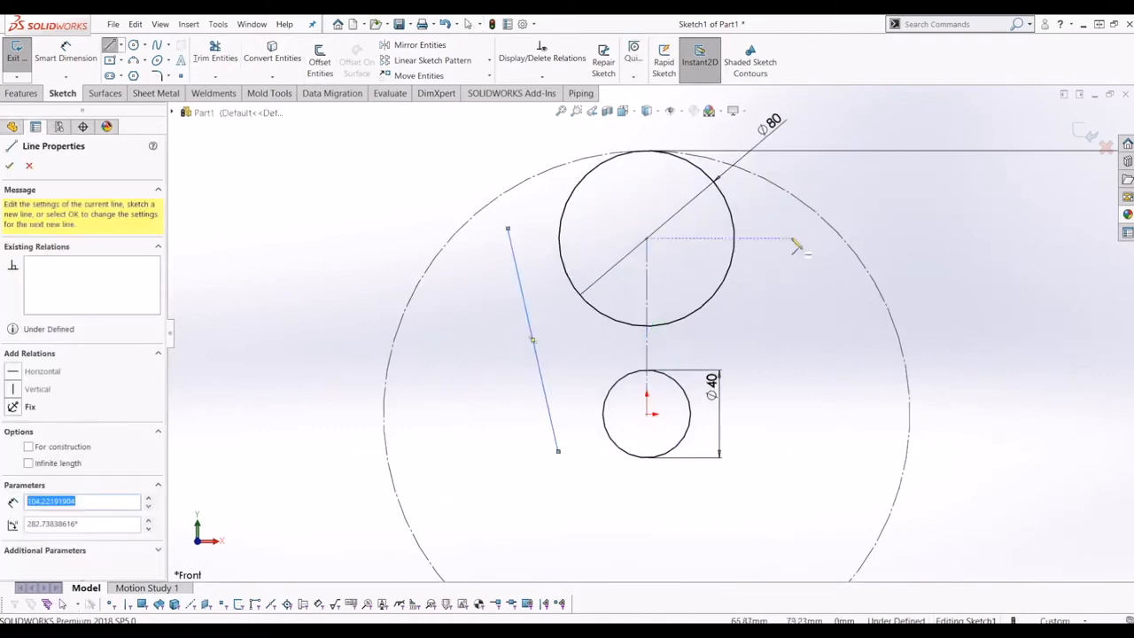
pyautogui.moveTo(791, 233); pyautogui.dragTo(750, 489)
pyautogui.press('Escape')
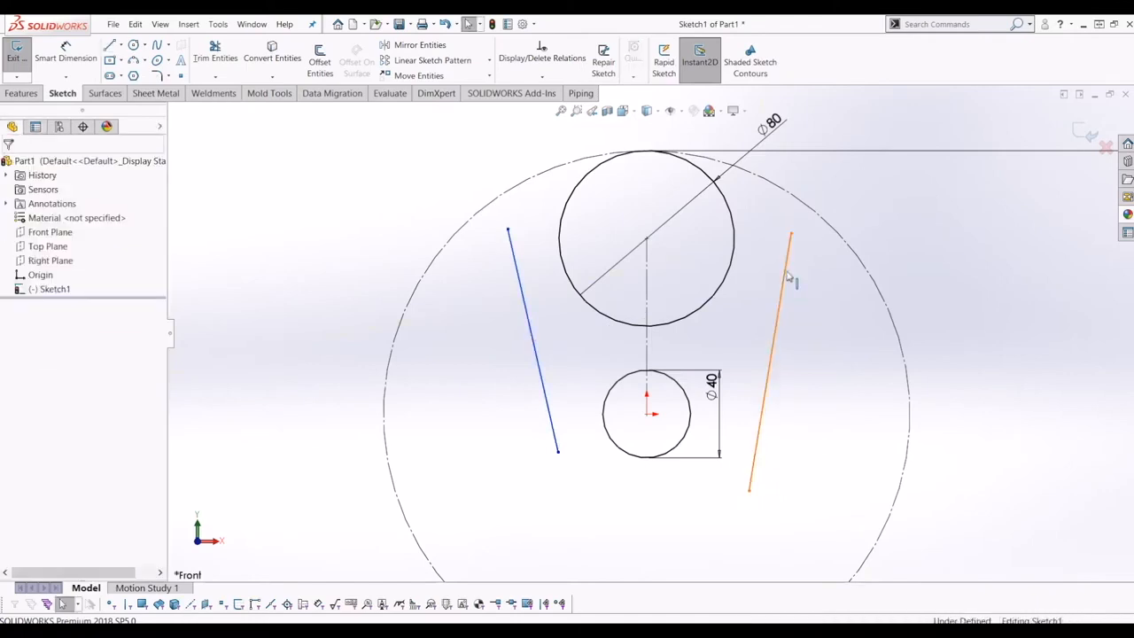
# Step: Make the right slanted line tangent to both the 80 mm circle and the 40 mm circle
pyautogui.click(786, 278)
pyautogui.keyDown('ctrl'); pyautogui.click(733, 257); pyautogui.keyUp('ctrl')
pyautogui.click(31, 375)
pyautogui.press('Escape')
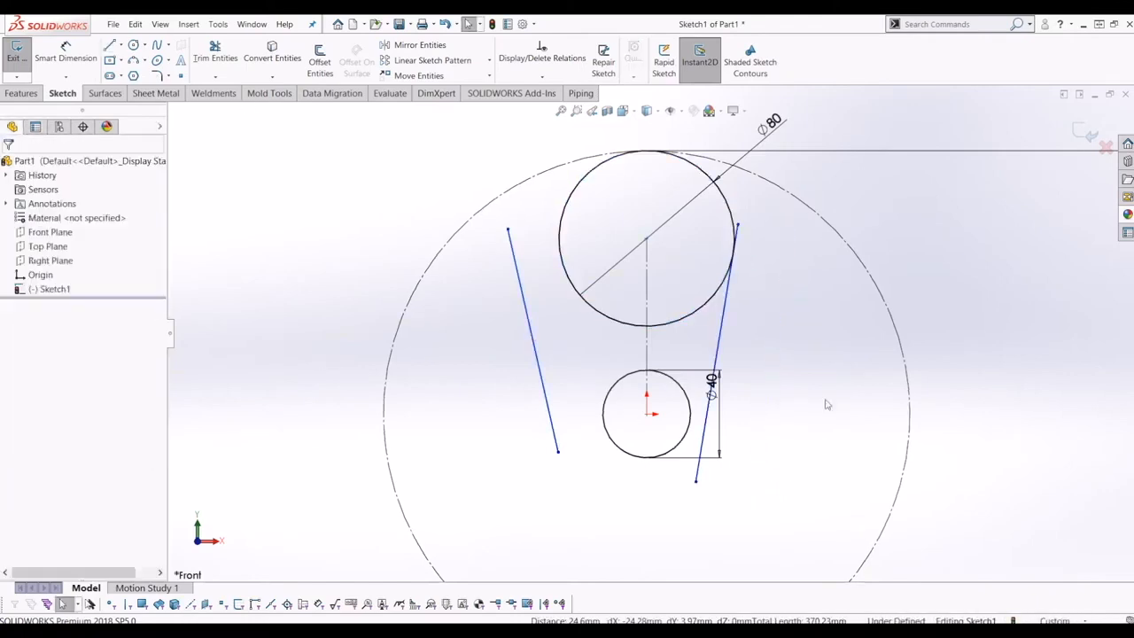
pyautogui.click(701, 452)
pyautogui.keyDown('ctrl'); pyautogui.click(685, 434); pyautogui.keyUp('ctrl')
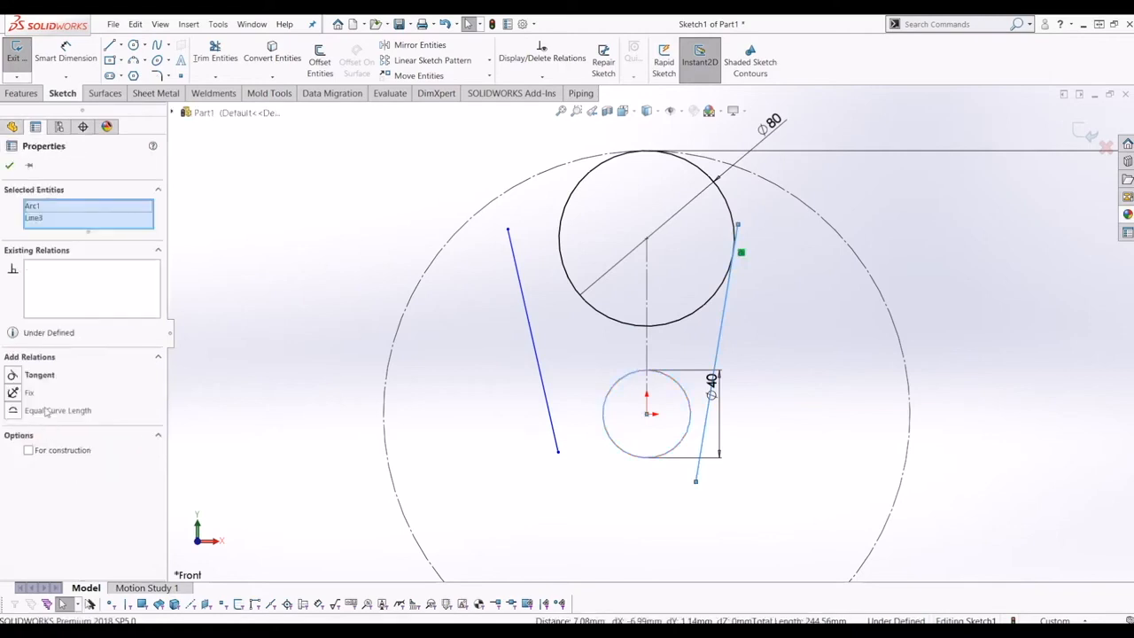
pyautogui.click(25, 379)
pyautogui.press('Escape')
# Step: Make the left slanted line tangent to the 80 mm and 40 mm circles, pulling its lower end outward and down between the two relations
pyautogui.click(523, 286)
pyautogui.click(560, 250)
pyautogui.click(22, 375)
pyautogui.press('Escape')
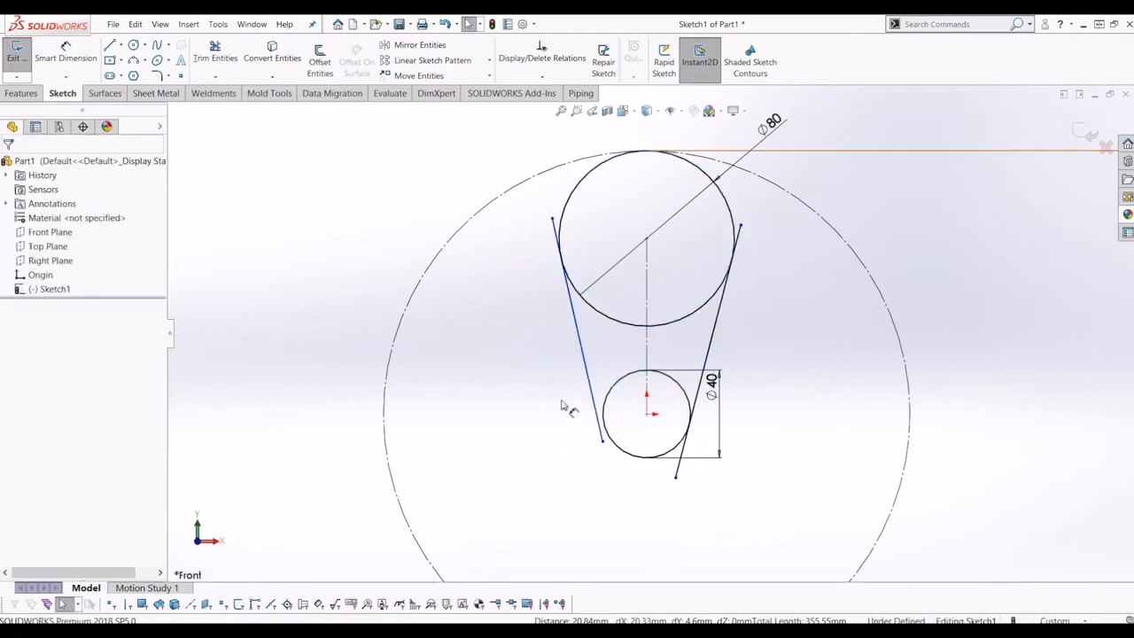
pyautogui.moveTo(603, 441); pyautogui.dragTo(577, 473)
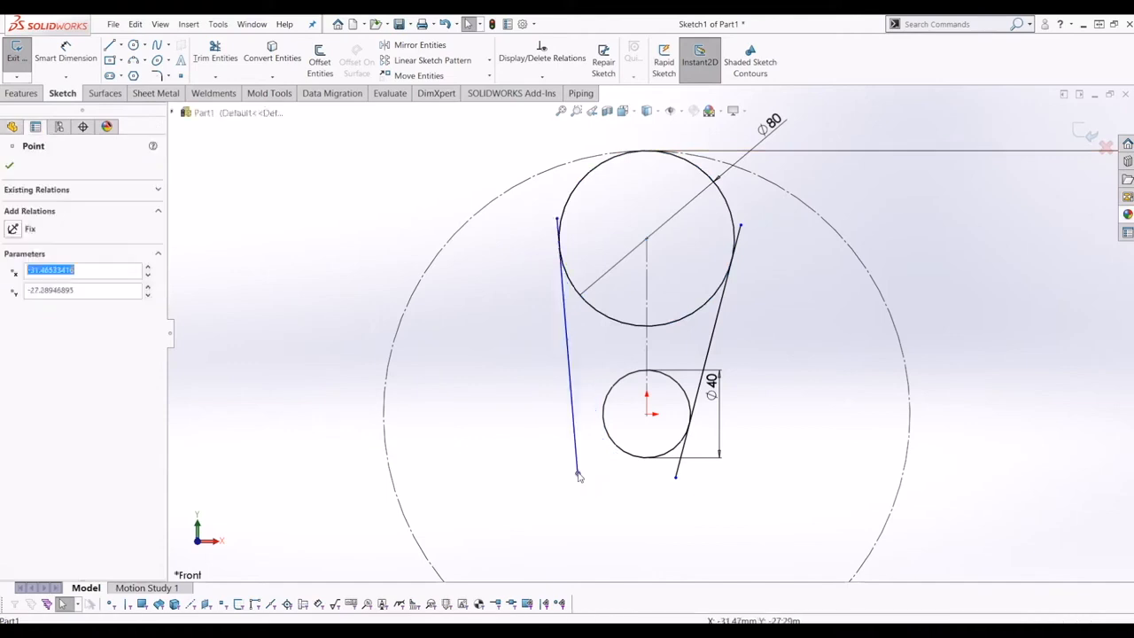
pyautogui.click(604, 415)
pyautogui.click(574, 418)
pyautogui.click(23, 375)
pyautogui.scroll(5, 714, 323)
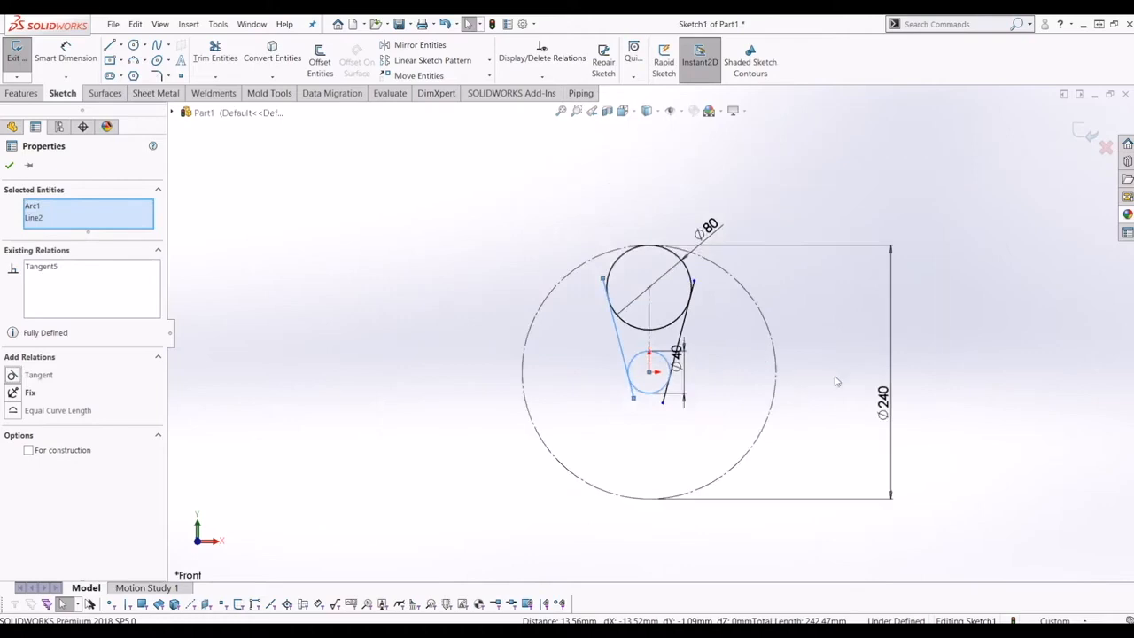
# Step: Move the 40 mm diameter dimension outward, clear of the right tangent line
pyautogui.scroll(-2, 704, 393)
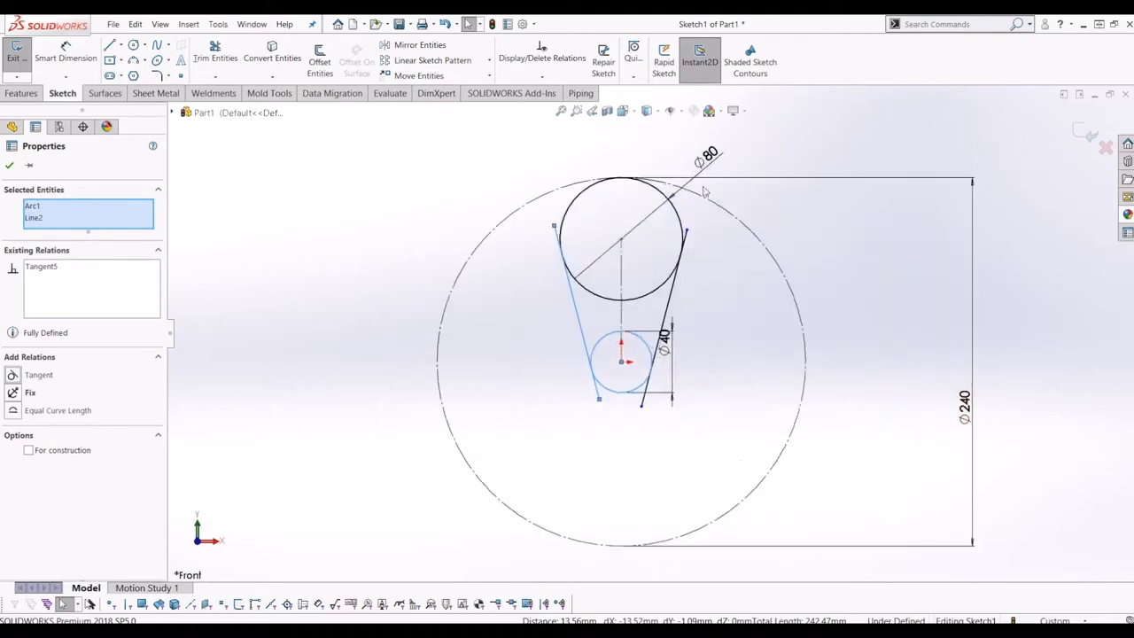
pyautogui.moveTo(664, 340); pyautogui.dragTo(696, 379)
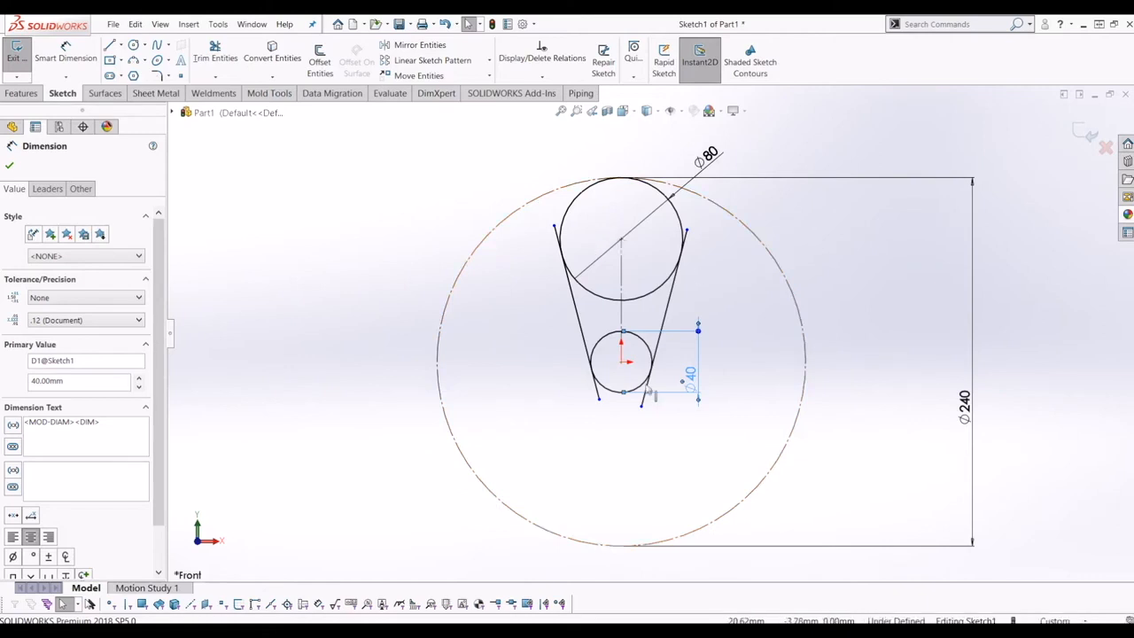
pyautogui.scroll(-3, 481, 227)
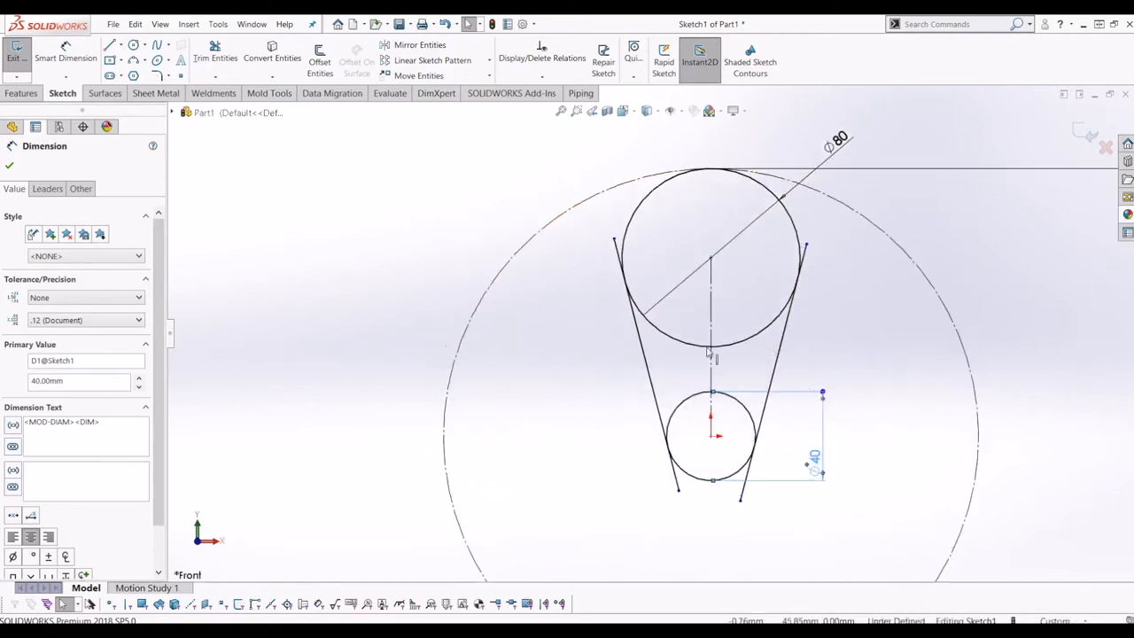
pyautogui.click(711, 359)
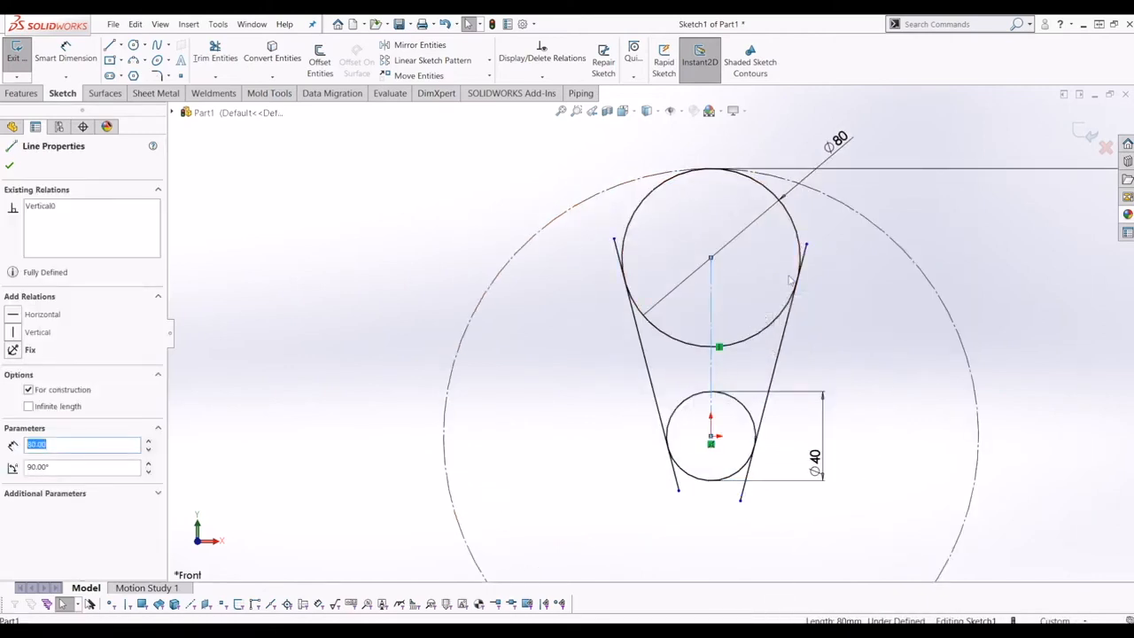
pyautogui.scroll(1, 812, 422)
pyautogui.click(879, 376)
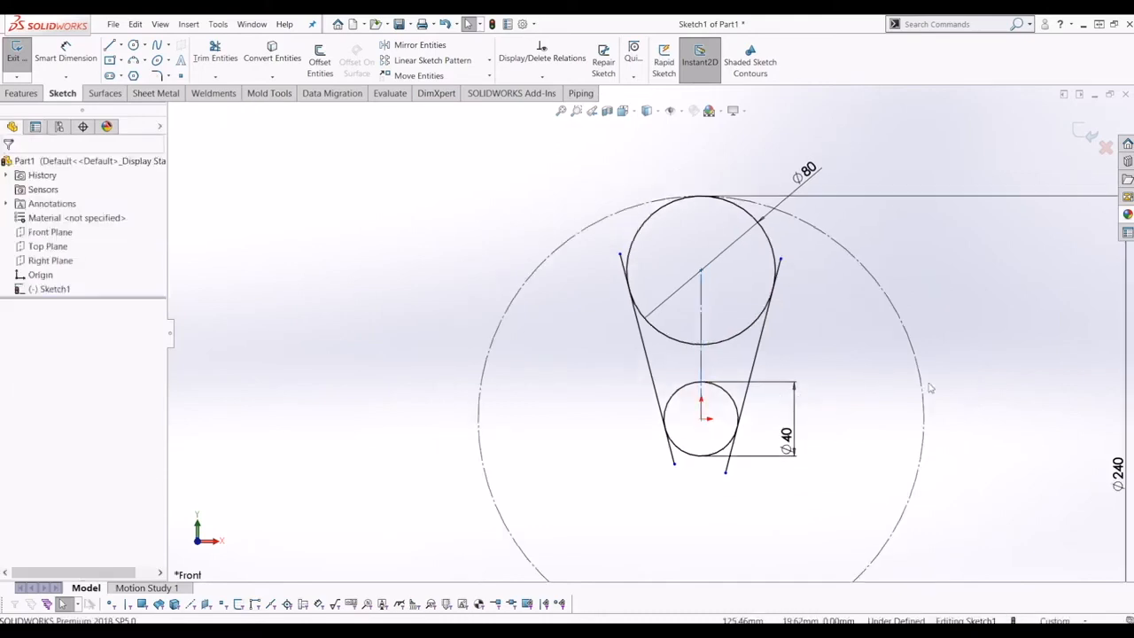
# Step: Trim away the 80 mm circle's lower arc between the tangent lines and the line ends extending above the tangent points
pyautogui.scroll(-2, 846, 433)
pyautogui.scroll(1, 891, 470)
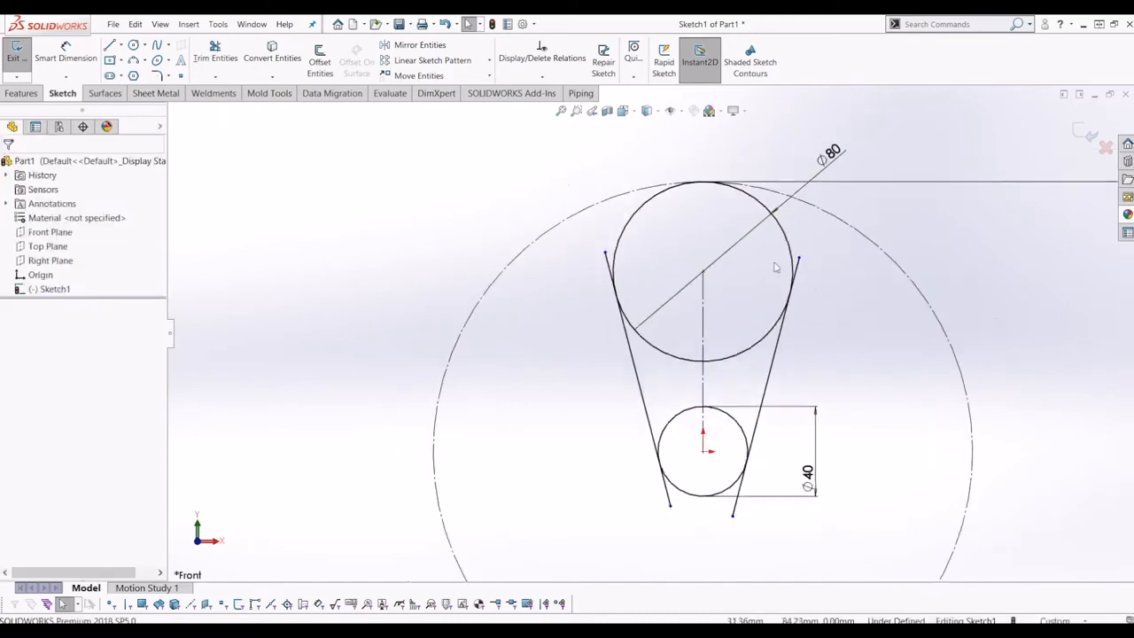
pyautogui.click(213, 55)
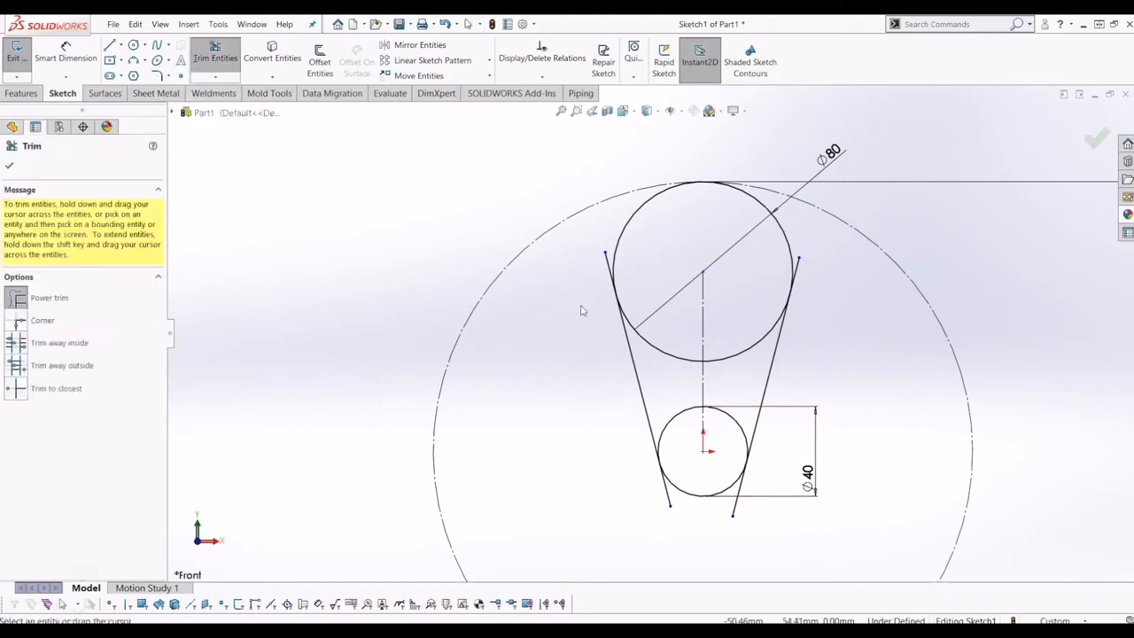
pyautogui.scroll(-2, 644, 359)
pyautogui.moveTo(667, 363); pyautogui.dragTo(665, 328)
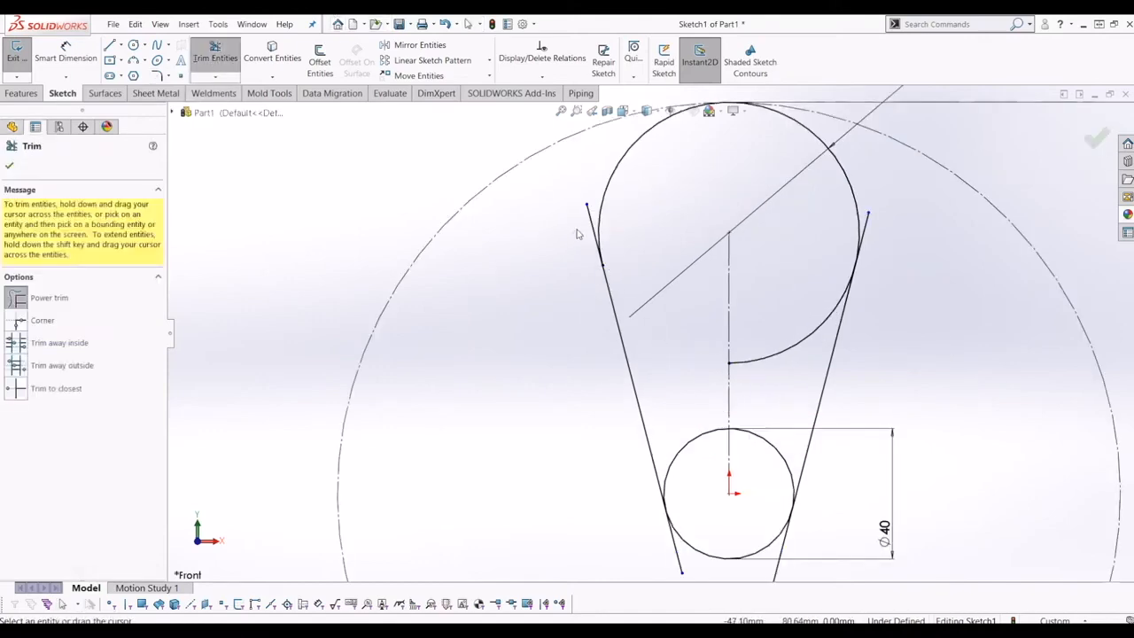
pyautogui.moveTo(725, 316); pyautogui.dragTo(770, 333)
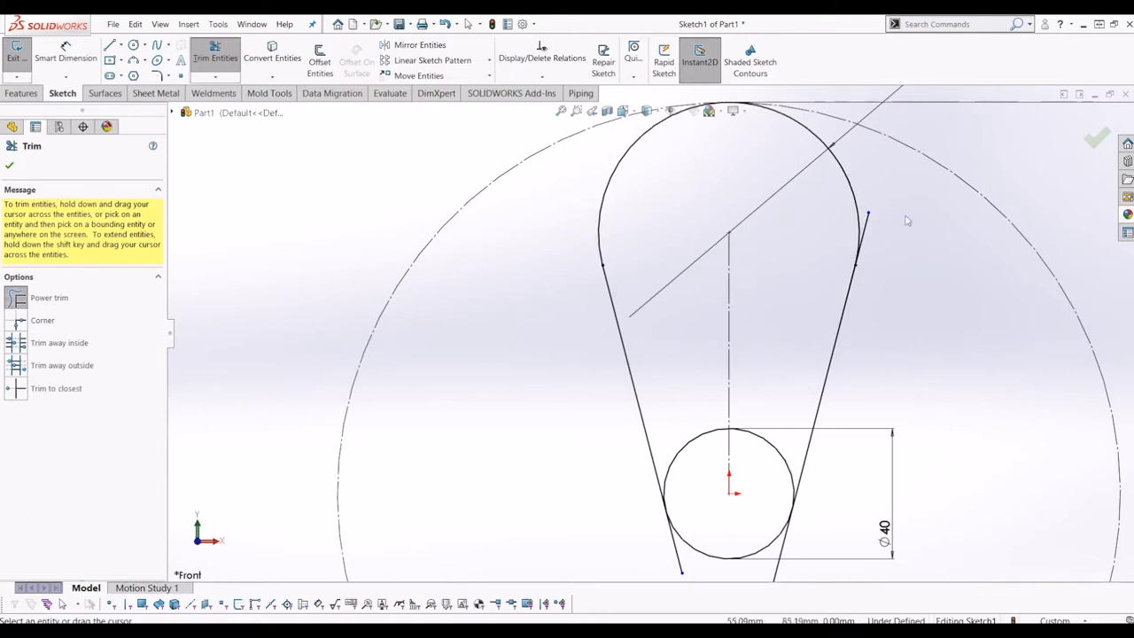
# Step: Trim away the 40 mm circle's upper arc between the tangent lines and the line ends extending below the tangent points
pyautogui.scroll(3, 800, 420)
pyautogui.scroll(-3, 723, 423)
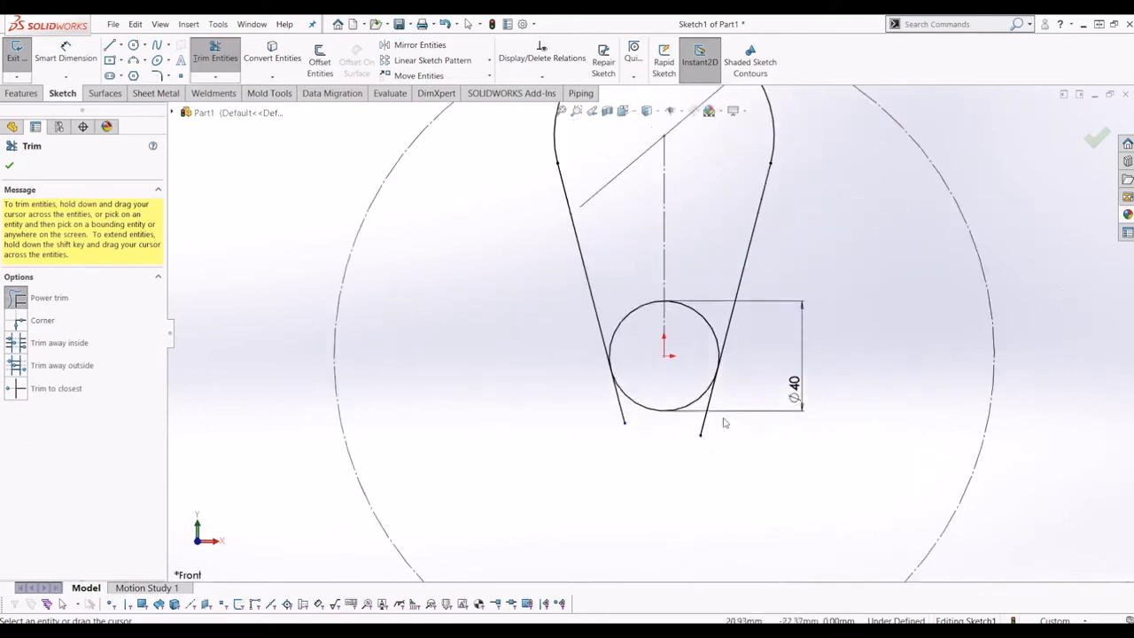
pyautogui.moveTo(615, 322); pyautogui.dragTo(694, 345)
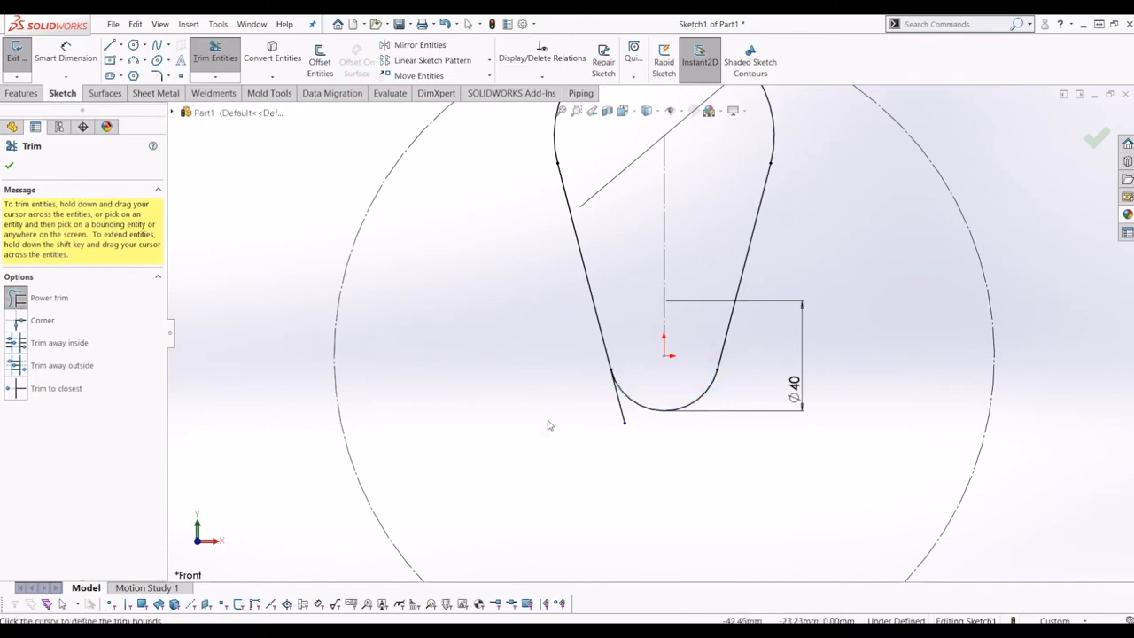
pyautogui.moveTo(614, 417); pyautogui.dragTo(630, 422)
pyautogui.scroll(5, 366, 442)
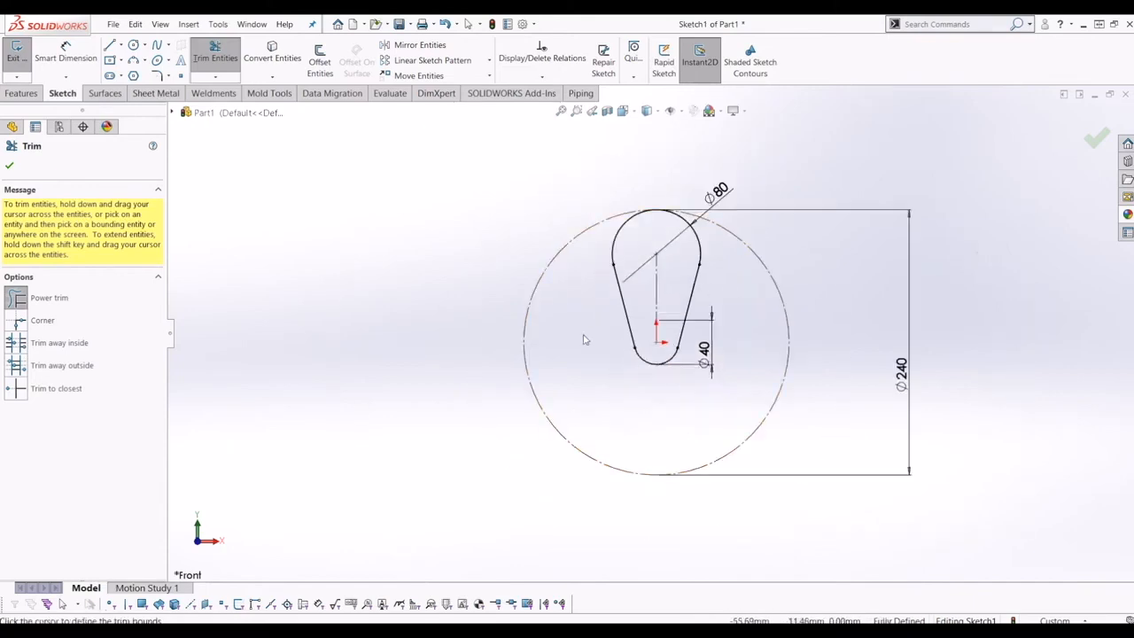
# Step: Finish trimming and exit the tapered profile sketch
pyautogui.scroll(-1, 582, 336)
pyautogui.click(1096, 138)
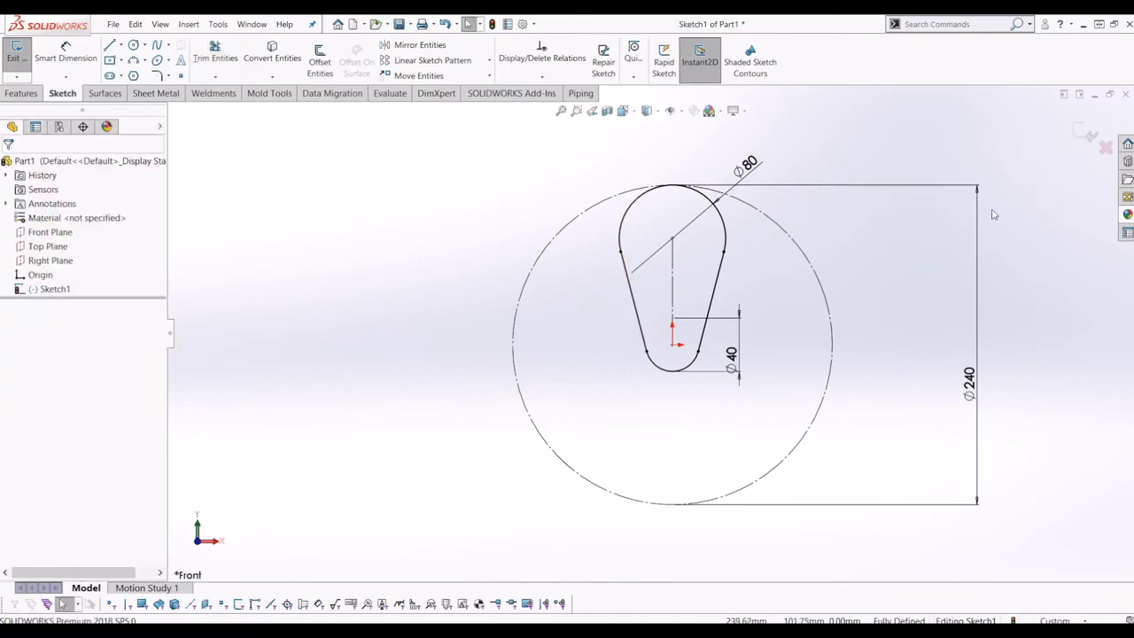
pyautogui.click(1085, 132)
# Step: Extrude the tapered profile 5 mm in total with the Mid Plane end condition
pyautogui.moveTo(650, 253)
pyautogui.mouseDown(button='middle')
pyautogui.moveTo(670, 168)
pyautogui.moveTo(701, 236)
pyautogui.moveTo(680, 182)
pyautogui.mouseUp(button='middle')
pyautogui.click(22, 93)
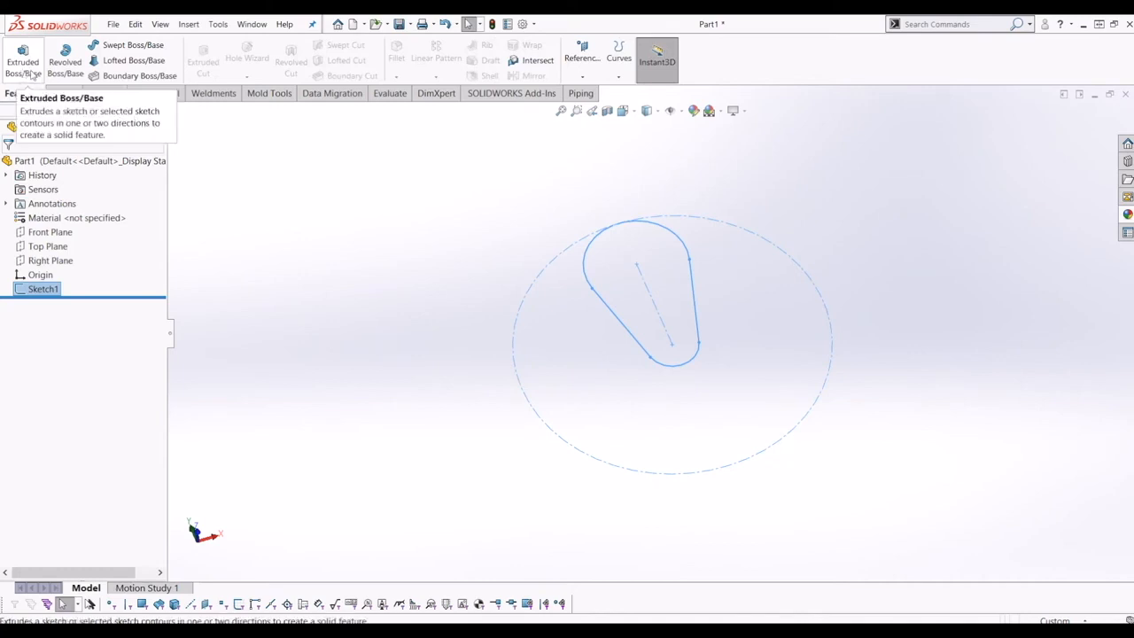
pyautogui.click(24, 67)
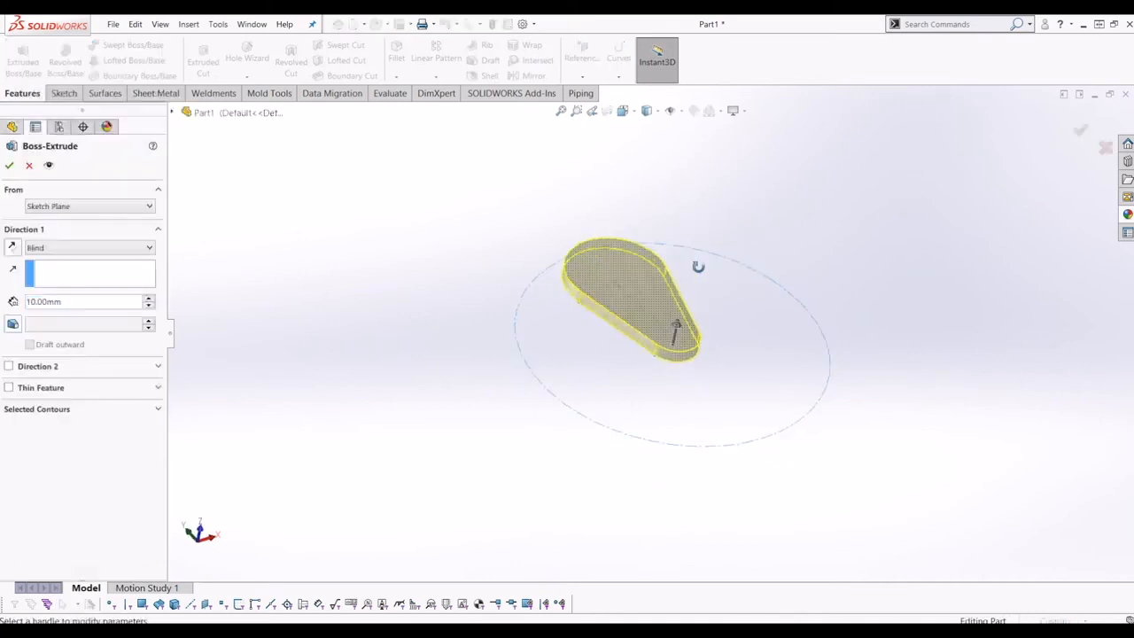
pyautogui.click(133, 248)
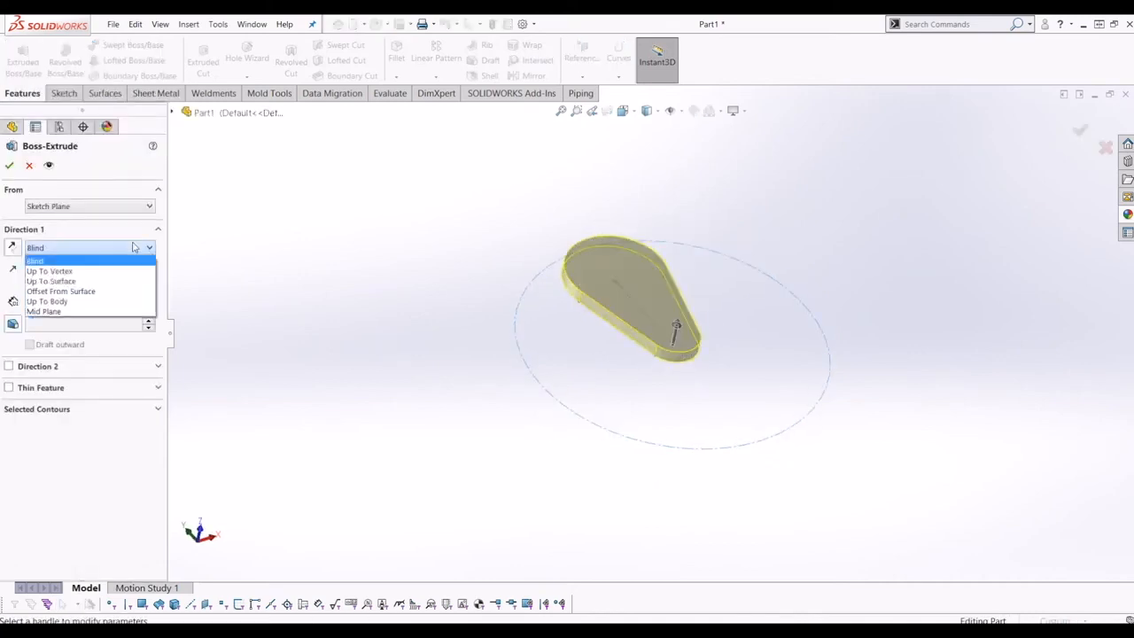
pyautogui.click(102, 313)
pyautogui.write('5')
pyautogui.press('Return')
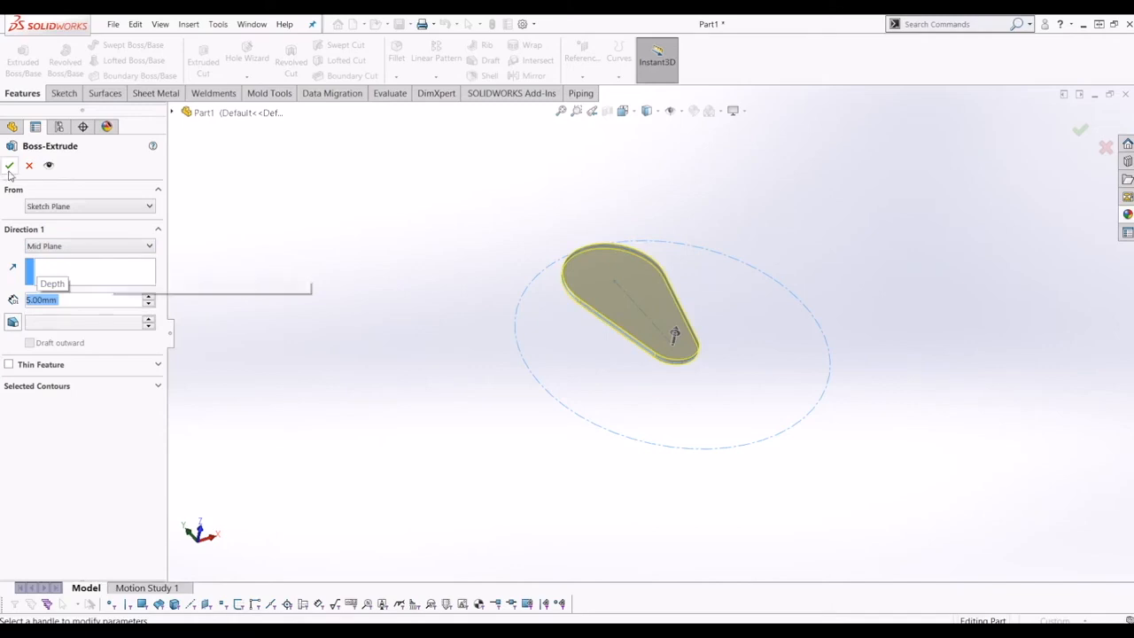
pyautogui.click(9, 166)
# Step: Start a Flex feature with the extruded tapered body as its input
pyautogui.moveTo(780, 325); pyautogui.dragTo(663, 293, button='middle')
pyautogui.click(190, 24)
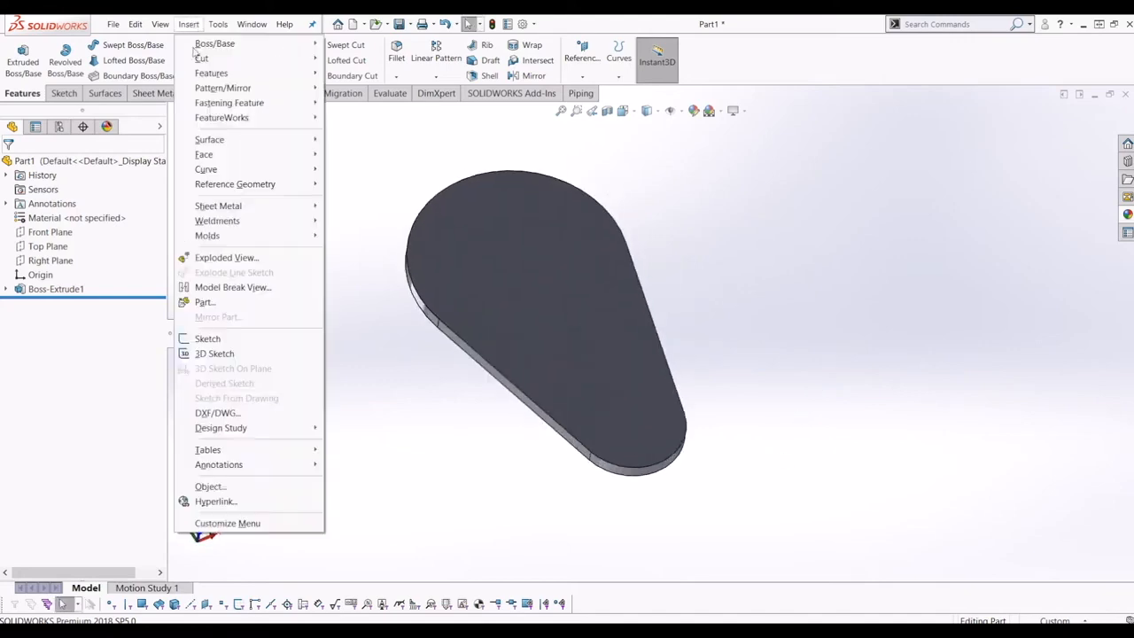
pyautogui.moveTo(217, 74)
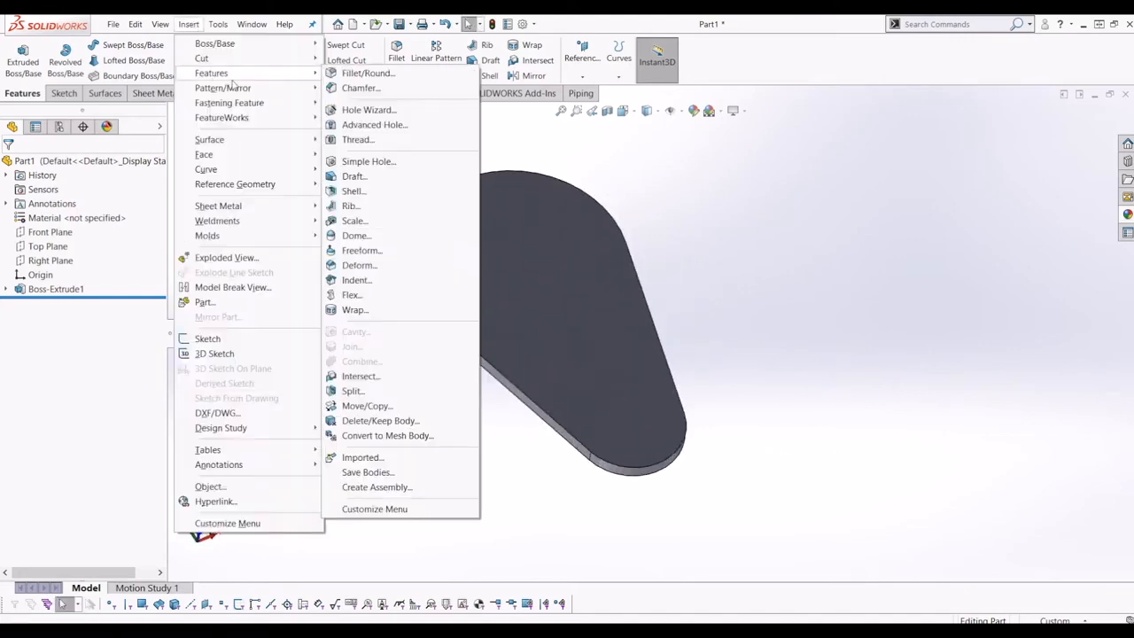
pyautogui.click(409, 297)
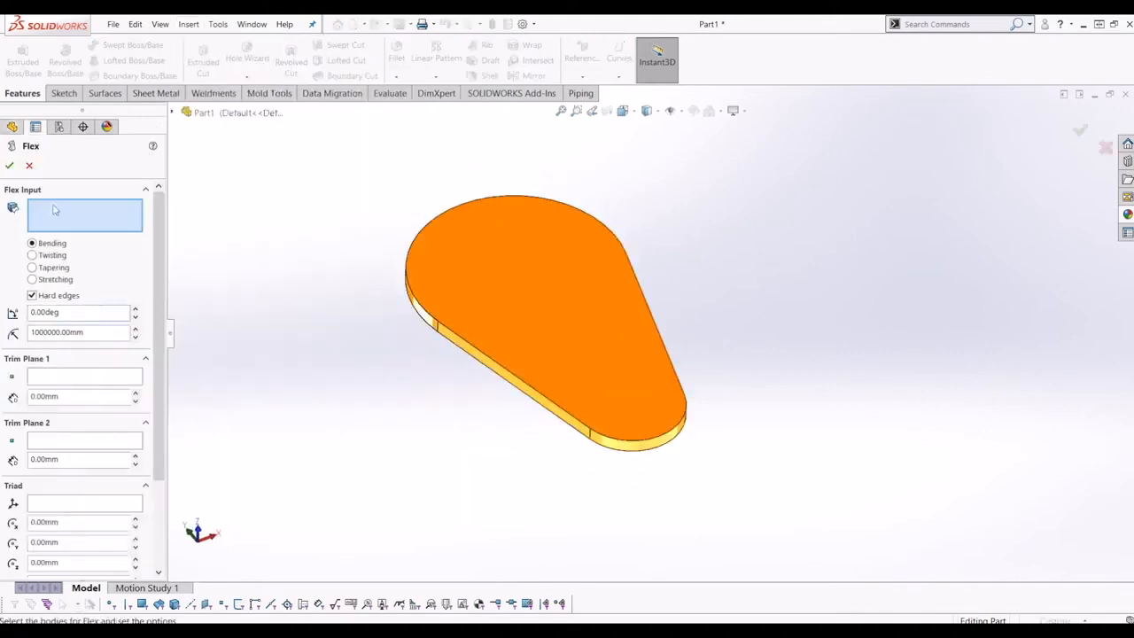
pyautogui.click(603, 350)
pyautogui.moveTo(602, 350); pyautogui.dragTo(604, 237, button='middle')
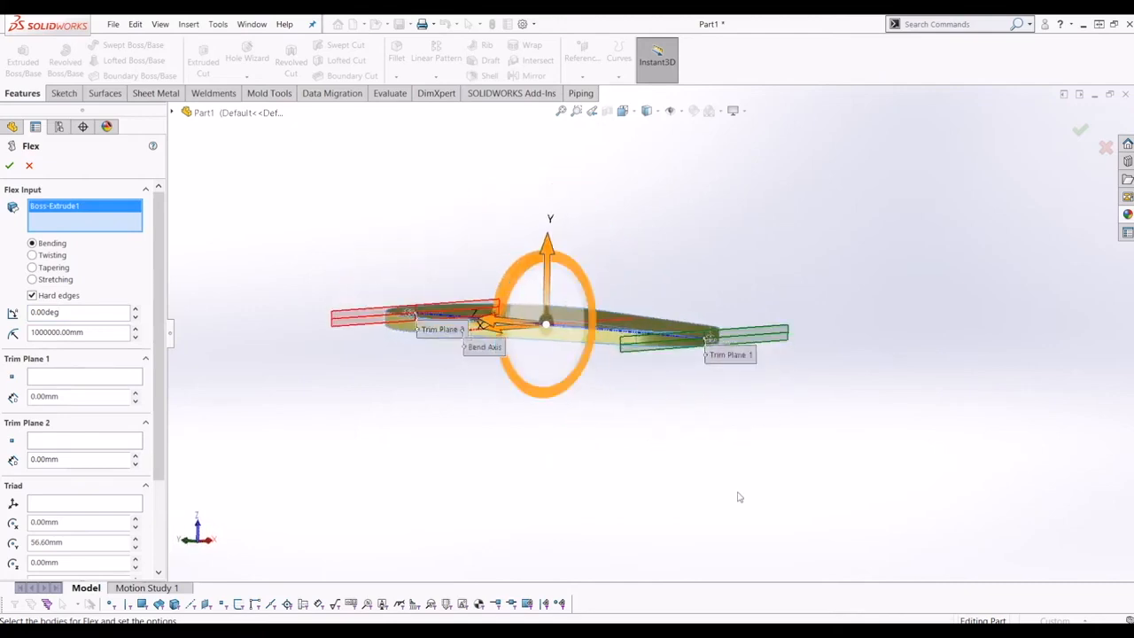
pyautogui.moveTo(342, 313); pyautogui.dragTo(347, 374, button='middle')
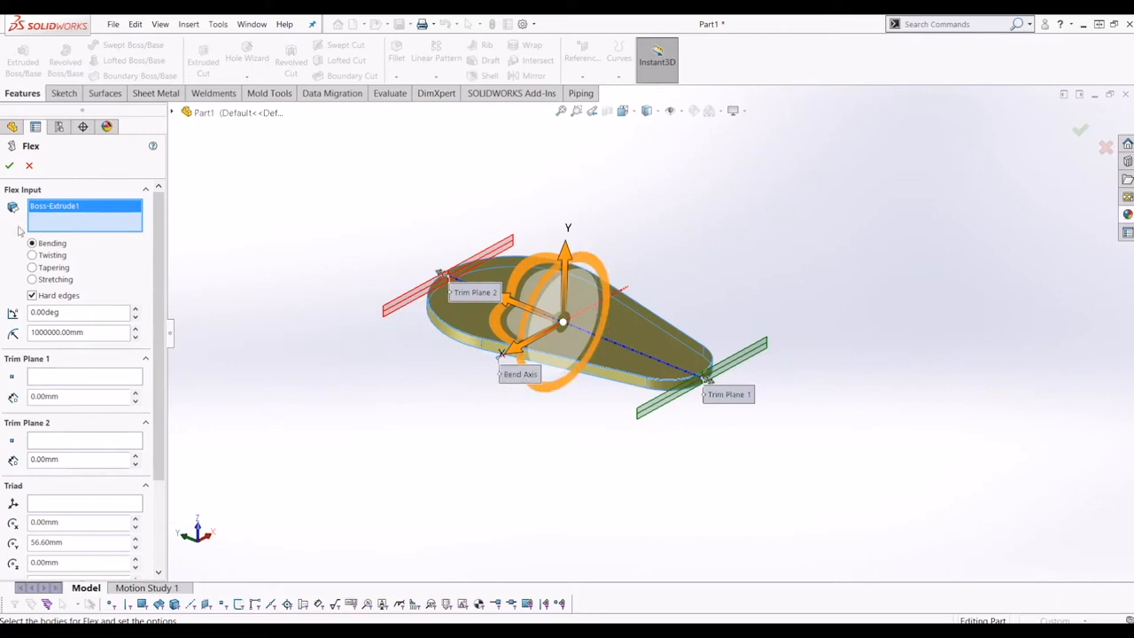
# Step: Twist the tapered body by 90 degrees along its length and complete the Flex feature
pyautogui.click(43, 256)
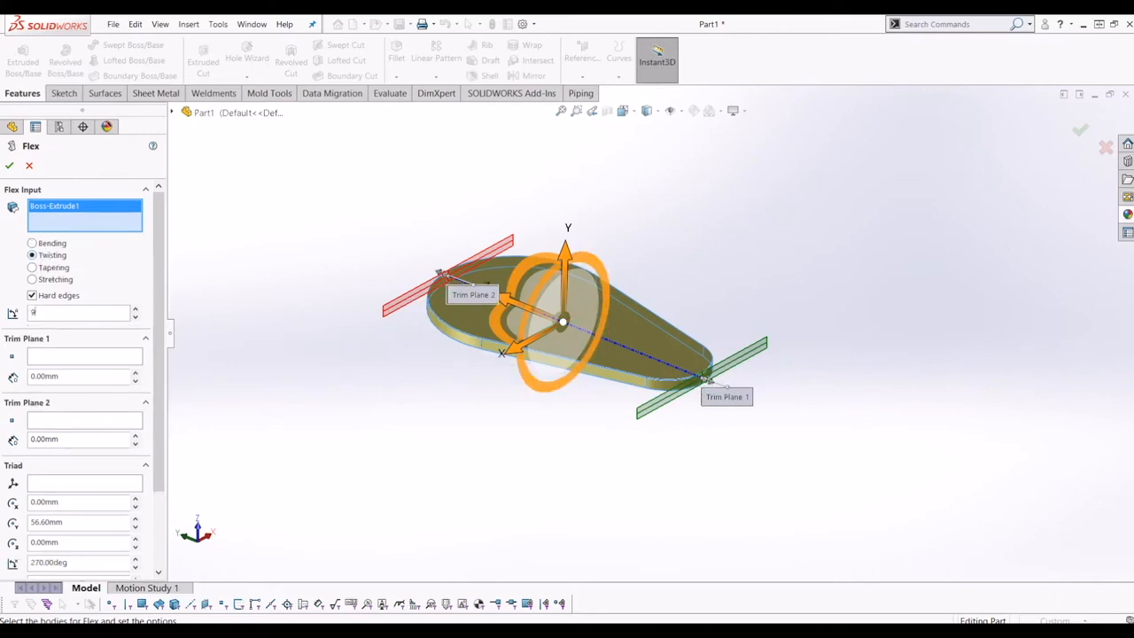
pyautogui.write('90')
pyautogui.press('Return')
pyautogui.moveTo(551, 281); pyautogui.dragTo(21, 183, button='middle')
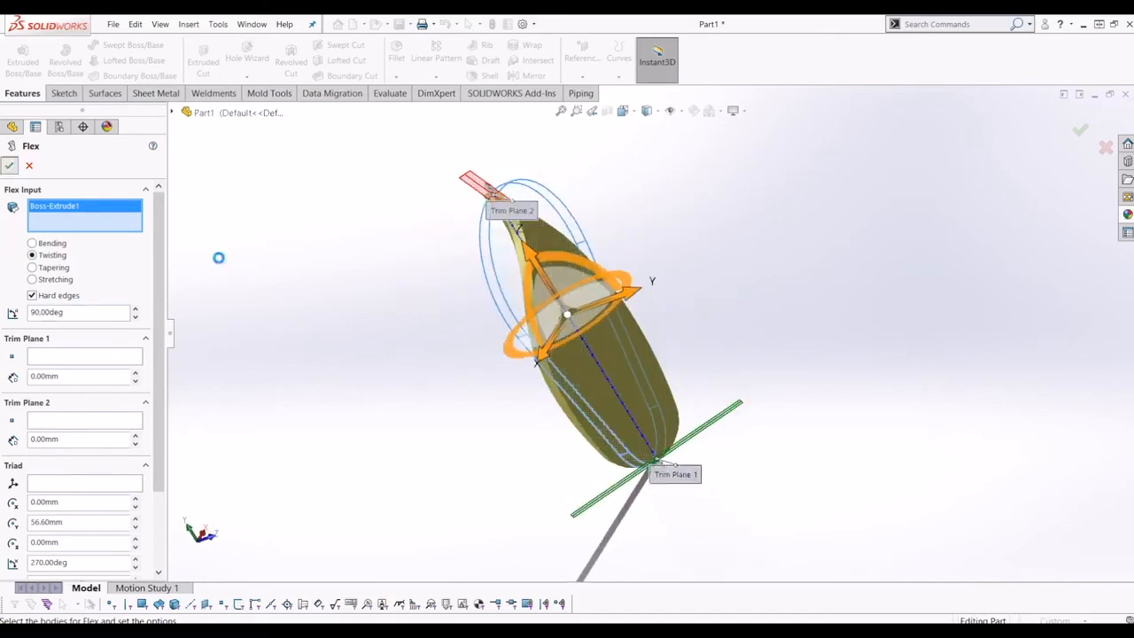
pyautogui.click(10, 165)
# Step: Create a reference axis at the intersection of the Top Plane and the Front Plane
pyautogui.moveTo(582, 405); pyautogui.dragTo(605, 335, button='middle')
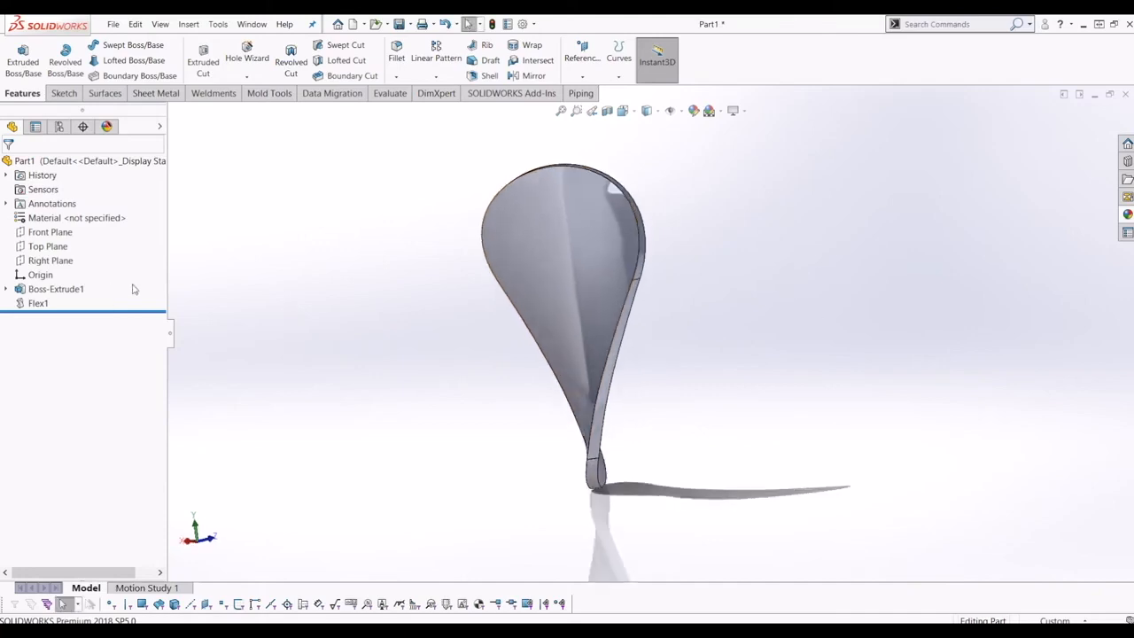
pyautogui.click(41, 246)
pyautogui.keyDown('ctrl'); pyautogui.click(46, 232); pyautogui.keyUp('ctrl')
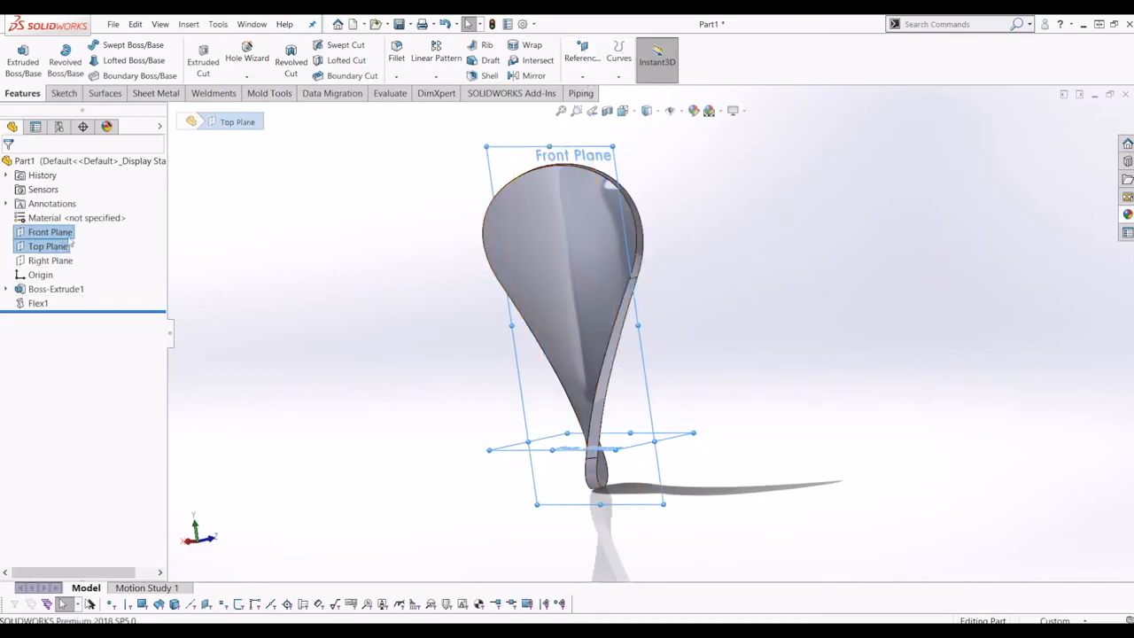
pyautogui.click(587, 63)
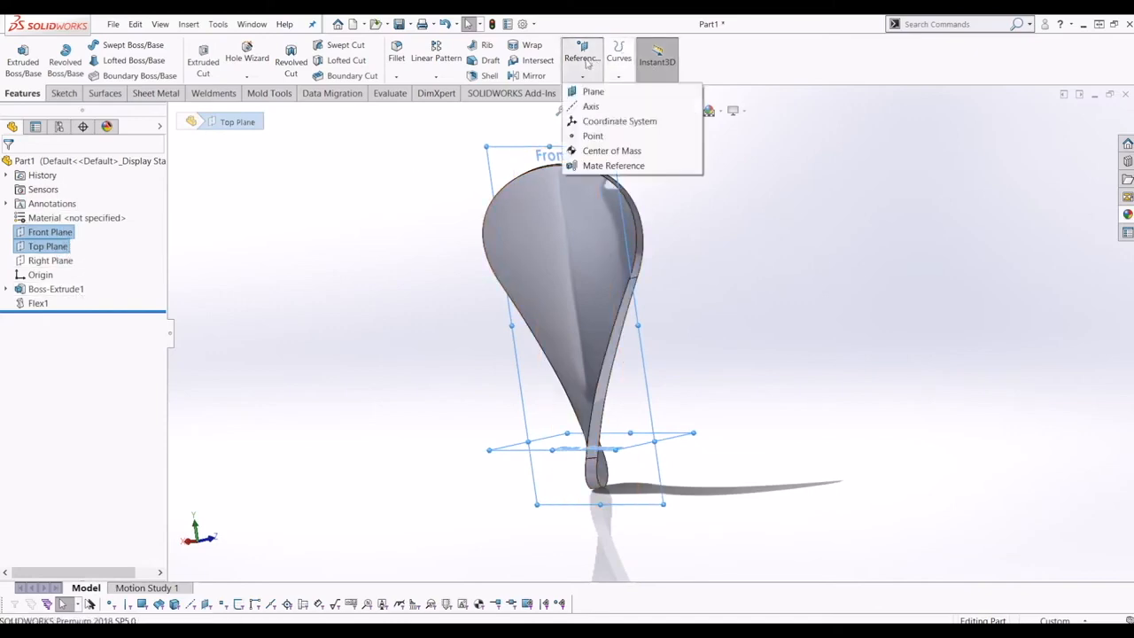
pyautogui.click(592, 107)
pyautogui.moveTo(606, 265); pyautogui.dragTo(656, 430, button='middle')
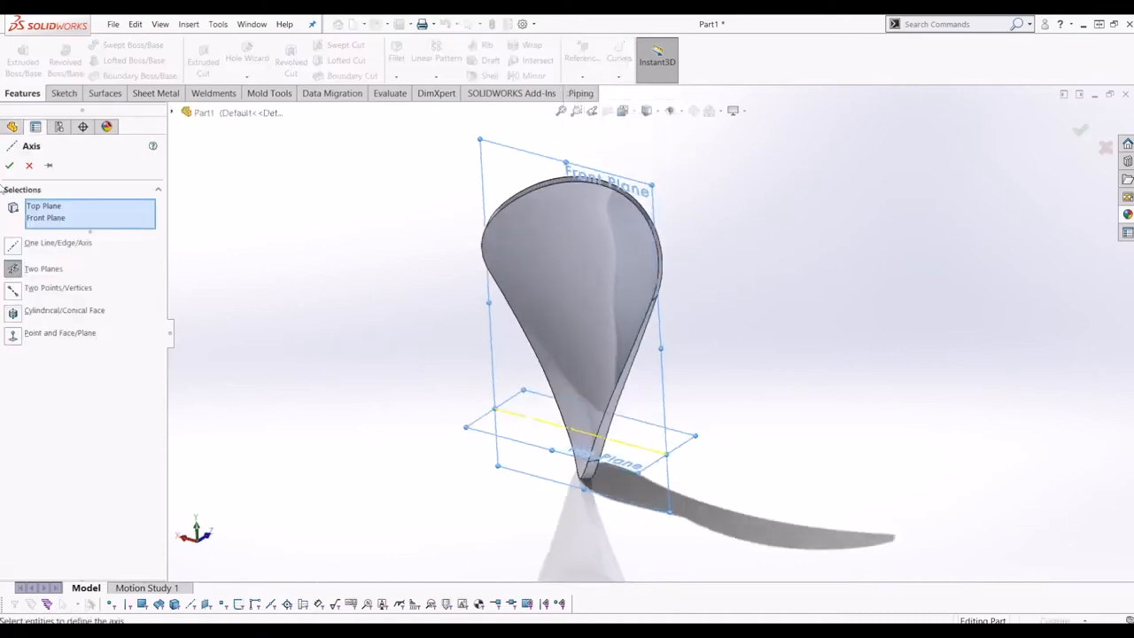
pyautogui.click(9, 164)
# Step: Circular-pattern the twisted blade body around Axis1 with 3 equally spaced instances over 360 degrees
pyautogui.moveTo(566, 355); pyautogui.dragTo(645, 473, button='middle')
pyautogui.scroll(-5, 633, 433)
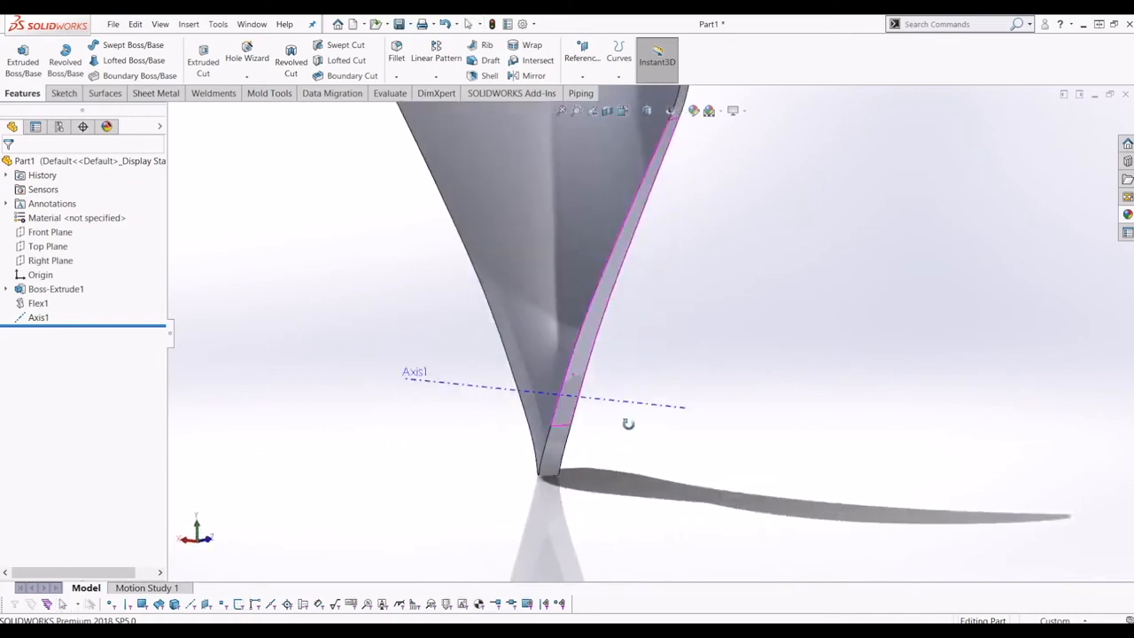
pyautogui.scroll(3, 617, 425)
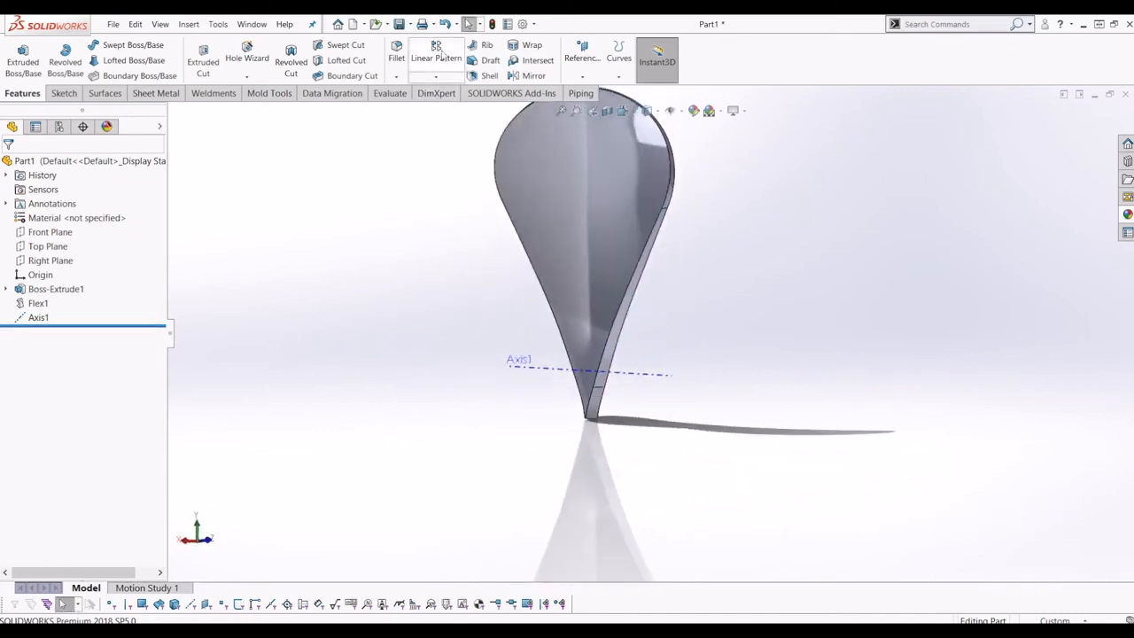
pyautogui.click(435, 79)
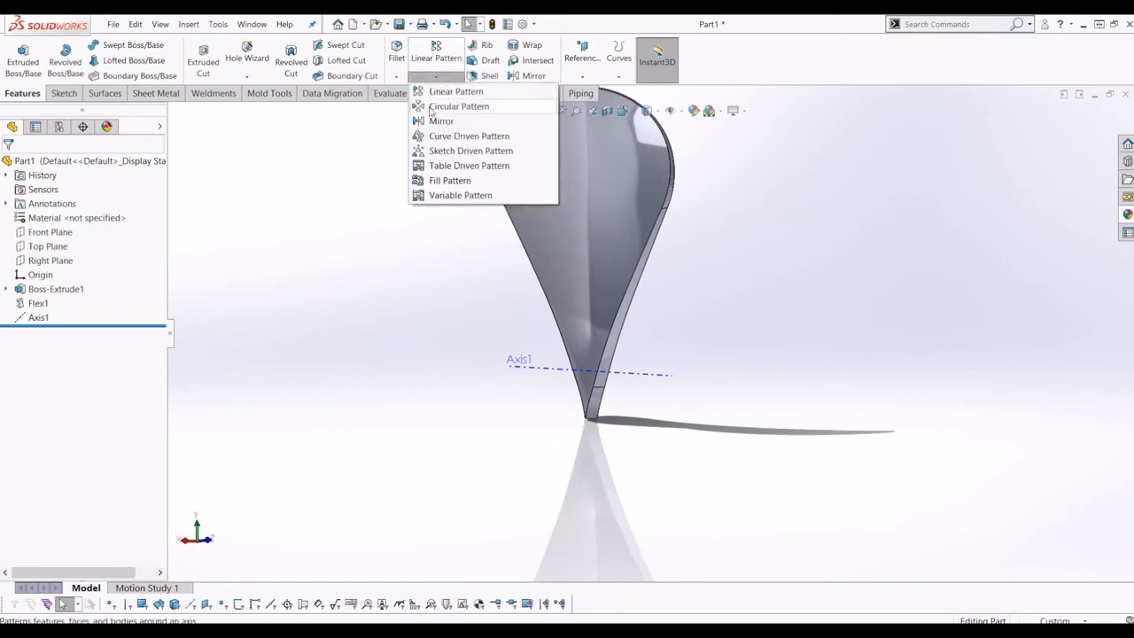
pyautogui.click(456, 106)
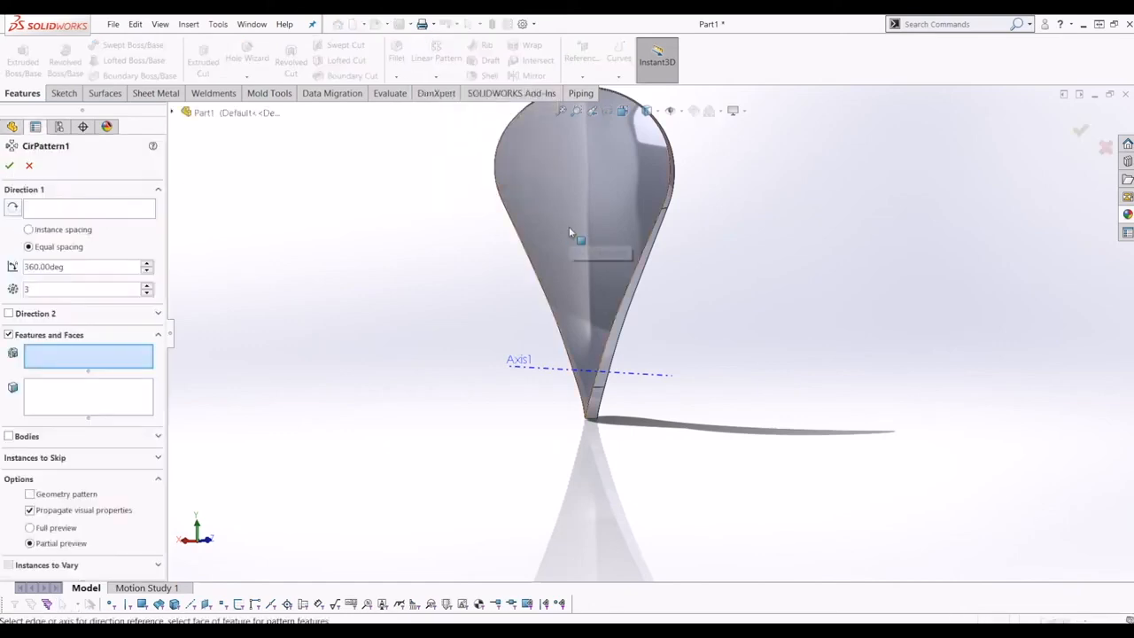
pyautogui.click(27, 436)
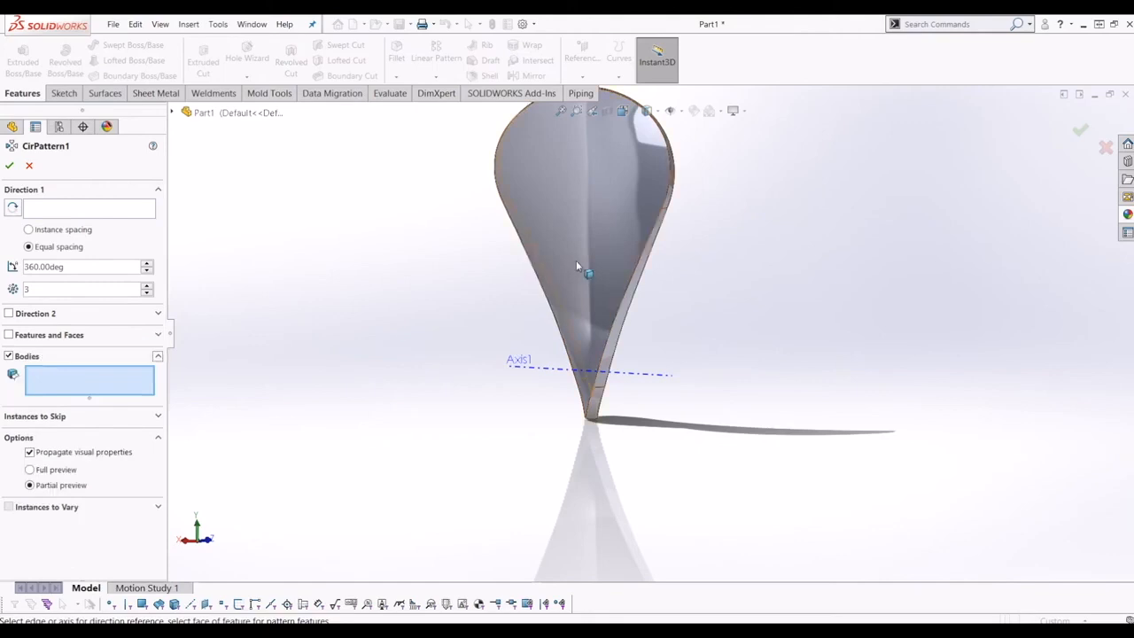
pyautogui.click(577, 270)
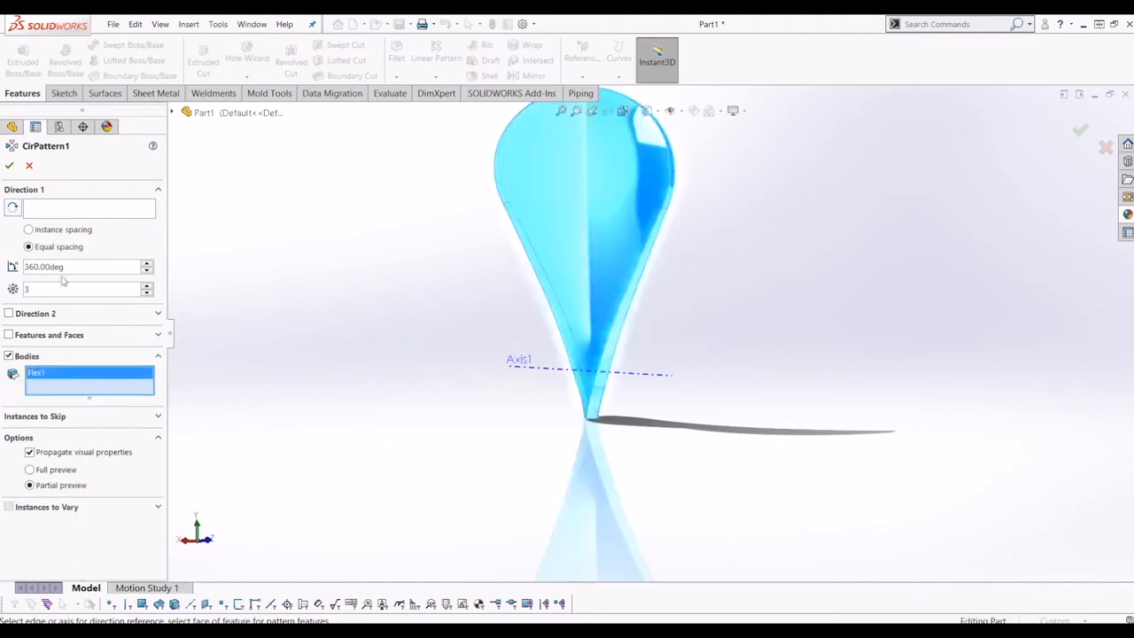
pyautogui.click(67, 207)
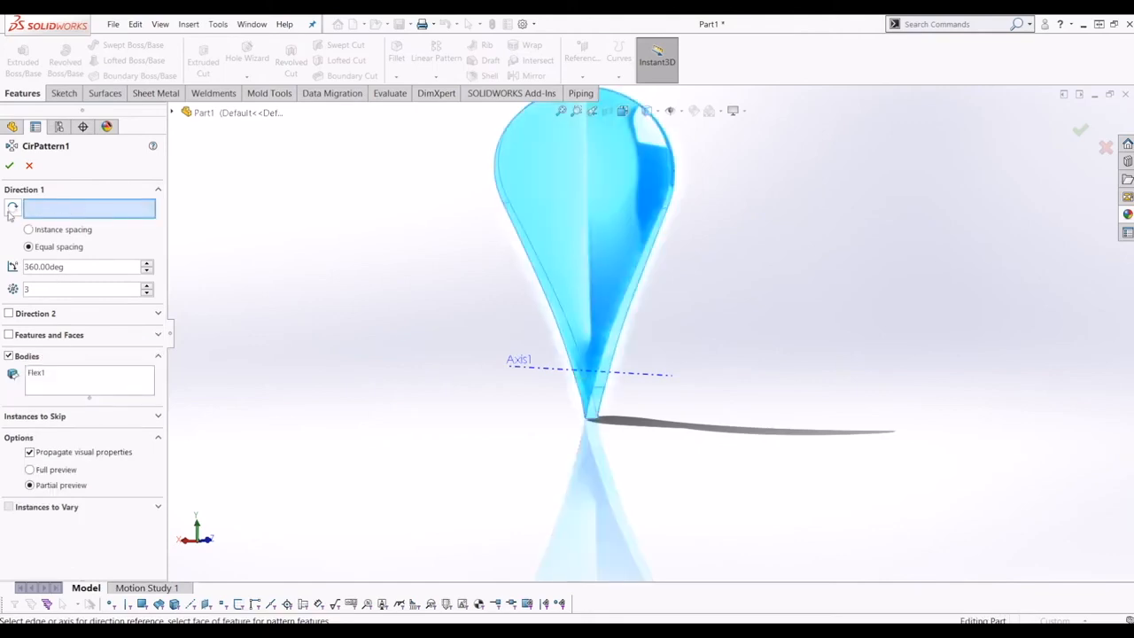
pyautogui.click(525, 372)
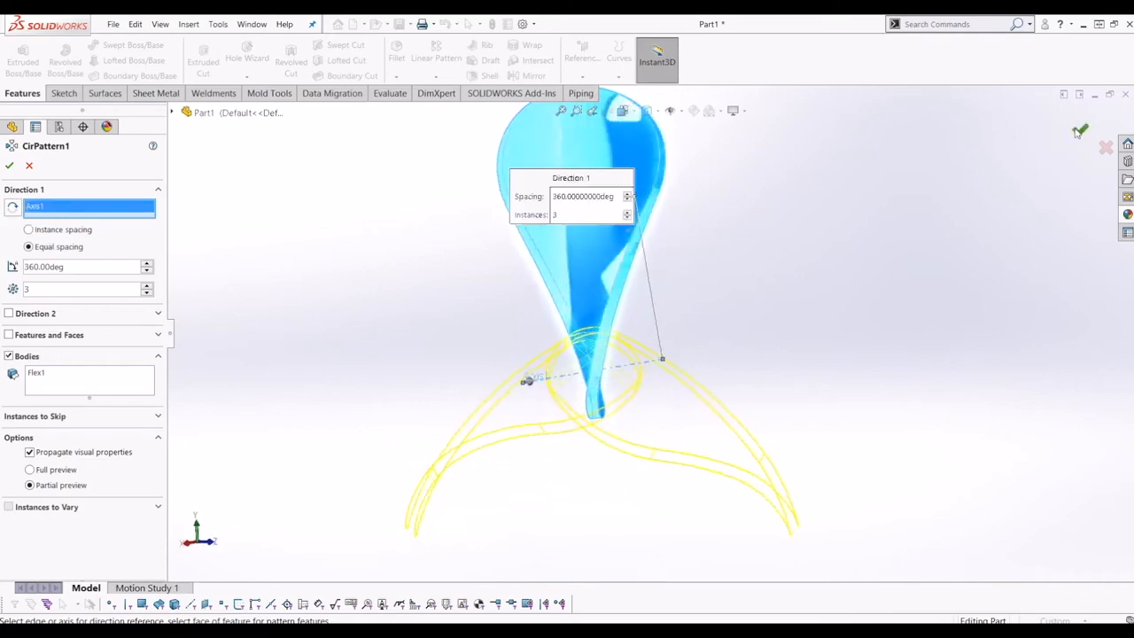
pyautogui.click(1079, 130)
# Step: Open a new sketch on the Top Plane
pyautogui.moveTo(987, 218); pyautogui.dragTo(631, 331, button='middle')
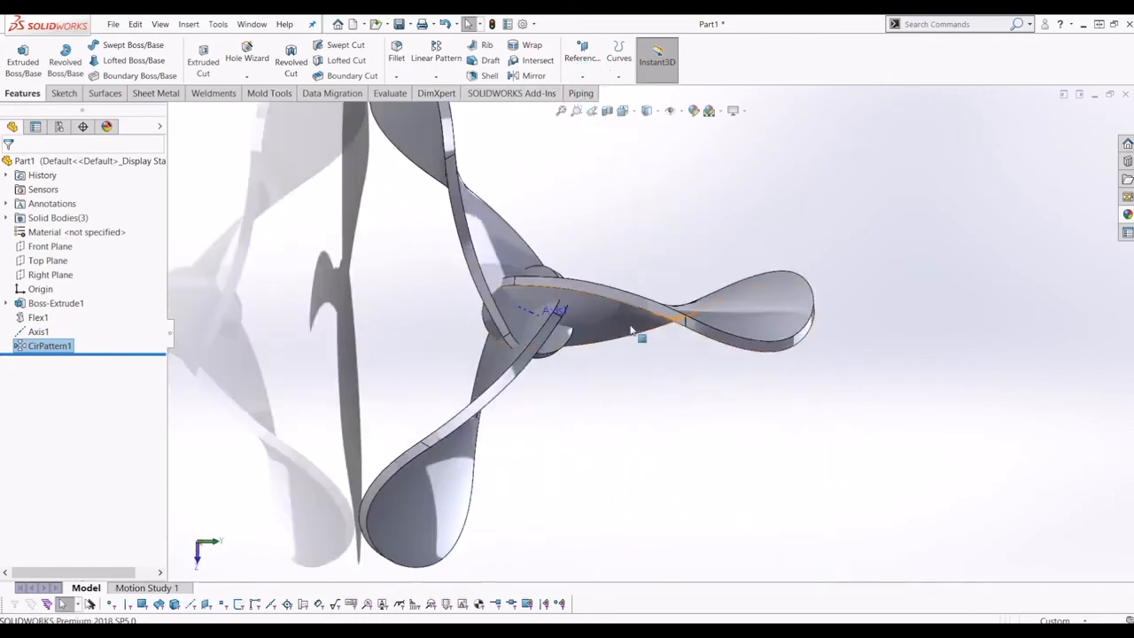
pyautogui.scroll(5, 665, 261)
pyautogui.moveTo(666, 261); pyautogui.dragTo(771, 362, button='middle')
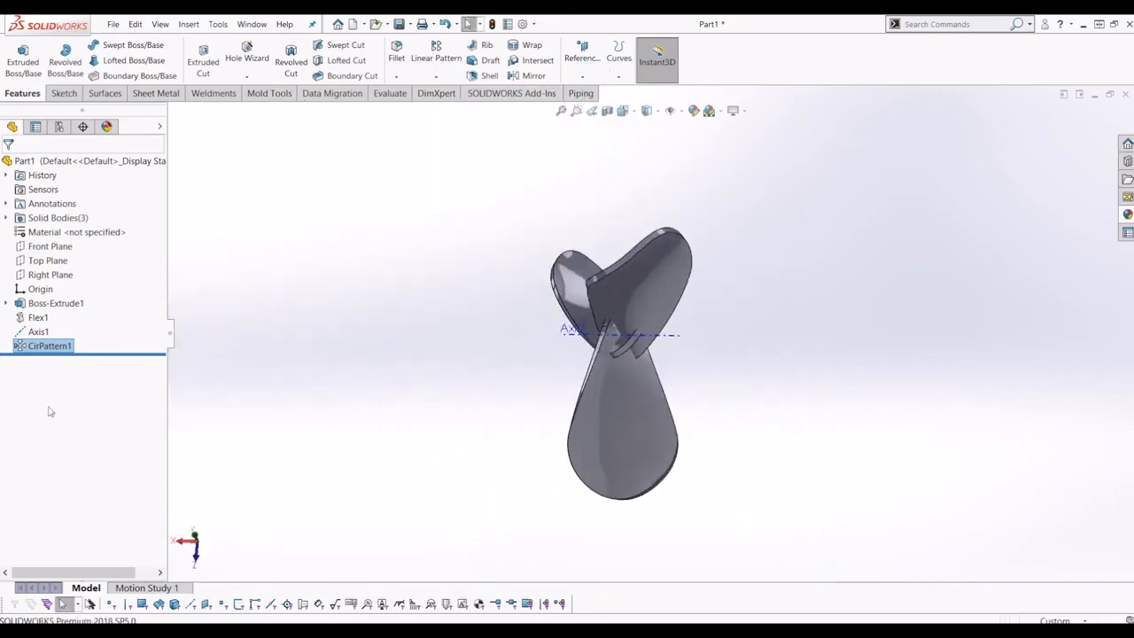
pyautogui.click(48, 261)
pyautogui.moveTo(589, 377)
pyautogui.mouseDown(button='middle')
pyautogui.moveTo(540, 337)
pyautogui.moveTo(586, 320)
pyautogui.moveTo(602, 329)
pyautogui.mouseUp(button='middle')
pyautogui.click(63, 93)
pyautogui.click(17, 55)
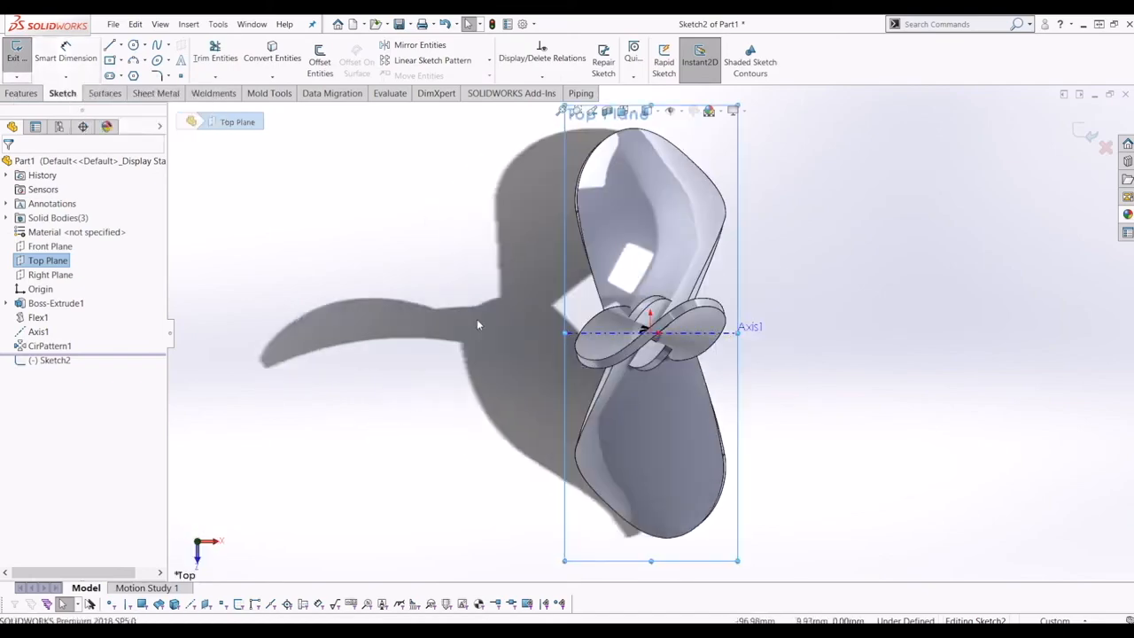
# Step: Sketch a corner rectangle about 83 mm long just above Axis1, with its long sides parallel to the axis and spanning the blade hub
pyautogui.moveTo(792, 400); pyautogui.dragTo(774, 506, button='middle')
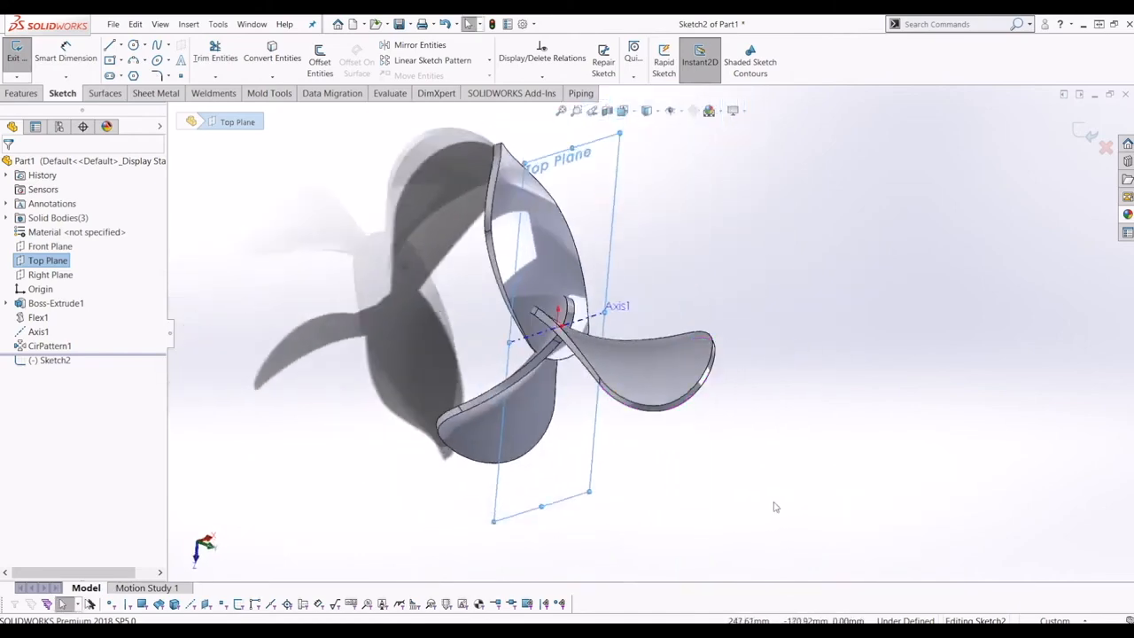
pyautogui.moveTo(567, 365); pyautogui.dragTo(523, 354, button='middle')
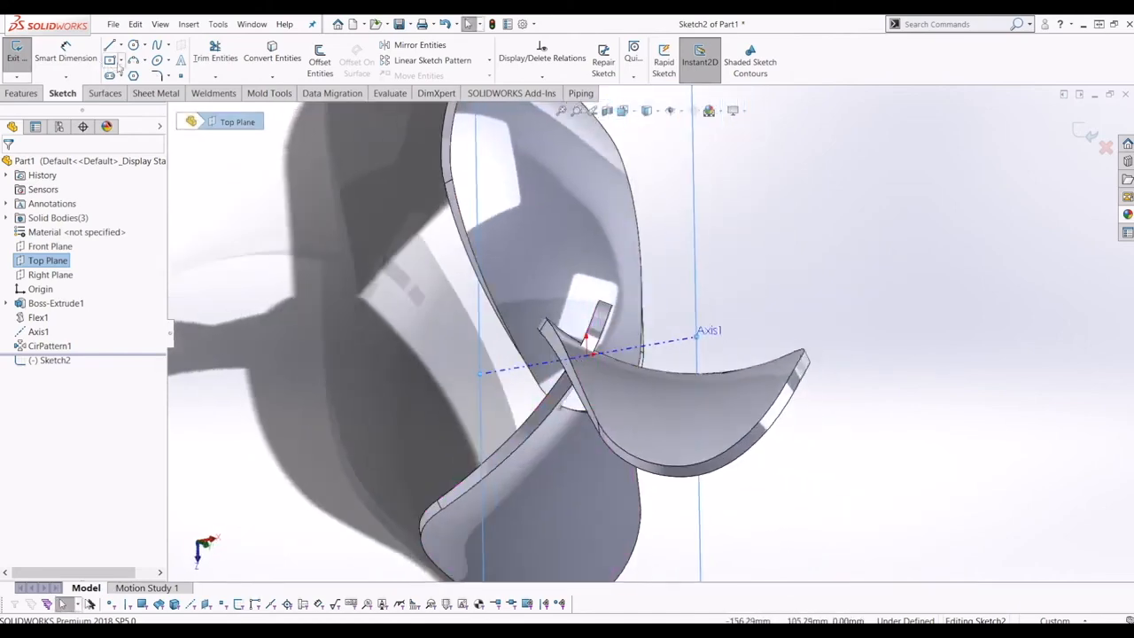
pyautogui.click(121, 60)
pyautogui.click(146, 77)
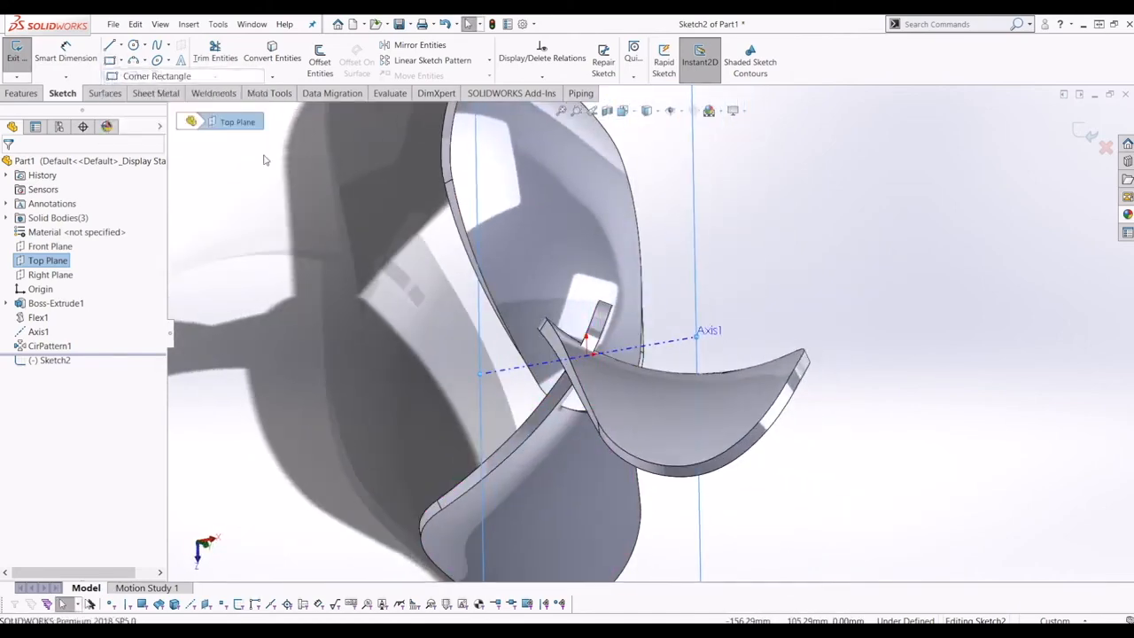
pyautogui.click(682, 324)
pyautogui.click(480, 281)
pyautogui.press('Escape')
pyautogui.moveTo(651, 307)
pyautogui.mouseDown(button='middle')
pyautogui.moveTo(589, 306)
pyautogui.moveTo(597, 266)
pyautogui.moveTo(587, 256)
pyautogui.moveTo(638, 296)
pyautogui.moveTo(592, 349)
pyautogui.mouseUp(button='middle')
pyautogui.click(591, 358)
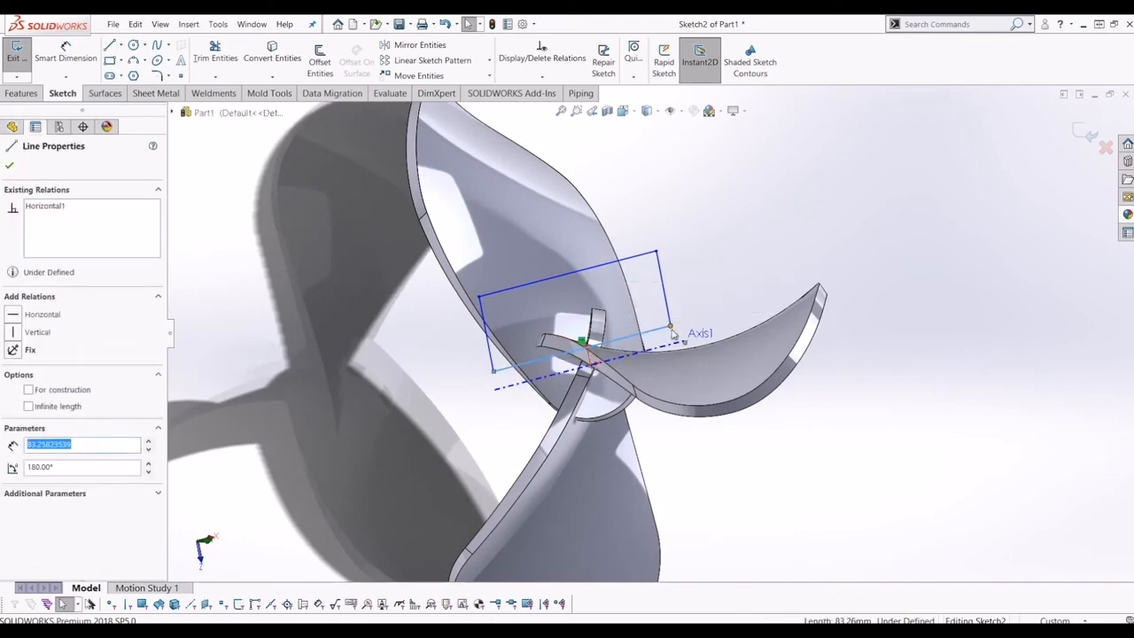
pyautogui.press('Escape')
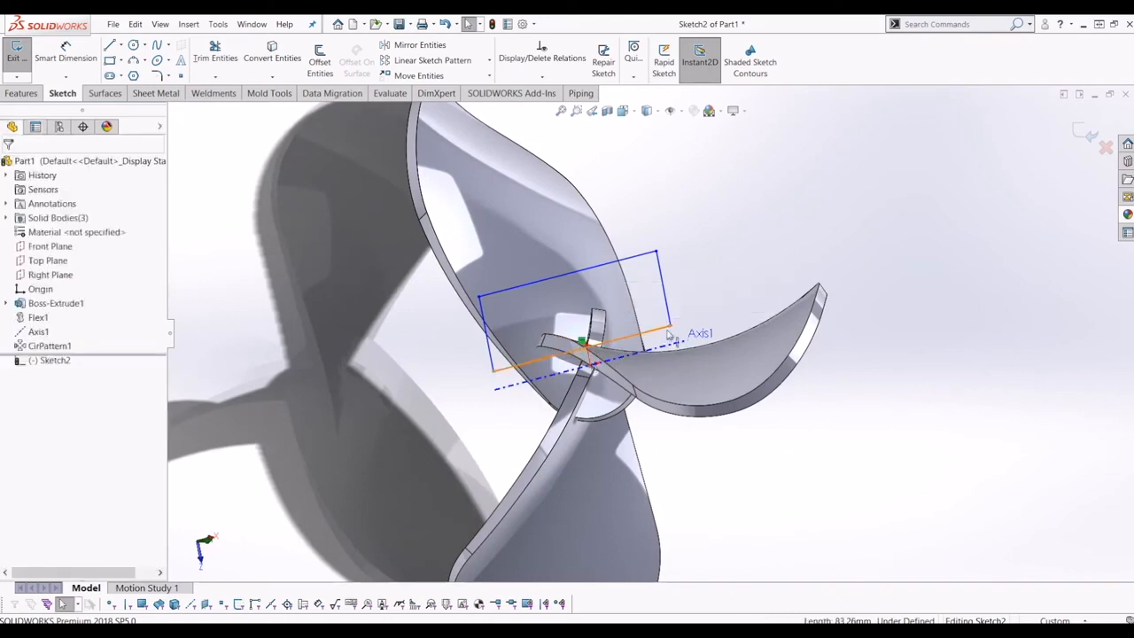
# Step: Dimension the rectangle's upper long edge and set its length to 100 mm
pyautogui.click(66, 53)
pyautogui.click(627, 270)
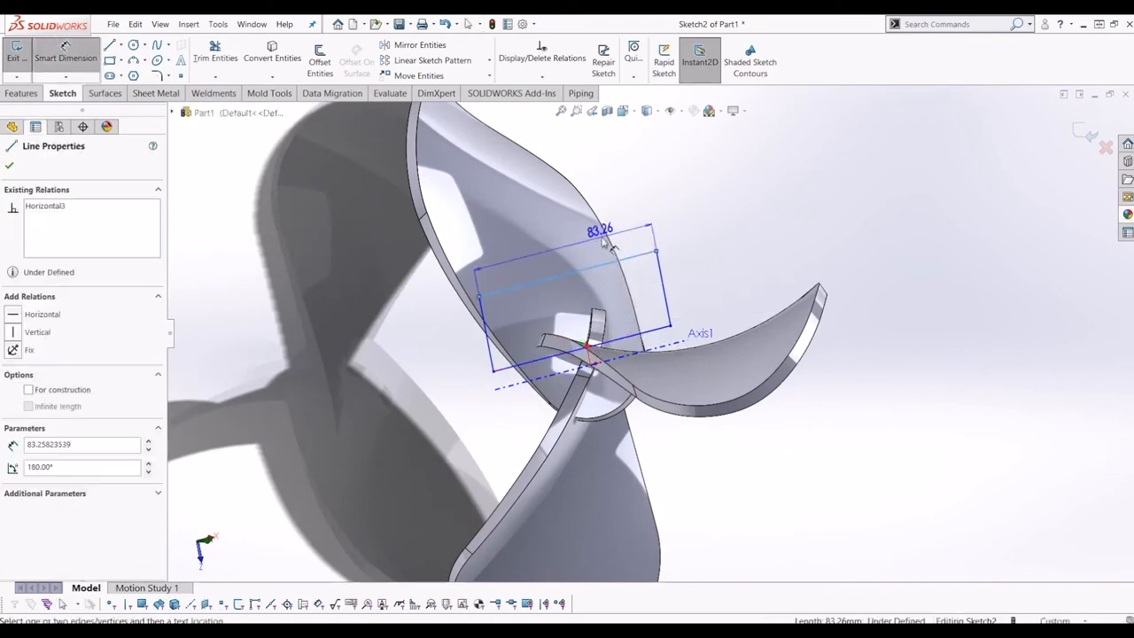
pyautogui.click(601, 232)
pyautogui.press('Return')
pyautogui.press('Escape')
# Step: Dimension the distance from the origin to the rectangle's nearer short edge and set it to 30 mm
pyautogui.moveTo(595, 274); pyautogui.dragTo(594, 329, button='middle')
pyautogui.moveTo(612, 381)
pyautogui.mouseDown(button='middle')
pyautogui.moveTo(563, 328)
pyautogui.moveTo(562, 273)
pyautogui.moveTo(536, 287)
pyautogui.mouseUp(button='middle')
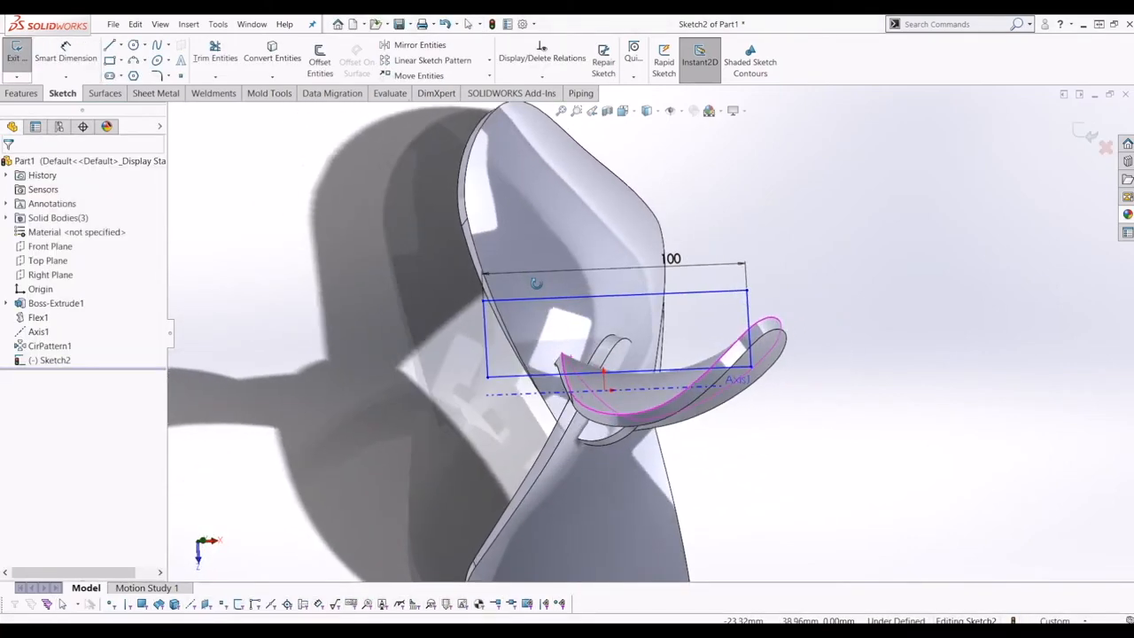
pyautogui.click(66, 49)
pyautogui.click(606, 393)
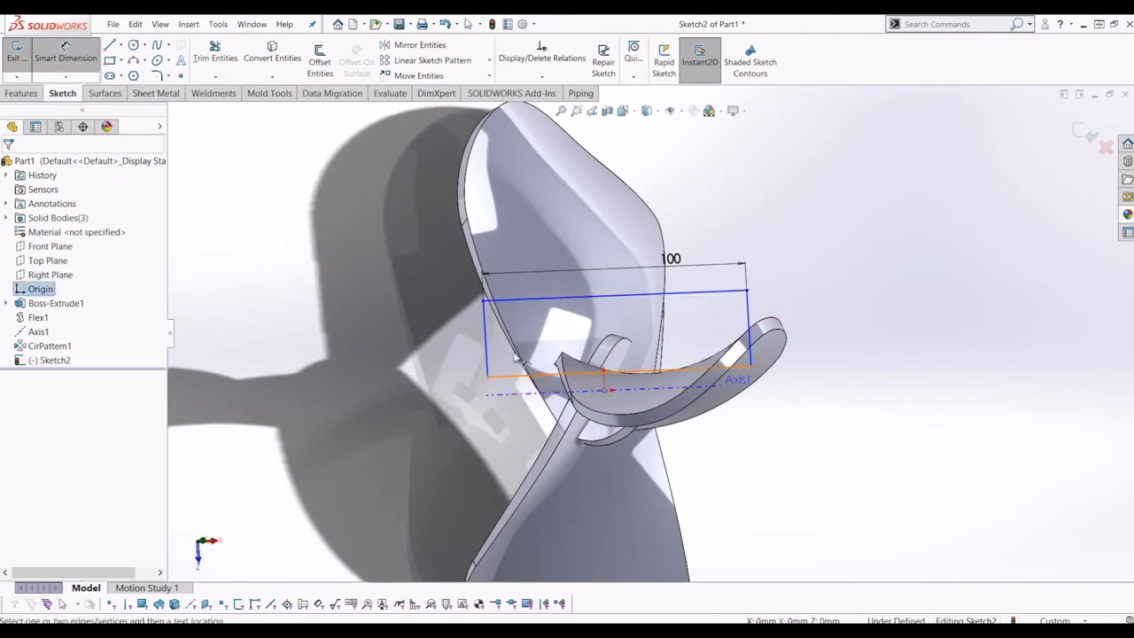
pyautogui.click(490, 358)
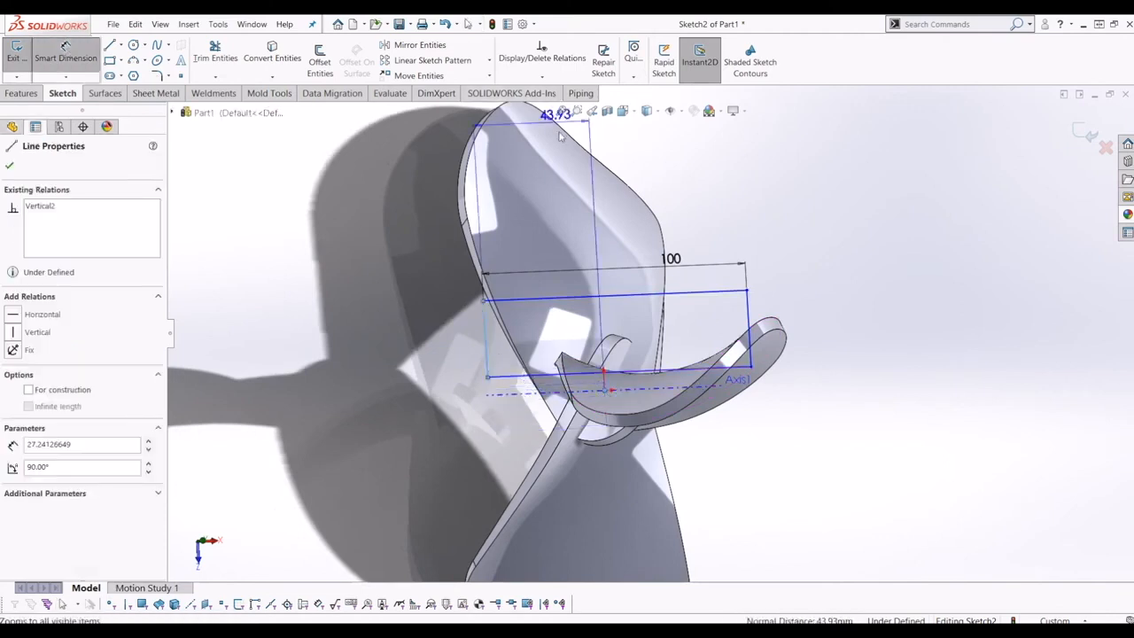
pyautogui.click(523, 229)
pyautogui.write('30')
pyautogui.press('Return')
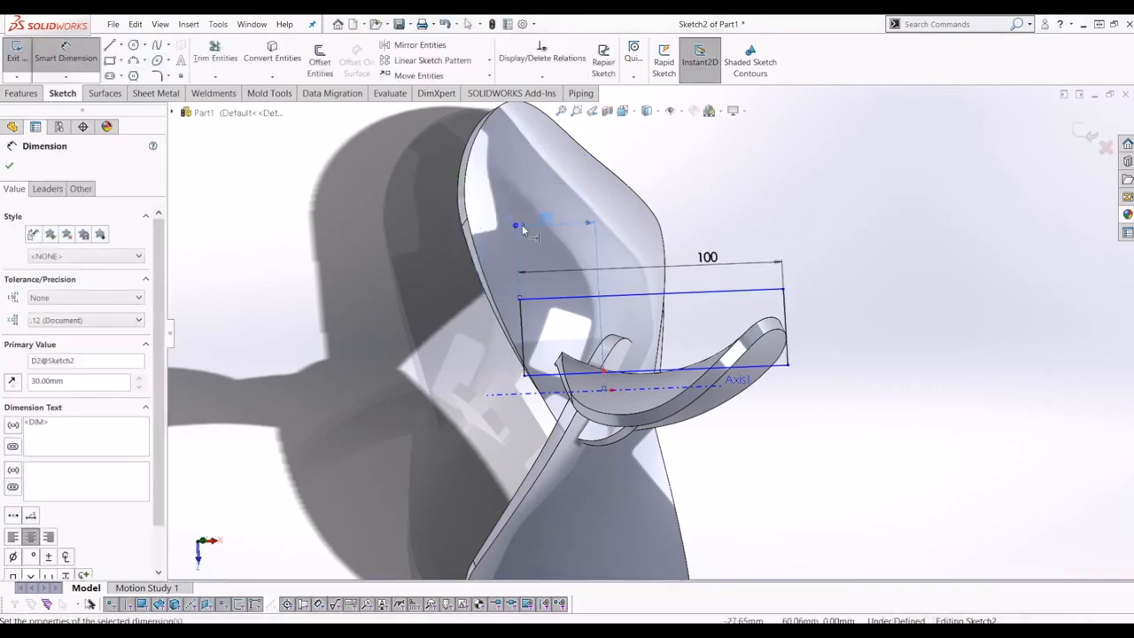
pyautogui.press('Escape')
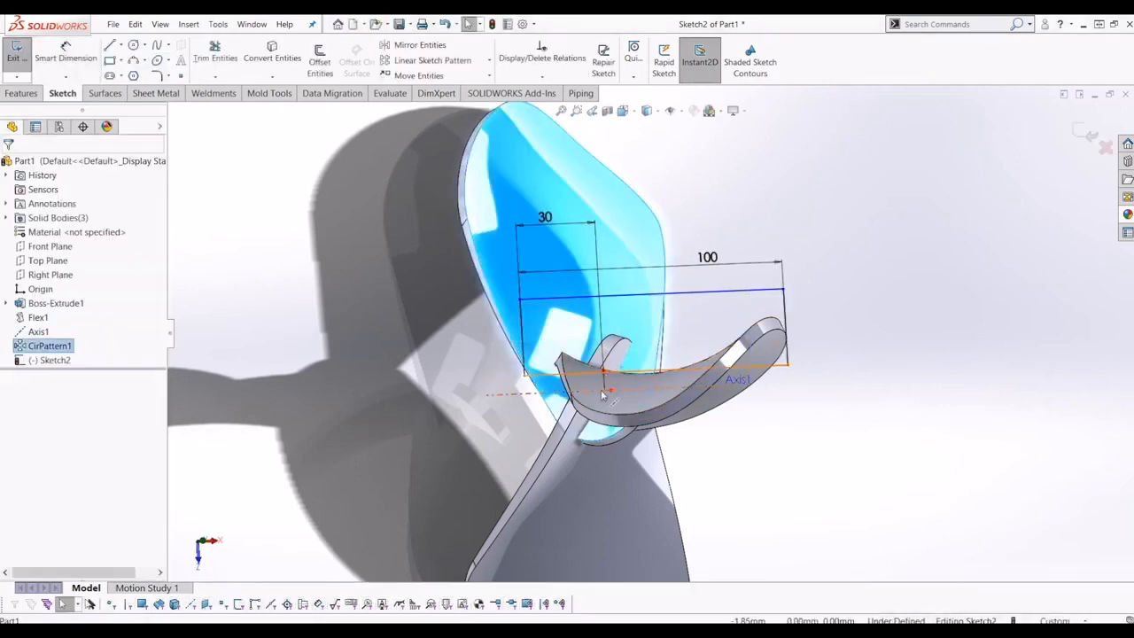
# Step: Make the rectangle's long edge nearest Axis1 coincident with the origin
pyautogui.moveTo(610, 380); pyautogui.dragTo(582, 334, button='middle')
pyautogui.click(554, 314)
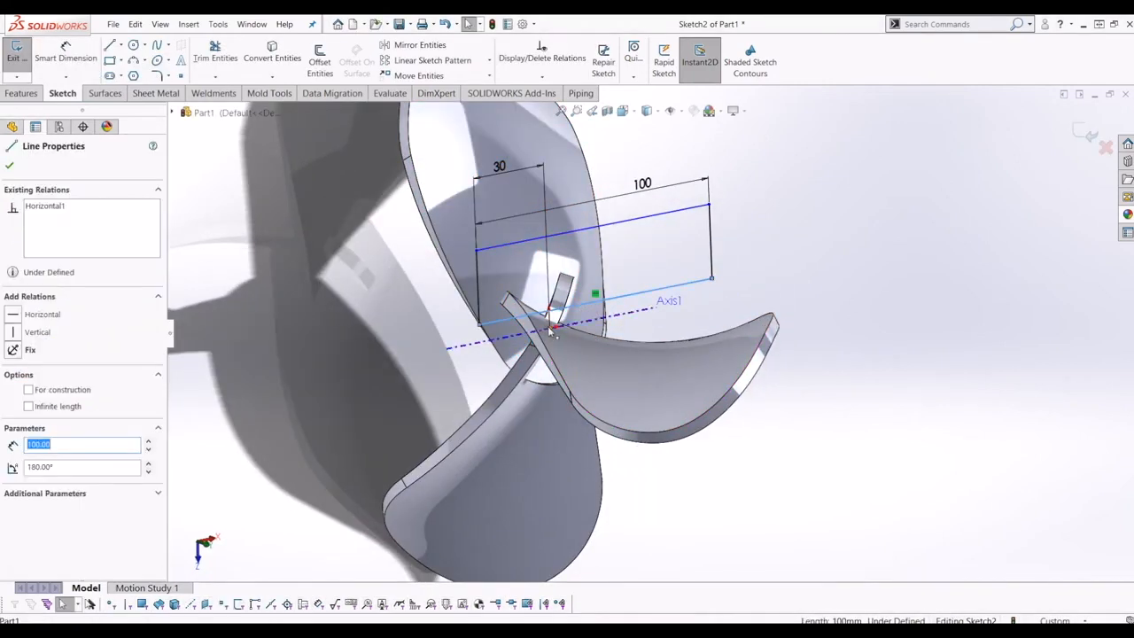
pyautogui.keyDown('ctrl'); pyautogui.click(552, 327); pyautogui.keyUp('ctrl')
pyautogui.scroll(-3, 574, 327)
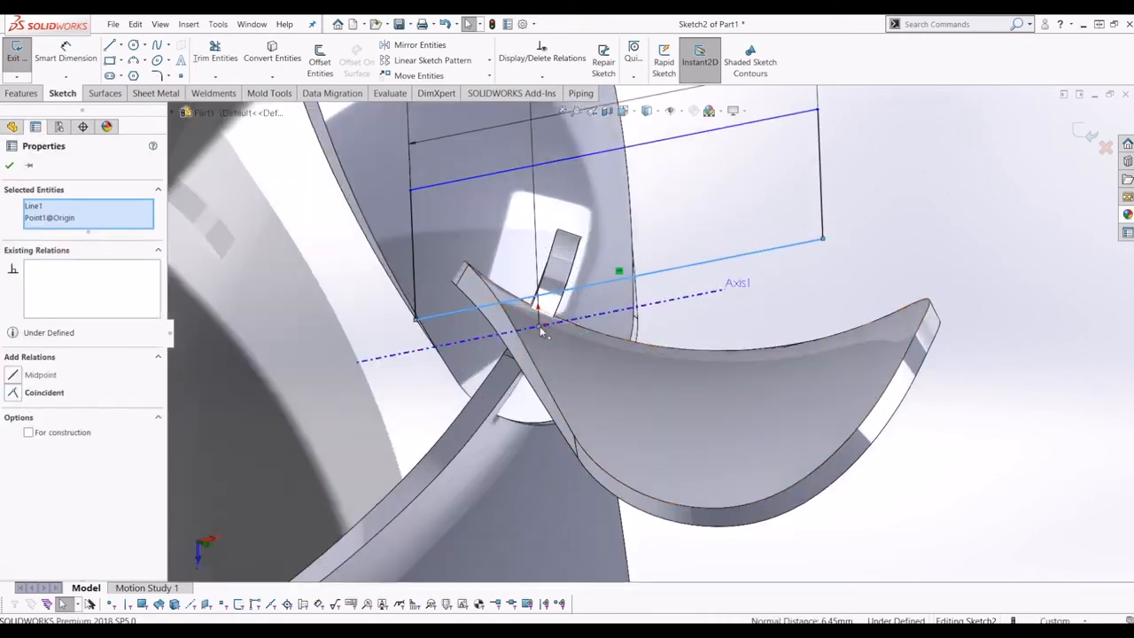
pyautogui.click(14, 393)
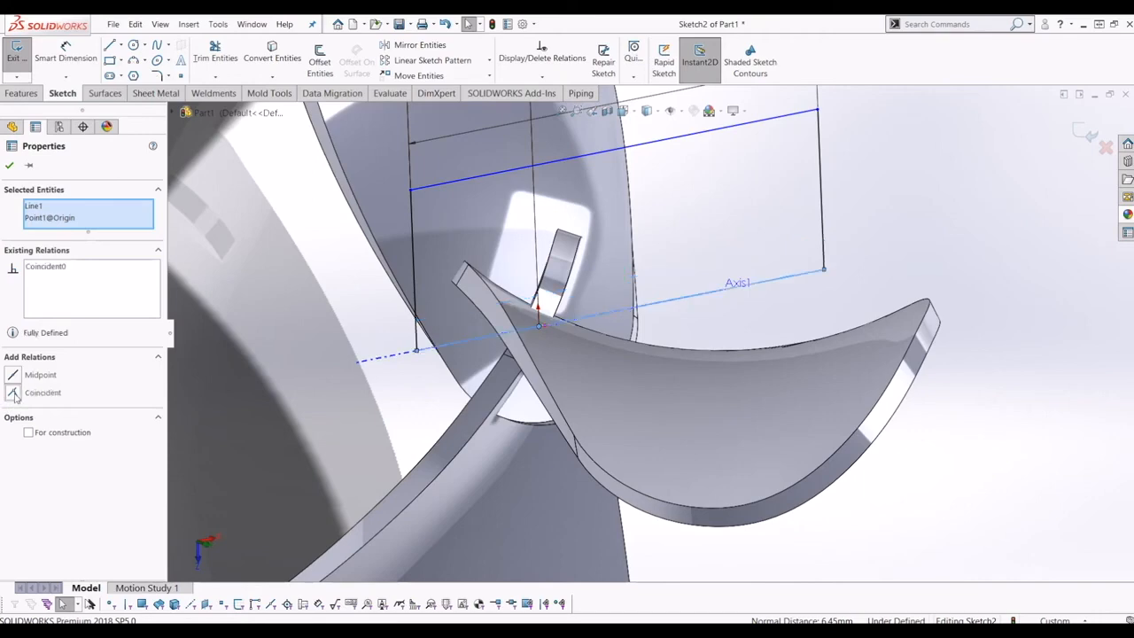
pyautogui.click(387, 331)
pyautogui.moveTo(409, 309); pyautogui.dragTo(453, 299, button='middle')
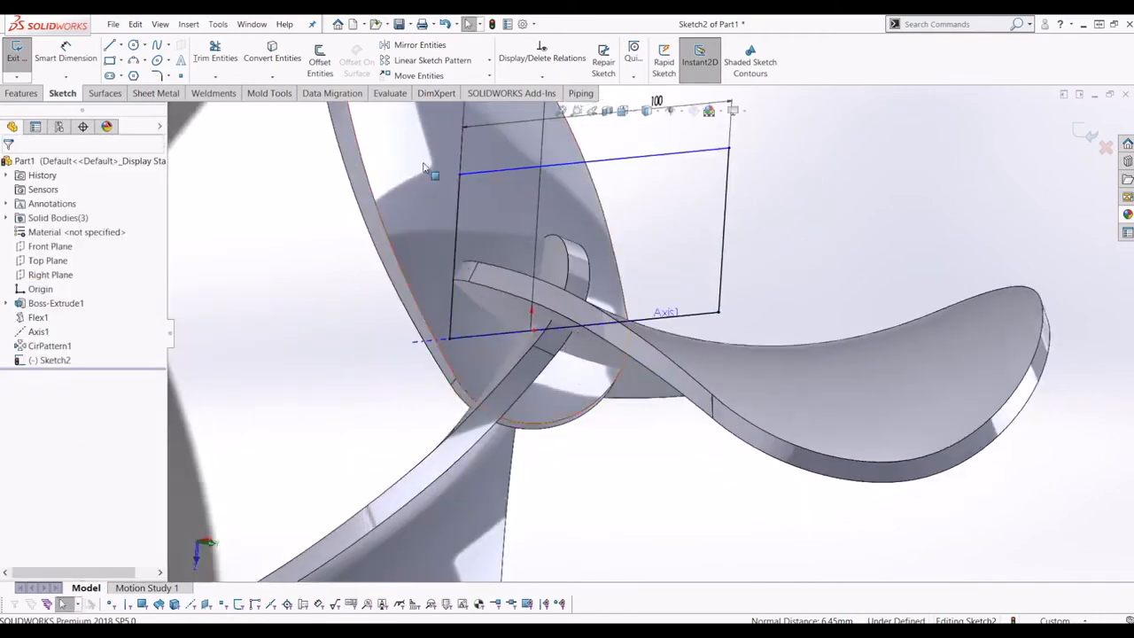
# Step: Dimension the rectangle's short edge, set its length to 31 mm, and exit the sketch
pyautogui.click(58, 59)
pyautogui.click(455, 274)
pyautogui.moveTo(424, 284); pyautogui.dragTo(375, 279, button='middle')
pyautogui.click(369, 286)
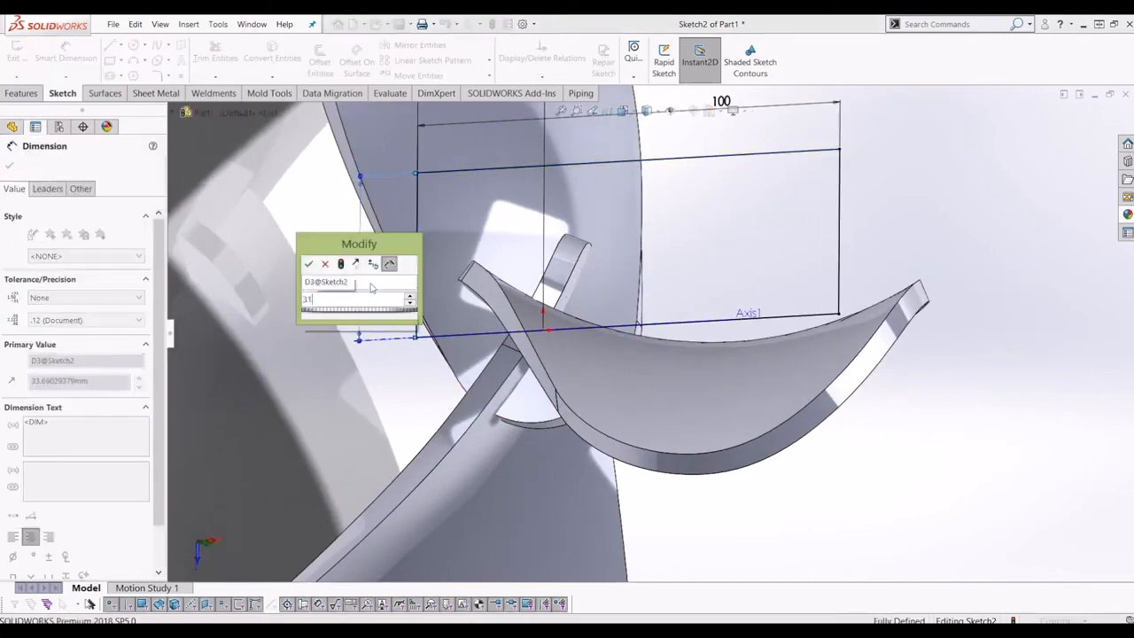
pyautogui.write('31')
pyautogui.press('Return')
pyautogui.press('Escape')
pyautogui.moveTo(518, 308); pyautogui.dragTo(762, 381, button='middle')
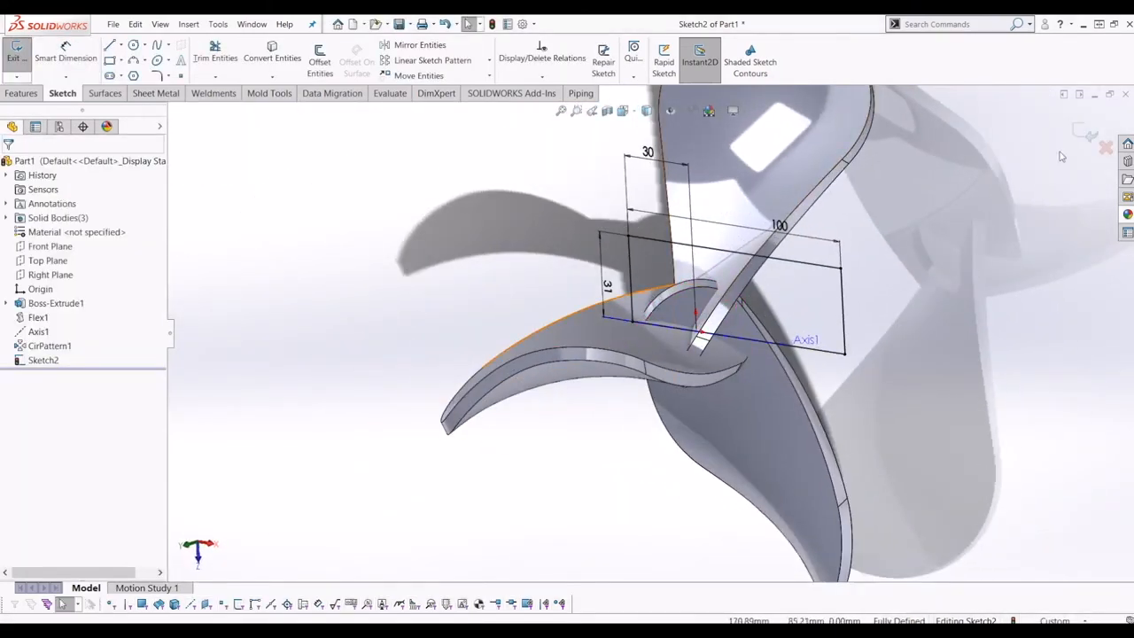
pyautogui.click(1084, 133)
pyautogui.press('Escape')
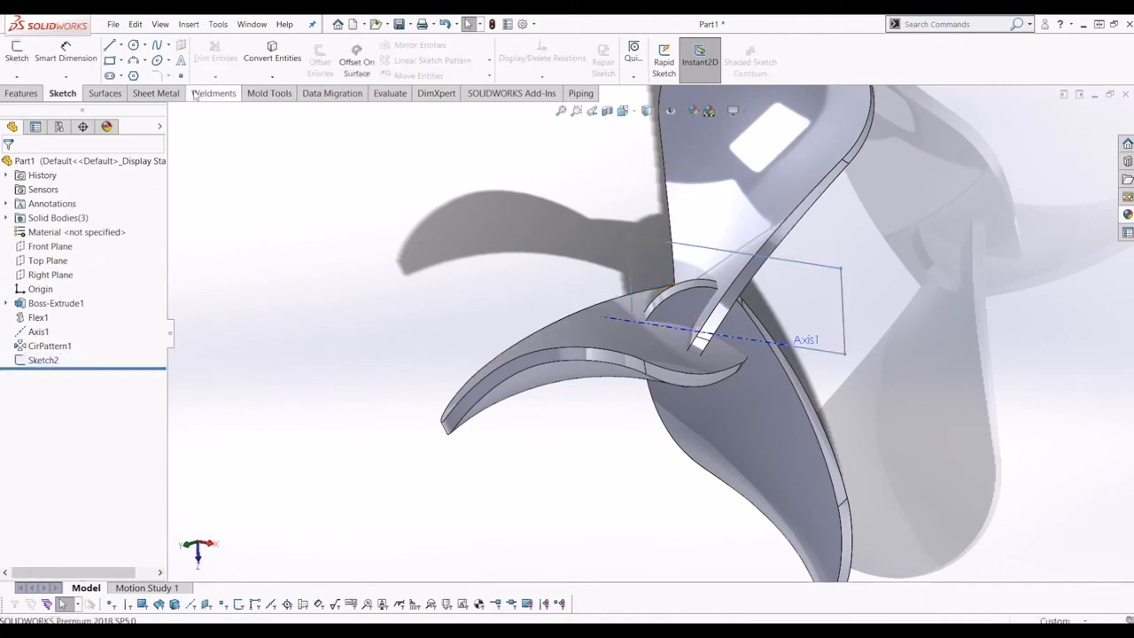
# Step: Start a revolved boss from the rectangle sketch with its outer long edge as the axis of revolution
pyautogui.click(20, 93)
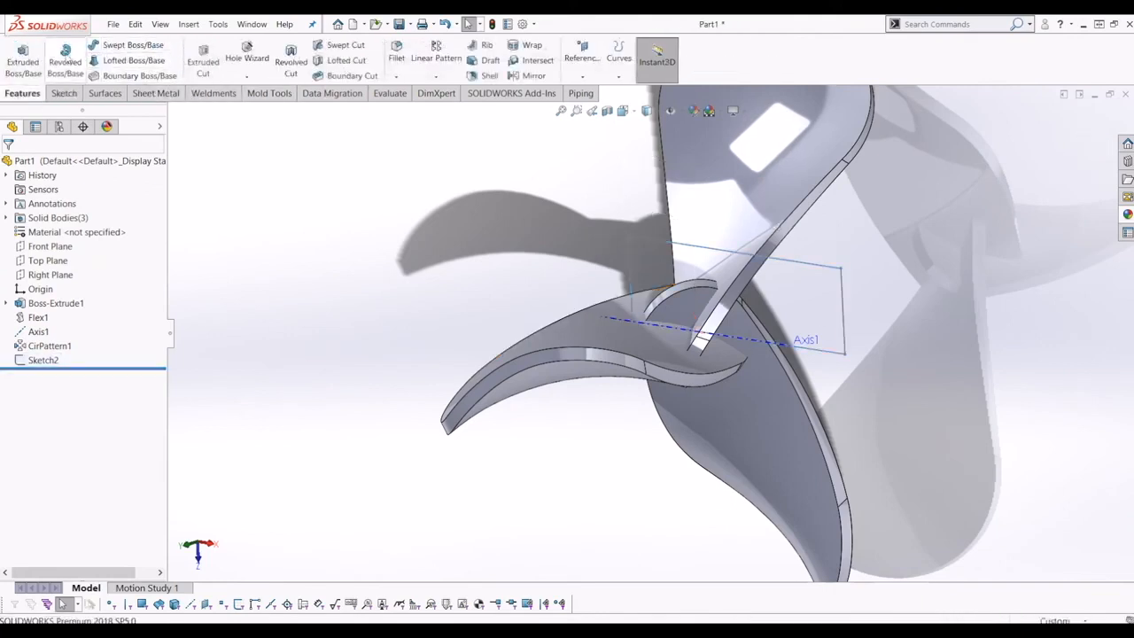
pyautogui.click(67, 56)
pyautogui.click(653, 246)
pyautogui.moveTo(656, 252)
pyautogui.mouseDown(button='middle')
pyautogui.moveTo(666, 271)
pyautogui.moveTo(735, 261)
pyautogui.moveTo(767, 274)
pyautogui.mouseUp(button='middle')
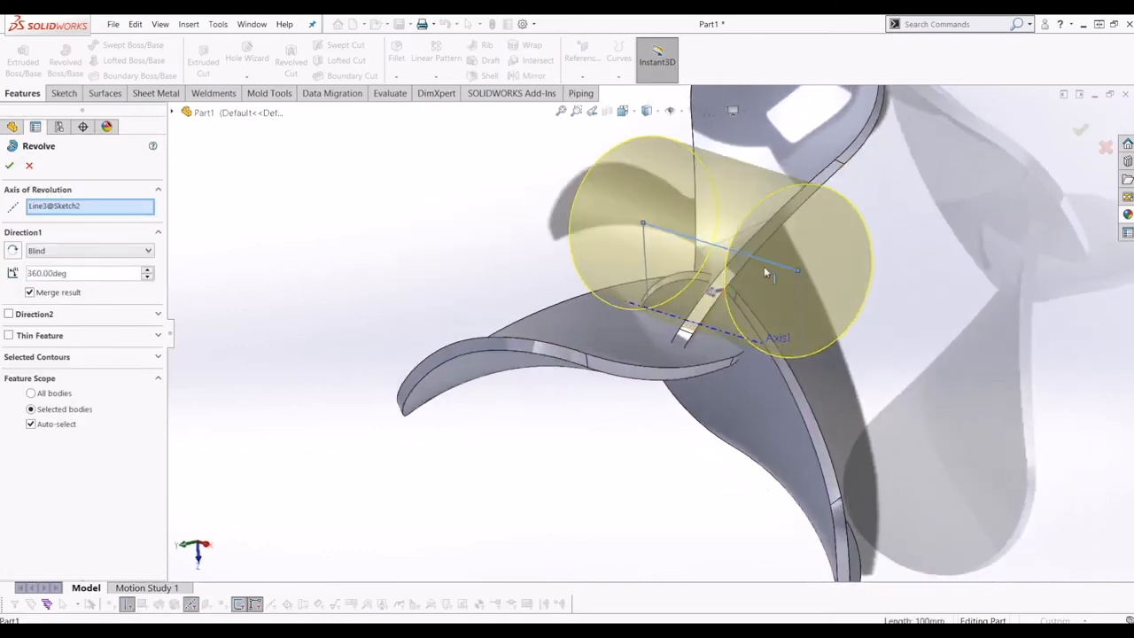
pyautogui.moveTo(706, 324); pyautogui.dragTo(600, 295, button='middle')
# Step: Replace the revolve axis with the rectangle's long edge on Axis1 and complete the 360-degree revolve with merged result
pyautogui.rightClick(42, 206)
pyautogui.click(71, 211)
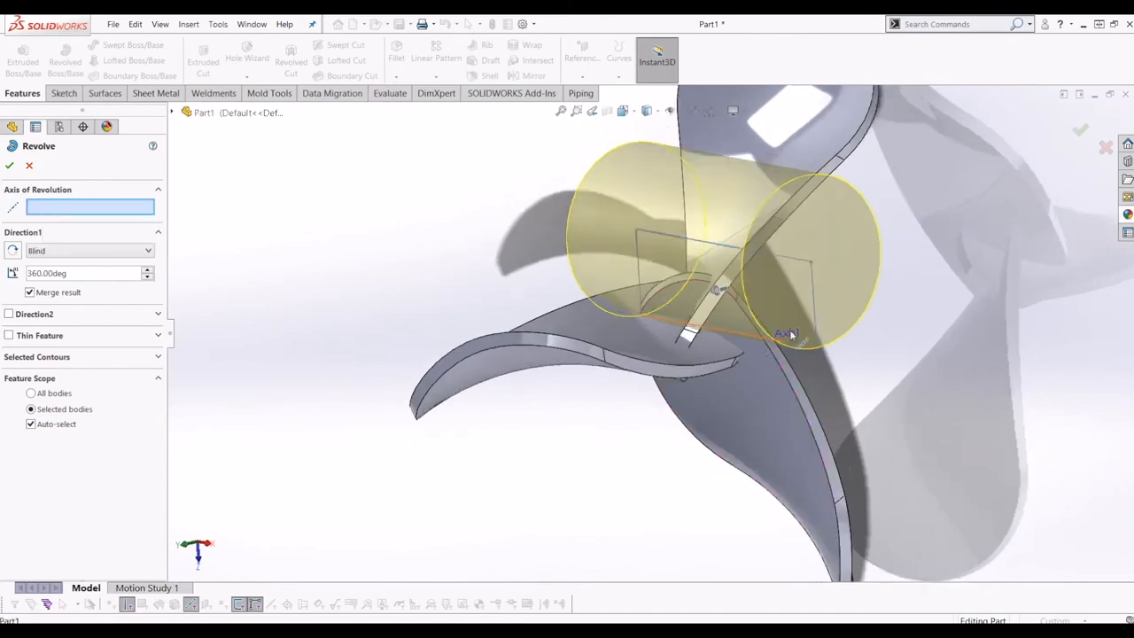
pyautogui.scroll(-1, 767, 342)
pyautogui.click(749, 341)
pyautogui.moveTo(688, 375)
pyautogui.mouseDown(button='middle')
pyautogui.moveTo(721, 293)
pyautogui.moveTo(736, 294)
pyautogui.moveTo(690, 373)
pyautogui.moveTo(410, 345)
pyautogui.mouseUp(button='middle')
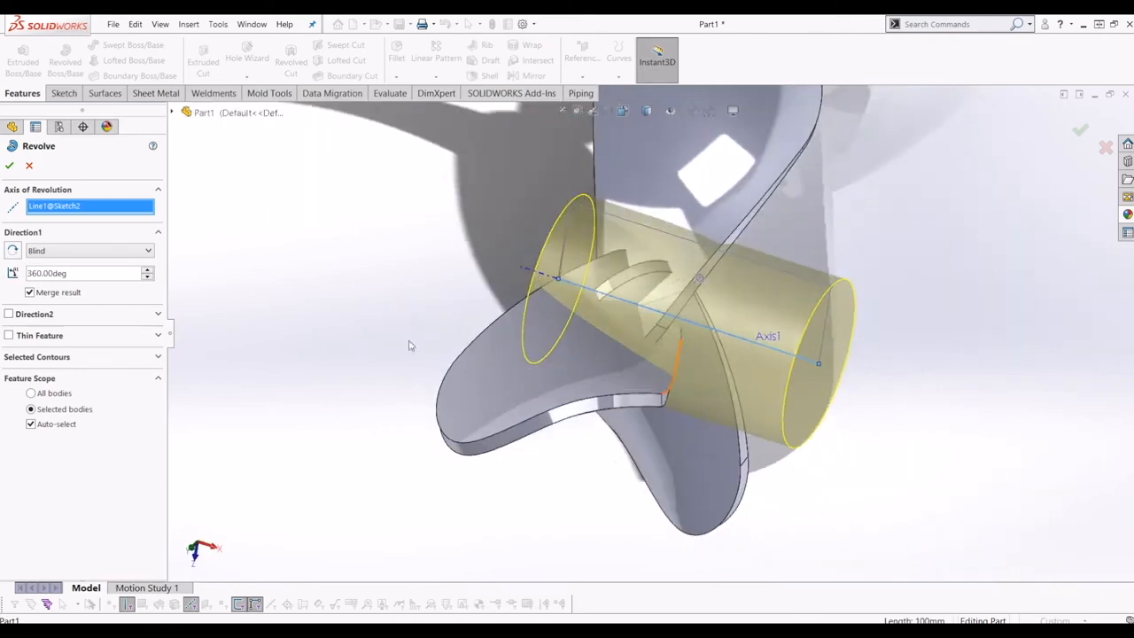
pyautogui.click(9, 165)
# Step: Open another sketch on the Top Plane for the end of the hub cylinder
pyautogui.moveTo(443, 310); pyautogui.dragTo(372, 289, button='middle')
pyautogui.scroll(5, 371, 288)
pyautogui.moveTo(518, 328); pyautogui.dragTo(253, 446, button='middle')
pyautogui.moveTo(677, 376); pyautogui.dragTo(229, 334, button='middle')
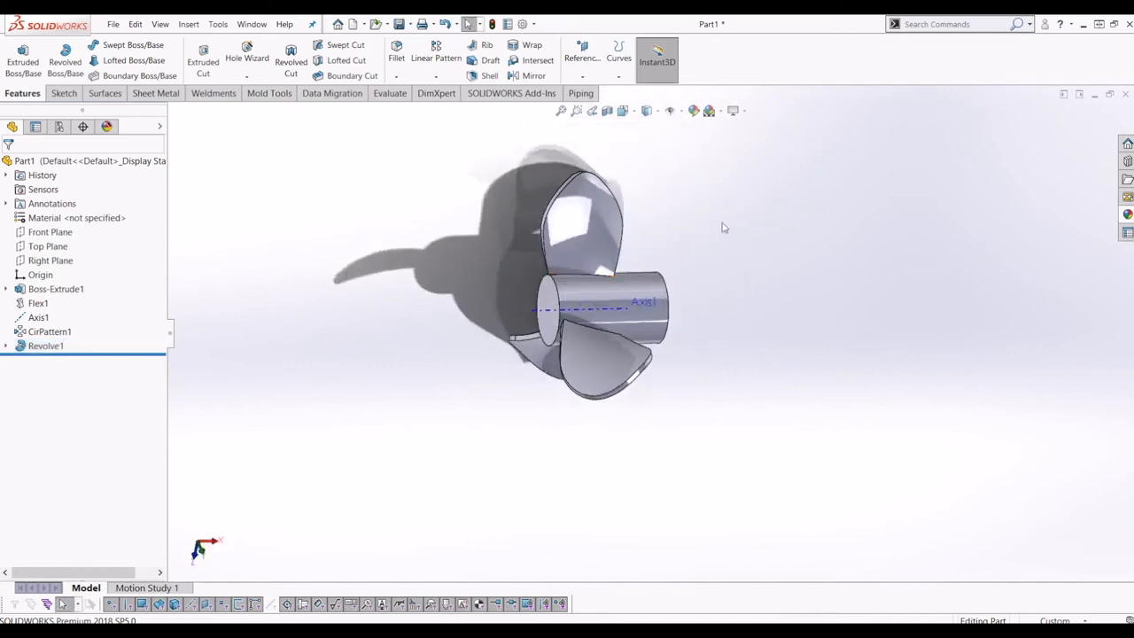
pyautogui.click(40, 246)
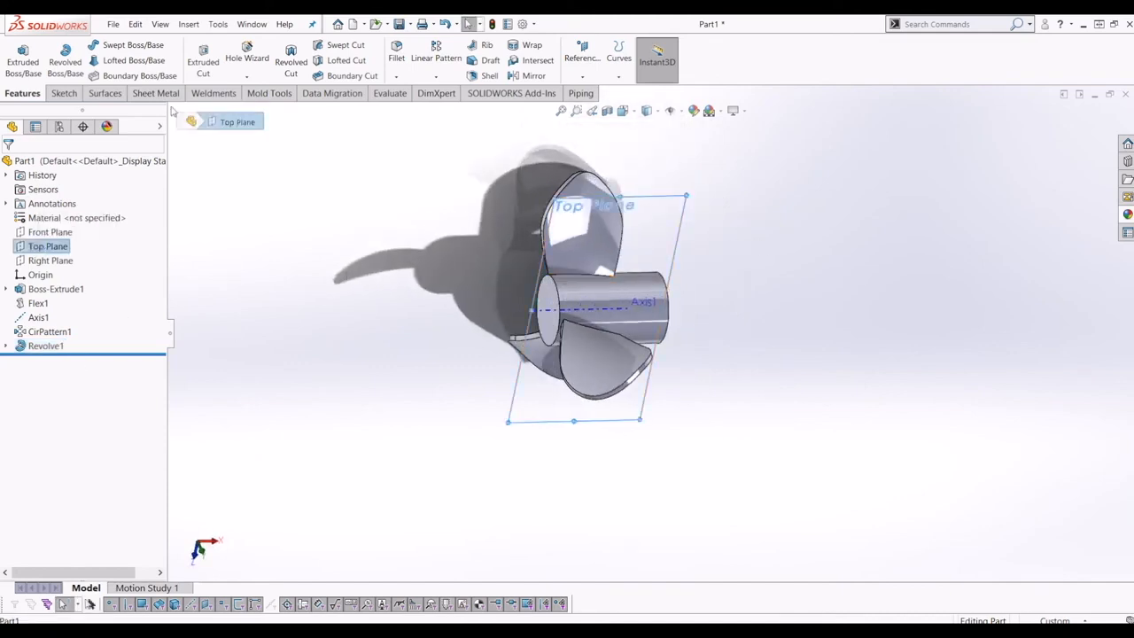
pyautogui.click(63, 93)
pyautogui.click(15, 53)
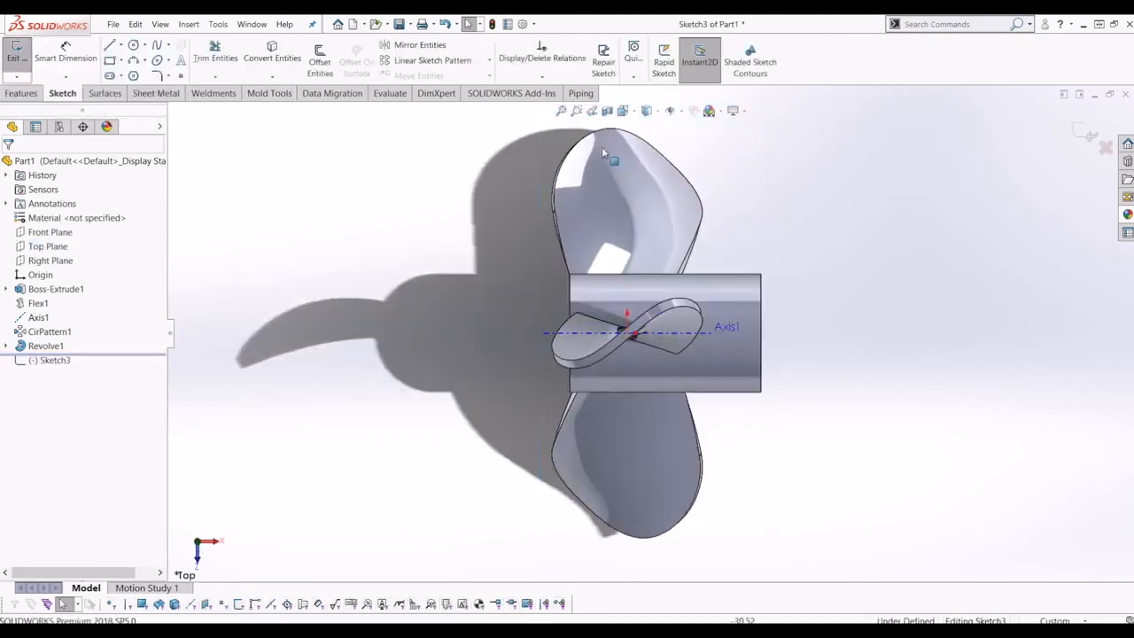
# Step: Convert the hub's end edge farthest from the blades into the sketch and make it a construction line
pyautogui.scroll(-3, 766, 328)
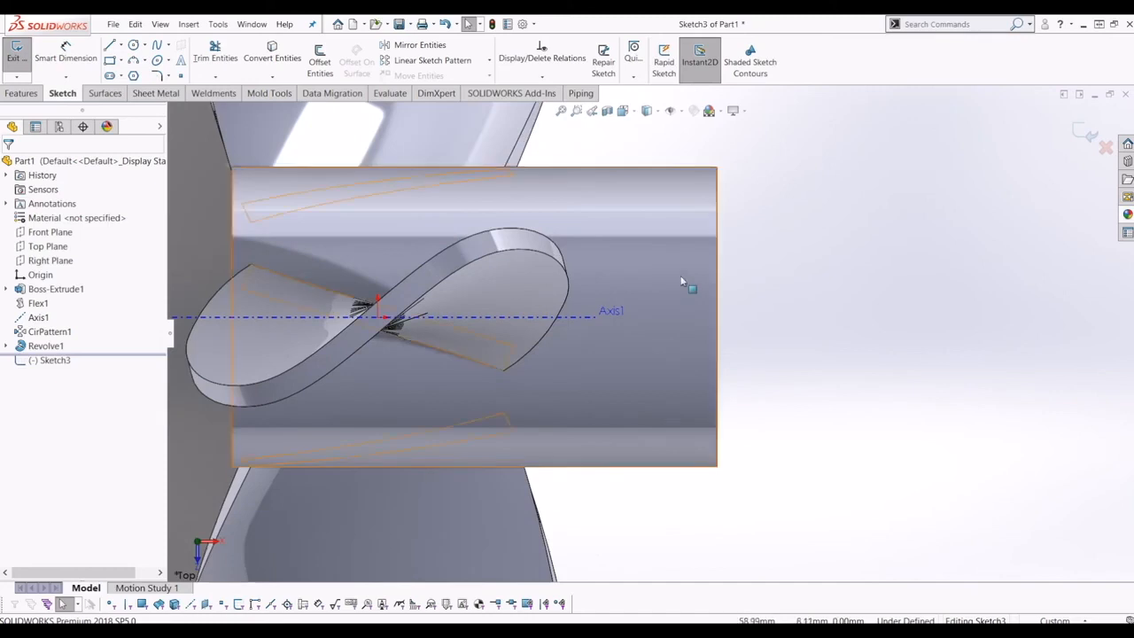
pyautogui.click(271, 61)
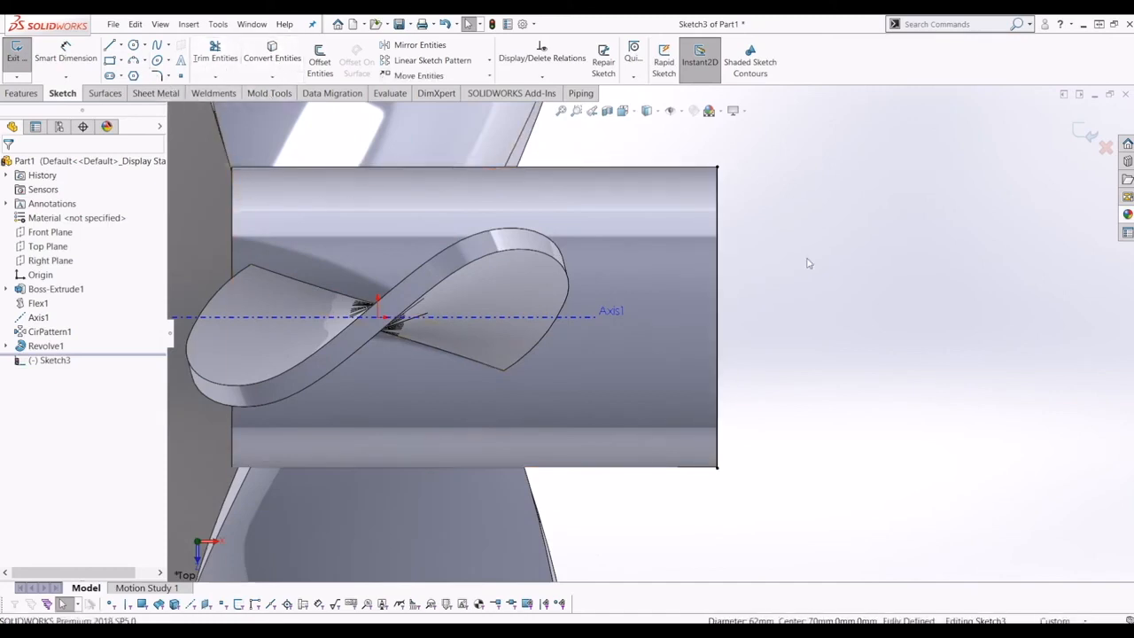
pyautogui.click(718, 355)
pyautogui.click(830, 357)
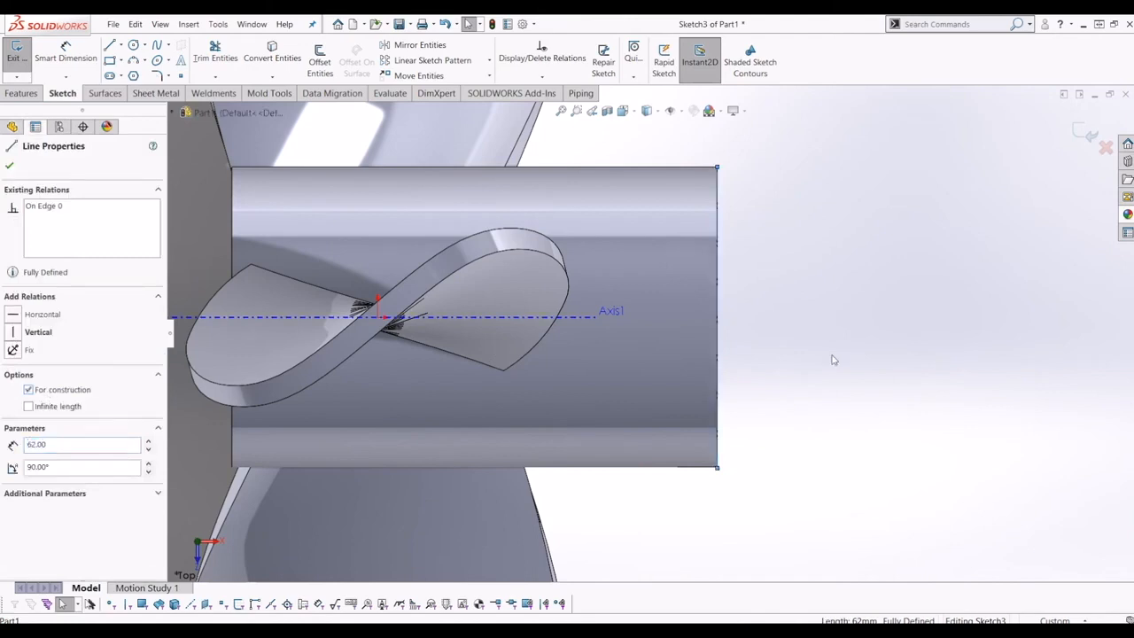
# Step: Draw a horizontal line about 102.5 mm long from the converted edge's midpoint along Axis1 toward the blade end of the hub
pyautogui.click(110, 46)
pyautogui.click(718, 319)
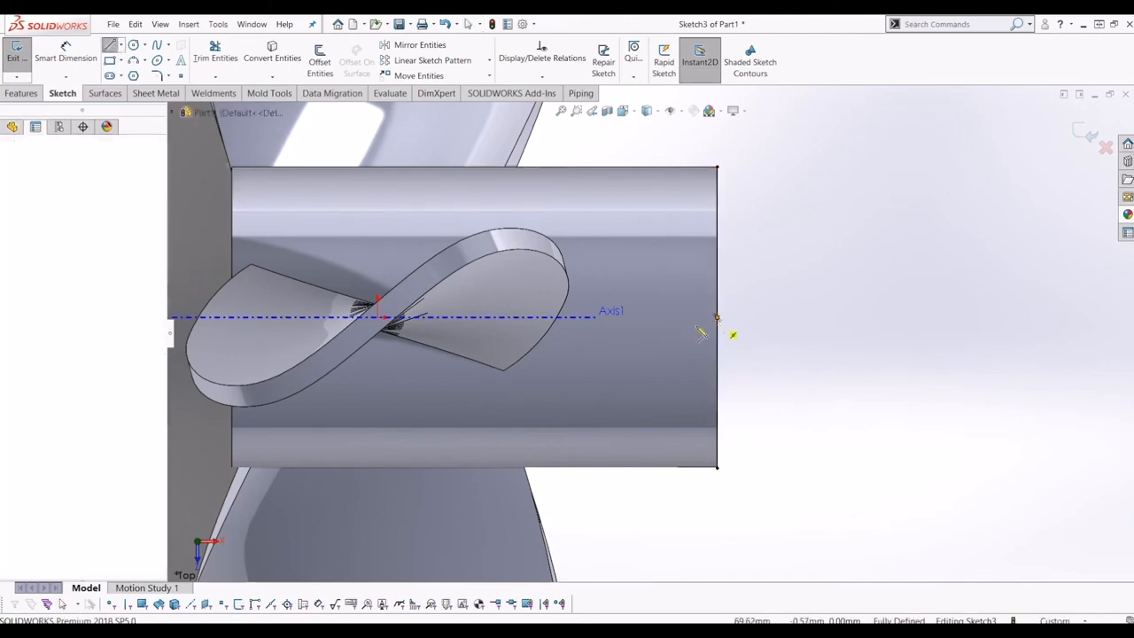
pyautogui.scroll(4, 650, 332)
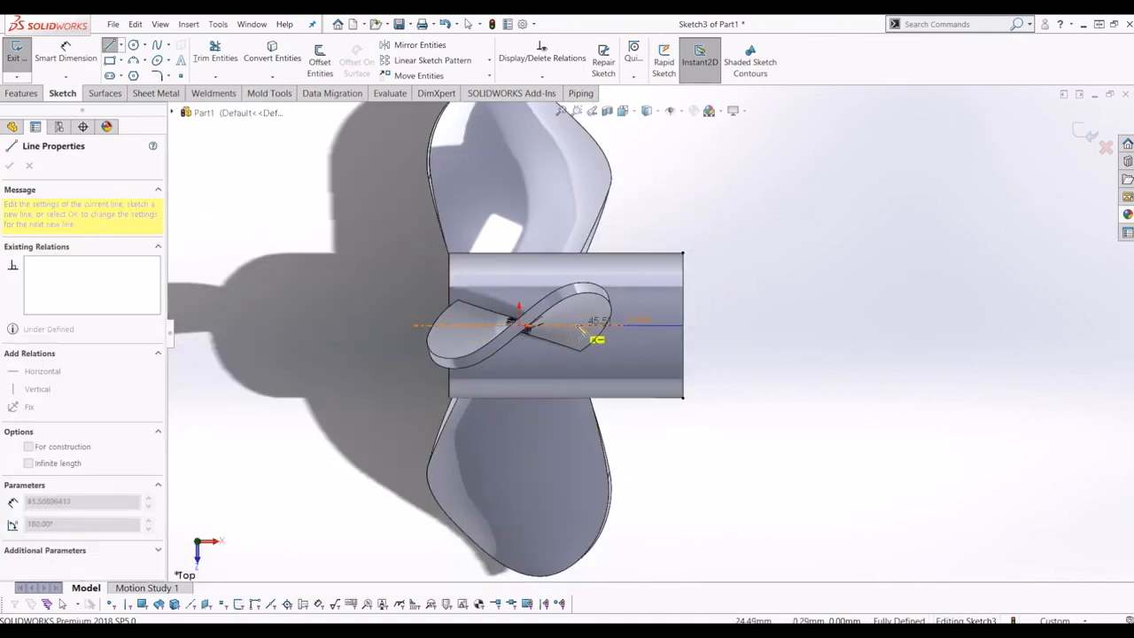
pyautogui.moveTo(440, 331); pyautogui.dragTo(472, 338, button='middle')
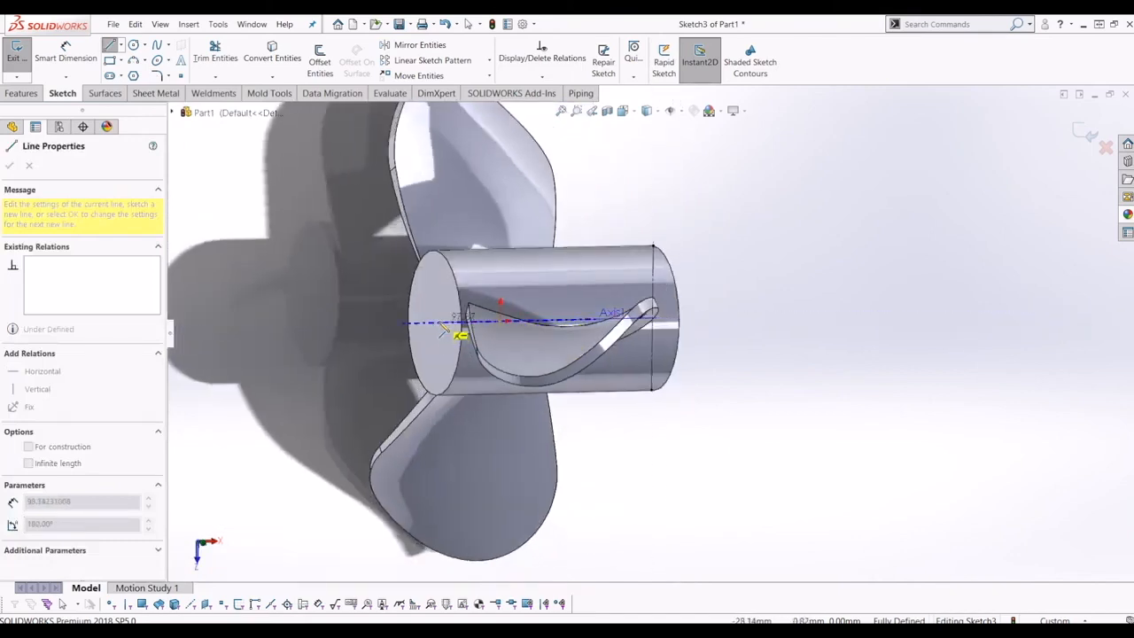
pyautogui.click(432, 325)
pyautogui.press('Escape')
pyautogui.moveTo(721, 331); pyautogui.dragTo(702, 330, button='middle')
# Step: Turn the horizontal line along Axis1 into a construction line of infinite length
pyautogui.click(639, 319)
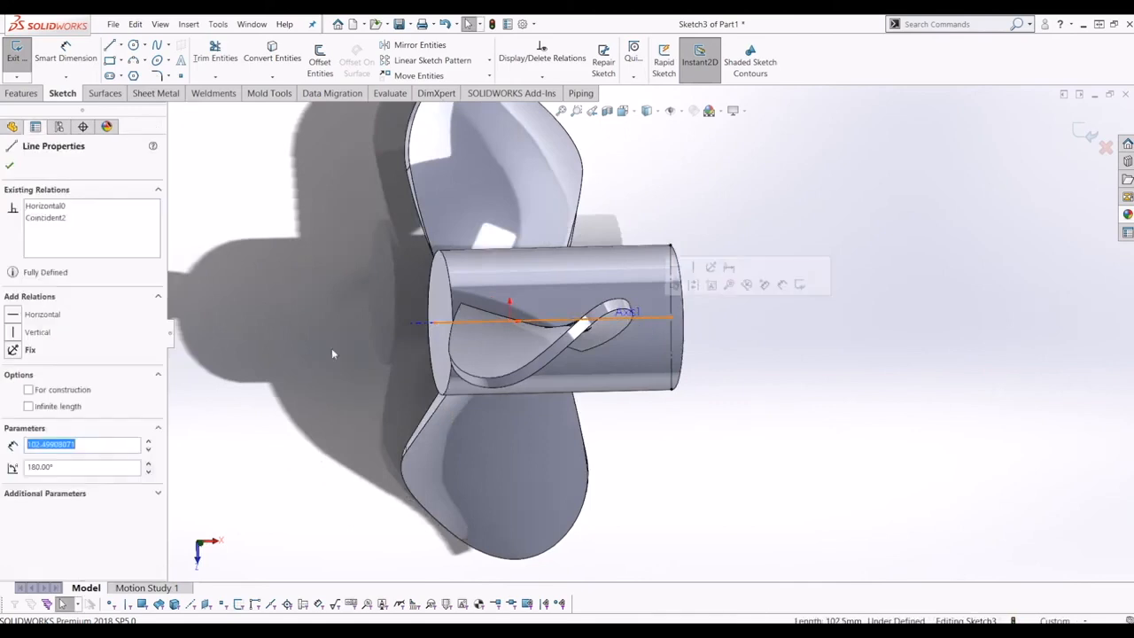
pyautogui.click(65, 410)
pyautogui.press('Escape')
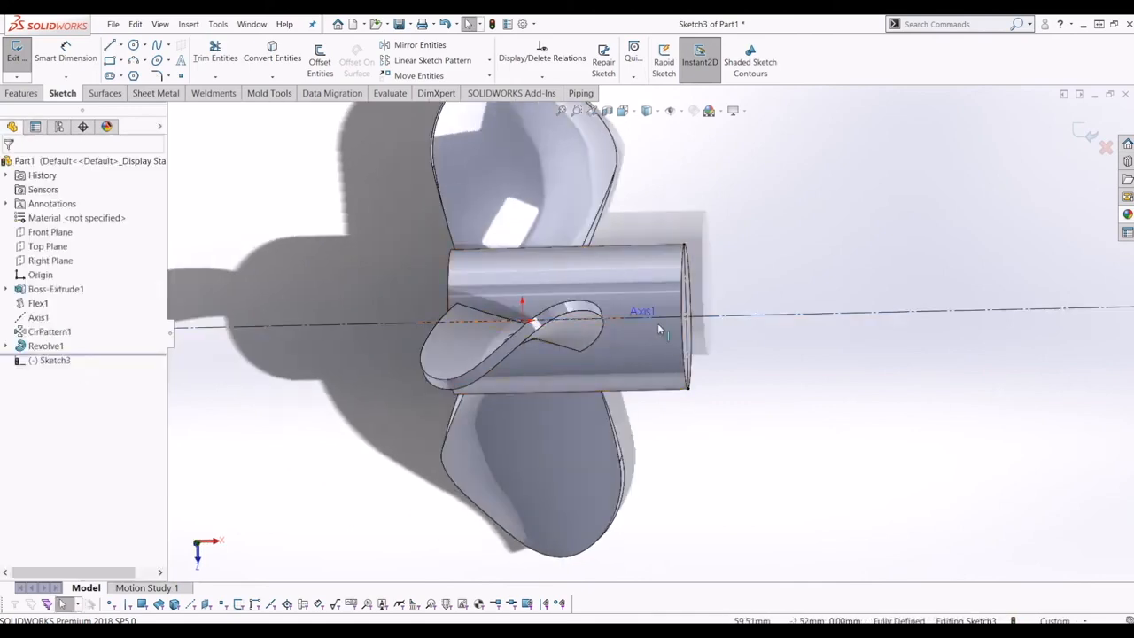
pyautogui.scroll(-5, 673, 319)
pyautogui.click(799, 291)
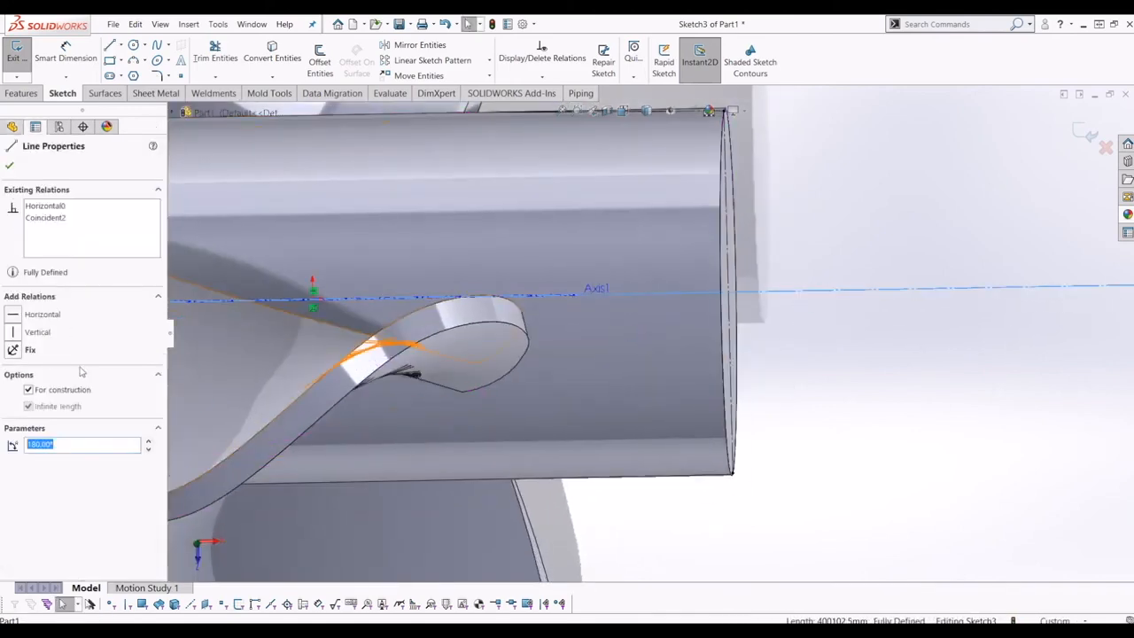
pyautogui.press('Escape')
# Step: Draw a short vertical line up from the centre of the hub's end, along the converted construction edge
pyautogui.moveTo(694, 362); pyautogui.dragTo(723, 243, button='middle')
pyautogui.click(121, 48)
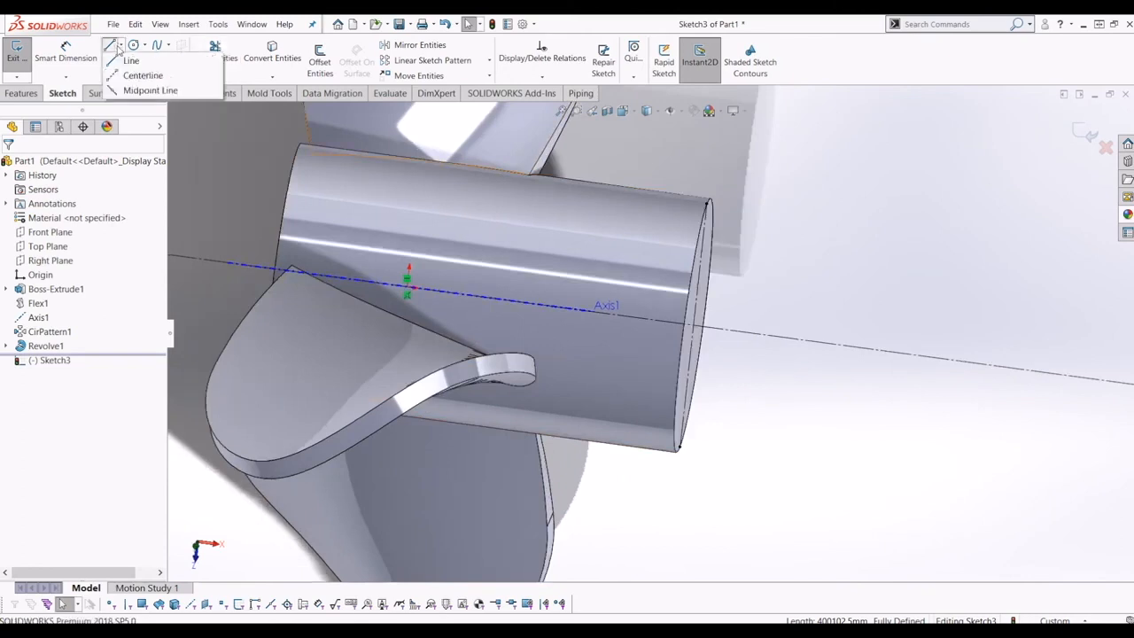
pyautogui.click(131, 61)
pyautogui.scroll(-3, 671, 332)
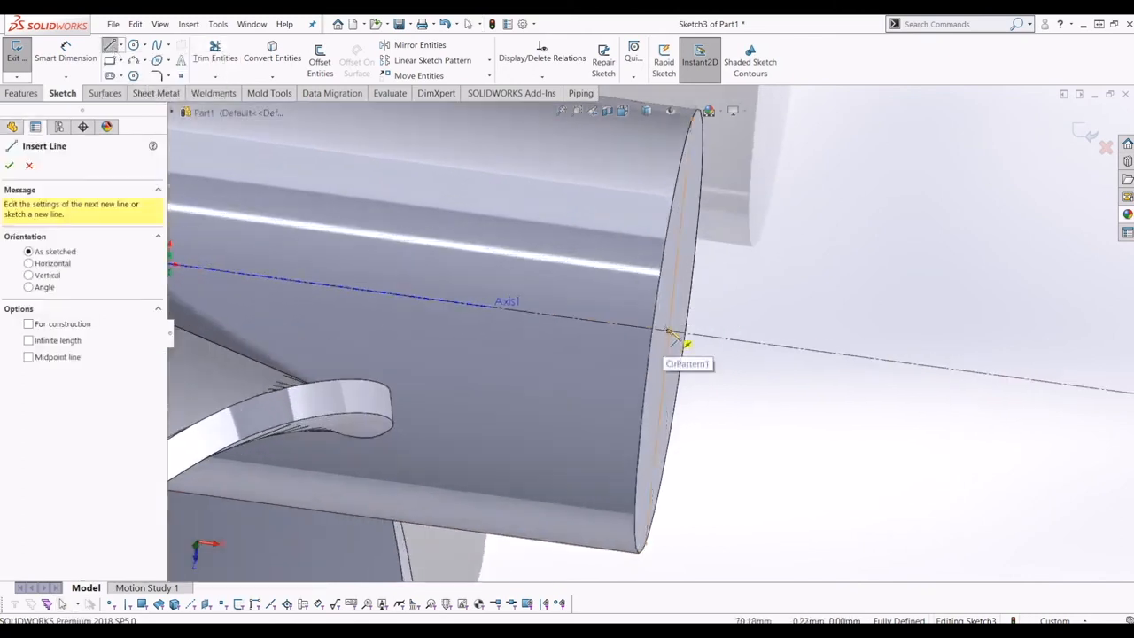
pyautogui.click(669, 330)
pyautogui.click(671, 303)
pyautogui.press('Escape')
pyautogui.moveTo(665, 303); pyautogui.dragTo(641, 325, button='middle')
# Step: Dimension the short vertical line at the hub's end centre and set its length to 1 mm
pyautogui.click(64, 57)
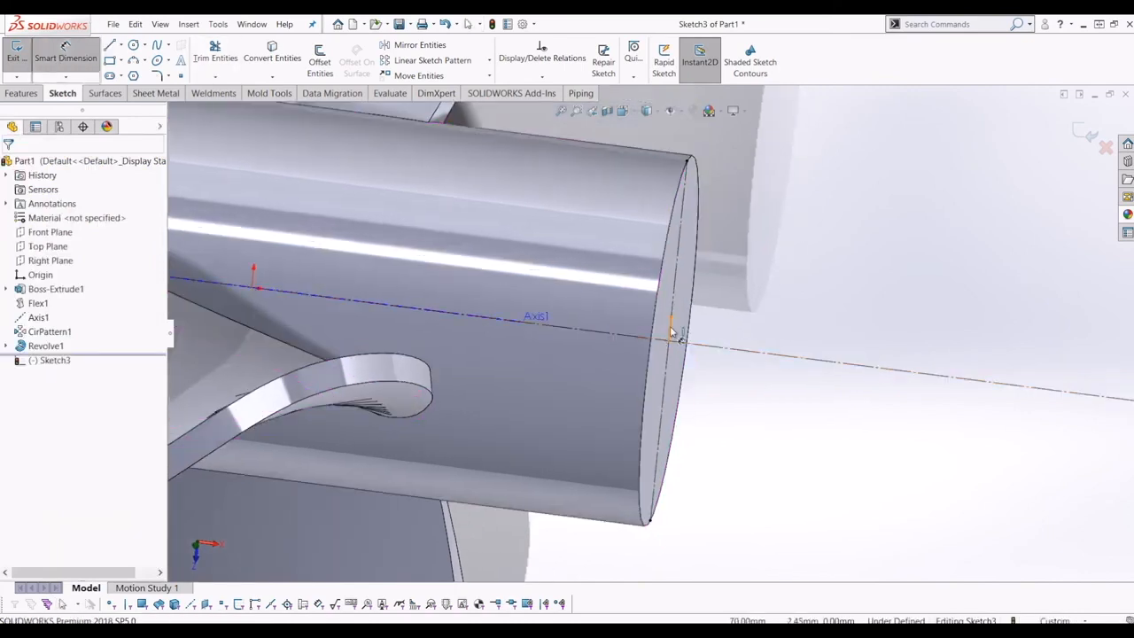
pyautogui.click(672, 332)
pyautogui.click(703, 339)
pyautogui.press('Return')
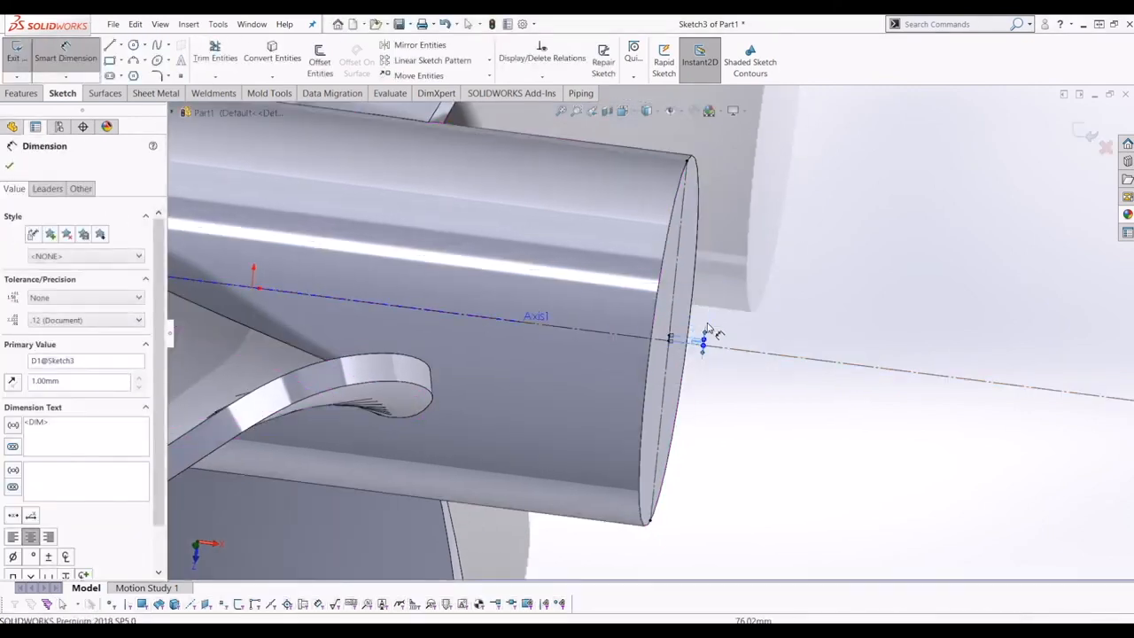
pyautogui.press('Escape')
pyautogui.moveTo(652, 279); pyautogui.dragTo(673, 286, button='middle')
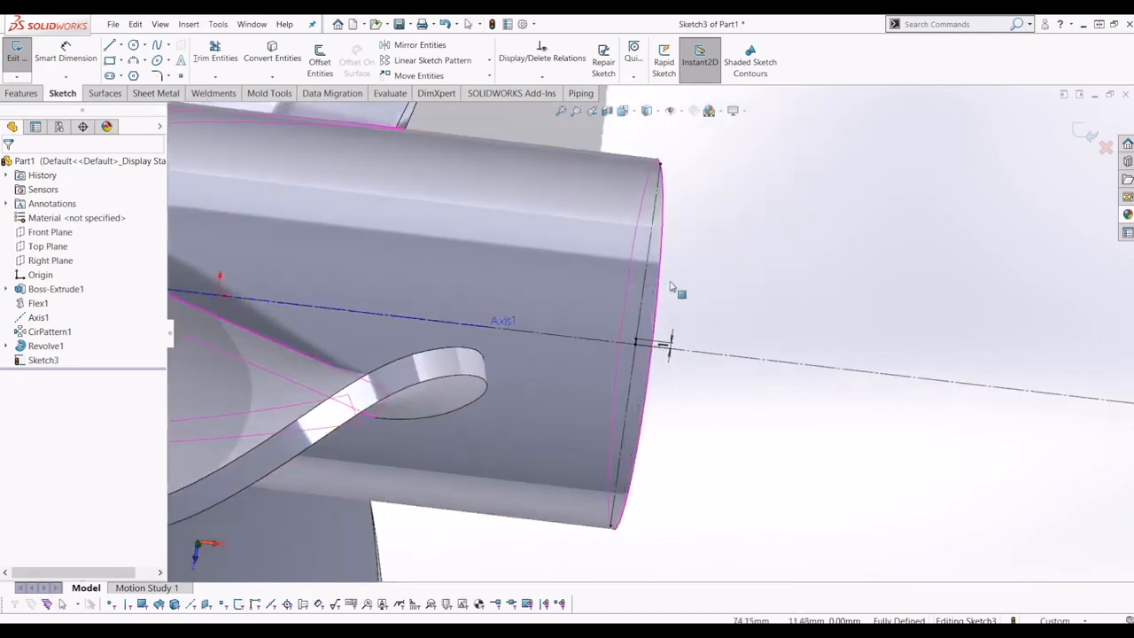
# Step: Draw connected lines from the short line's upper end to the hub's end corner and back along the hub's outer edge
pyautogui.click(112, 45)
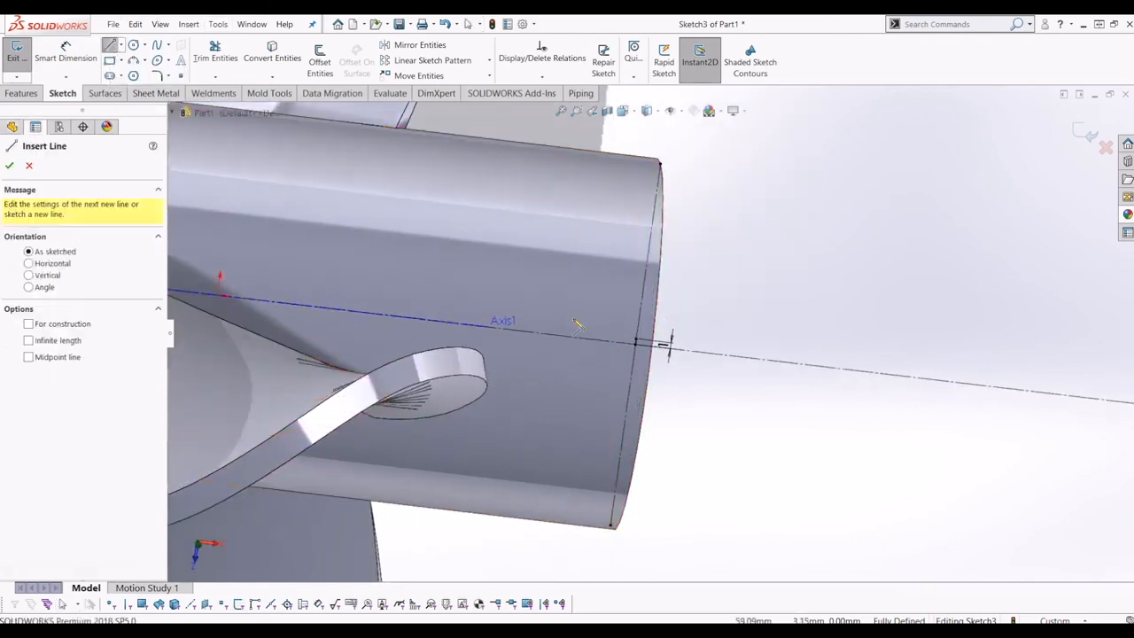
pyautogui.click(638, 341)
pyautogui.click(657, 165)
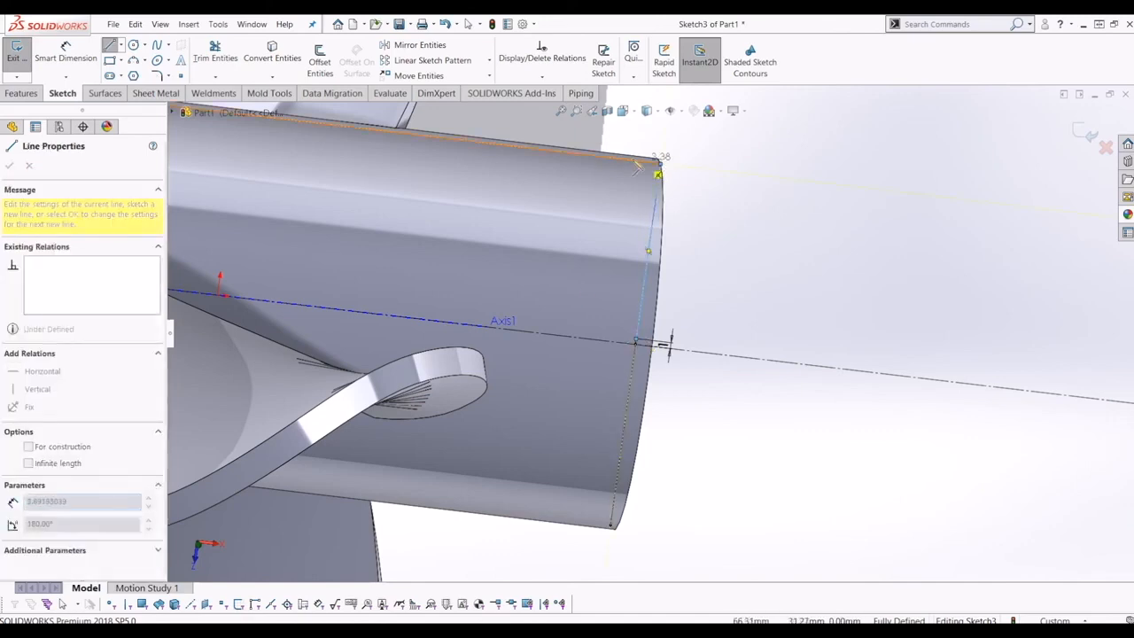
pyautogui.press('Escape')
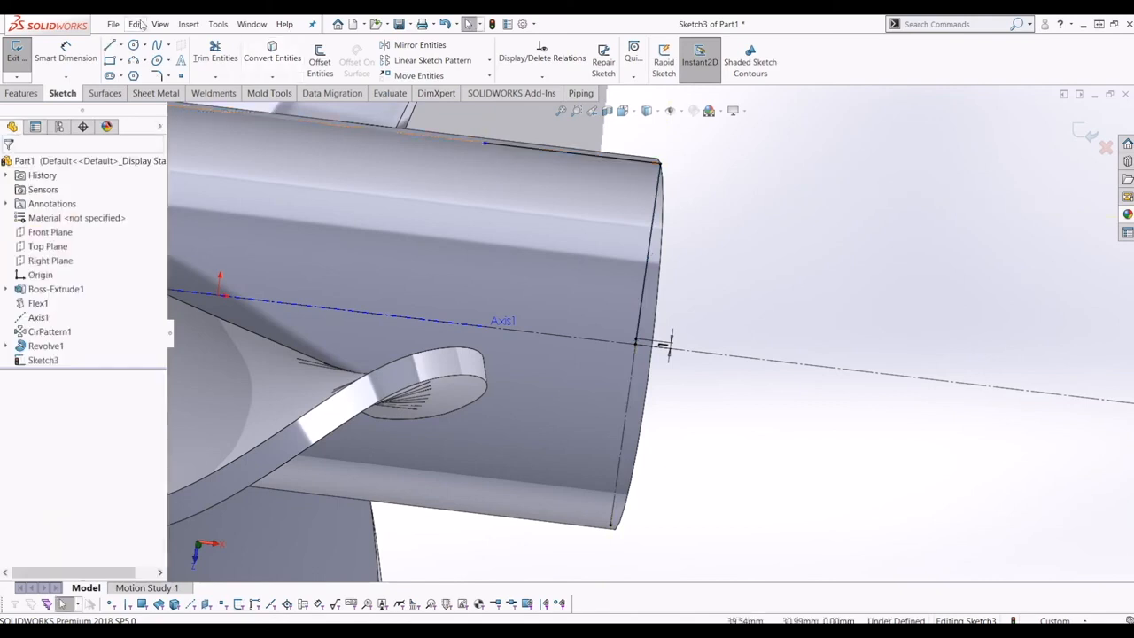
# Step: Close the profile with a three-point arc between the hub-edge line's free end and the point near the hub's end centre
pyautogui.click(133, 59)
pyautogui.click(653, 344)
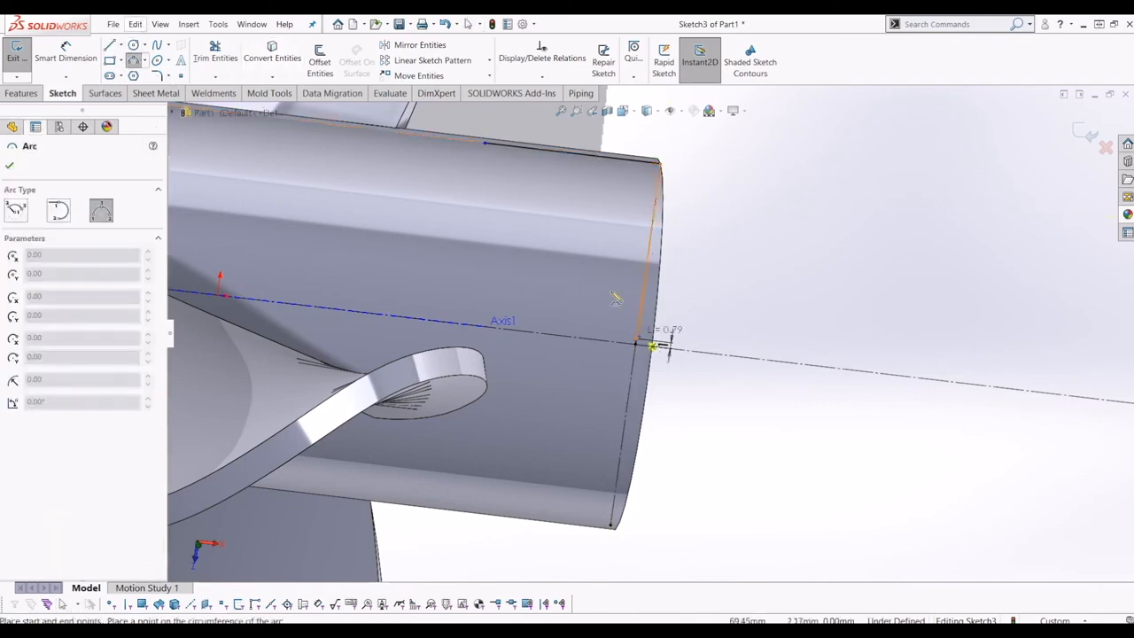
pyautogui.click(539, 191)
pyautogui.press('Escape')
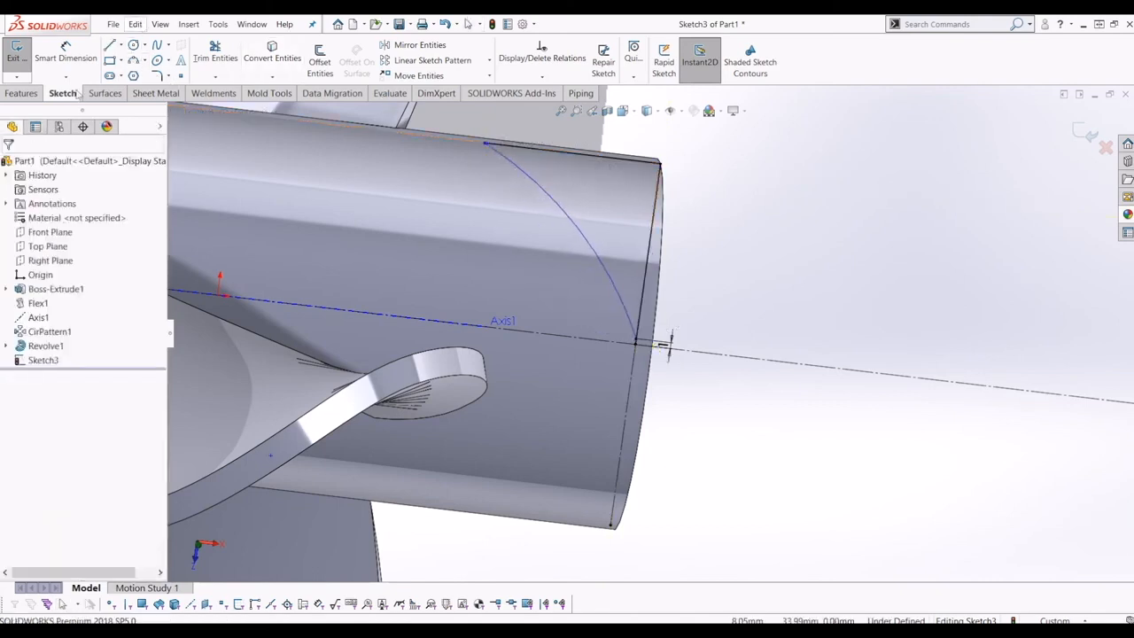
# Step: Dimension the nose profile's arc with a radius of 90 mm
pyautogui.click(70, 55)
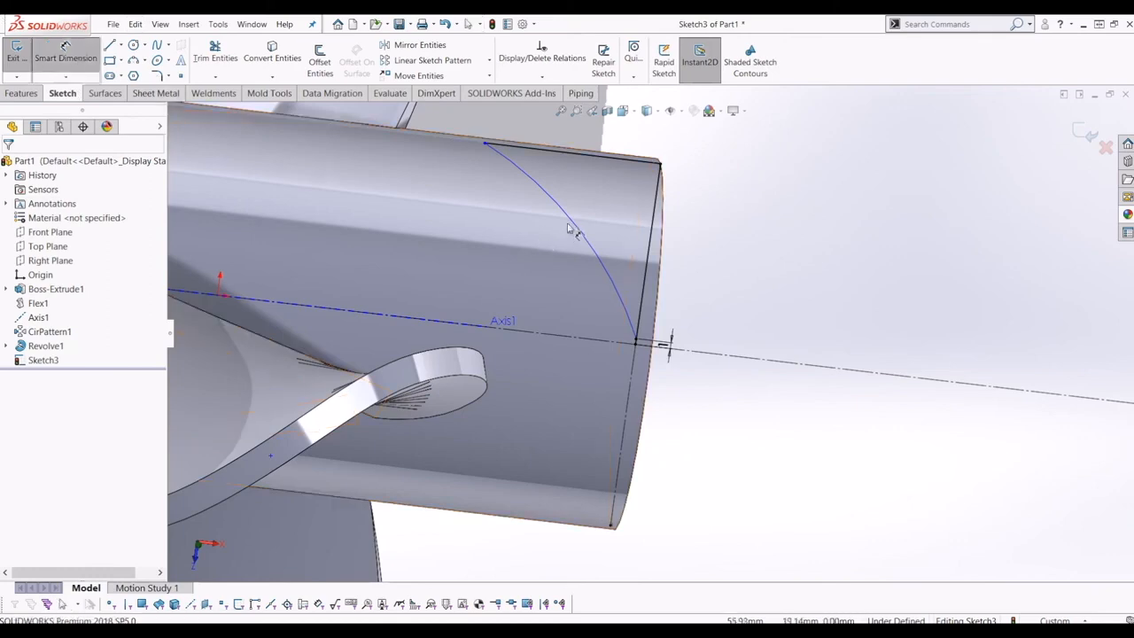
pyautogui.click(571, 225)
pyautogui.click(554, 245)
pyautogui.write('90')
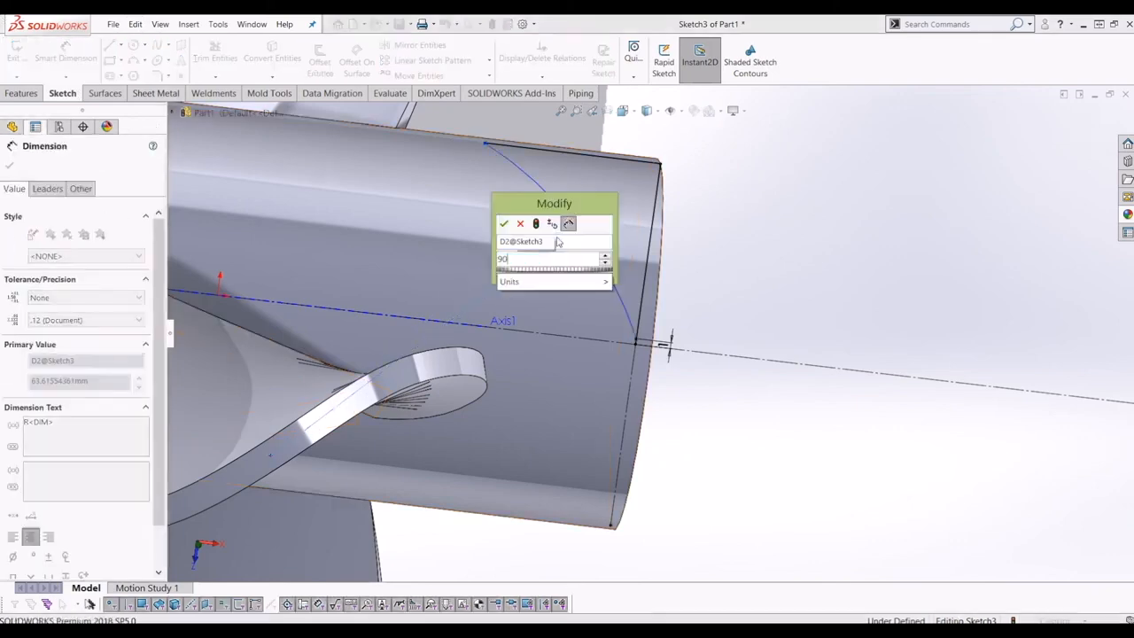
pyautogui.press('Return')
pyautogui.press('Escape')
# Step: Dimension the line along the hub's outer edge and set its length to 30 mm
pyautogui.moveTo(537, 241); pyautogui.dragTo(671, 375, button='middle')
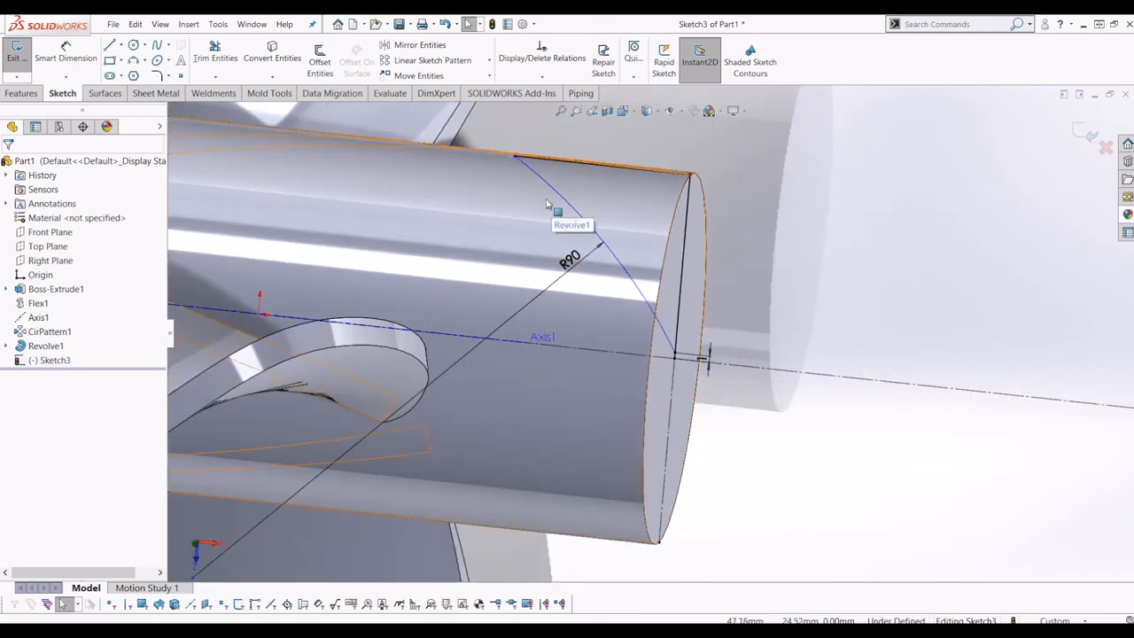
pyautogui.click(85, 57)
pyautogui.click(633, 176)
pyautogui.click(632, 144)
pyautogui.write('30')
pyautogui.press('Return')
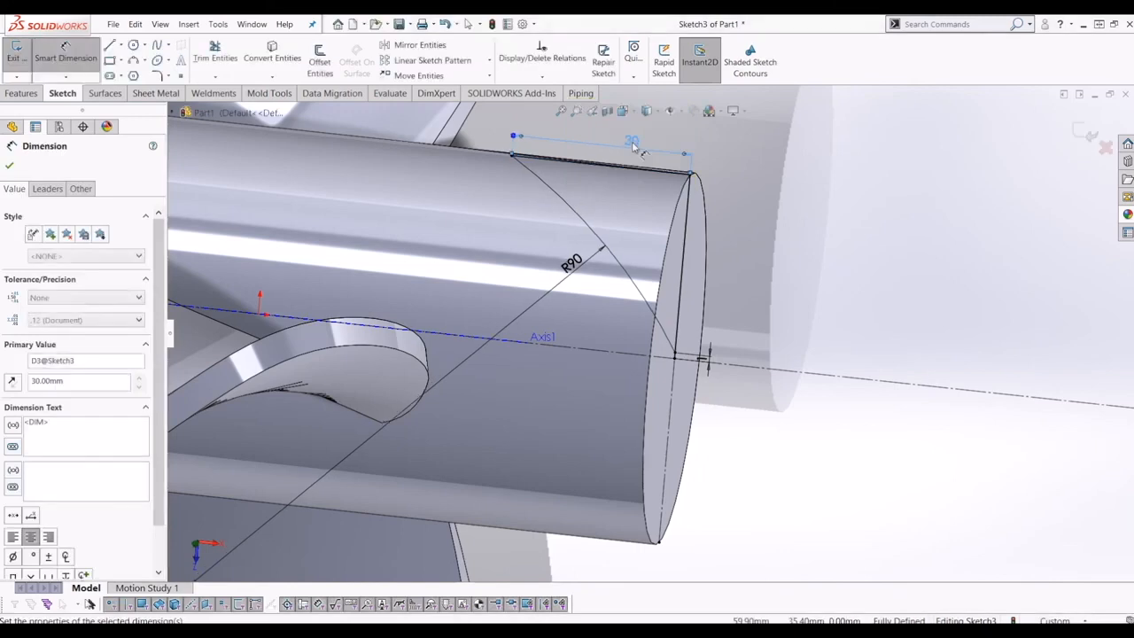
pyautogui.press('Escape')
# Step: Finish the sketch and make a 360° revolved cut of the closed arc contour about the infinite construction line along Axis1
pyautogui.moveTo(633, 146); pyautogui.dragTo(1036, 144, button='middle')
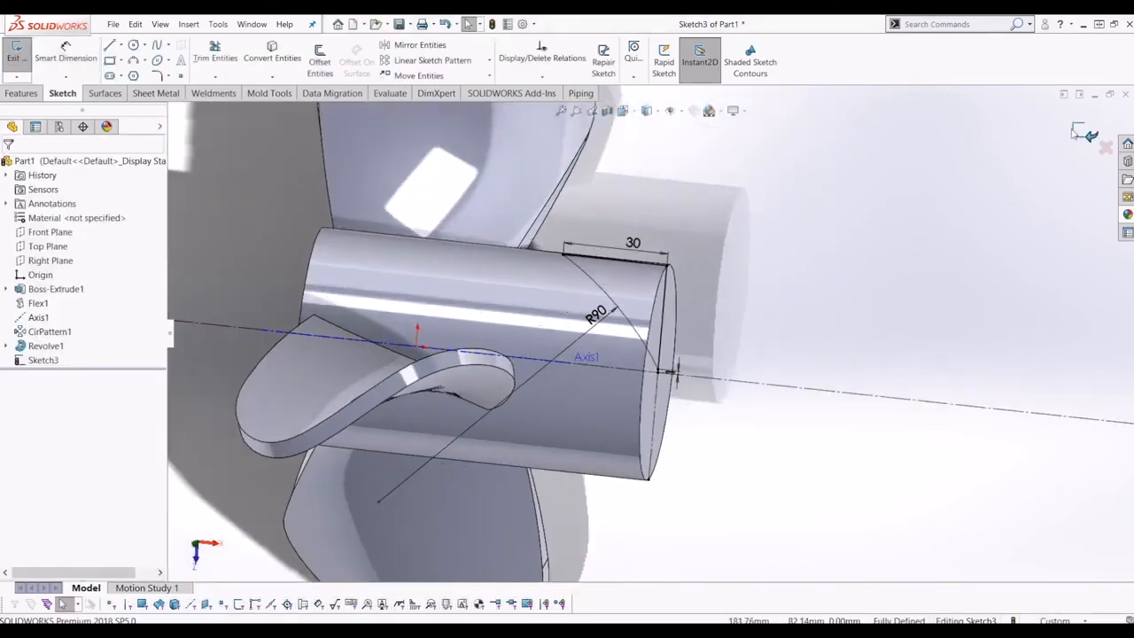
pyautogui.click(16, 51)
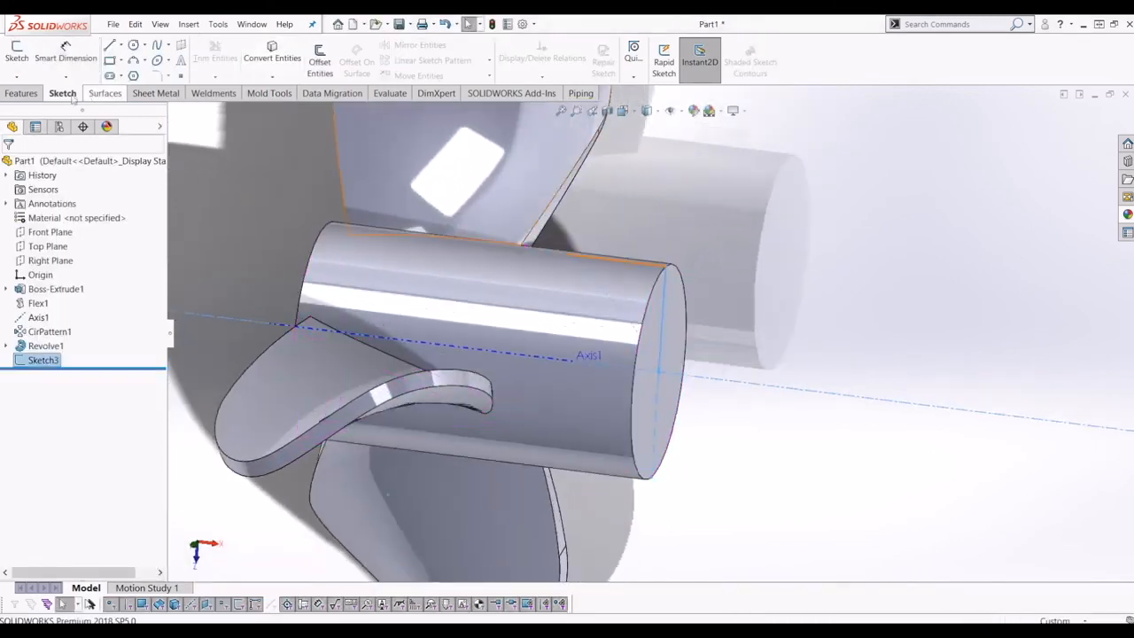
pyautogui.click(36, 94)
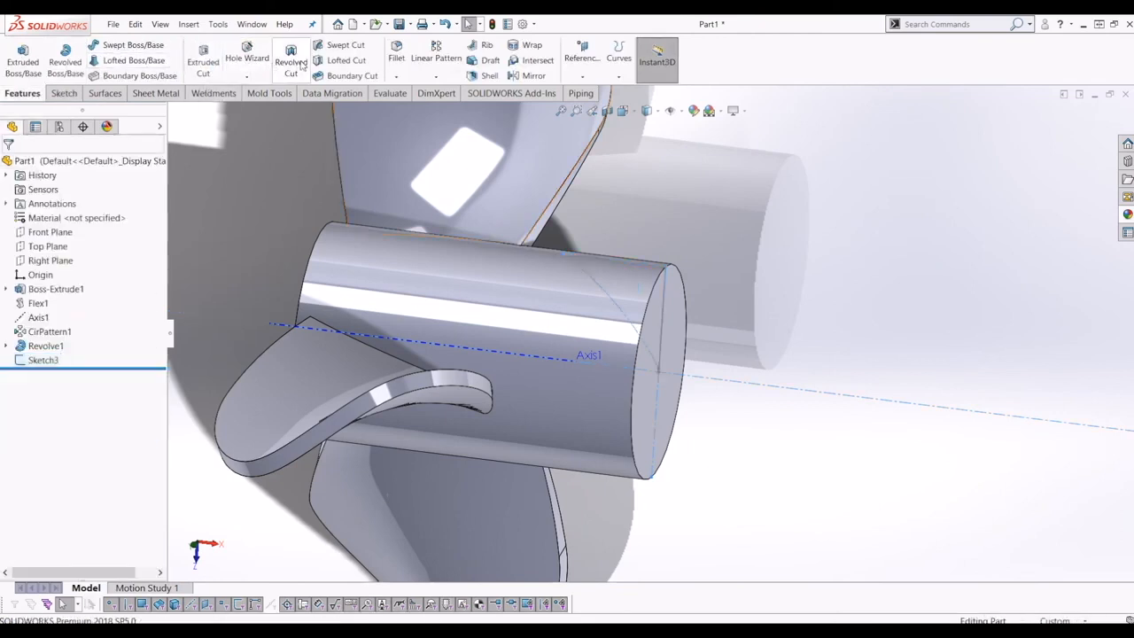
pyautogui.click(291, 62)
pyautogui.click(640, 265)
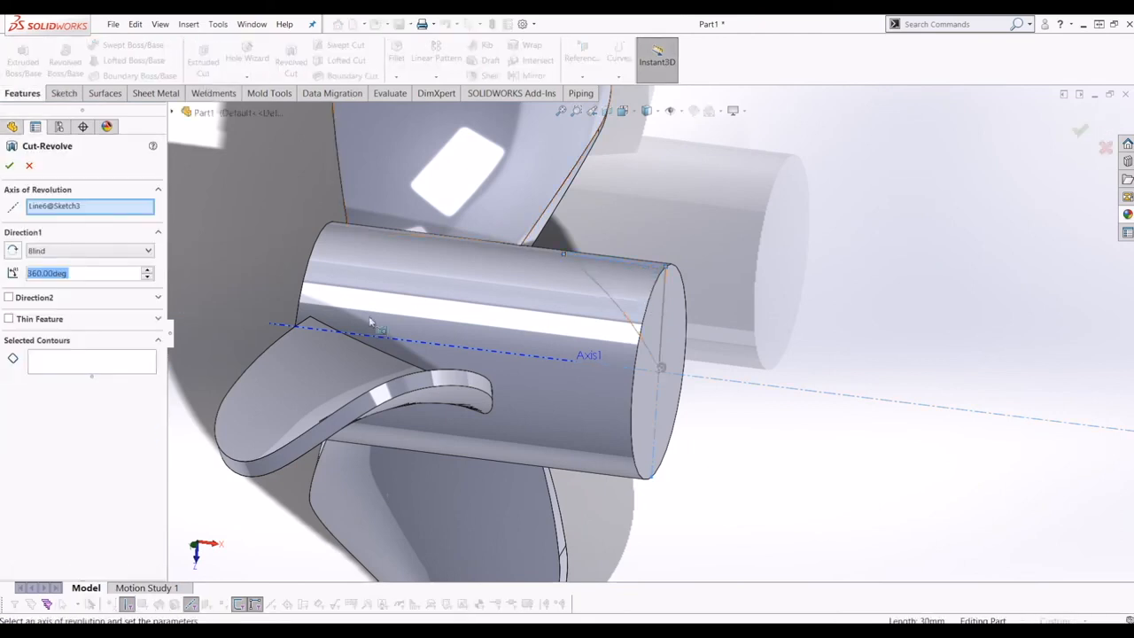
pyautogui.rightClick(86, 207)
pyautogui.click(133, 210)
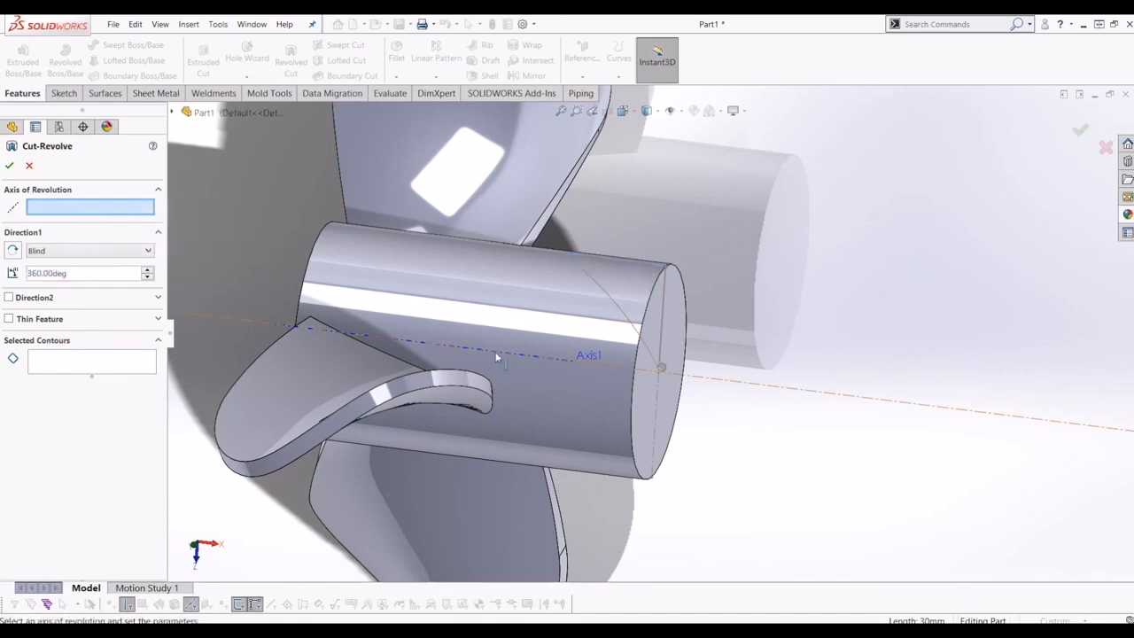
pyautogui.click(497, 357)
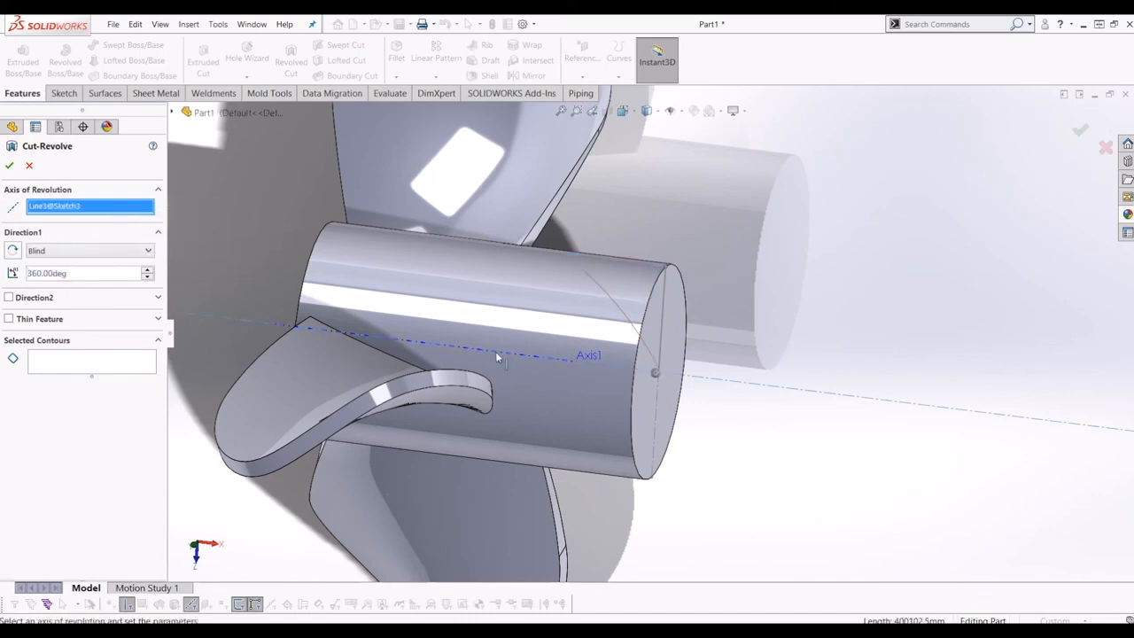
pyautogui.click(54, 371)
pyautogui.click(610, 299)
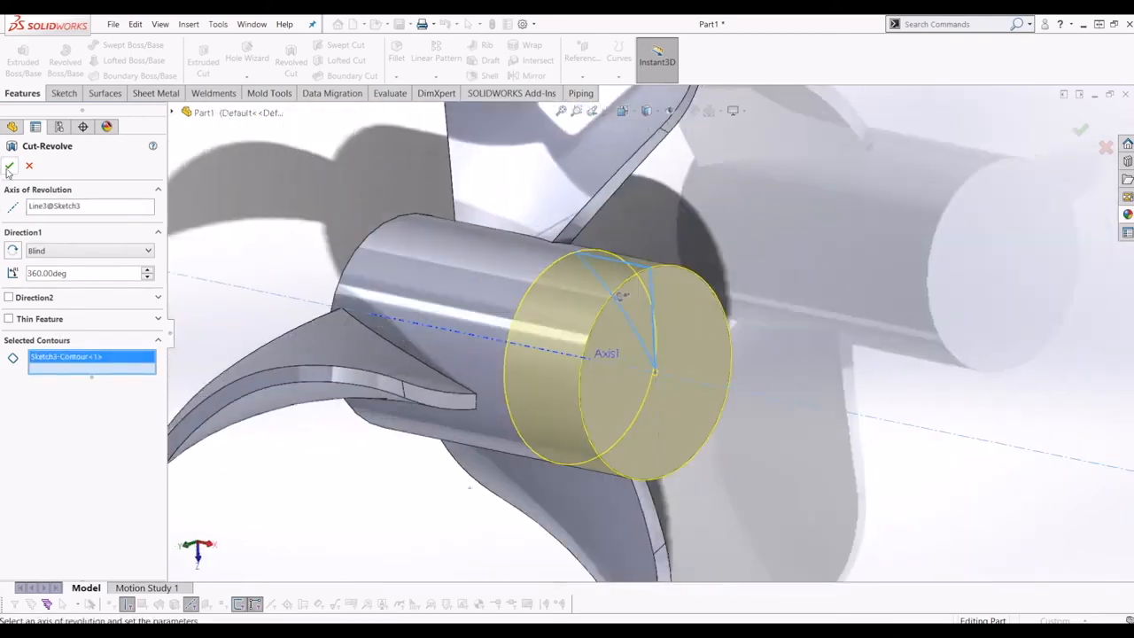
pyautogui.click(9, 166)
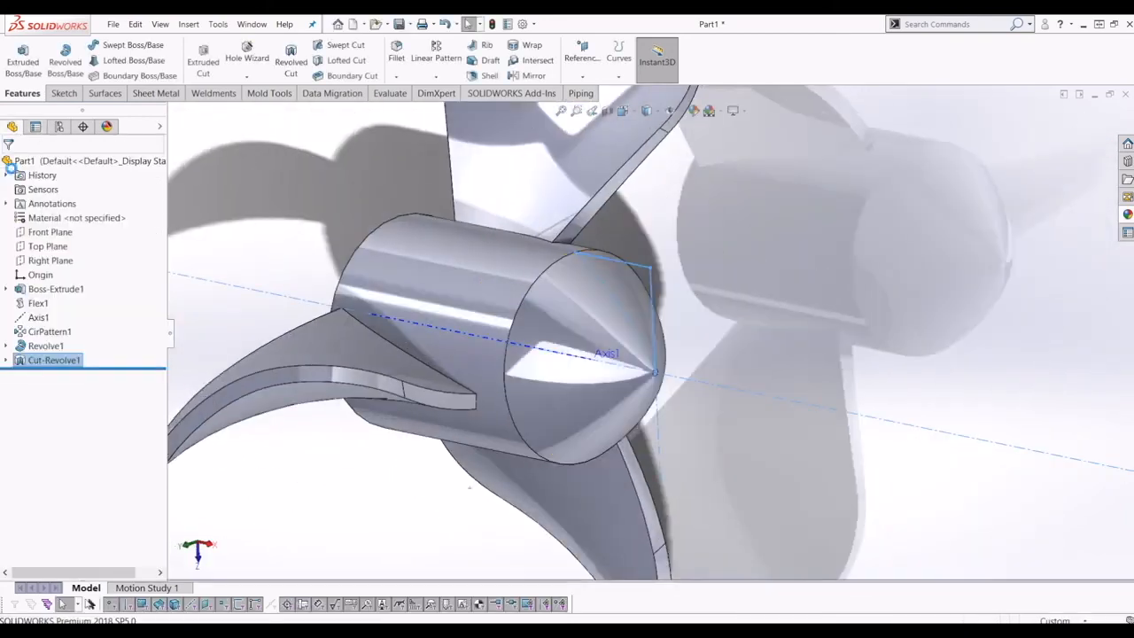
# Step: Examine the propeller from several sides, including the pointed hub nose, the blades and the flat rear face
pyautogui.moveTo(716, 381); pyautogui.dragTo(806, 441, button='middle')
pyautogui.scroll(4, 722, 425)
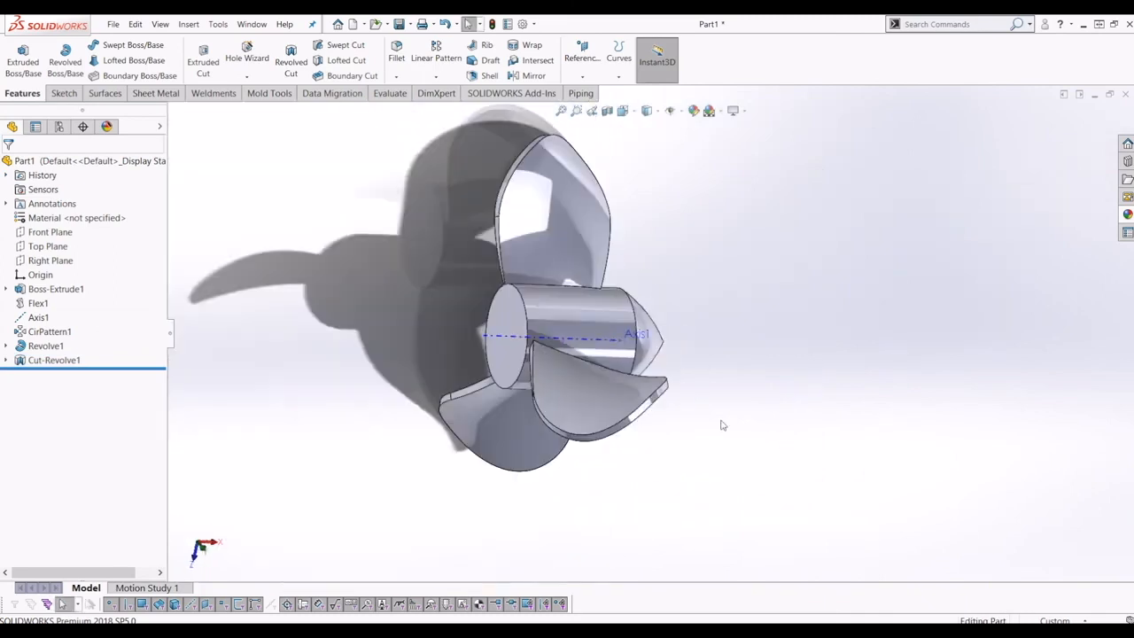
pyautogui.moveTo(721, 425); pyautogui.dragTo(722, 316, button='middle')
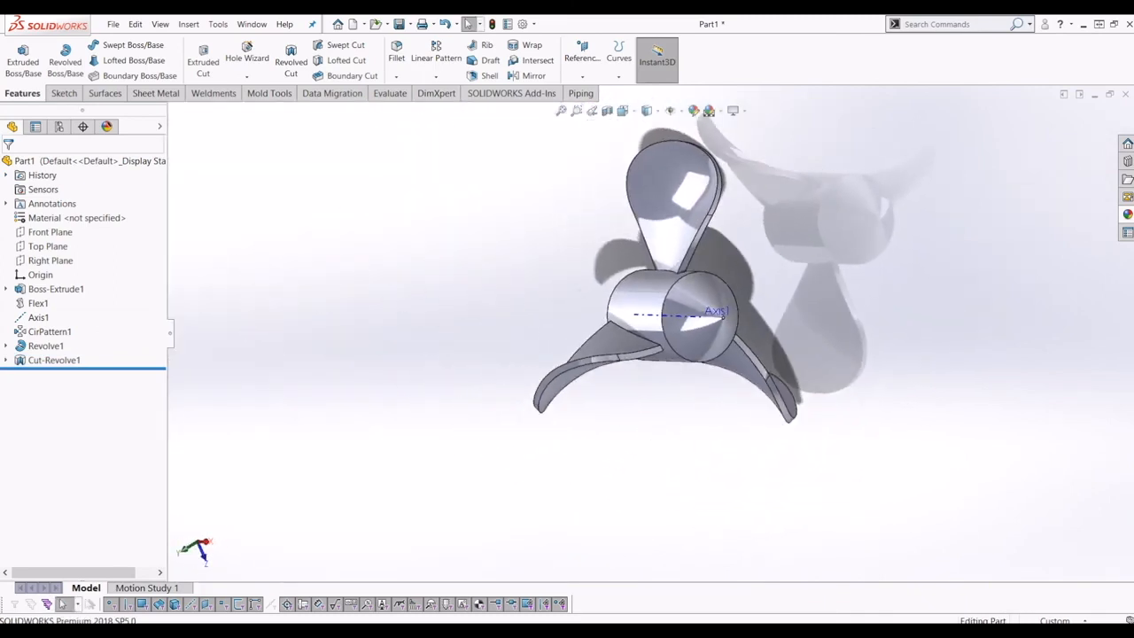
pyautogui.moveTo(588, 168); pyautogui.dragTo(493, 196, button='middle')
pyautogui.scroll(-2, 654, 291)
pyautogui.scroll(-1, 493, 196)
pyautogui.moveTo(484, 506); pyautogui.dragTo(683, 433, button='middle')
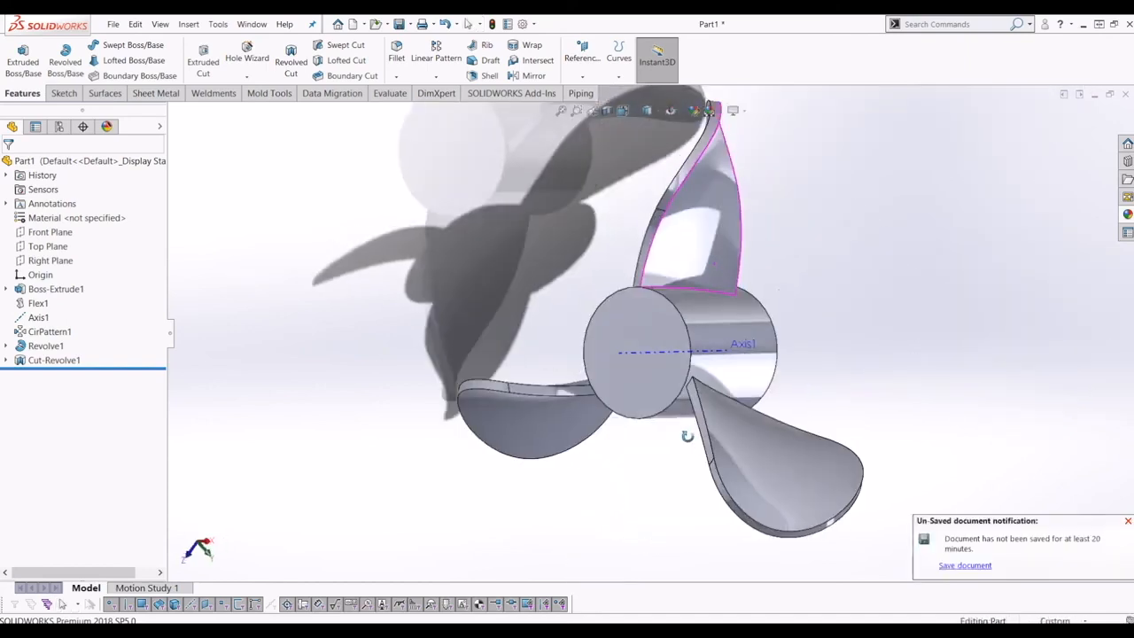
pyautogui.click(1128, 521)
pyautogui.scroll(2, 587, 310)
# Step: Start a sketch on the hub's flat rear face and draw a circle centred on the origin
pyautogui.click(634, 323)
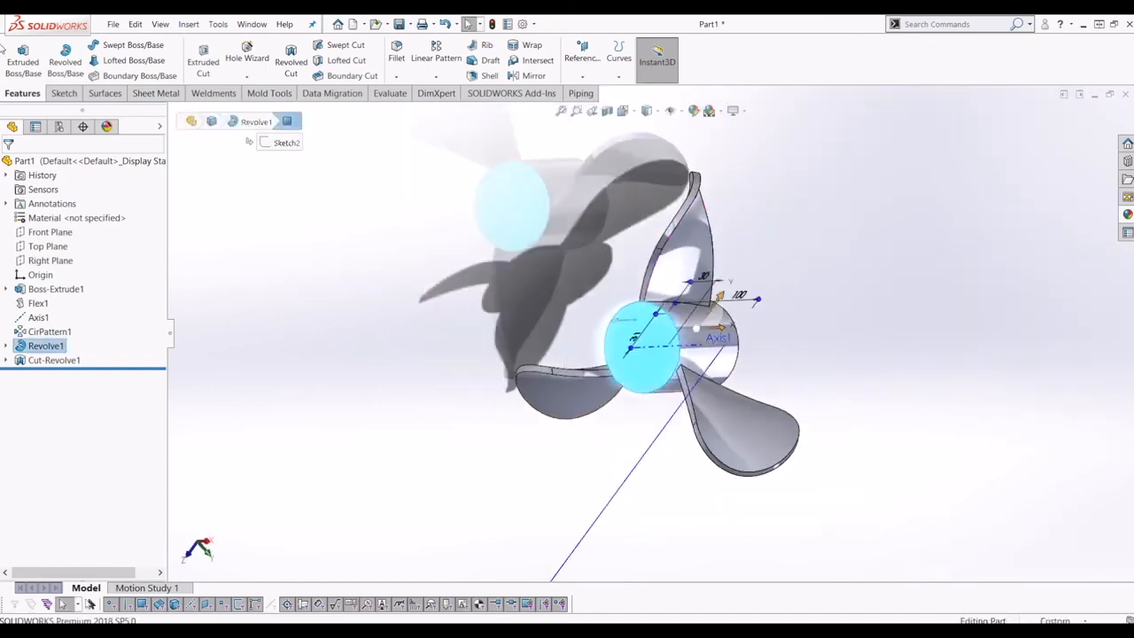
pyautogui.click(64, 93)
pyautogui.click(16, 53)
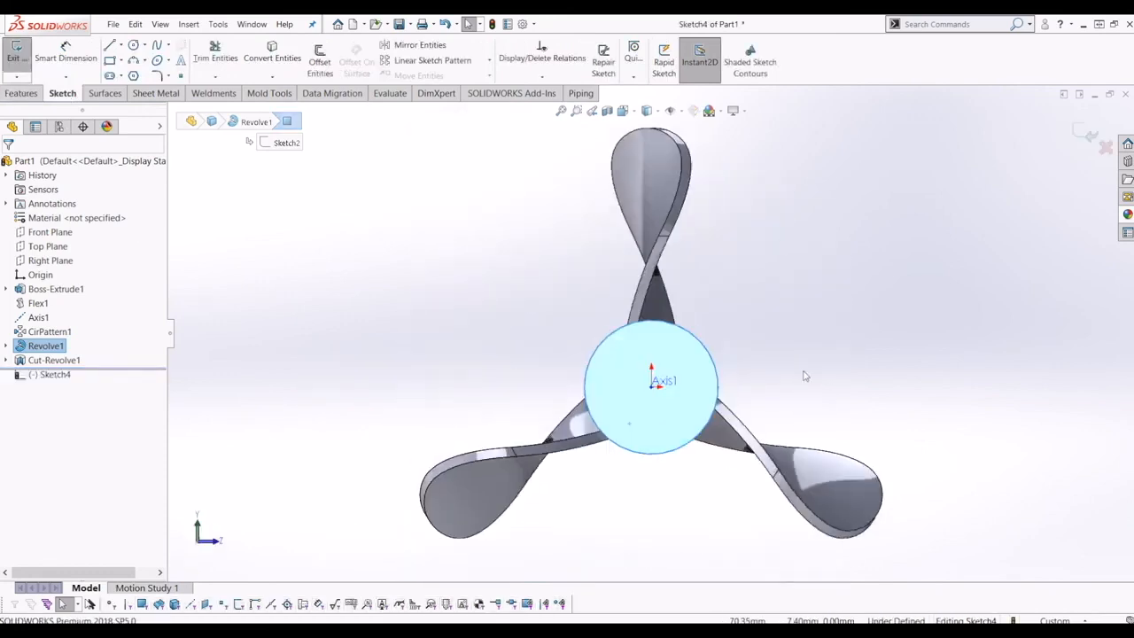
pyautogui.click(804, 376)
pyautogui.click(133, 45)
pyautogui.scroll(-1, 516, 387)
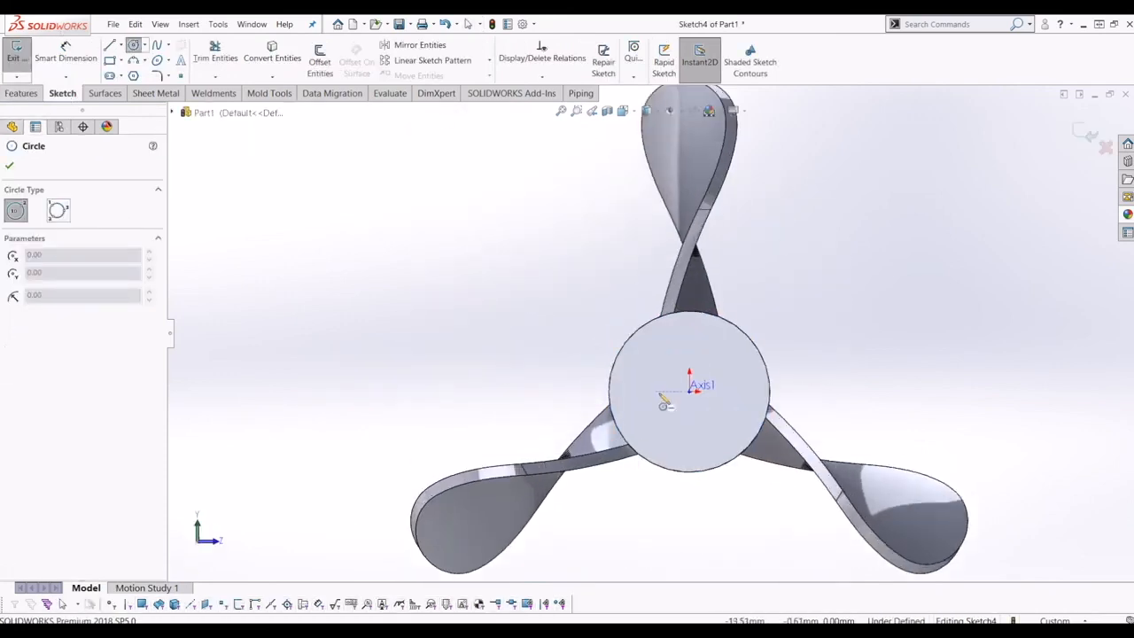
pyautogui.click(689, 391)
pyautogui.click(726, 436)
pyautogui.press('Escape')
# Step: Dimension the circle on the hub's rear face with a diameter of 40 mm
pyautogui.click(77, 67)
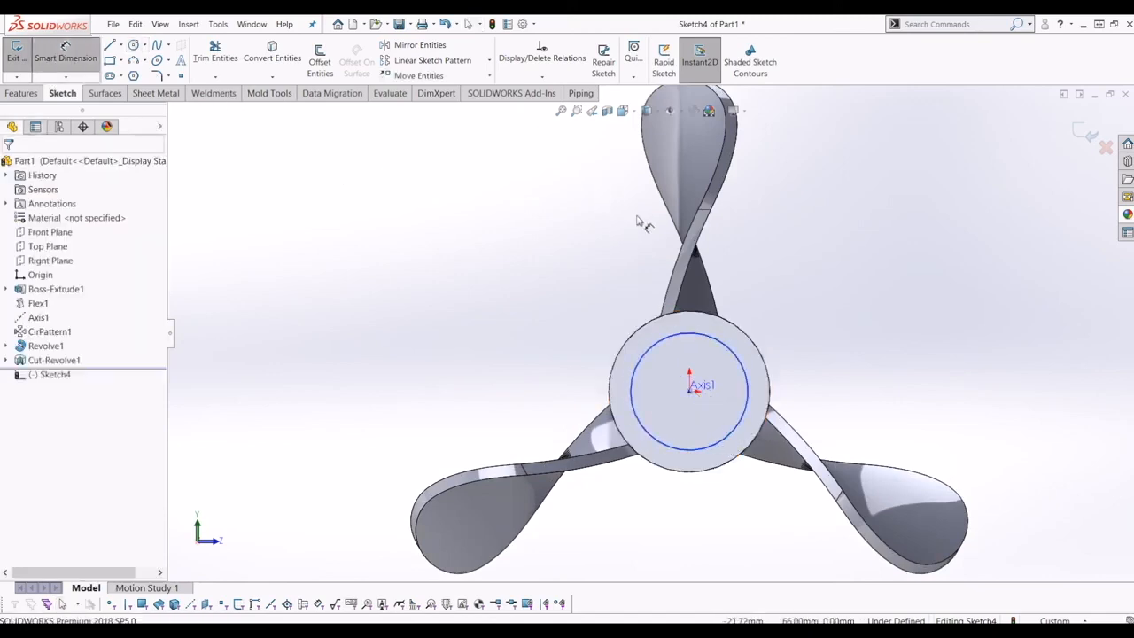
pyautogui.click(742, 351)
pyautogui.click(825, 317)
pyautogui.write('40')
pyautogui.press('Return')
pyautogui.press('Escape')
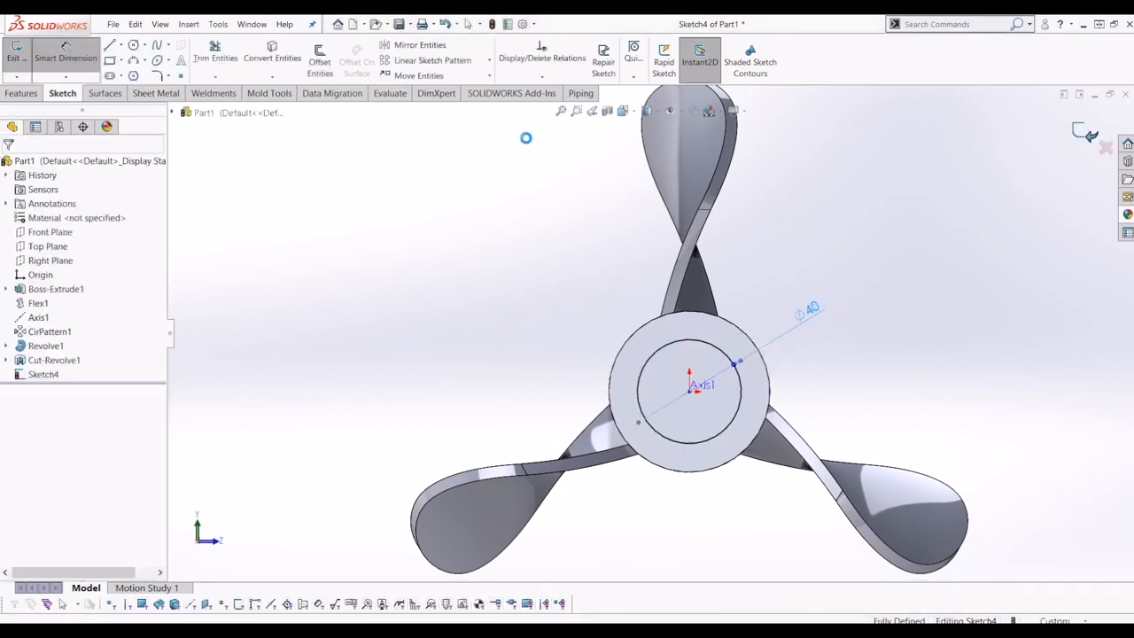
# Step: Finish the sketch and extrude-cut the 40 mm circle 40 mm deep into the hub
pyautogui.click(13, 51)
pyautogui.click(36, 94)
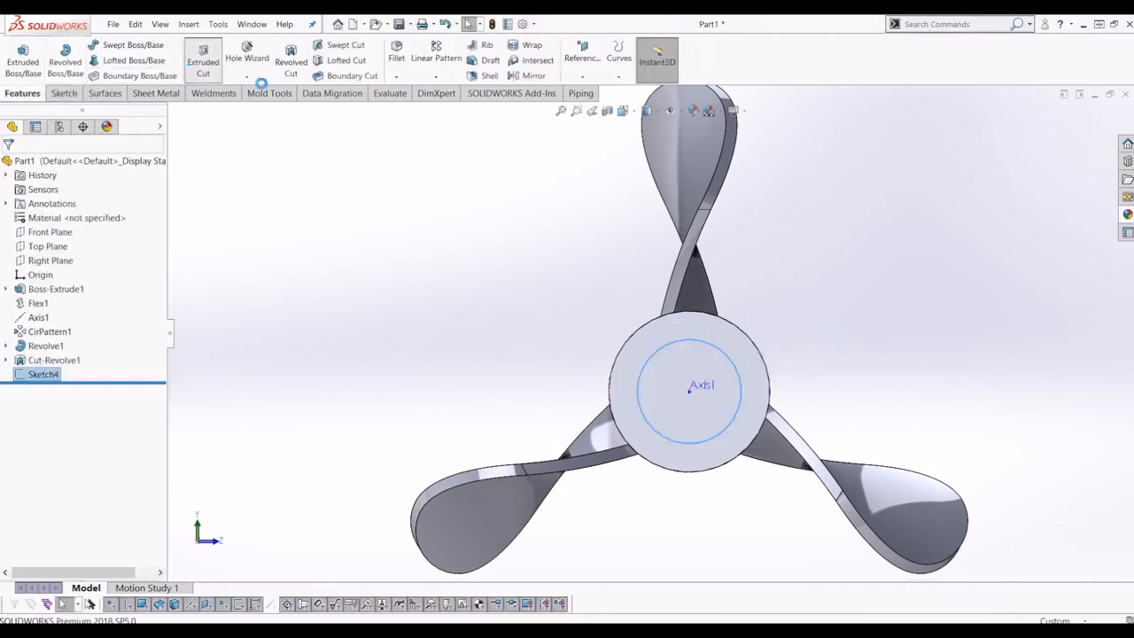
pyautogui.write('40')
pyautogui.press('Return')
pyautogui.moveTo(468, 387); pyautogui.dragTo(444, 398, button='middle')
pyautogui.click(11, 165)
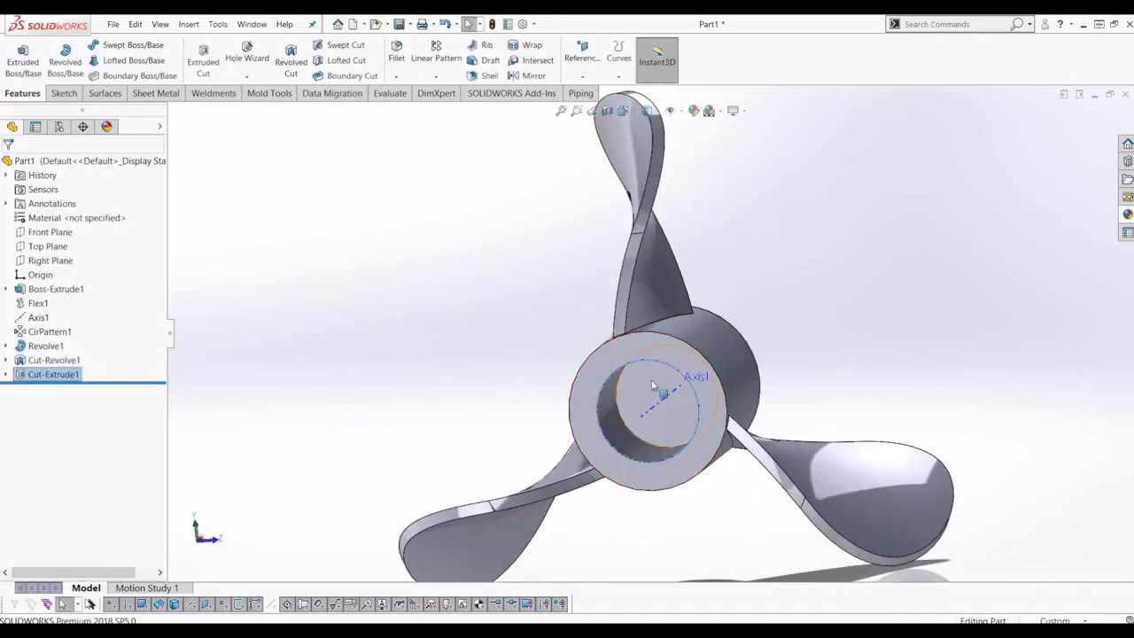
# Step: Sketch a circle about 14 mm in diameter on the bore's floor, centred on the origin
pyautogui.click(60, 93)
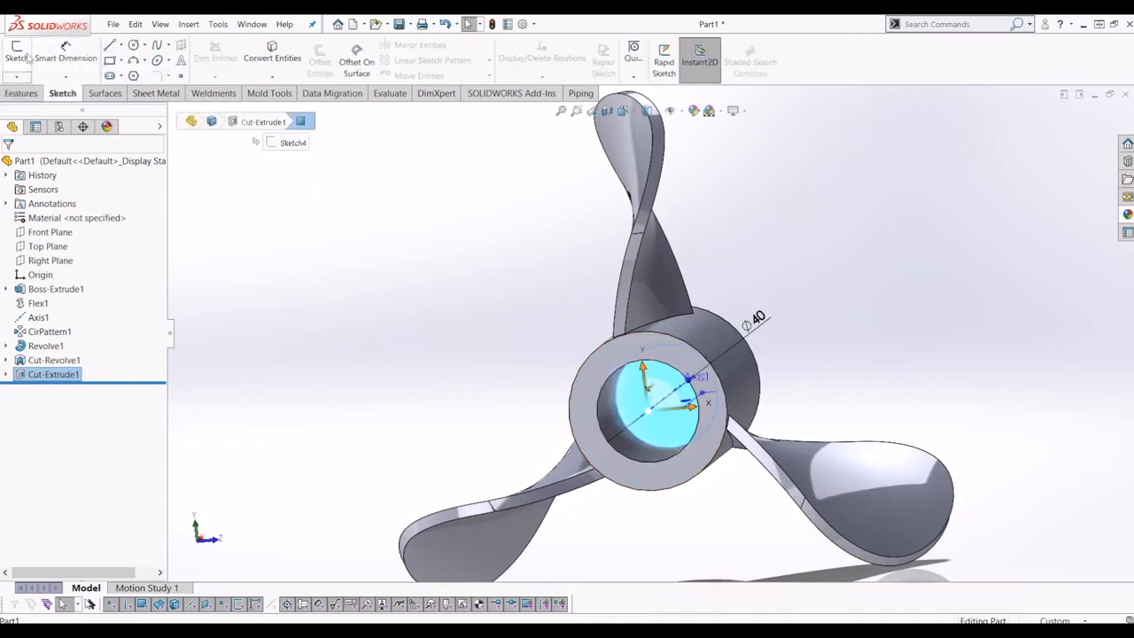
pyautogui.click(16, 53)
pyautogui.click(134, 46)
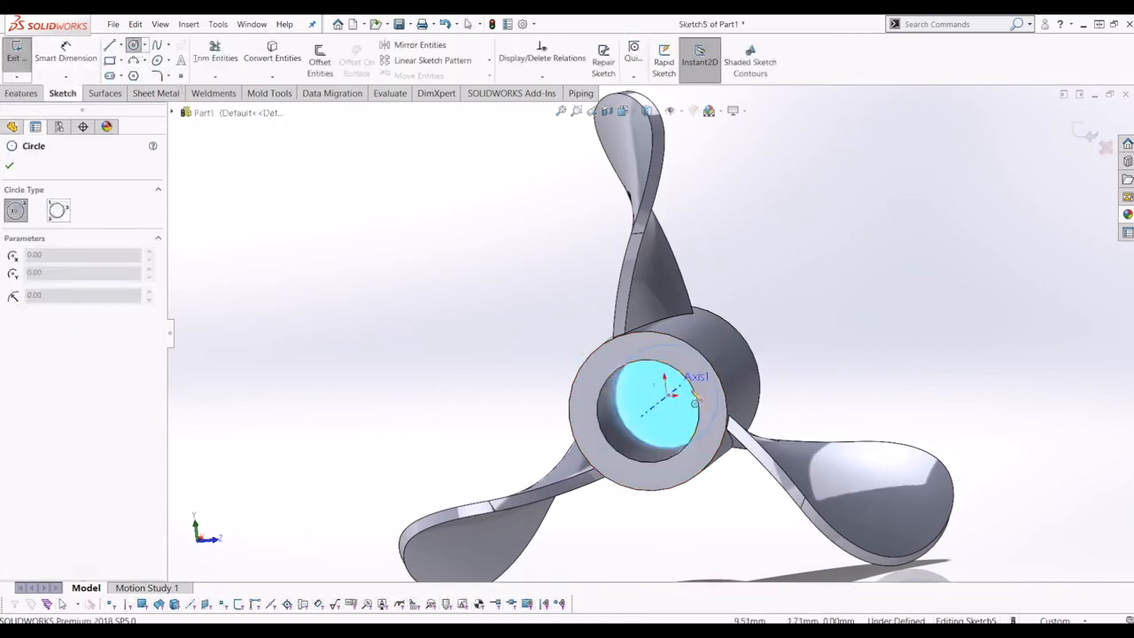
pyautogui.click(666, 396)
pyautogui.click(677, 410)
pyautogui.press('Escape')
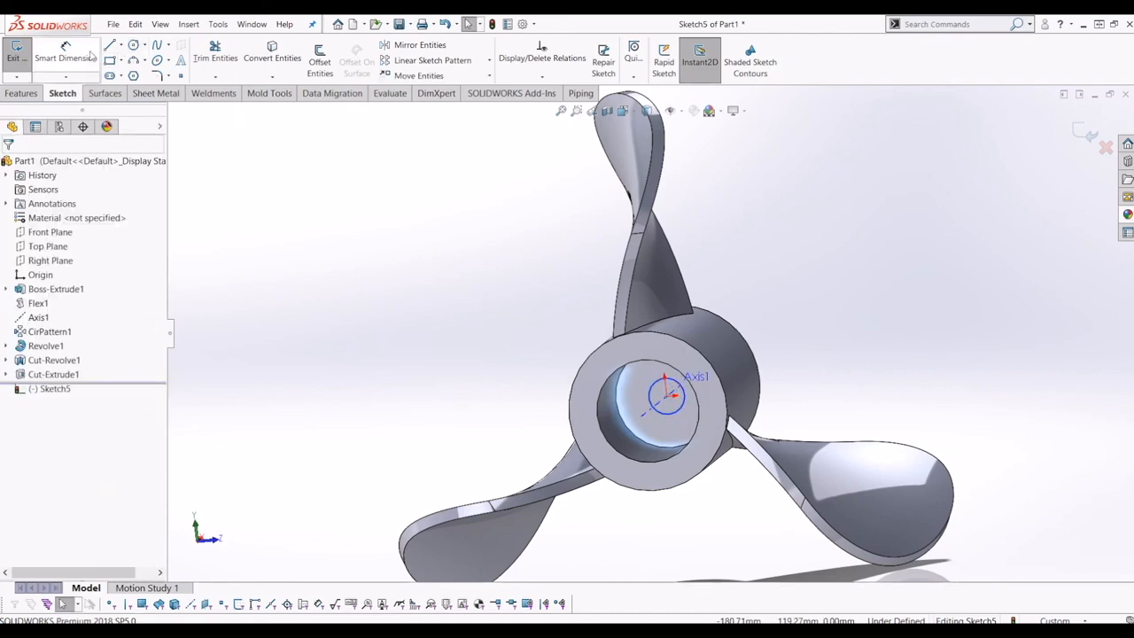
# Step: Dimension the circle on the bore's floor and set its diameter to 17 mm
pyautogui.click(90, 55)
pyautogui.click(656, 412)
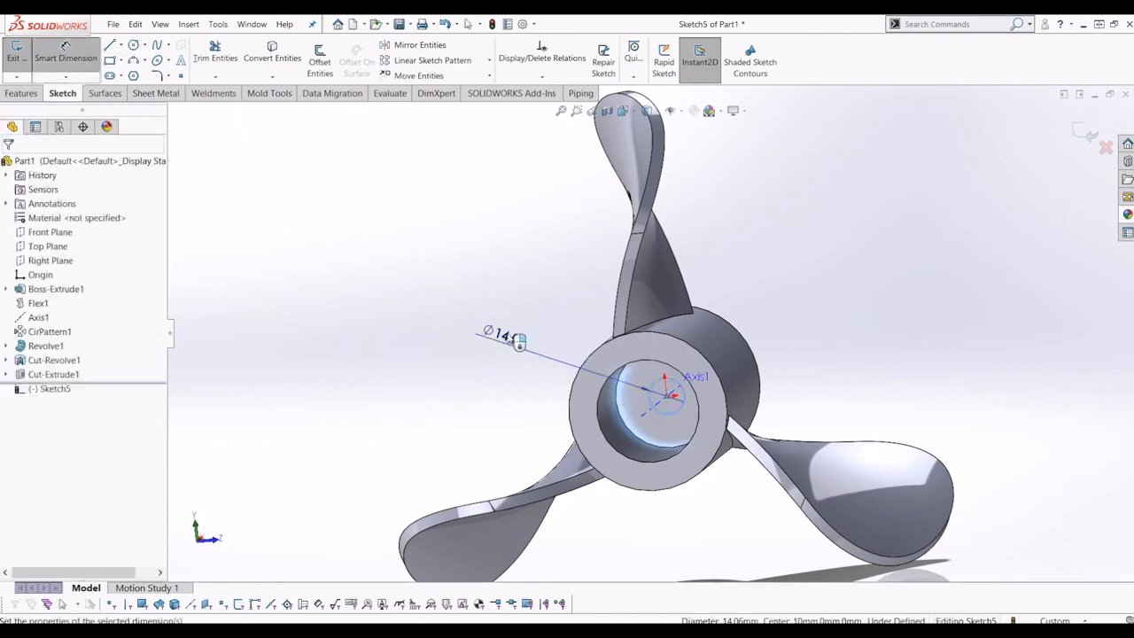
pyautogui.click(503, 333)
pyautogui.write('17')
pyautogui.press('Return')
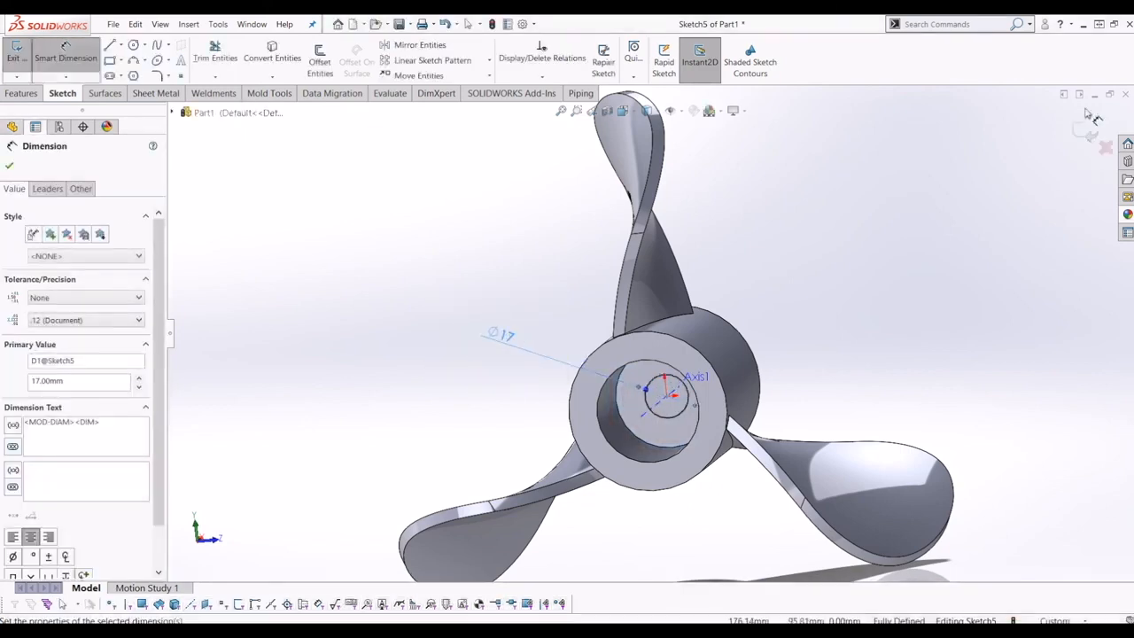
# Step: Finish the sketch and extrude-cut the 17 mm circle as a blind hole 40 mm deep from the bore's floor
pyautogui.click(1084, 125)
pyautogui.click(23, 93)
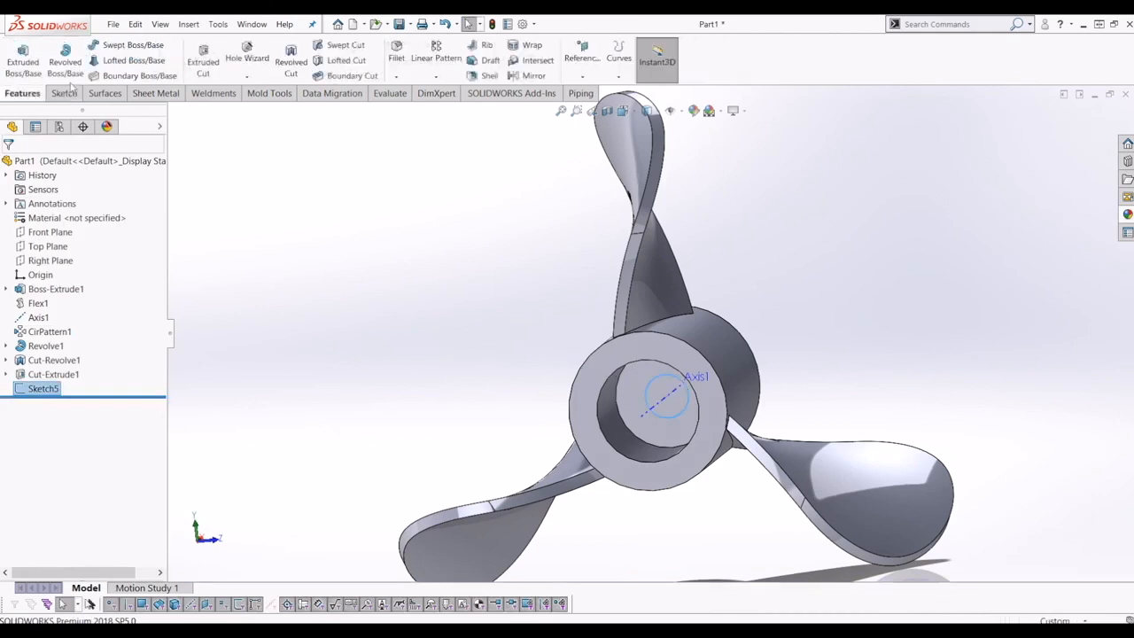
pyautogui.click(203, 62)
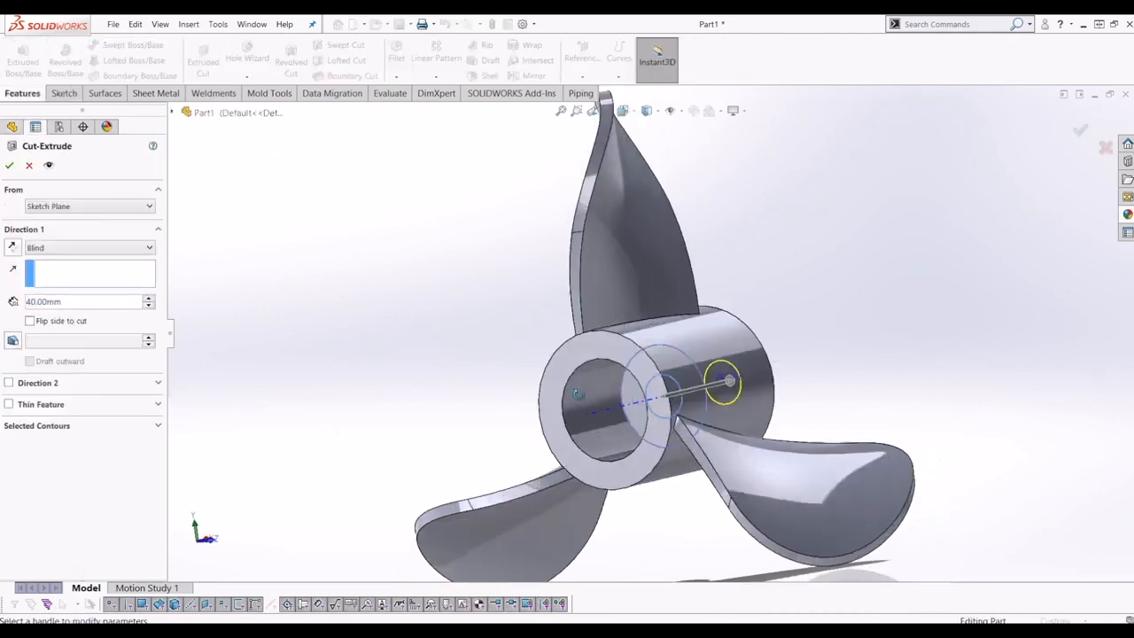
pyautogui.click(9, 167)
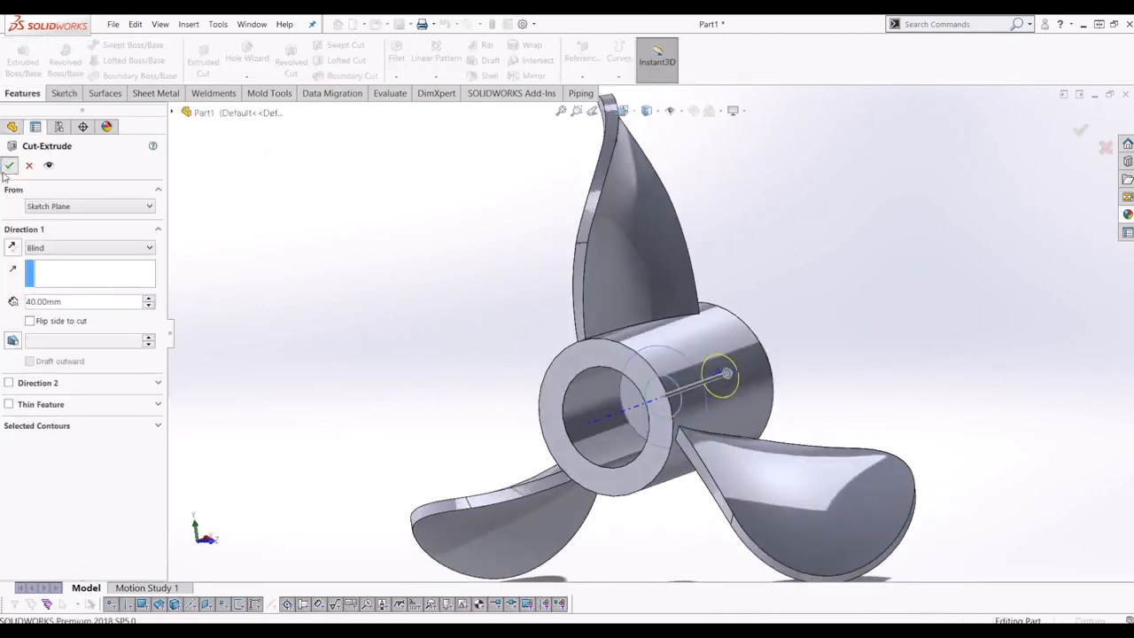
# Step: Start a 5 mm constant-radius fillet and select the four root edges where the first blade meets the hub
pyautogui.moveTo(342, 260); pyautogui.dragTo(680, 372, button='middle')
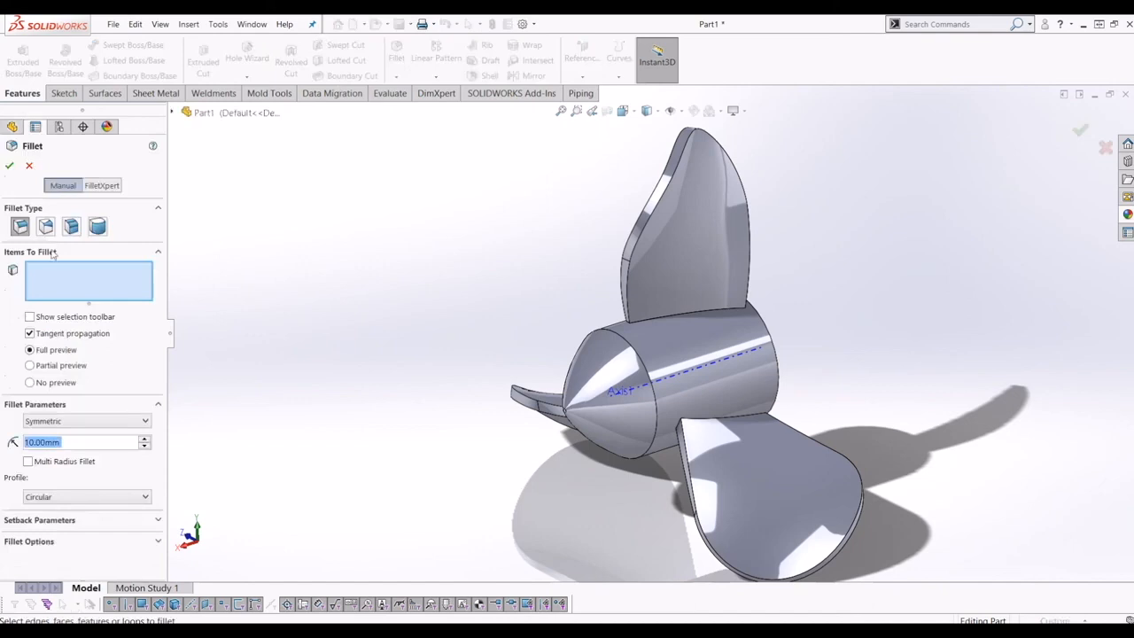
pyautogui.write('5')
pyautogui.press('Return')
pyautogui.click(681, 313)
pyautogui.moveTo(681, 314); pyautogui.dragTo(631, 295, button='middle')
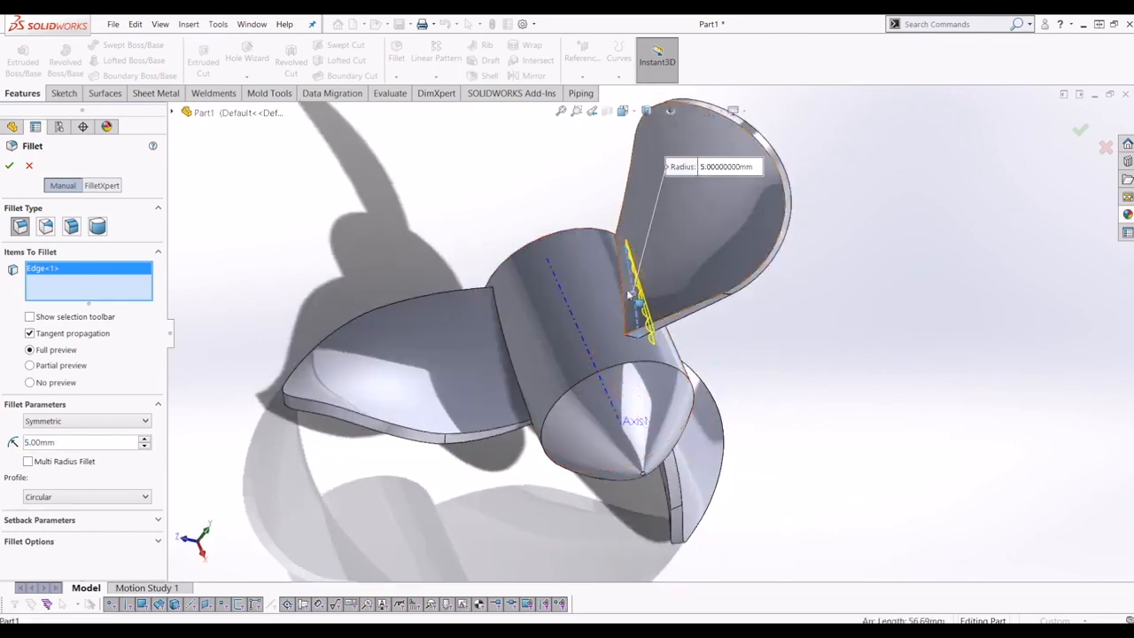
pyautogui.click(623, 295)
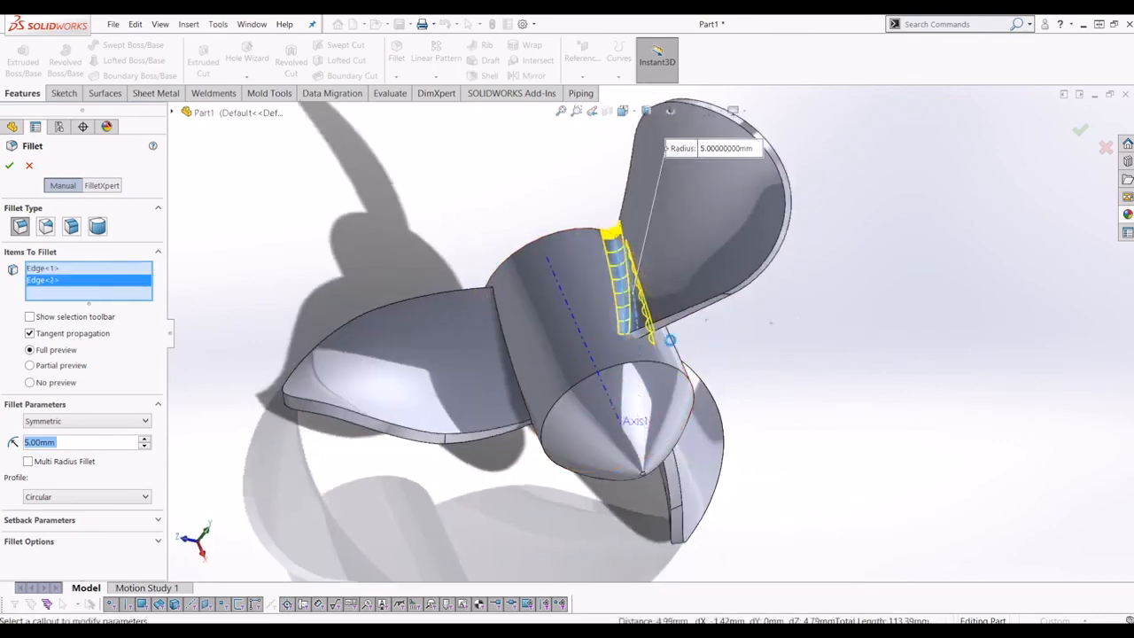
pyautogui.click(643, 335)
pyautogui.moveTo(643, 335); pyautogui.dragTo(712, 278, button='middle')
pyautogui.scroll(-5, 788, 282)
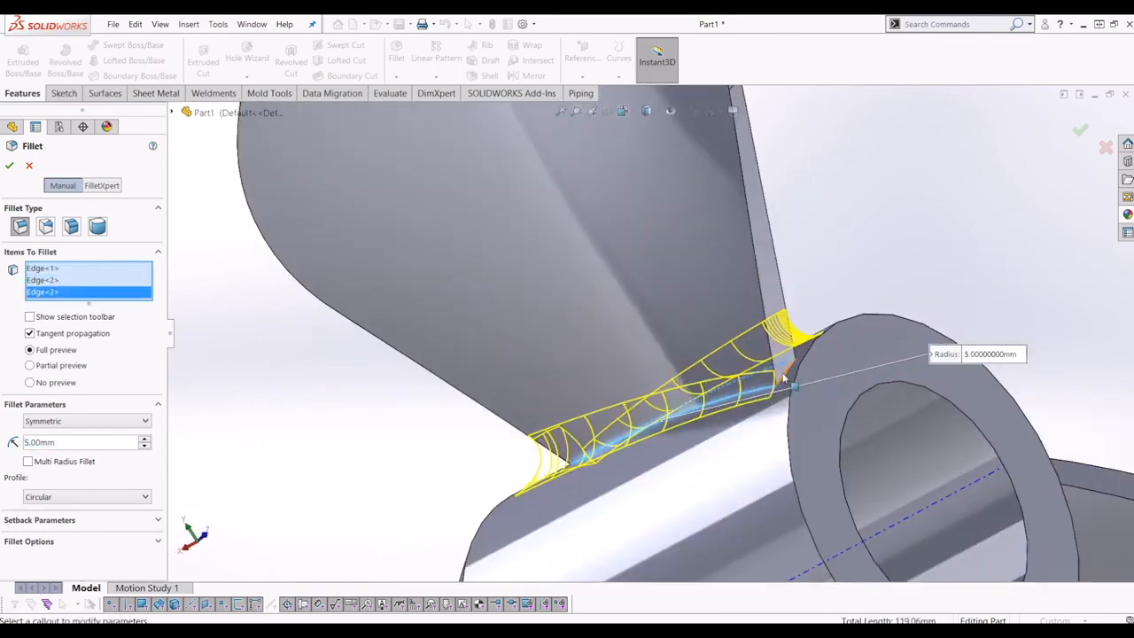
pyautogui.click(785, 379)
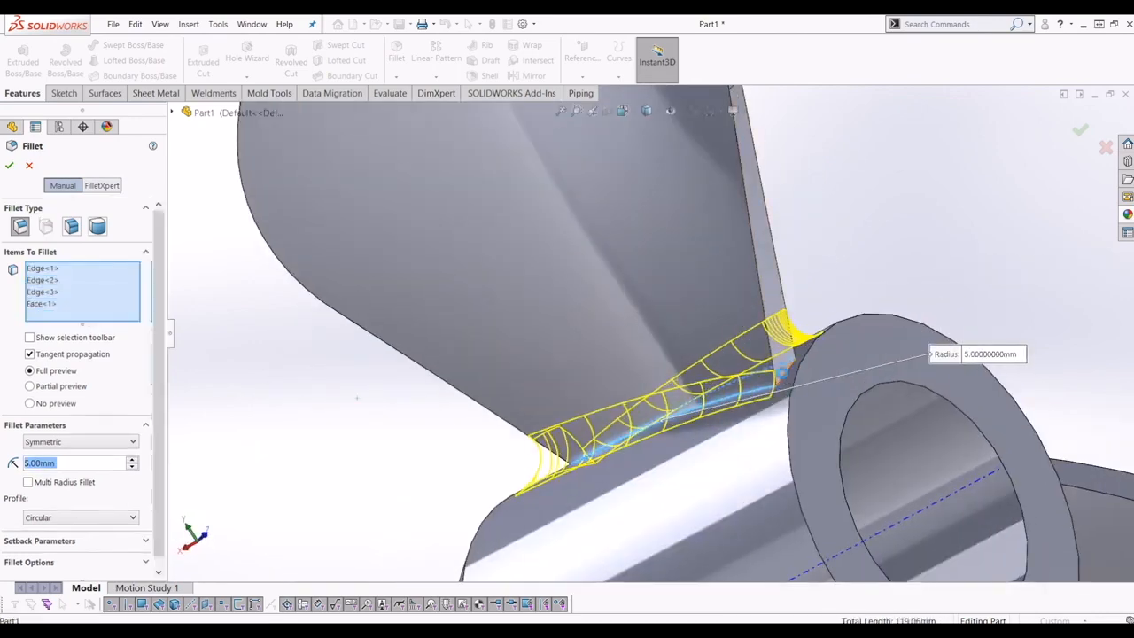
pyautogui.click(786, 375)
pyautogui.click(795, 377)
# Step: Add the four root edges of the second blade to the 5 mm fillet selection
pyautogui.scroll(8, 776, 392)
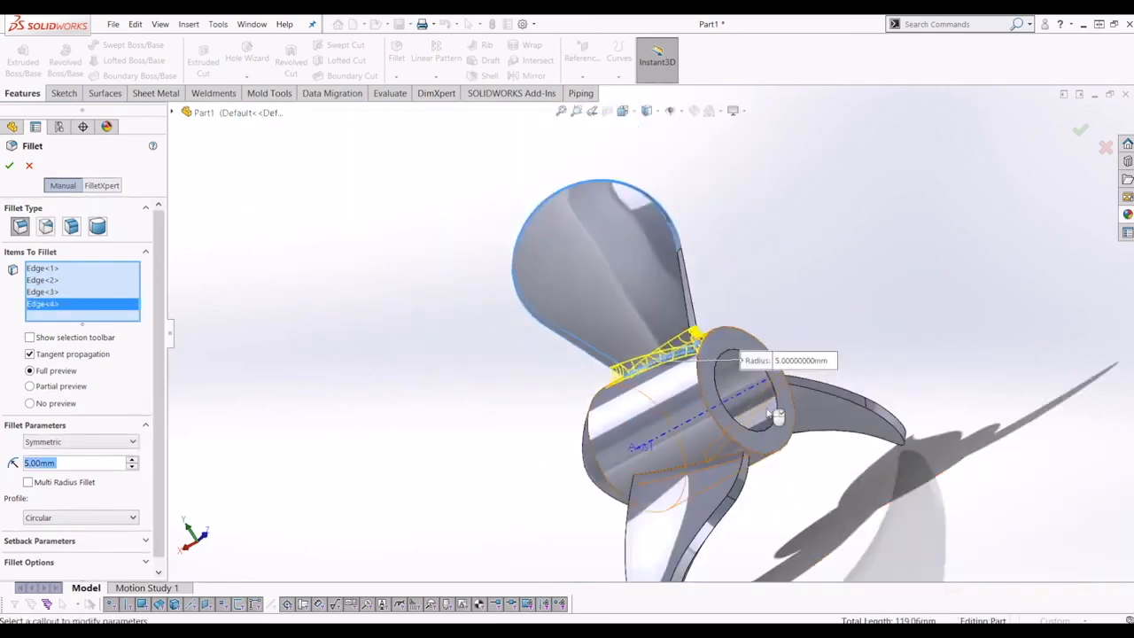
pyautogui.scroll(-5, 657, 368)
pyautogui.moveTo(657, 367); pyautogui.dragTo(691, 364, button='middle')
pyautogui.scroll(-5, 691, 364)
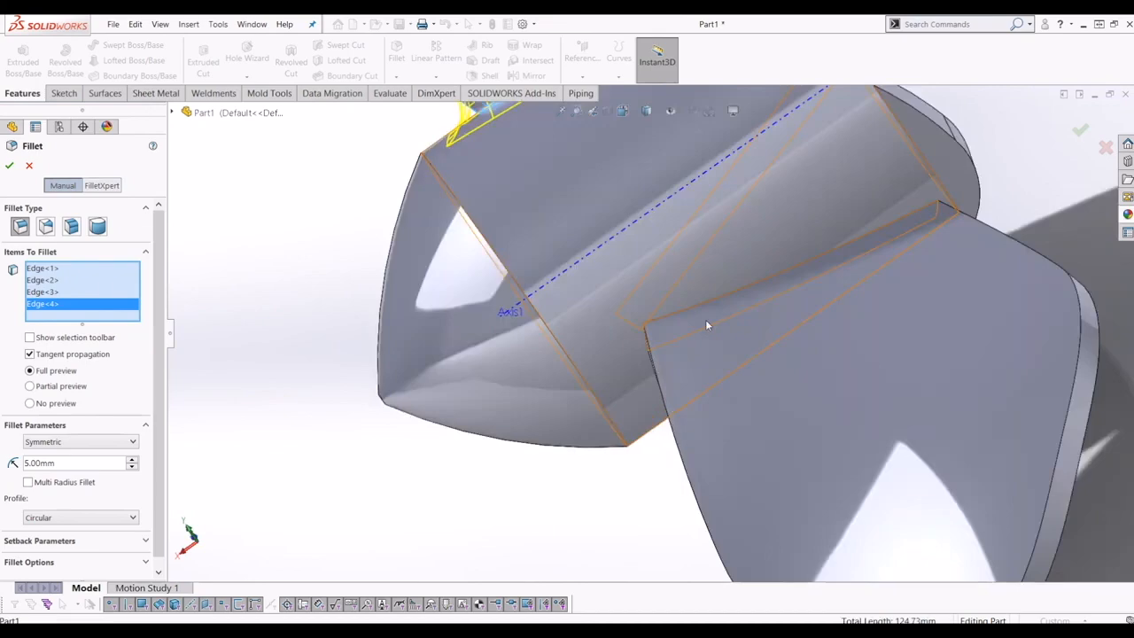
pyautogui.click(701, 307)
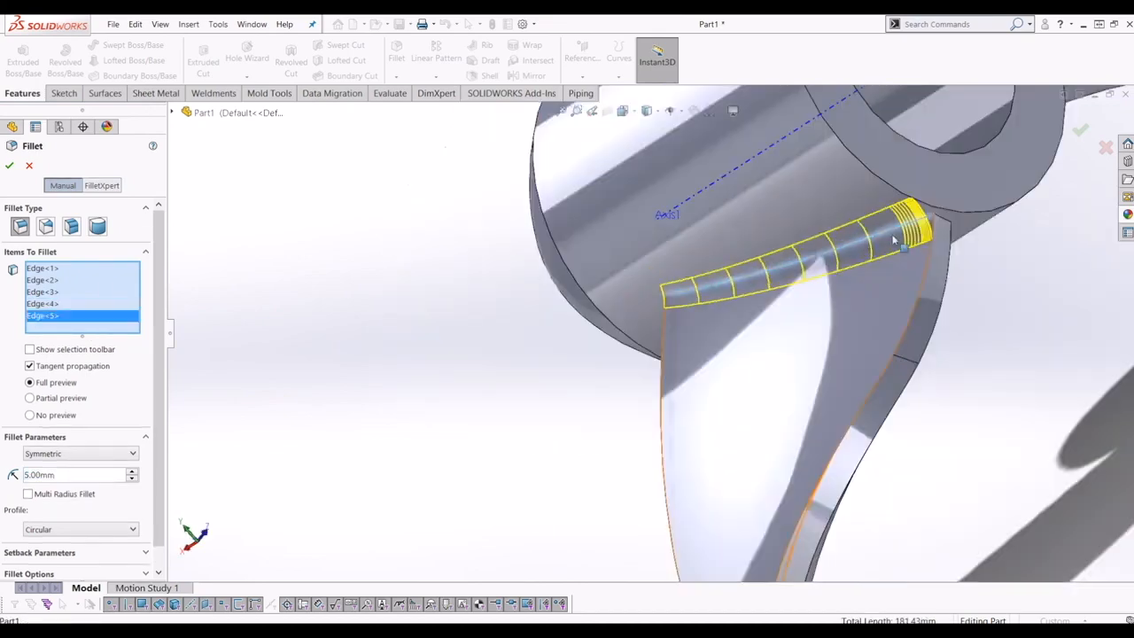
pyautogui.scroll(-3, 918, 231)
pyautogui.click(890, 243)
pyautogui.moveTo(891, 244); pyautogui.dragTo(723, 430, button='middle')
pyautogui.click(950, 391)
pyautogui.scroll(3, 931, 437)
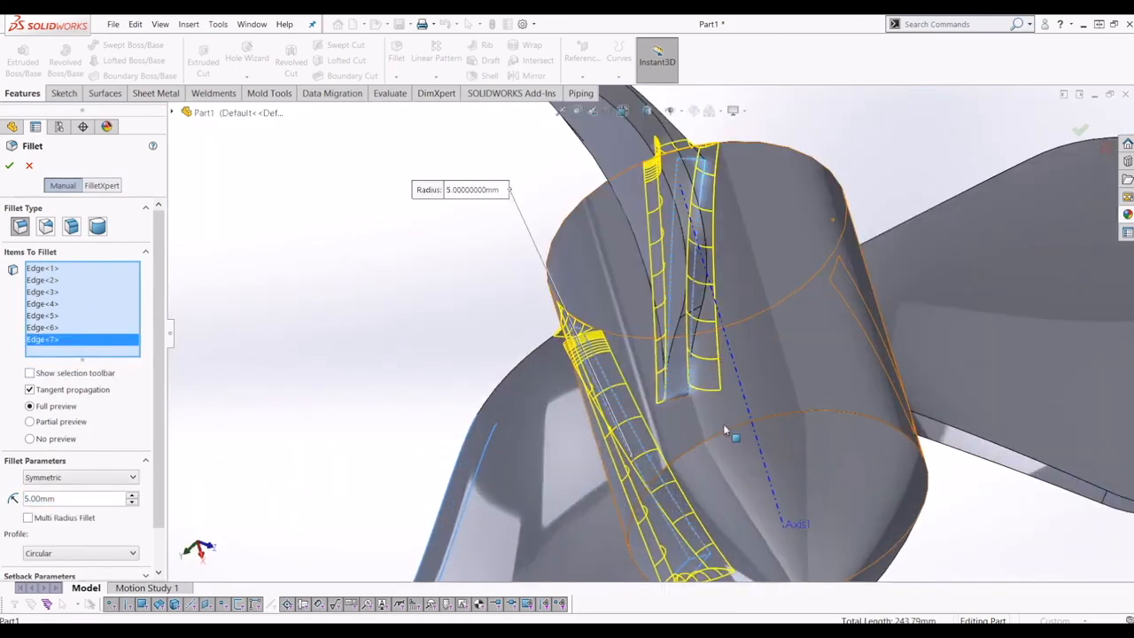
pyautogui.click(684, 397)
# Step: Add the four root edges of the third blade and apply the 5 mm fillet to all the blade roots
pyautogui.moveTo(684, 397); pyautogui.dragTo(868, 377, button='middle')
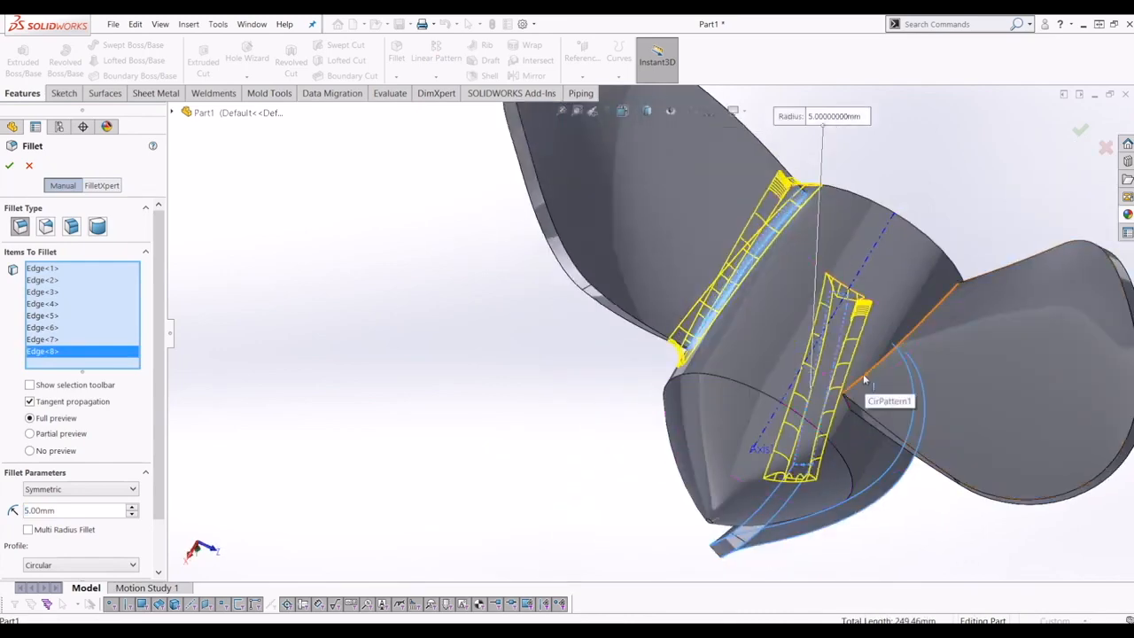
pyautogui.click(850, 399)
pyautogui.click(848, 403)
pyautogui.moveTo(846, 413); pyautogui.dragTo(949, 478, button='middle')
pyautogui.scroll(-5, 949, 478)
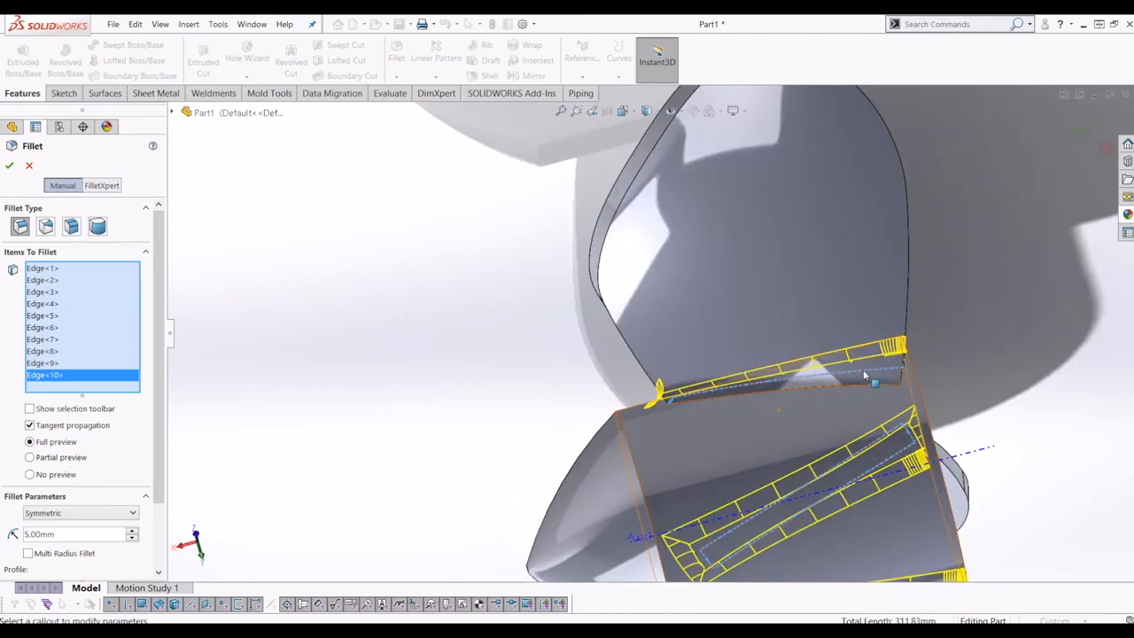
pyautogui.click(868, 385)
pyautogui.moveTo(960, 379); pyautogui.dragTo(900, 383, button='middle')
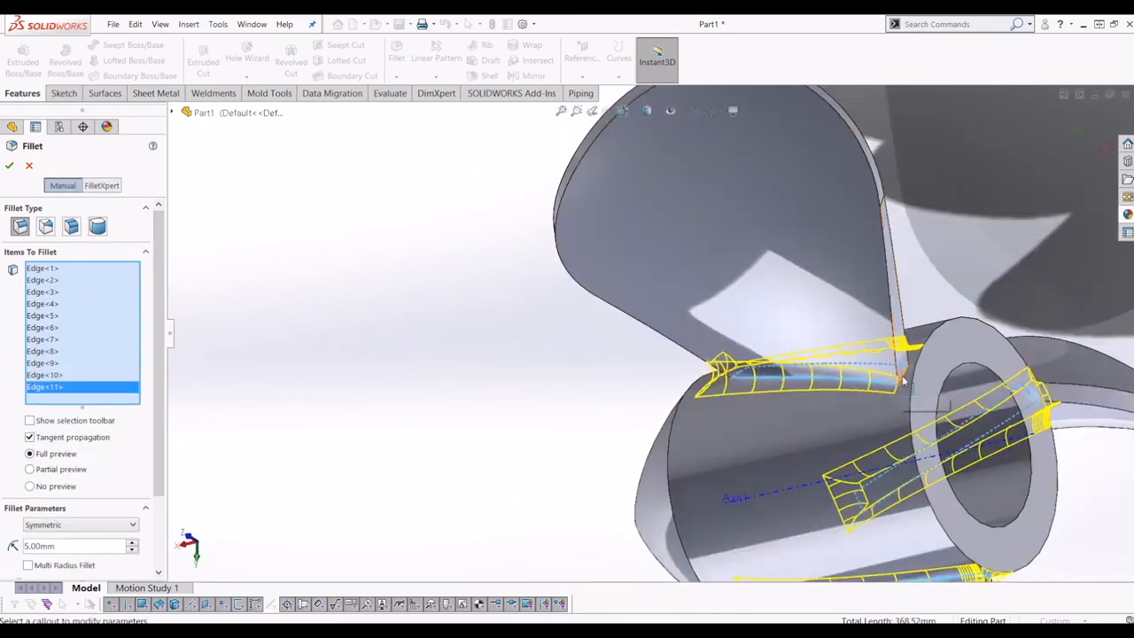
pyautogui.click(903, 381)
pyautogui.scroll(4, 915, 457)
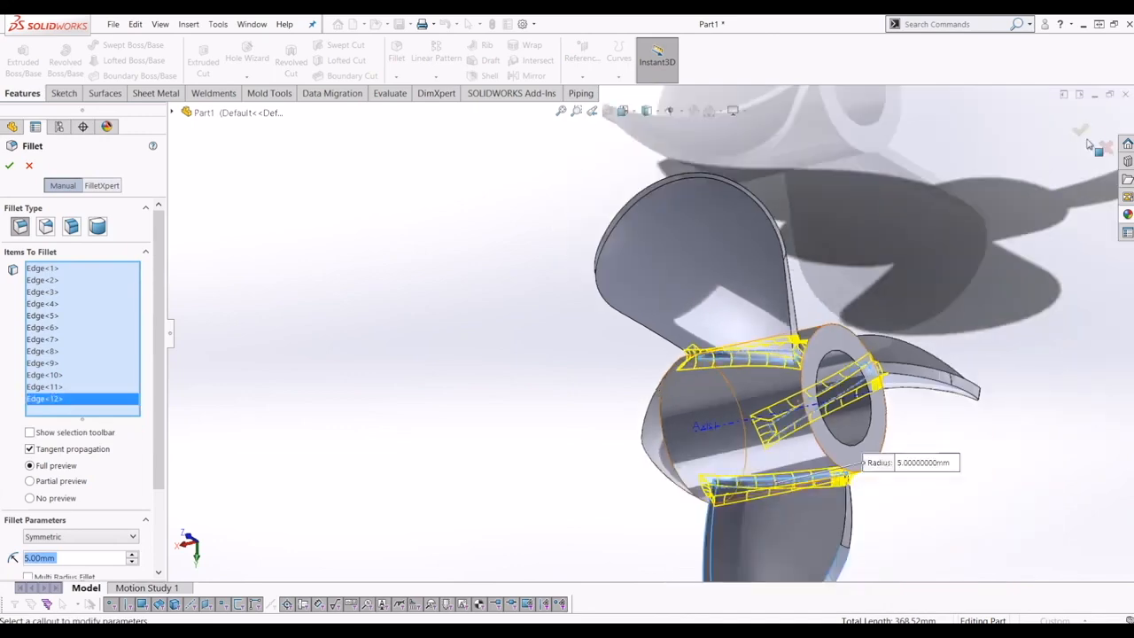
pyautogui.press('Return')
# Step: Hide the reference axis running through the propeller hub
pyautogui.moveTo(759, 420); pyautogui.dragTo(666, 430, button='middle')
pyautogui.scroll(4, 700, 462)
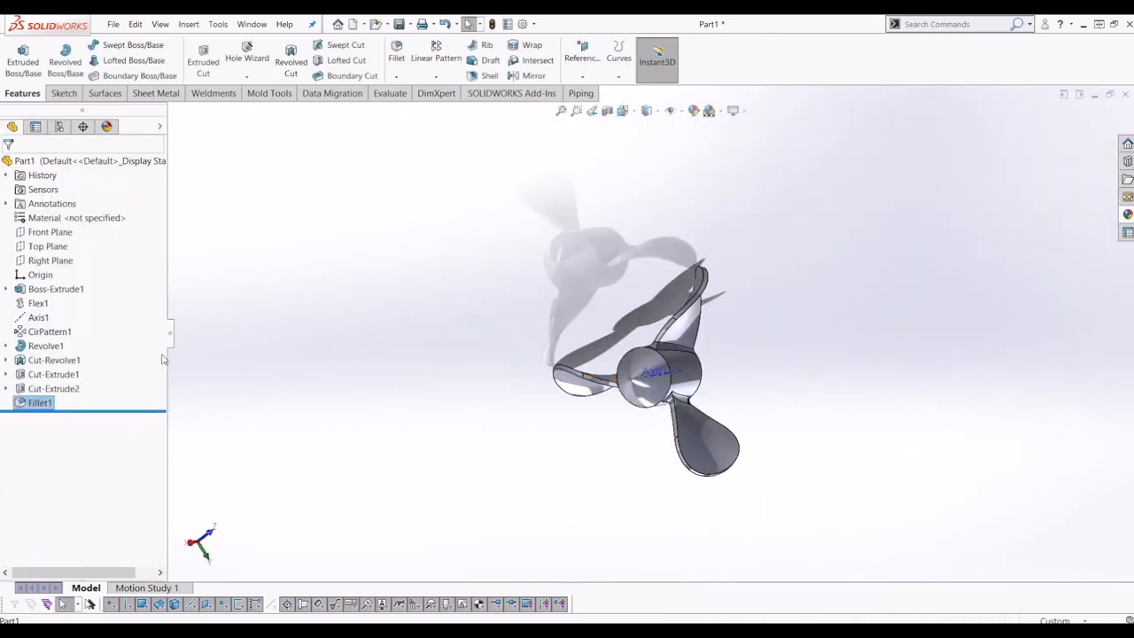
pyautogui.rightClick(38, 319)
pyautogui.click(47, 305)
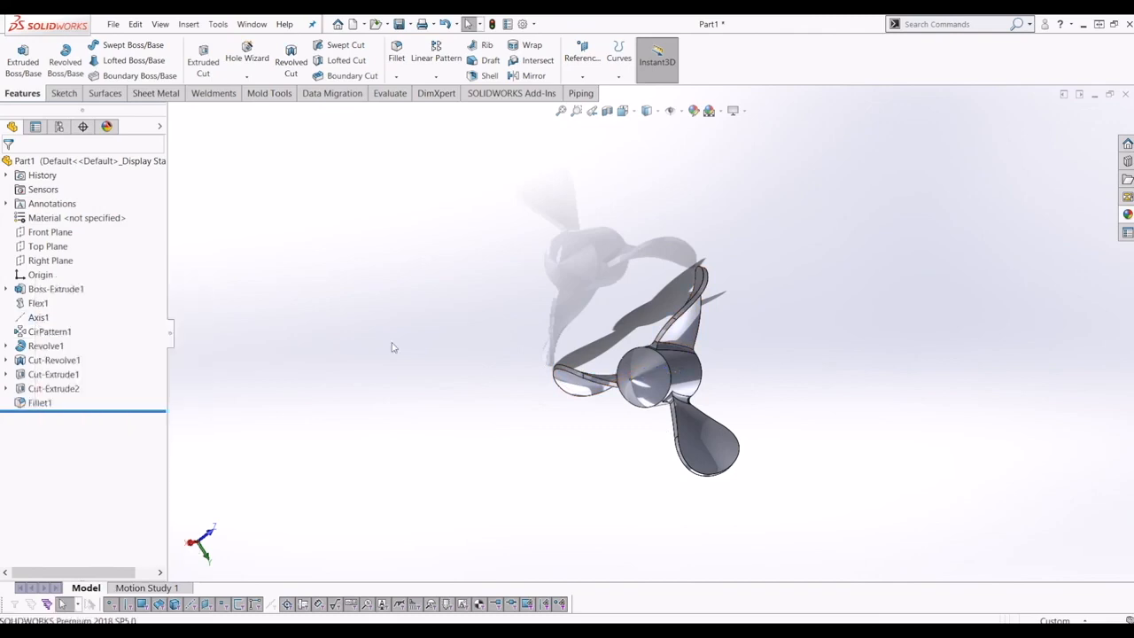
# Step: Examine the finished propeller's blades, hub and filleted blade roots from several sides
pyautogui.scroll(-2, 567, 369)
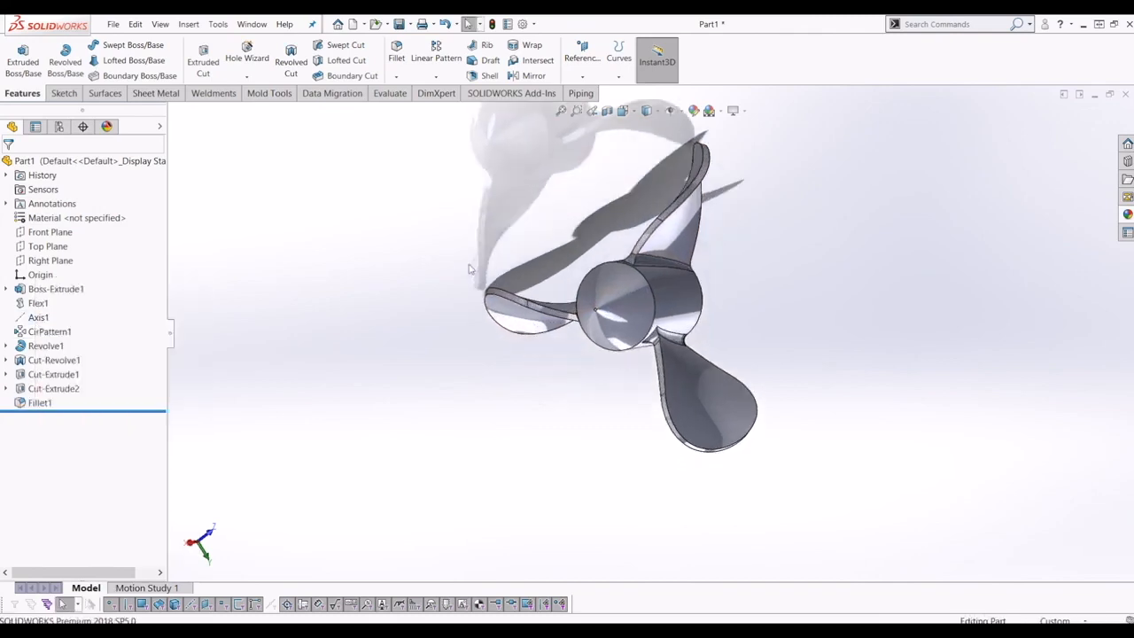
pyautogui.scroll(-3, 398, 257)
pyautogui.scroll(1, 637, 293)
pyautogui.moveTo(765, 319); pyautogui.dragTo(582, 387, button='middle')
pyautogui.moveTo(678, 244); pyautogui.dragTo(593, 323, button='middle')
pyautogui.scroll(3, 587, 358)
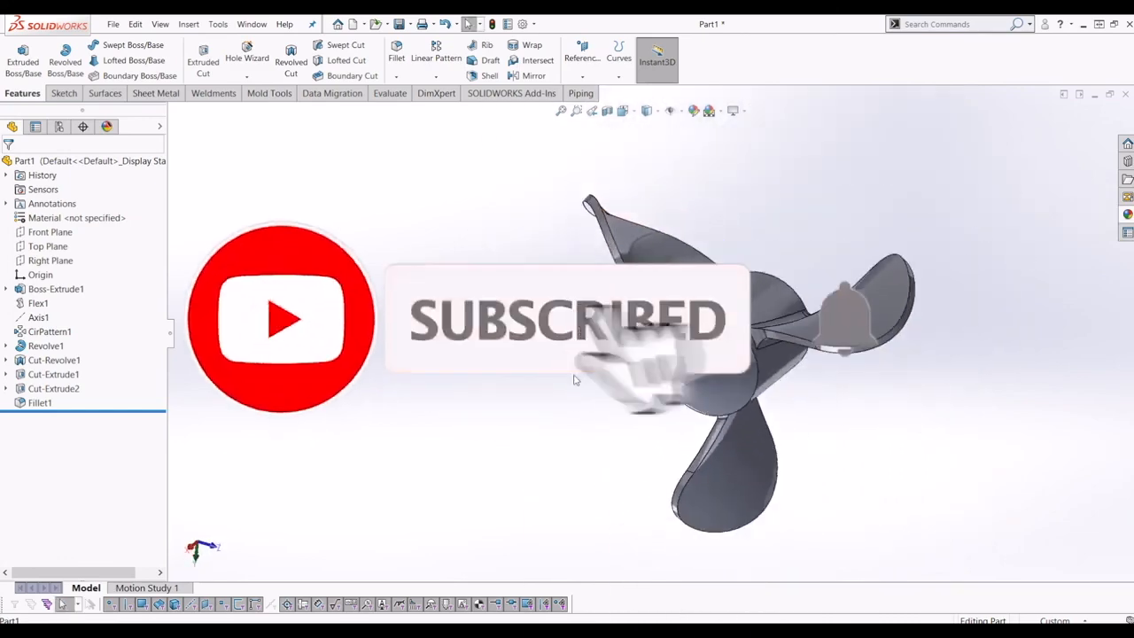
pyautogui.scroll(-3, 425, 249)
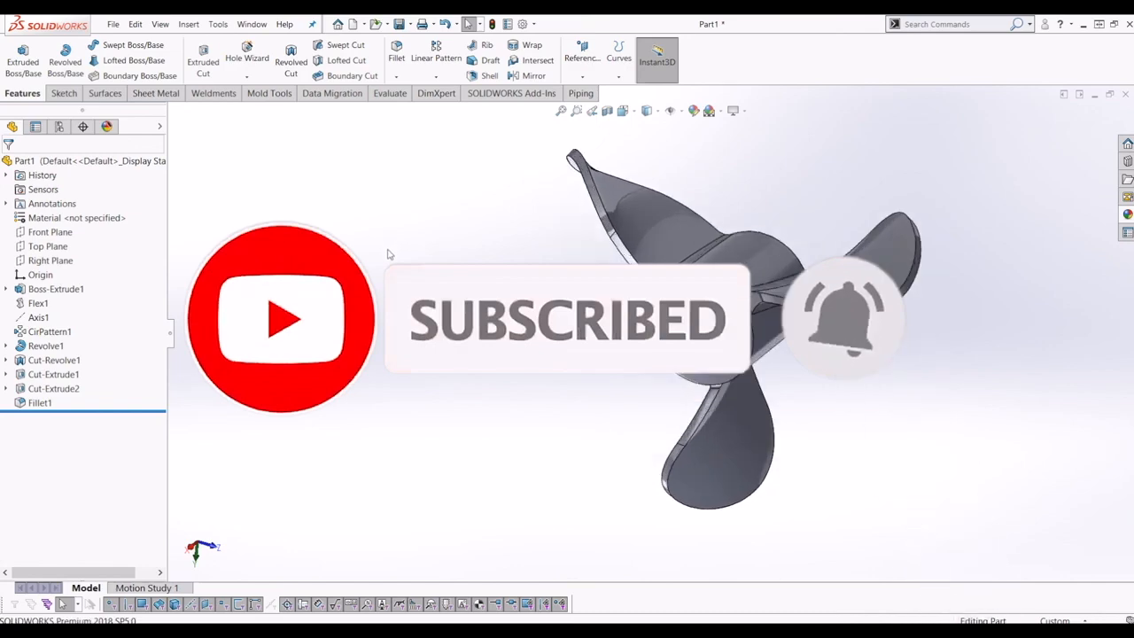